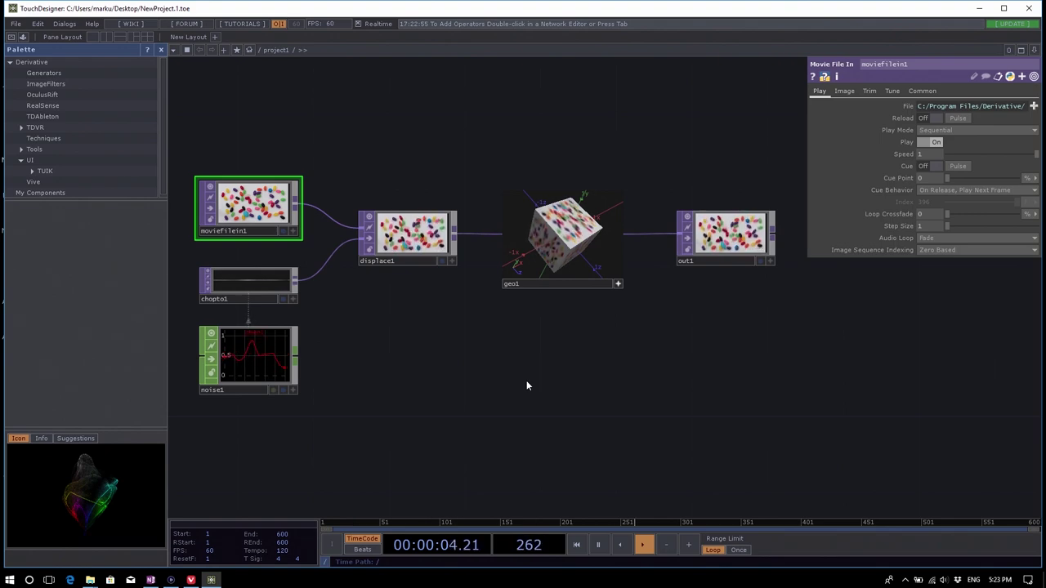
Zoom and pan the network view to recenter the jellybean displace nodes.
scroll(197, 192, "up", 5)
scroll(416, 299, "up", 1)
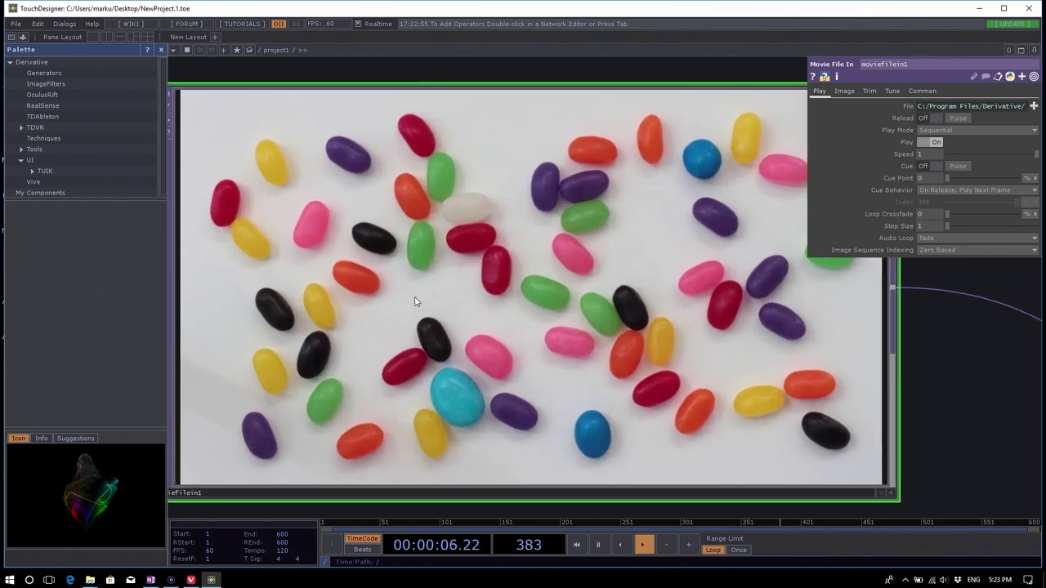
scroll(416, 299, "down", 8)
left_click_drag(496, 354, 472, 345)
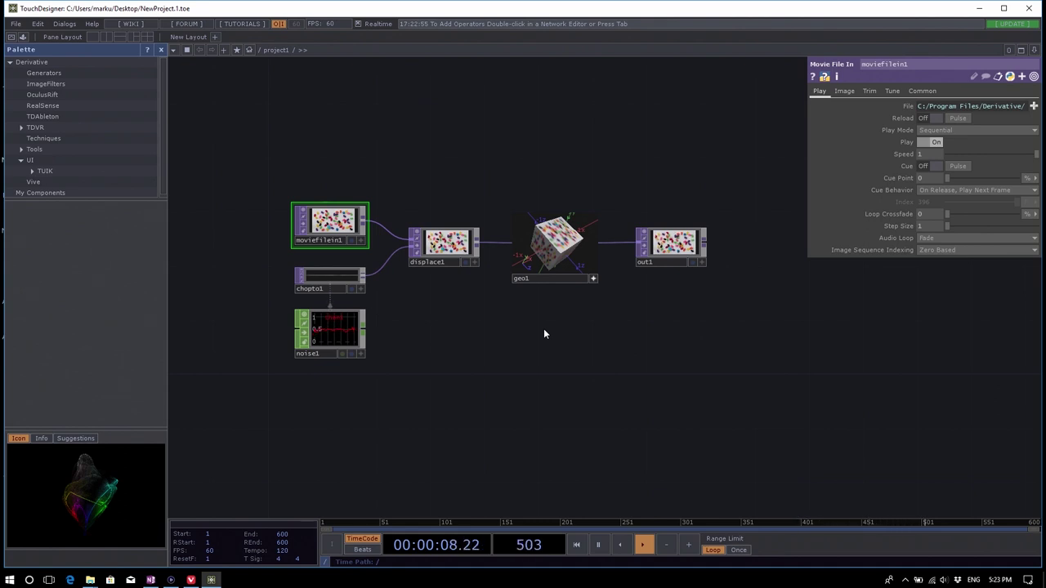
Open the online TouchDesigner wiki via the WIKI button and switch to the Vivaldi browser.
left_click(116, 25)
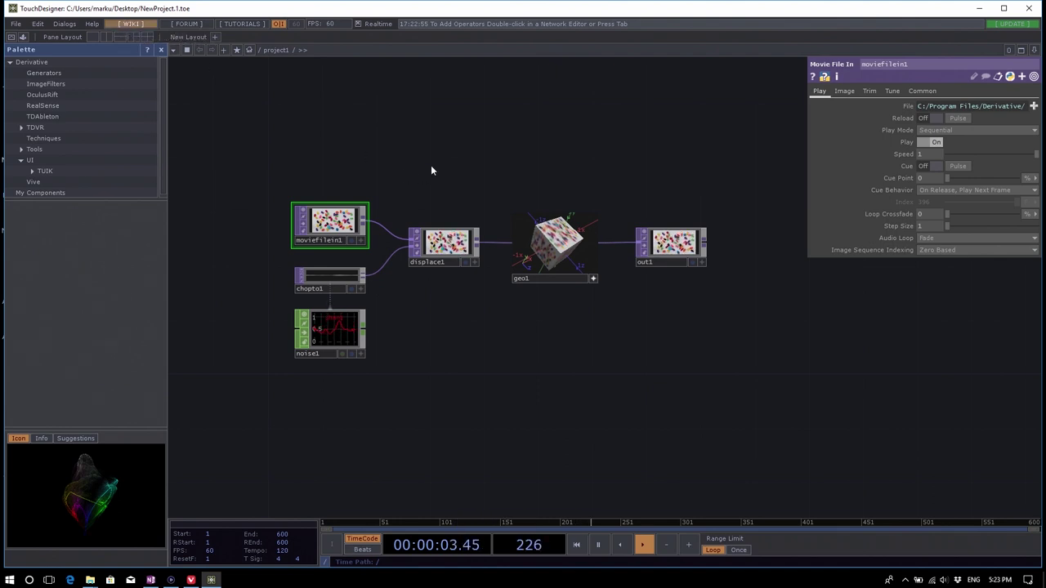
left_click(191, 580)
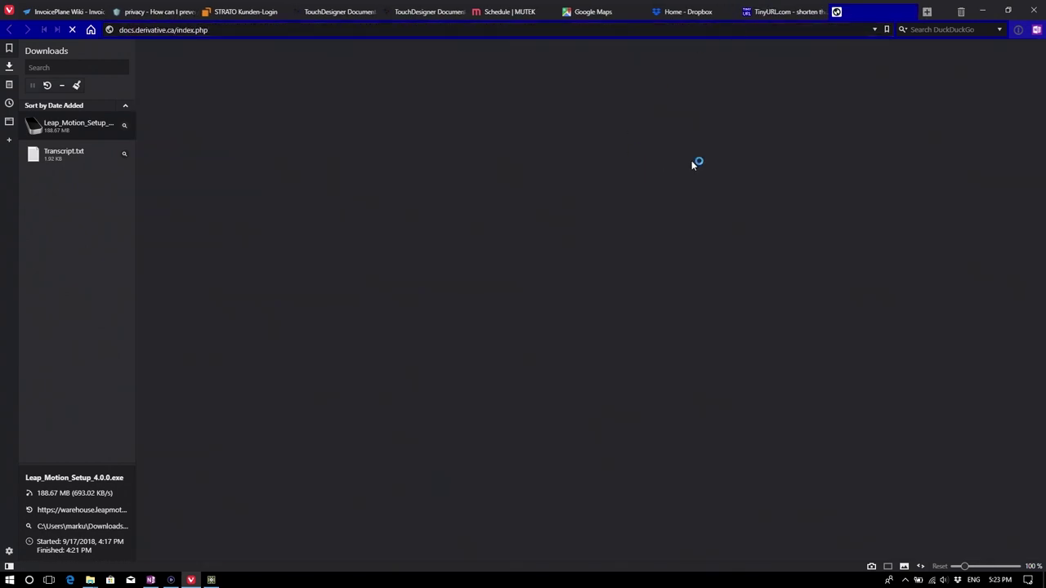
Close the Downloads panel to read the wiki's 099 Main Page, then return to TouchDesigner.
left_click(9, 64)
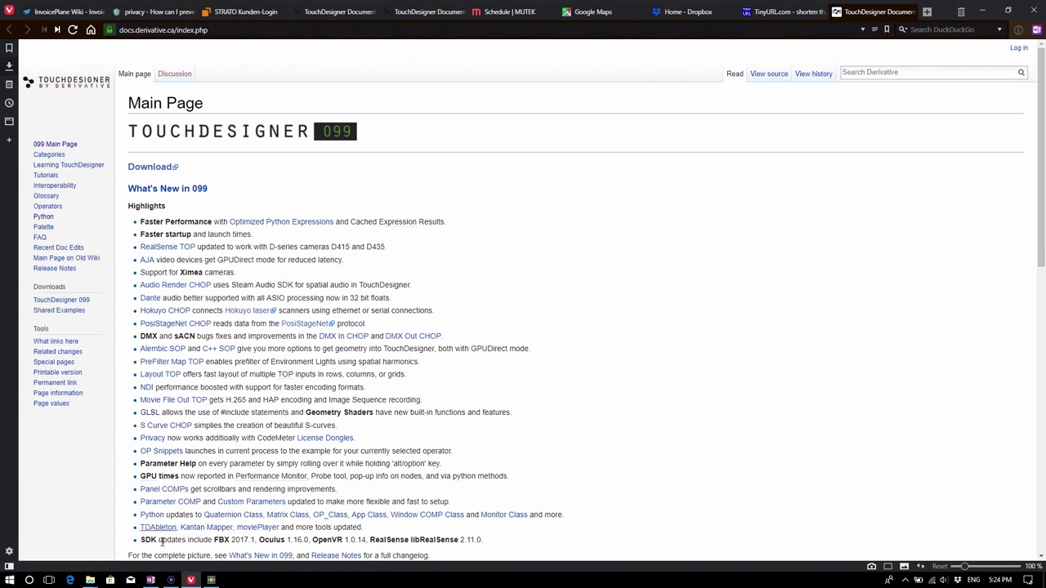
mouse_move(214, 582)
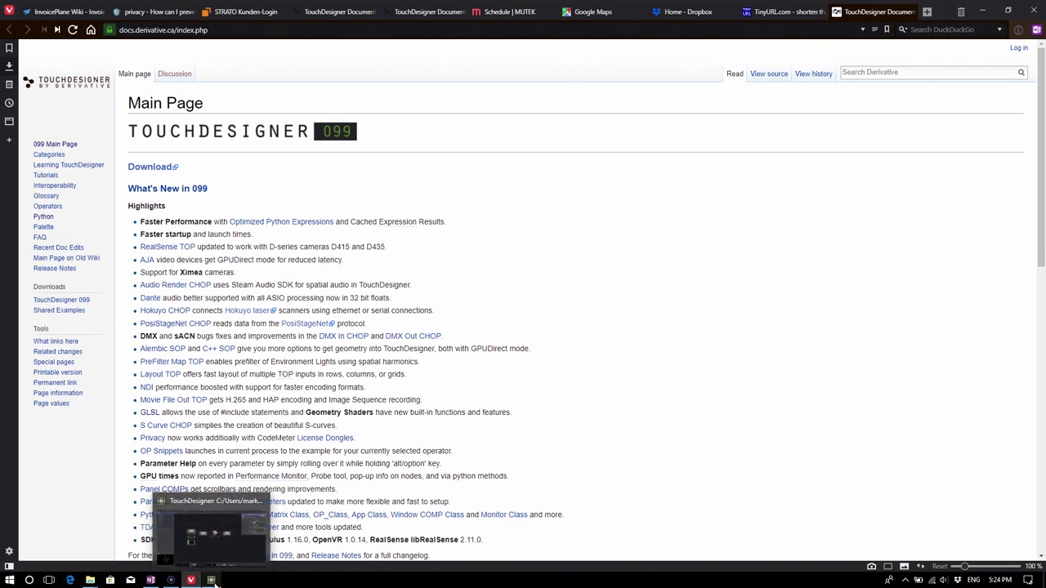
left_click(210, 534)
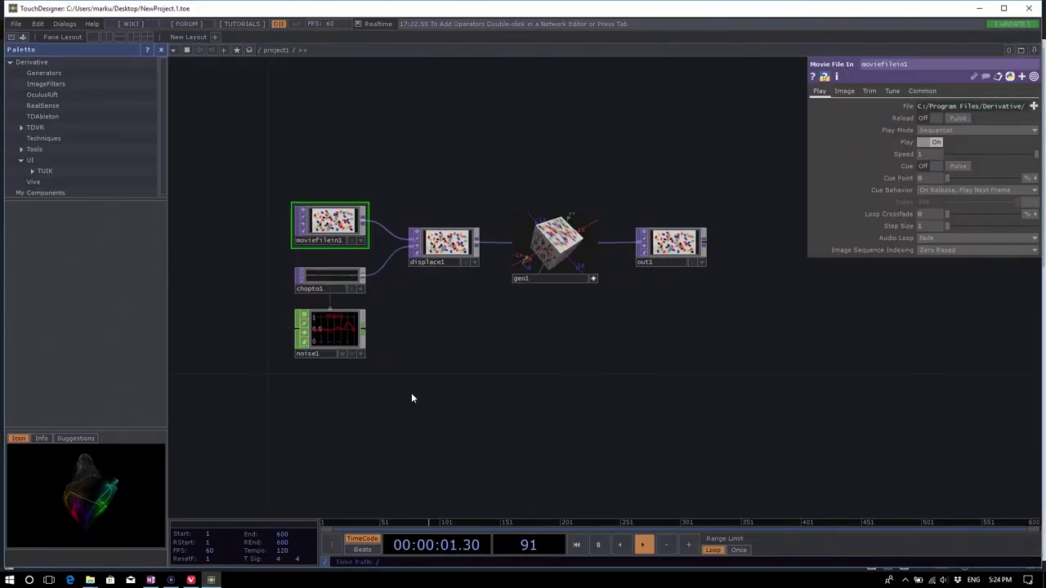
Open derivative.ca/forum's board index from the FORUM button in the menu bar.
left_click(187, 24)
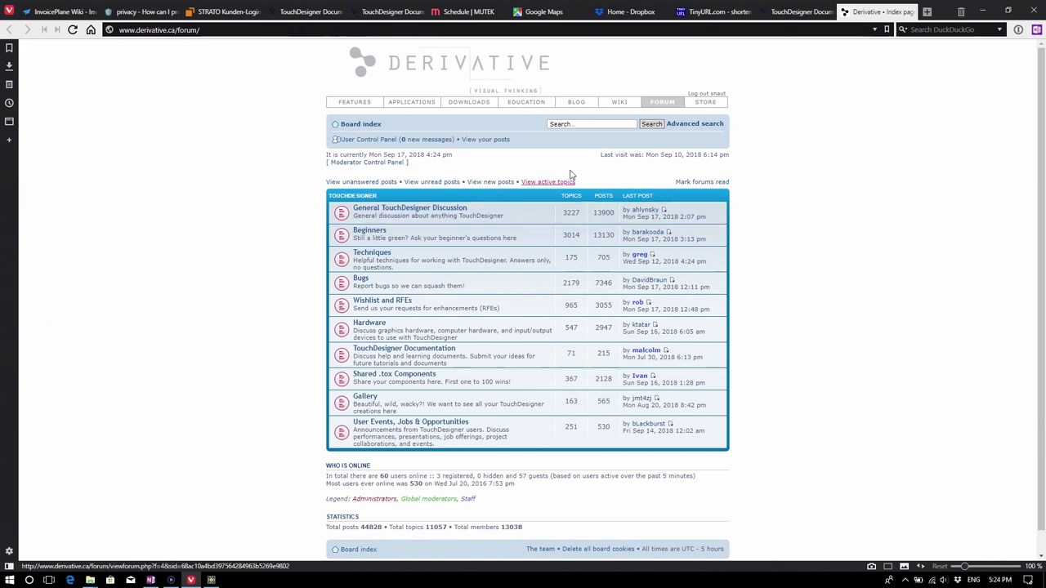
Replace the forum address with facebook.com/touch to load the TouchDesigner Facebook page.
left_click(342, 30)
type("face")
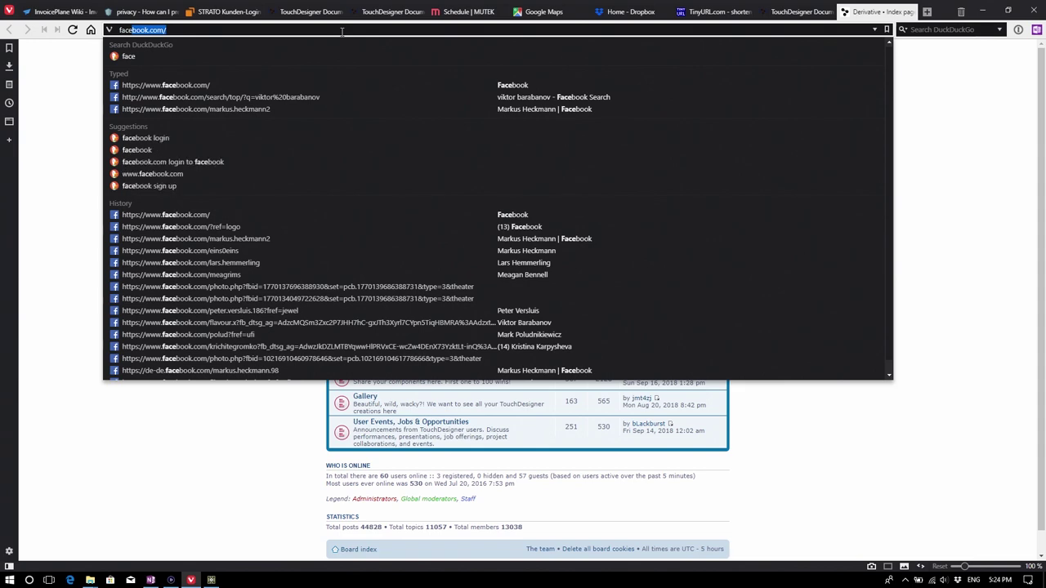
key("Right")
type("touch")
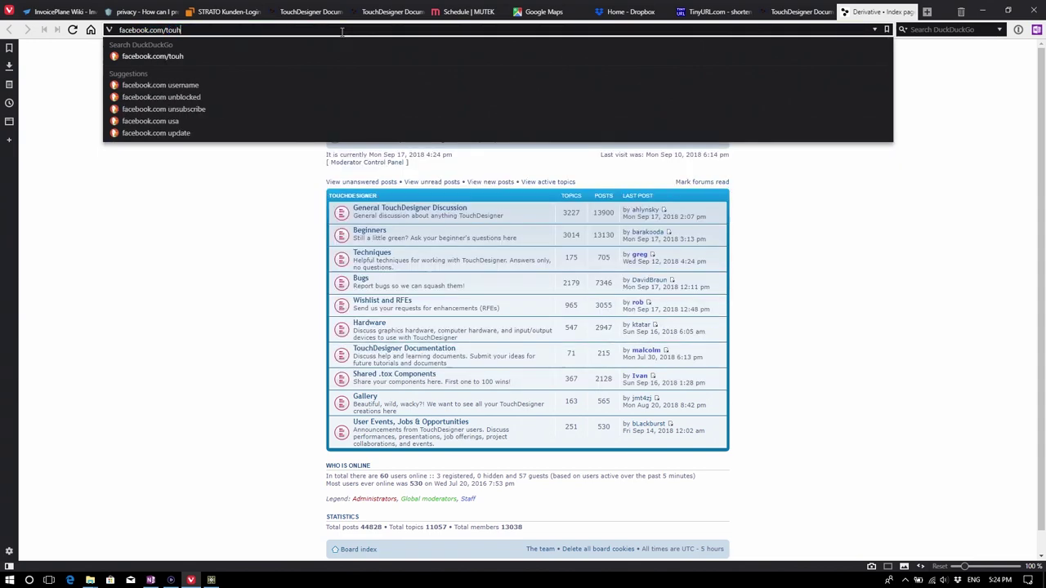
key("Return")
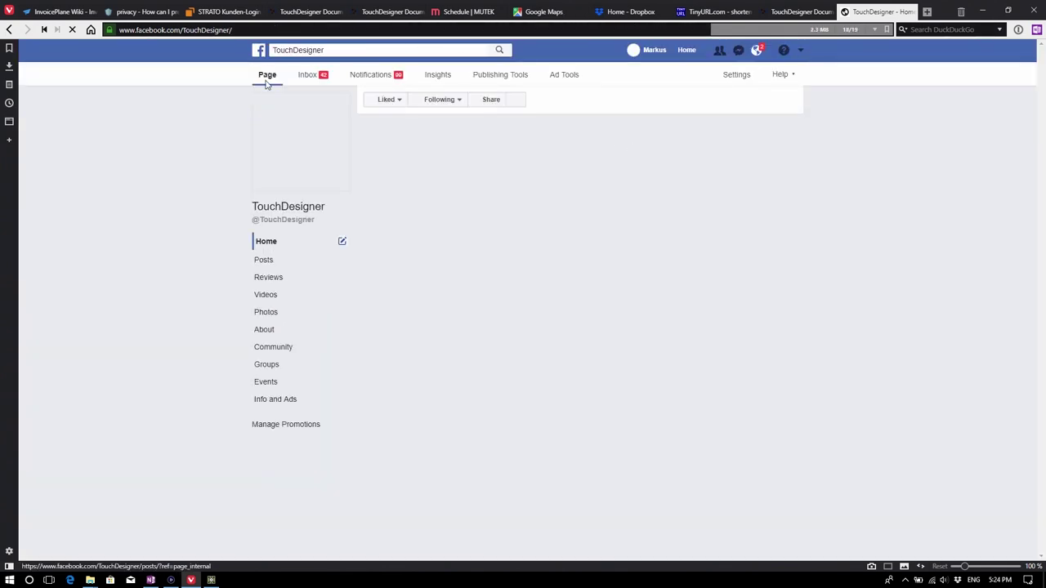
Search Facebook for 'touchdesigner help group' and open the TouchDesigner Help Group page.
left_click(342, 50)
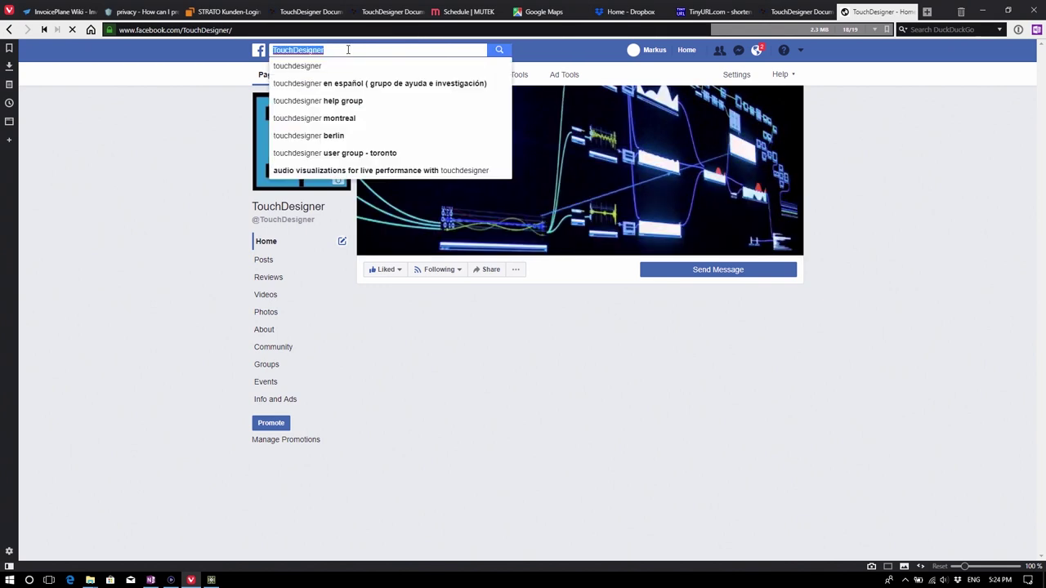
left_click(348, 50)
type("help")
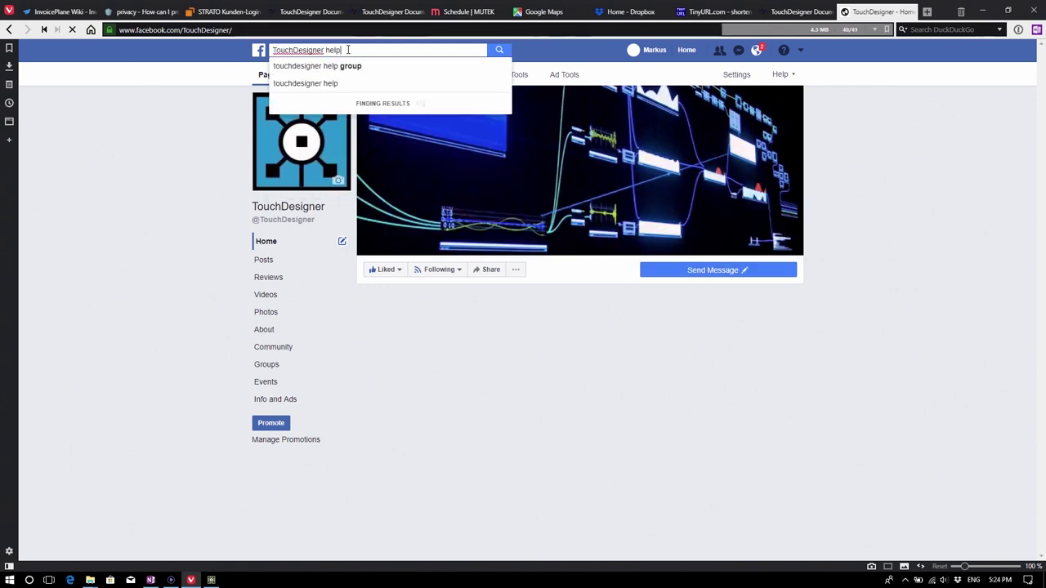
left_click(351, 66)
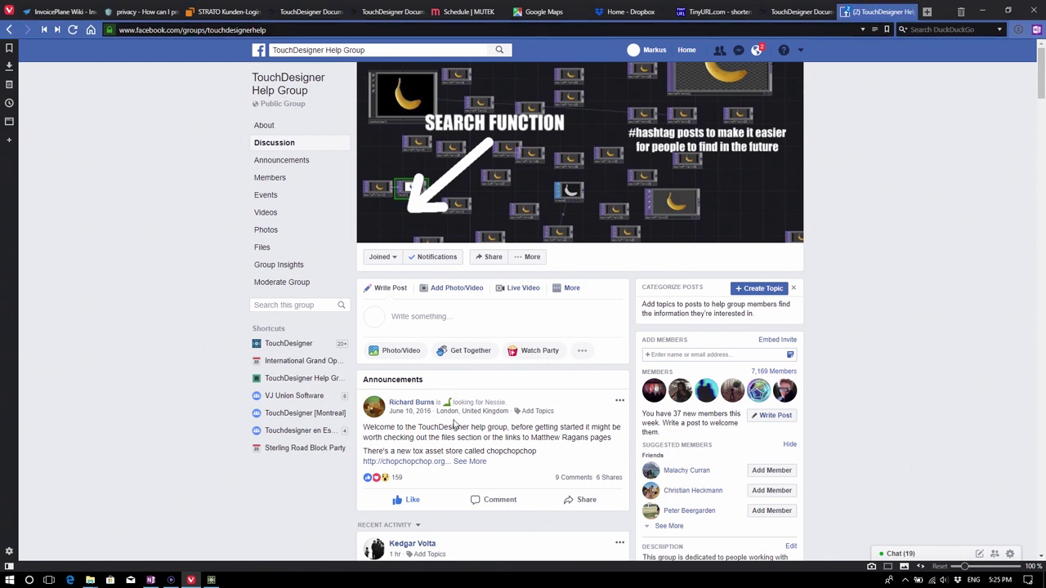
scroll(455, 427, "down", 2)
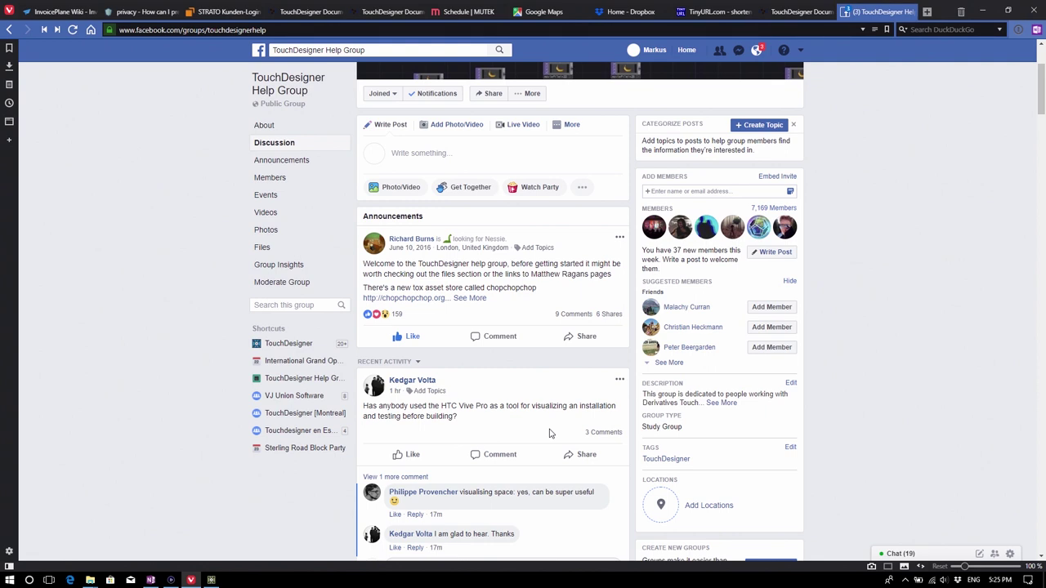
scroll(550, 432, "up", 2)
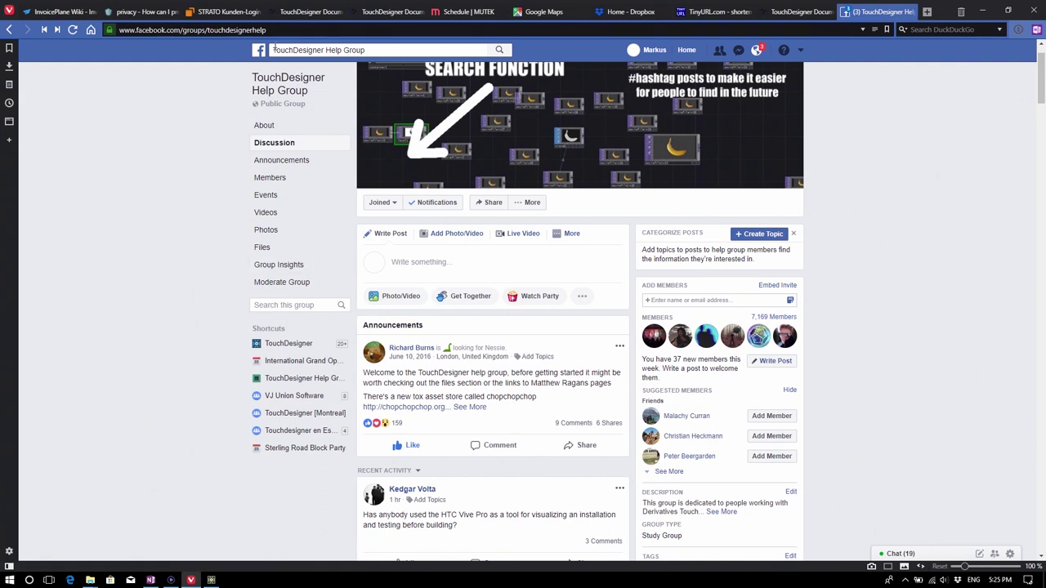
left_click(383, 52)
left_click_drag(383, 52, 329, 57)
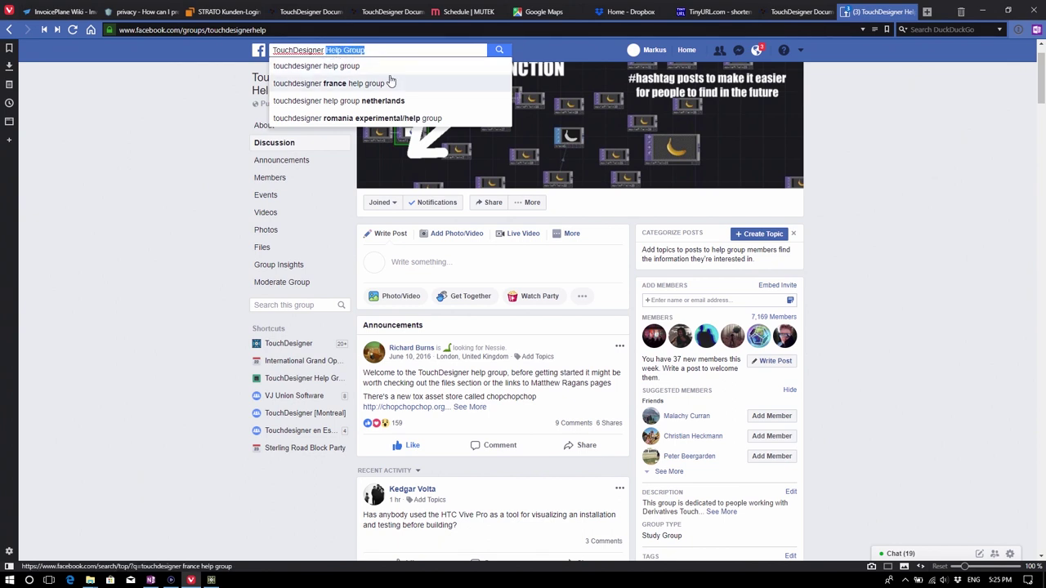
Open the 'Touchdesigner en Español' group from search, then return to TouchDesigner.
type("E")
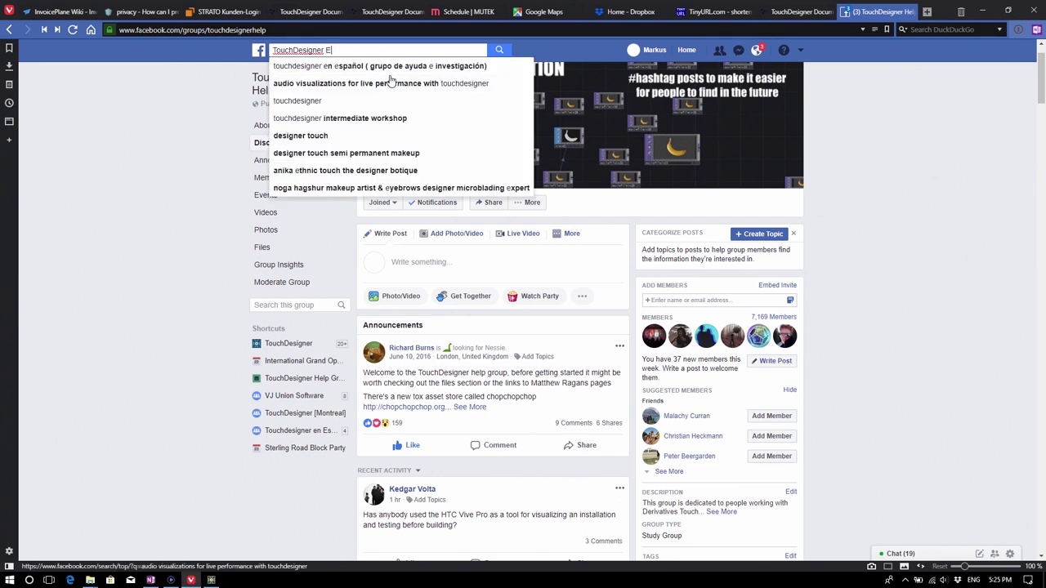
left_click(358, 66)
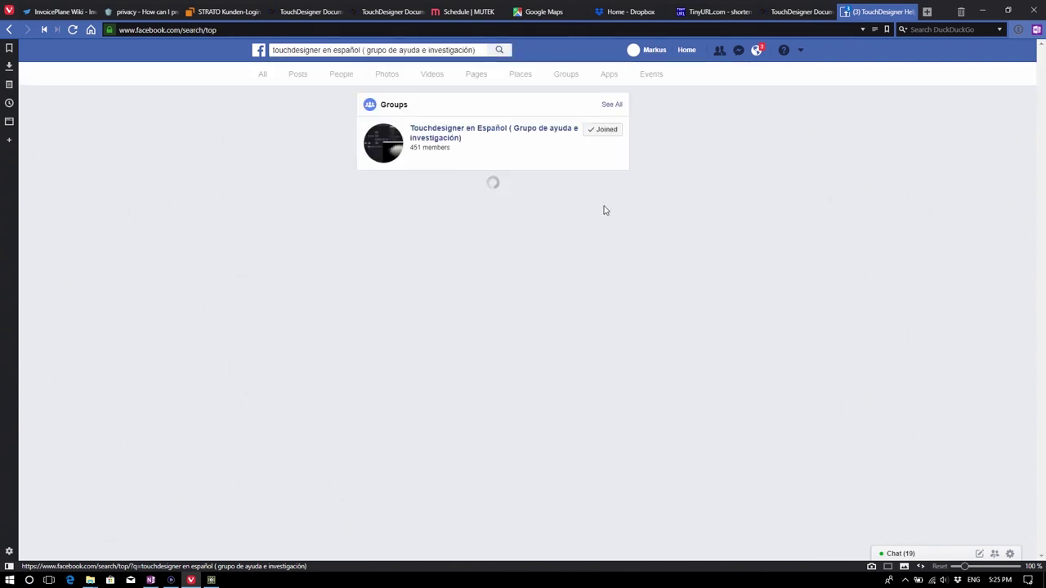
left_click(502, 136)
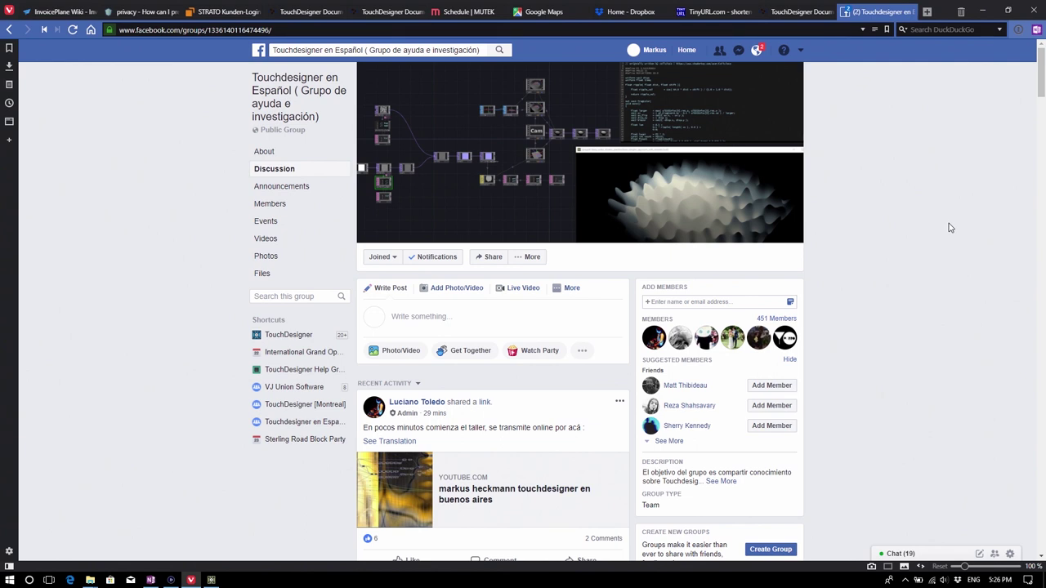
left_click(211, 580)
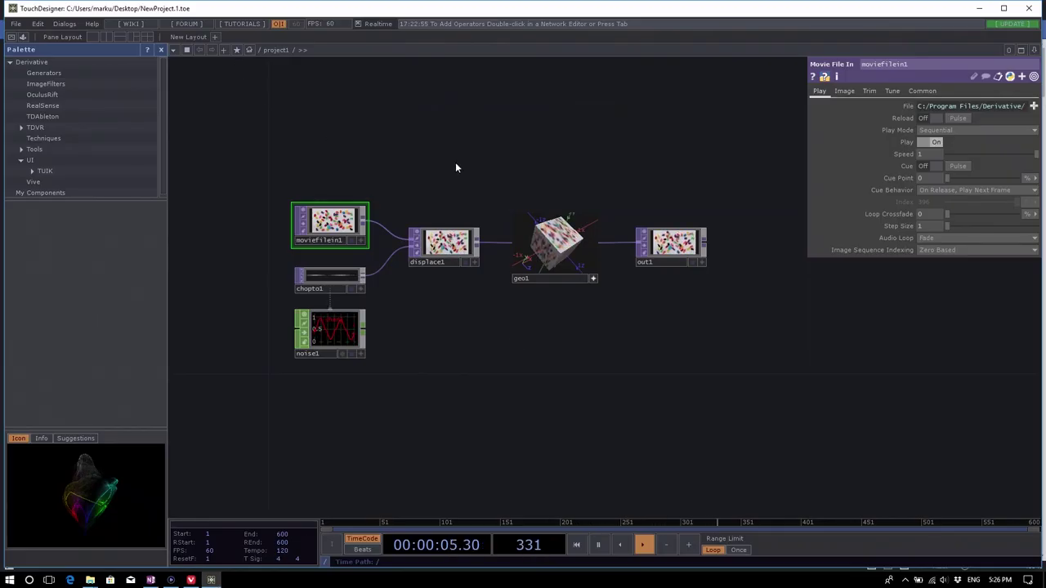
Show the Help menu listing Tutorials and Tips, Operator Snippets and Python Examples.
left_click(92, 24)
left_click(298, 139)
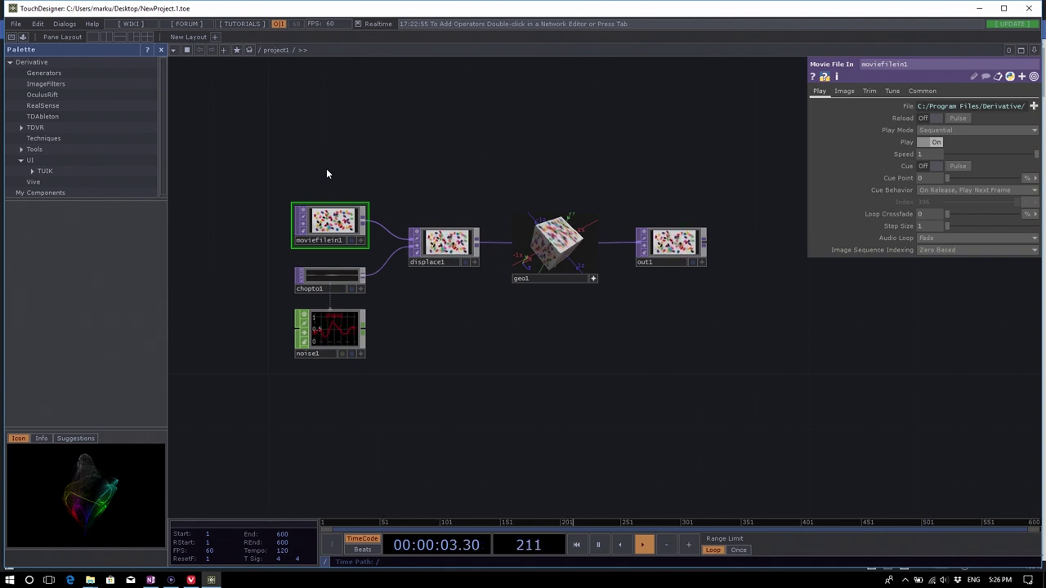
left_click(91, 24)
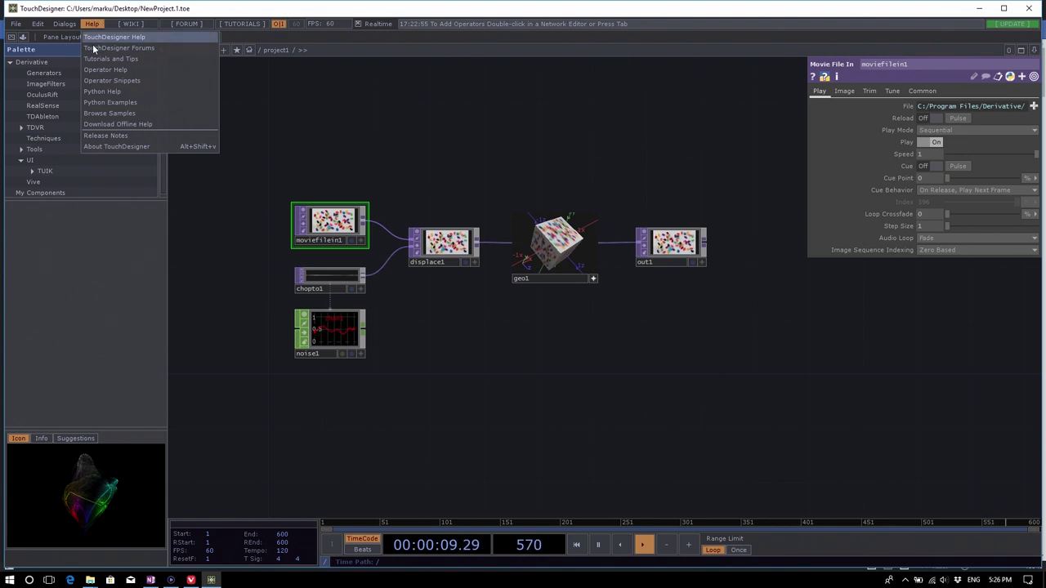
Open Operator Snippets and browse its CHOP, COMP and TOP example categories.
left_click(149, 80)
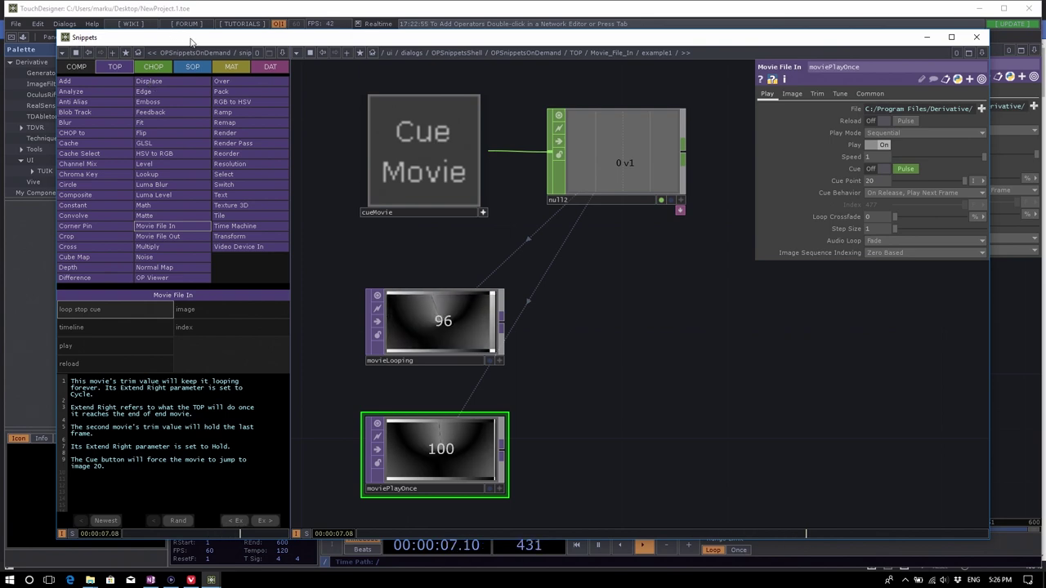
left_click_drag(191, 39, 226, 34)
left_click(198, 63)
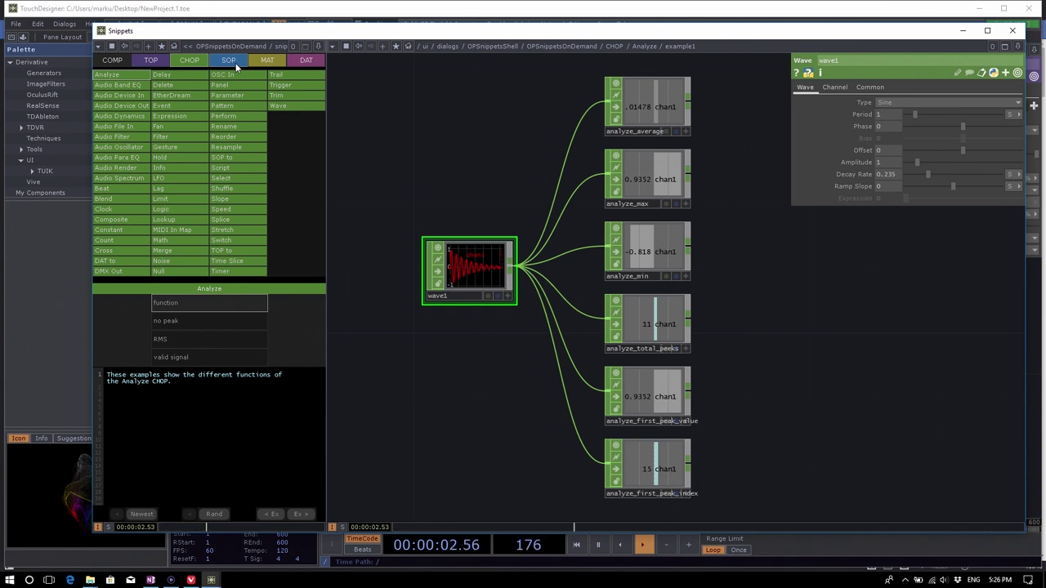
left_click(106, 62)
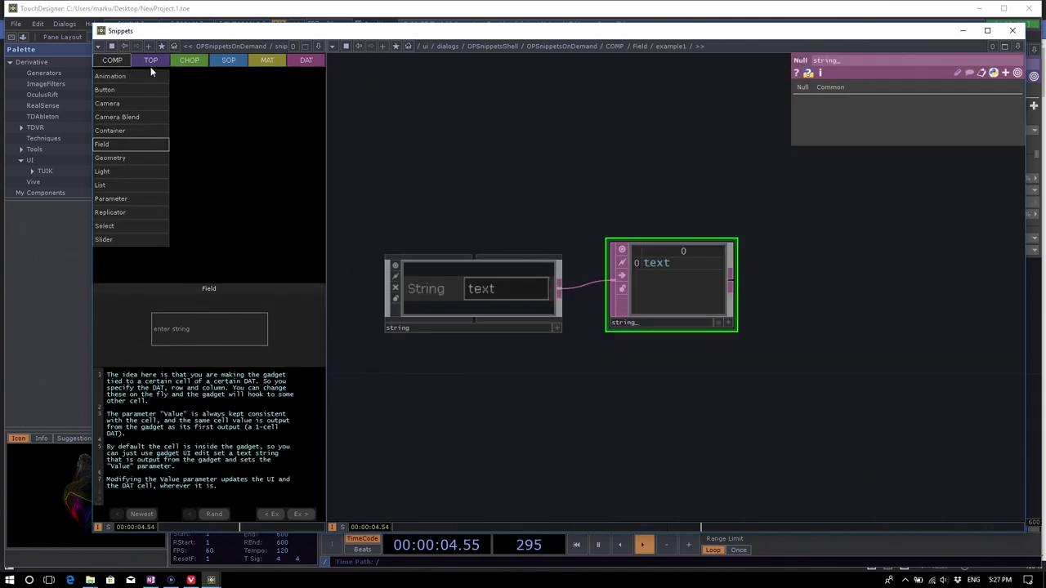
left_click(152, 61)
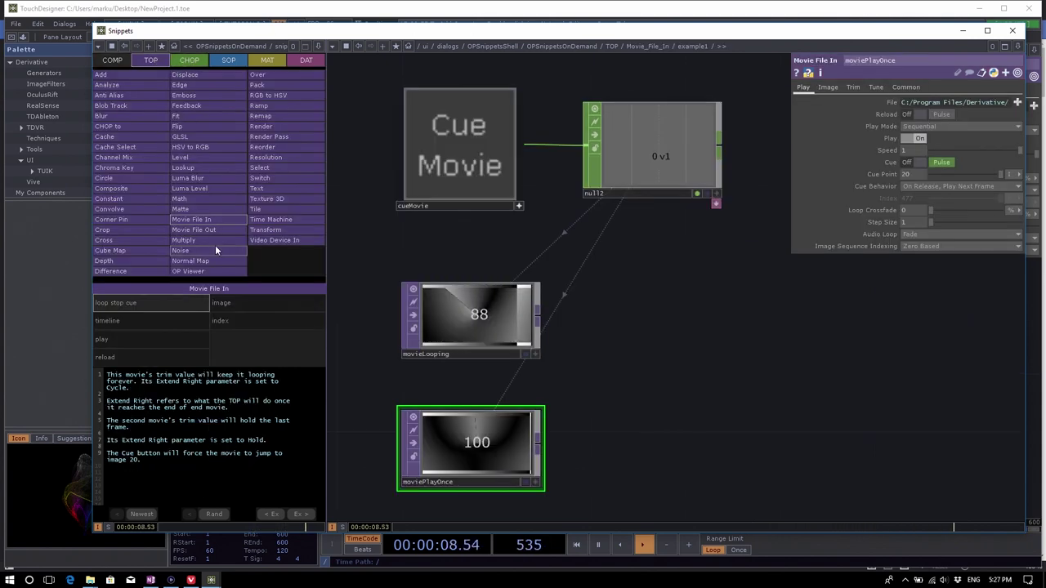
View the Movie File In still, index, timeline, play and reload examples, then close Snippets.
left_click(242, 304)
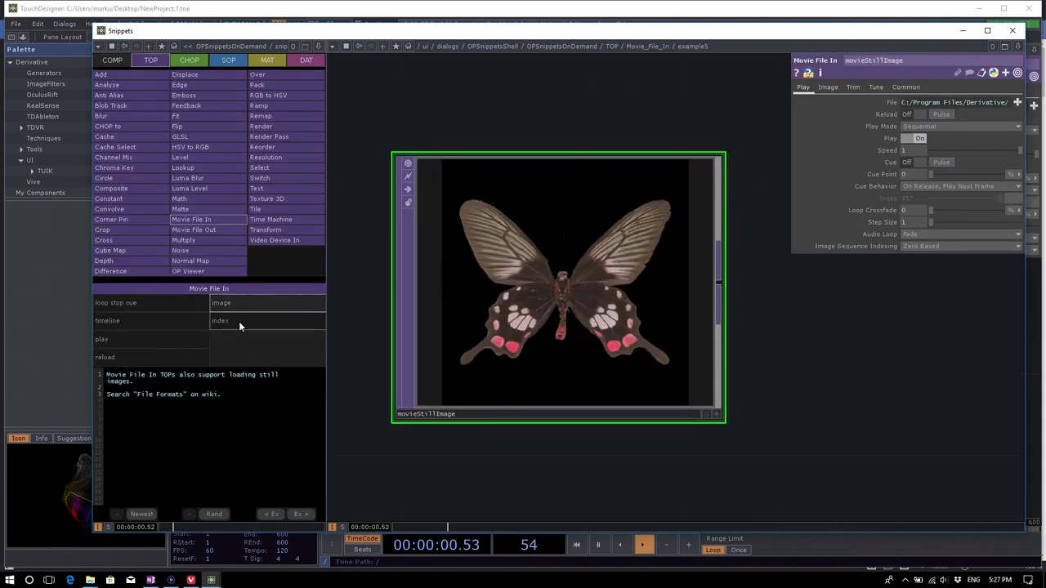
left_click(238, 321)
left_click(132, 323)
left_click(140, 342)
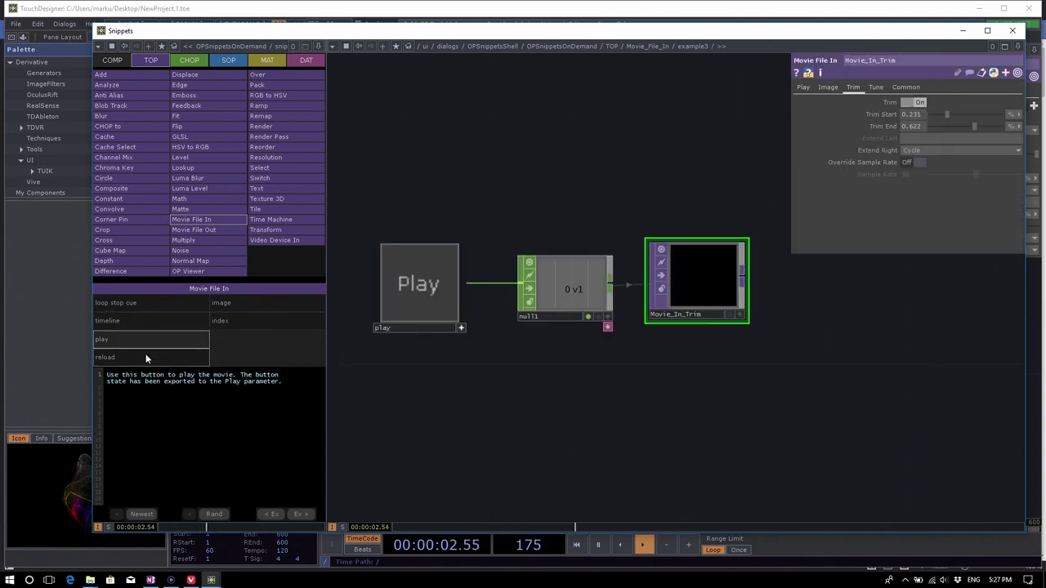
left_click(145, 353)
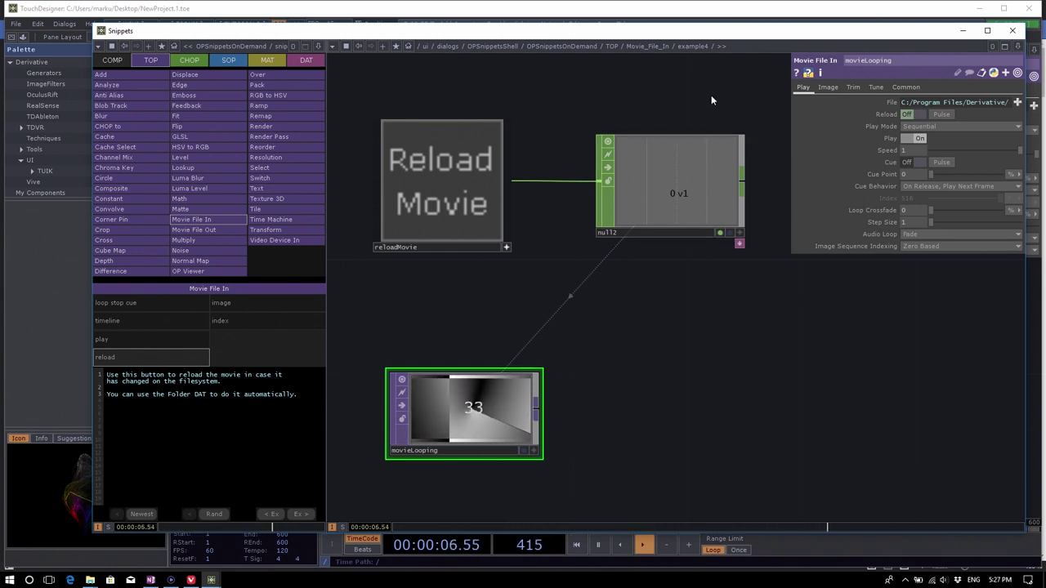
left_click(1016, 30)
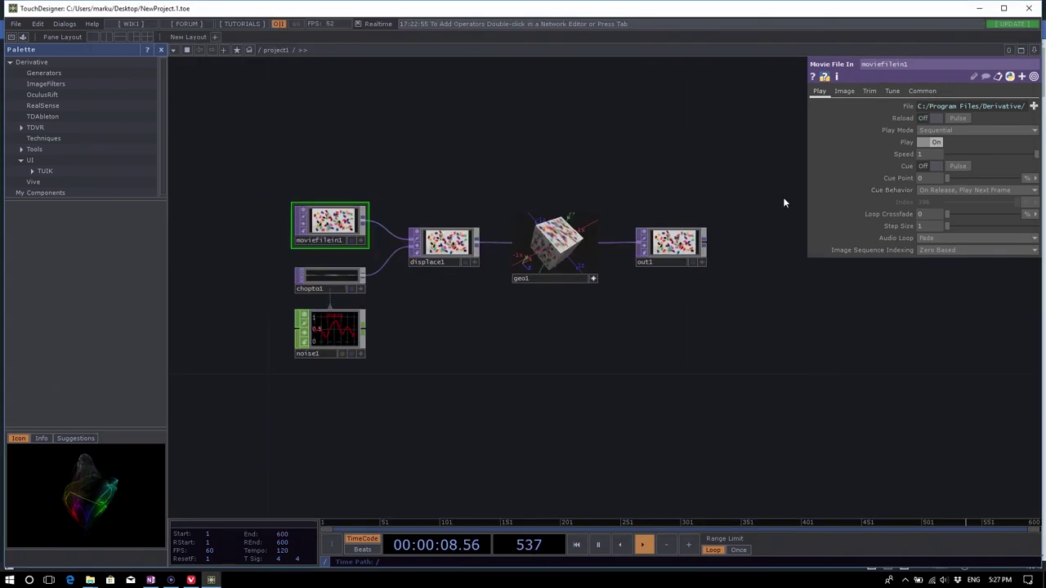
left_click_drag(798, 312, 788, 315)
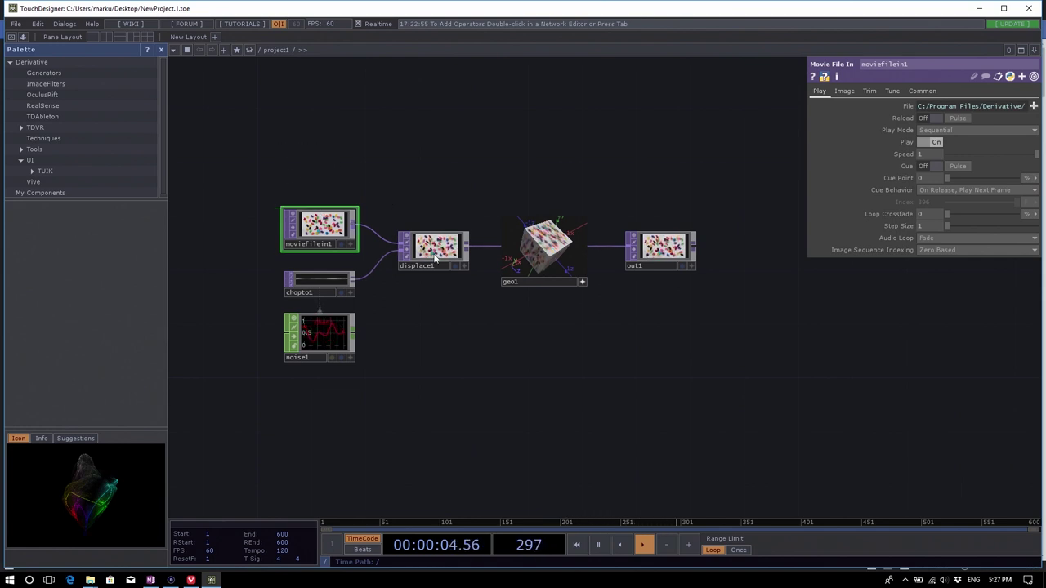
left_click_drag(413, 162, 445, 159)
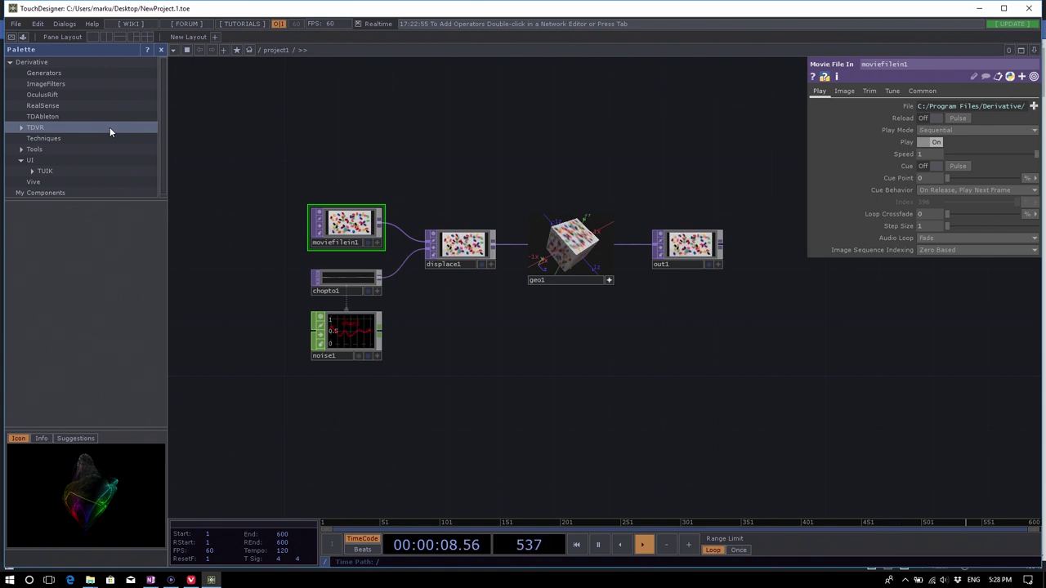
Expand the Palette's Tools folder and scroll through kantanMapper, movieBlender, opBrowser and sweetSpot.
left_click(109, 149)
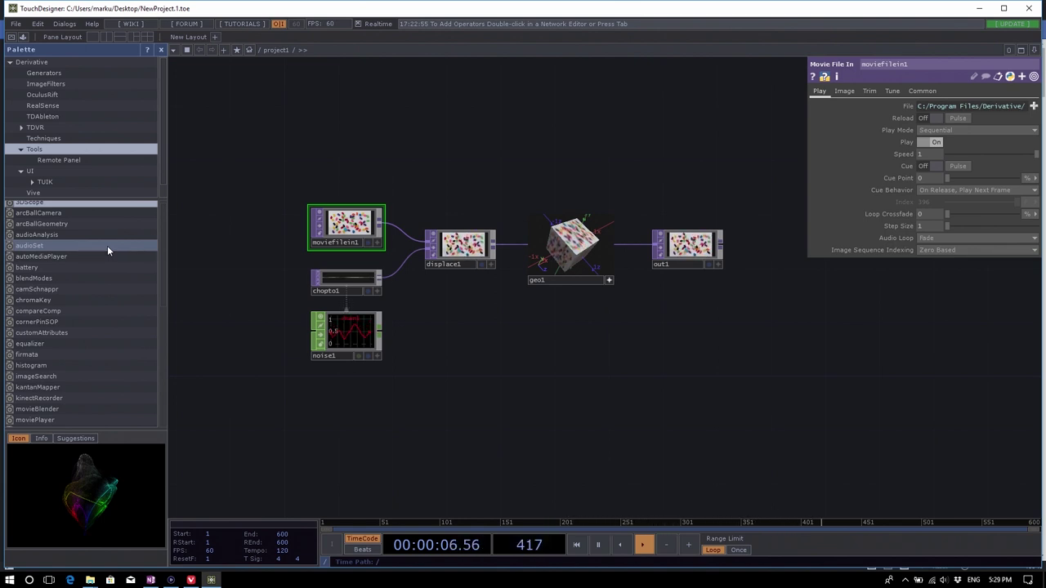
scroll(119, 344, "down", 5)
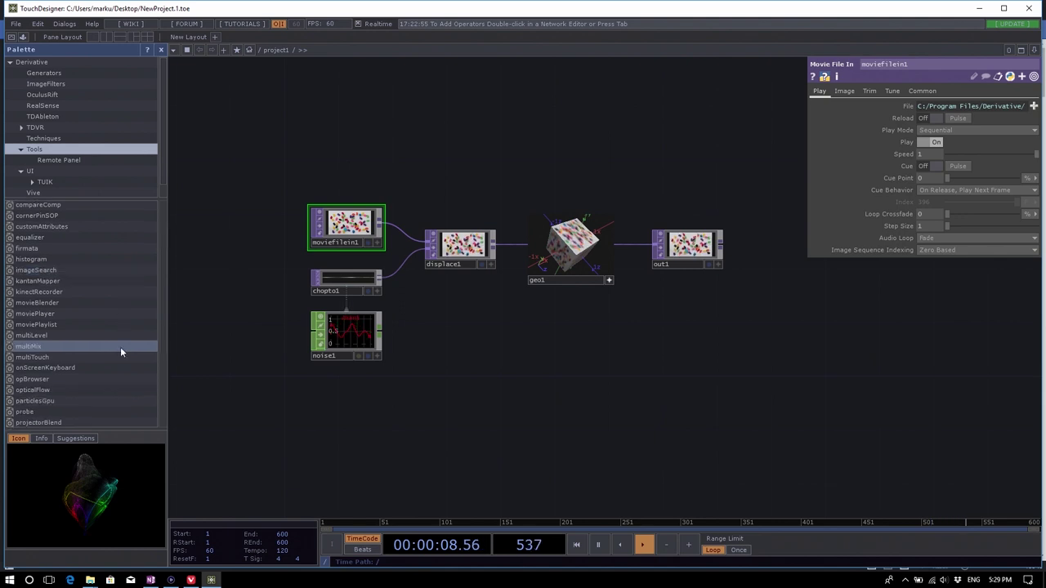
scroll(123, 350, "down", 3)
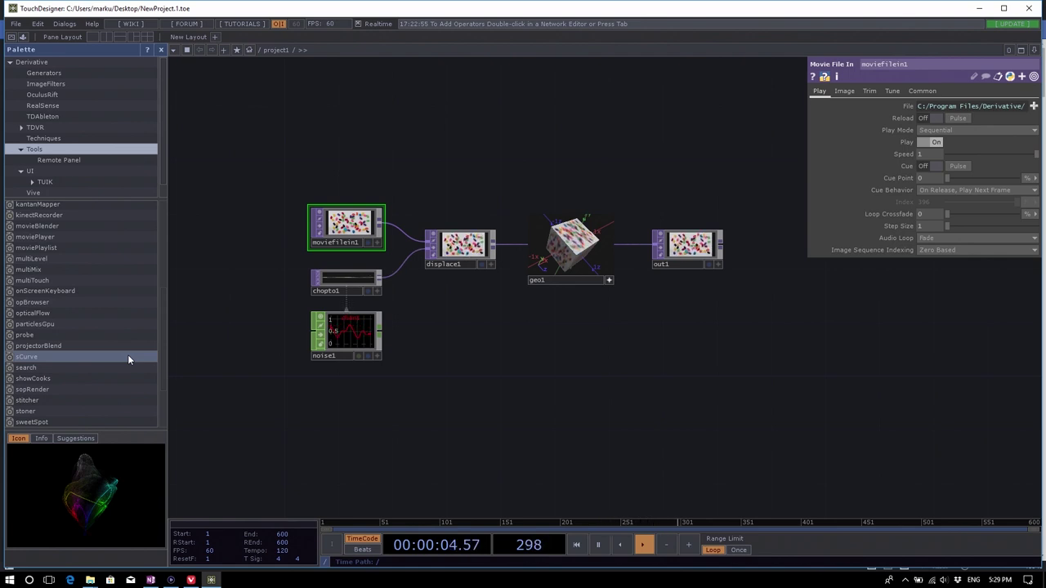
left_click_drag(546, 381, 516, 388)
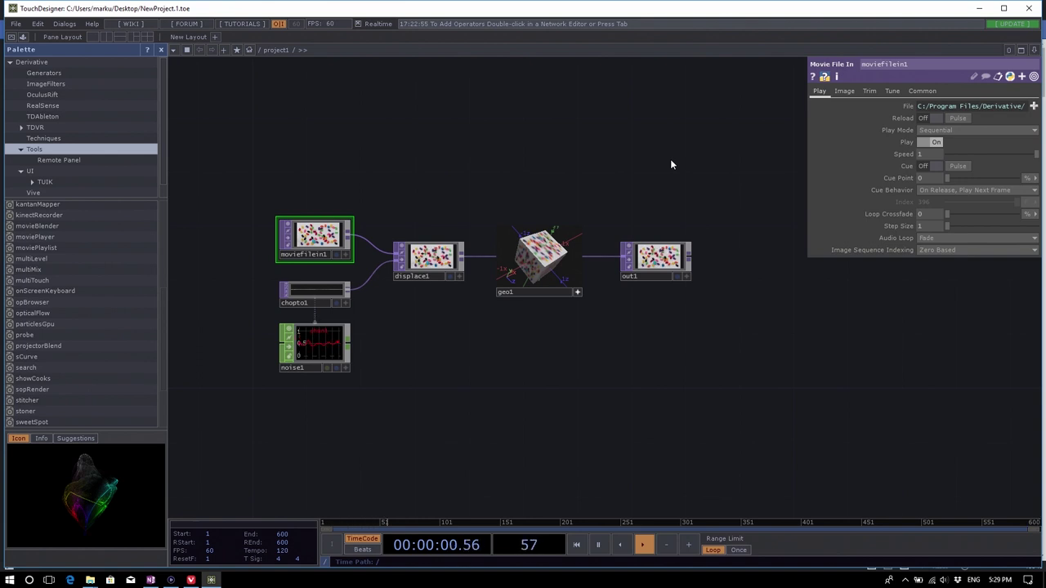
Inspect out1's parameters, ending on displace1's Vertical Source Red and Offset Weight expression.
left_click(429, 260)
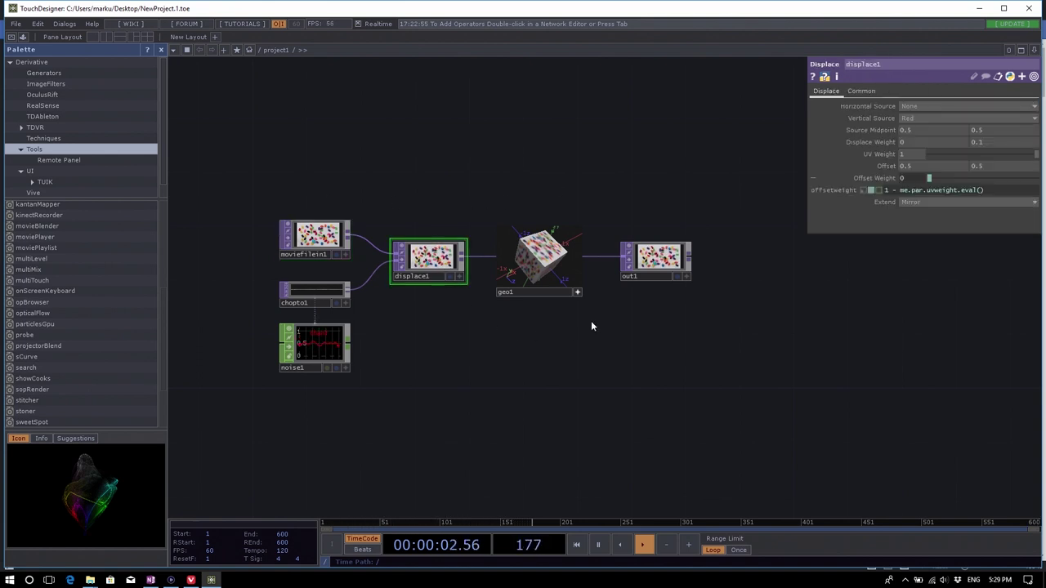
left_click(651, 257)
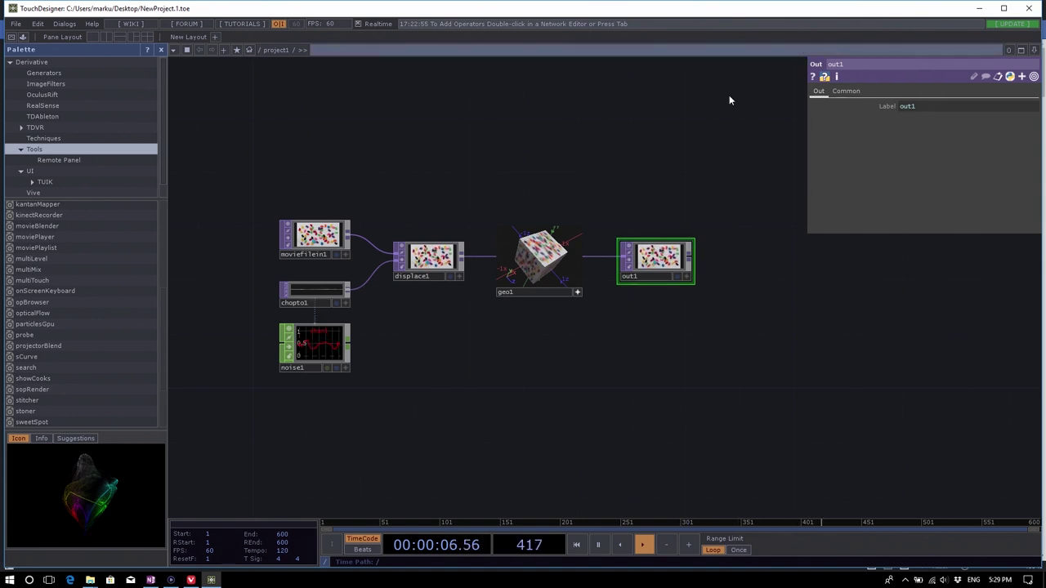
left_click(430, 260)
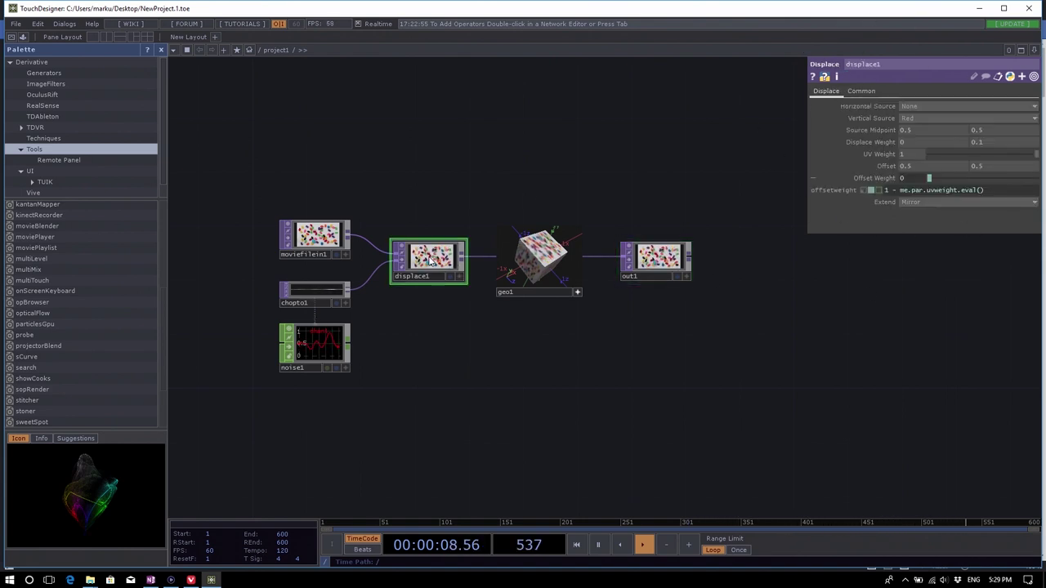
Open the Movie File In TOP wiki help page from moviefilein1's parameter panel.
left_click(316, 237)
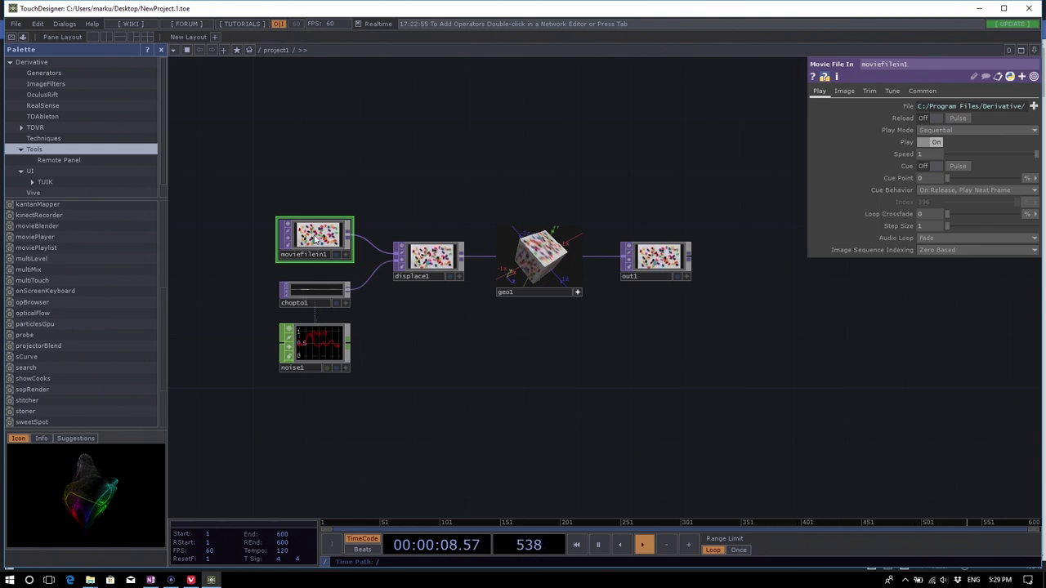
left_click(811, 78)
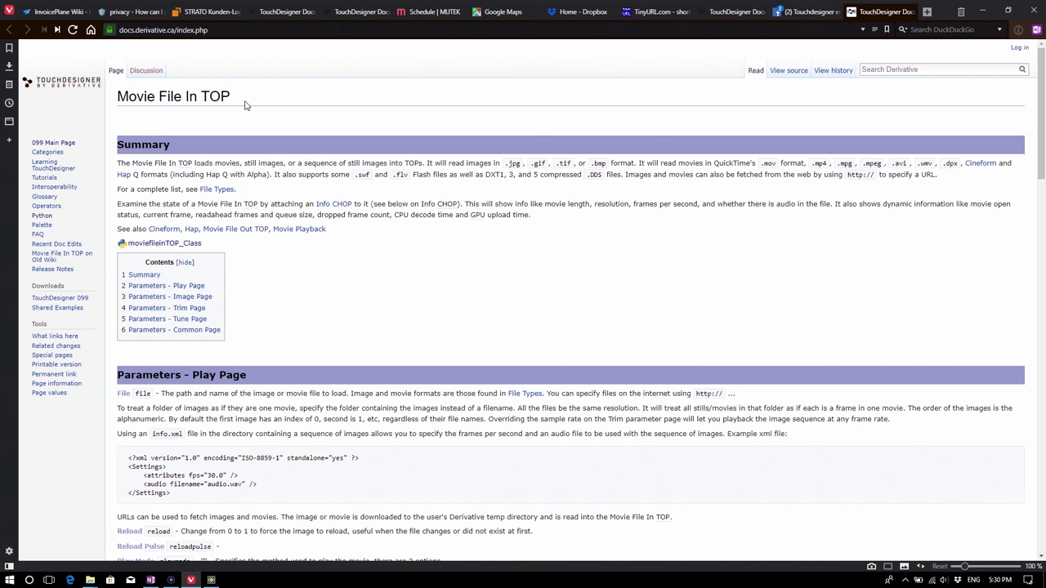
Scroll to the Play page parameters on the Movie File In wiki page, then minimize the browser.
scroll(477, 234, "down", 4)
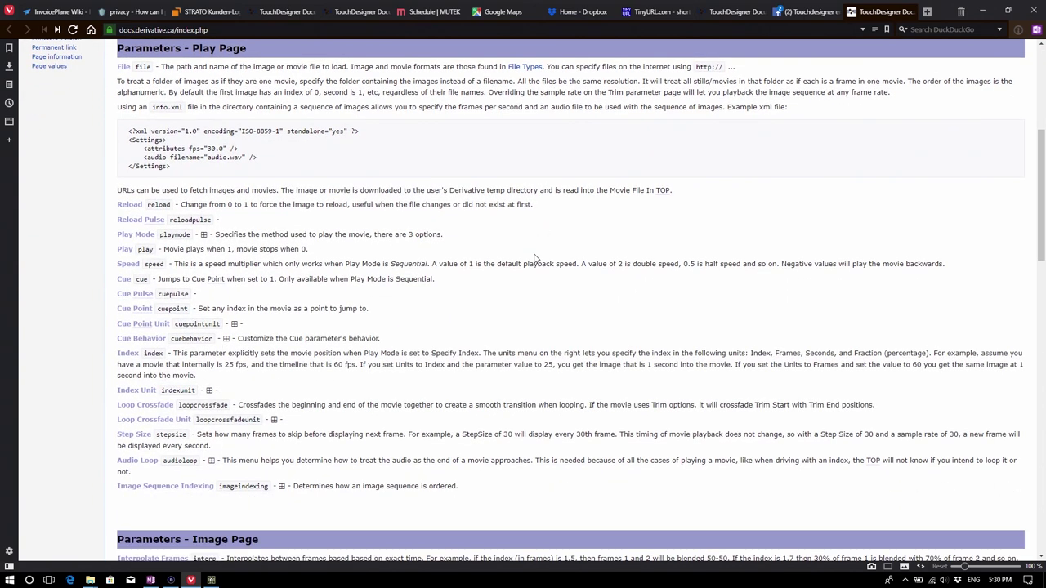
left_click(984, 10)
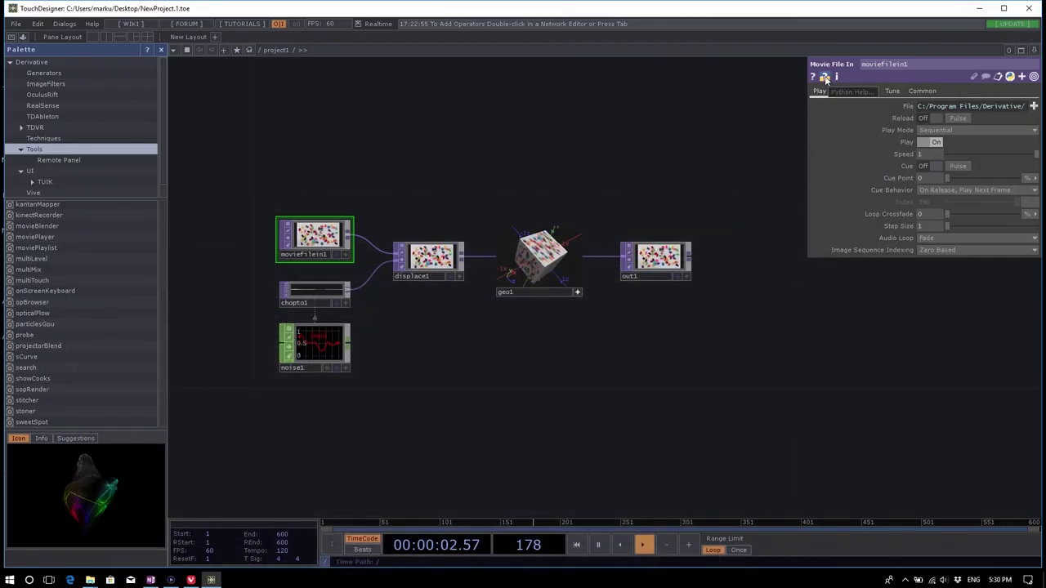
Open the moviefileinTOP Class Python docs, scroll down to unload() and preload(), then minimize the browser.
left_click(826, 77)
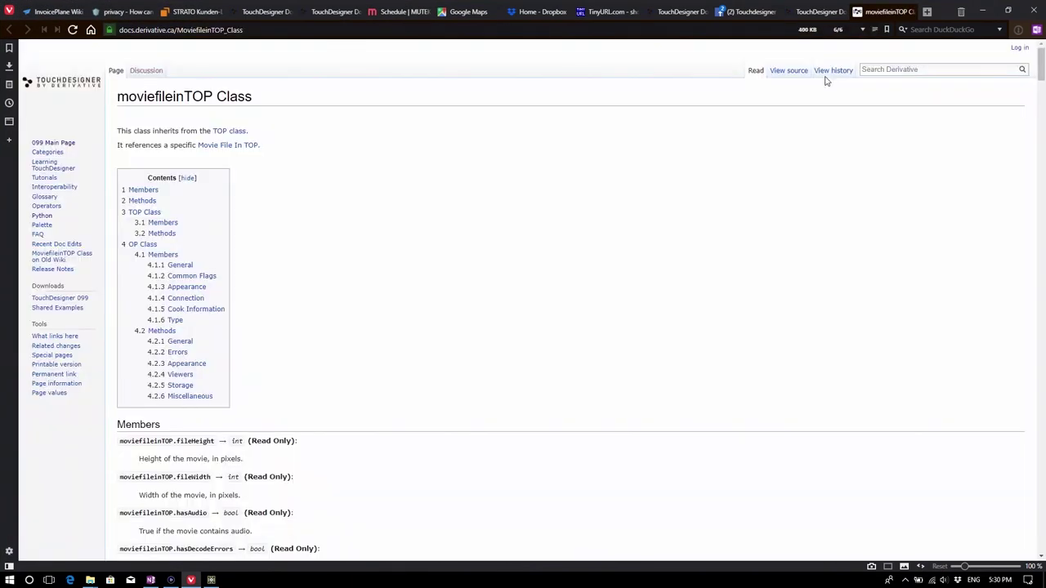
scroll(595, 331, "down", 2)
scroll(598, 329, "down", 4)
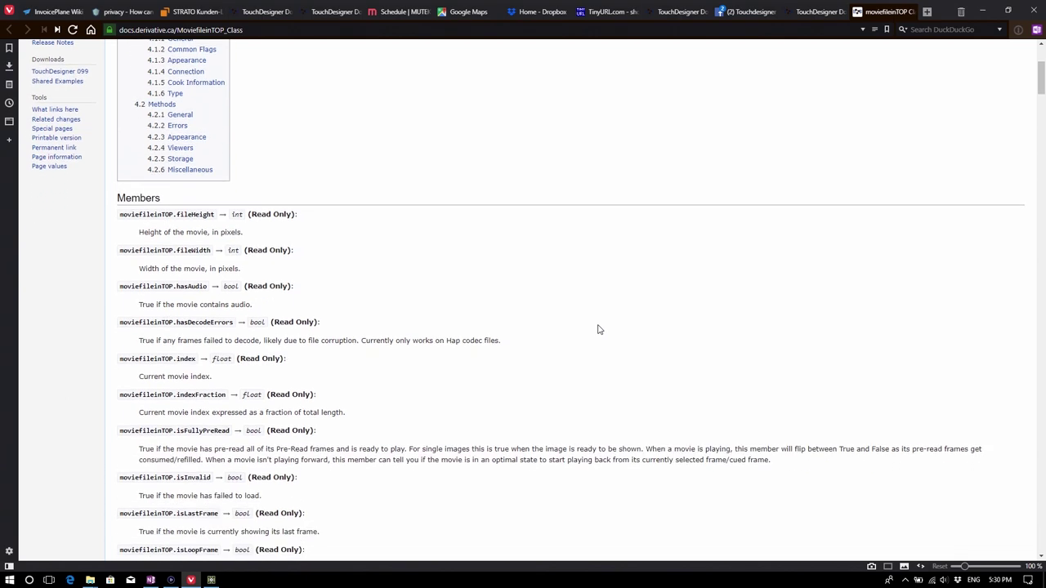
scroll(599, 330, "down", 10)
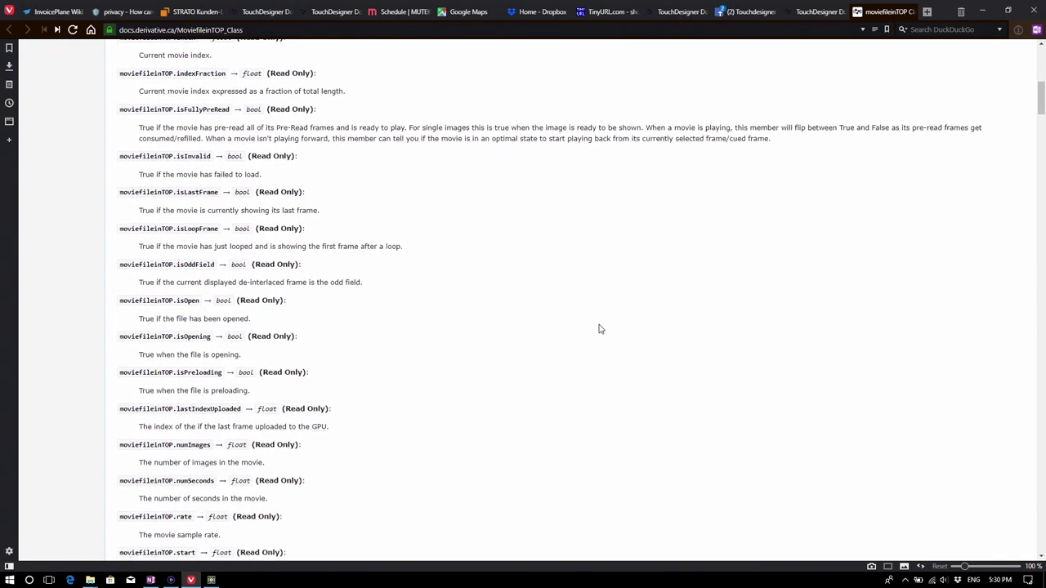
scroll(599, 328, "down", 2)
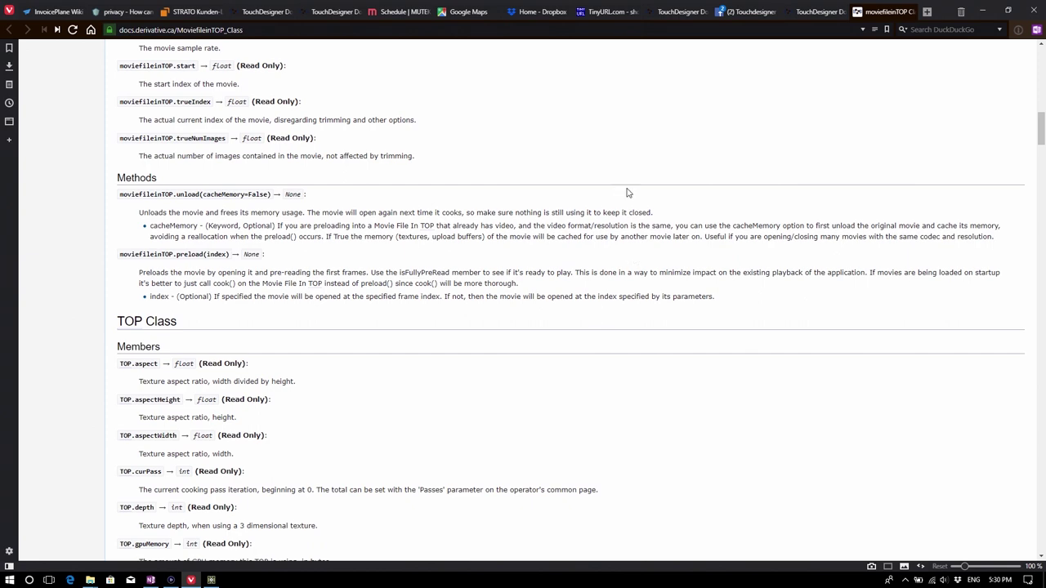
left_click(981, 14)
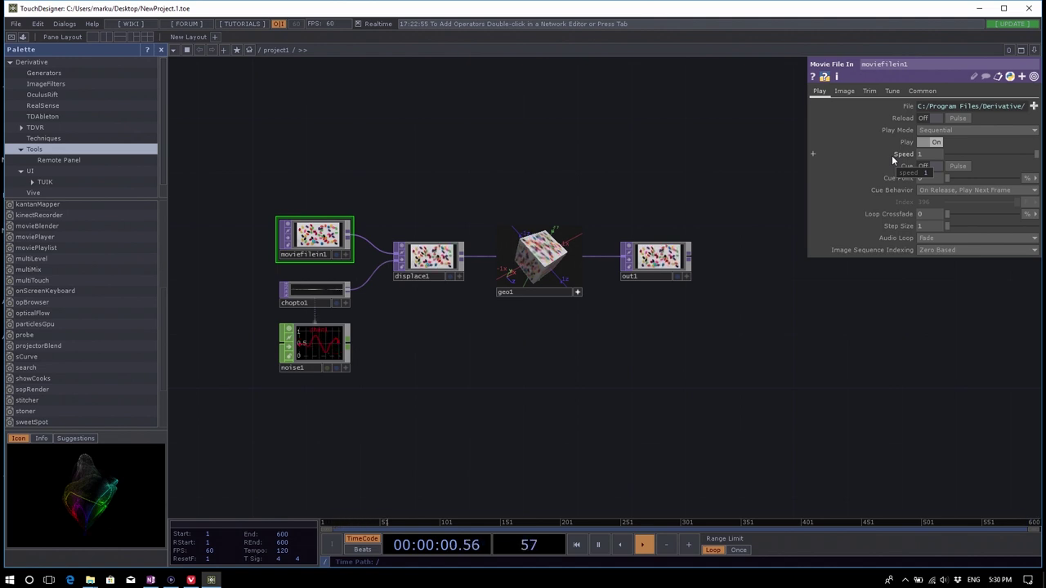
Check the Speed tooltip, then filter moviefilein1's parameters to non-default ones, leaving only File.
mouse_move(892, 156)
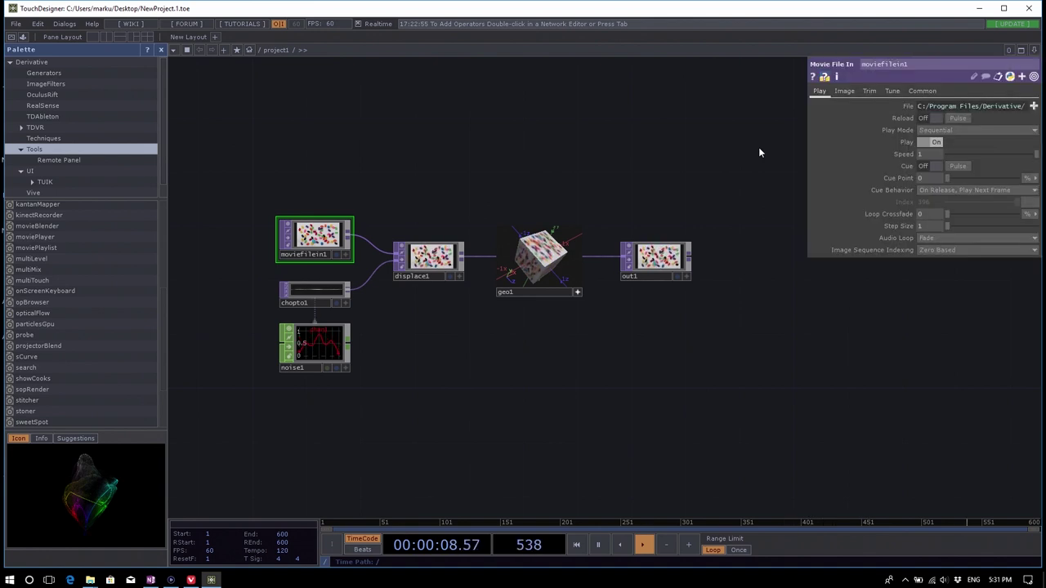
left_click(1034, 77)
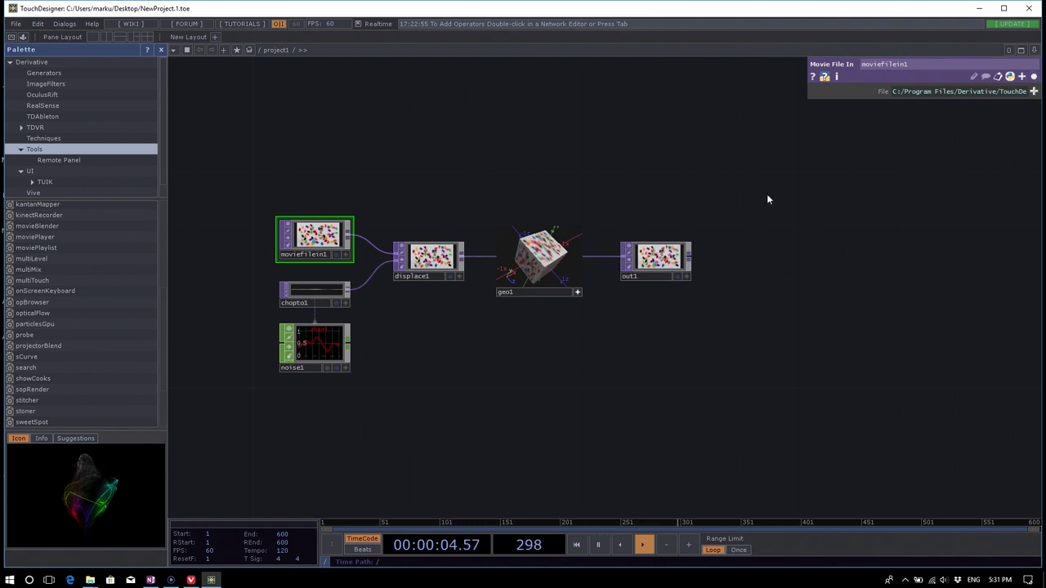
Toggle the Non-default Parameters Only filter on and off several times, ending with all parameters shown.
left_click(1035, 76)
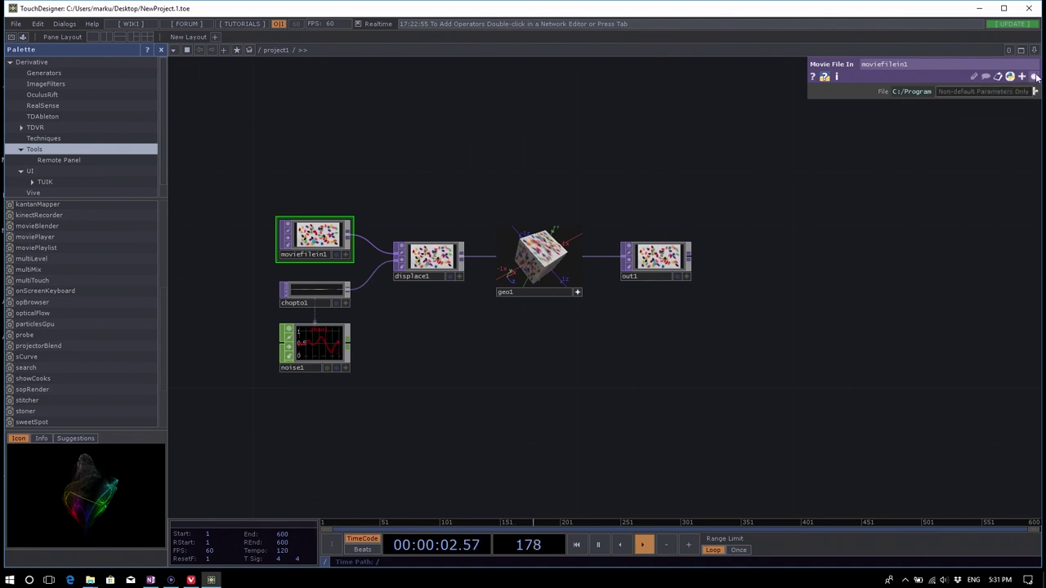
left_click(1035, 76)
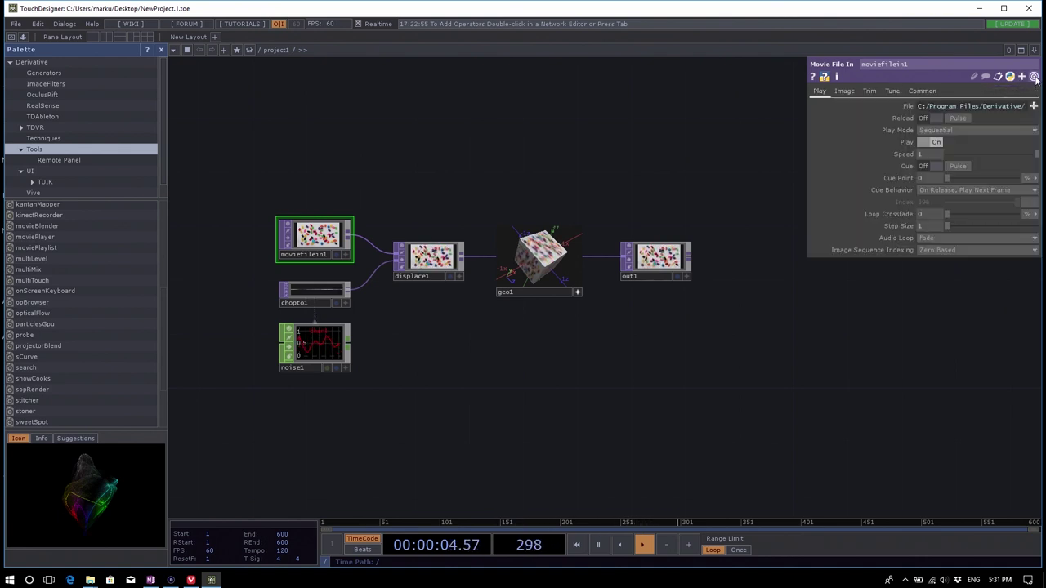
left_click(1035, 76)
left_click(1035, 76)
left_click(1035, 76)
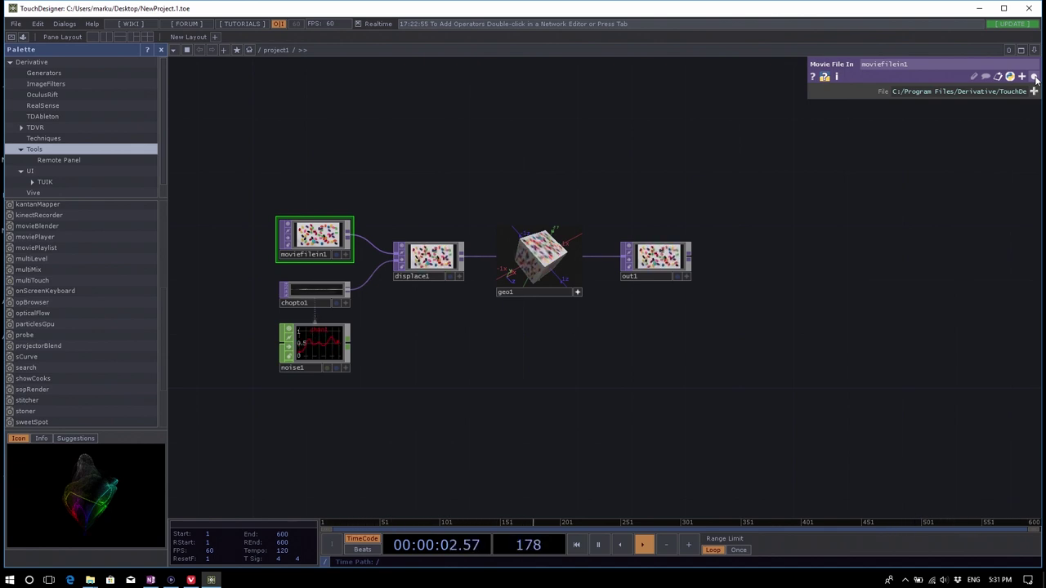
left_click(1035, 76)
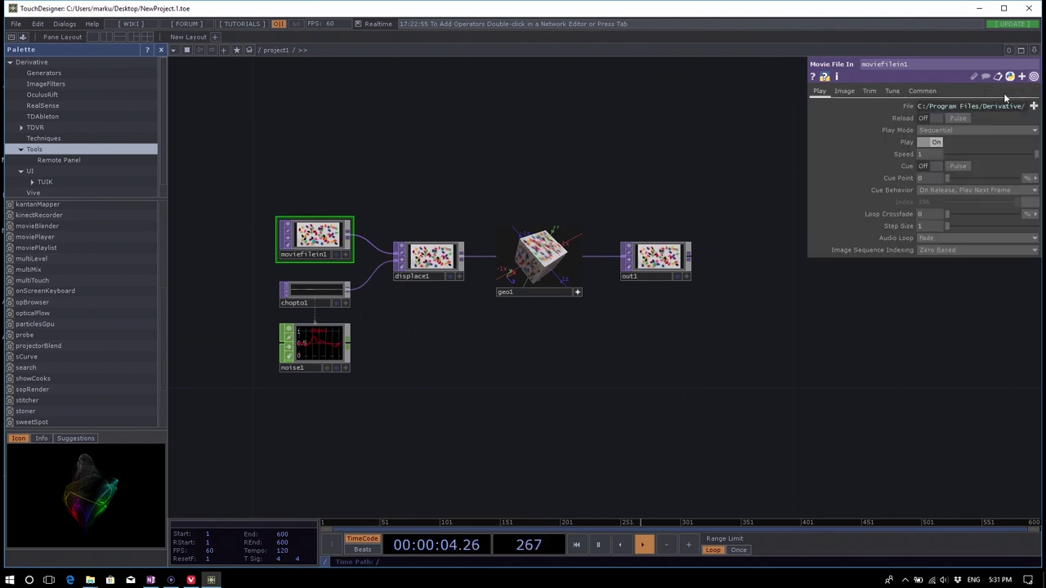
Browse the Image, Trim, Tune and Common pages, return to Play, and show its full list.
left_click(842, 91)
left_click(869, 92)
left_click(892, 92)
left_click(922, 91)
left_click(888, 91)
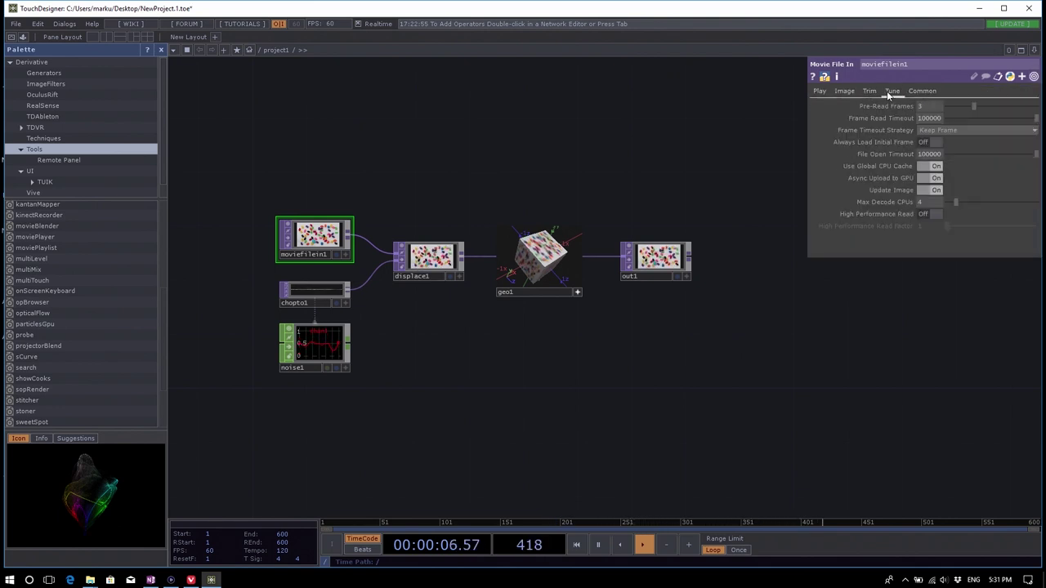
left_click(845, 91)
left_click(820, 92)
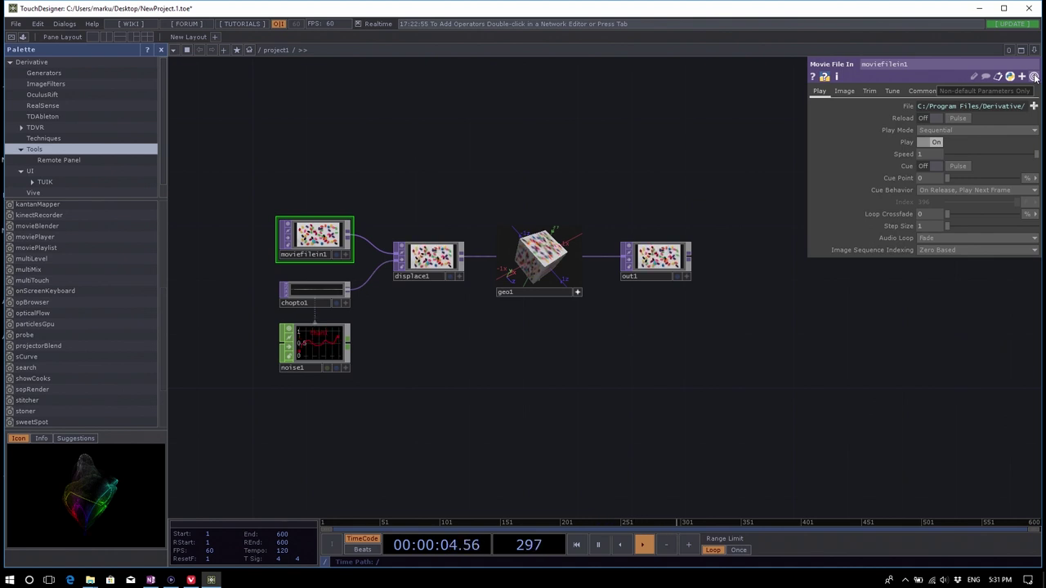
left_click(1034, 76)
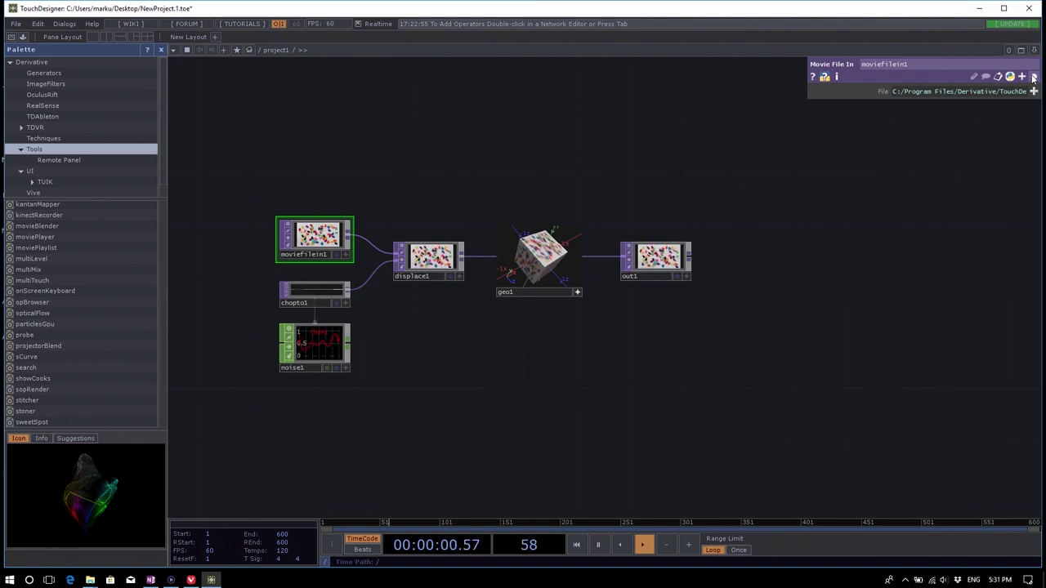
left_click(1034, 77)
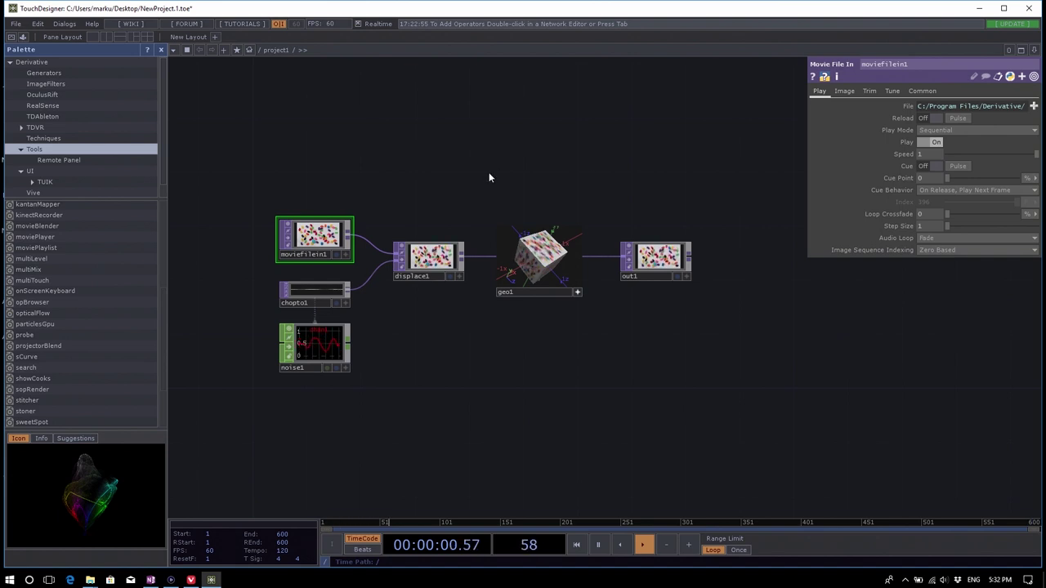
left_click_drag(489, 177, 548, 194)
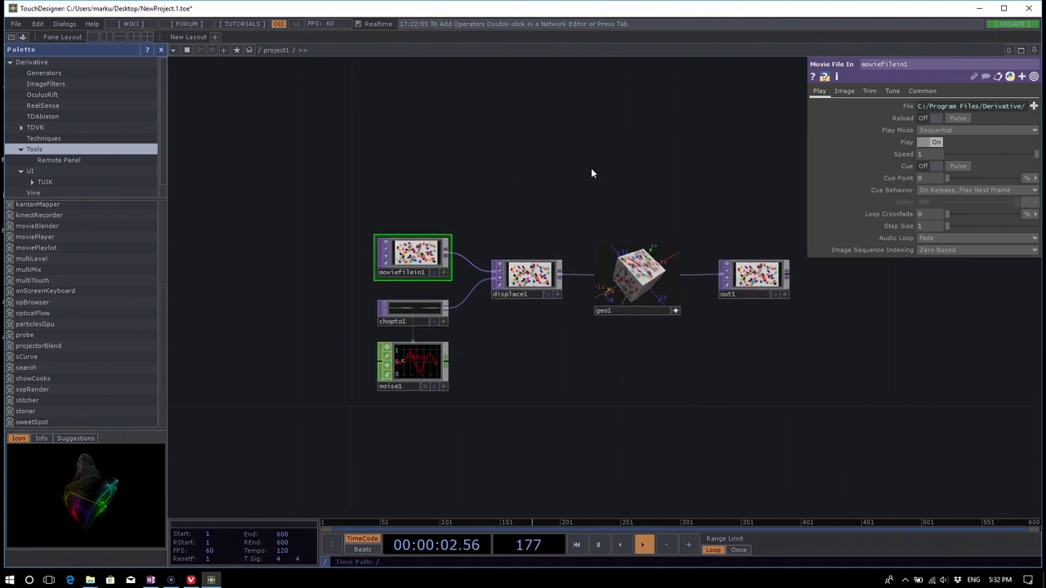
left_click_drag(572, 152, 485, 166)
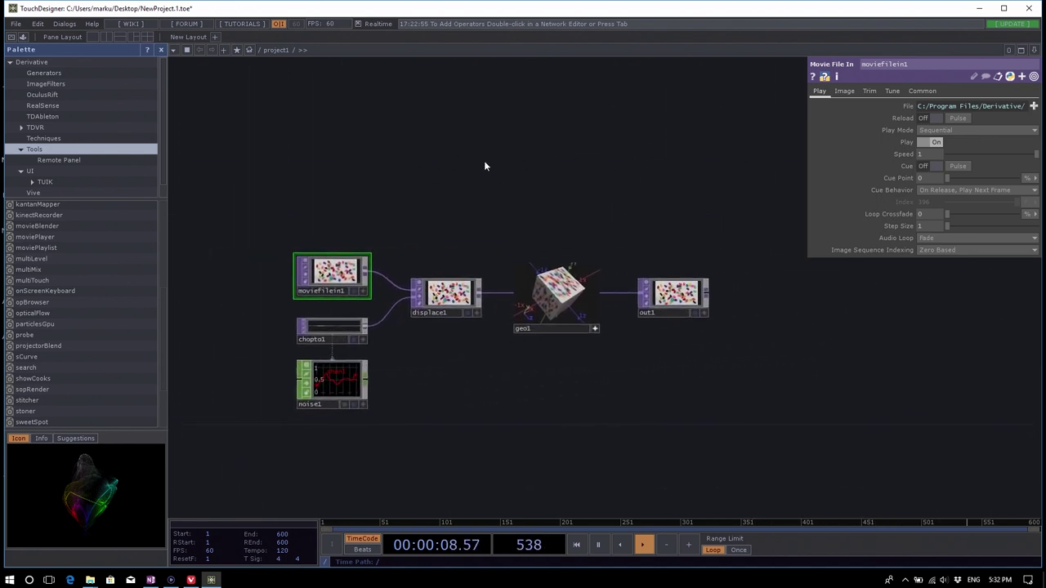
right_click_drag(205, 168, 269, 141)
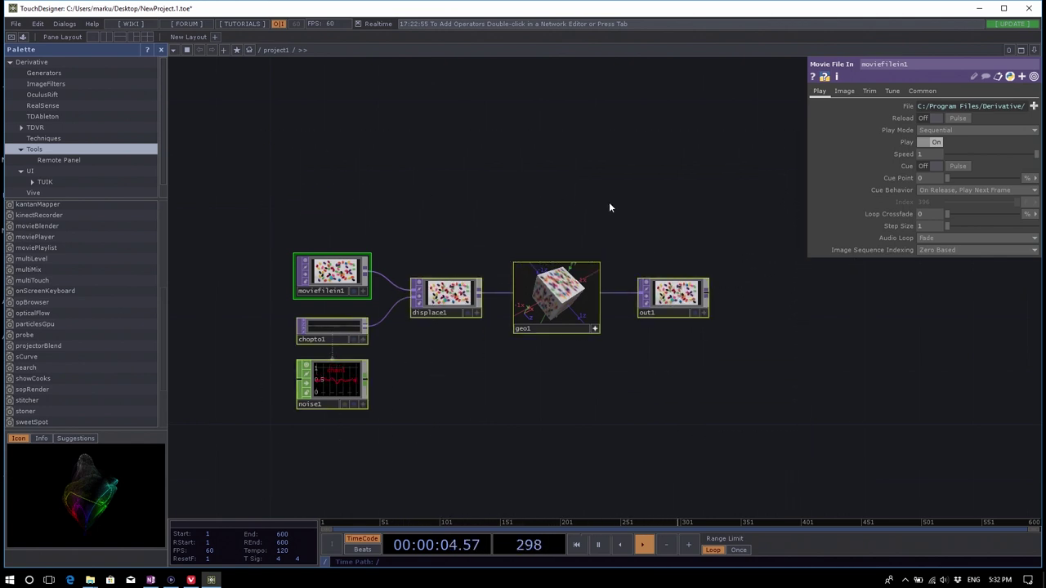
scroll(609, 207, "down", 2)
scroll(605, 200, "up", 3)
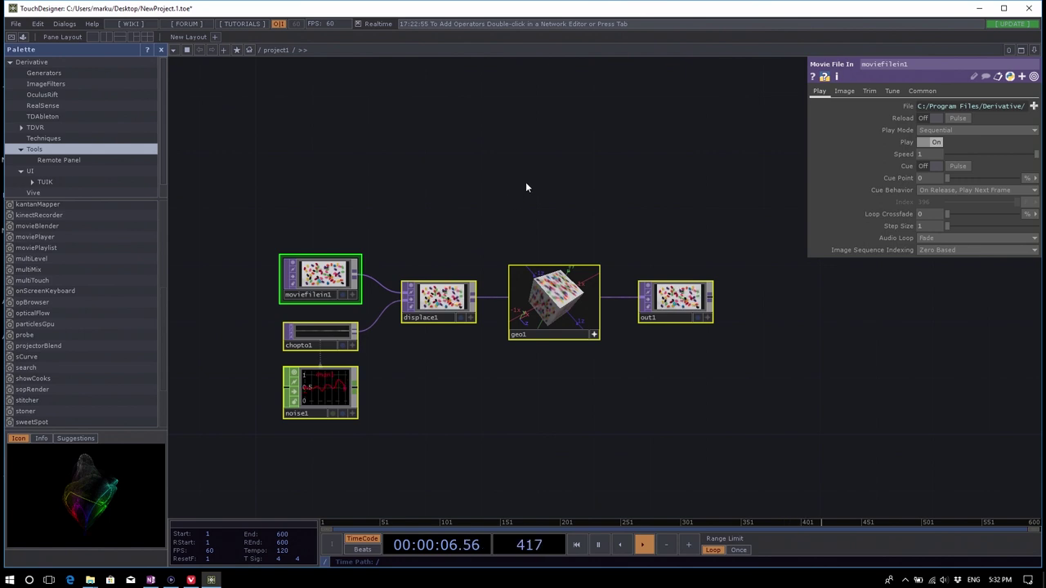
scroll(605, 179, "down", 8)
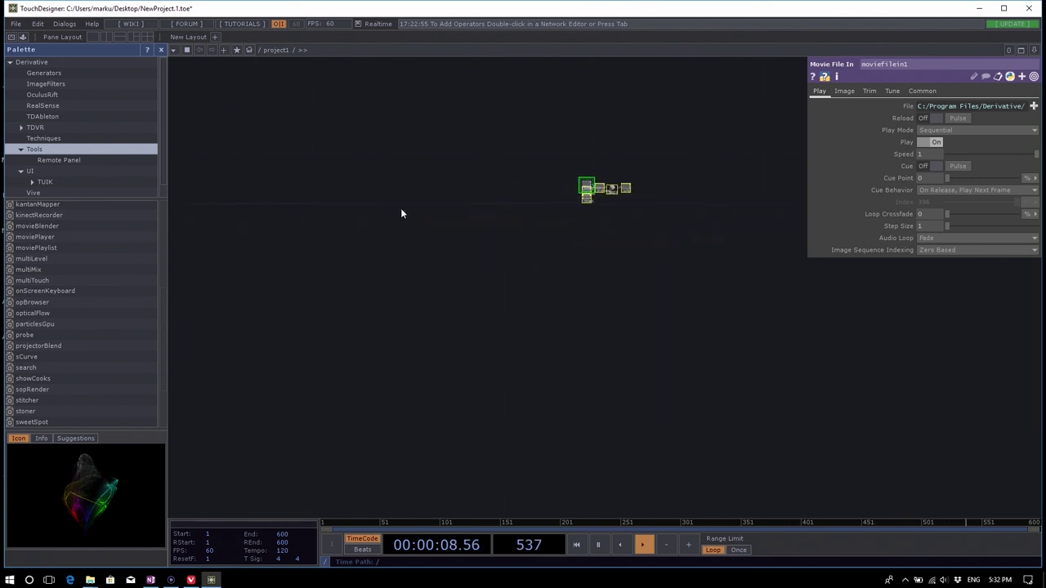
scroll(346, 217, "down", 5)
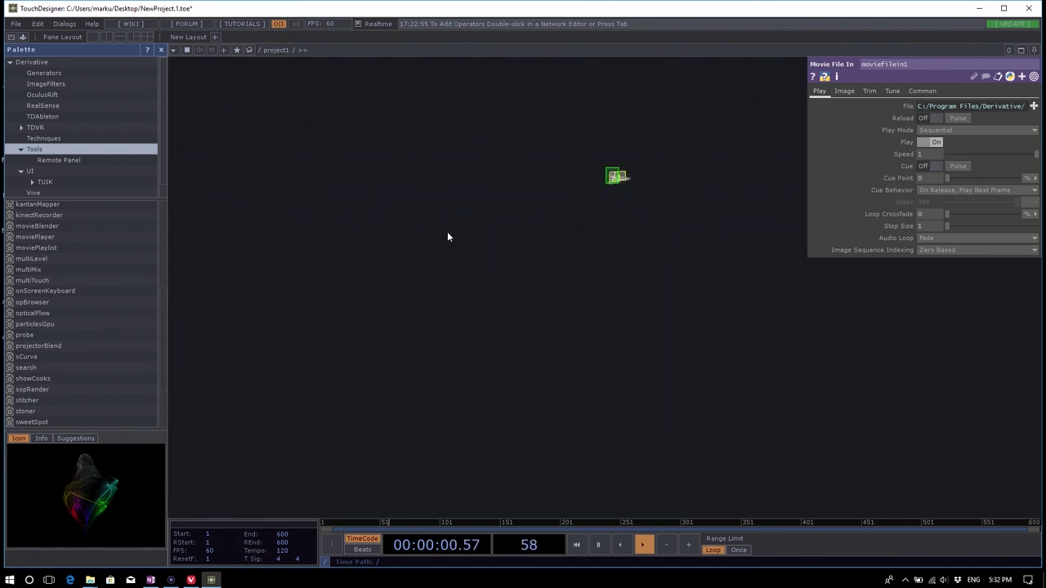
scroll(458, 250, "down", 6)
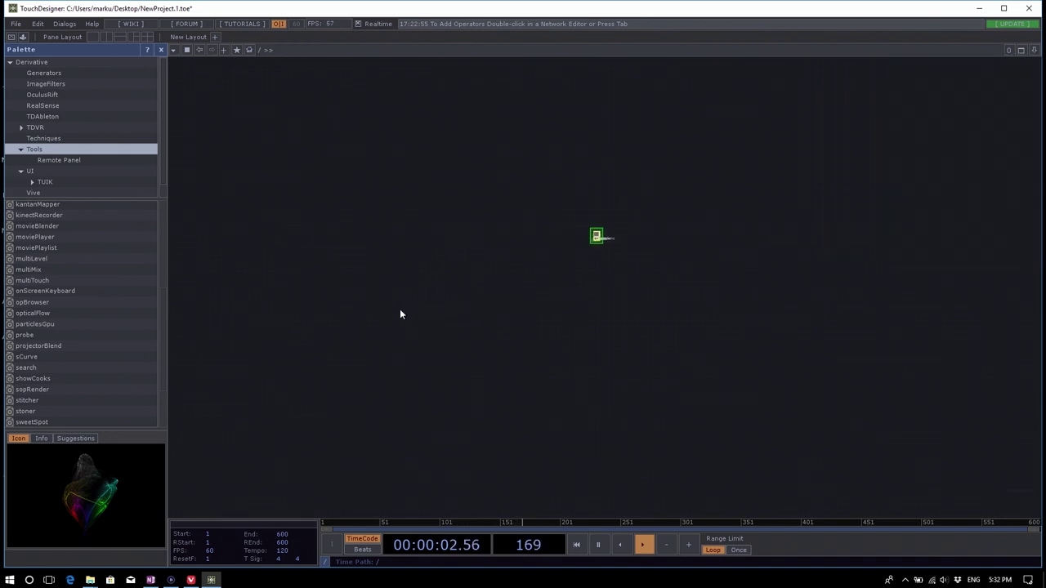
scroll(401, 314, "up", 10)
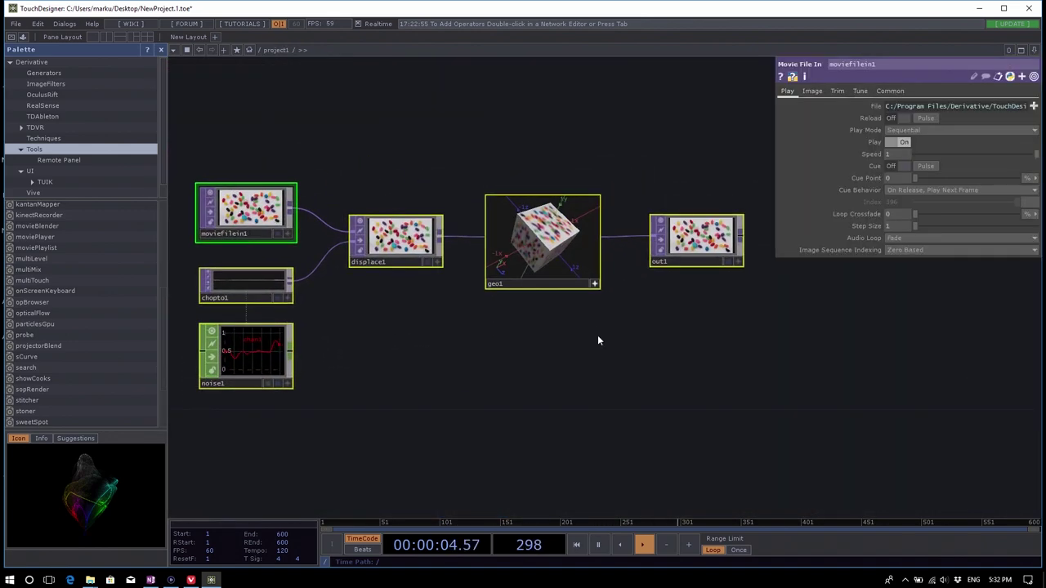
scroll(598, 341, "down", 10)
scroll(720, 325, "up", 2)
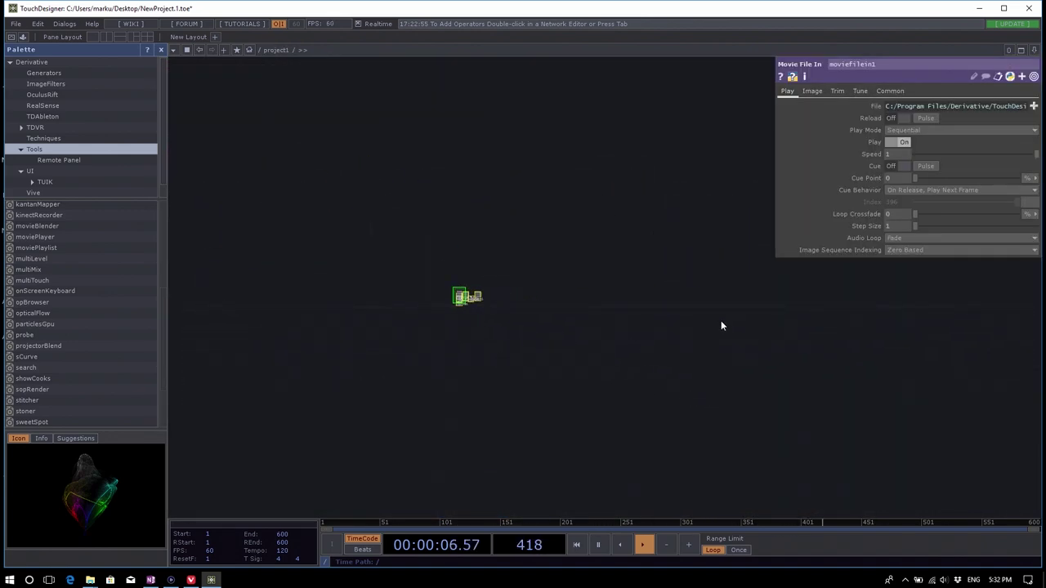
left_click_drag(721, 325, 707, 360)
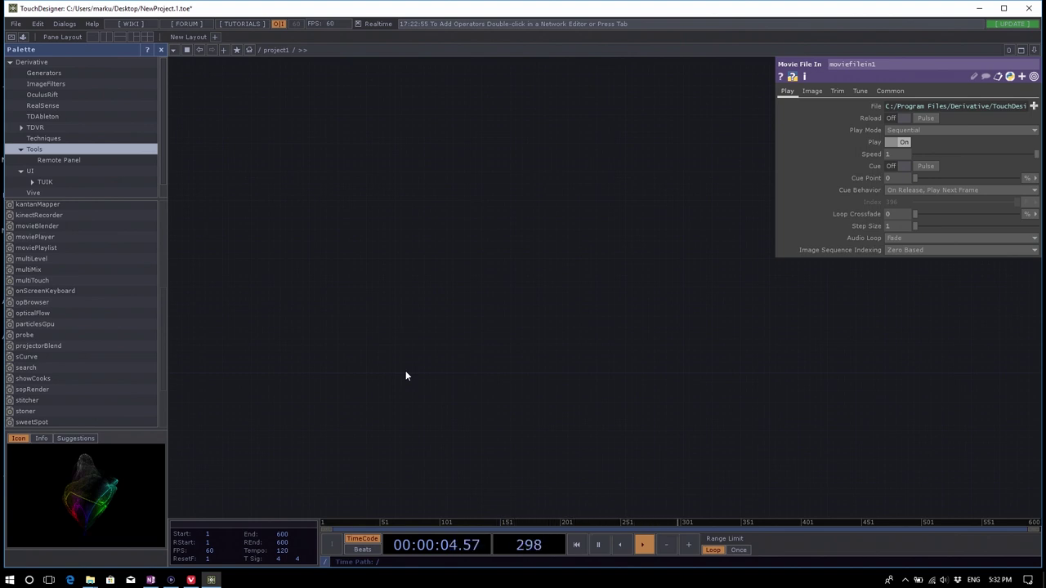
key("h")
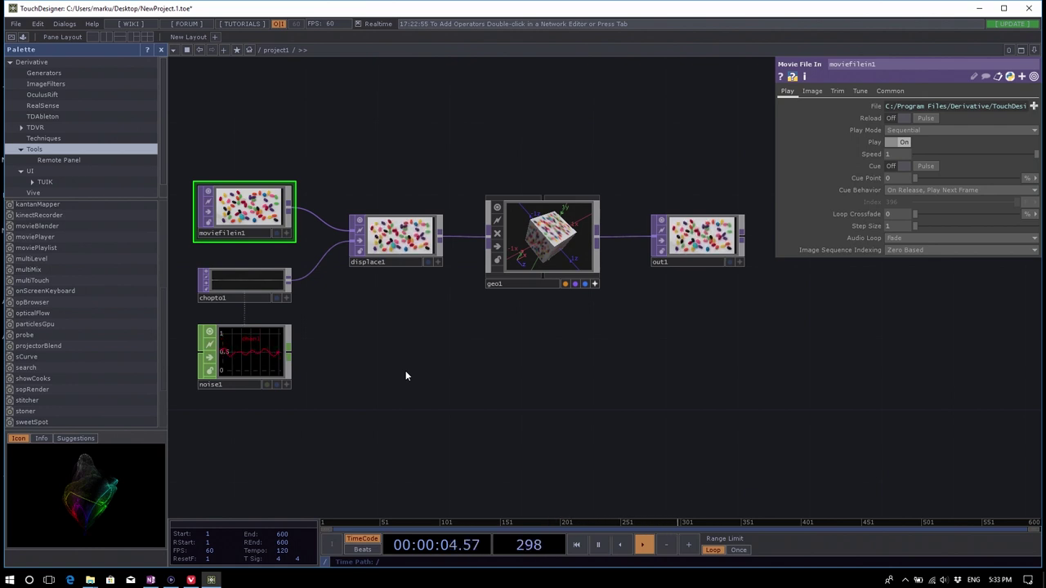
left_click_drag(807, 403, 575, 357)
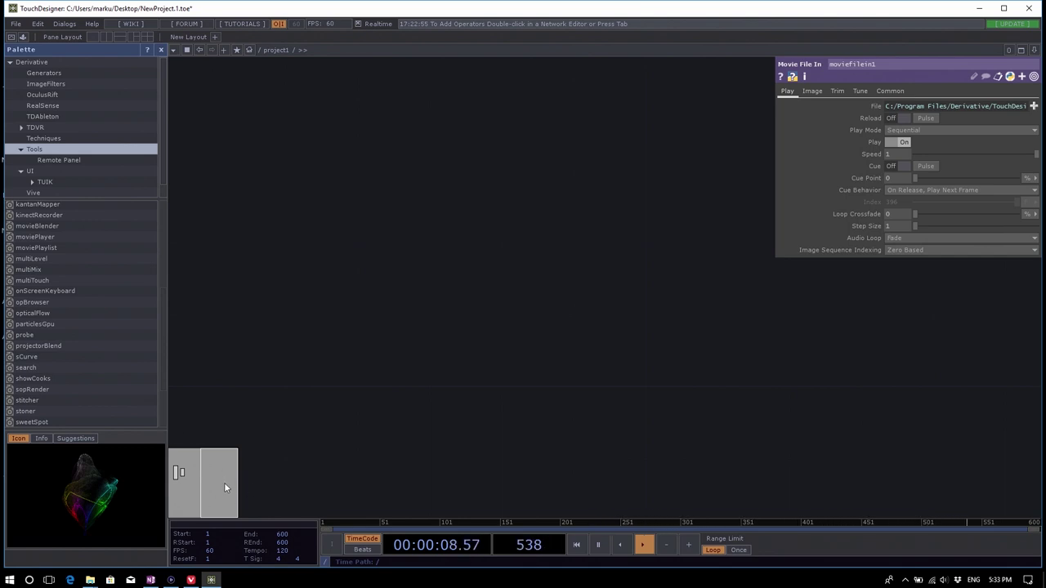
Recentre the network by dragging in the overview tile, then zoom and pan toward the nodes.
left_click_drag(216, 501, 166, 511)
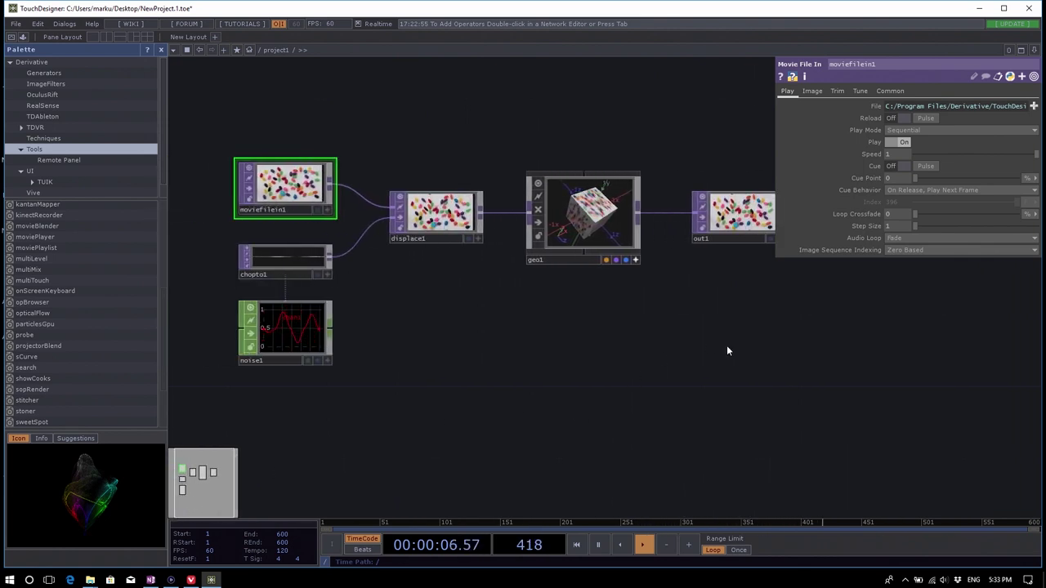
scroll(695, 351, "down", 5)
left_click_drag(713, 390, 652, 394)
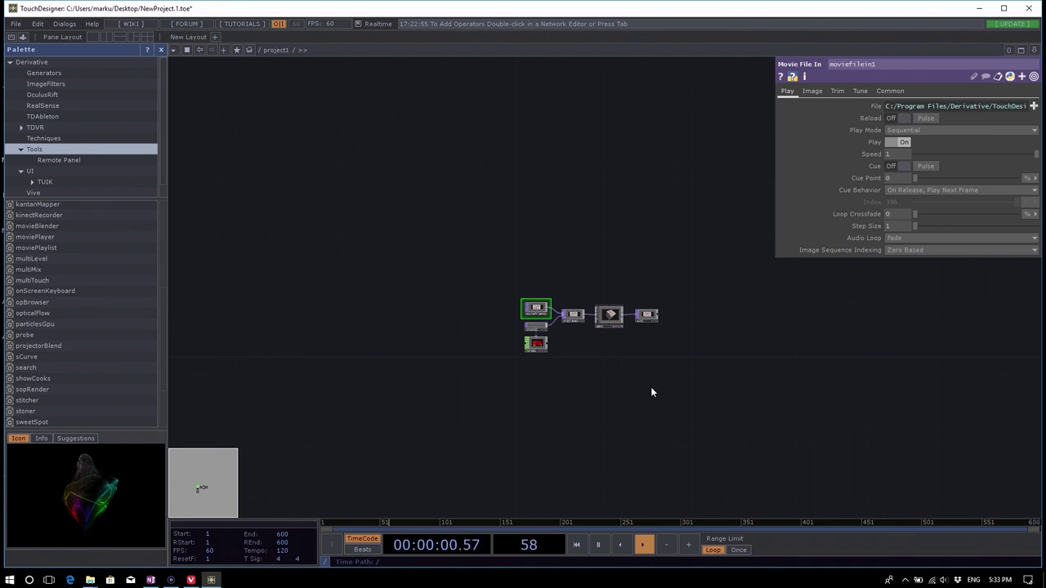
scroll(646, 383, "up", 2)
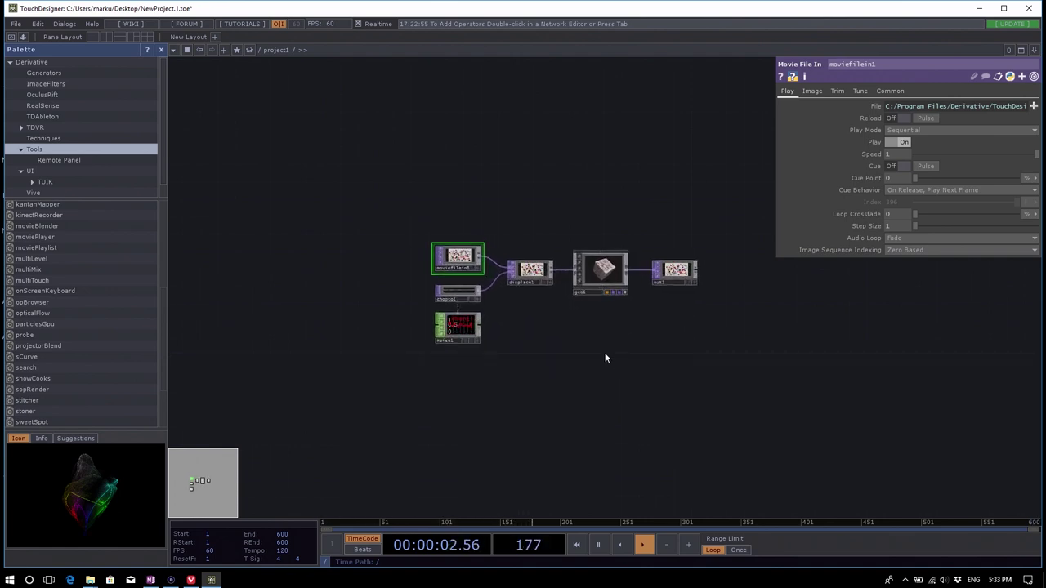
scroll(599, 345, "up", 3)
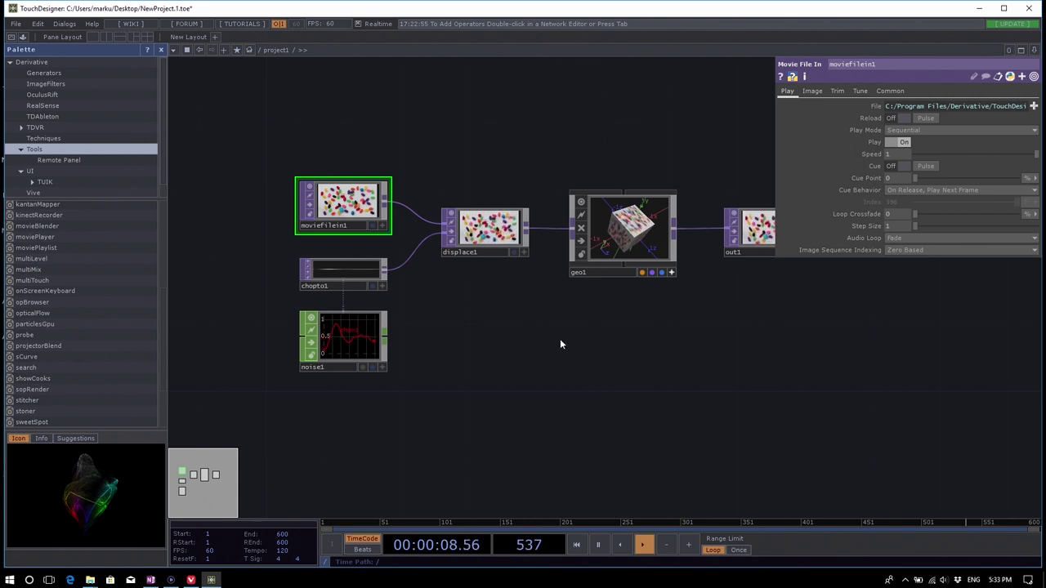
scroll(560, 344, "down", 5)
scroll(560, 342, "up", 10)
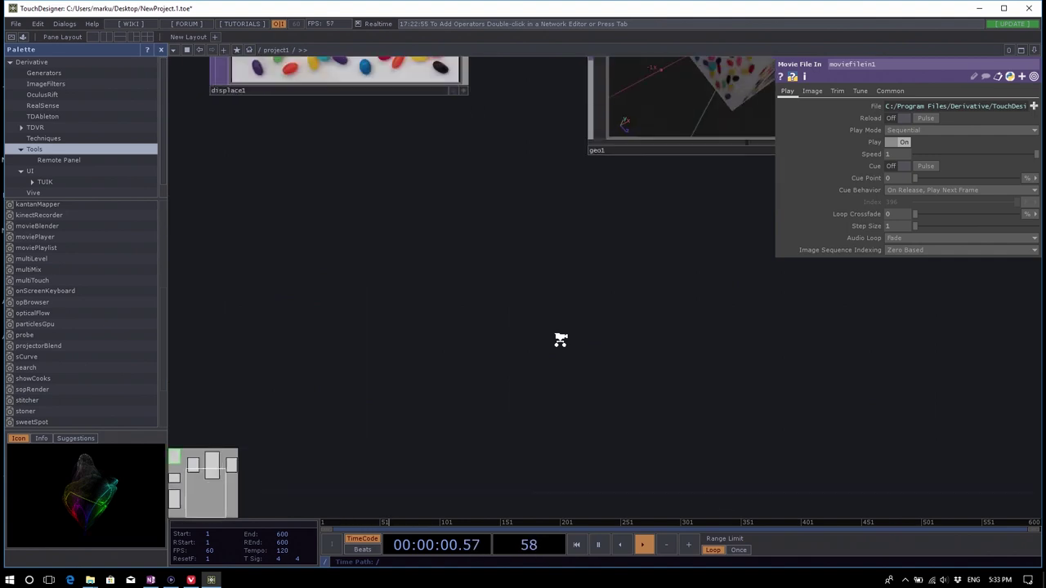
scroll(559, 341, "down", 10)
scroll(560, 341, "up", 10)
scroll(560, 341, "down", 7)
scroll(560, 341, "up", 7)
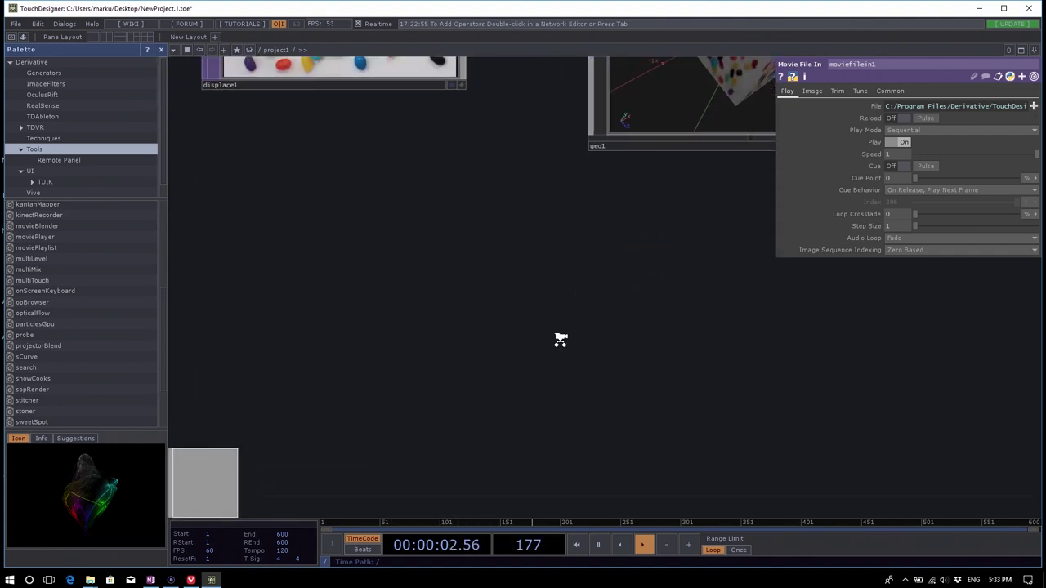
scroll(560, 340, "down", 5)
scroll(560, 341, "down", 3)
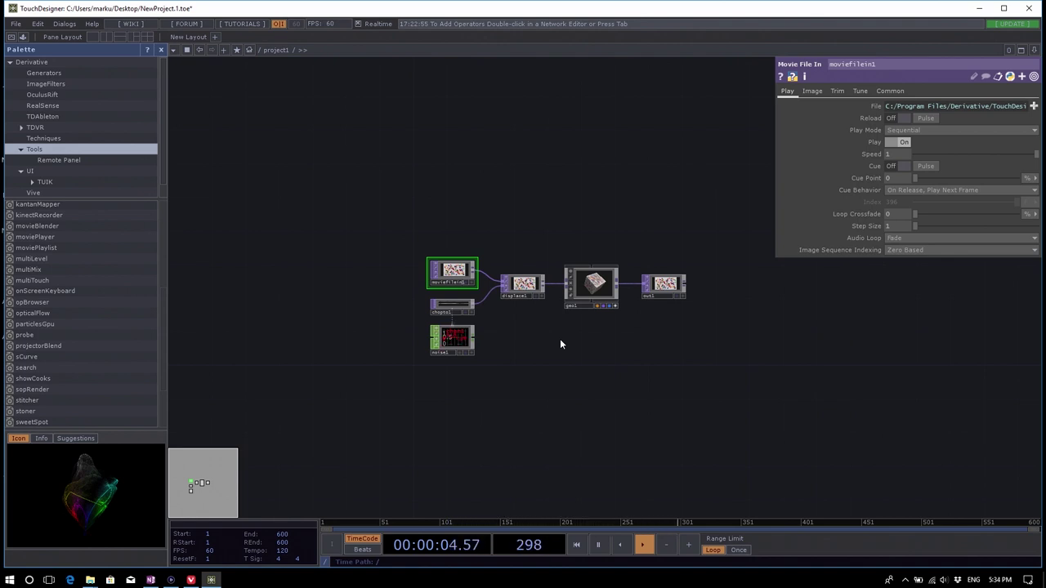
Fine-tune zoom and pan to frame moviefilein1, displace1, geo1 and out1.
scroll(560, 341, "up", 3)
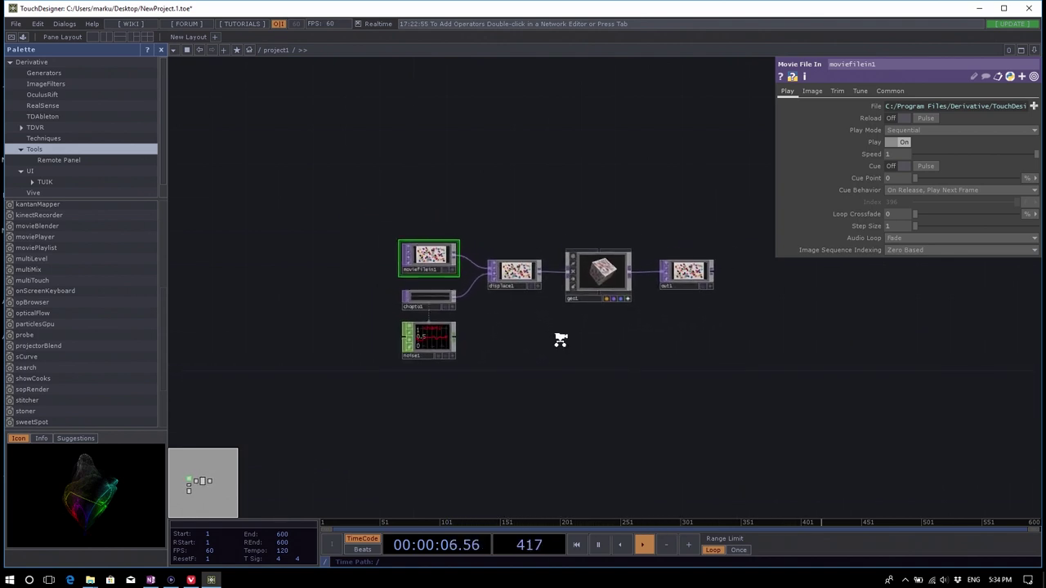
scroll(560, 340, "down", 2)
scroll(560, 340, "up", 4)
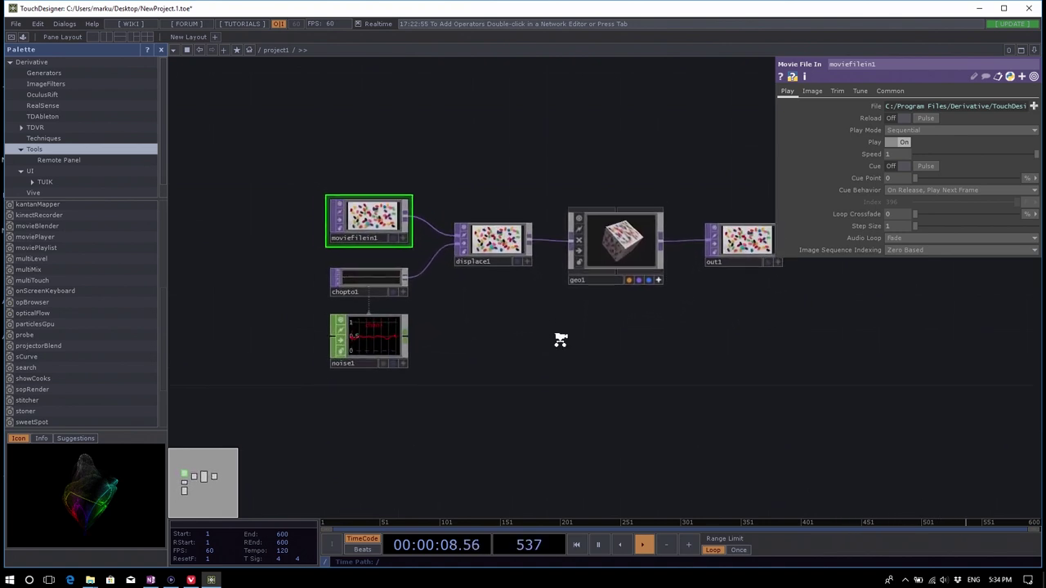
scroll(560, 340, "down", 2)
scroll(560, 340, "up", 4)
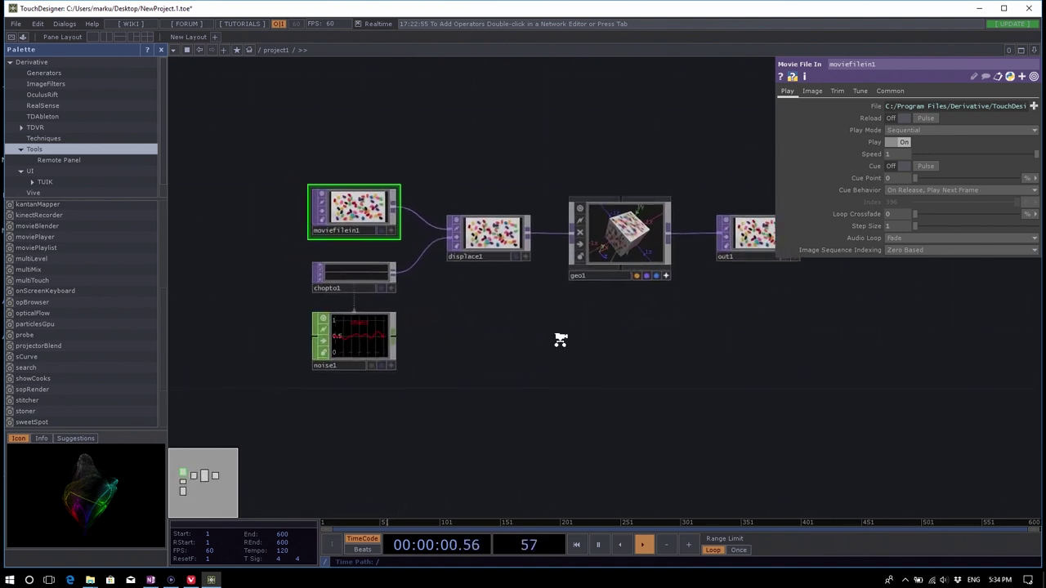
scroll(560, 340, "down", 1)
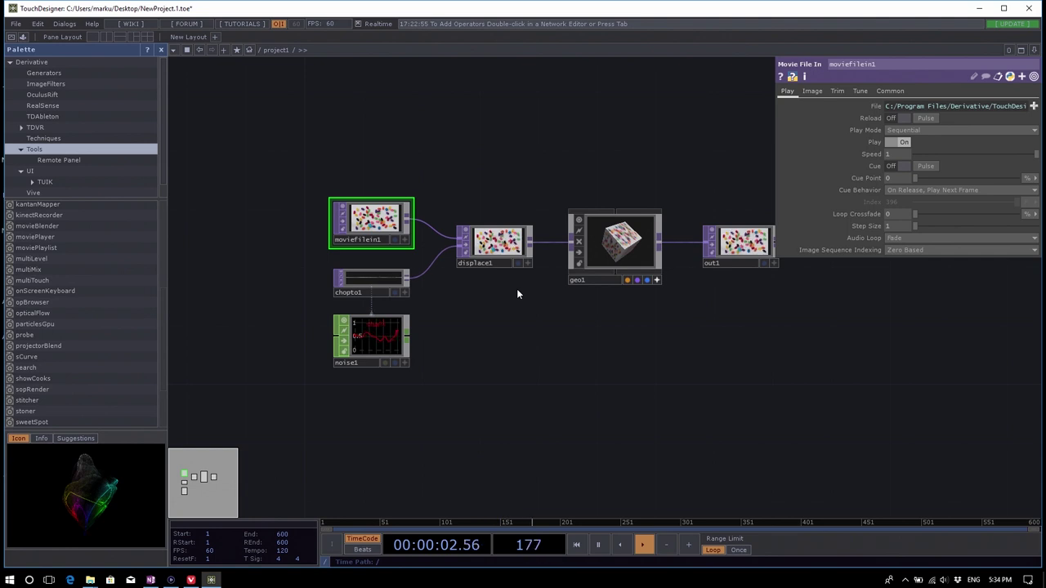
scroll(531, 296, "up", 2)
scroll(556, 336, "down", 2)
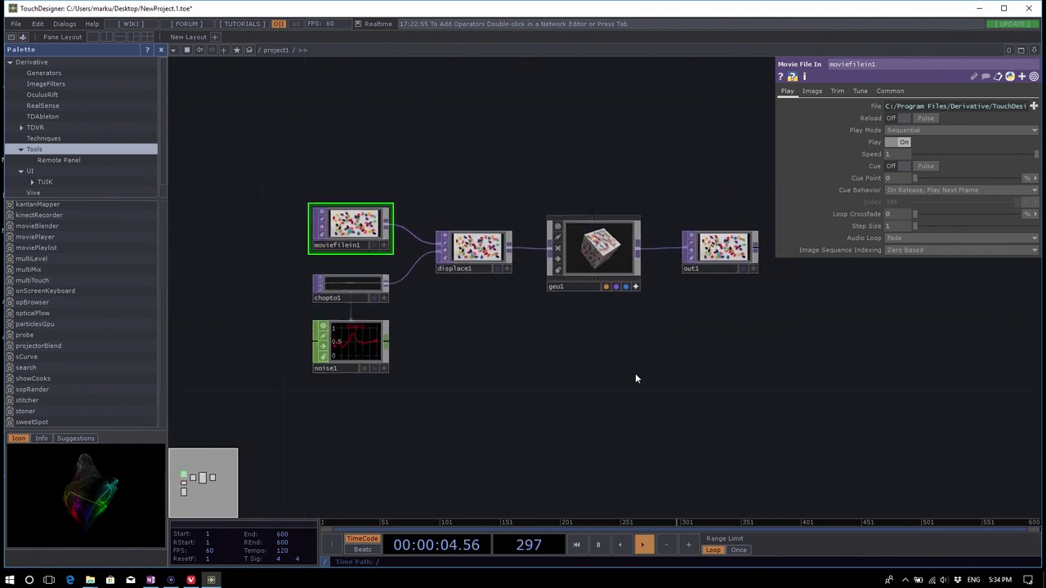
left_click_drag(622, 354, 613, 354)
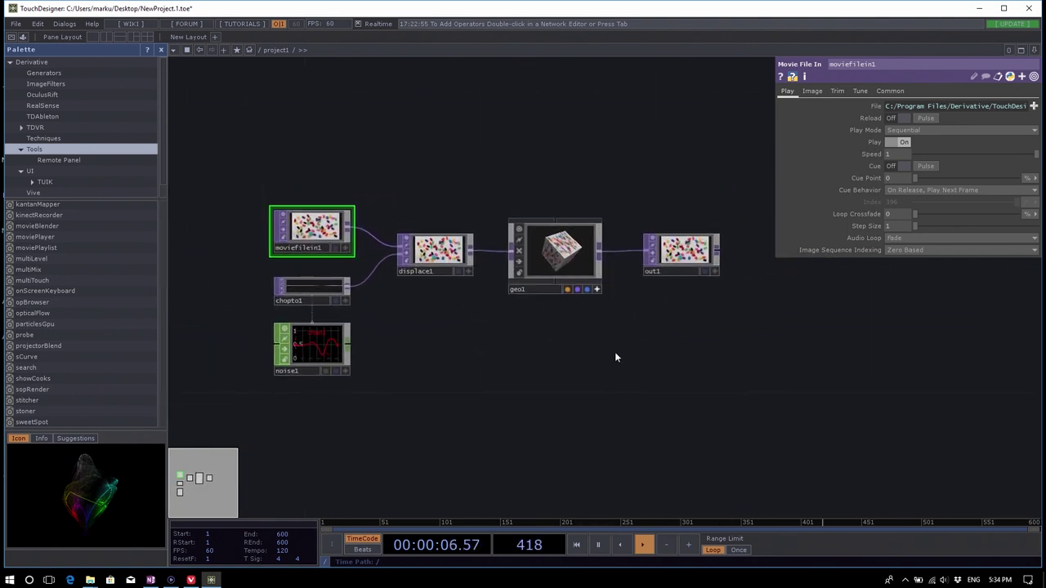
scroll(619, 359, "down", 3)
scroll(623, 347, "up", 3)
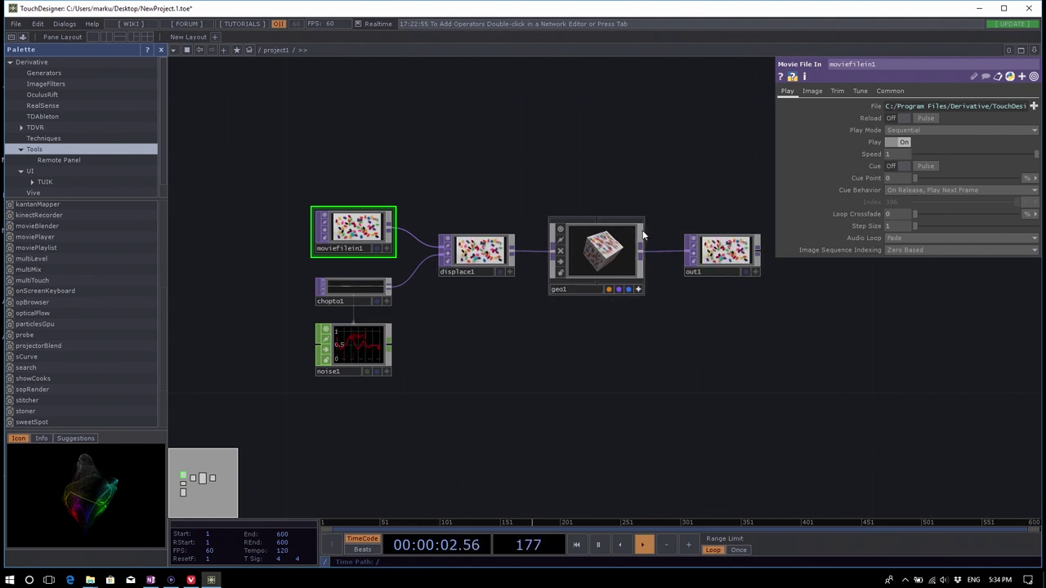
Select geo1, dive in to view box1, texture1, phong1, in1 and out1, then return to project1.
left_click(613, 263)
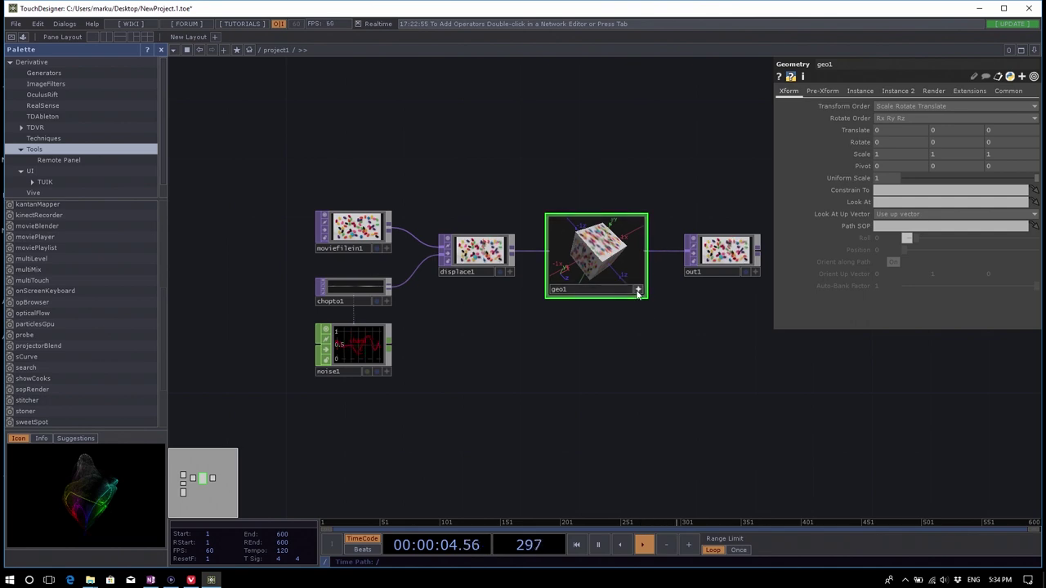
scroll(619, 261, "up", 5)
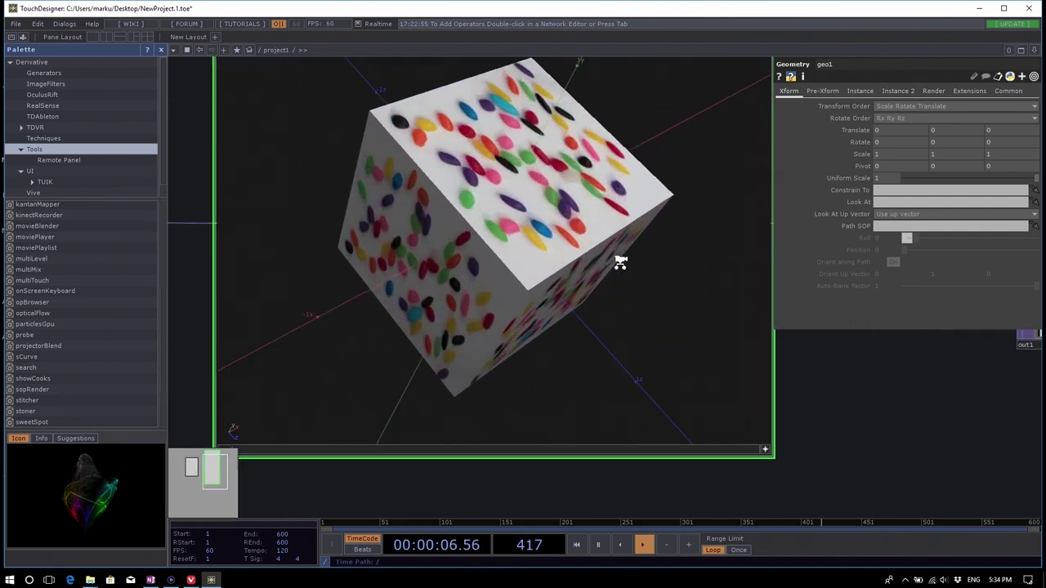
scroll(675, 310, "down", 3)
key("i")
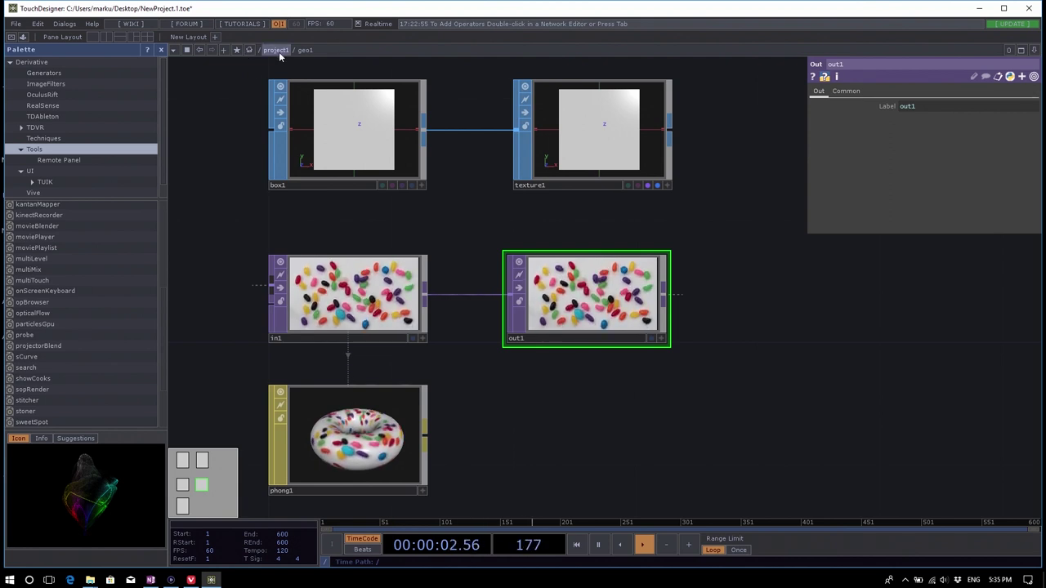
left_click(275, 50)
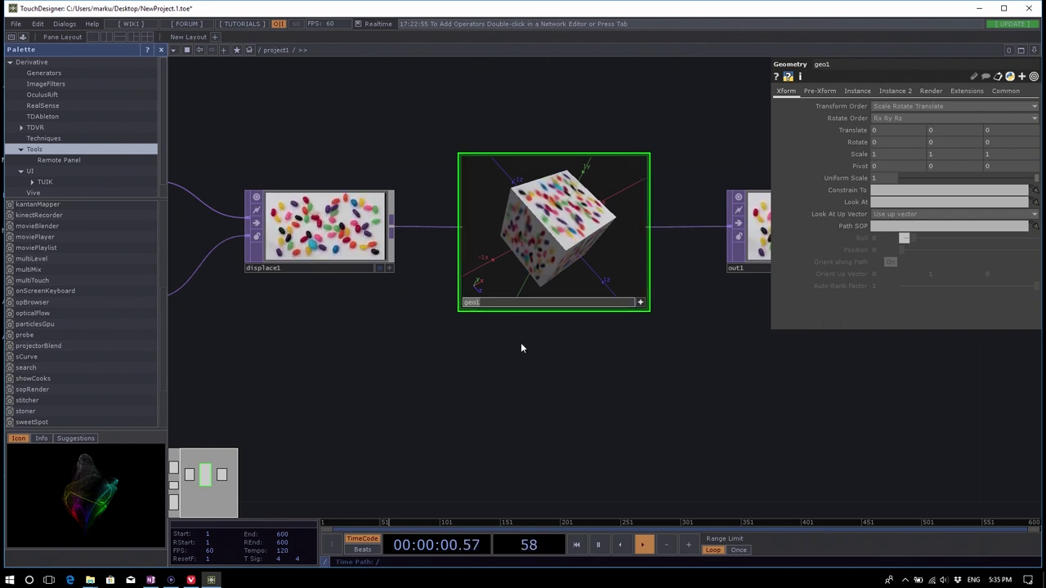
key("h")
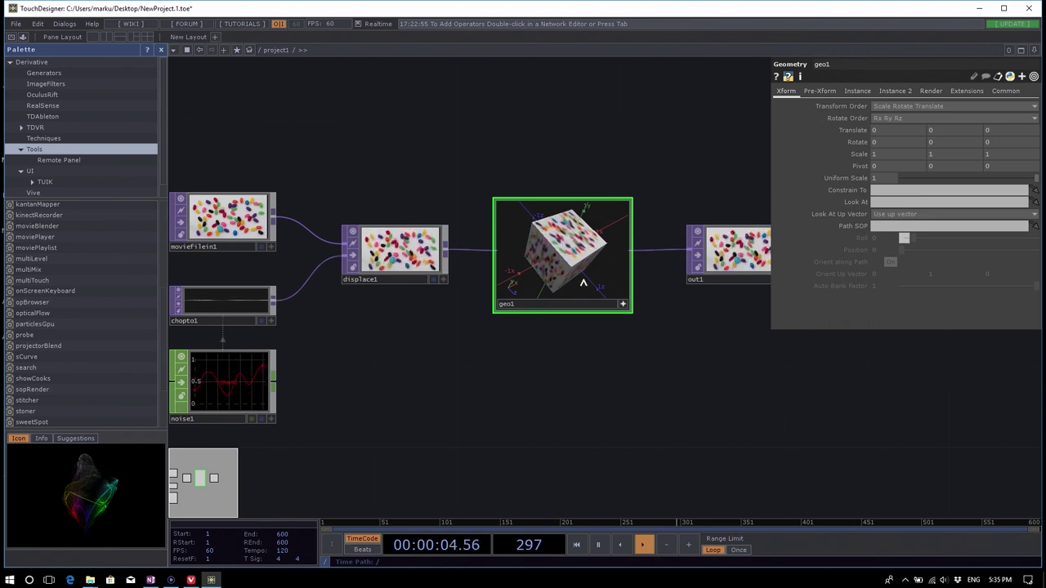
scroll(585, 266, "up", 3)
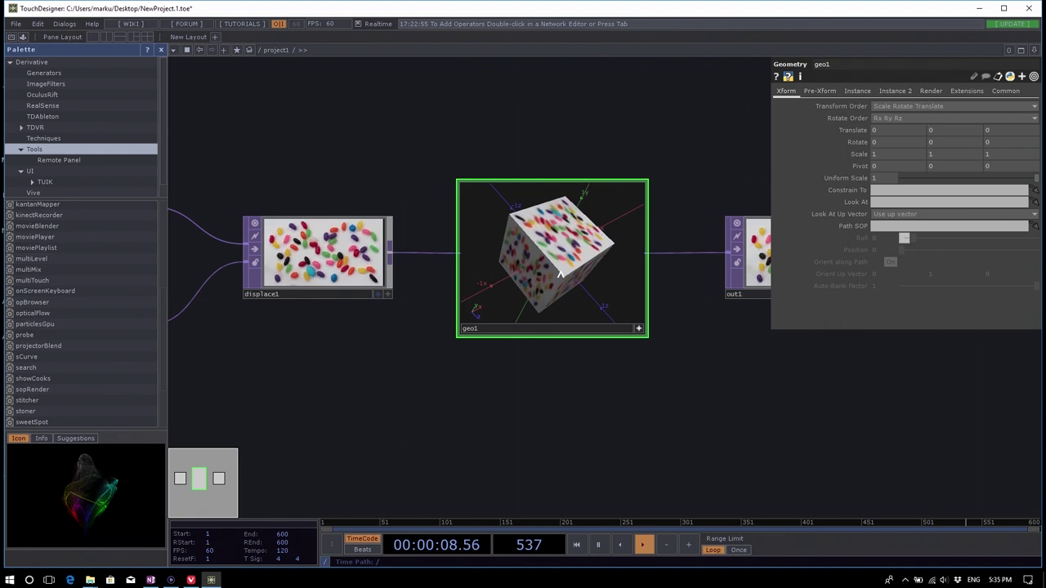
scroll(563, 270, "up", 3)
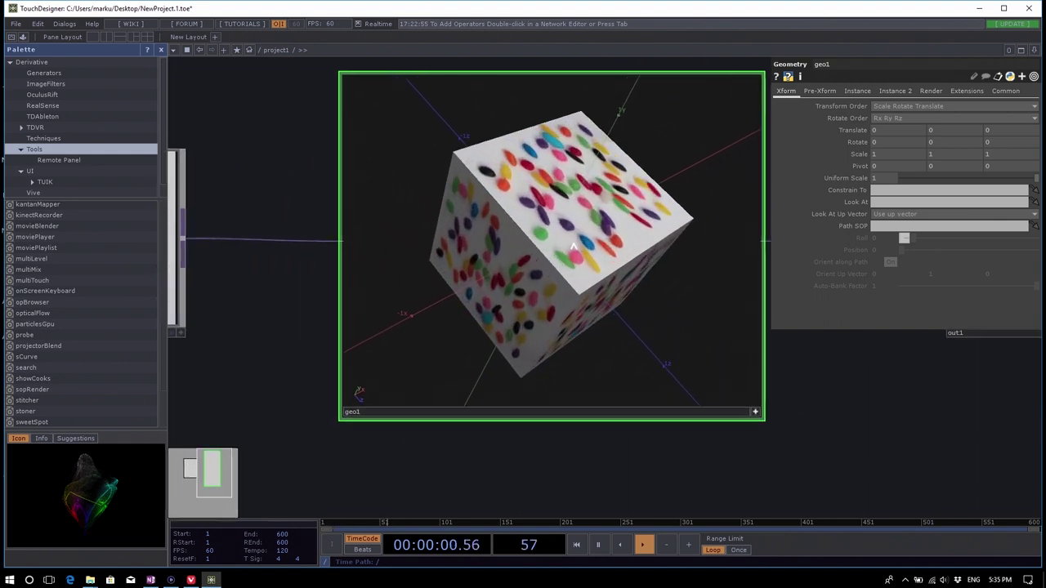
scroll(574, 245, "up", 6)
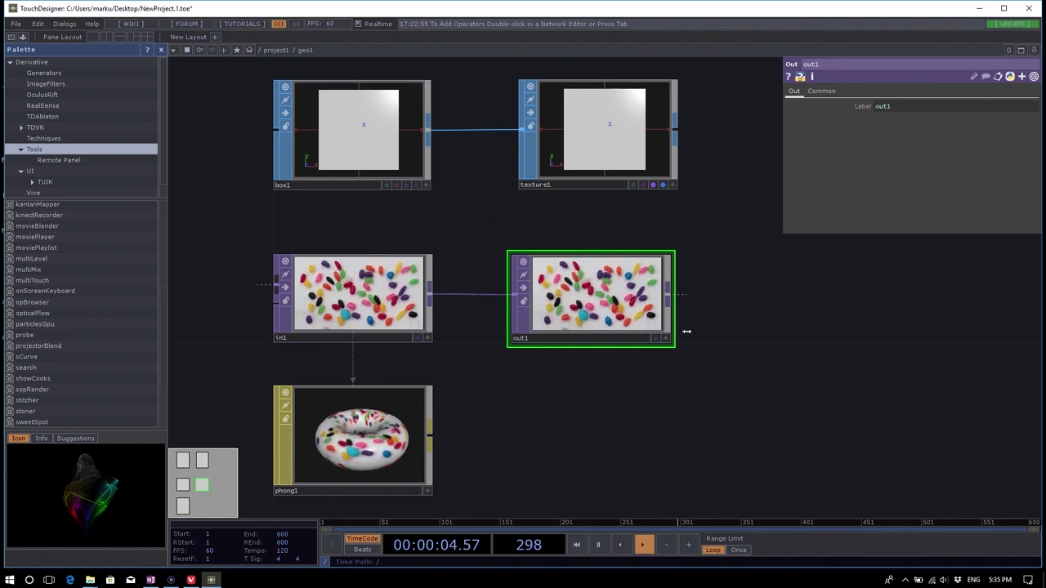
scroll(598, 327, "down", 5)
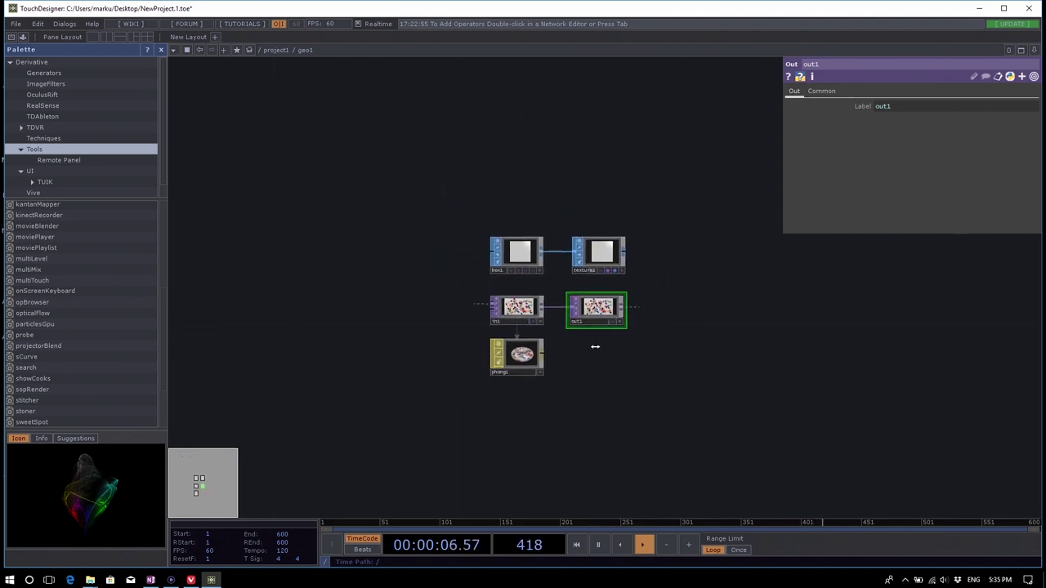
scroll(597, 351, "down", 5)
scroll(591, 358, "up", 5)
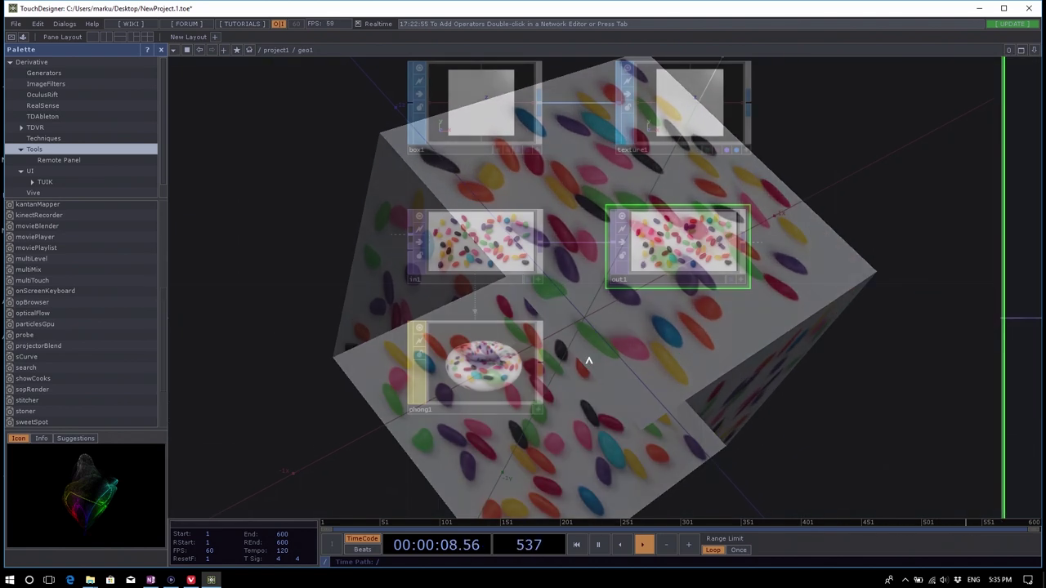
scroll(588, 360, "down", 8)
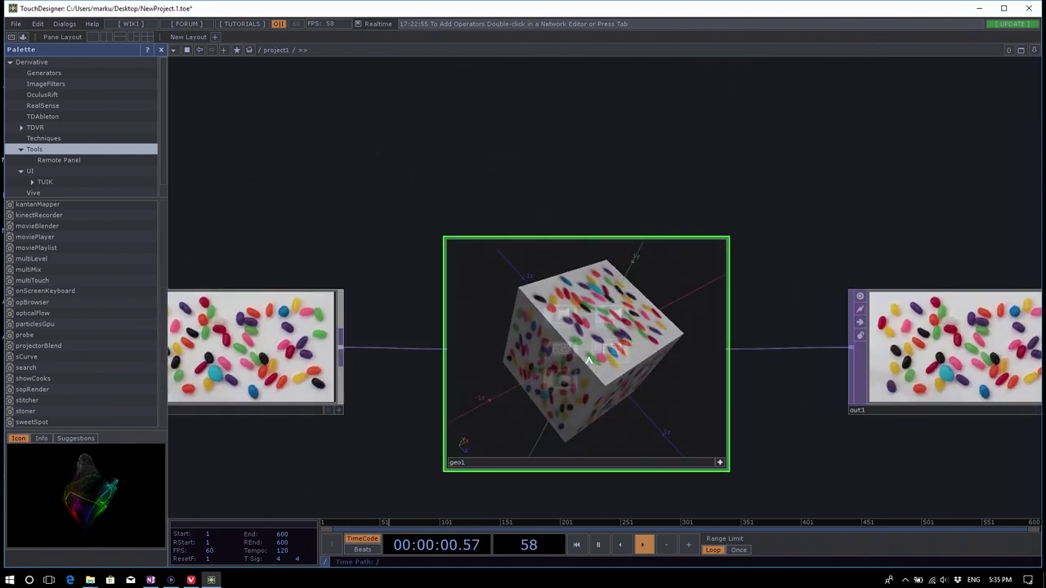
key("p")
scroll(747, 458, "down", 3)
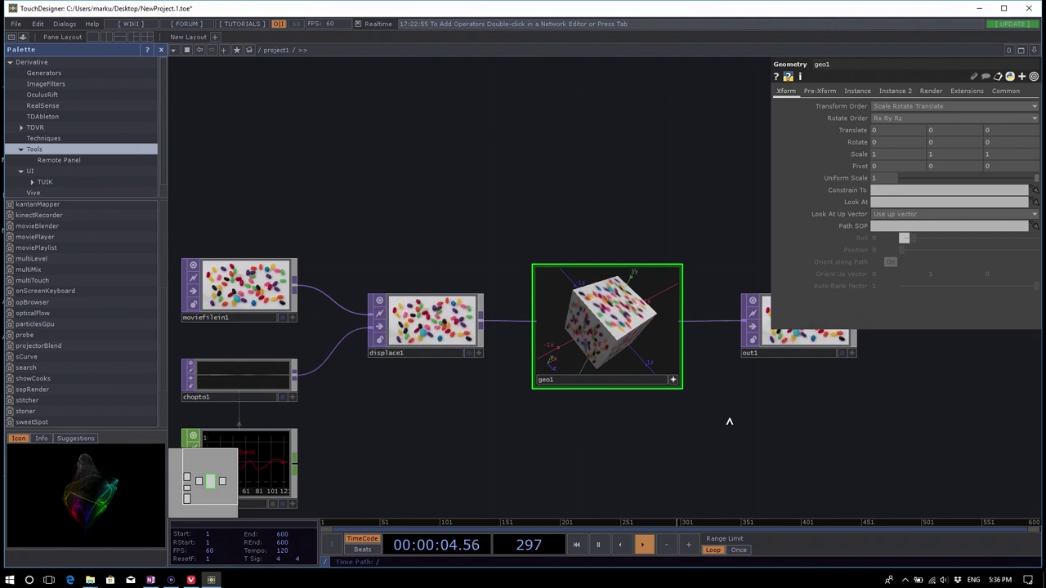
left_click_drag(730, 422, 520, 232)
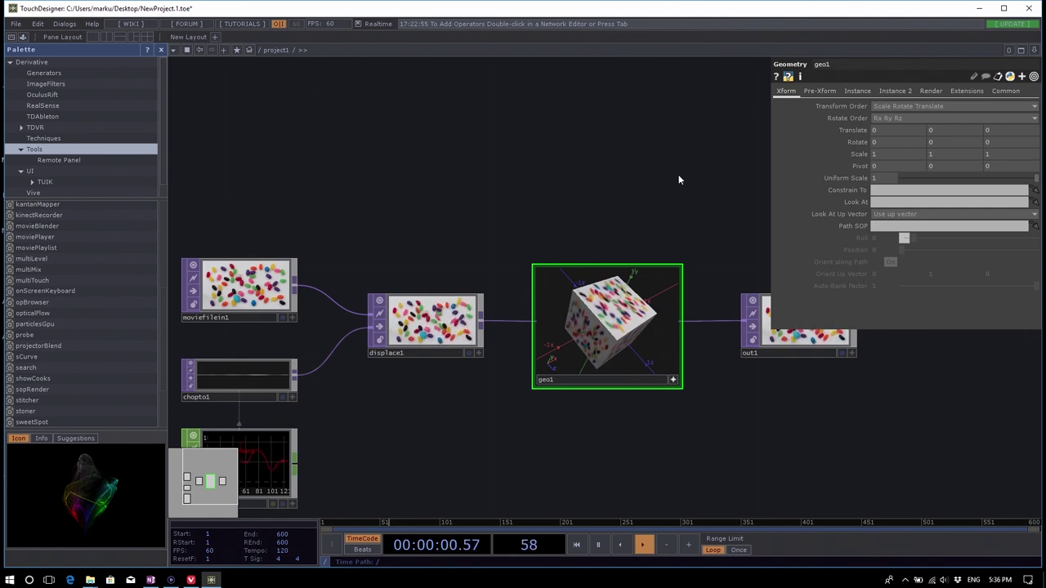
key("i")
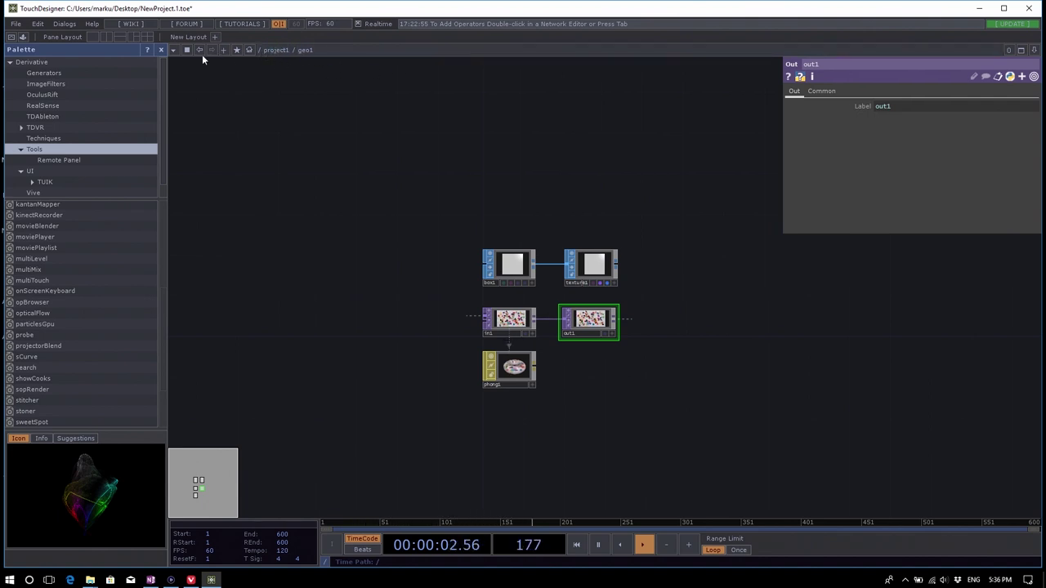
left_click(275, 50)
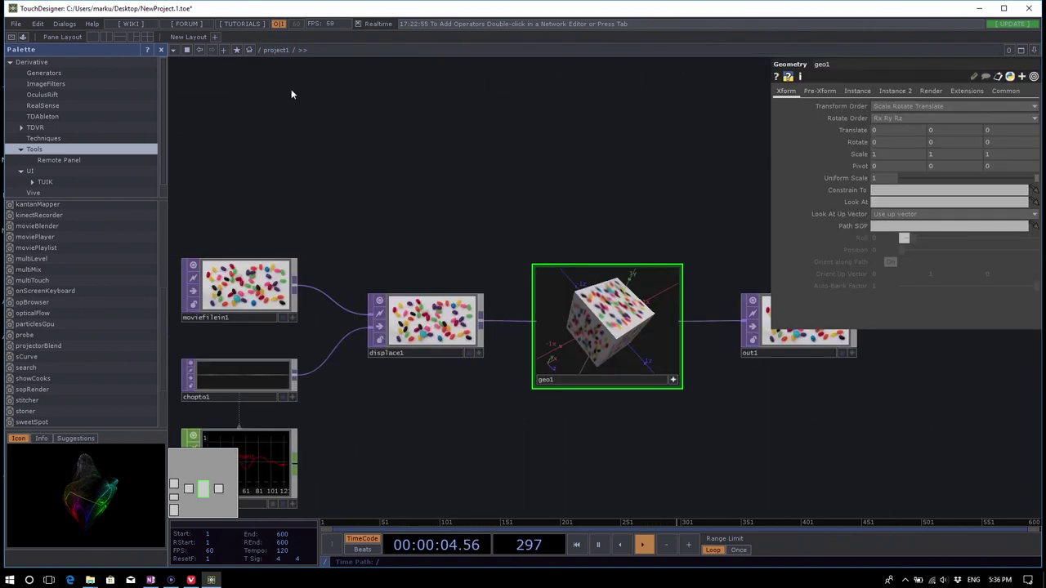
left_click_drag(422, 181, 414, 161)
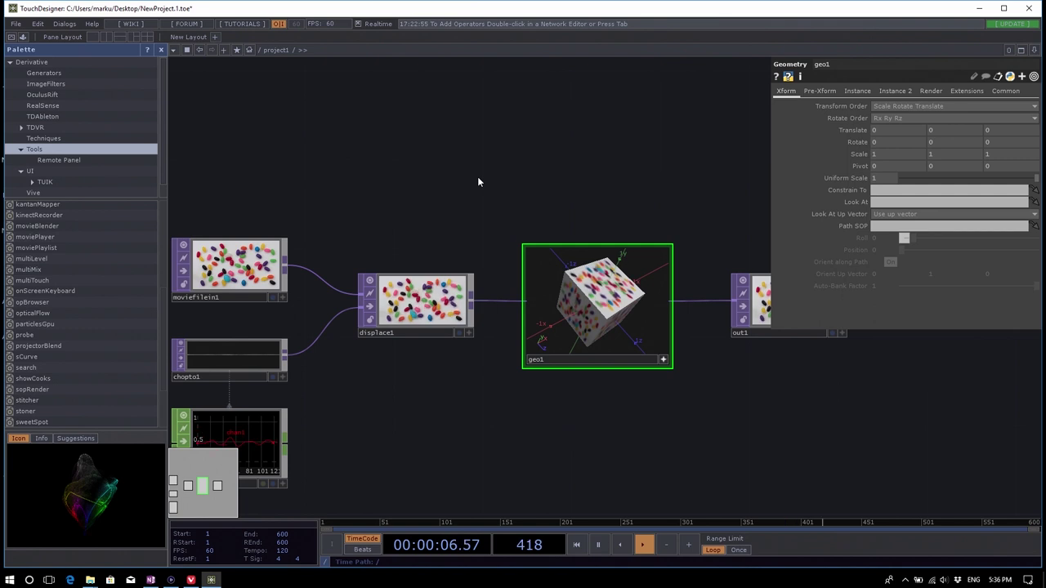
key("u")
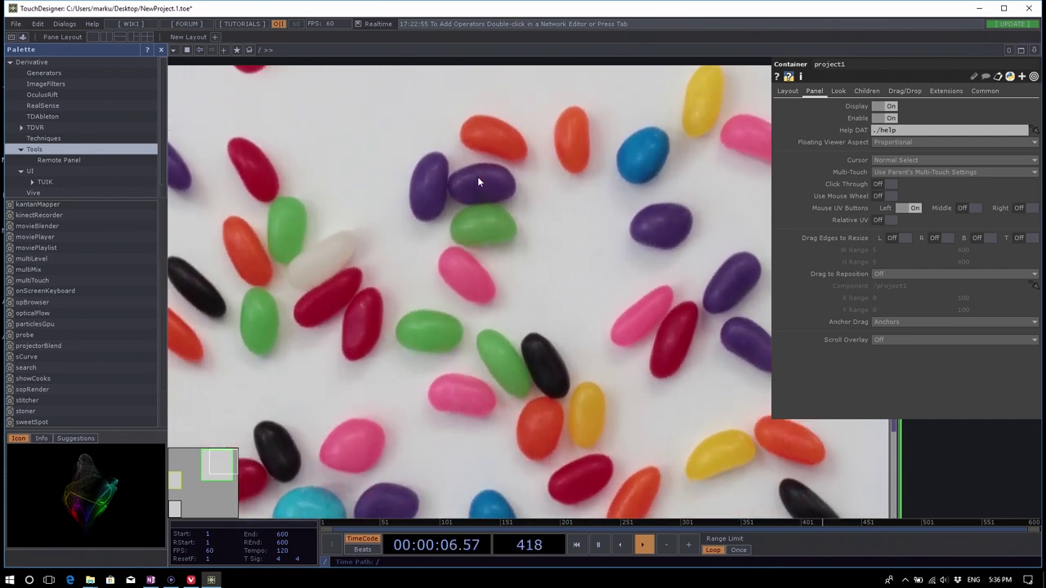
key("i")
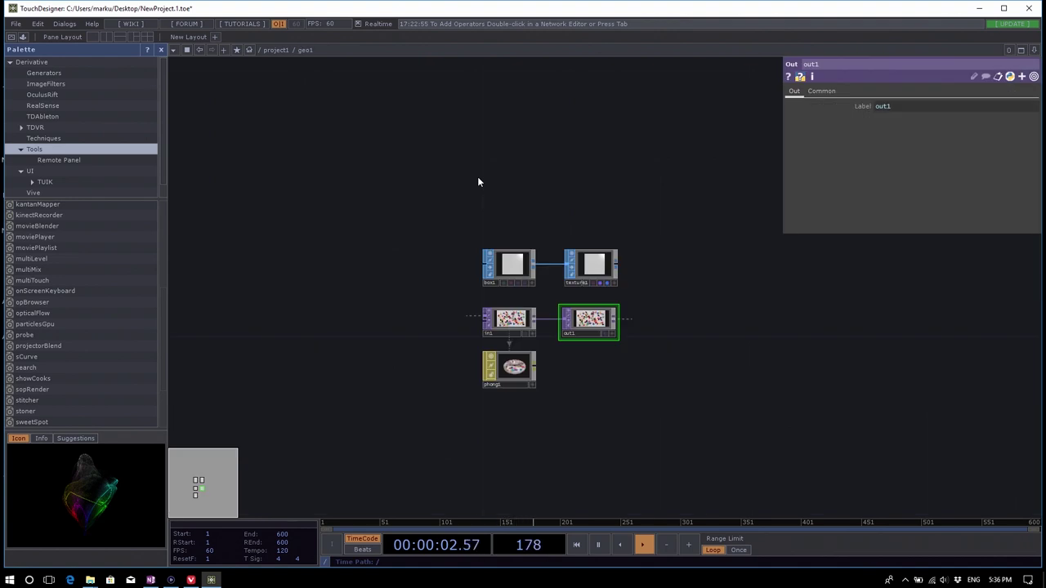
key("u")
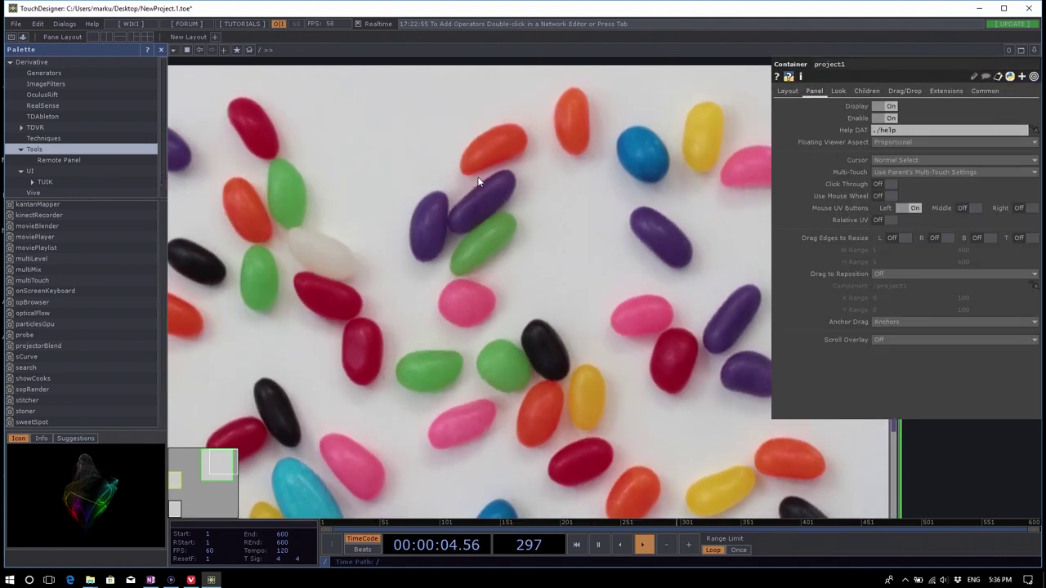
scroll(500, 180, "down", 5)
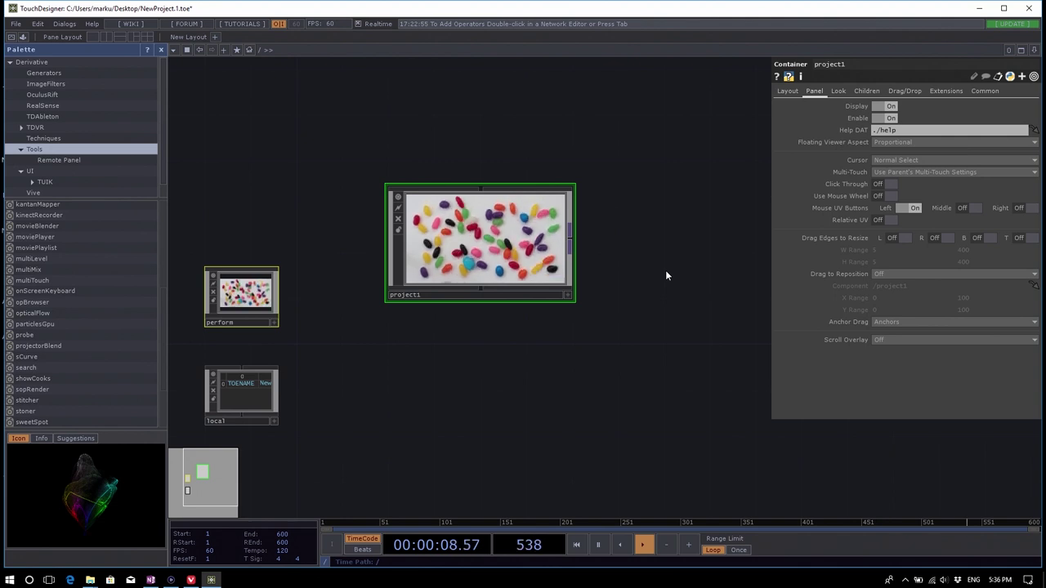
key("i")
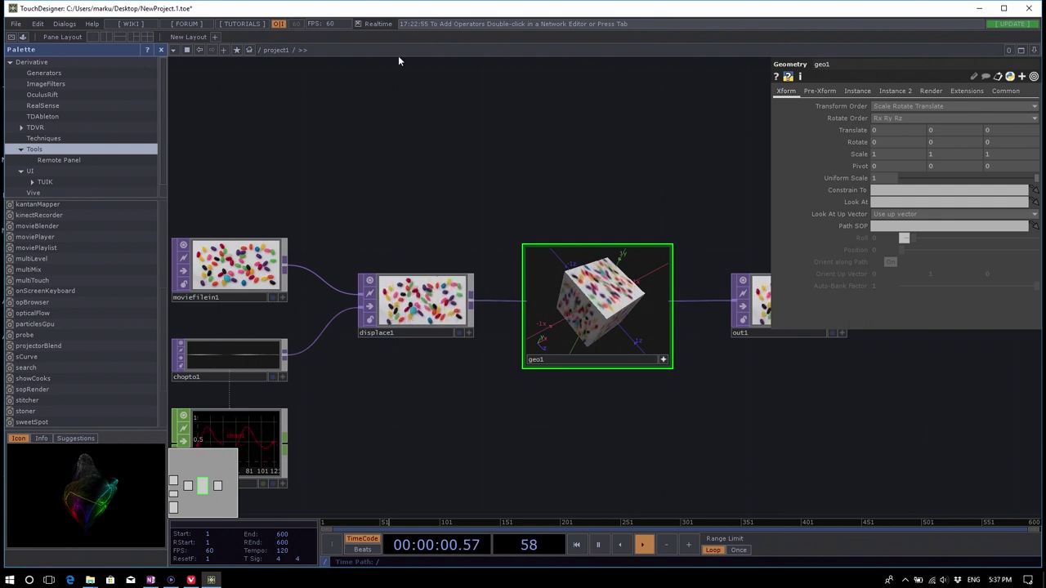
Select moviefilein1, then displace1 to show its Displace parameters.
middle_click_drag(390, 179, 449, 135)
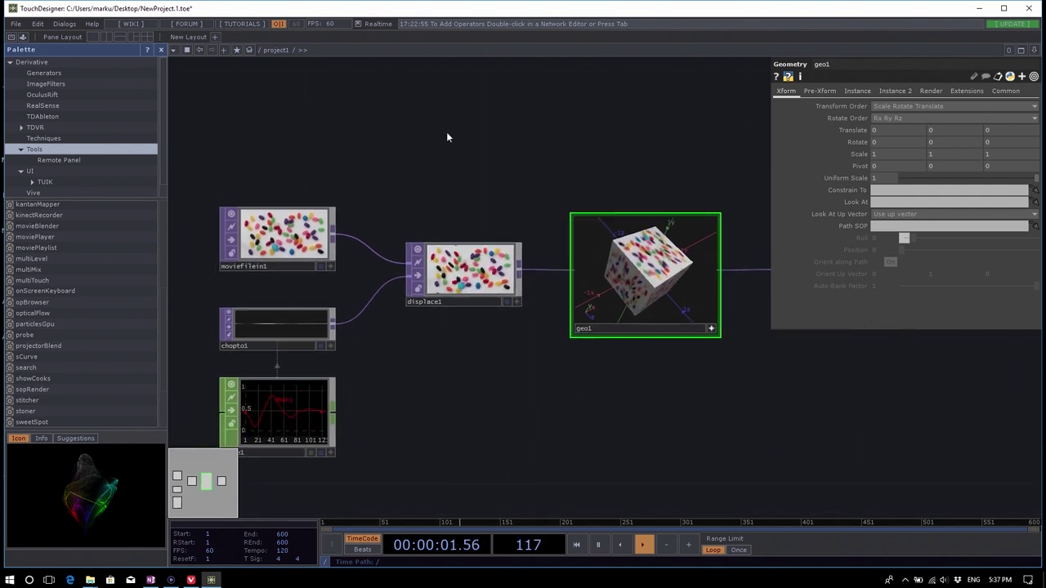
left_click(302, 237)
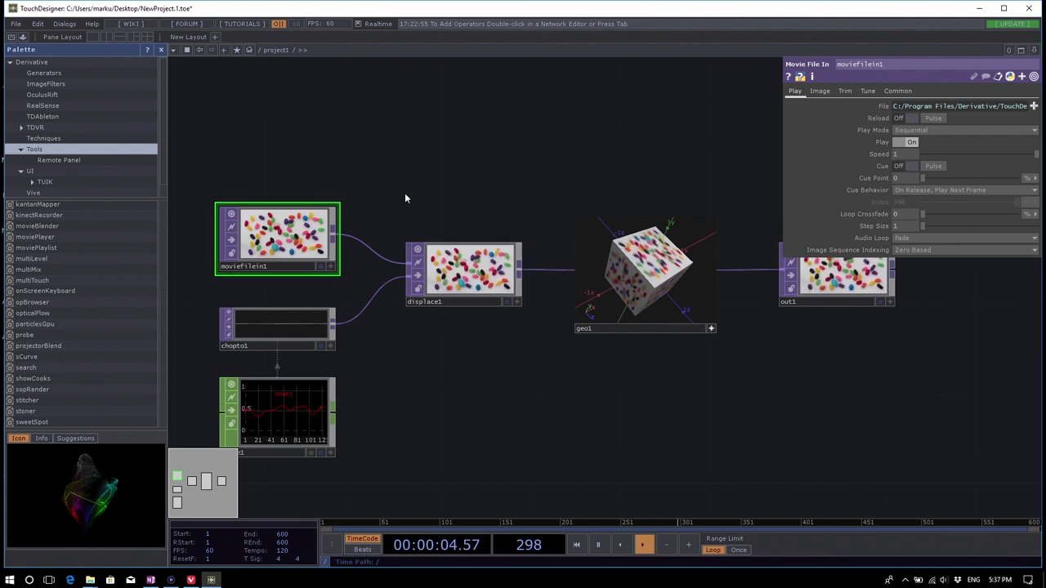
left_click(457, 278)
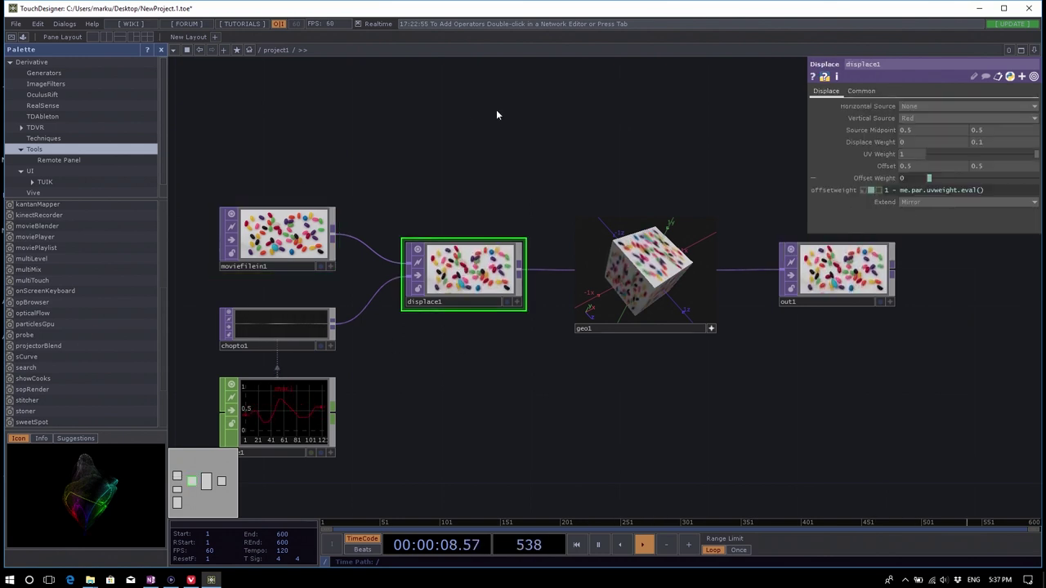
Box-select moviefilein1 and chopto1, clear the selection, and nudge displace1 back into place.
left_click_drag(217, 134, 519, 364)
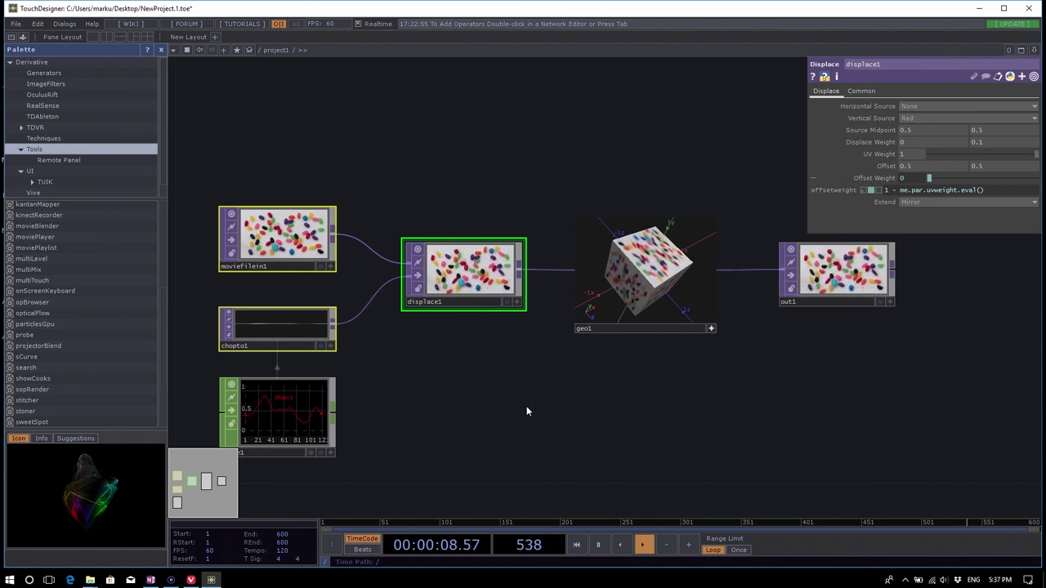
left_click_drag(742, 391, 717, 391)
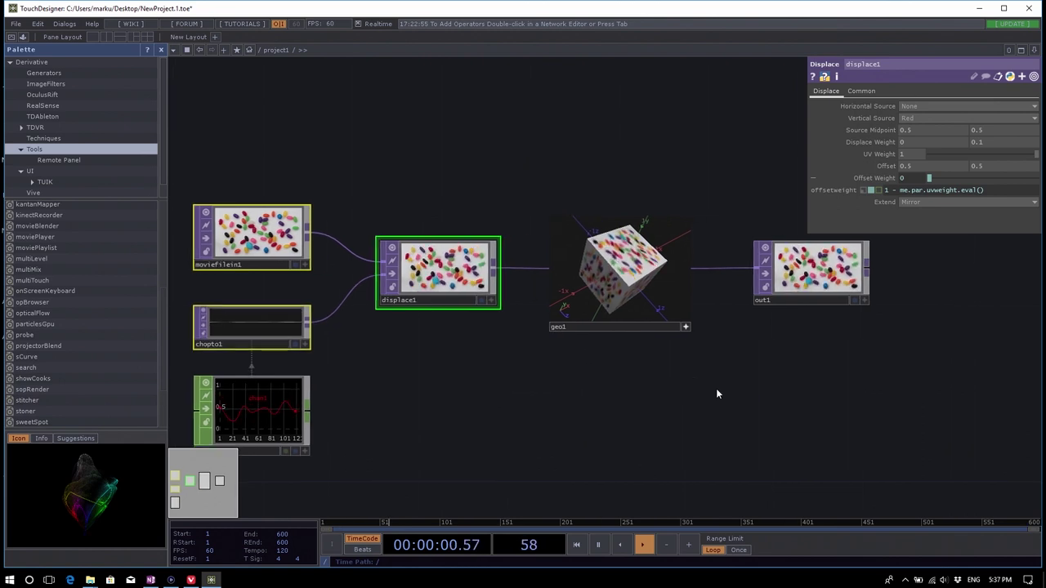
left_click(717, 394)
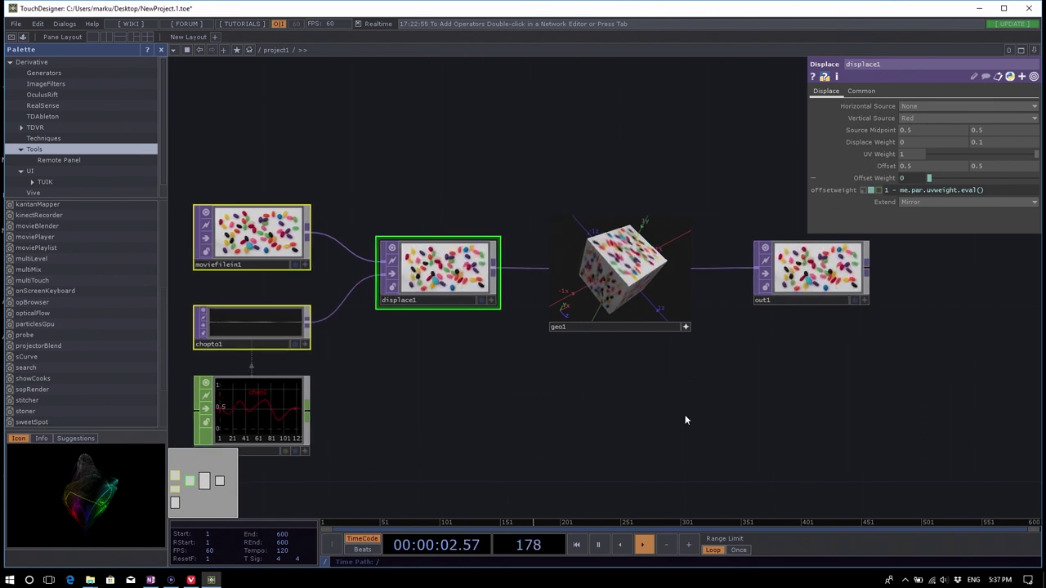
left_click_drag(434, 264, 439, 285)
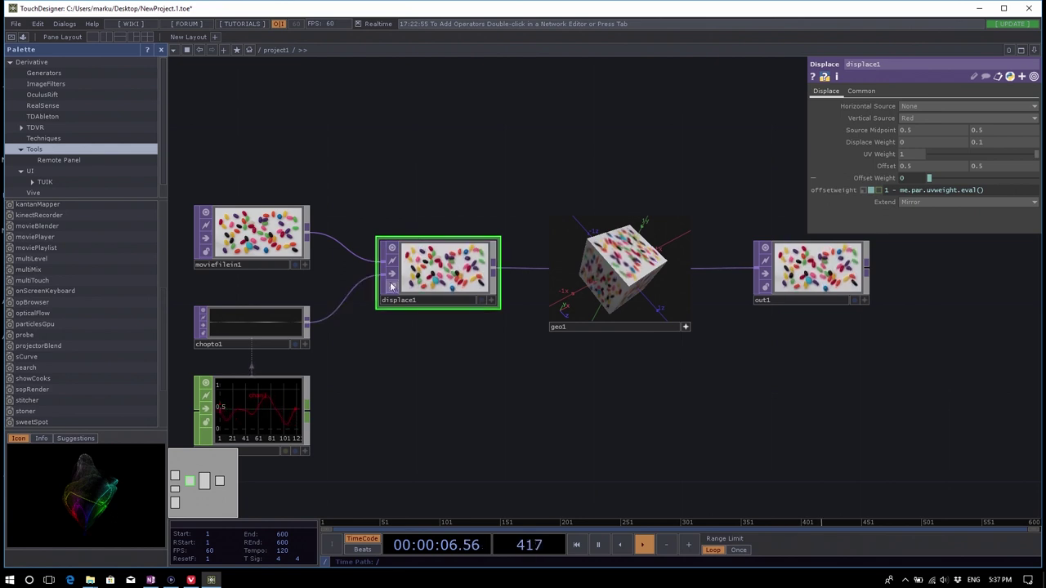
Drag displace1 down level with chopto1 and toggle geo1's Viewer Active button on and off.
left_click_drag(384, 256, 394, 302)
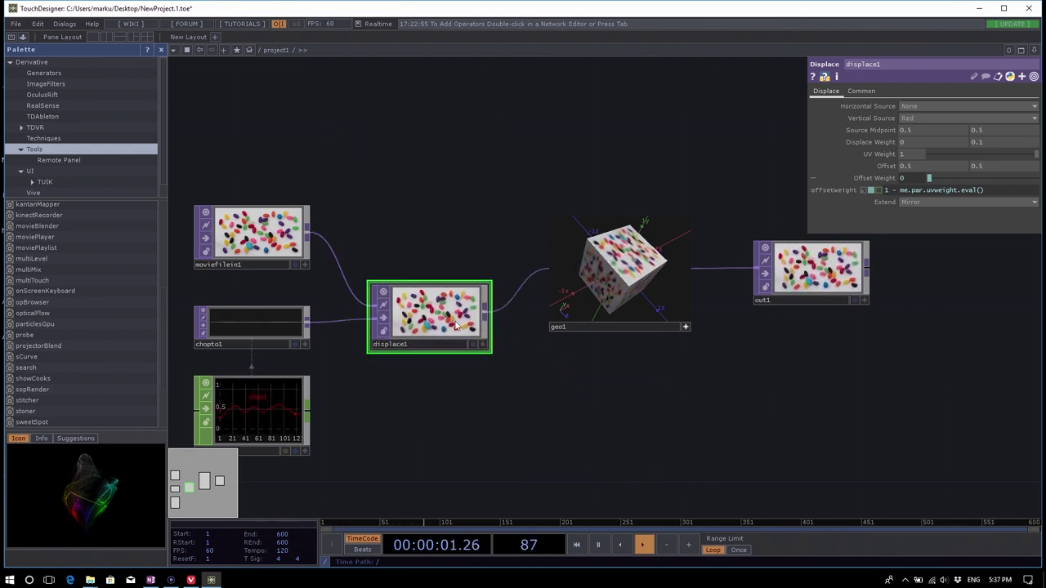
left_click(685, 327)
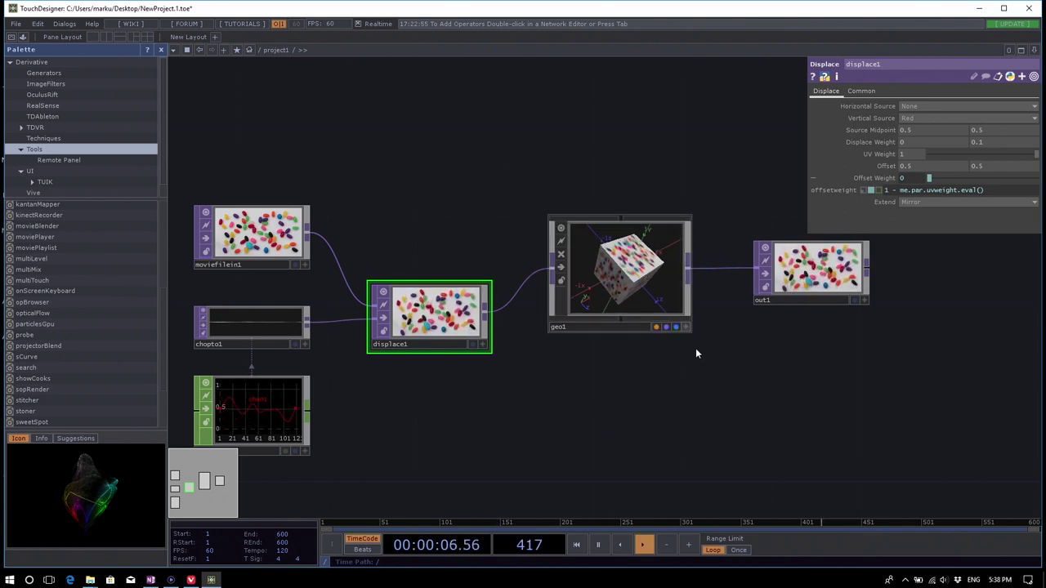
left_click(685, 328)
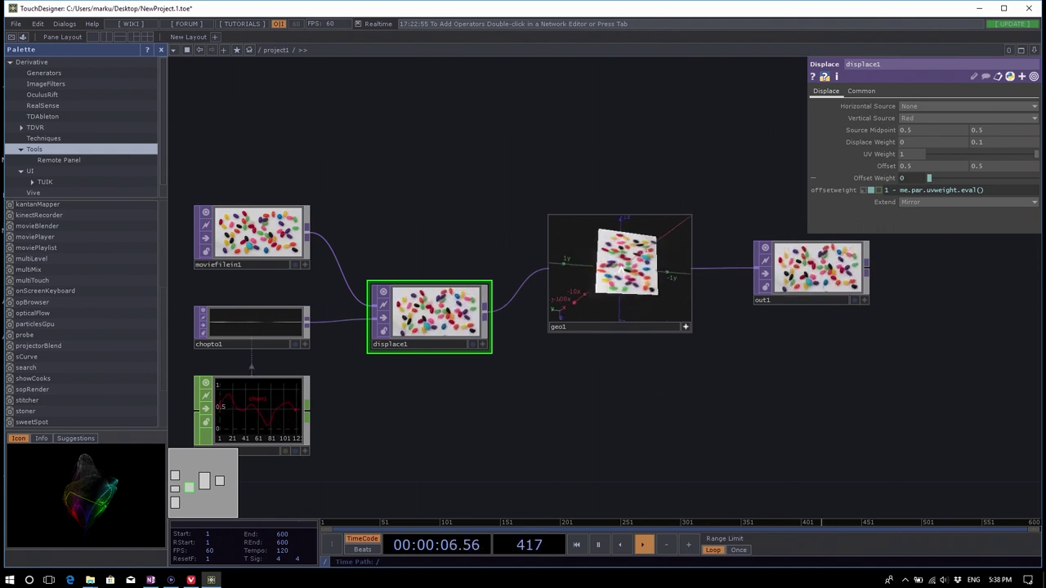
Orbit and zoom geo1's viewer to inspect the displaced jellybean cube from several angles.
left_click_drag(632, 268, 644, 261)
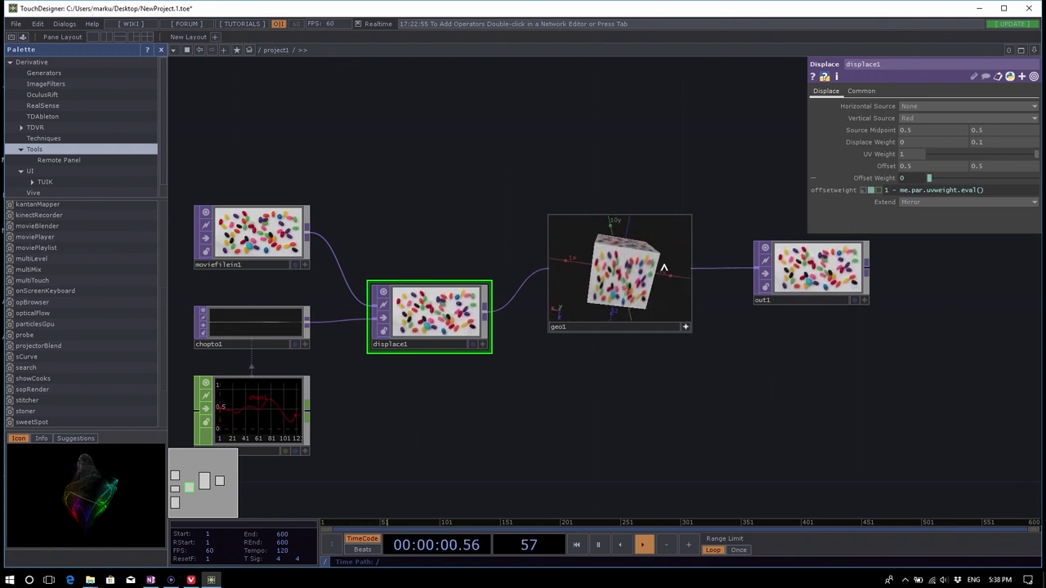
scroll(622, 269, "up", 3)
scroll(600, 286, "down", 4)
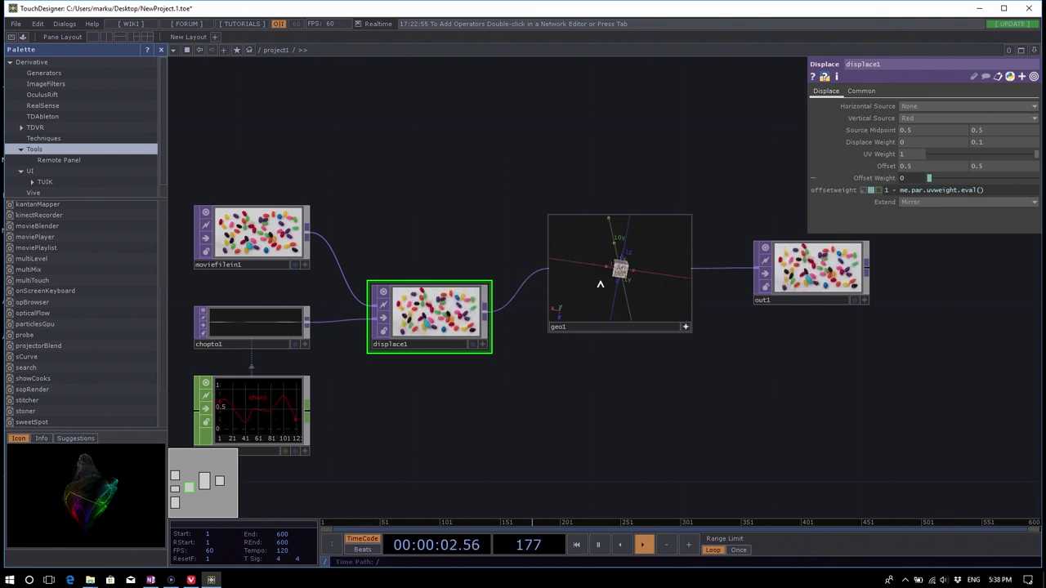
scroll(600, 285, "up", 5)
scroll(595, 292, "down", 4)
scroll(595, 292, "up", 5)
scroll(597, 285, "down", 4)
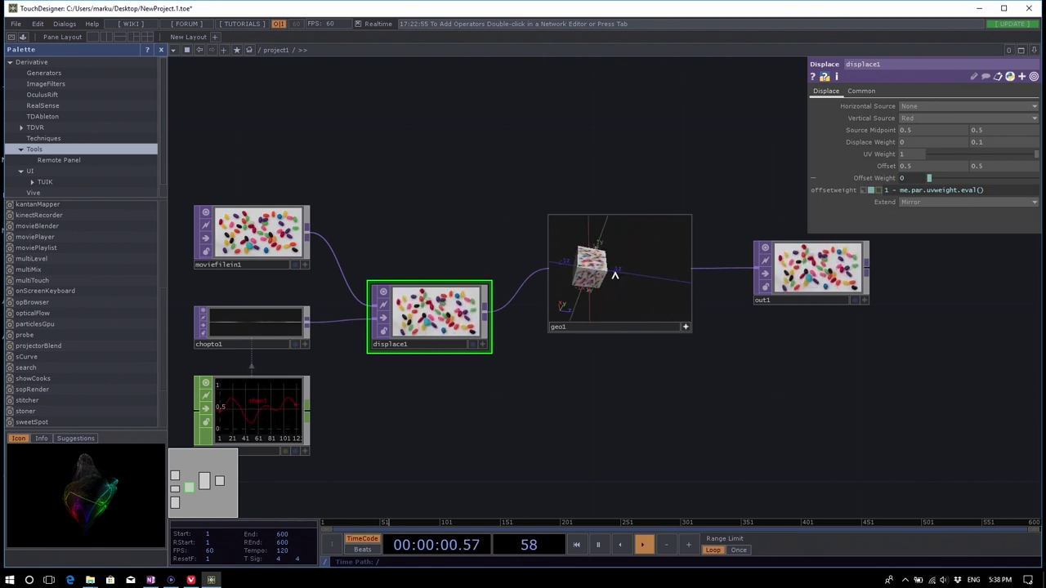
scroll(614, 275, "up", 3)
scroll(630, 270, "up", 2)
left_click_drag(630, 269, 649, 270)
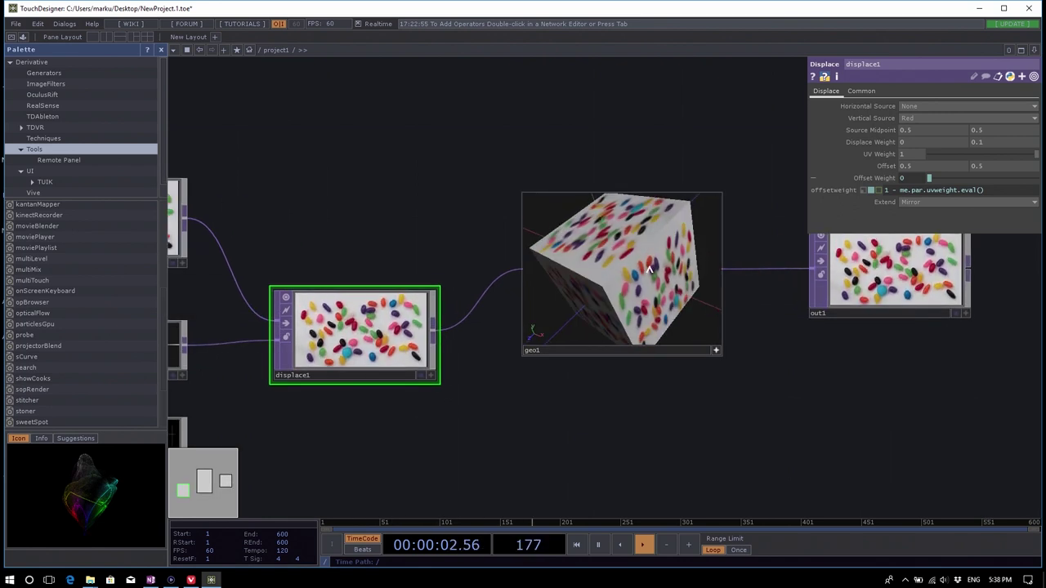
scroll(649, 270, "down", 5)
scroll(567, 295, "up", 2)
scroll(568, 295, "down", 2)
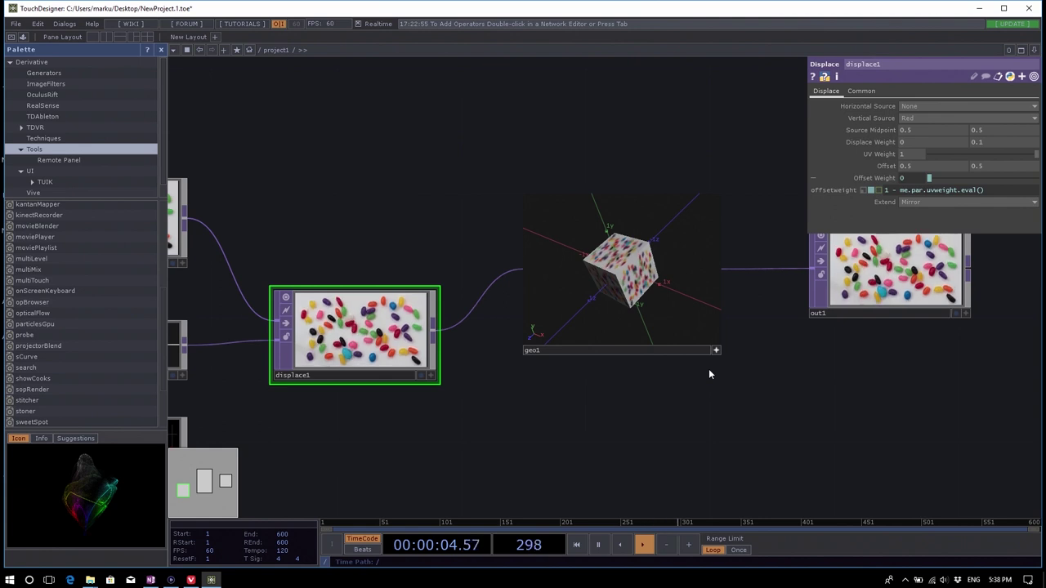
left_click_drag(600, 343, 596, 246)
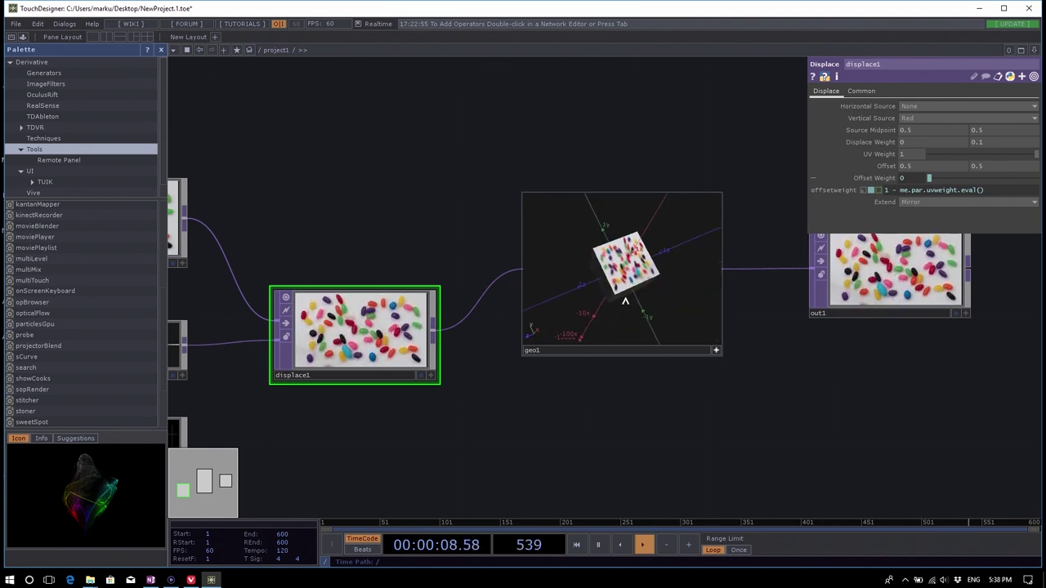
left_click_drag(625, 303, 663, 350)
Turn on geo1's Viewer Active, orbit the cube to a new angle, and move geo1 lower.
mouse_move(742, 326)
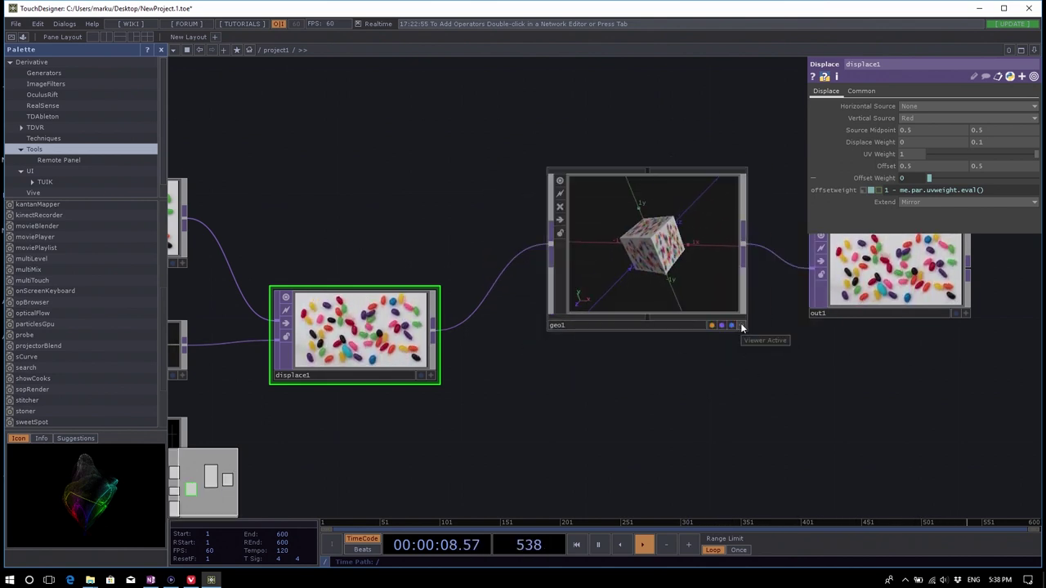
left_click(742, 327)
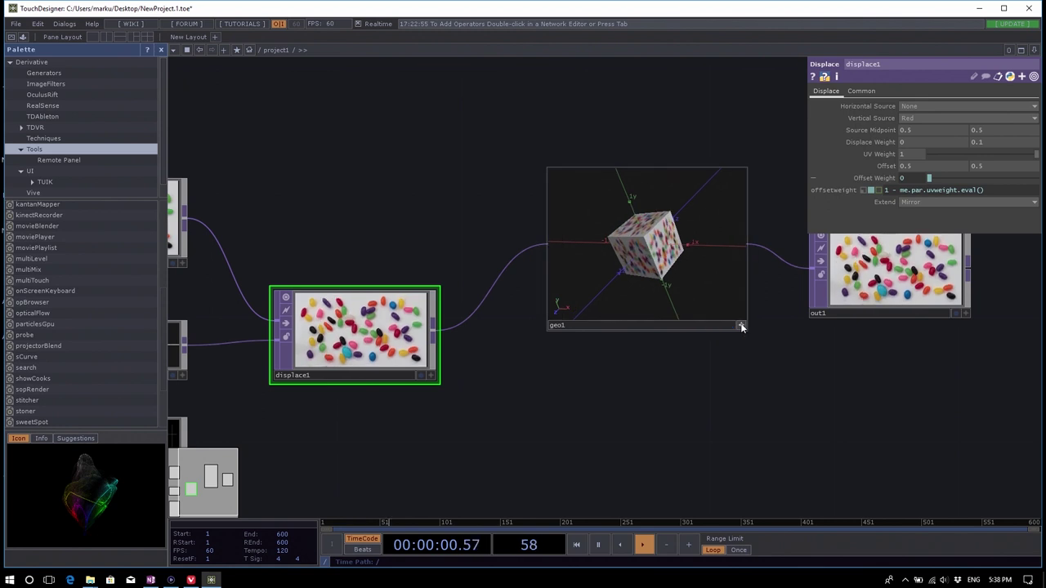
left_click_drag(657, 251, 621, 256)
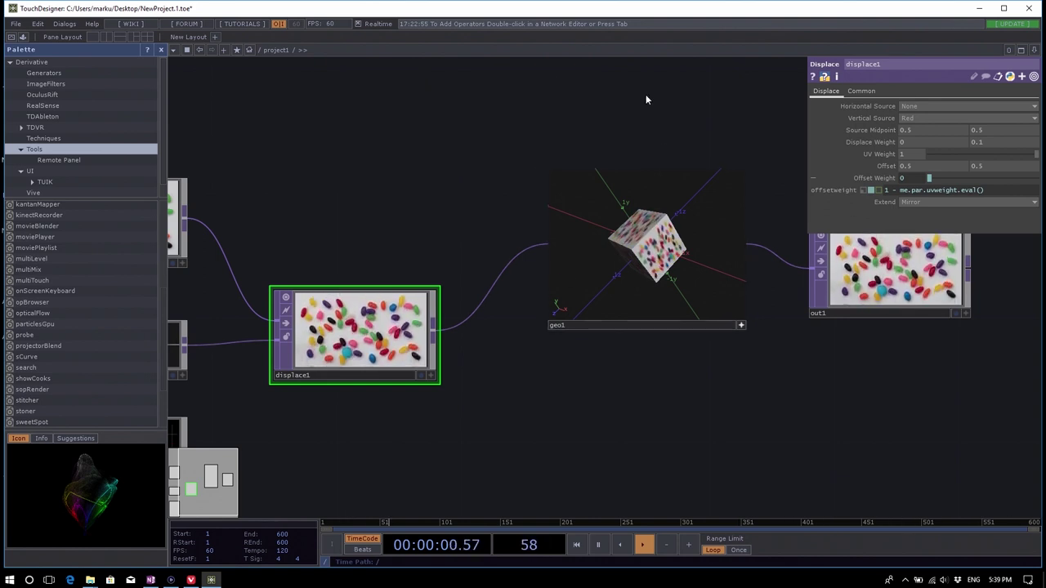
mouse_move(641, 339)
left_mouse_down()
mouse_move(666, 310)
mouse_move(641, 350)
left_mouse_up()
scroll(701, 399, "down", 5)
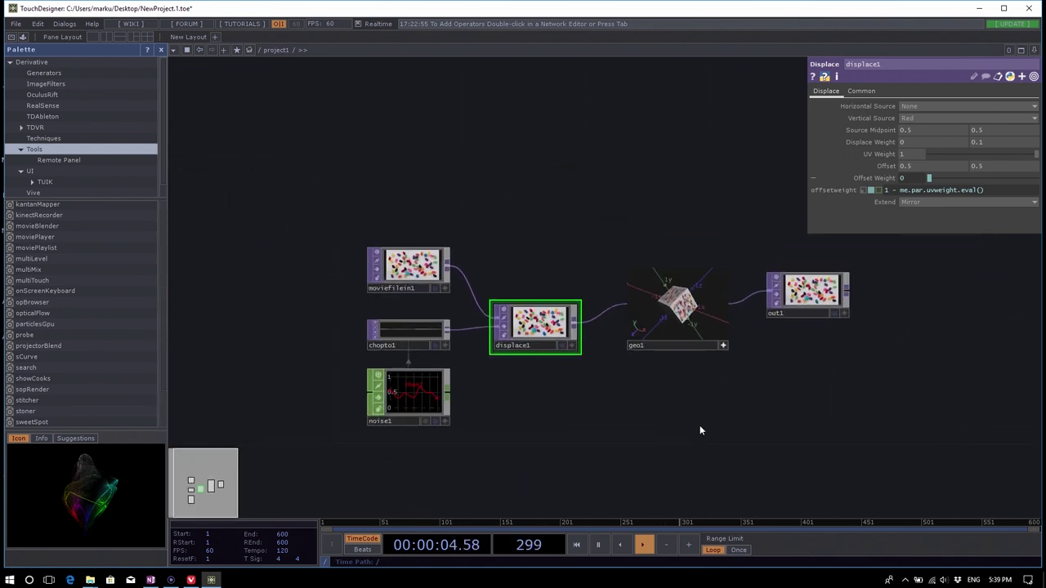
scroll(672, 351, "up", 5)
scroll(750, 390, "down", 4)
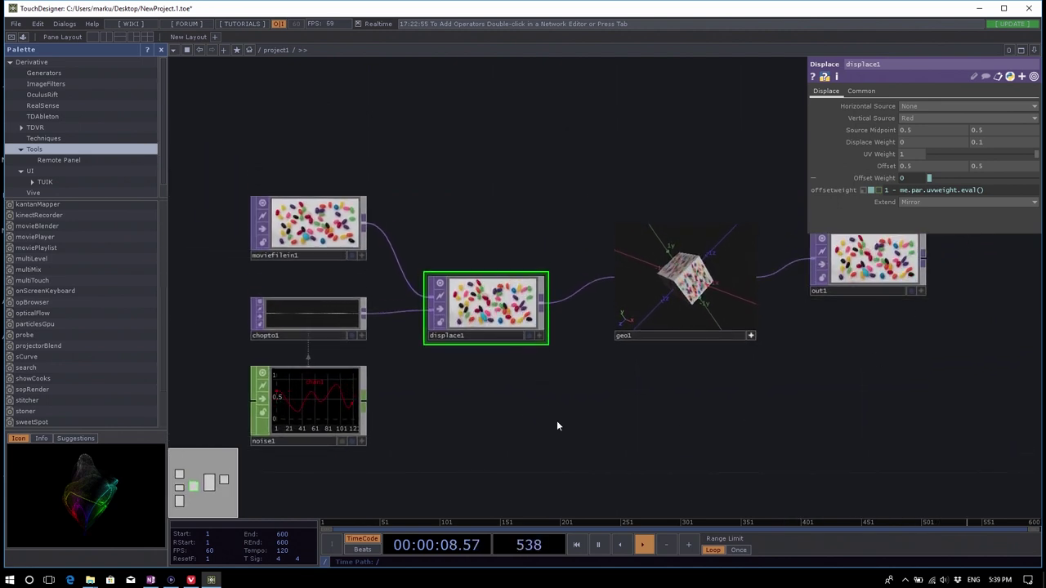
scroll(290, 214, "up", 3)
scroll(376, 201, "down", 3)
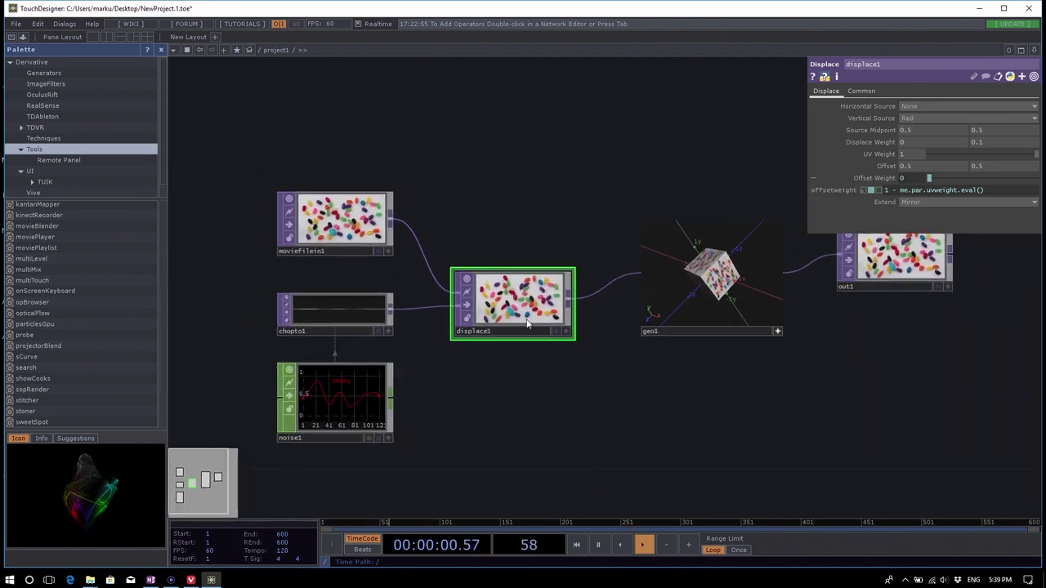
left_click_drag(635, 454, 629, 446)
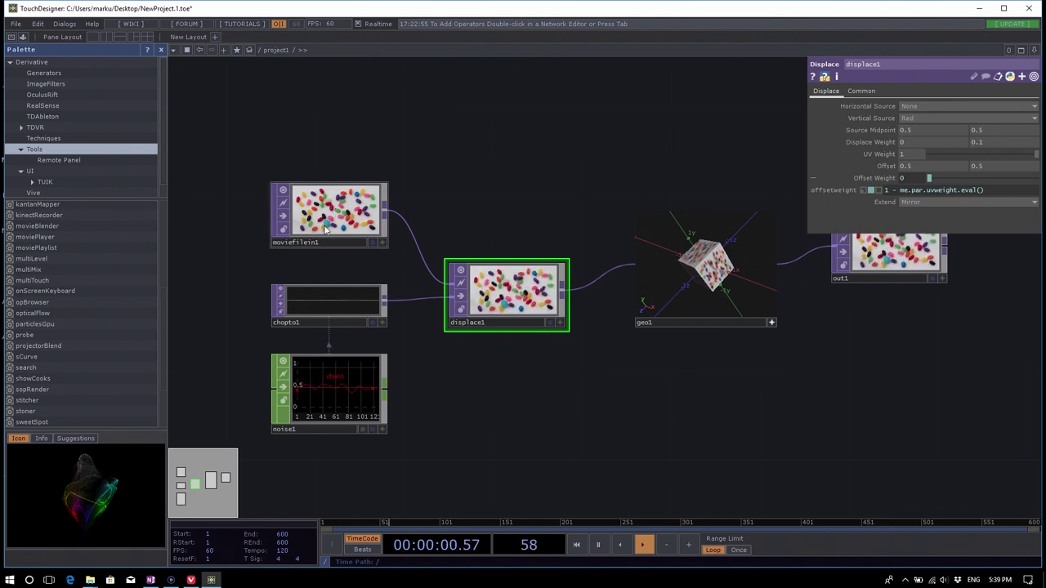
scroll(327, 233, "up", 2)
scroll(339, 209, "up", 2)
scroll(342, 207, "up", 2)
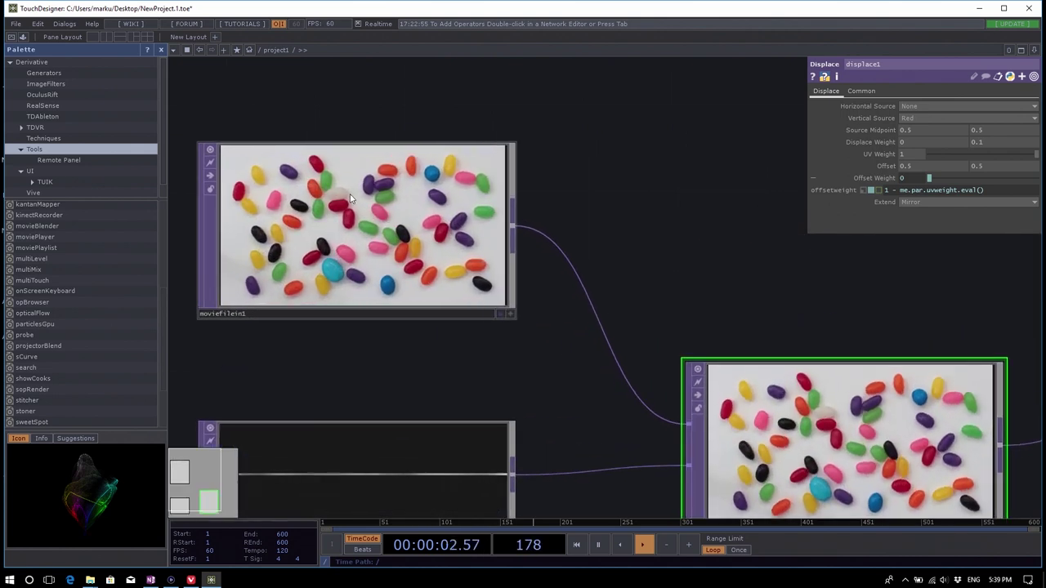
Select moviefilein1 and widen the parameter panel so its full file path is readable.
left_click(349, 194)
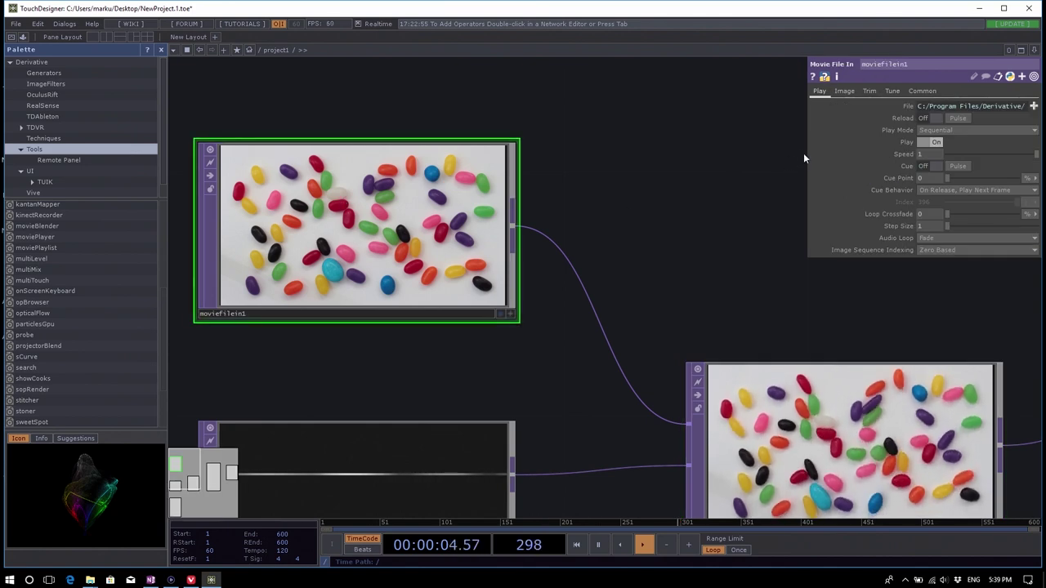
left_click_drag(807, 154, 726, 145)
scroll(612, 212, "down", 3)
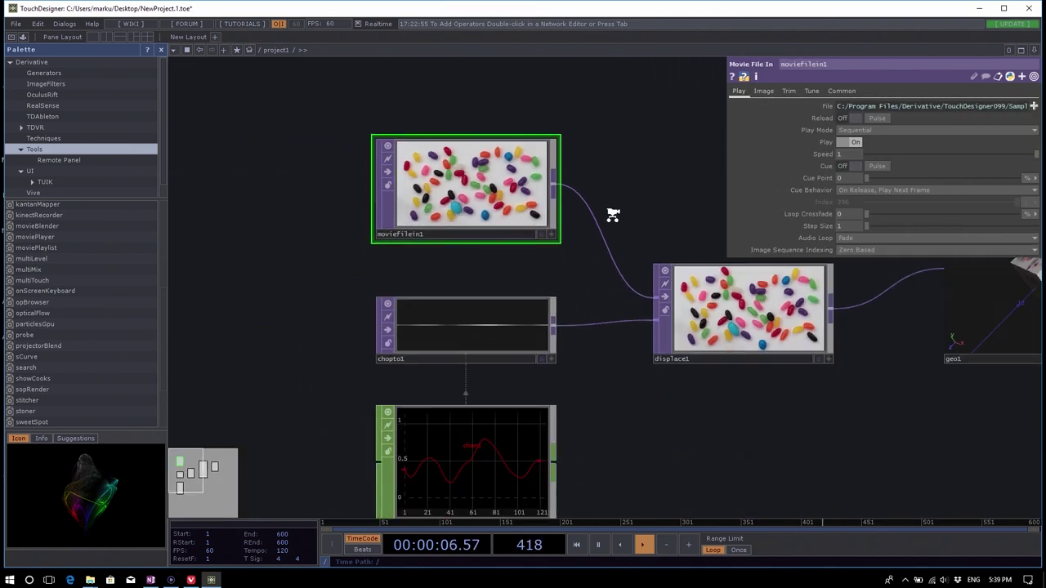
scroll(491, 322, "up", 3)
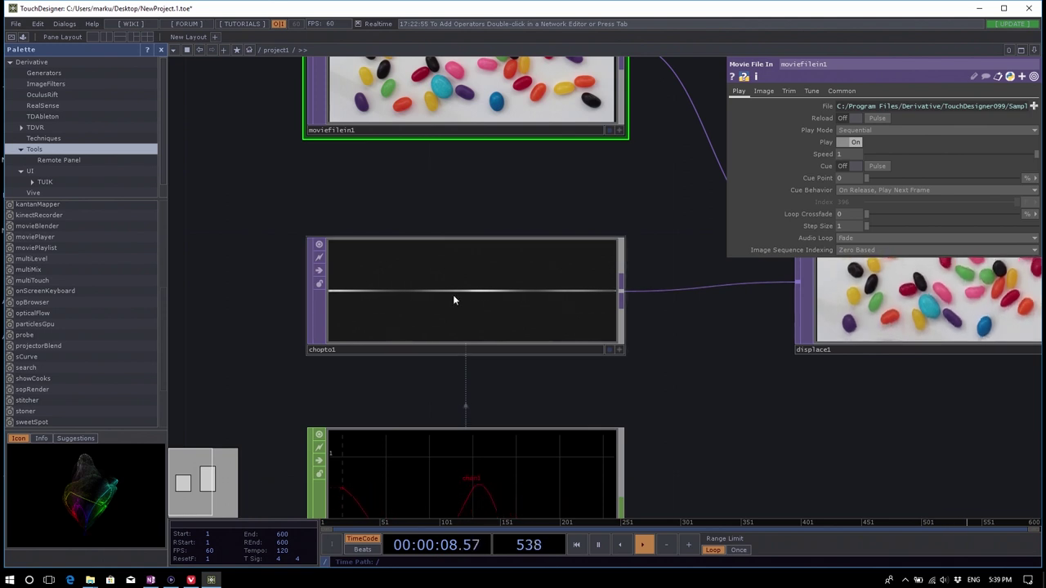
Pan and zoom the network to bring displace1's preview into view.
left_click_drag(760, 390, 357, 407)
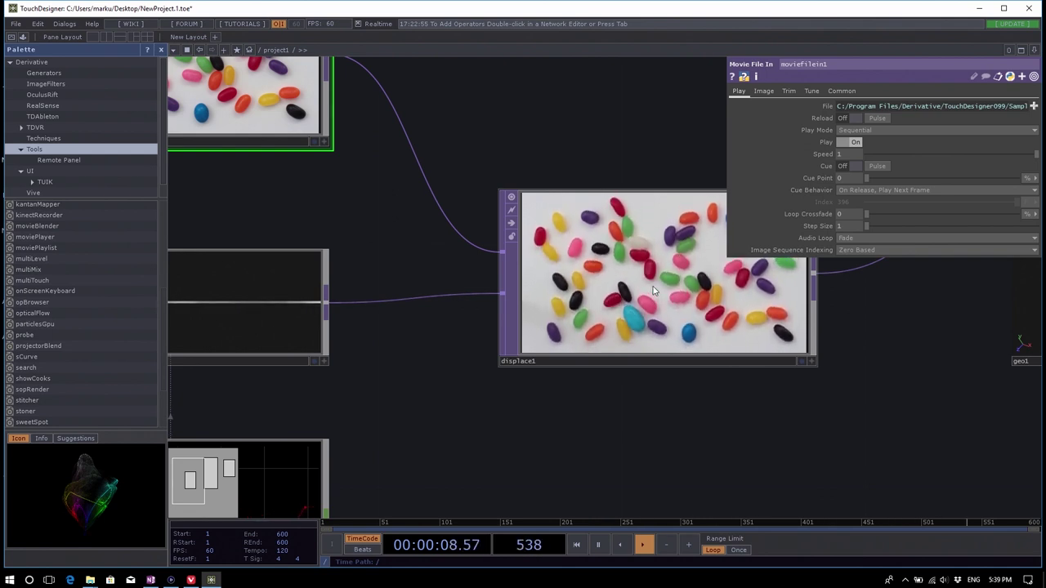
scroll(637, 311, "down", 3)
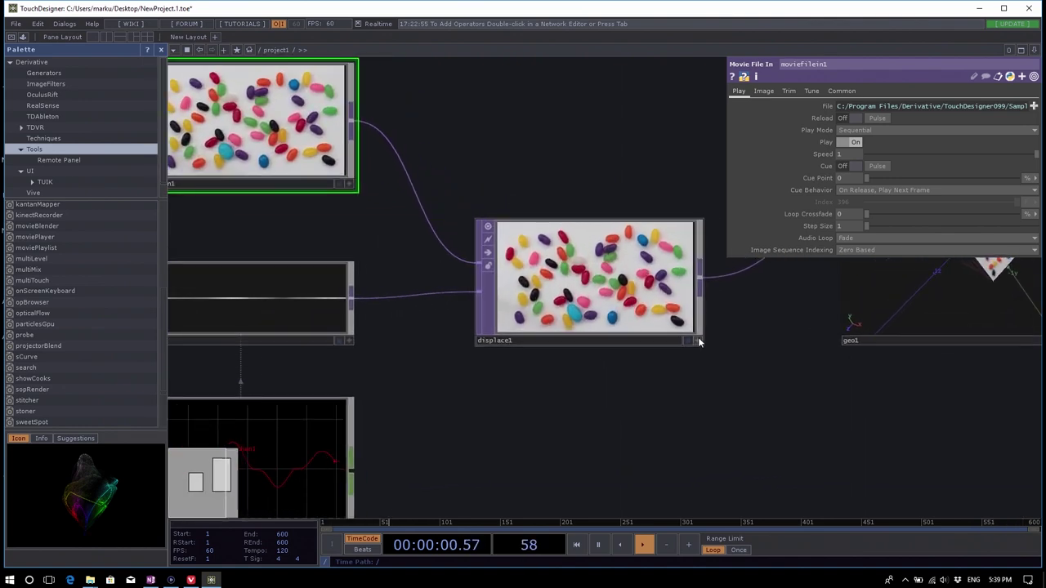
left_click_drag(739, 394, 733, 401)
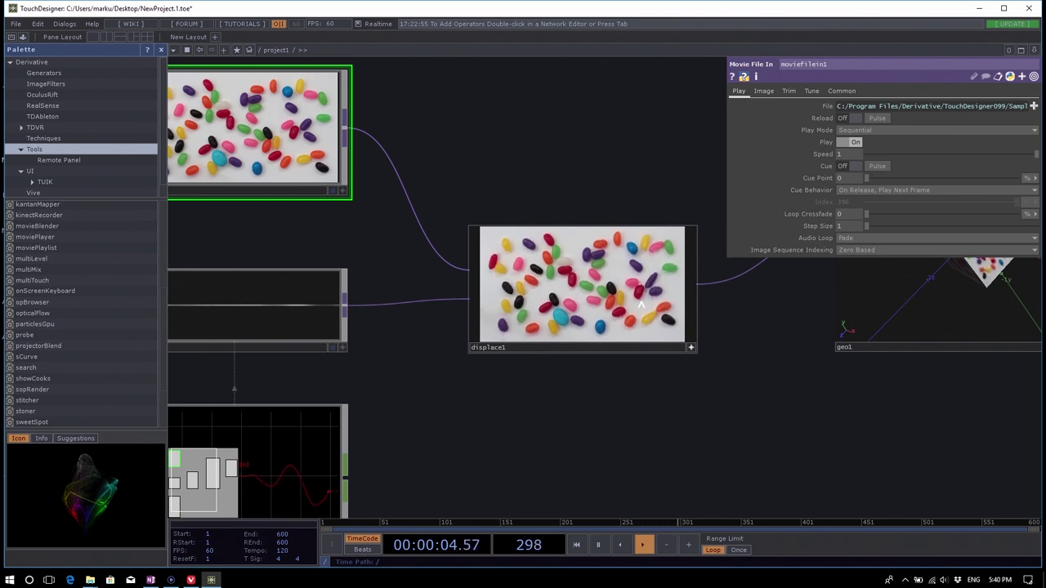
scroll(685, 309, "up", 3)
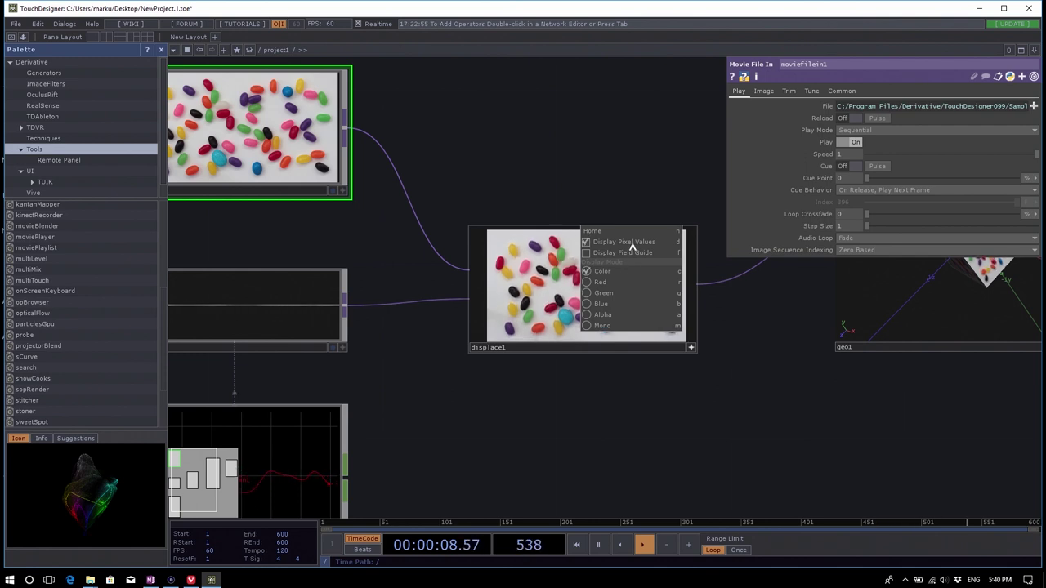
Show displace1's pixel values zoomed to single pixels, then turn them off and re-home the network.
left_click(632, 243)
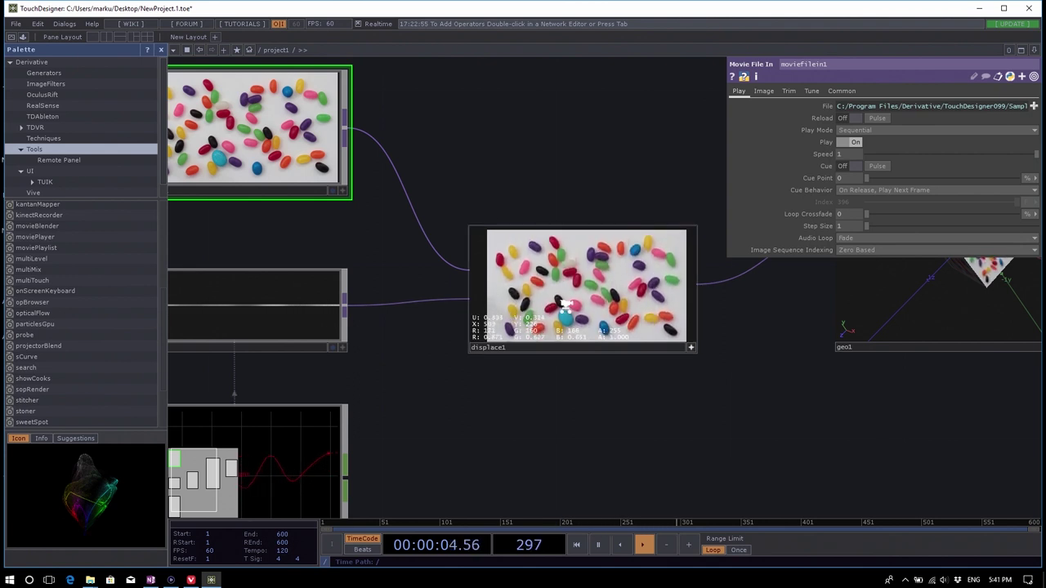
middle_click_drag(564, 307, 685, 306)
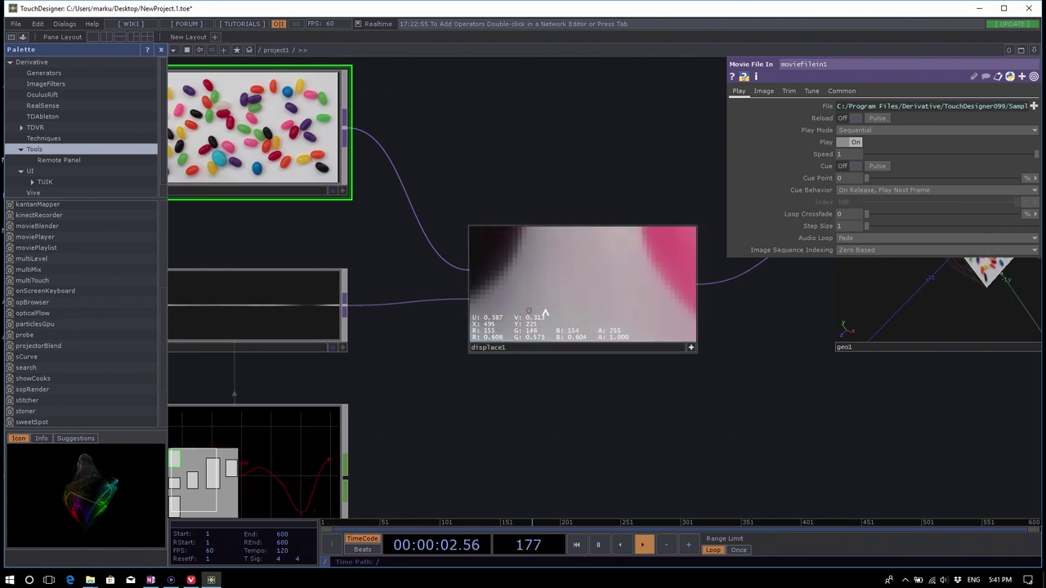
right_click(574, 282)
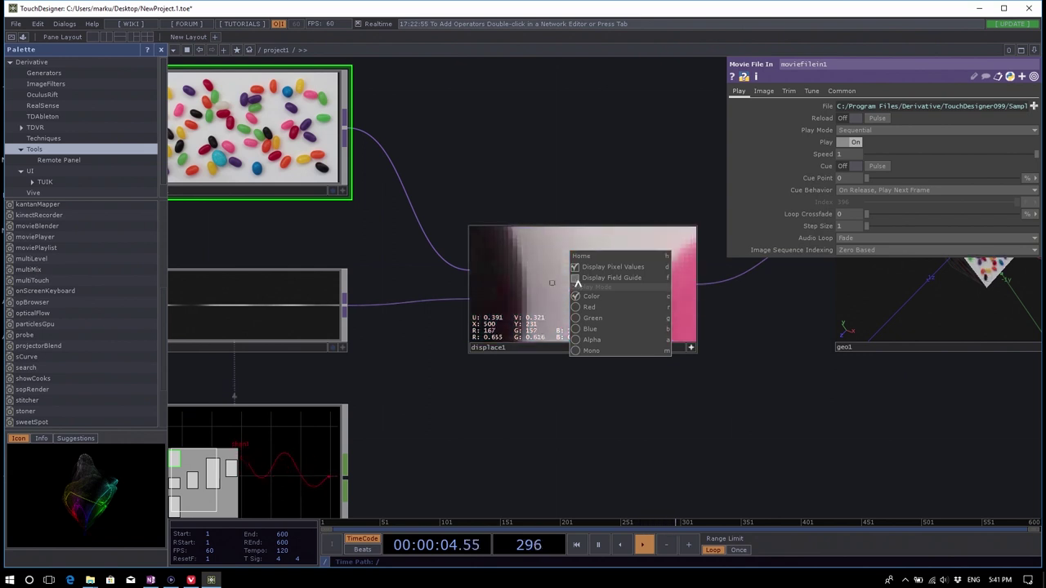
left_click(593, 268)
key("h")
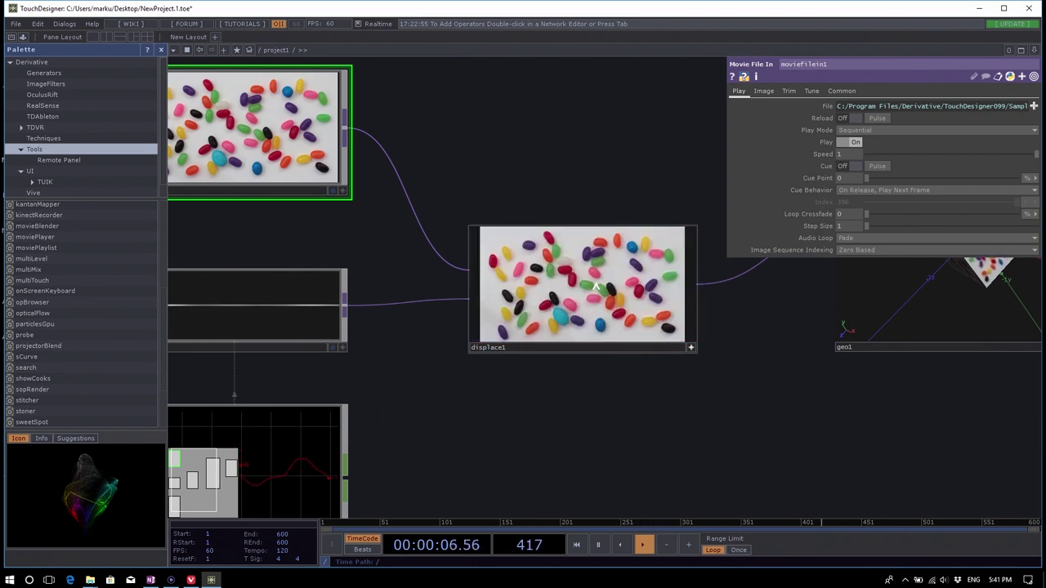
left_click(692, 347)
key("h")
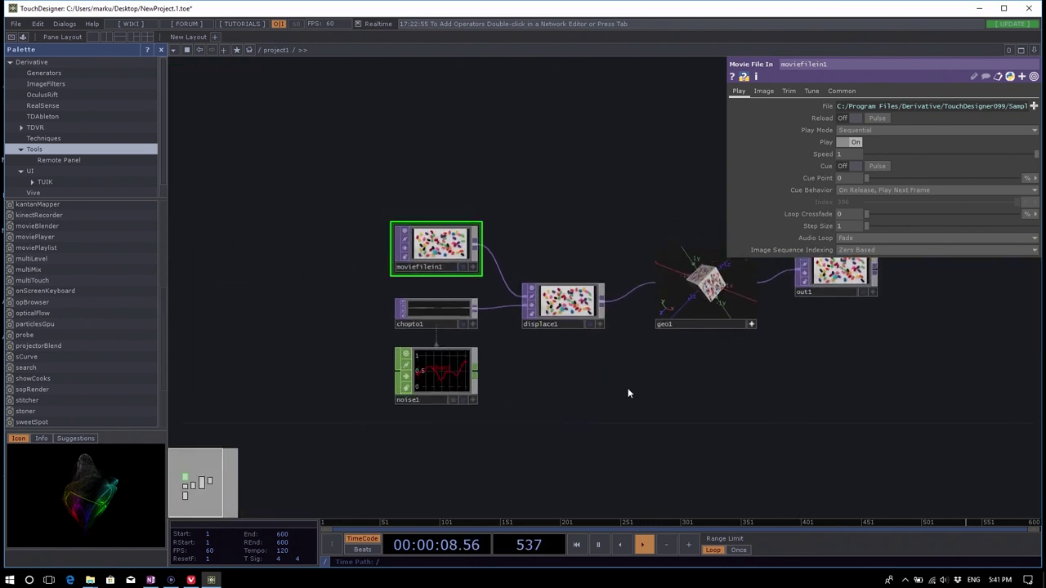
scroll(642, 386, "up", 3)
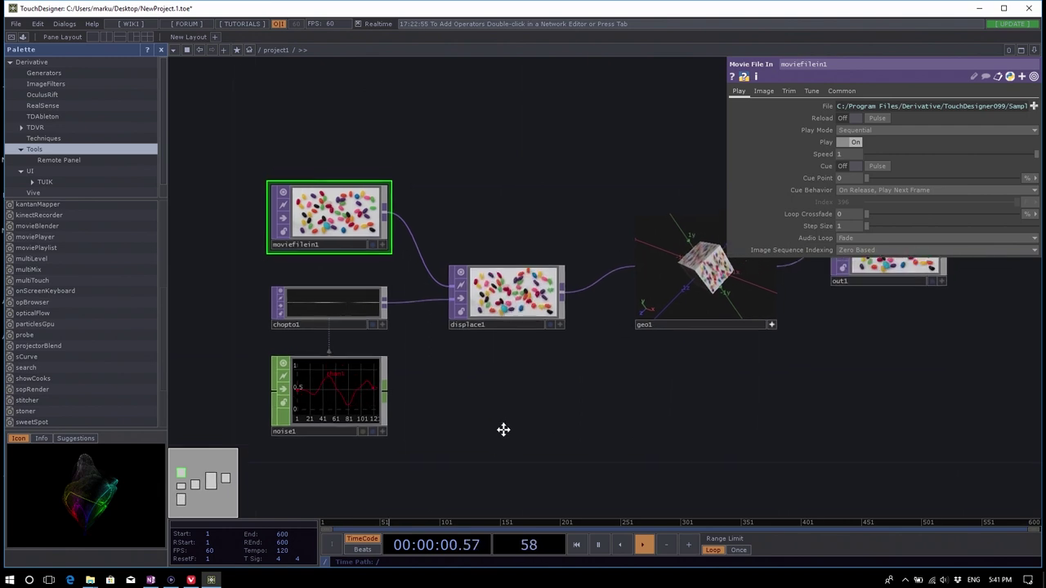
left_click_drag(771, 390, 754, 413)
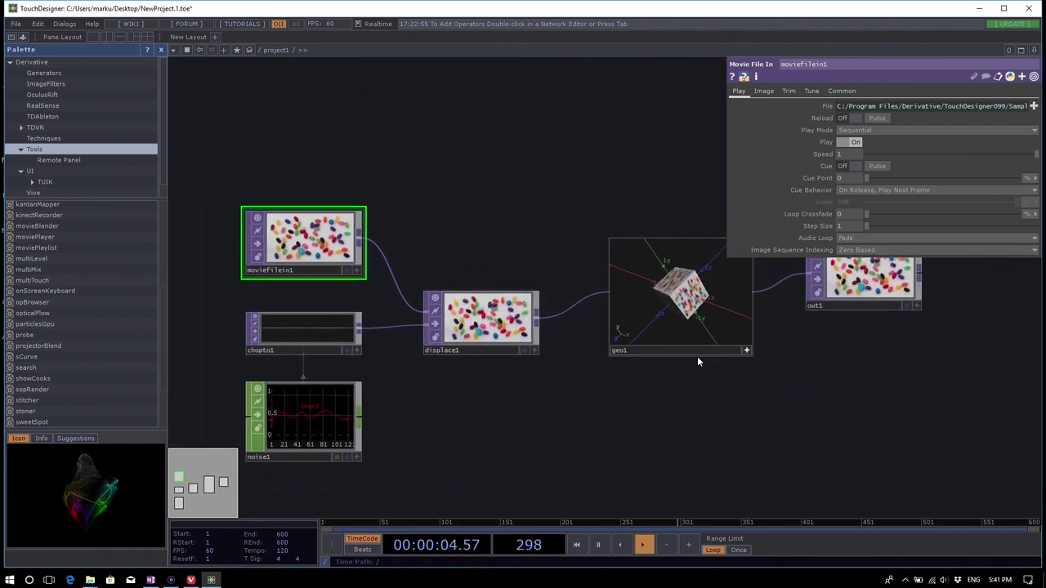
left_click_drag(697, 356, 697, 366)
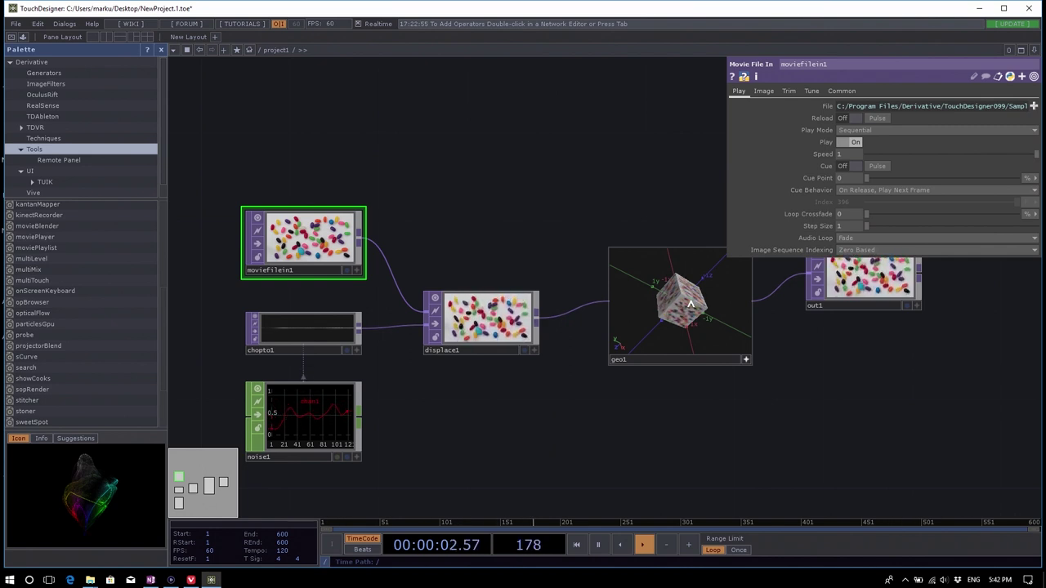
left_click_drag(691, 304, 719, 294)
left_click_drag(890, 448, 757, 470)
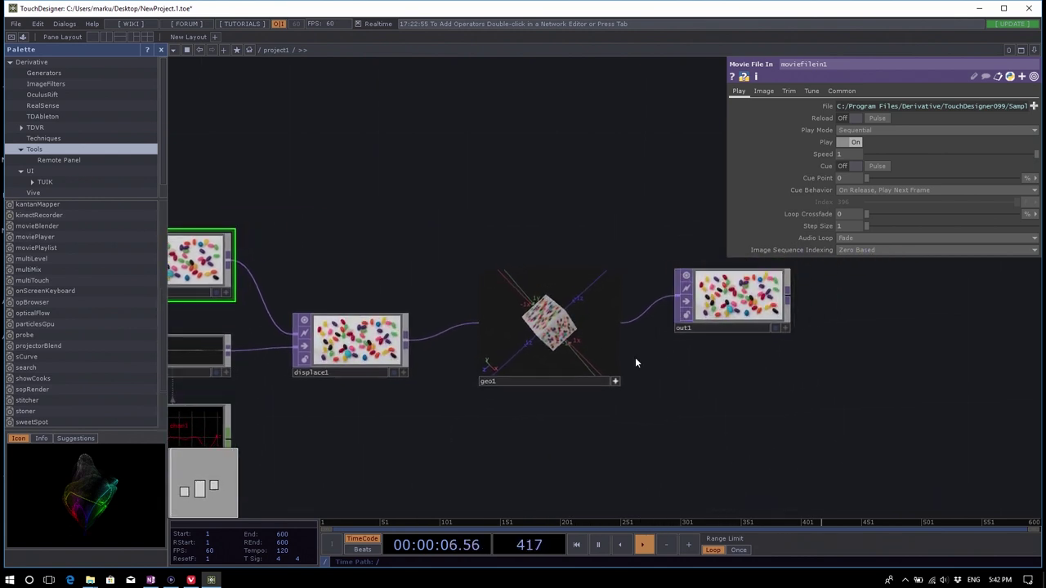
left_click_drag(733, 309, 733, 327)
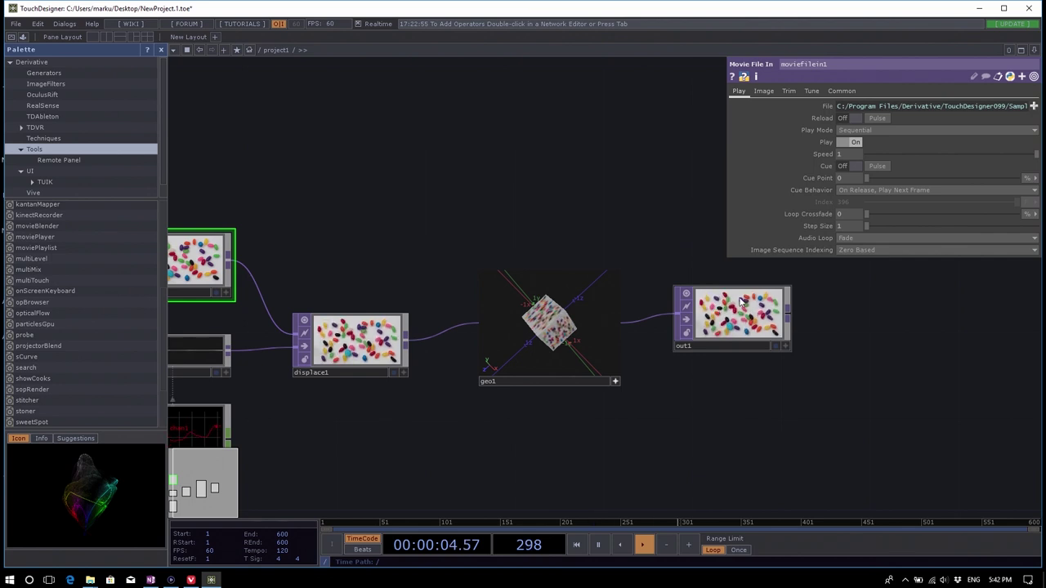
scroll(741, 269, "down", 5)
scroll(628, 367, "up", 4)
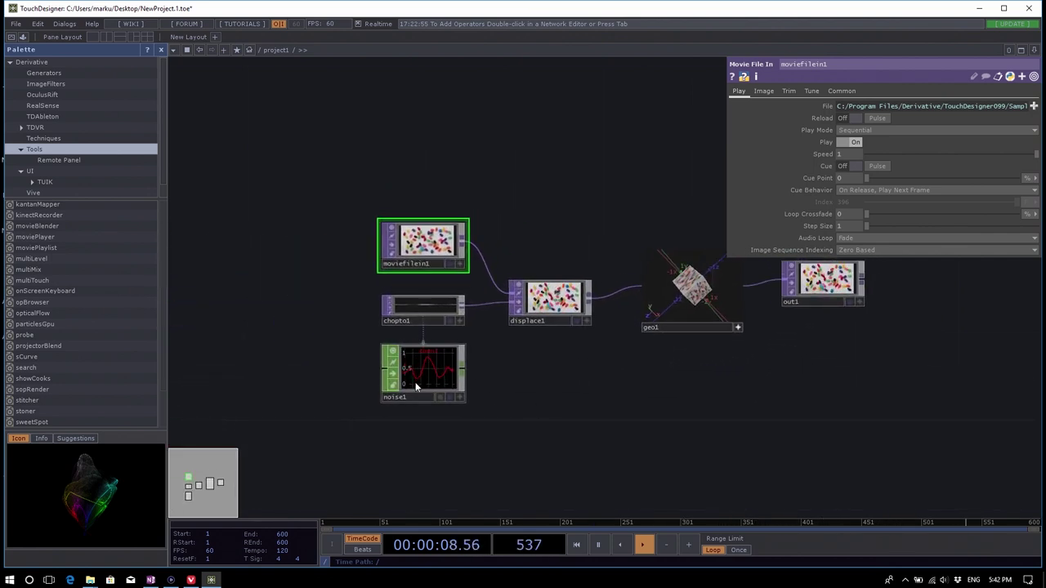
scroll(401, 402, "up", 6)
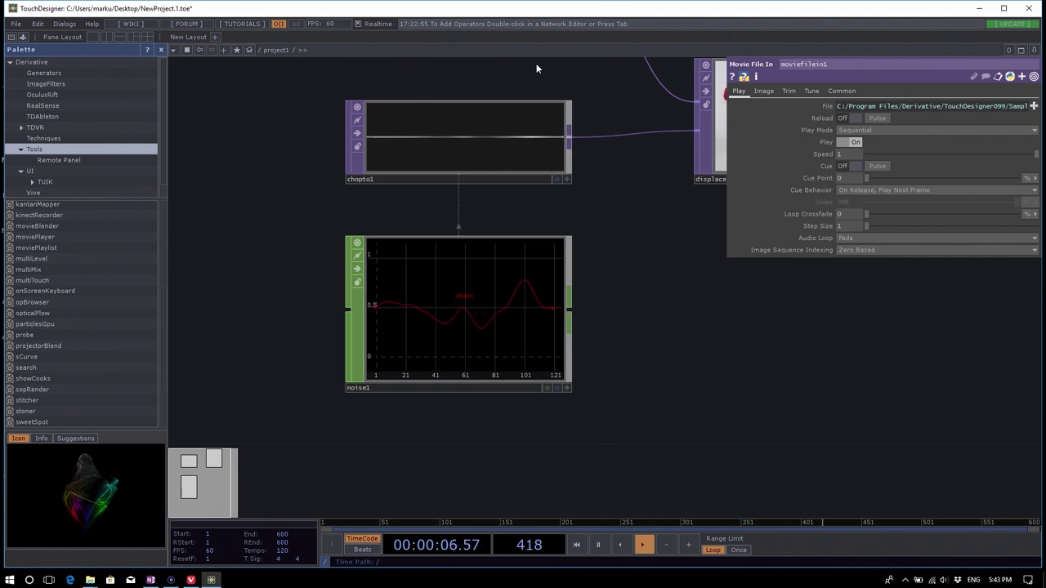
Reposition chopto1 and move noise1 up beside it, revealing moviefilein1 in the view.
left_click_drag(505, 138, 496, 107)
left_click_drag(591, 248, 558, 281)
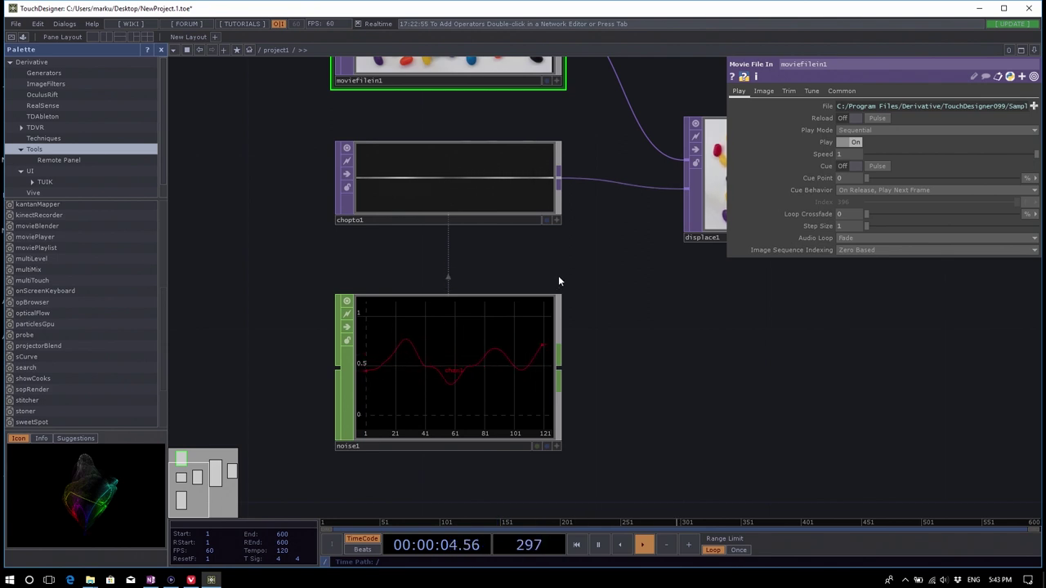
left_click_drag(564, 300, 559, 294)
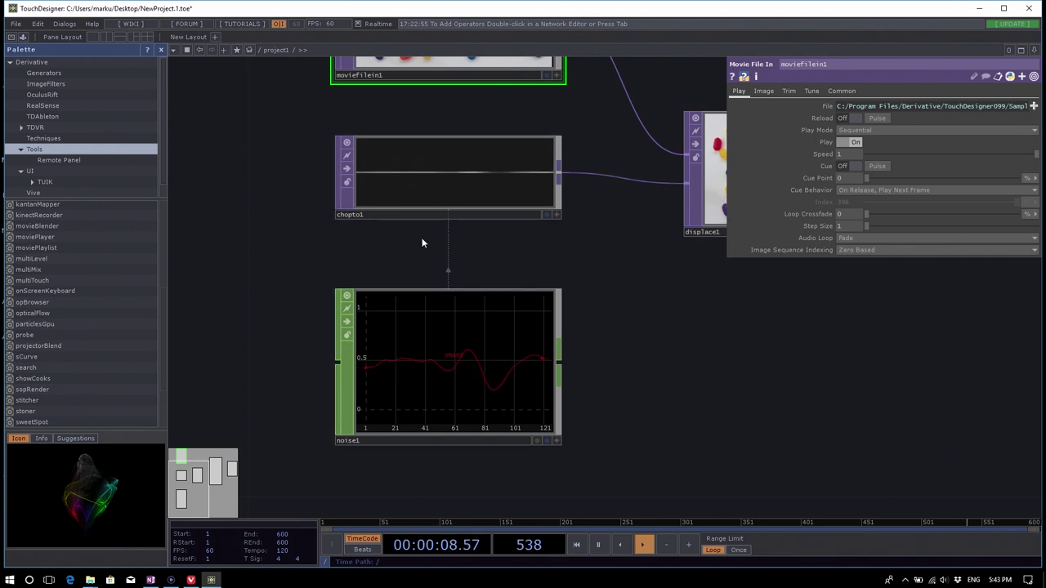
left_click_drag(518, 257, 609, 235)
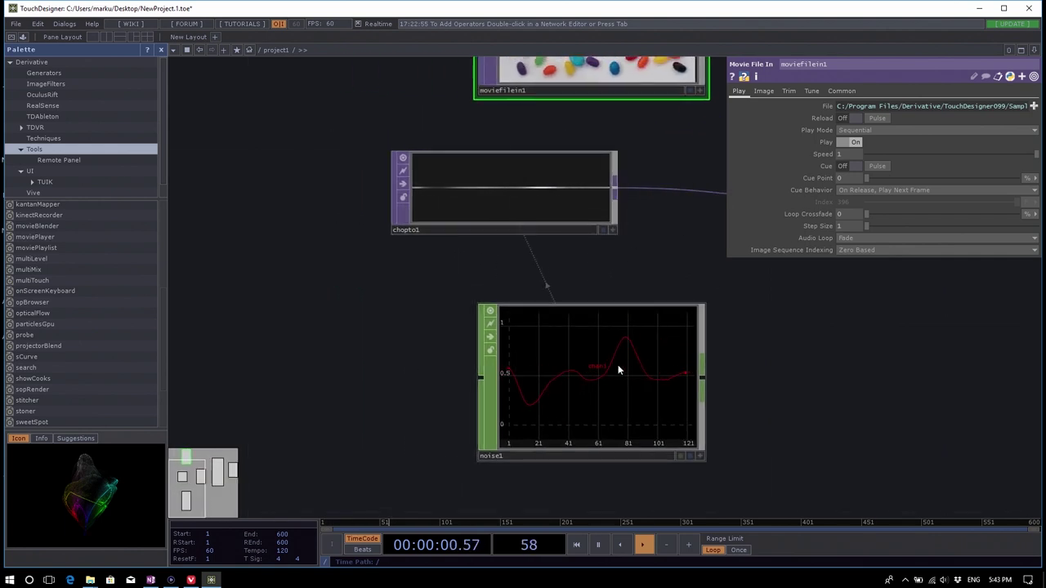
left_click_drag(619, 367, 528, 322)
Move noise1 beside chopto1 and set chopto1's Output Aspect to Custom Aspect with Fill Viewer Fill.
left_click_drag(698, 346, 609, 382)
left_click(466, 246)
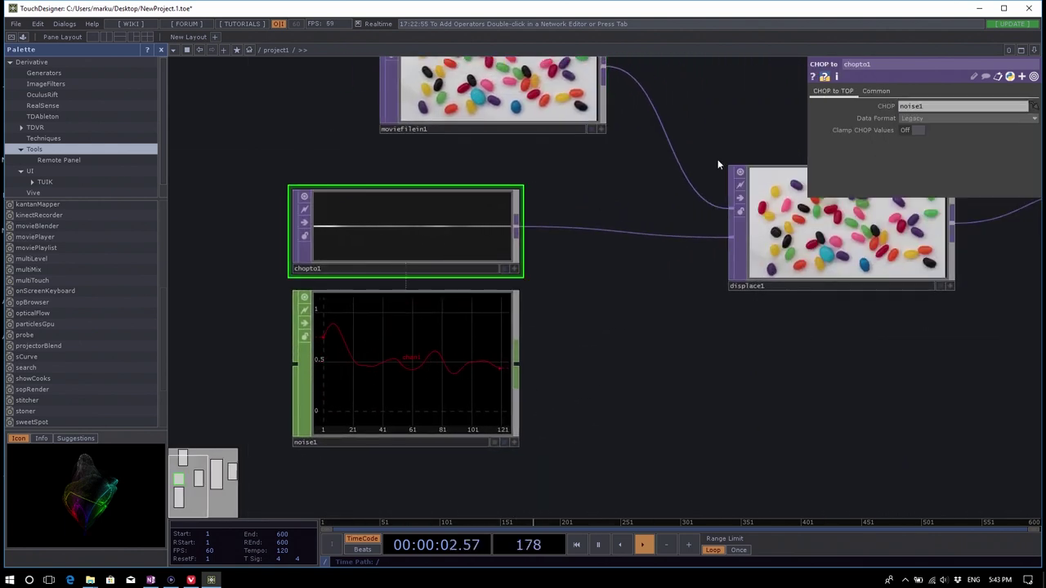
left_click(876, 90)
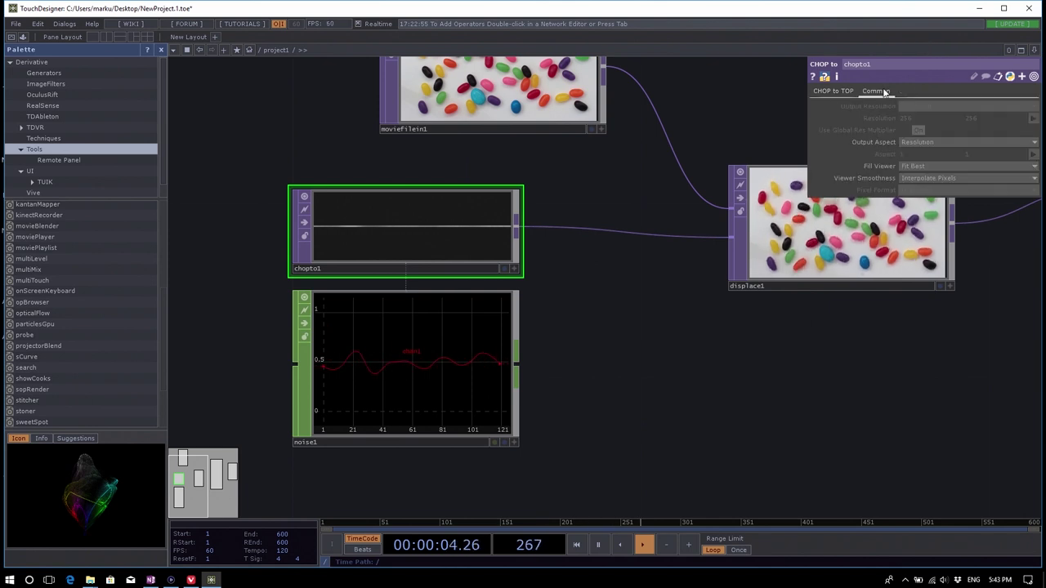
left_click(928, 141)
left_click(932, 173)
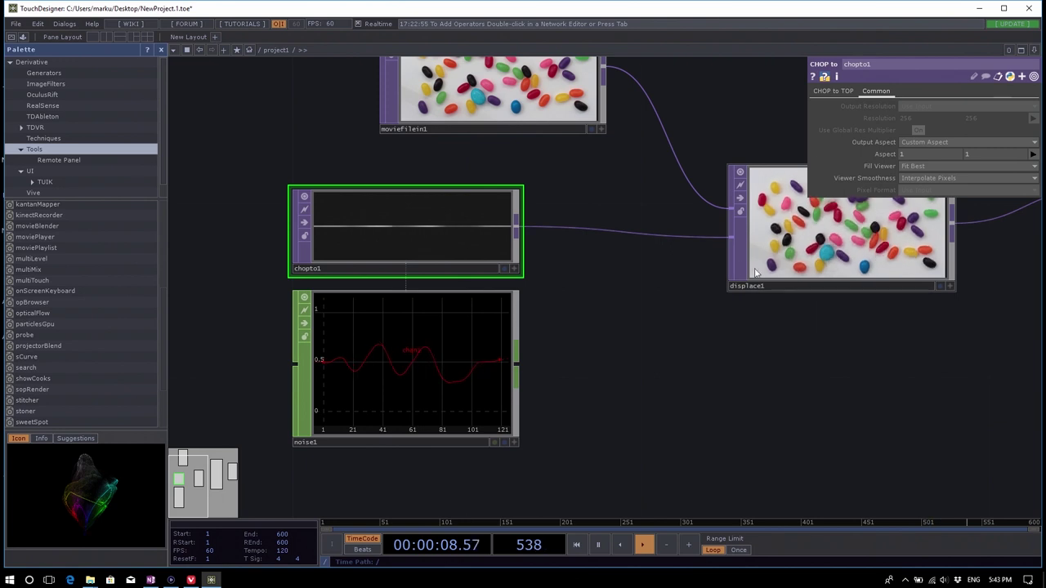
left_click(925, 165)
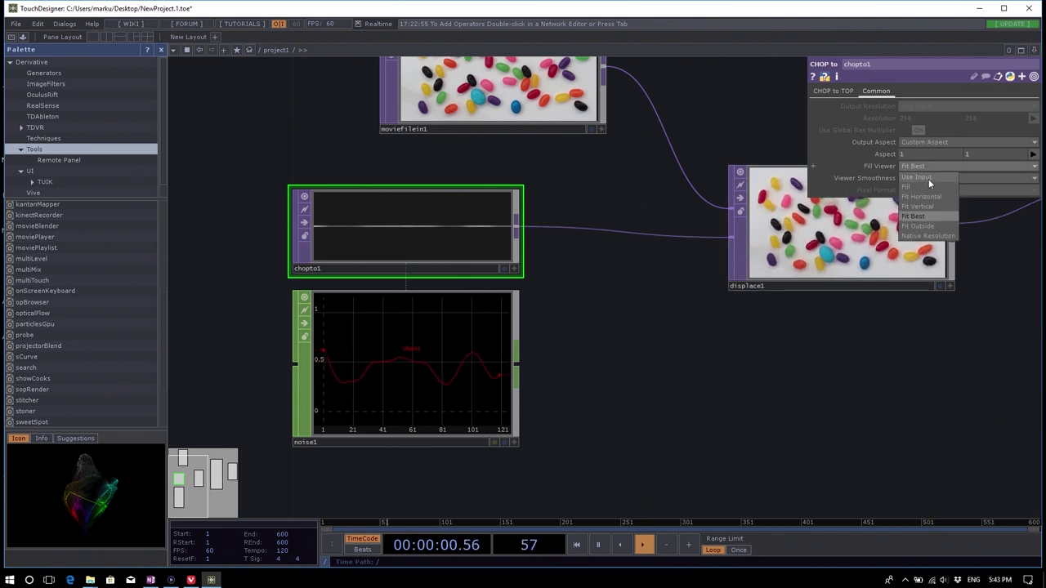
left_click(928, 179)
Pause playback and centre chopto1 and noise1 in the network view.
key("space")
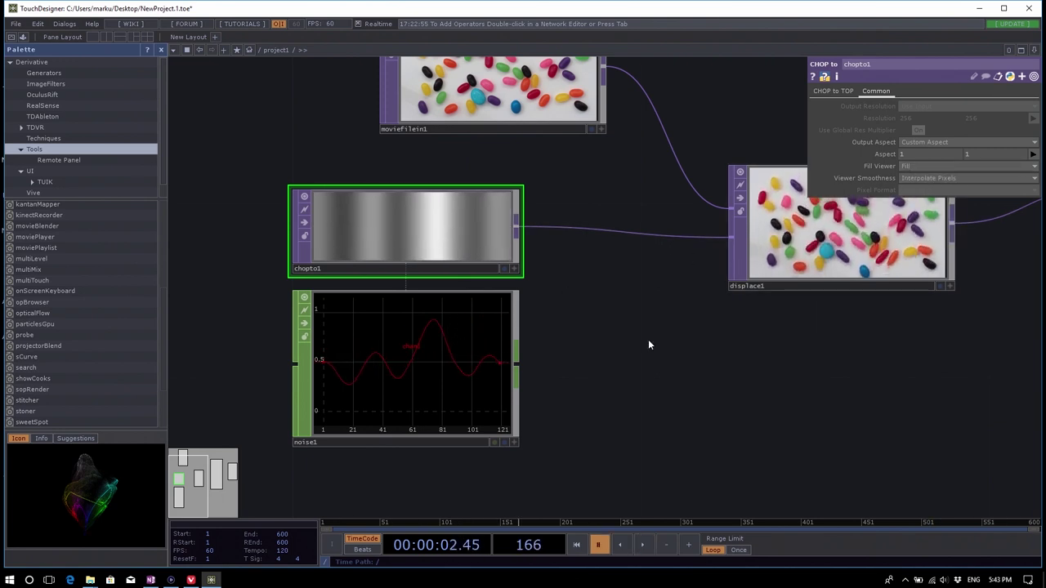
left_click_drag(616, 332, 625, 336)
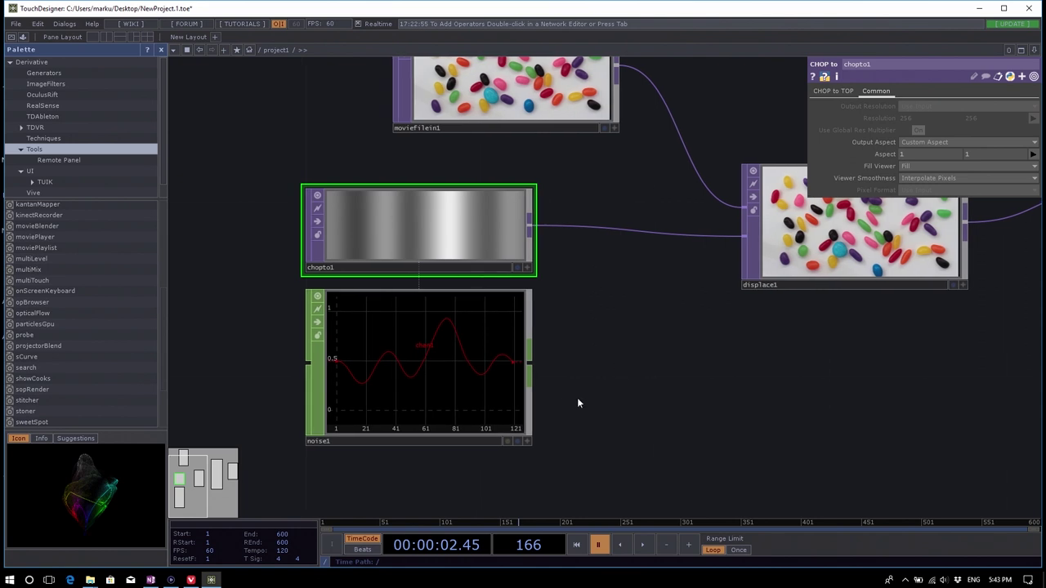
left_click_drag(578, 399, 649, 386)
scroll(523, 356, "up", 3)
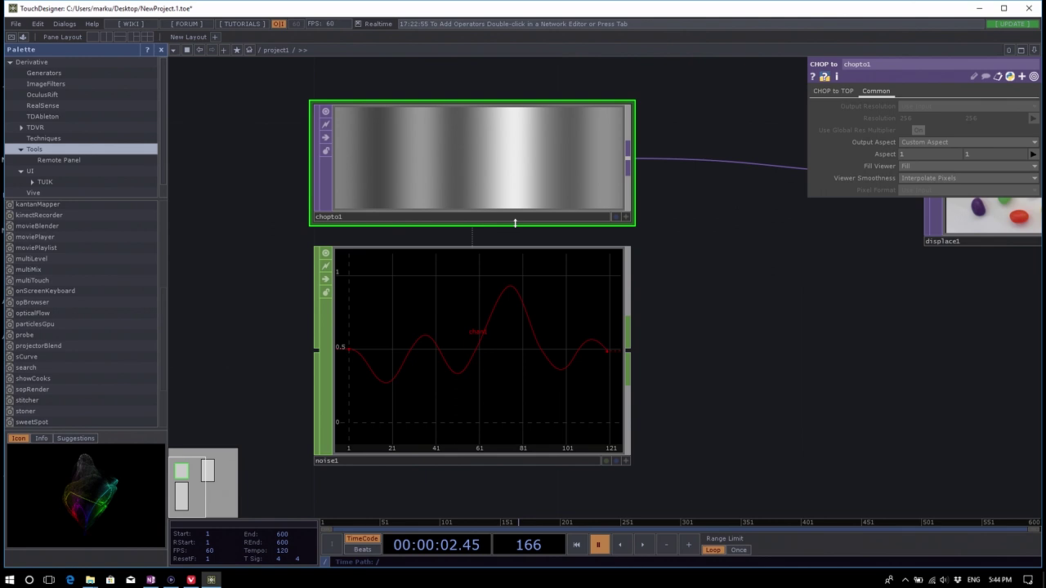
Create a TOP to CHOP node, topto1, below displace1 and use displace1 as its source.
key("h")
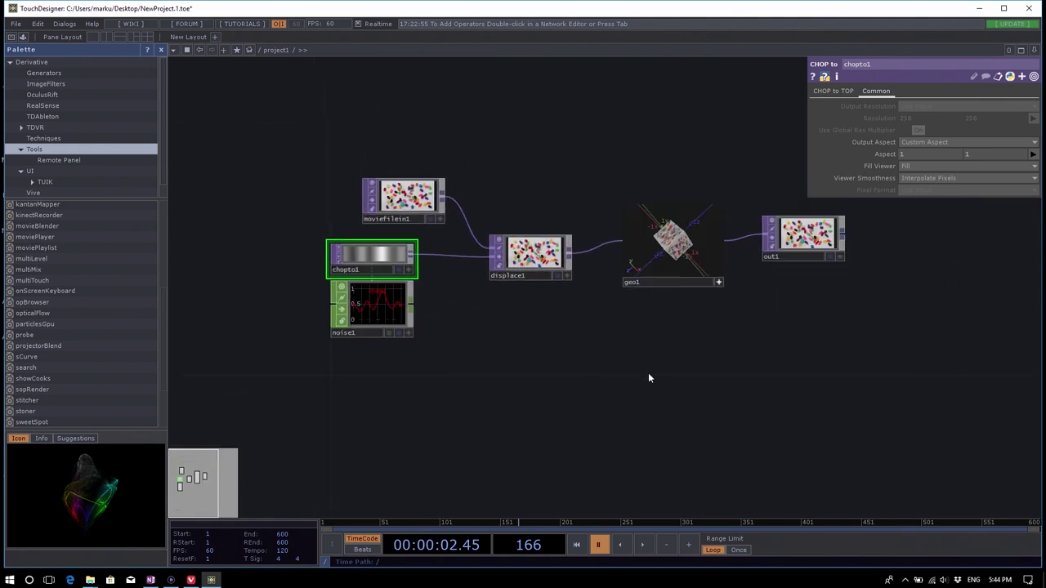
scroll(303, 246, "up", 3)
left_click_drag(539, 376, 537, 294)
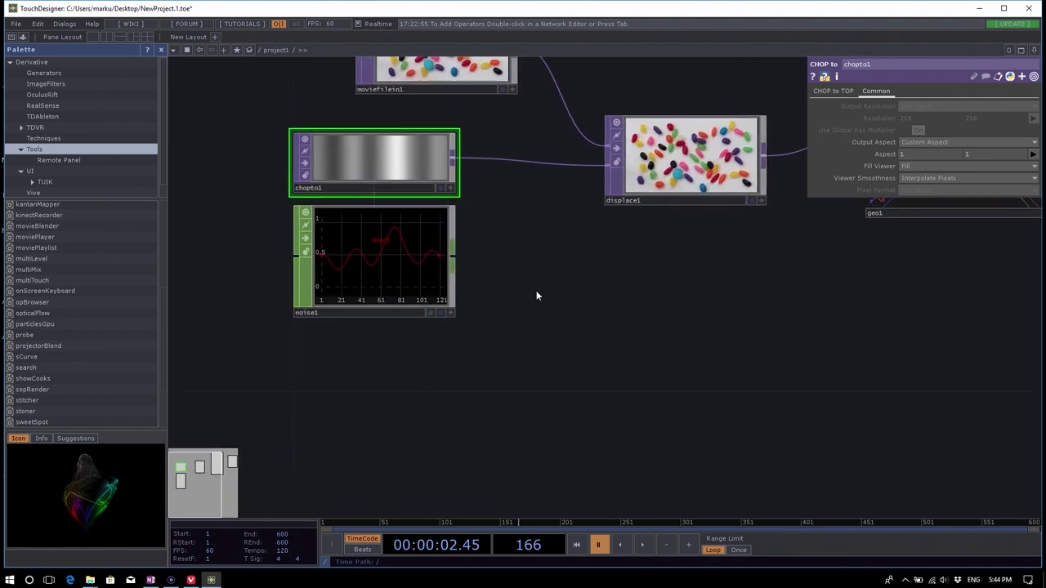
scroll(547, 318, "down", 1)
key("Tab")
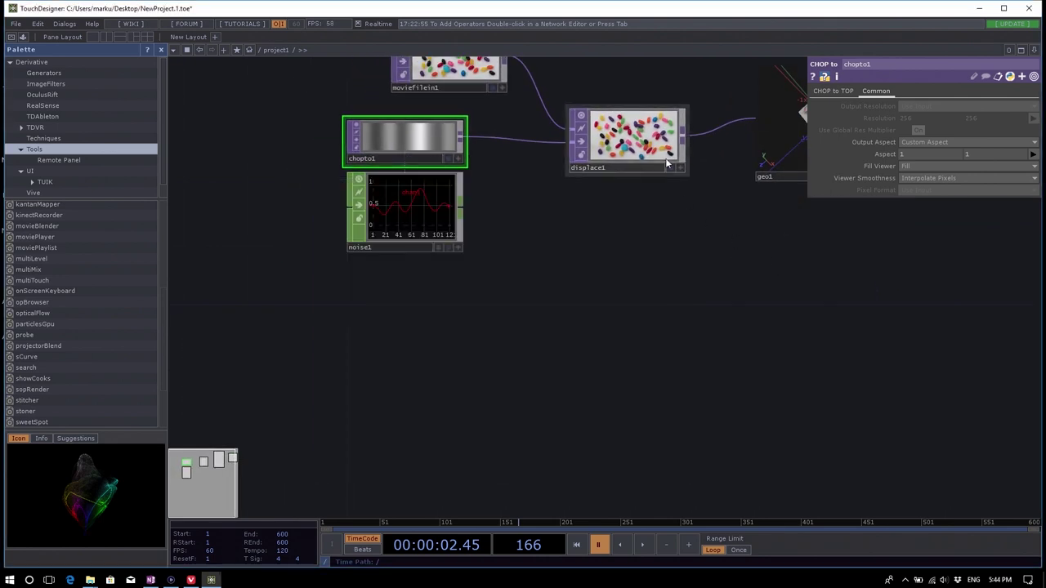
key("Tab")
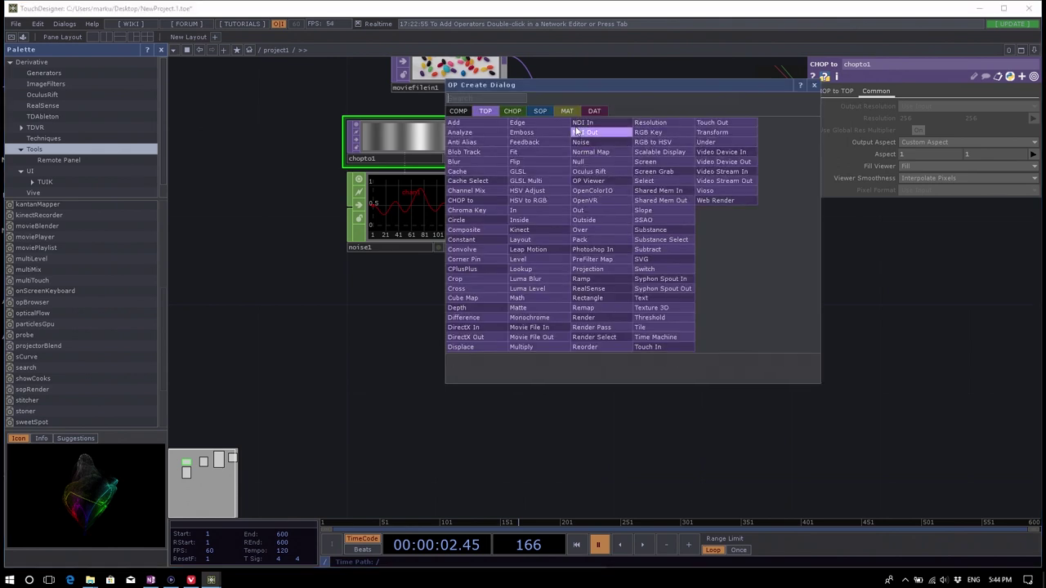
left_click(519, 113)
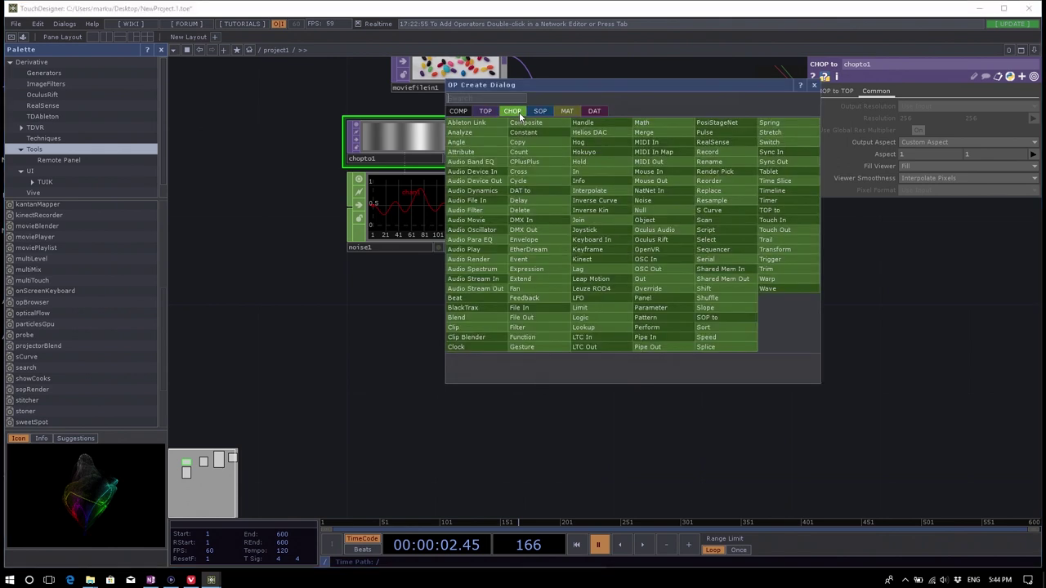
type("top")
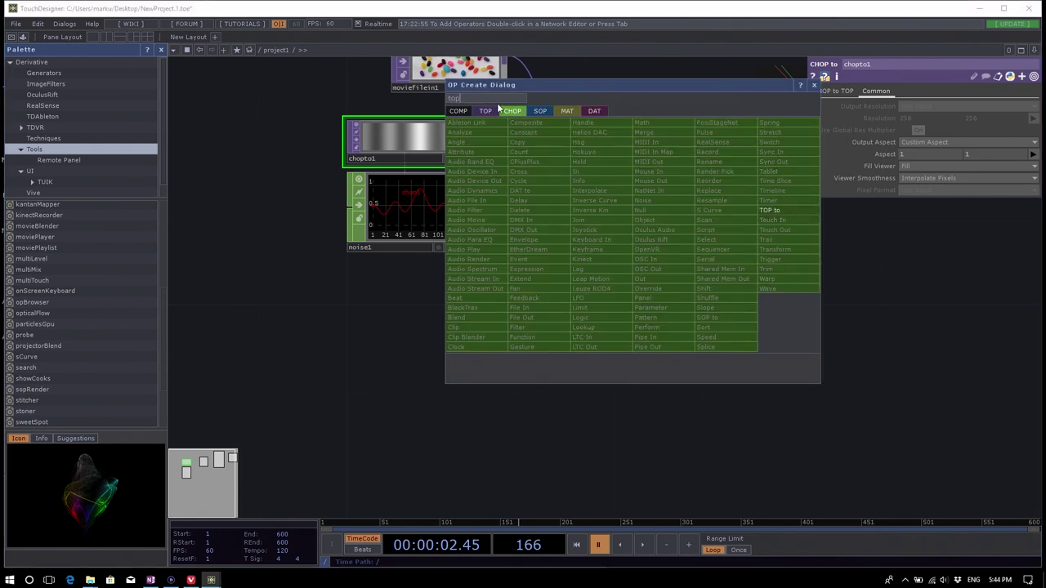
left_click(772, 211)
left_click(634, 255)
left_click_drag(625, 151, 645, 270)
Run playback briefly, pause at frame 305, and reframe the whole network.
scroll(646, 273, "up", 5)
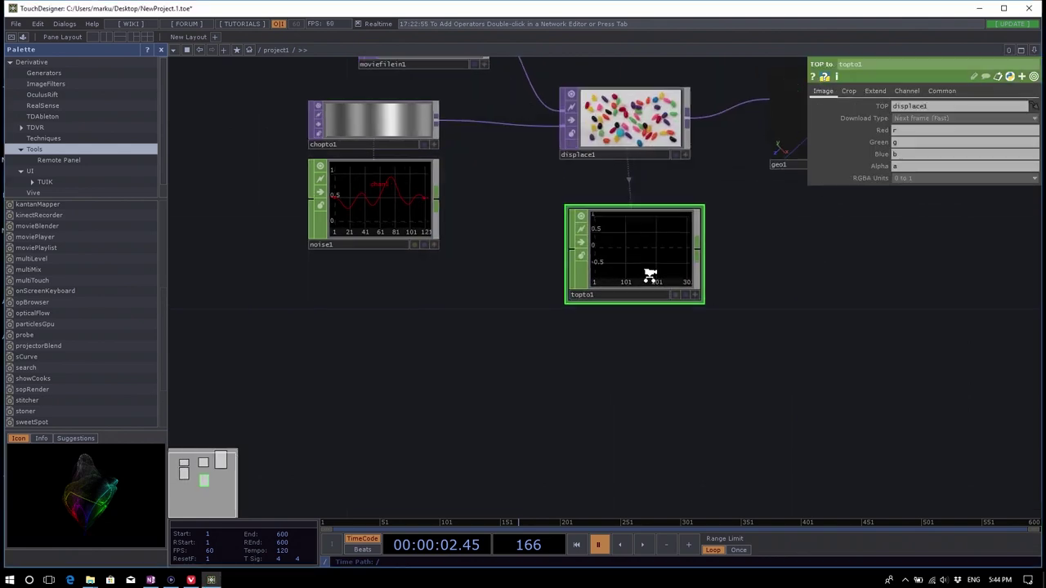
key("space")
scroll(739, 368, "up", 3)
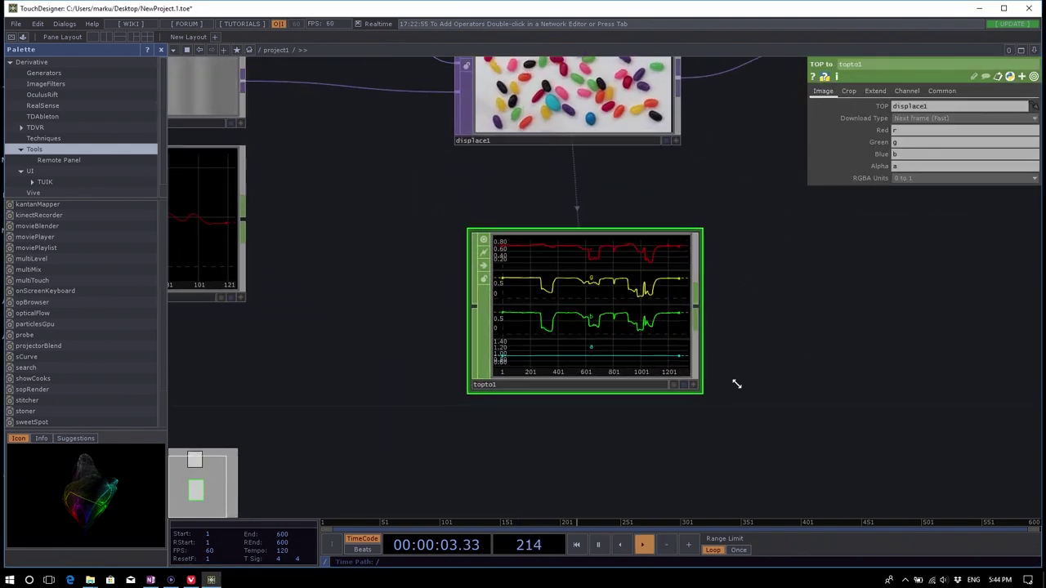
key("space")
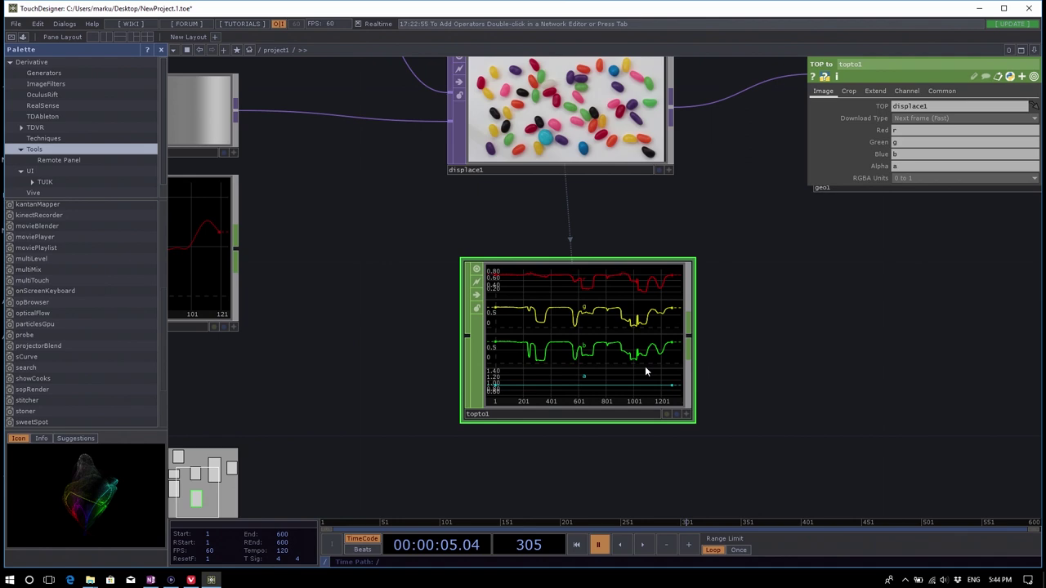
key("h")
scroll(441, 274, "up", 3)
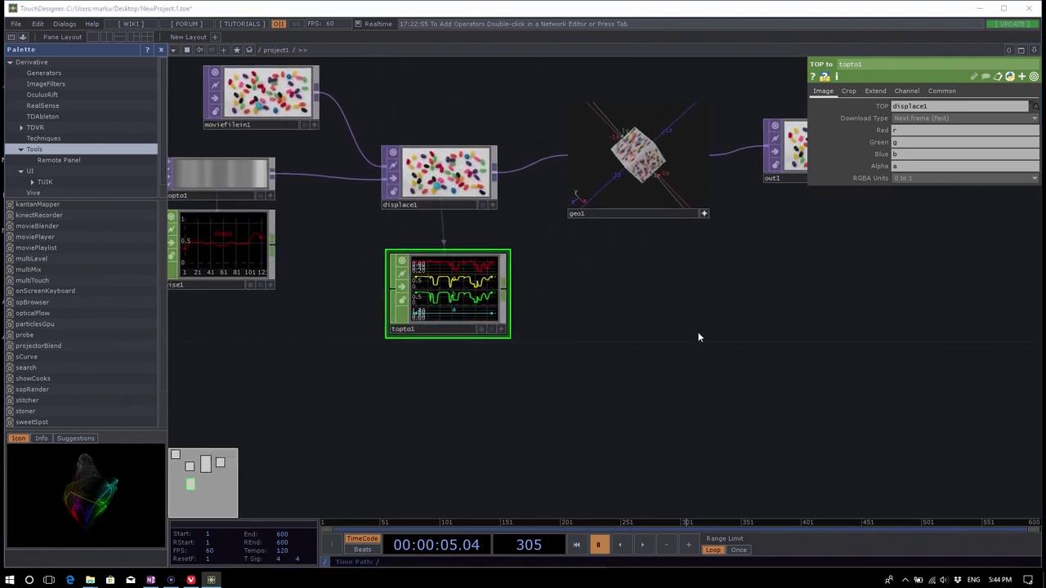
key("Tab")
Create a Circle SOP, circle1, via the 'ci' search and place it in the network.
left_click(604, 212)
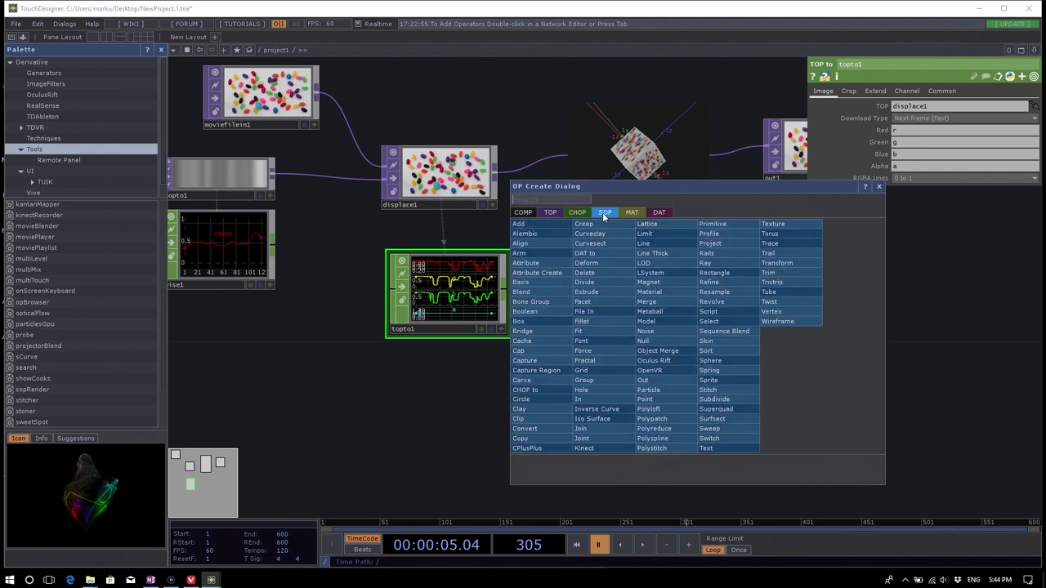
type("ci")
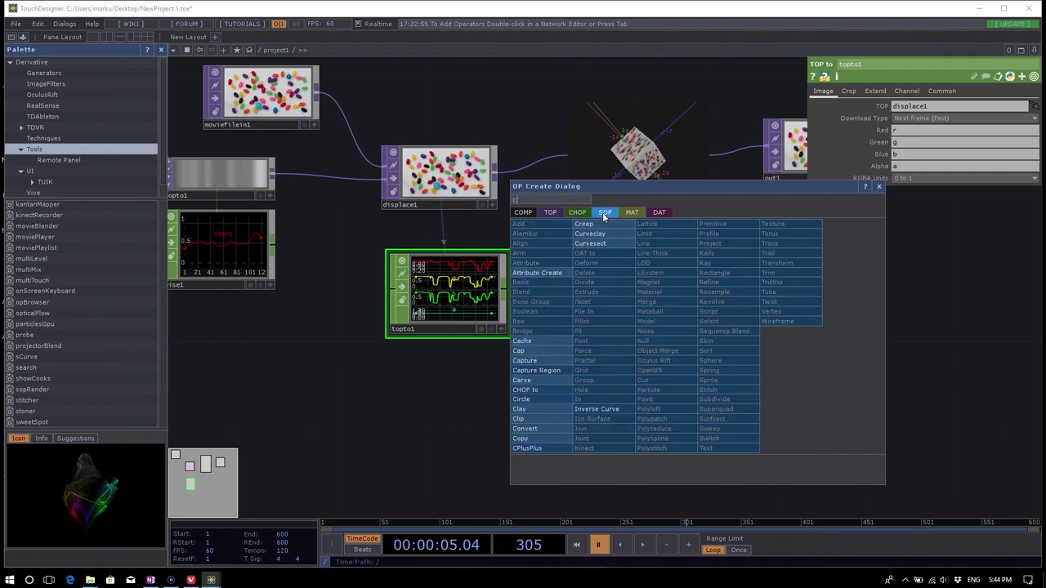
left_click(543, 400)
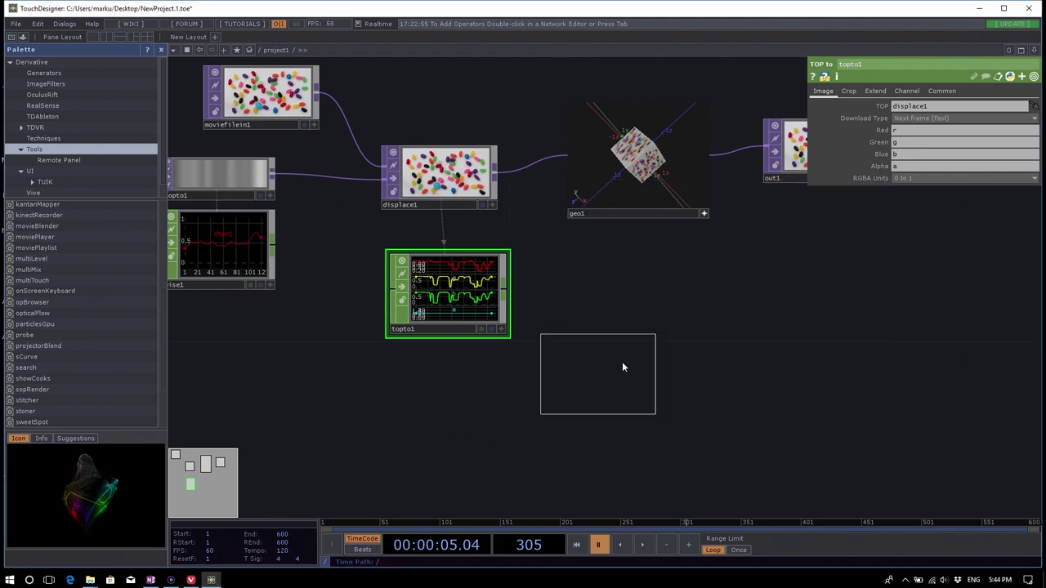
left_click(644, 342)
Enable point display in circle1's viewer Display Options and tilt the circle to see it in 3-D.
left_click_drag(799, 411, 648, 378)
scroll(659, 276, "up", 5)
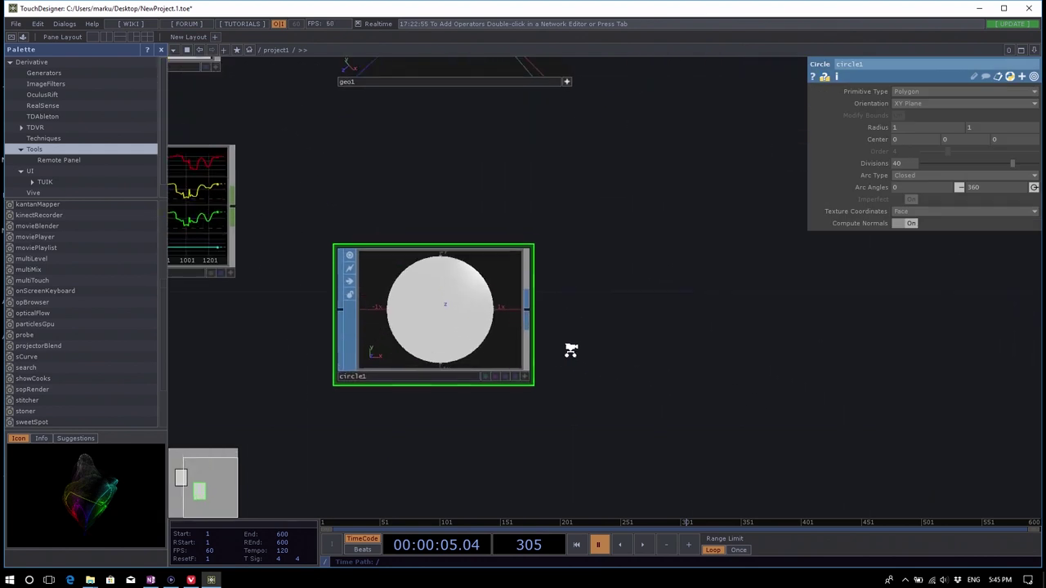
mouse_move(479, 322)
left_mouse_down()
mouse_move(459, 329)
mouse_move(472, 310)
mouse_move(483, 316)
left_mouse_up()
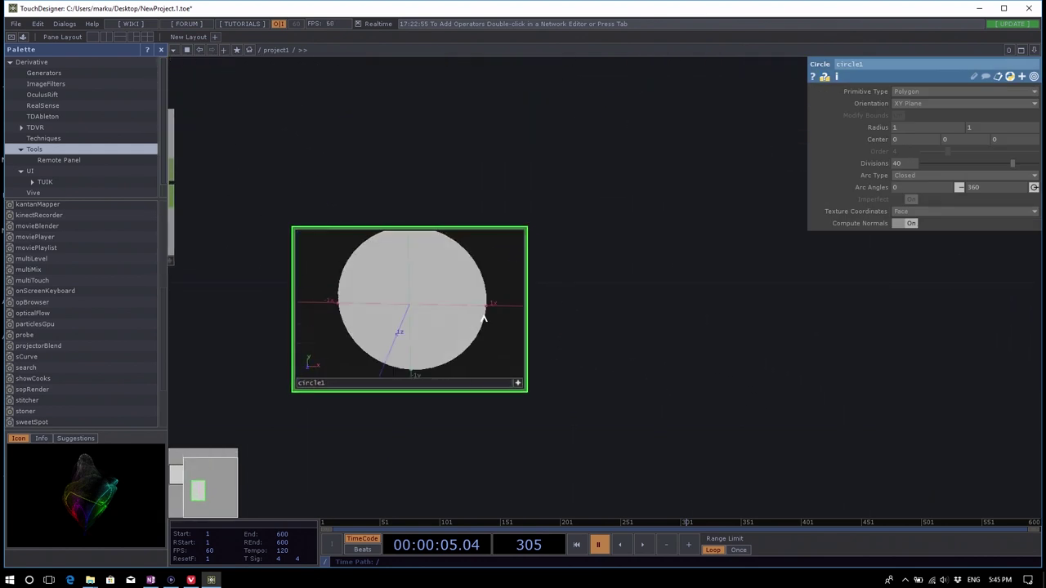
key("d")
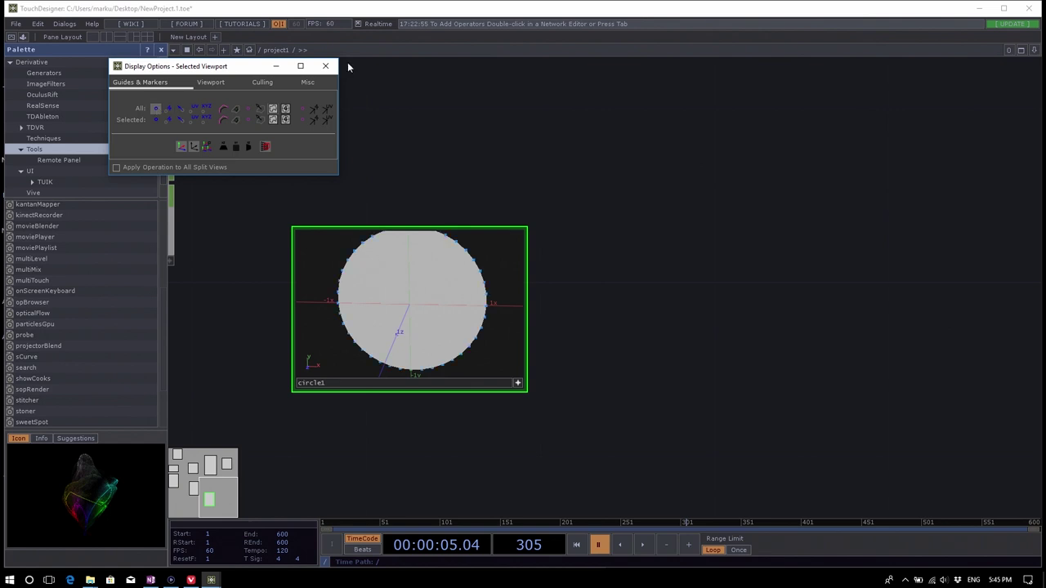
left_click(325, 66)
left_click_drag(502, 317, 606, 377)
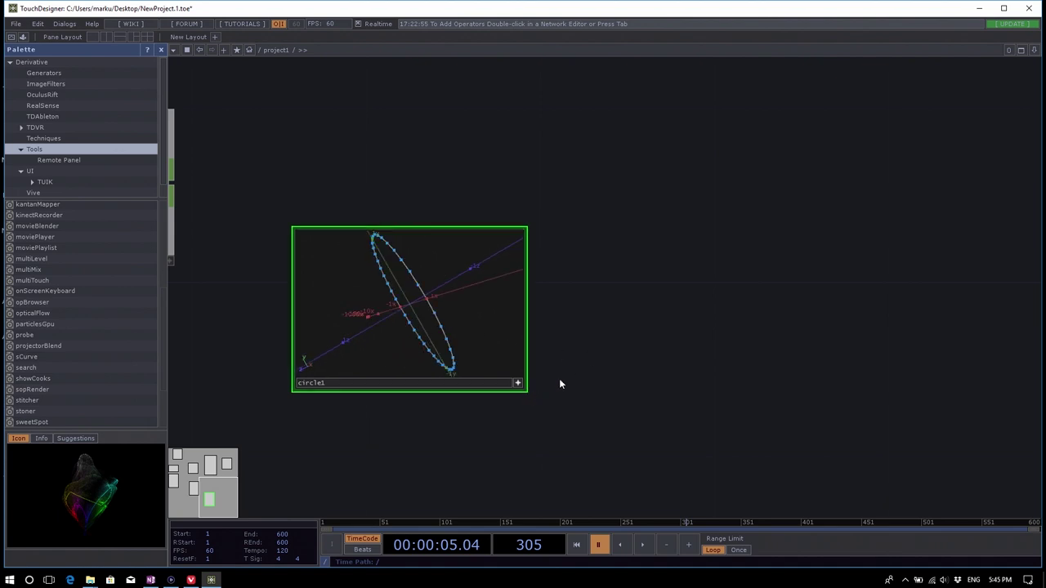
double_click(676, 330)
Create a SOP to CHOP node, sopto1, to the right of circle1.
left_click(556, 211)
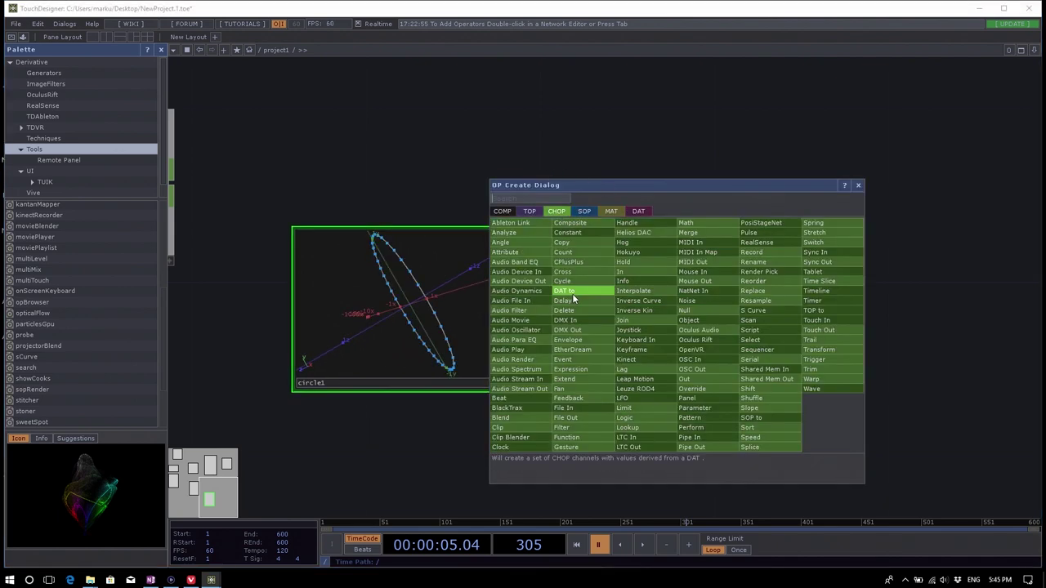
type("sop")
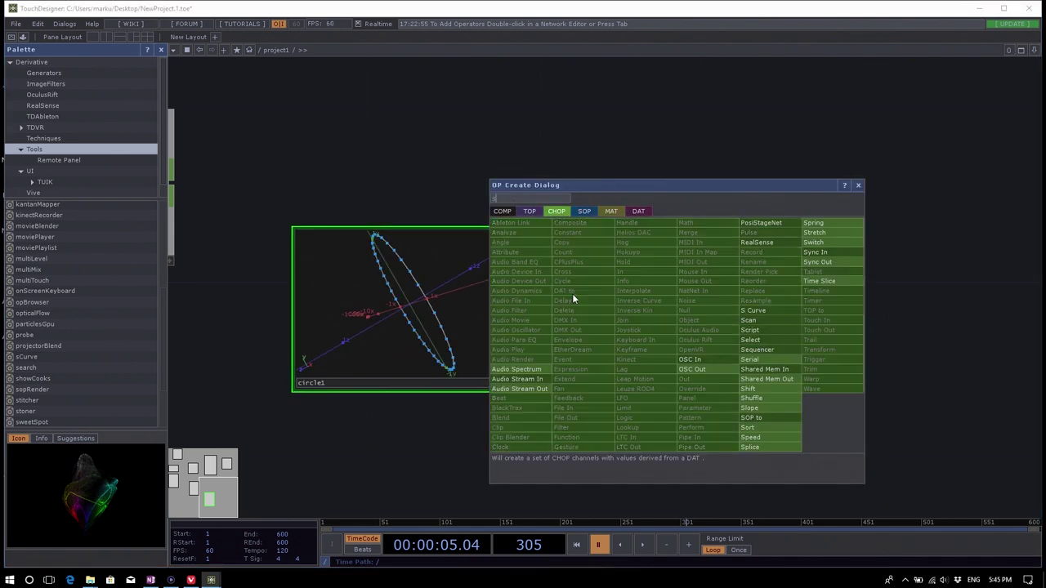
left_click(781, 421)
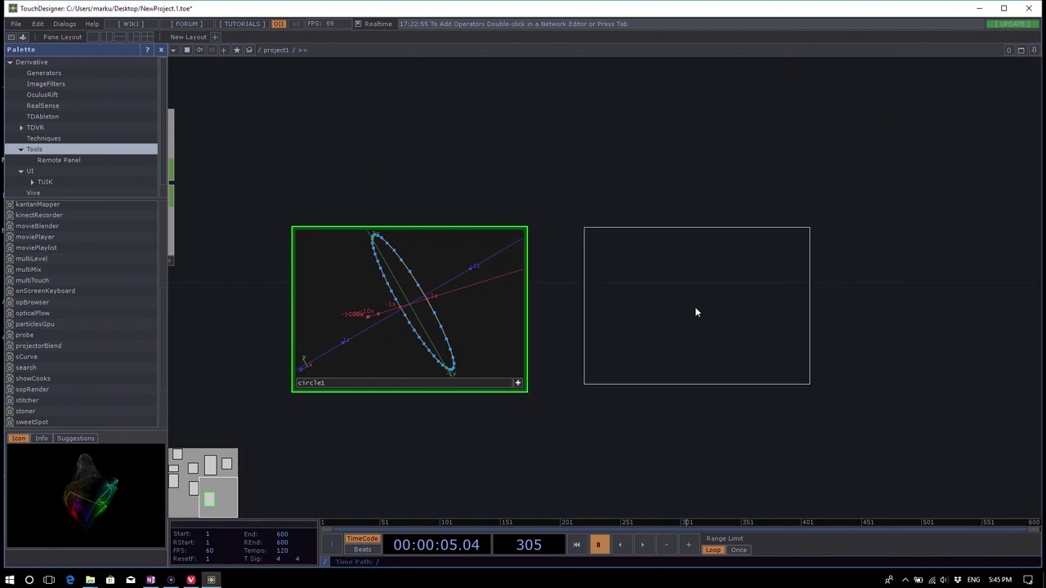
left_click(695, 309)
Drop circle1 onto sopto1 as its SOP so the points graph as tx, ty, tz.
left_click_drag(465, 386, 646, 328)
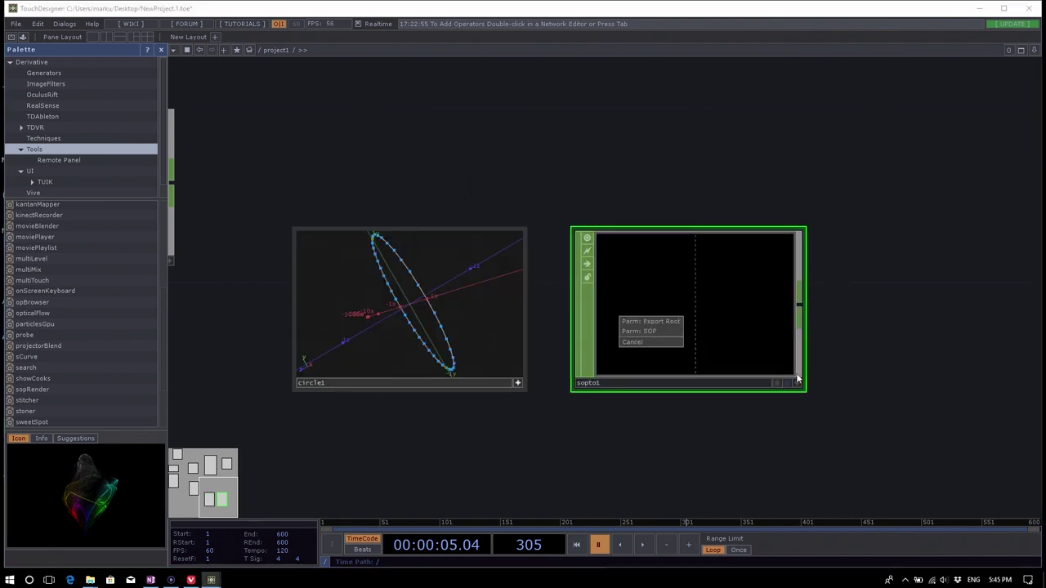
left_click(651, 331)
scroll(826, 348, "up", 3)
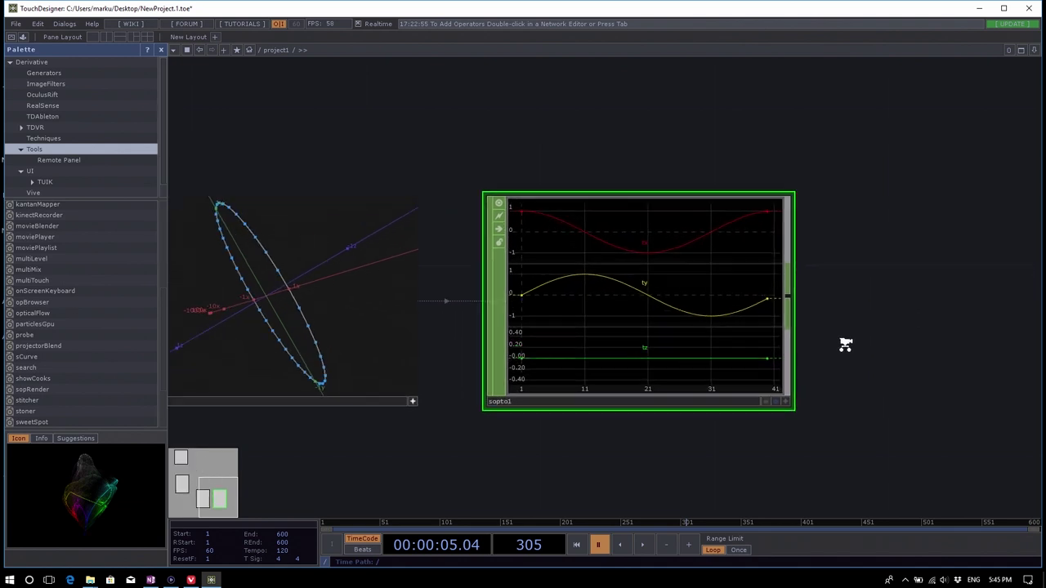
left_click_drag(845, 343, 917, 352)
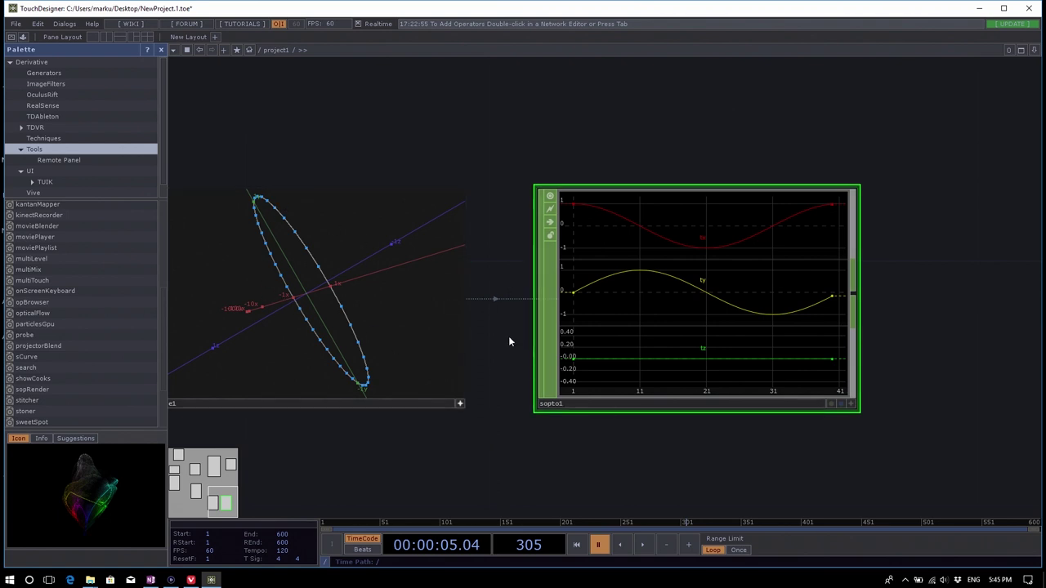
Create a Noise CHOP, noise2, and place it below sopto1.
scroll(436, 301, "down", 3)
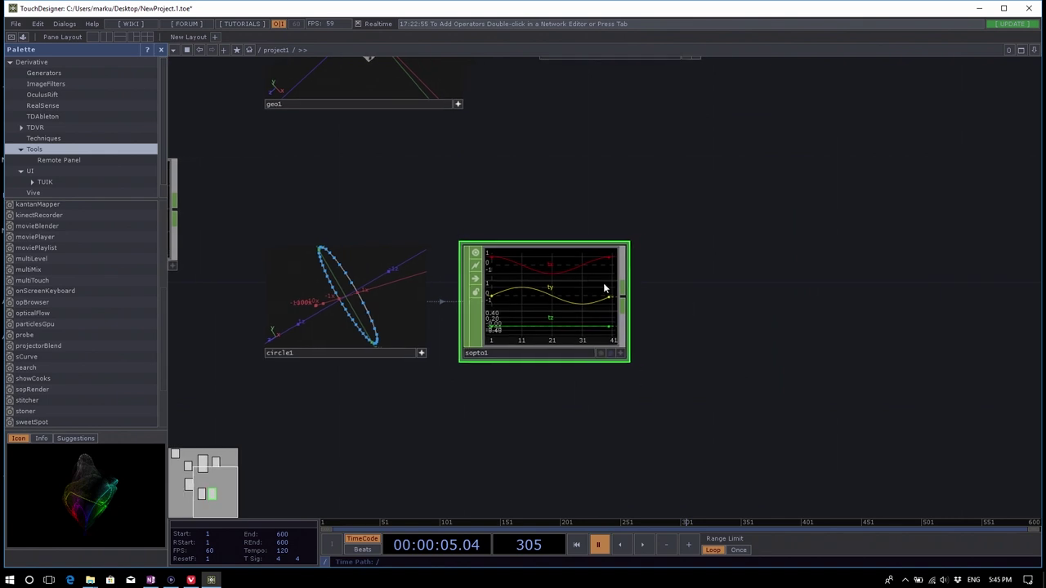
key("Tab")
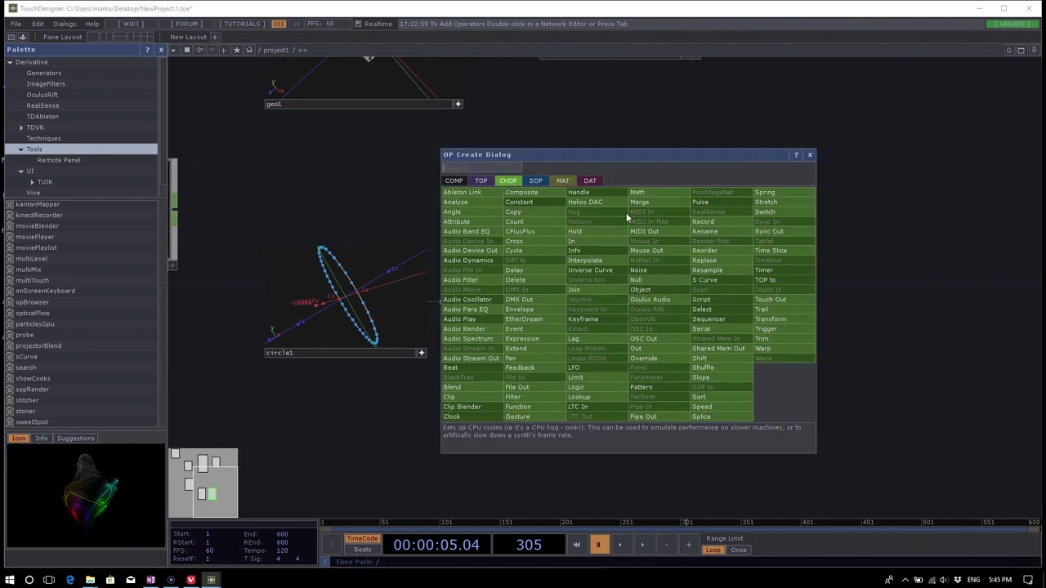
type("n")
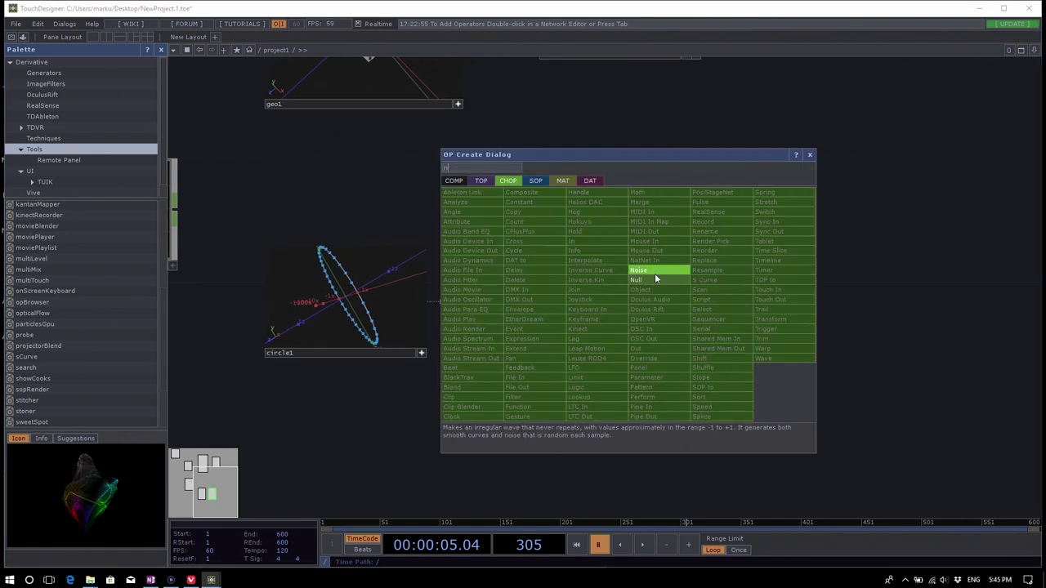
key("Return")
key("Tab")
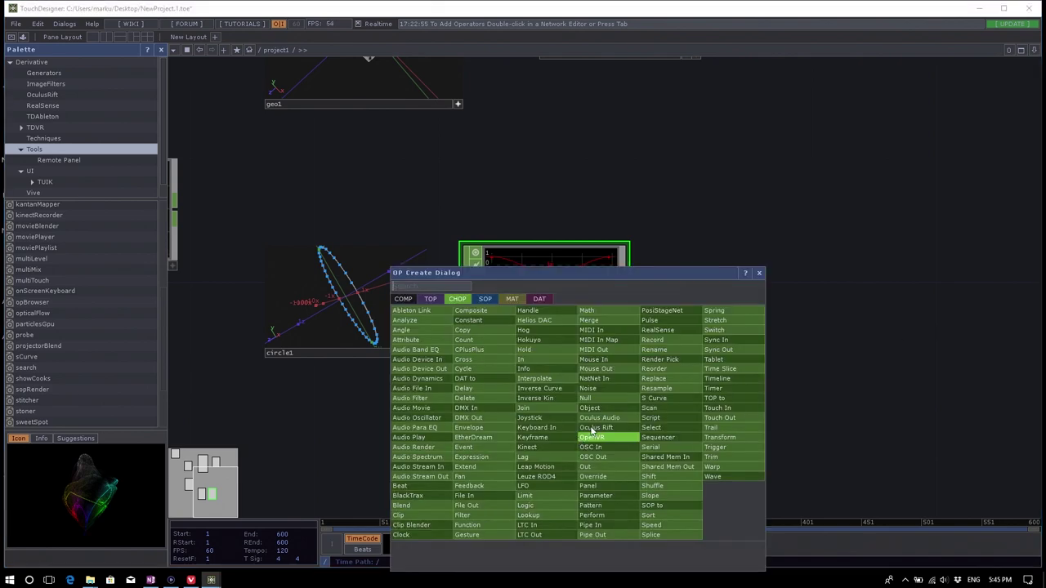
left_click(590, 388)
left_click(591, 443)
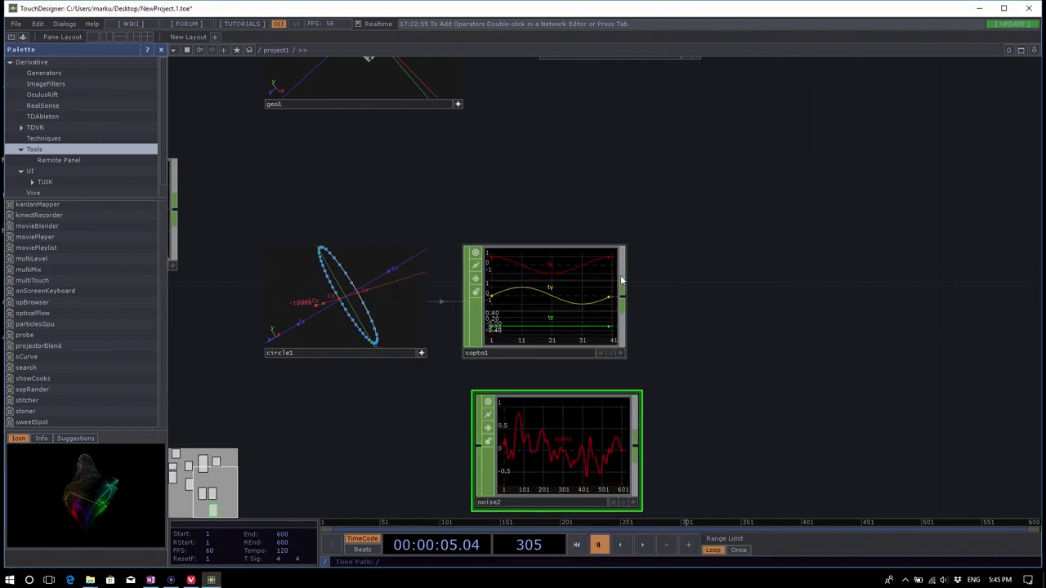
Add math1 after sopto1, wire noise2 as its second input, and set Combine CHOPs to Add.
right_click(623, 303)
type("m")
left_click(642, 192)
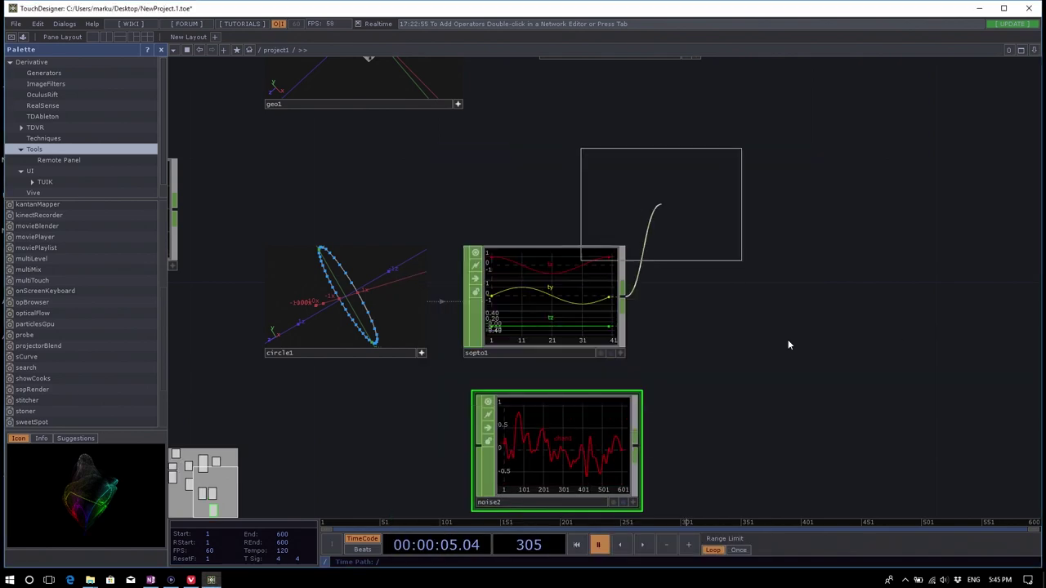
left_click(788, 339)
left_click_drag(636, 447, 714, 351)
left_click_drag(689, 440, 543, 398)
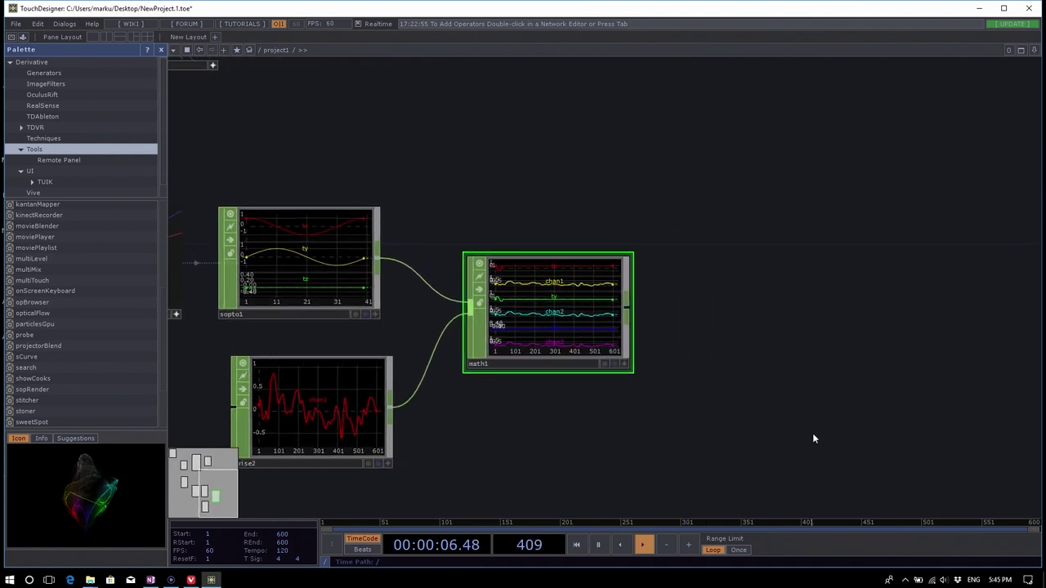
key("p")
left_click(907, 132)
left_click(911, 138)
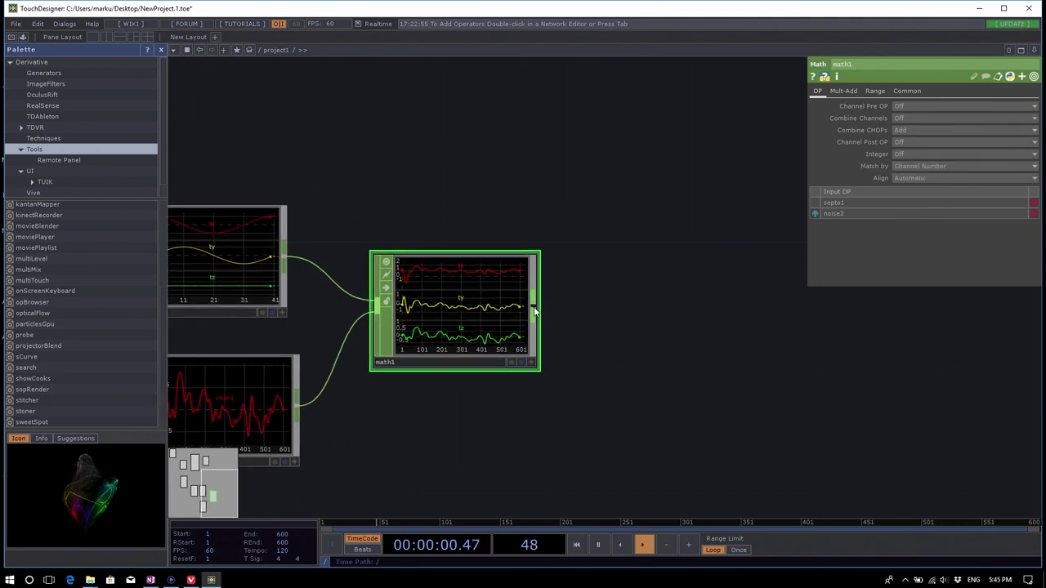
Chain a CHOP to SOP node, chopto2, off math1's output and place it to the right.
right_click(535, 311)
left_click(441, 187)
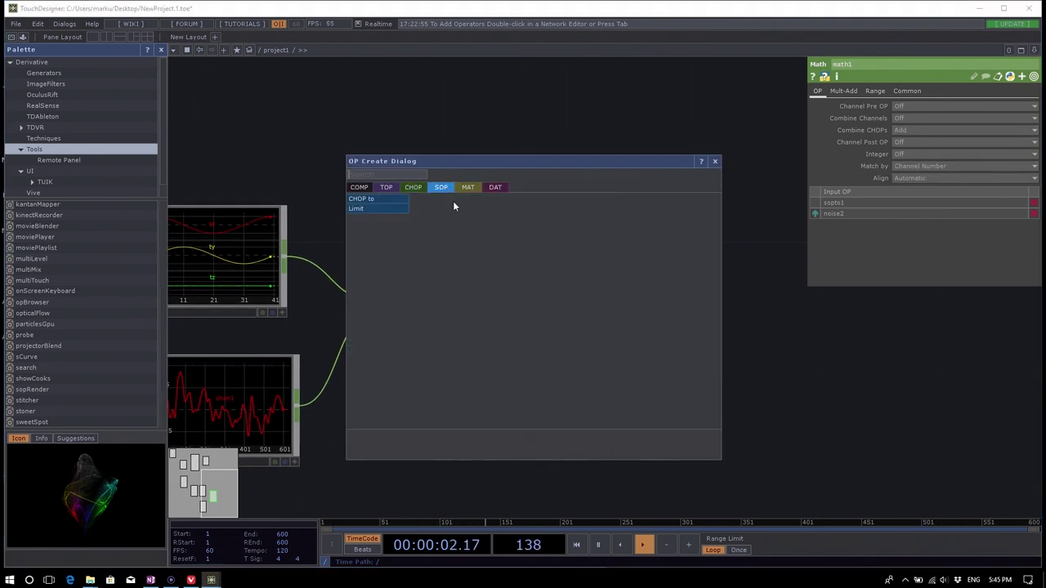
left_click(383, 198)
left_click(682, 282)
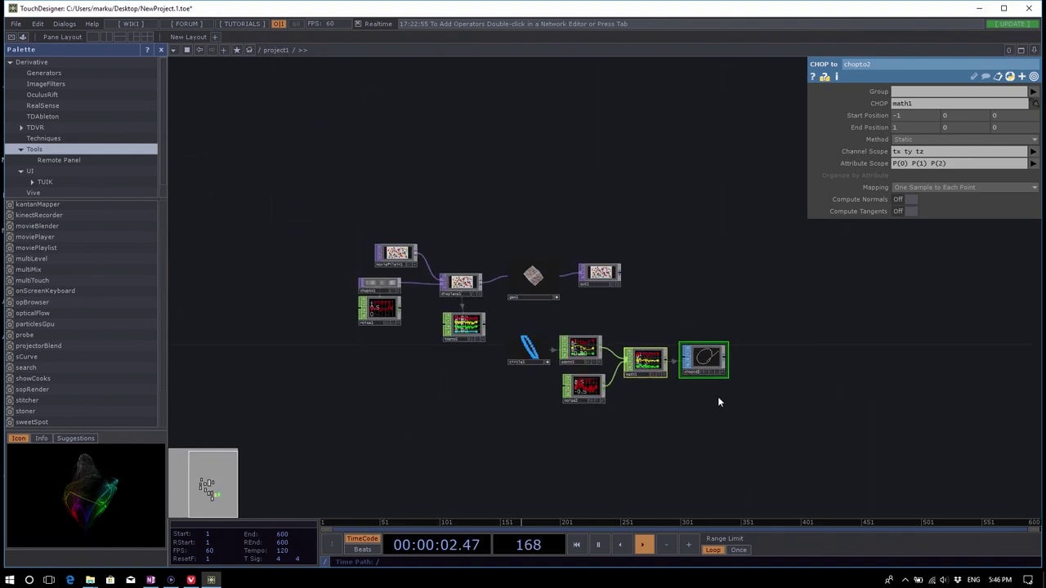
Move chopto1 beside the circle chain and temporarily feed sopto1's channels into it for inspection.
scroll(542, 374, "up", 5)
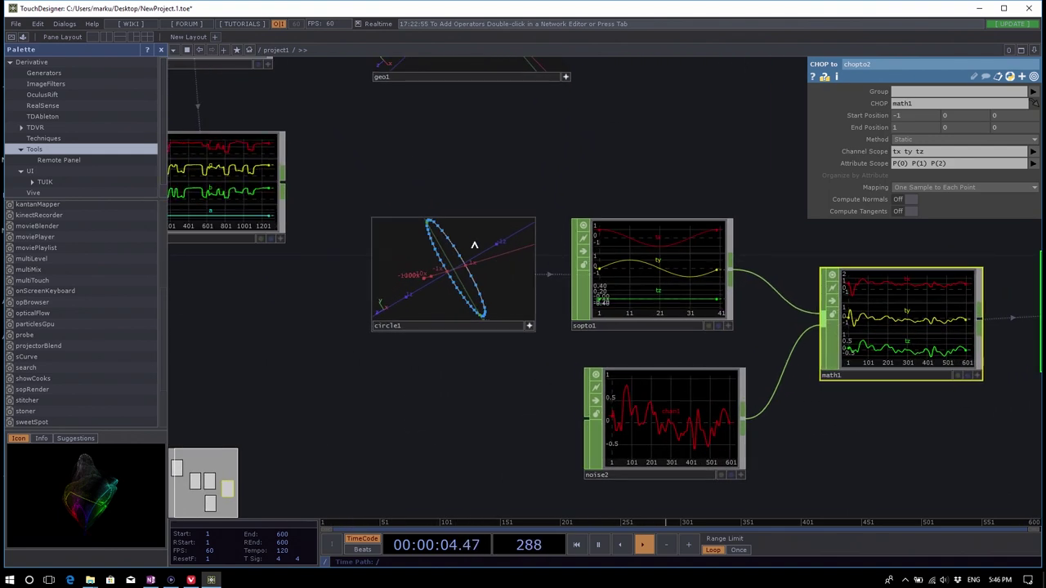
scroll(474, 450, "down", 3)
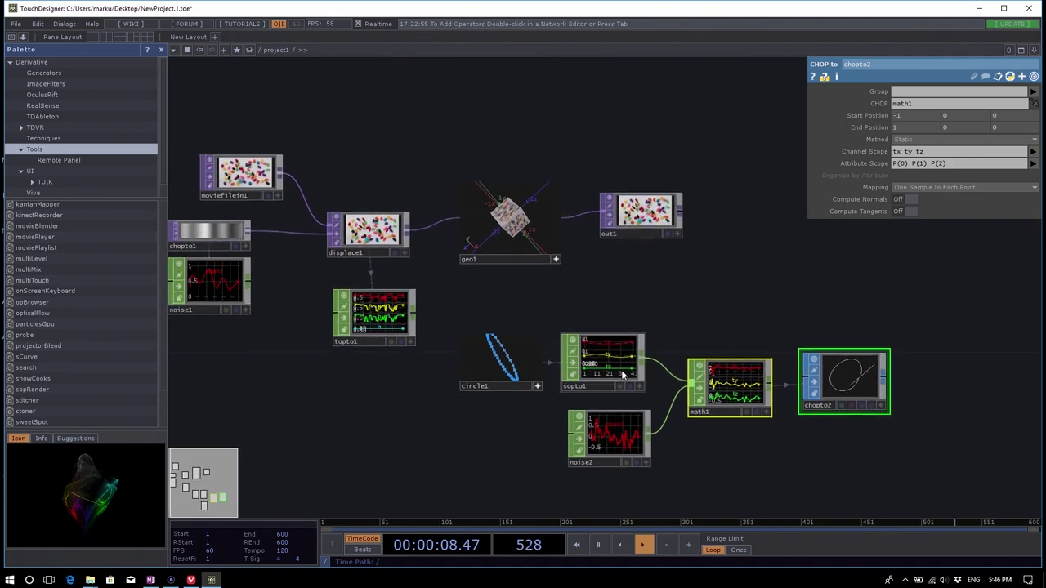
scroll(585, 366, "up", 3)
scroll(595, 366, "down", 3)
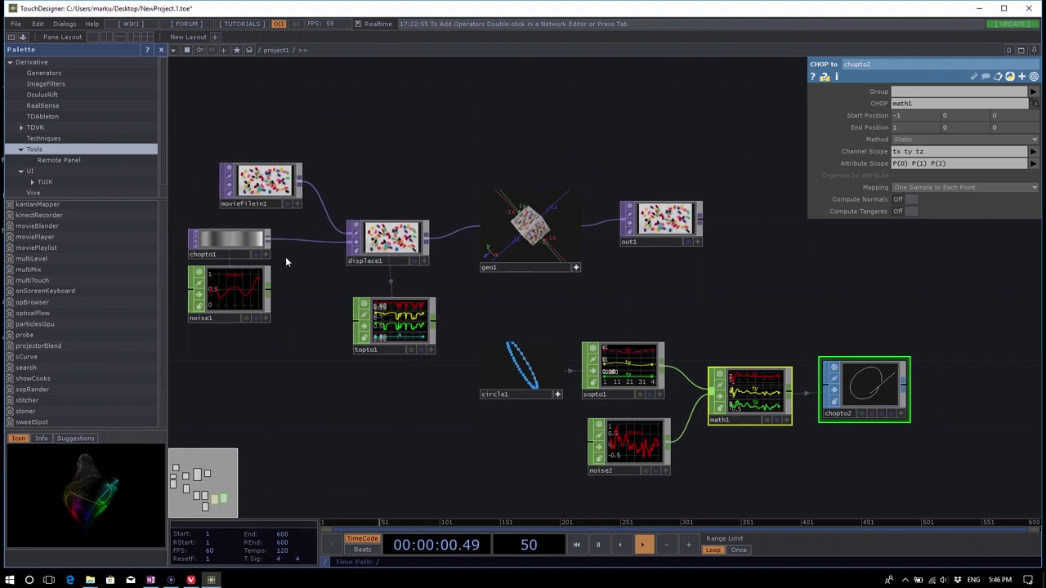
left_click_drag(270, 240, 696, 314)
left_click_drag(626, 375, 685, 315)
scroll(723, 325, "up", 3)
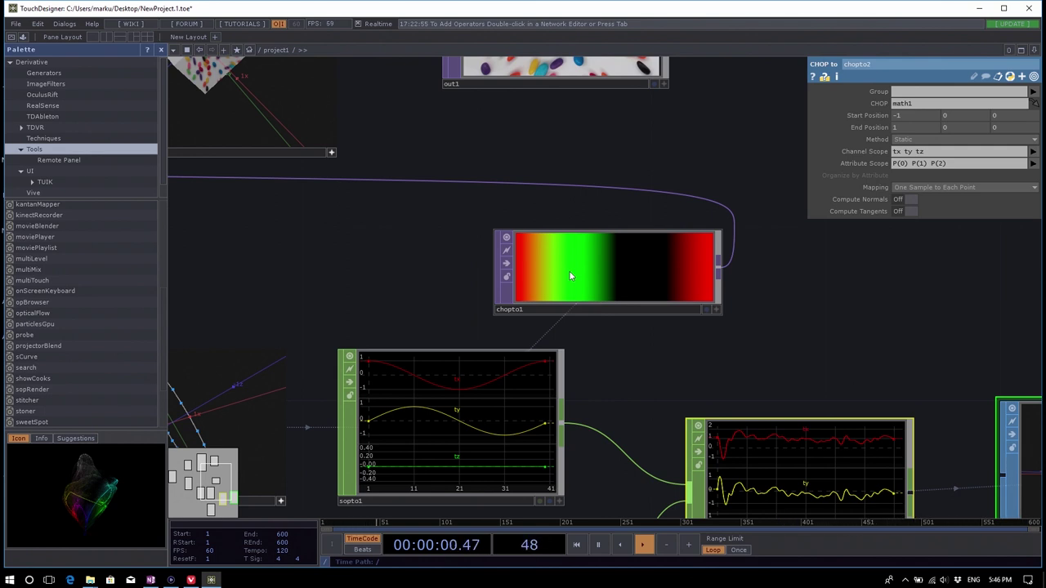
scroll(569, 271, "down", 6)
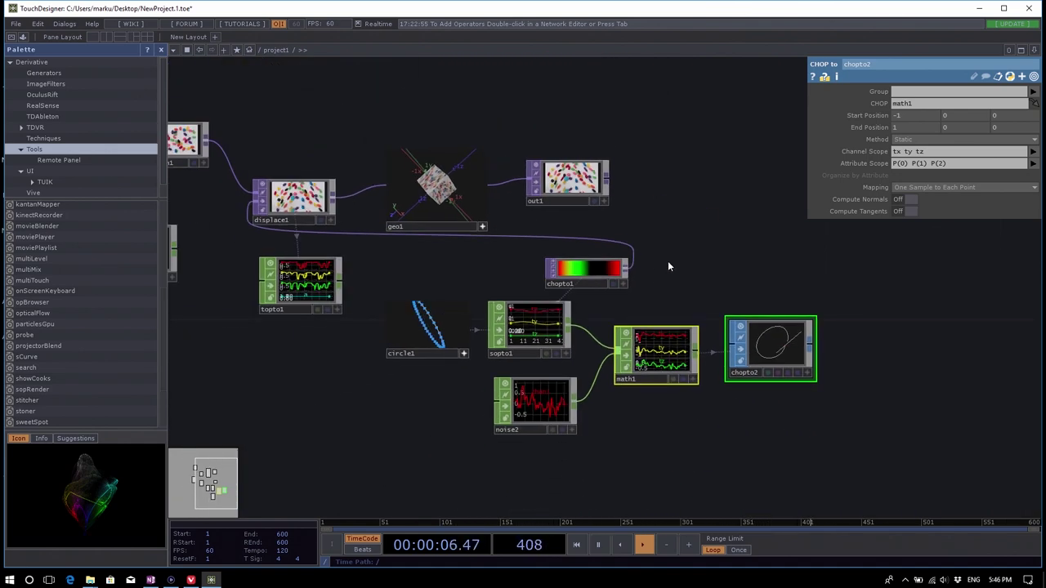
left_click_drag(699, 216, 734, 246)
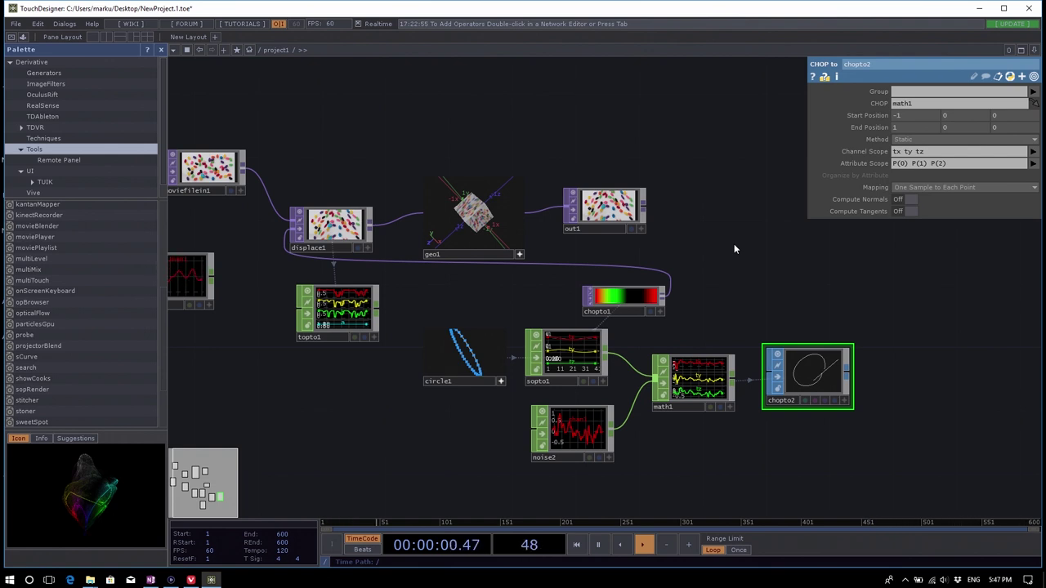
key("space")
key("space")
Move chopto1 back above noise1 and pause the timeline.
left_click_drag(713, 260, 775, 261)
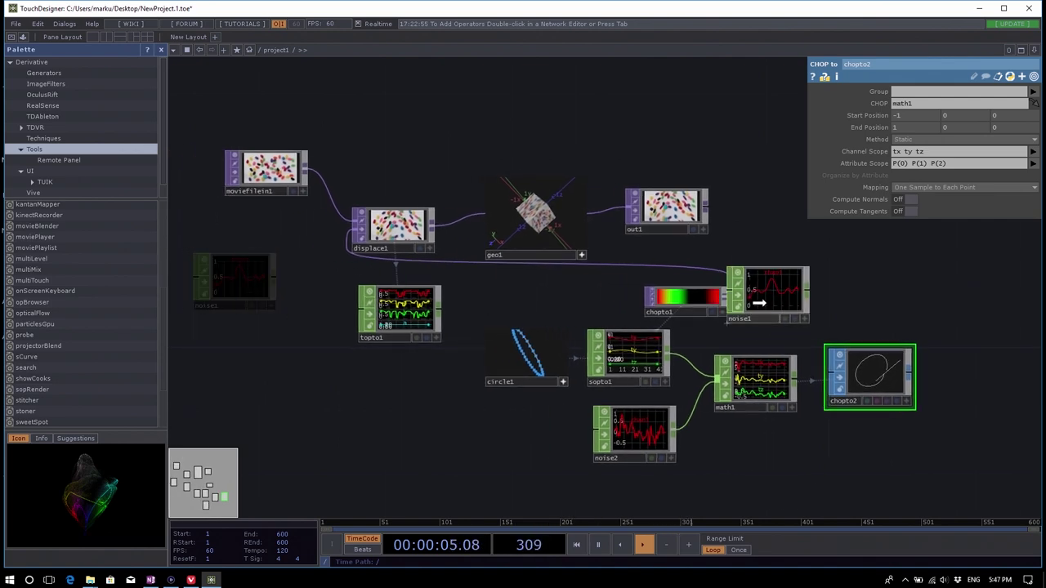
left_click_drag(695, 300, 237, 219)
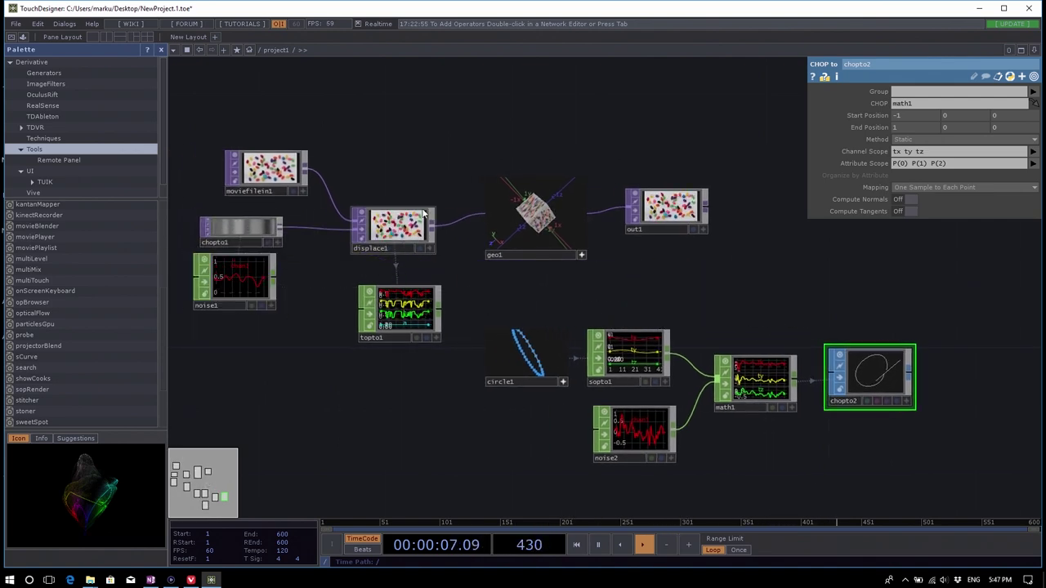
scroll(377, 251, "up", 8)
key("space")
scroll(625, 356, "down", 5)
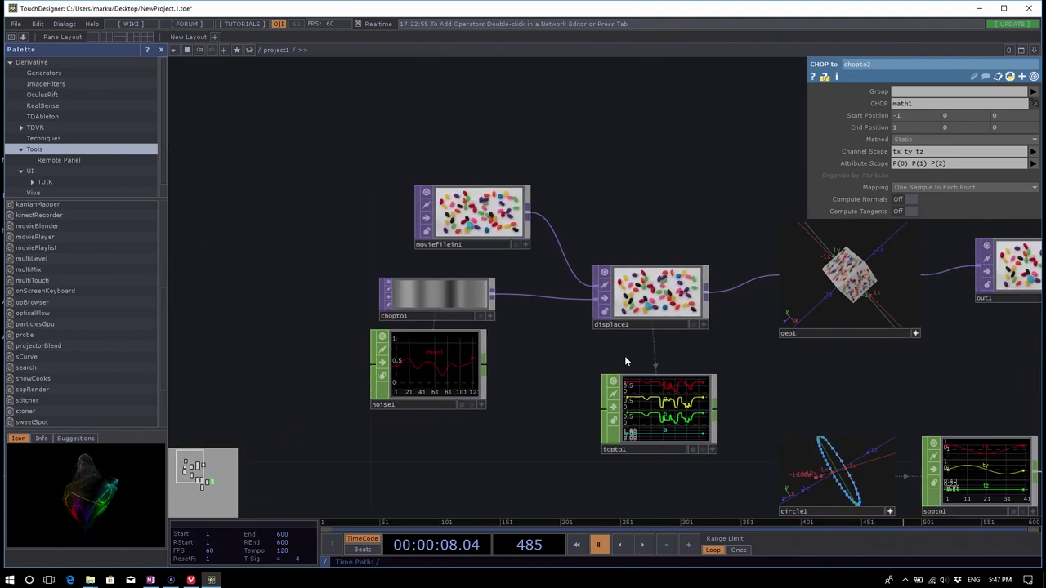
scroll(563, 375, "up", 2)
left_click_drag(563, 371, 520, 363)
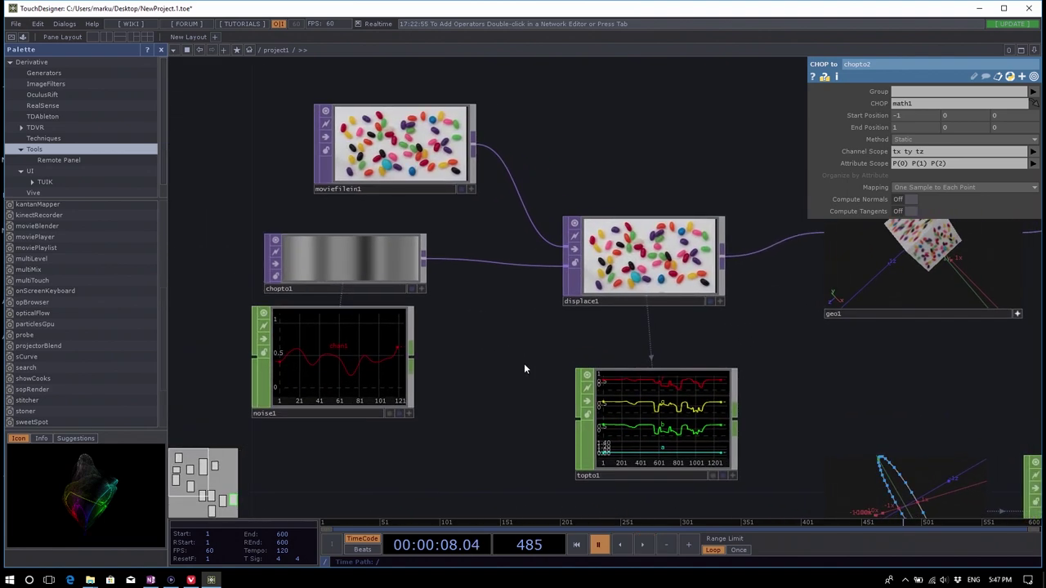
key("space")
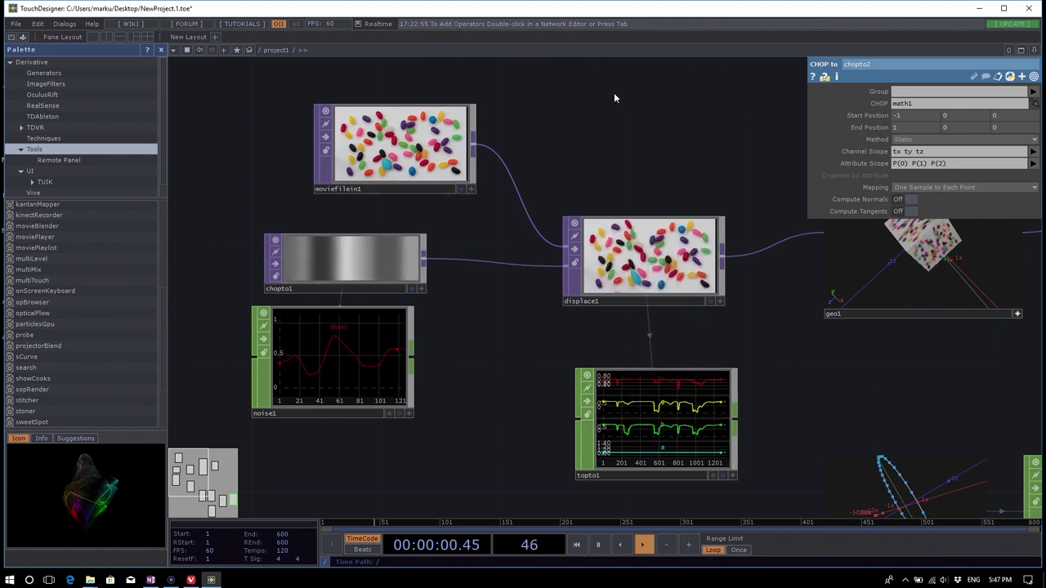
key("space")
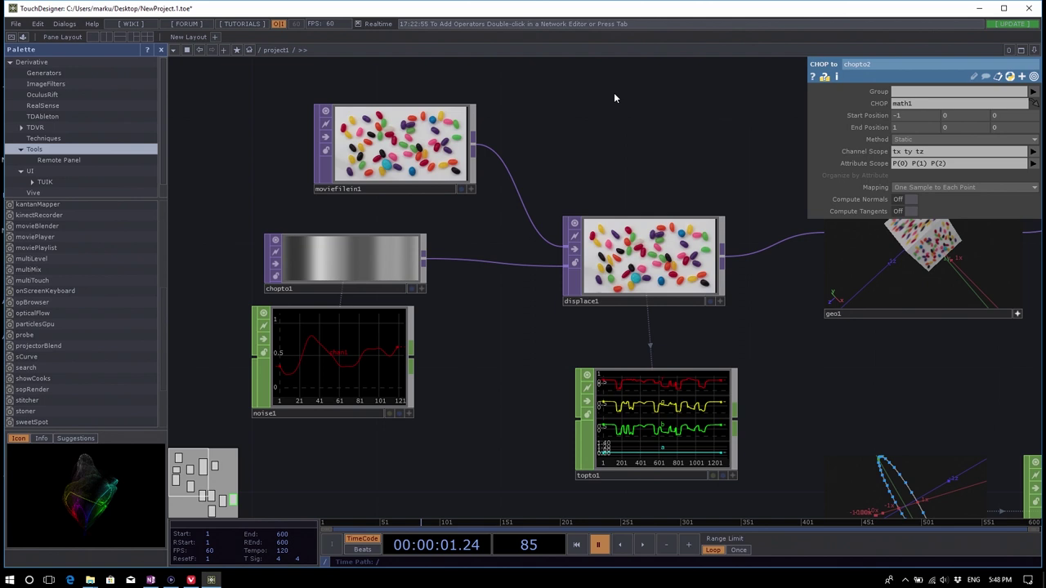
left_click(278, 24)
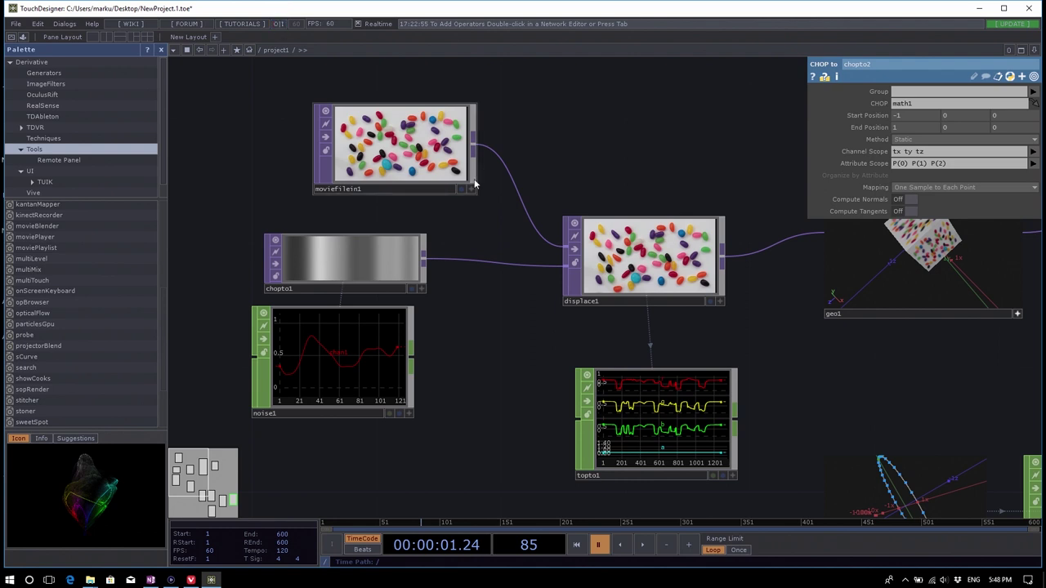
left_click(276, 25)
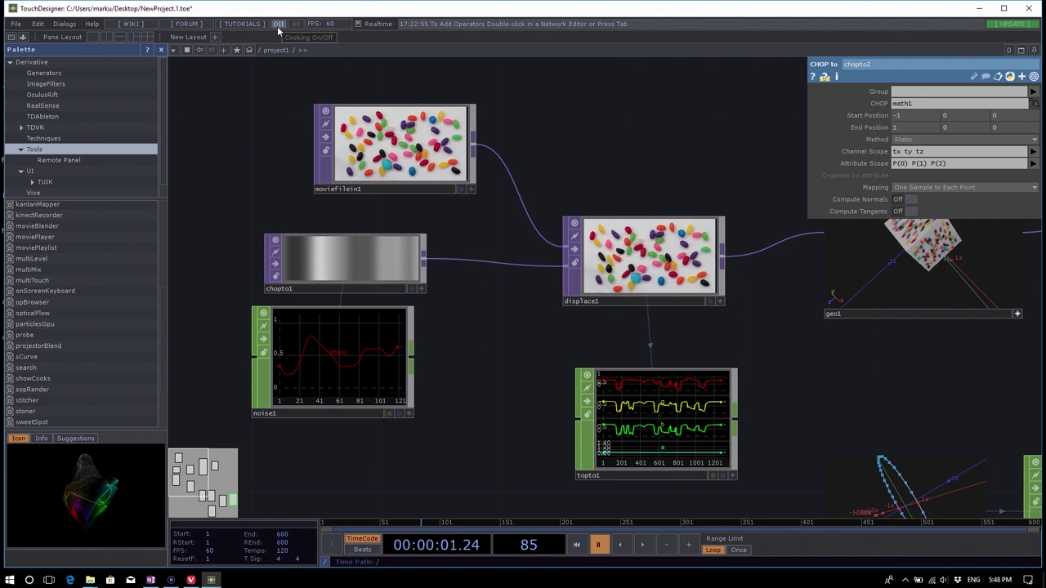
left_click(278, 26)
left_click(277, 25)
left_click(277, 24)
left_click_drag(547, 120, 537, 124)
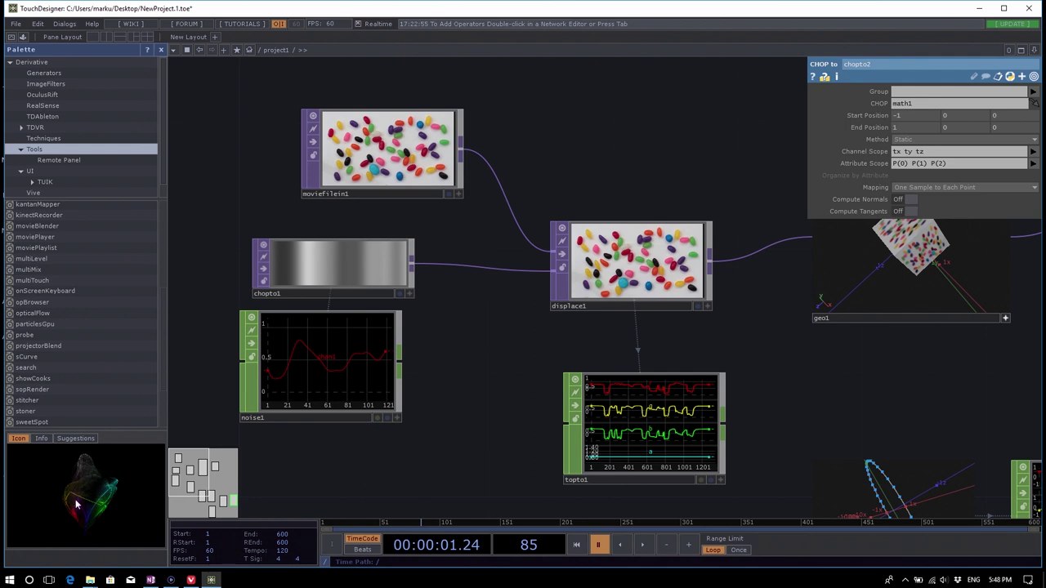
left_click(227, 555)
key("Return")
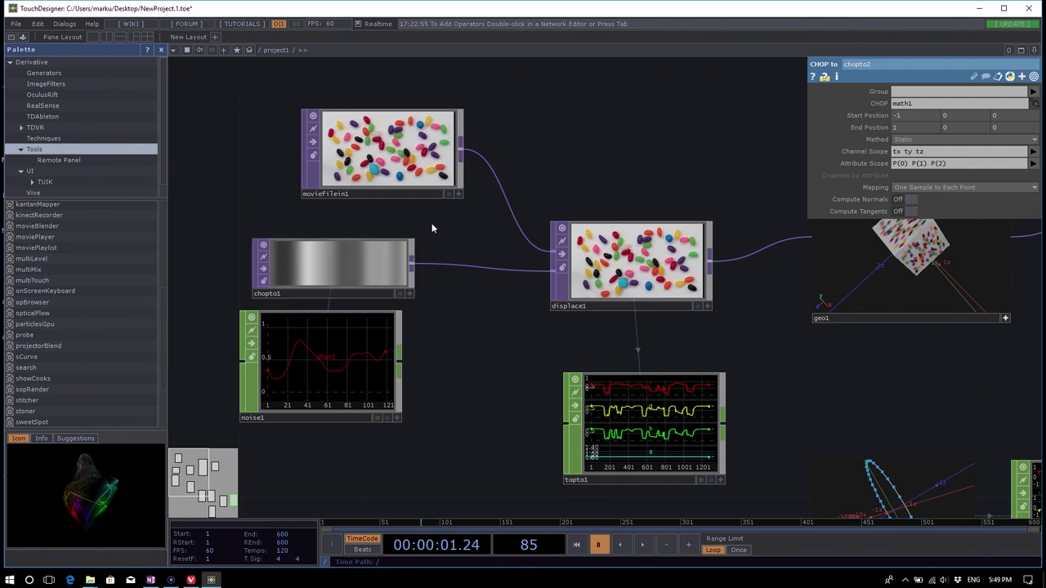
Open Dialogs > Performance Monitor and analyze one frame's cook times, a 27.305 ms total.
scroll(429, 245, "down", 7)
left_click_drag(447, 279, 444, 213)
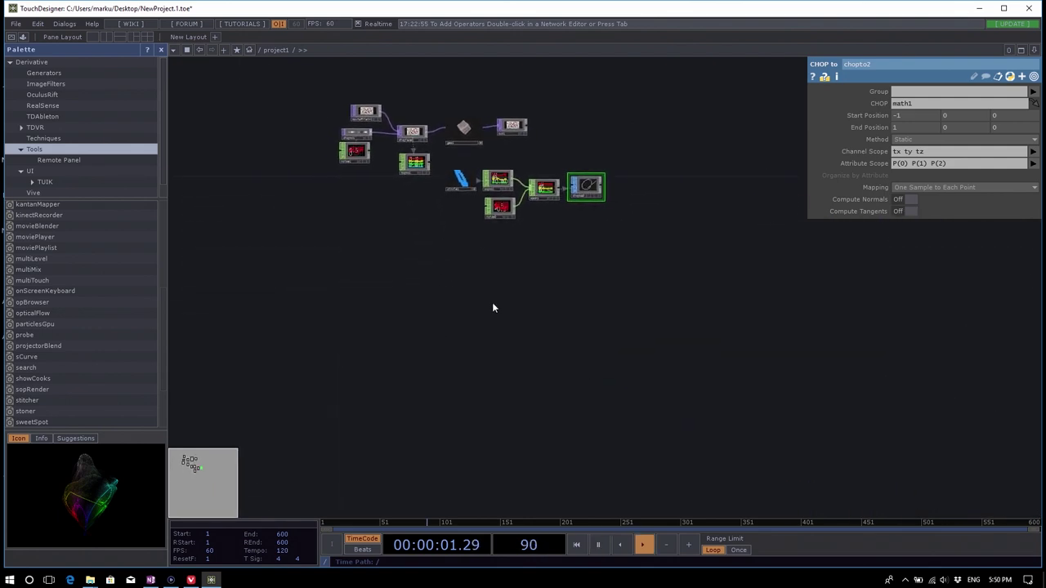
left_click_drag(447, 294, 449, 301)
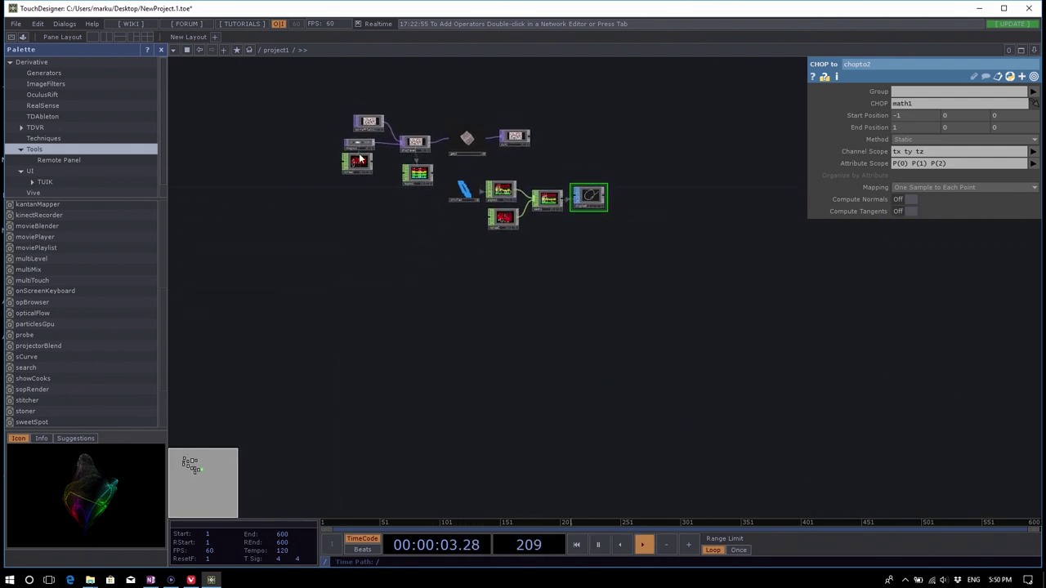
left_click(66, 24)
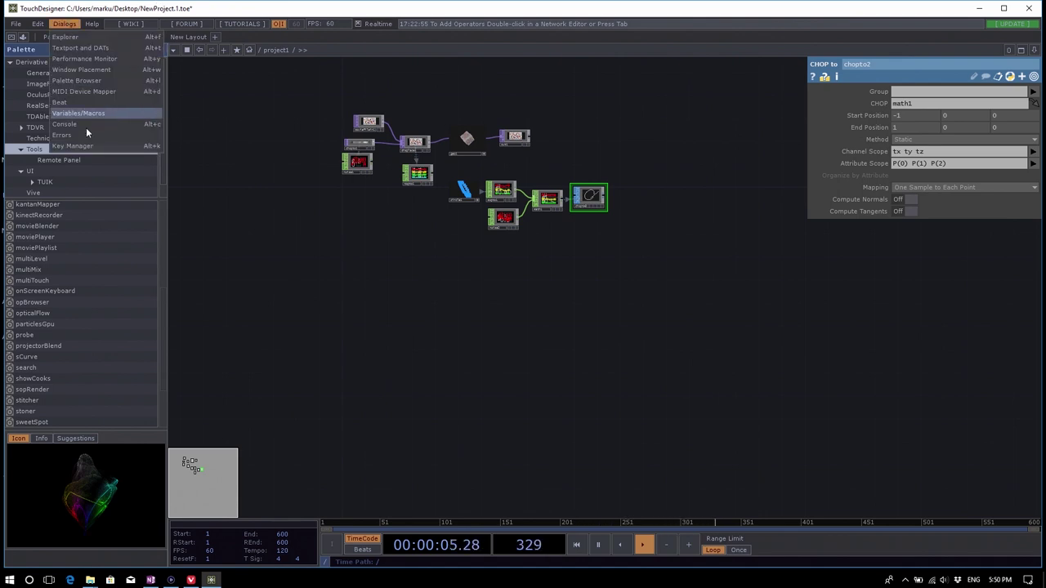
left_click(105, 59)
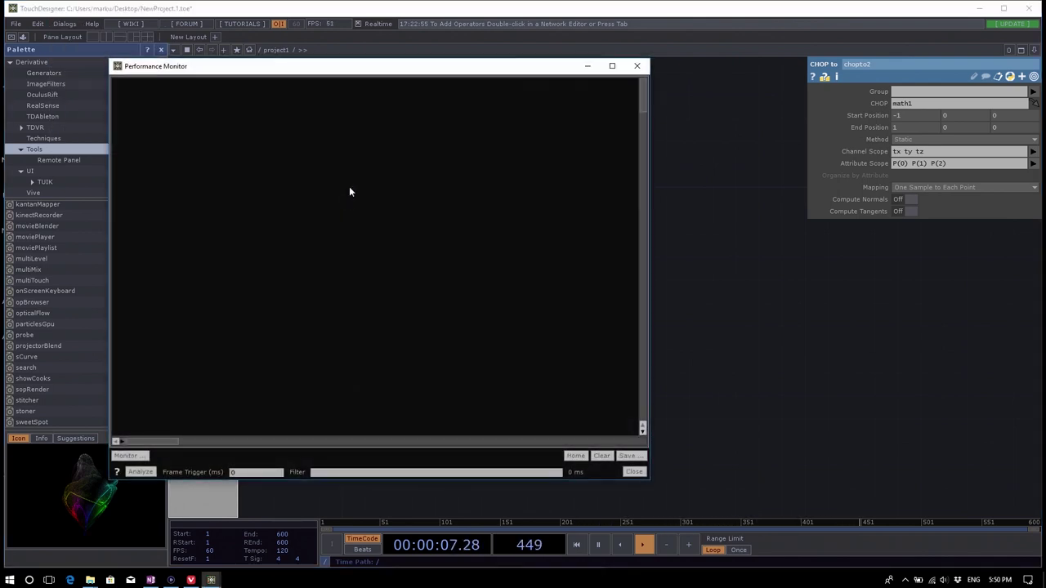
left_click(638, 66)
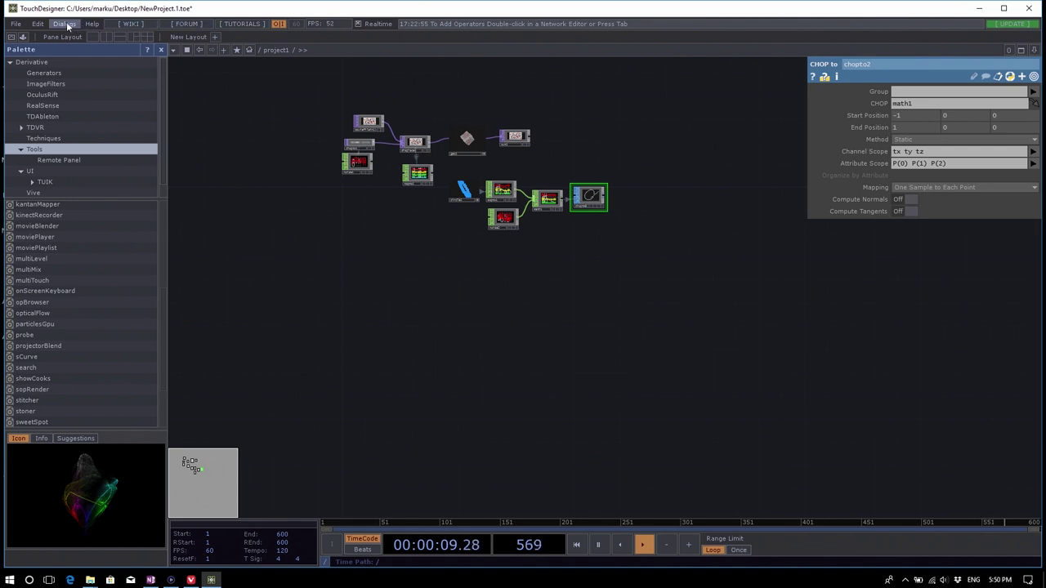
left_click(65, 24)
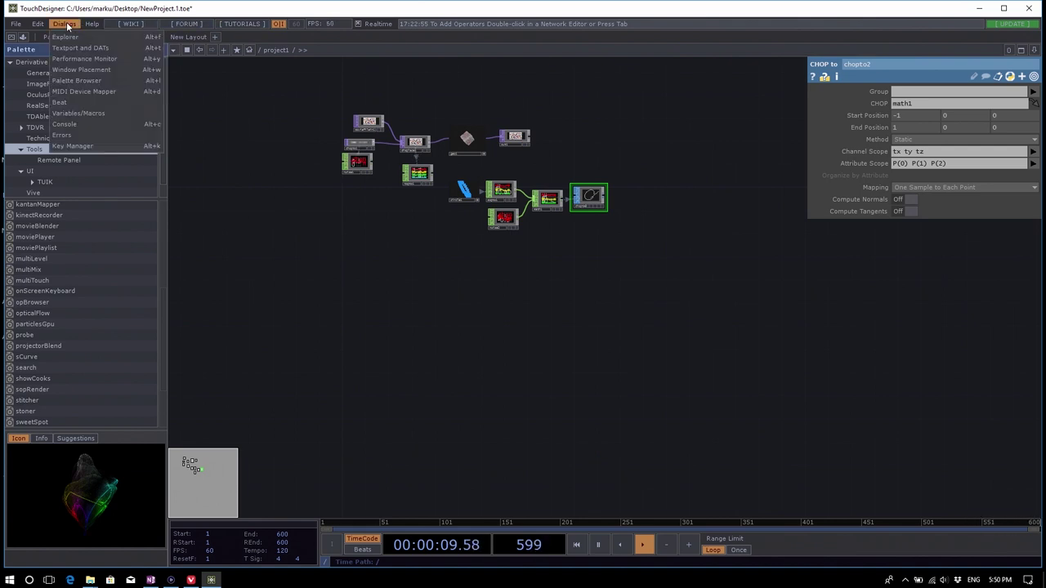
left_click(111, 58)
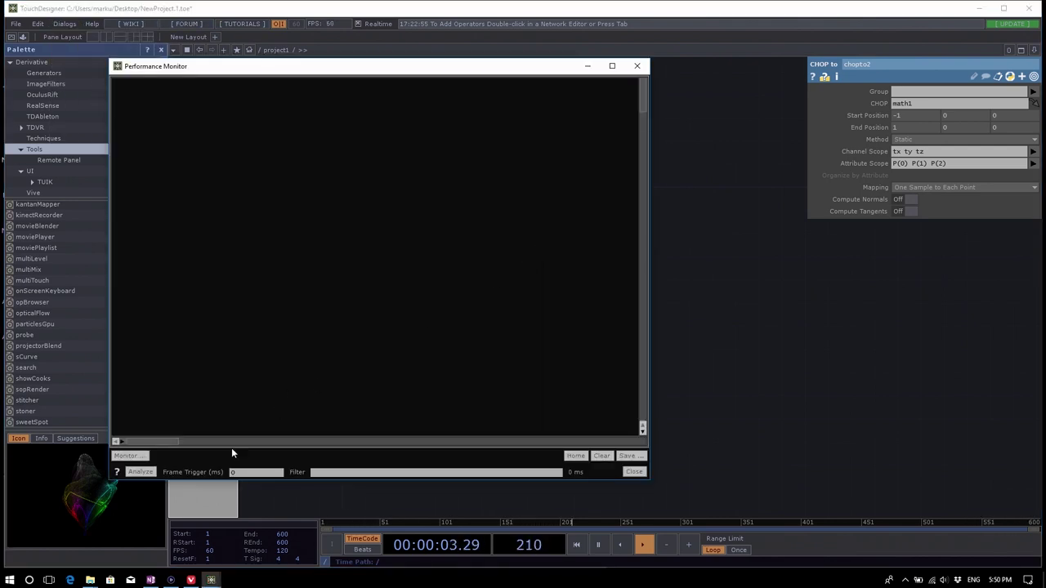
left_click(140, 472)
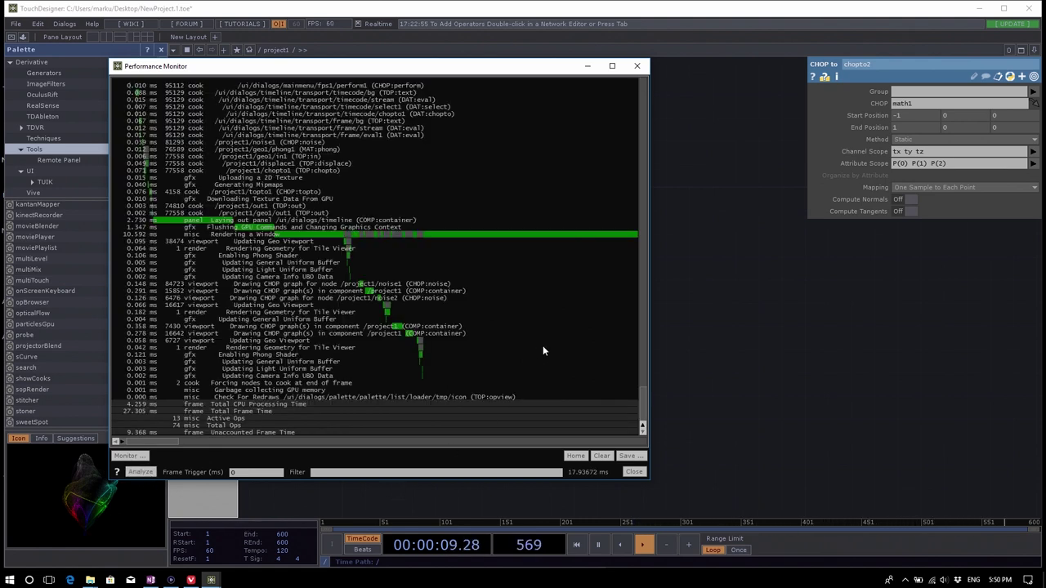
scroll(541, 349, "up", 10)
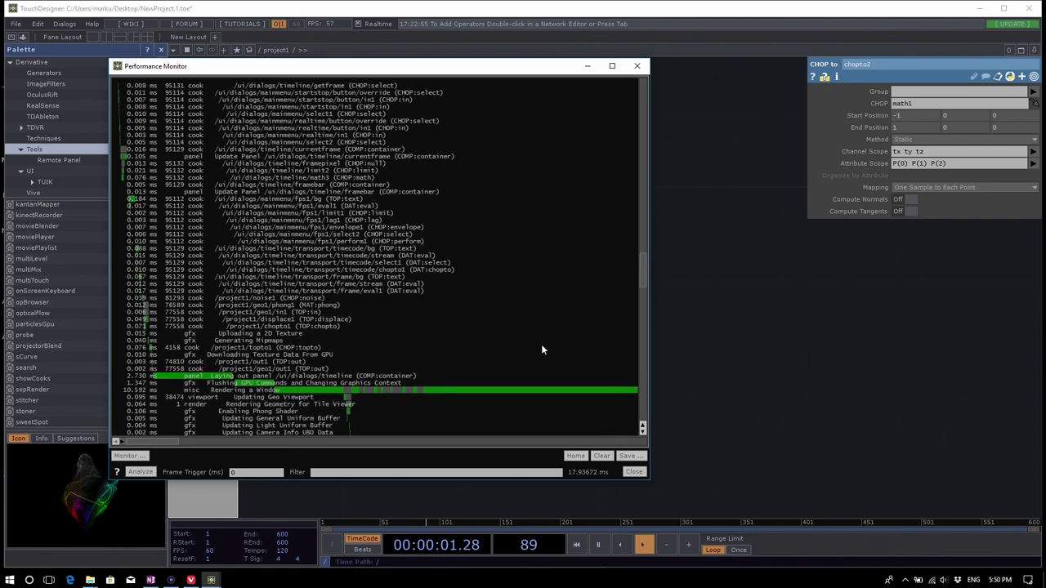
scroll(540, 349, "up", 7)
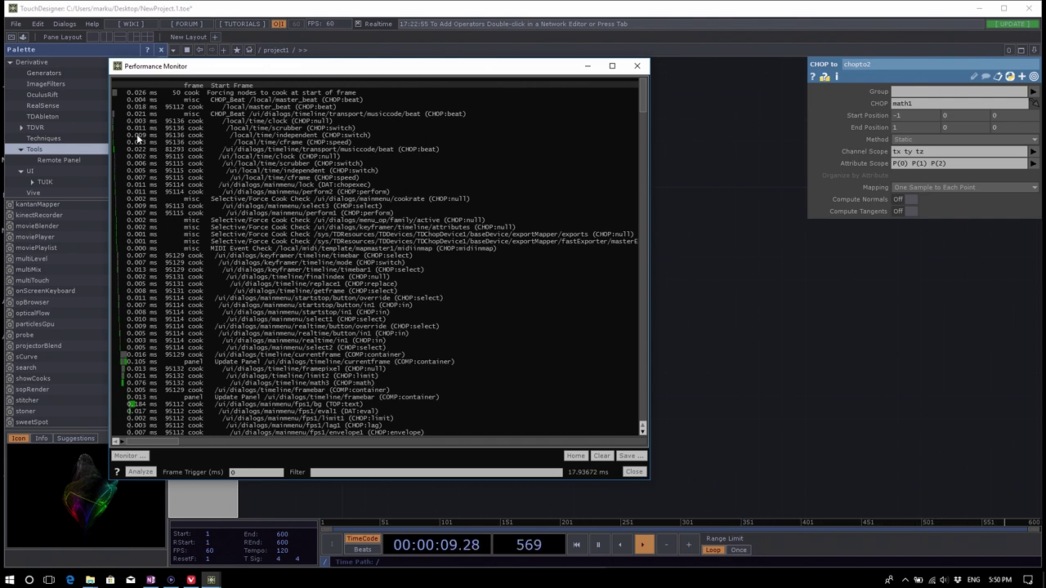
scroll(137, 139, "down", 4)
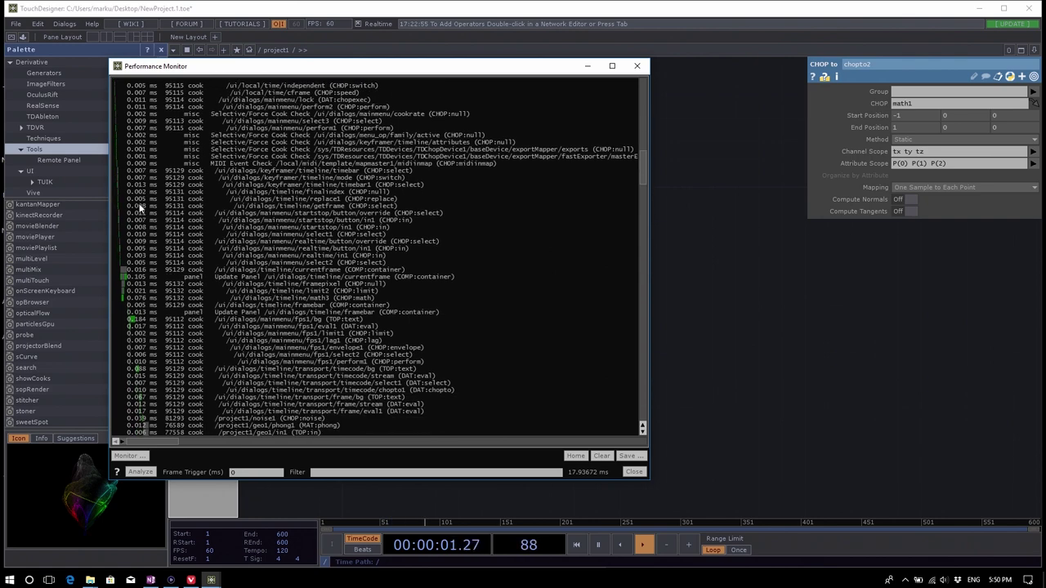
scroll(134, 260, "down", 2)
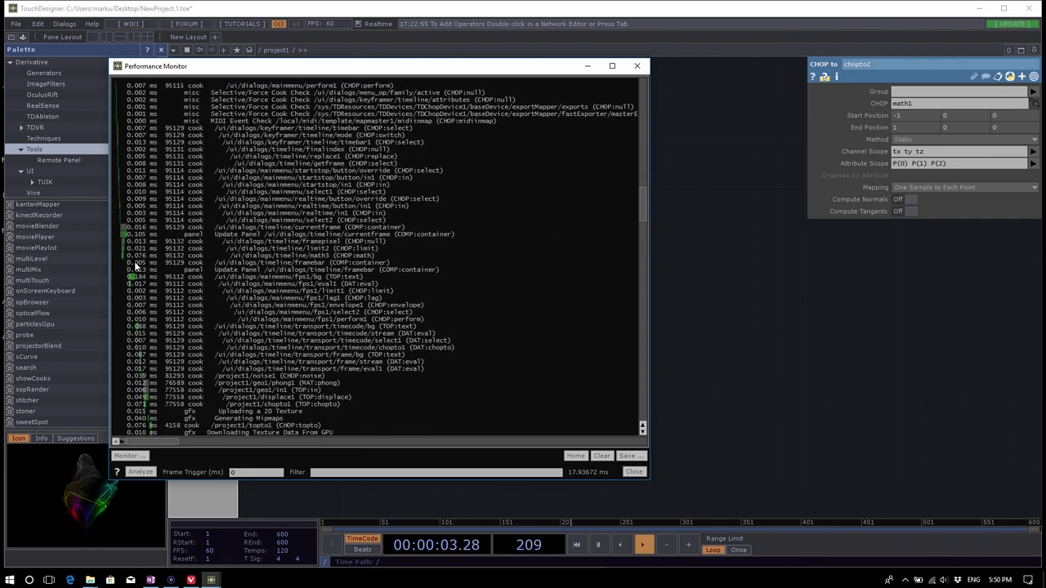
scroll(136, 266, "down", 4)
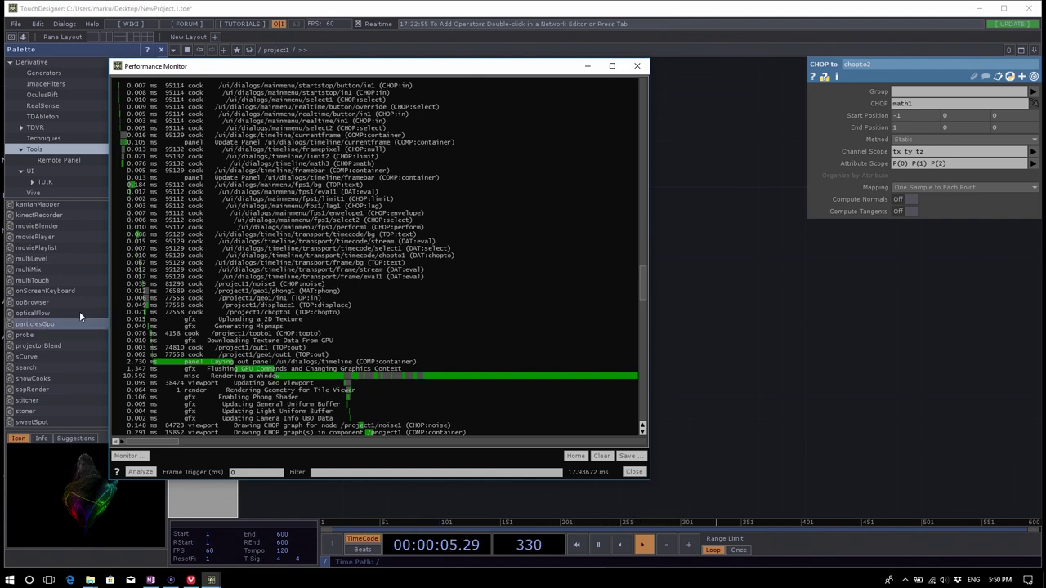
scroll(263, 242, "up", 7)
scroll(263, 241, "up", 3)
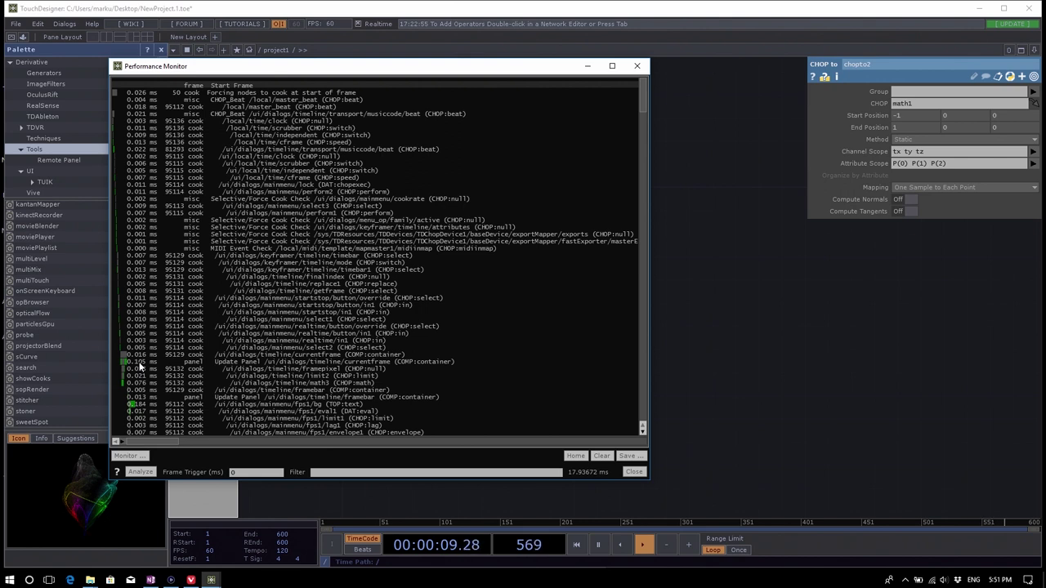
left_click(261, 473)
Close the Performance Monitor and reposition the network view.
left_click(637, 66)
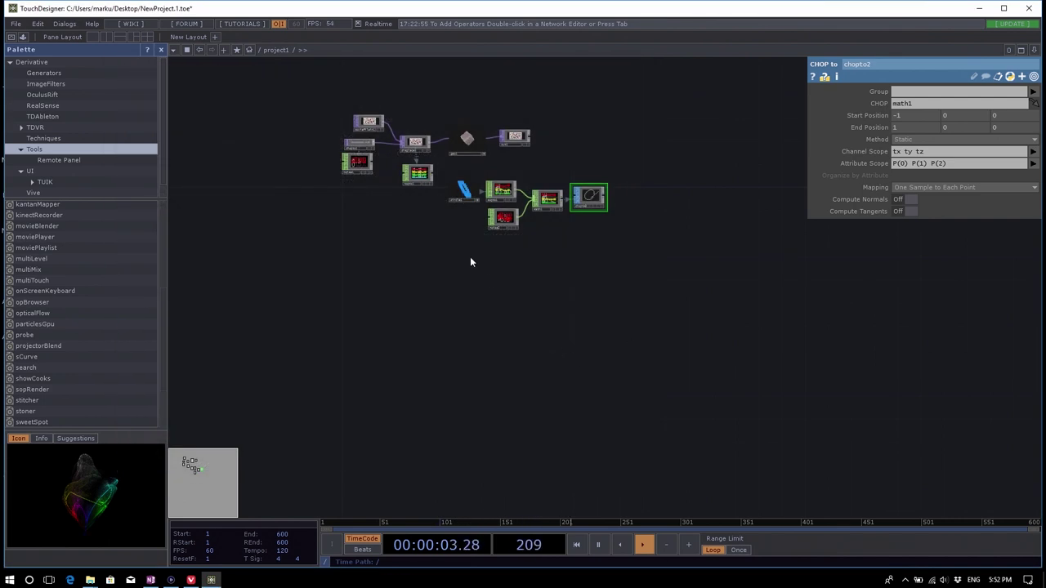
left_click_drag(470, 256, 438, 303)
scroll(438, 303, "up", 2)
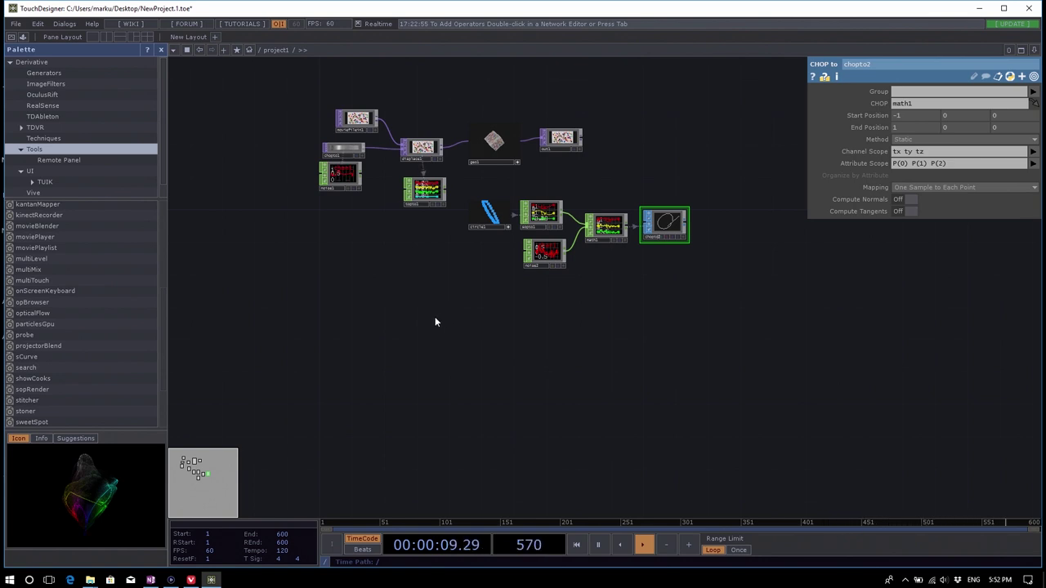
left_click_drag(374, 324, 373, 334)
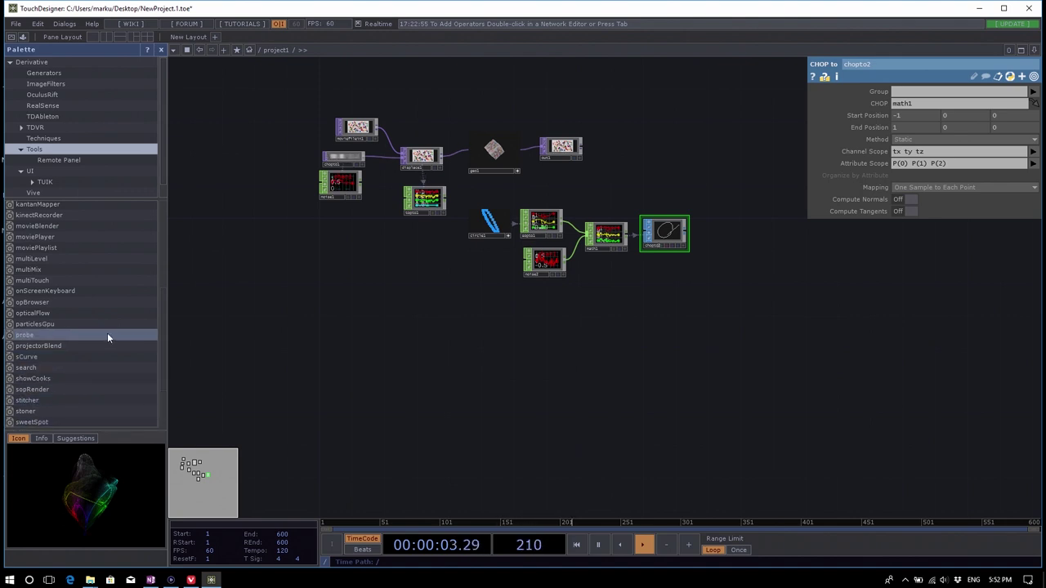
Show the Palette's Tools category and preview the probe component.
scroll(100, 353, "down", 1)
scroll(100, 369, "down", 1)
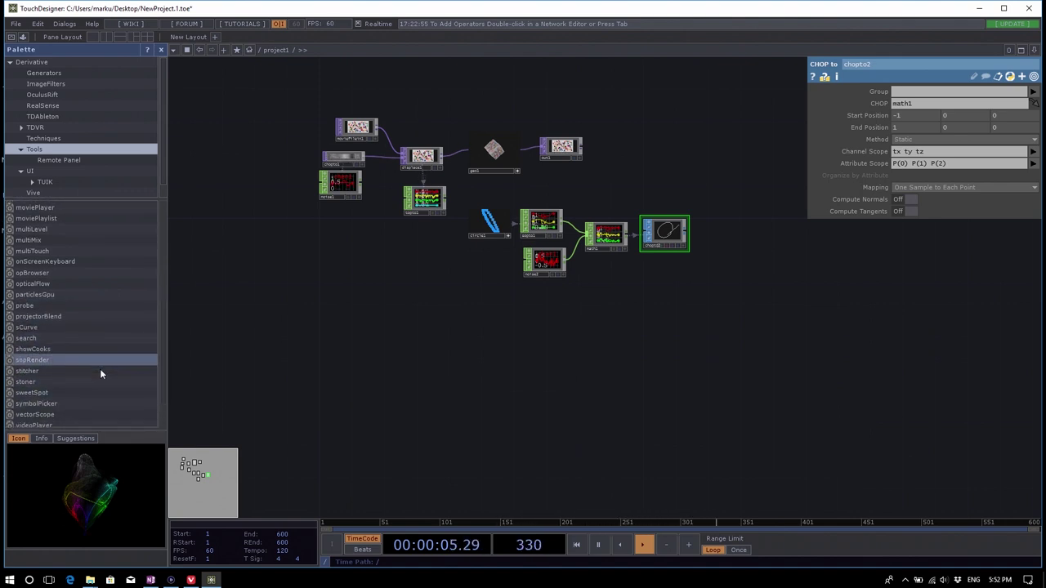
left_click(103, 148)
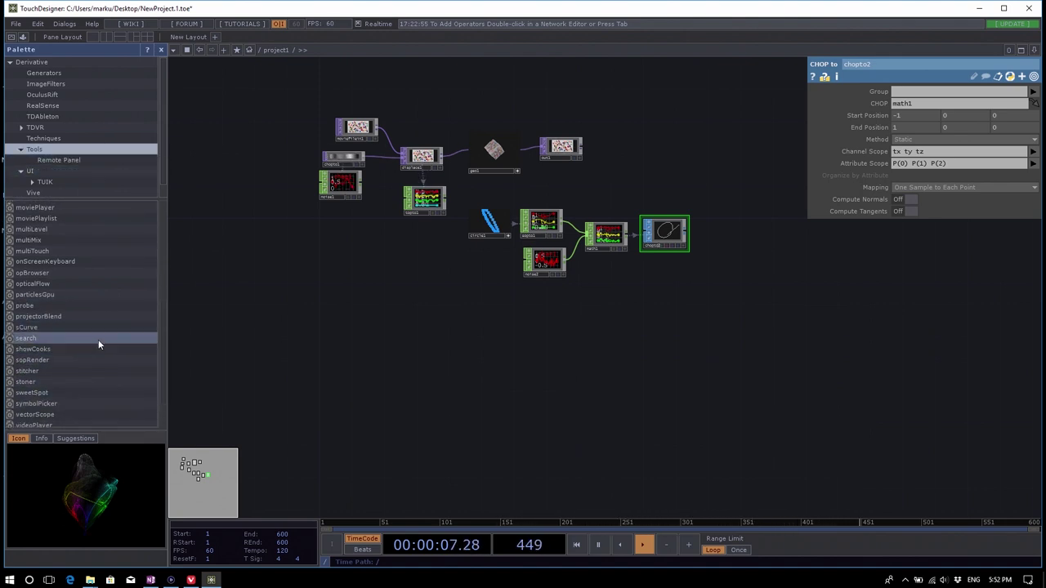
scroll(112, 352, "down", 2)
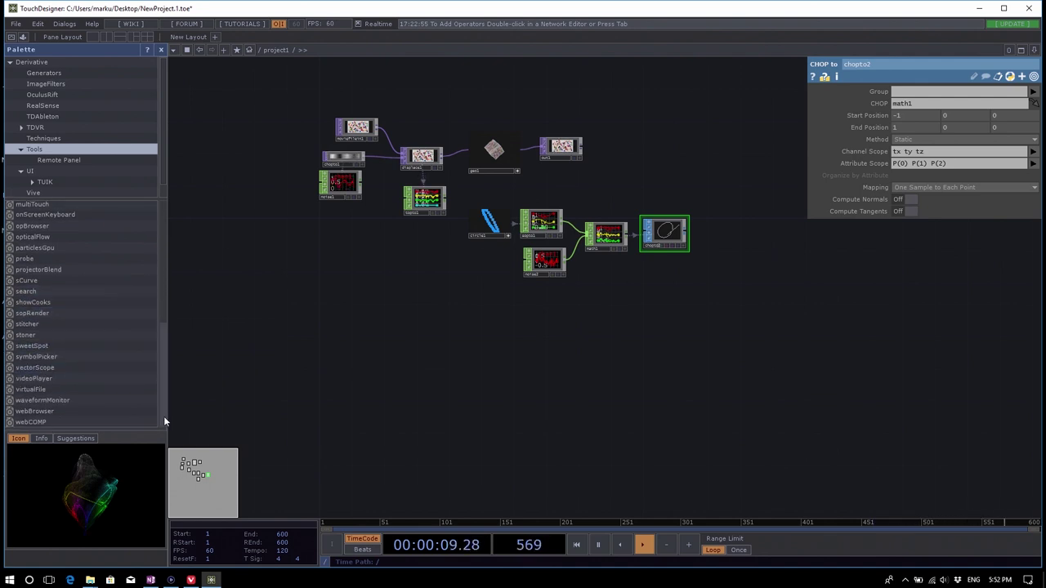
scroll(162, 393, "up", 1)
scroll(163, 399, "up", 2)
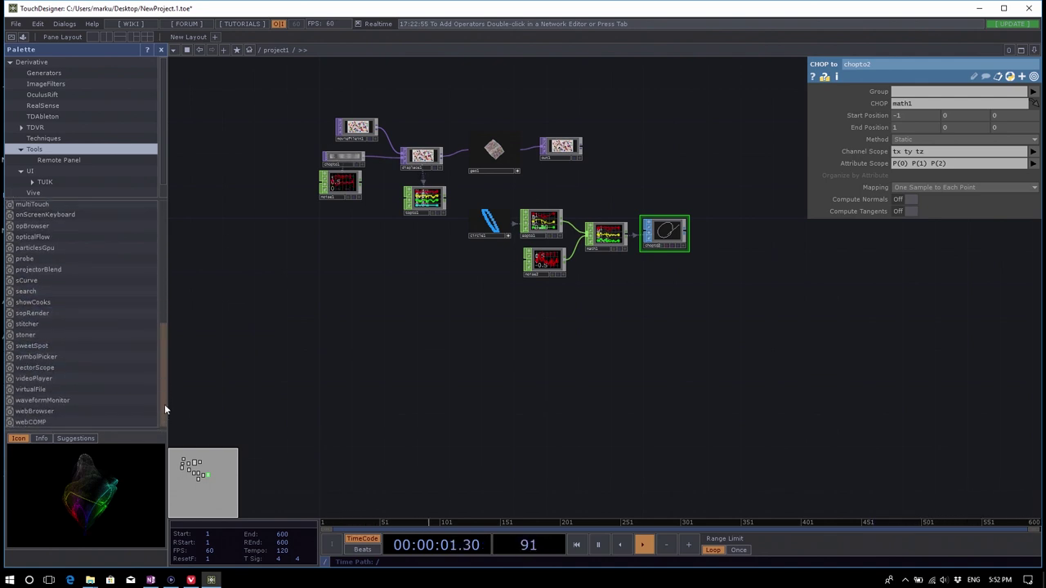
scroll(165, 389, "up", 1)
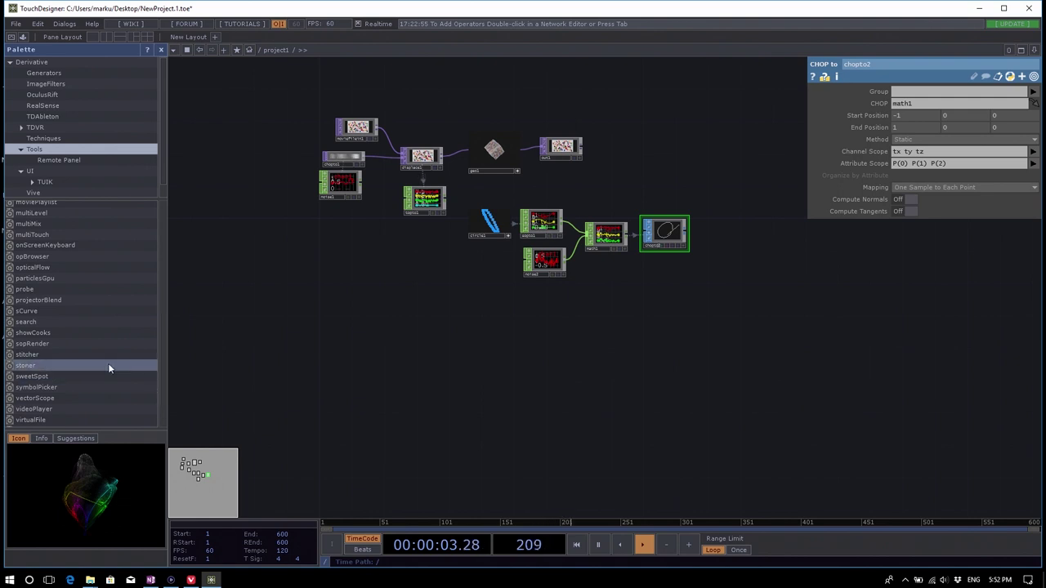
left_click(87, 290)
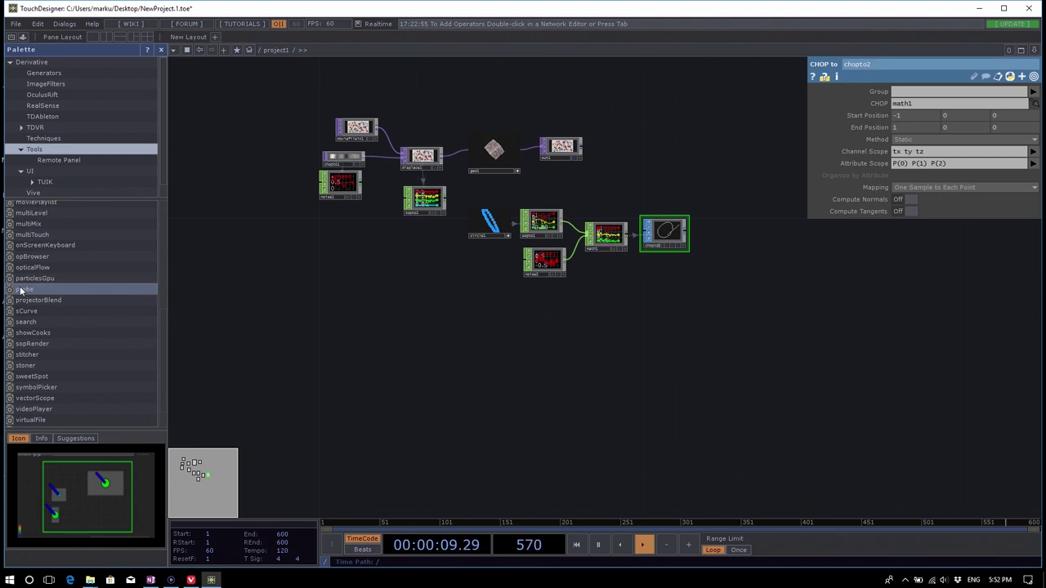
Place a probe component below the existing nodes and show its CPU-time display with Ctrl+P.
left_click_drag(16, 291, 335, 373)
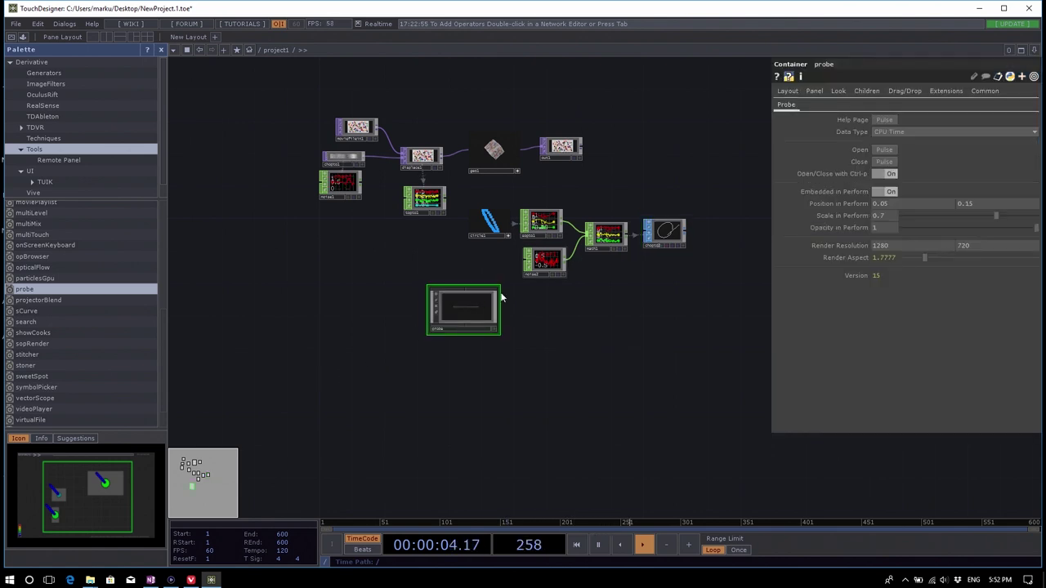
scroll(482, 327, "up", 5)
scroll(317, 382, "up", 2)
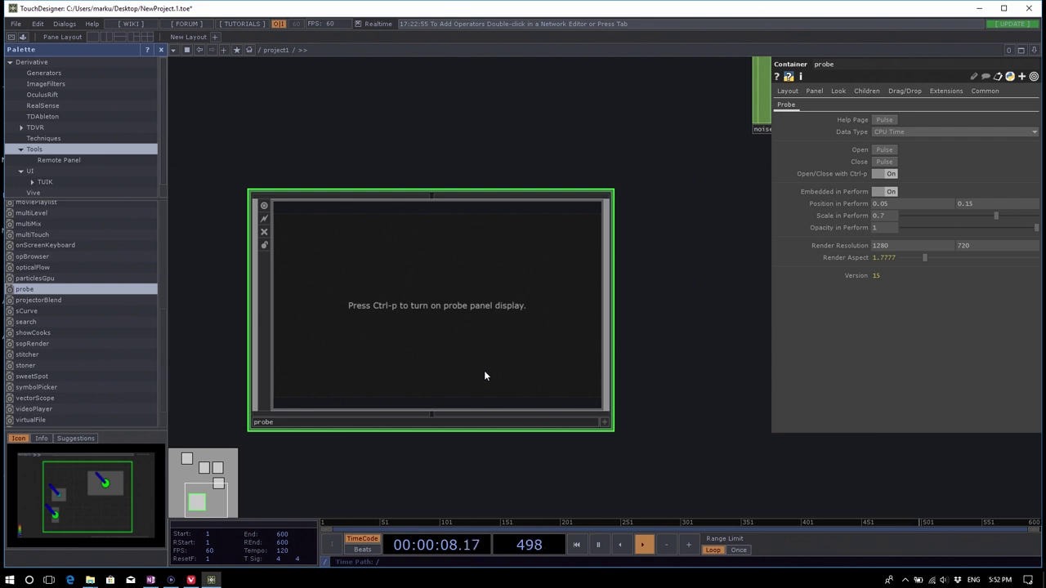
key("ctrl+p")
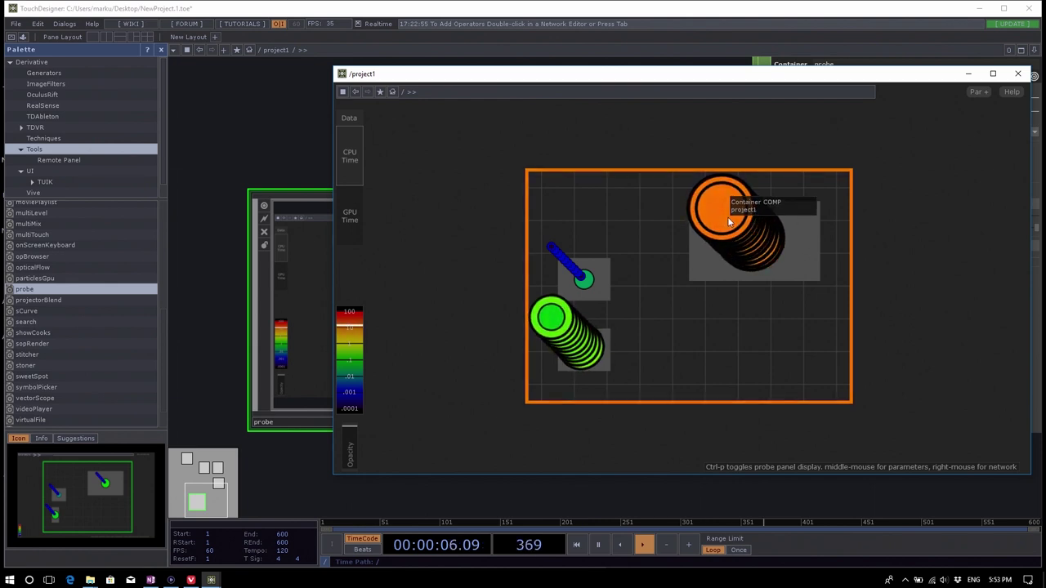
Reopen the probe display in its own window and drill through project1 into the probe container.
left_click(1018, 74)
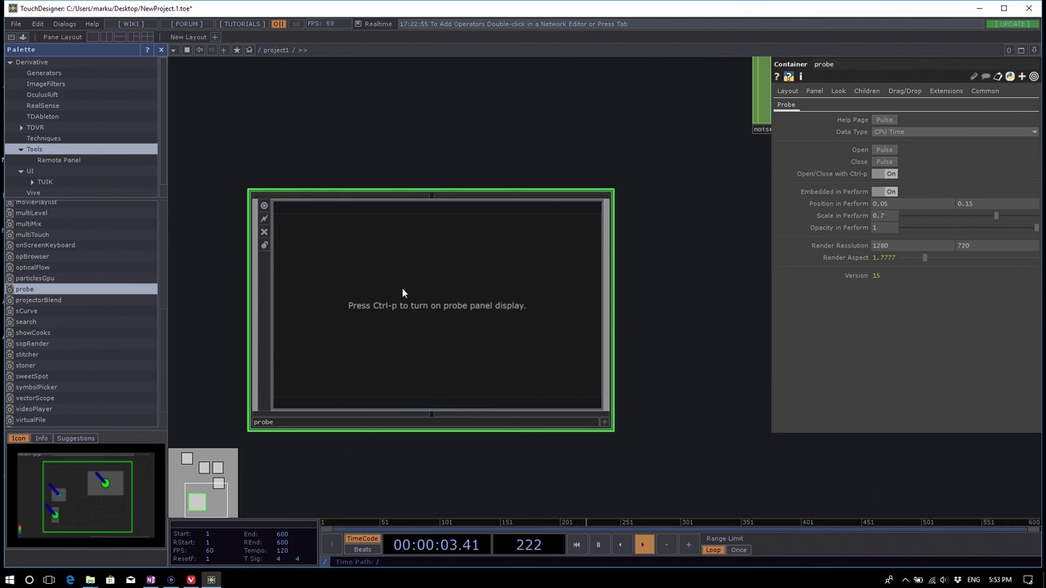
key("ctrl+p")
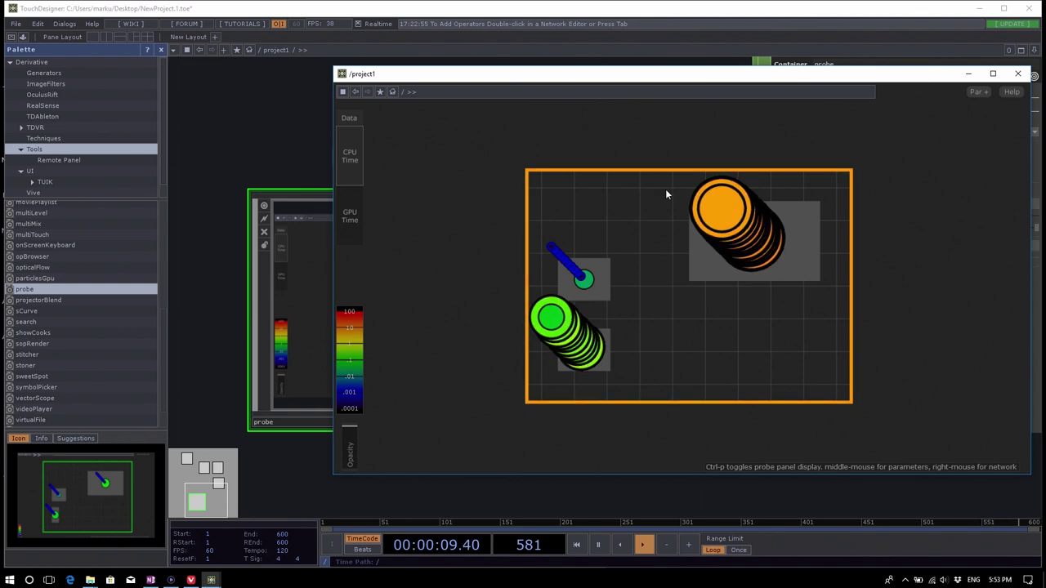
left_click(734, 211)
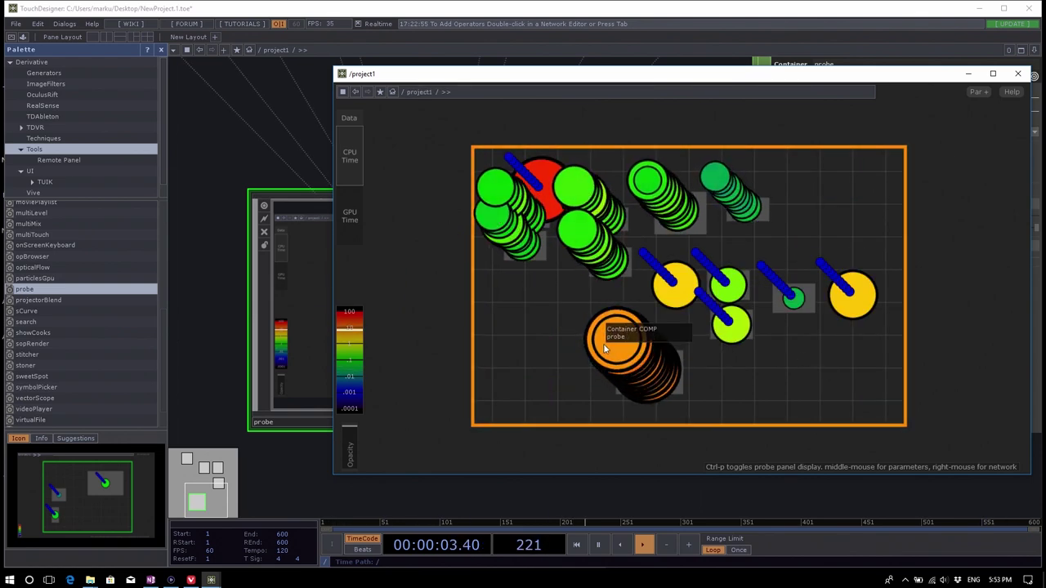
left_click(672, 349)
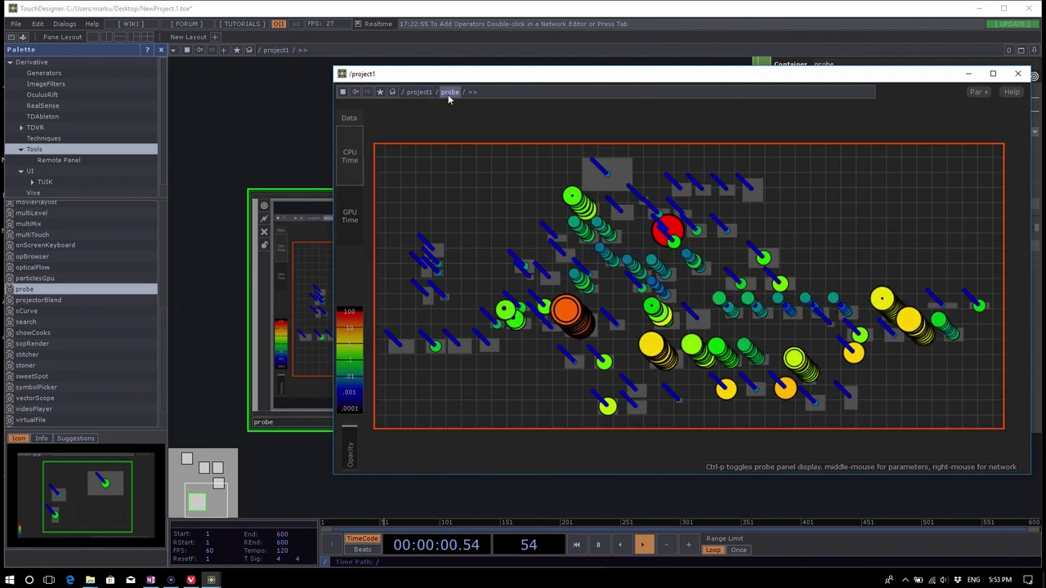
Reposition the probe window, peek at the inspekt network, then close the inspekt and probe windows.
left_click_drag(496, 91, 433, 62)
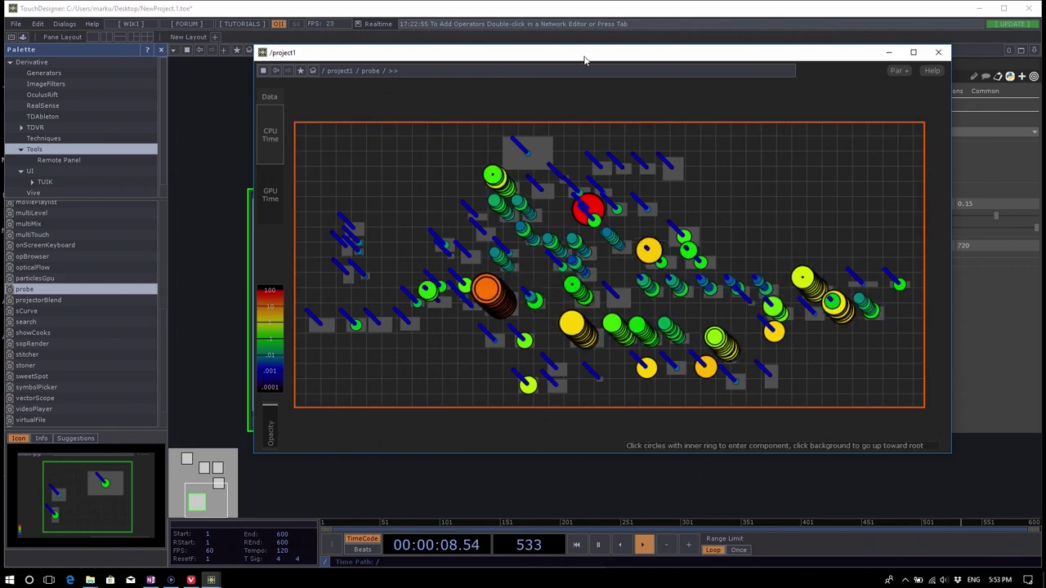
left_click_drag(583, 51, 566, 52)
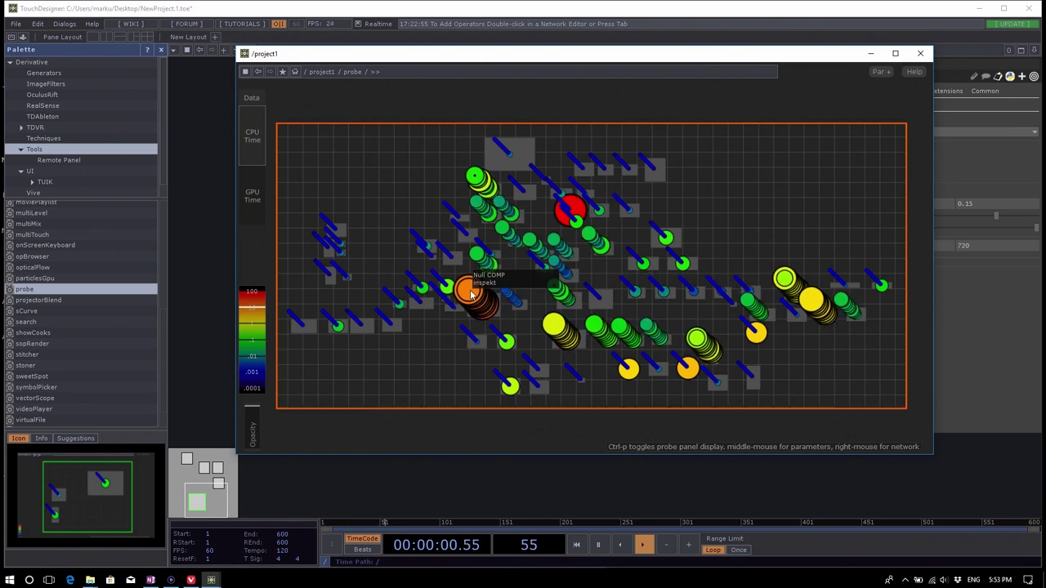
right_click(471, 295)
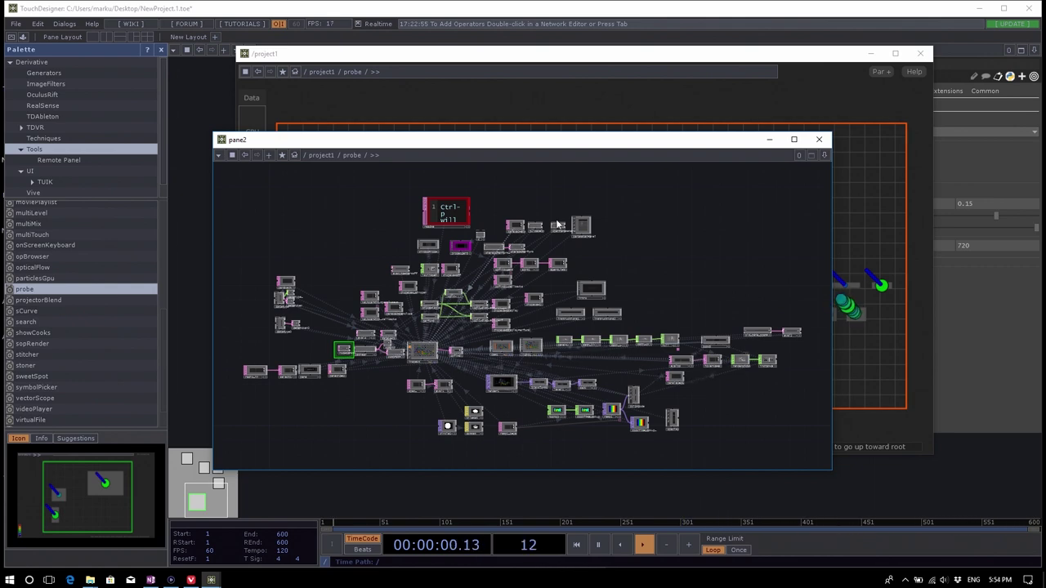
left_click(819, 138)
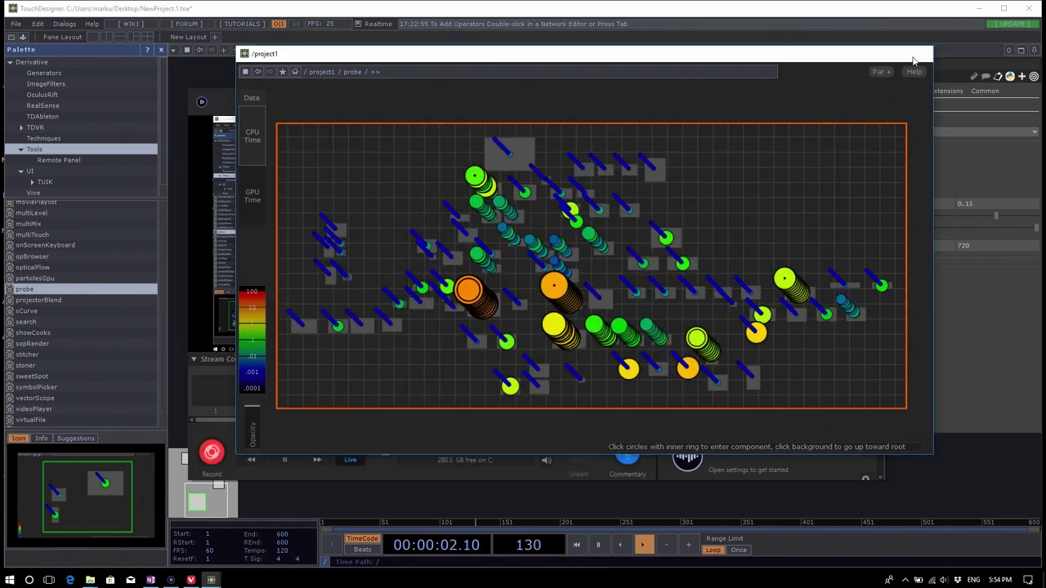
left_click(920, 53)
left_click(657, 71)
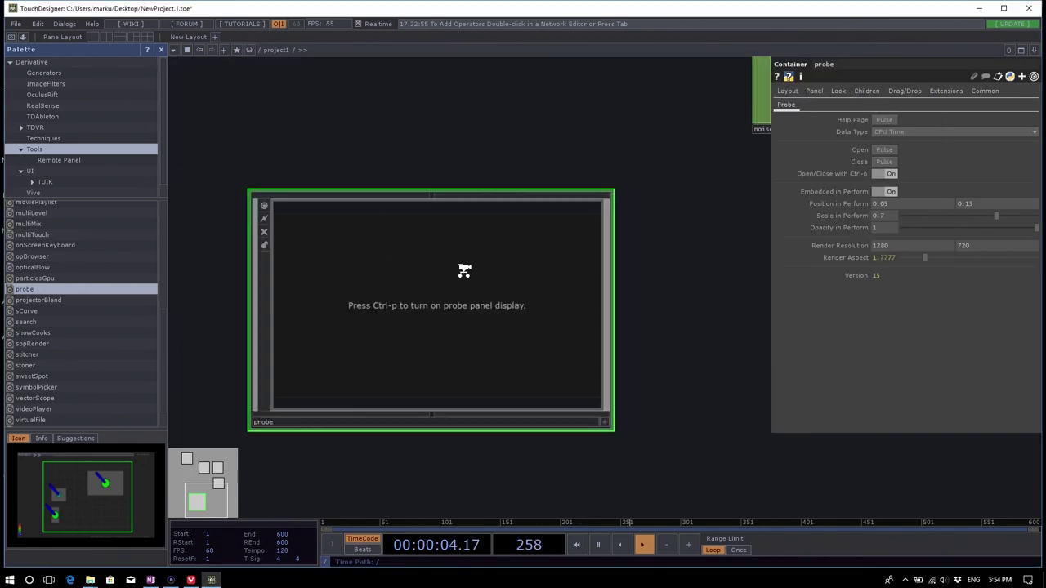
Delete the probe container from /project1.
scroll(465, 270, "down", 5)
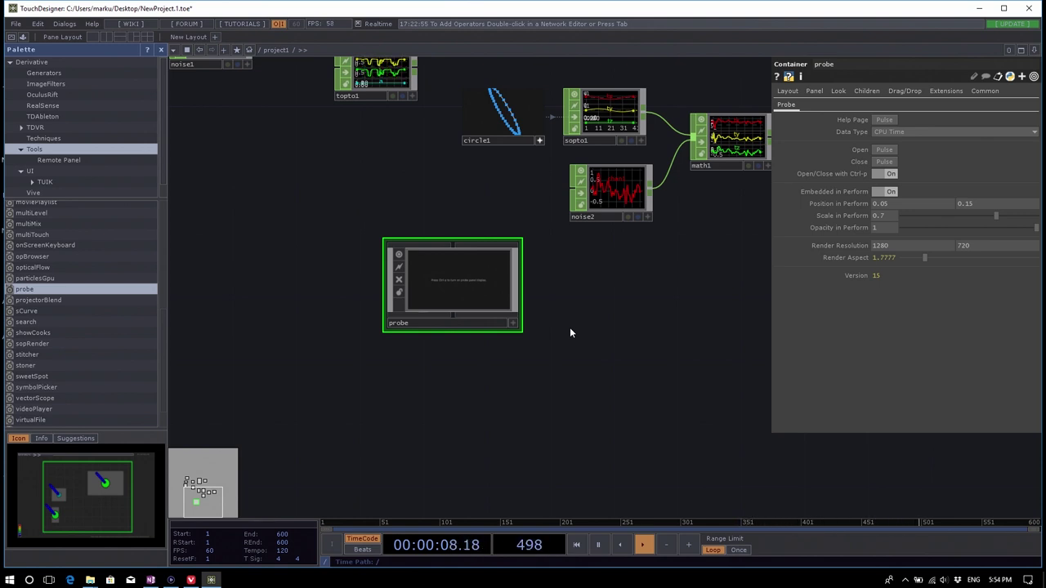
key("Delete")
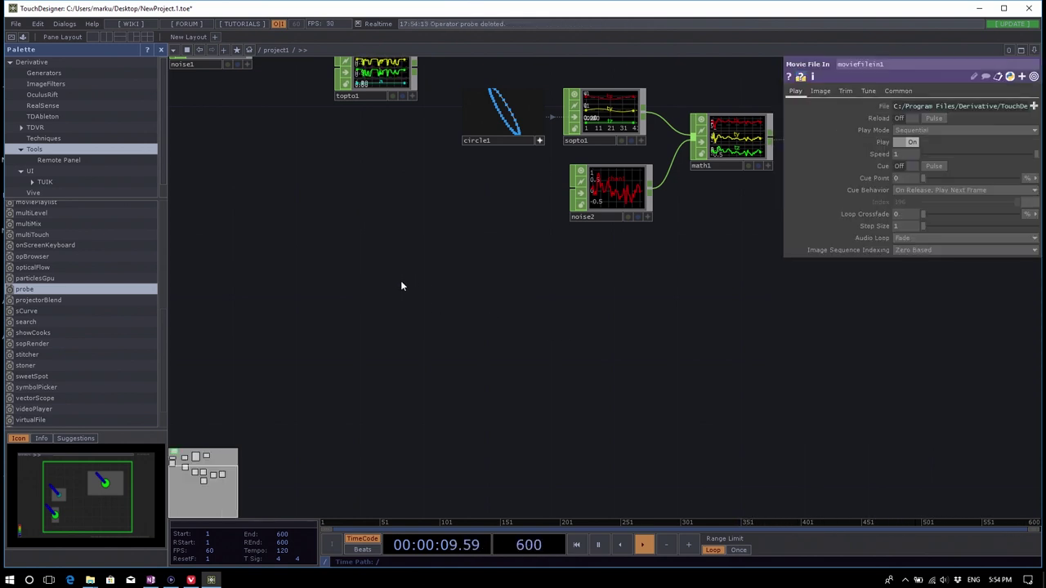
left_click_drag(402, 286, 449, 325)
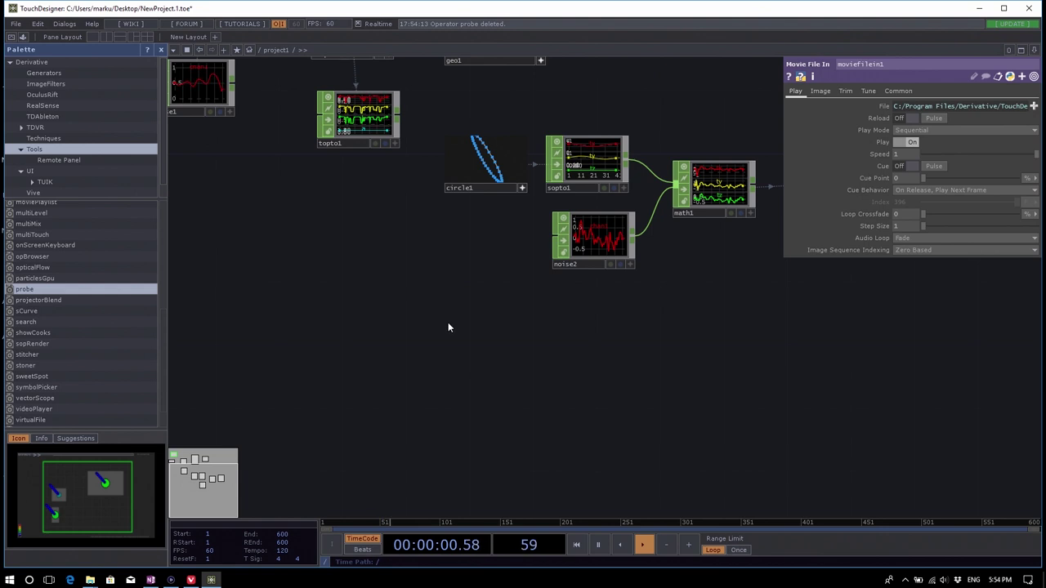
Open Edit > Preferences on General settings and move the dialog aside to reveal circle1.
left_click(38, 24)
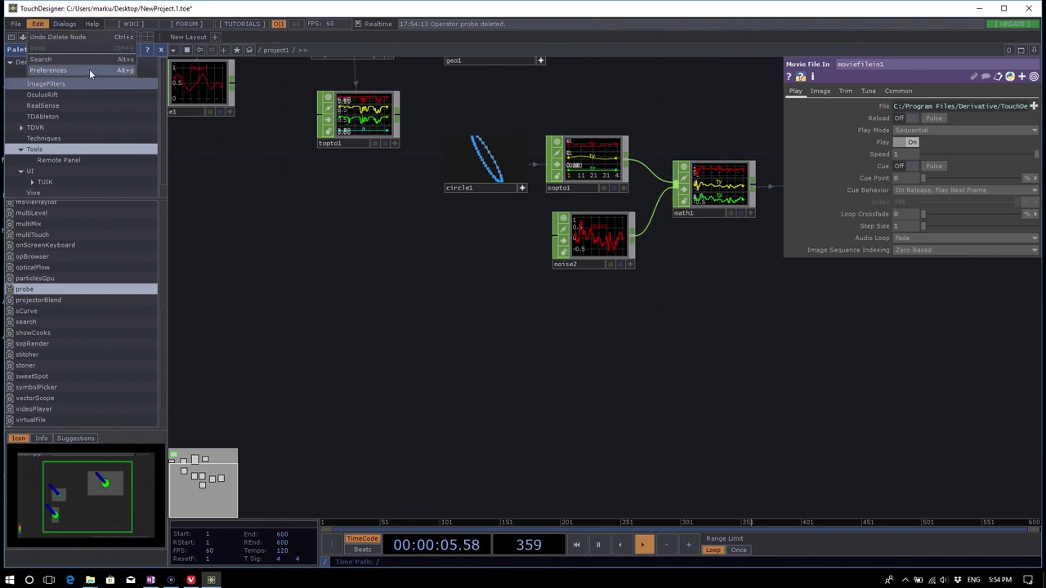
key("Return")
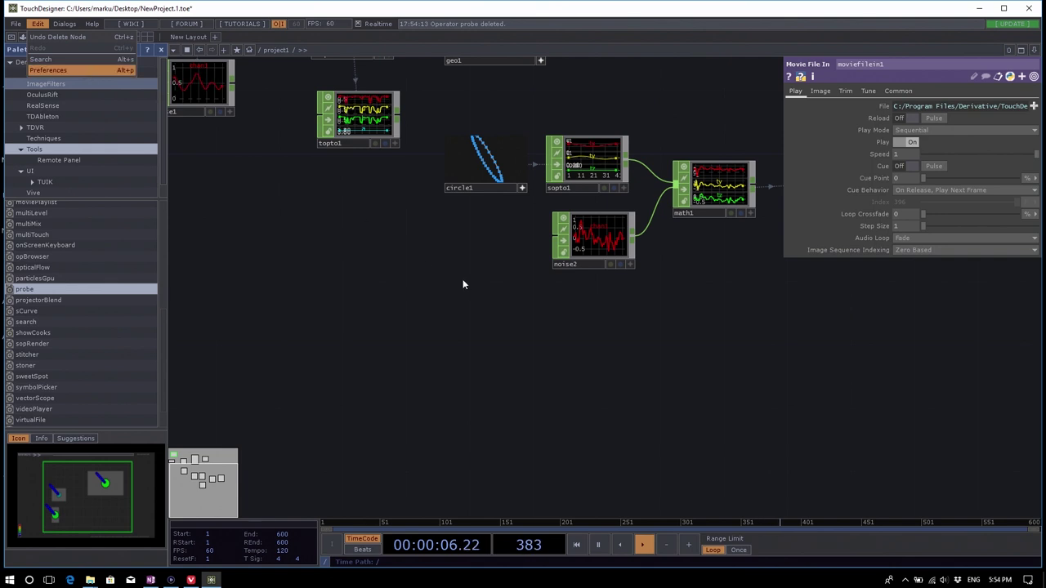
left_click_drag(492, 125, 561, 125)
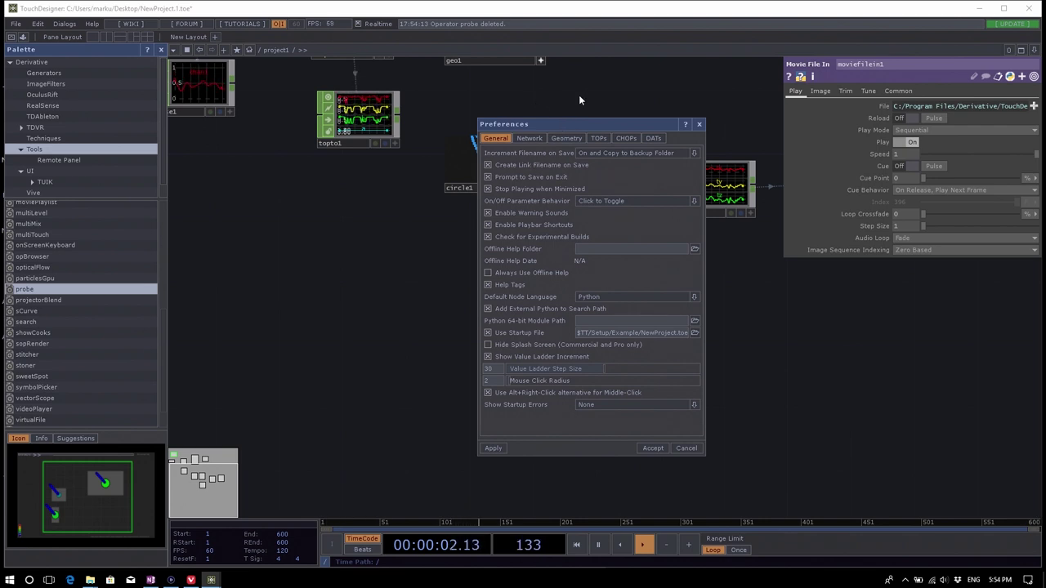
left_click_drag(578, 95, 621, 259)
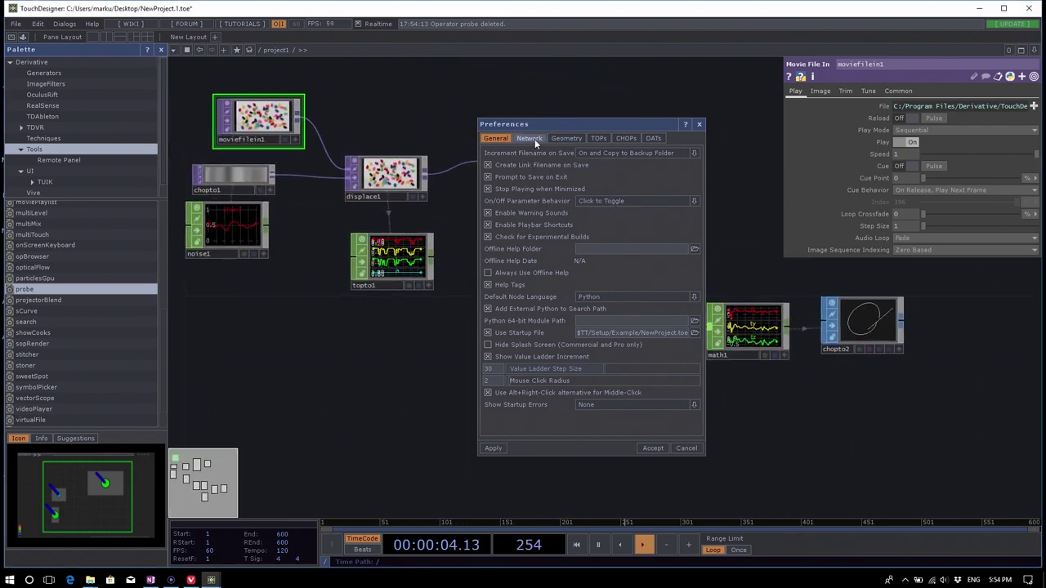
left_click(535, 139)
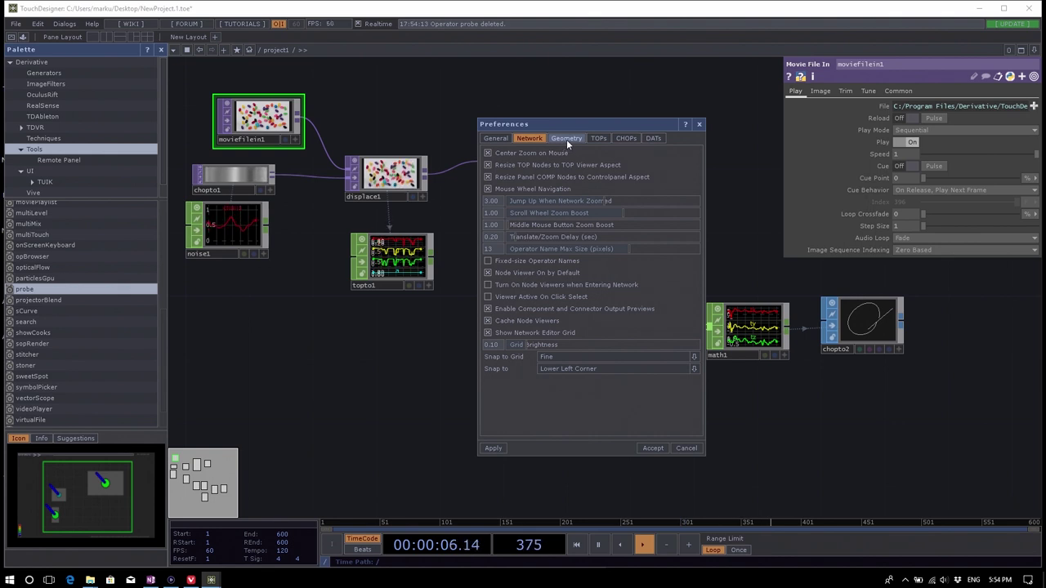
left_click(496, 139)
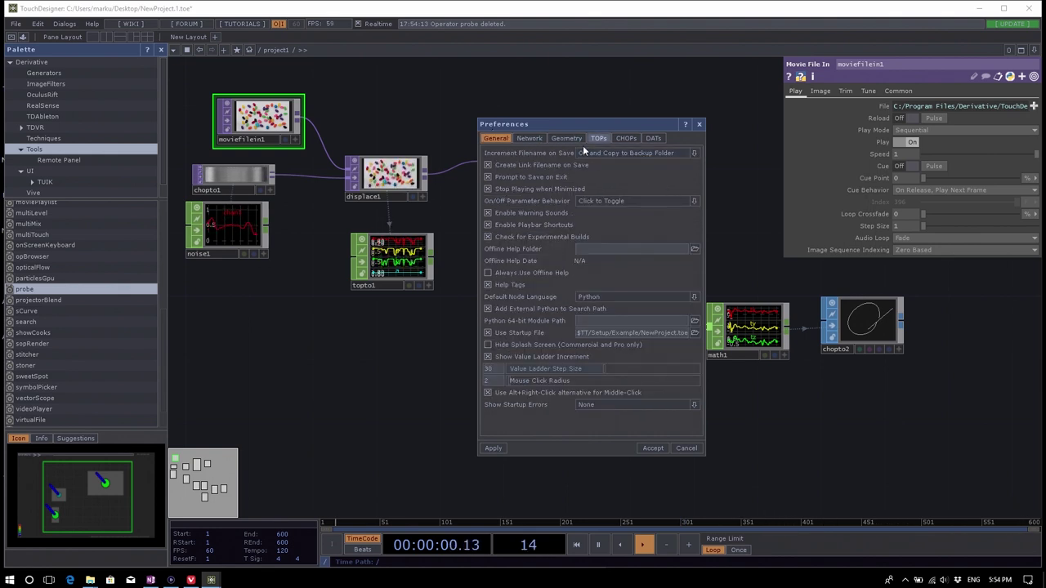
left_click(38, 24)
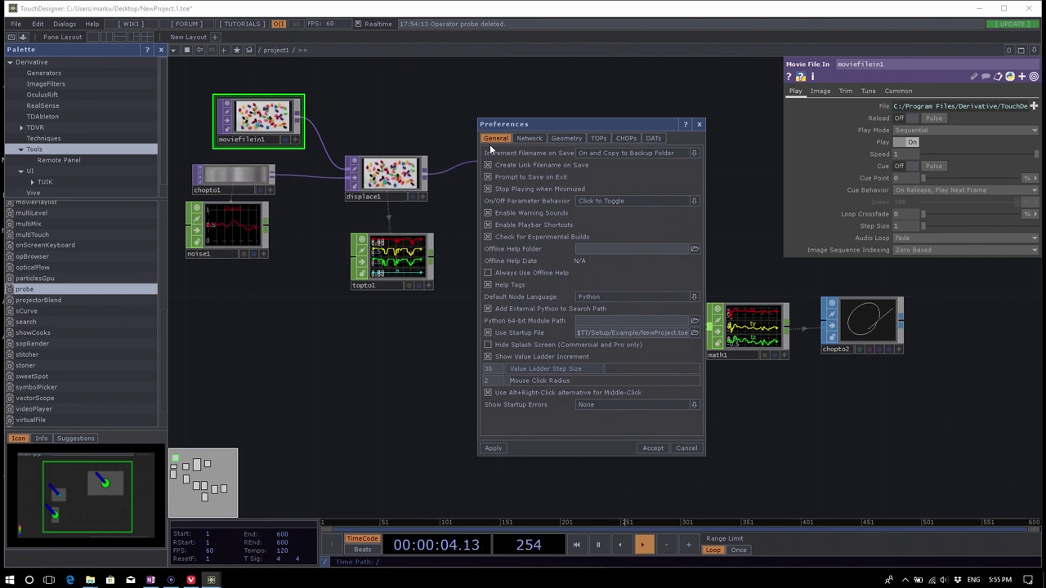
left_click(16, 24)
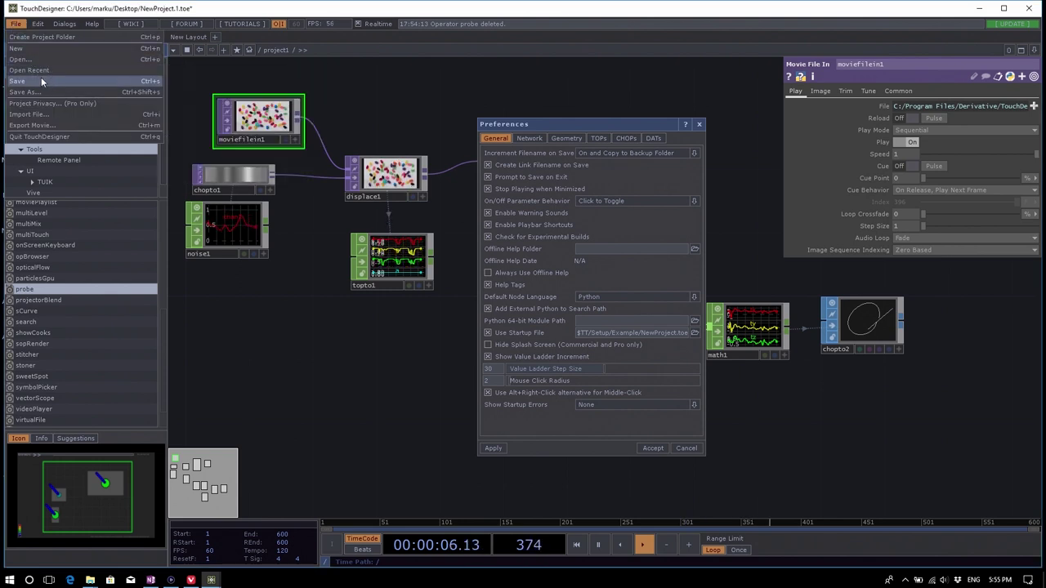
mouse_move(59, 70)
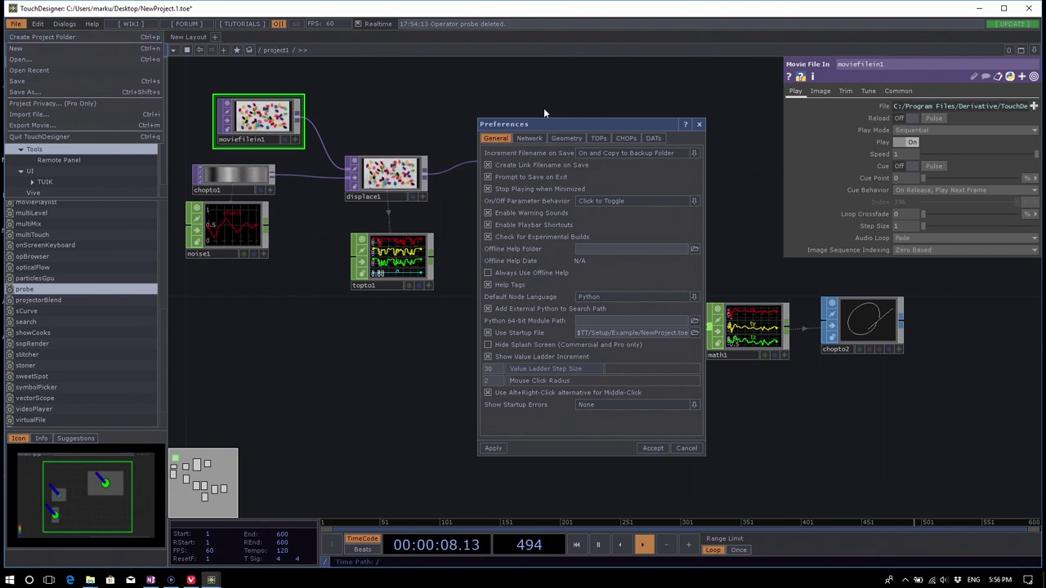
left_click(663, 155)
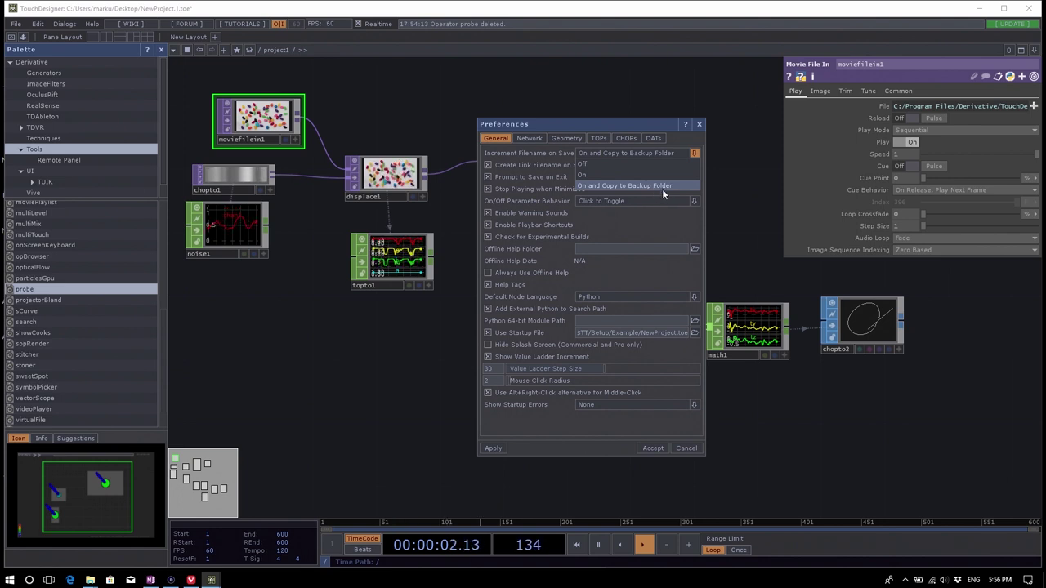
left_click(663, 186)
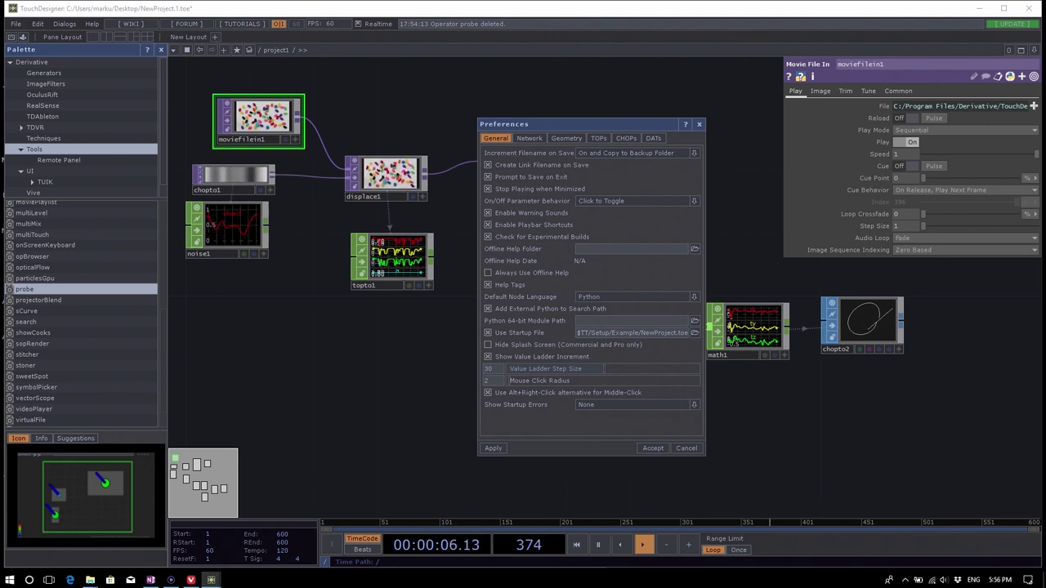
mouse_move(90, 581)
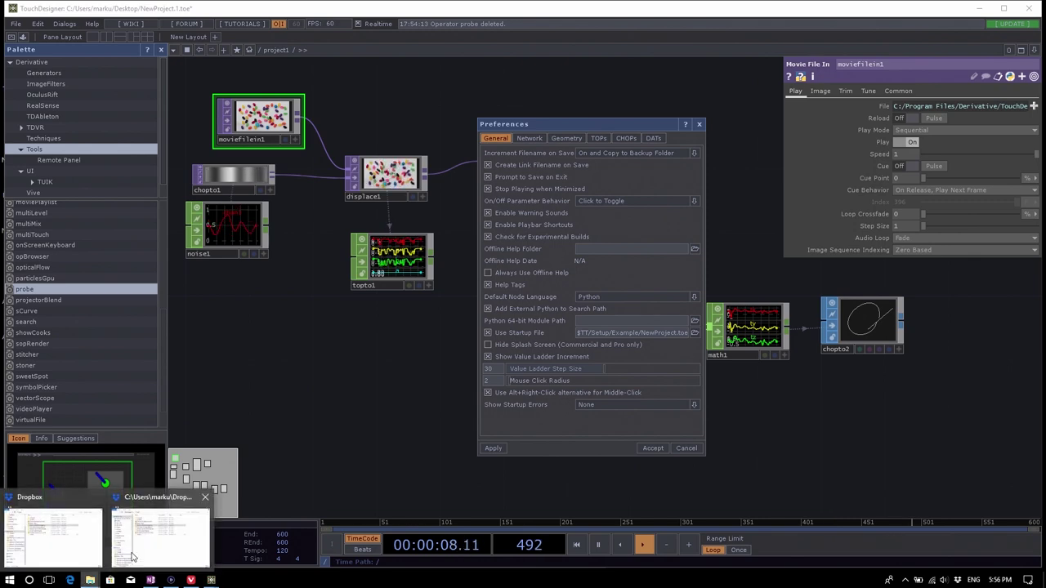
Bring the Dropbox File Explorer window forward and reposition it.
left_click(71, 554)
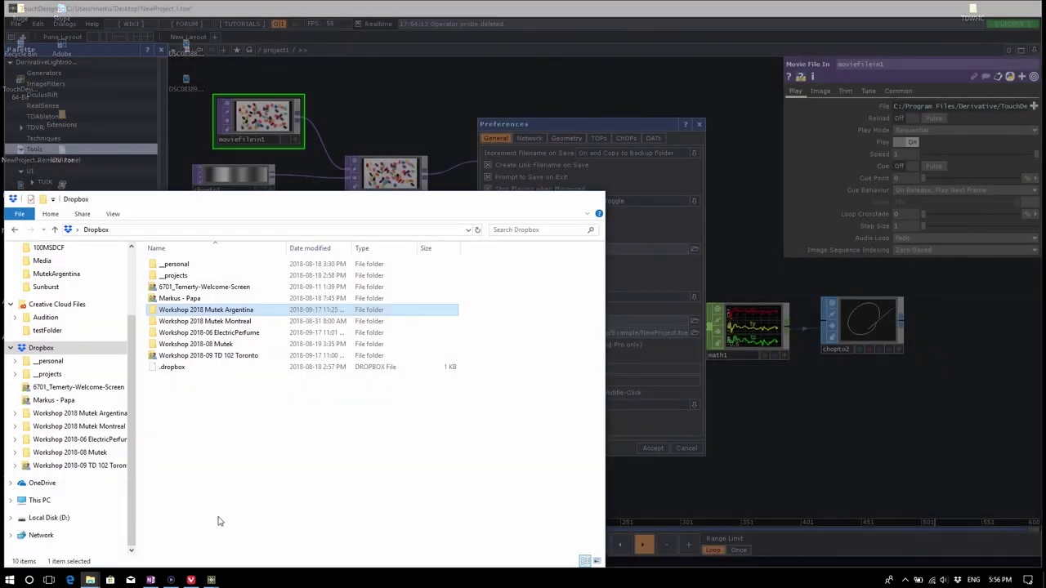
left_click_drag(226, 210, 266, 181)
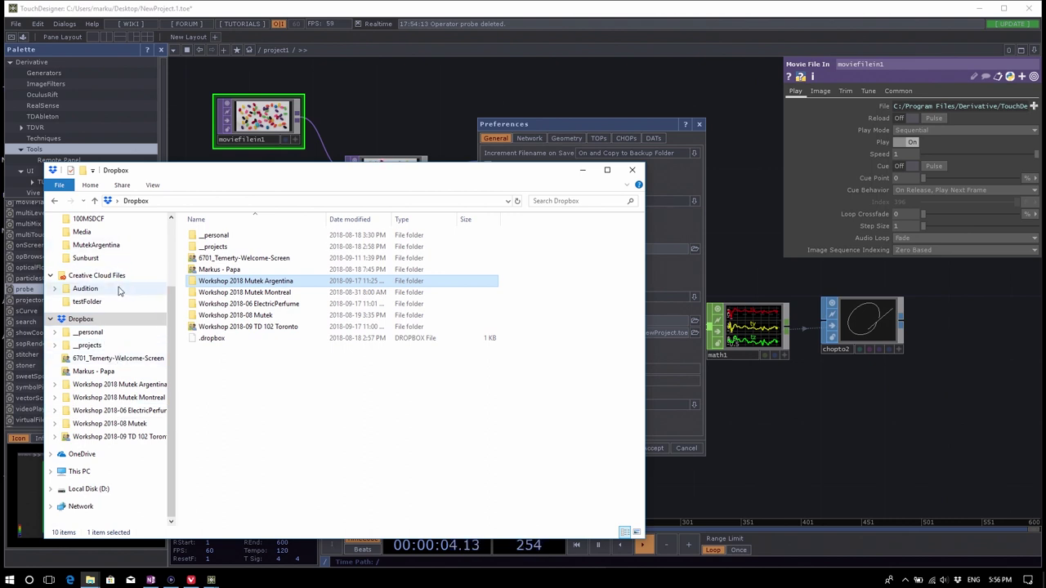
scroll(149, 315, "up", 2)
scroll(143, 314, "up", 1)
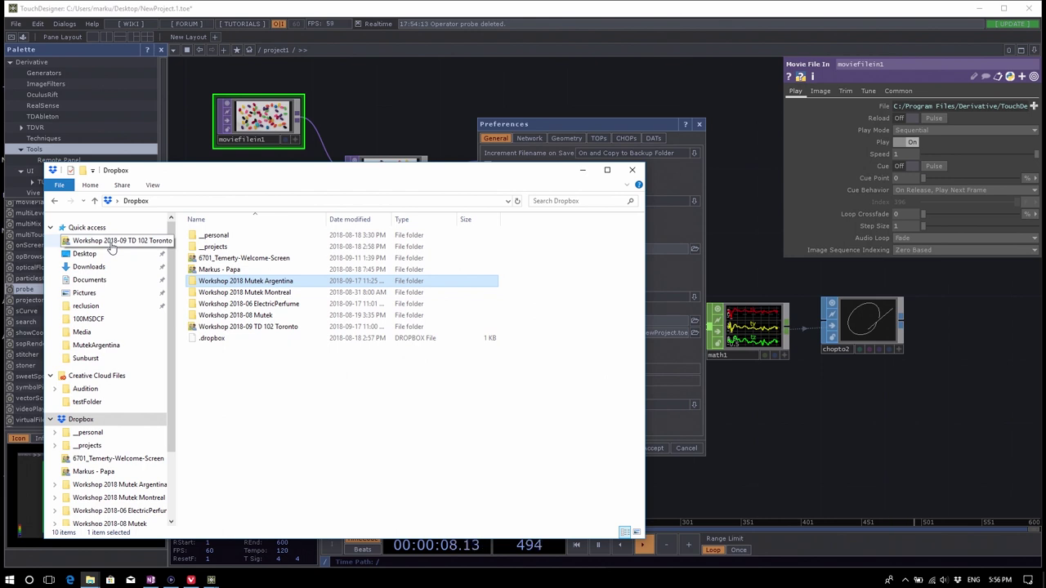
scroll(111, 311, "down", 3)
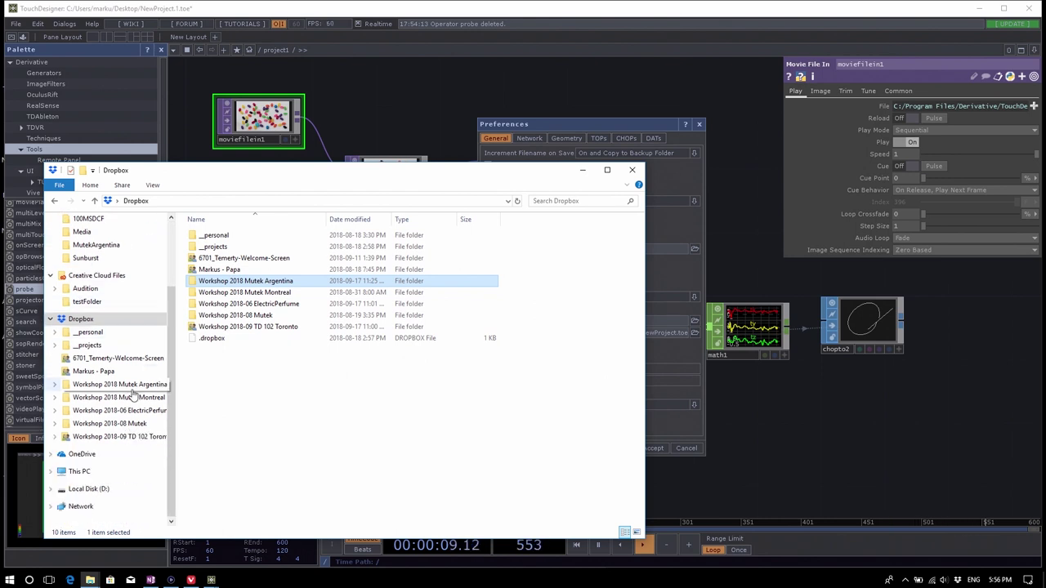
Go to D:\git\git\cms and select envisionCMS.toe and envisionCMS.223.toe.
left_click(90, 489)
double_click(206, 257)
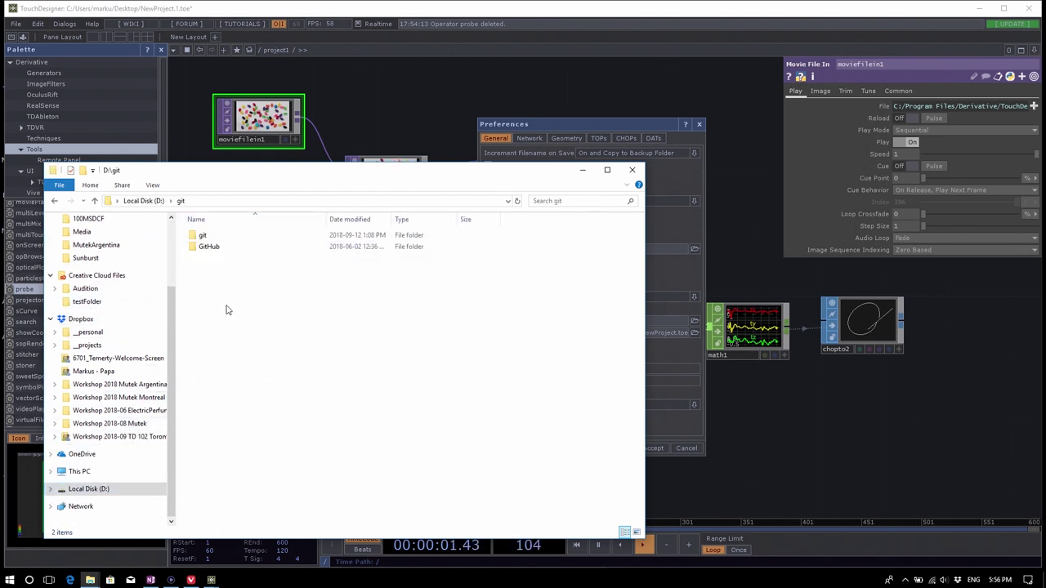
double_click(214, 237)
double_click(209, 270)
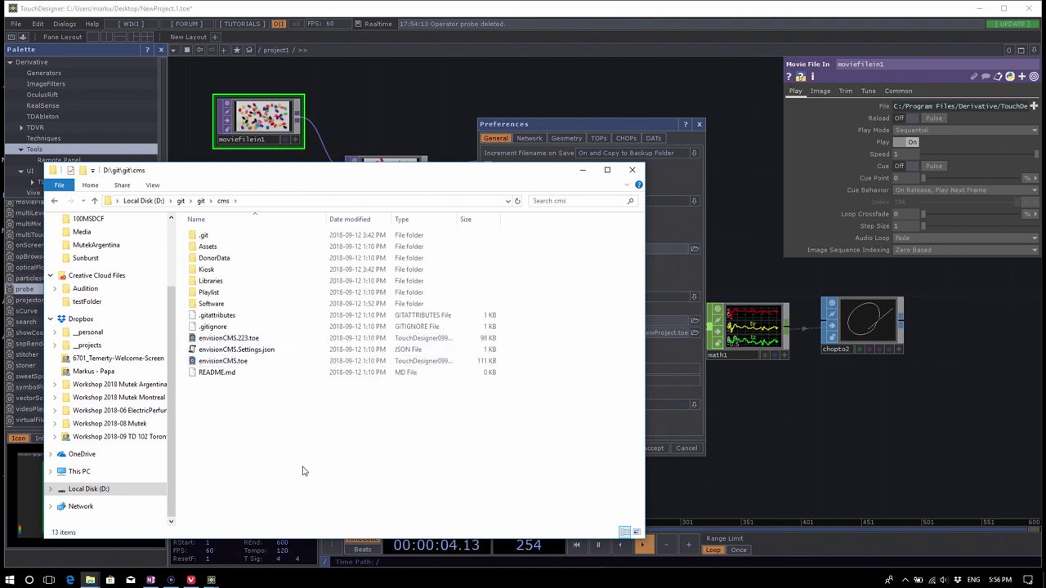
left_click(278, 362)
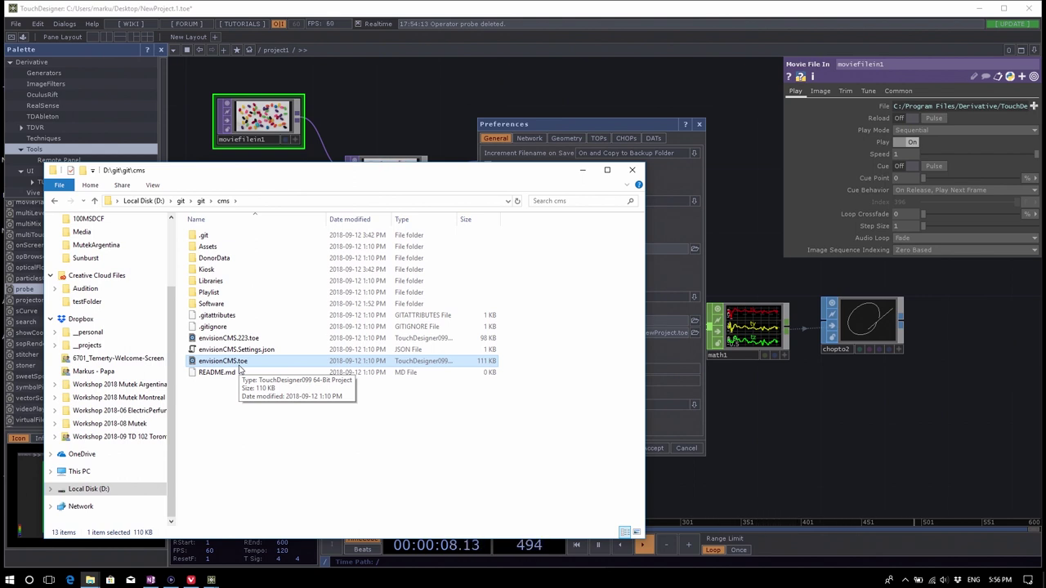
left_click(254, 339)
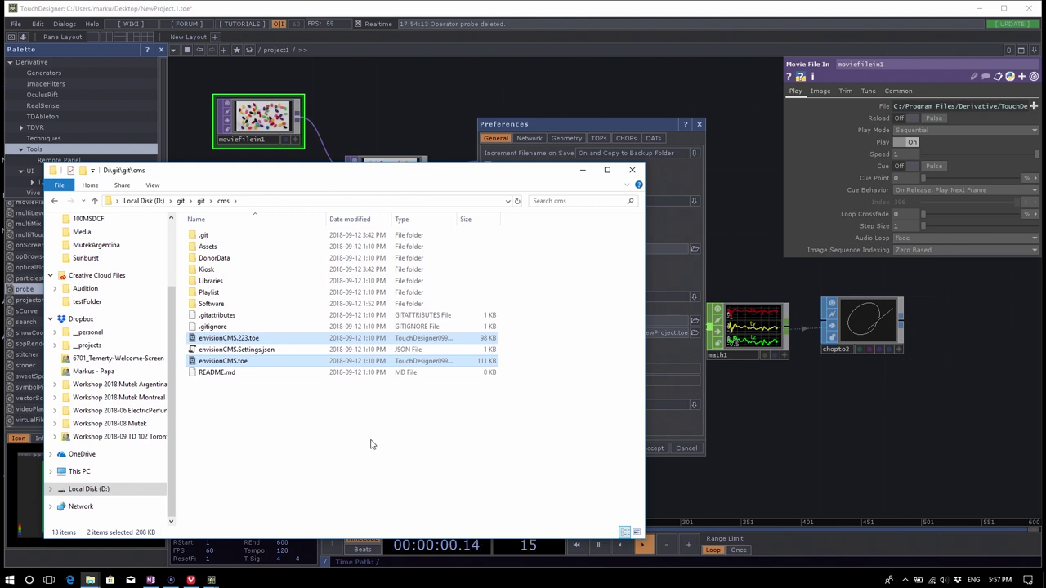
View the numbered kiosk backups in Kiosk > Backup, then return to cms and TouchDesigner.
double_click(237, 270)
left_click(246, 248)
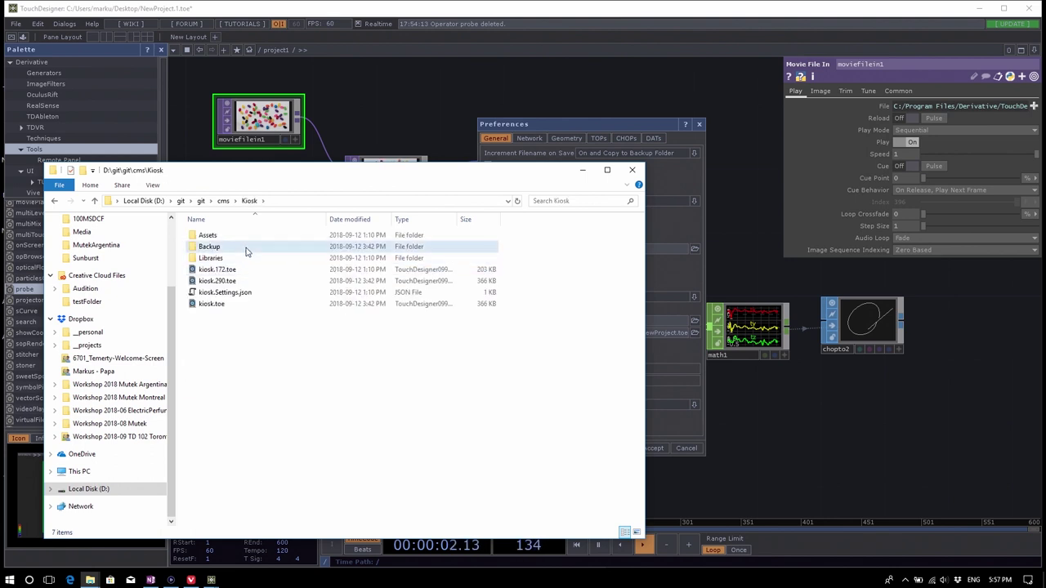
double_click(252, 249)
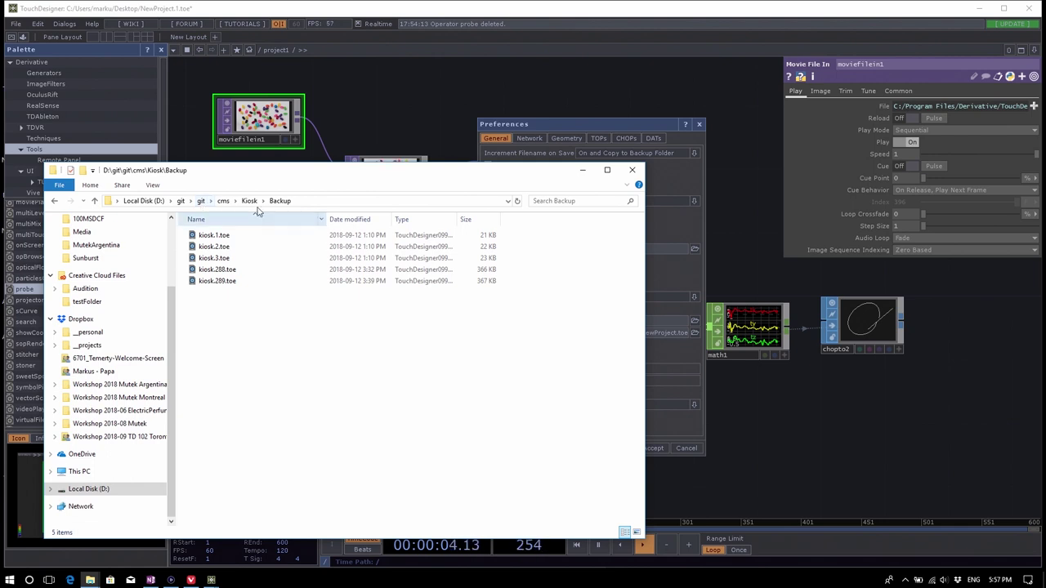
left_click(223, 201)
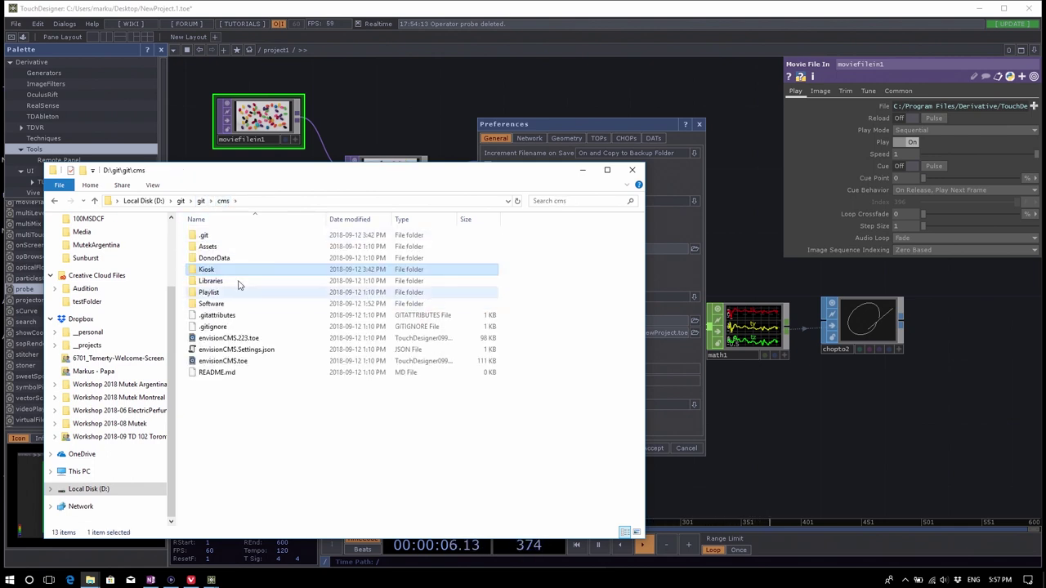
left_click(402, 112)
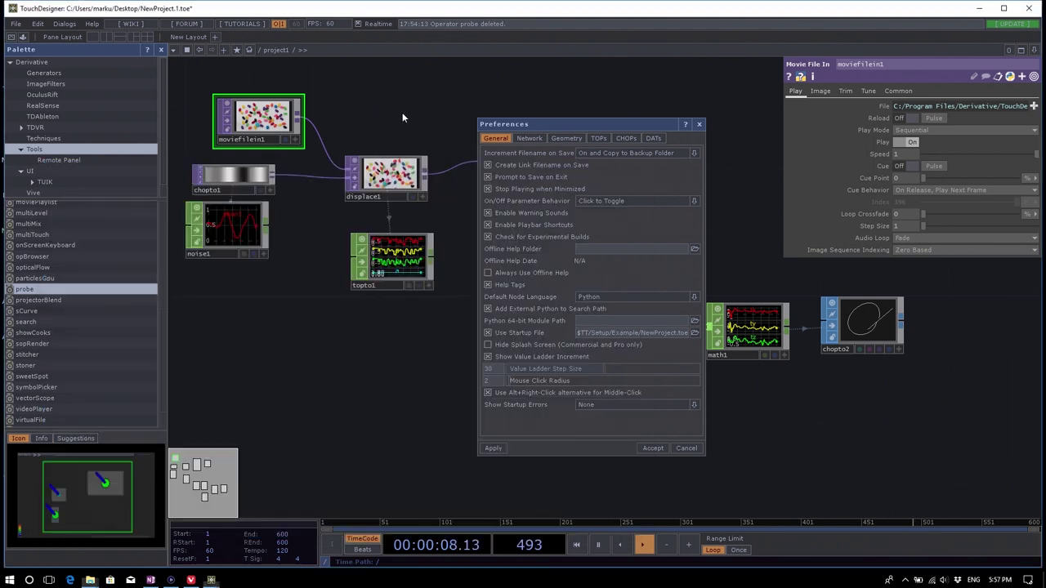
Change the TOPs Viewer Background preference from Black to Checker Board.
left_click(600, 138)
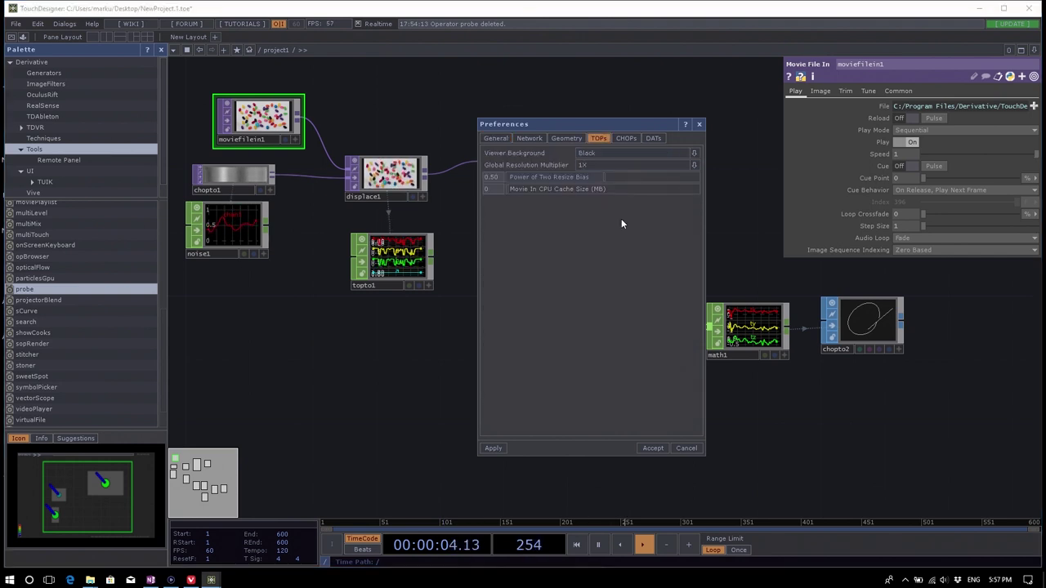
left_click_drag(601, 138, 607, 128)
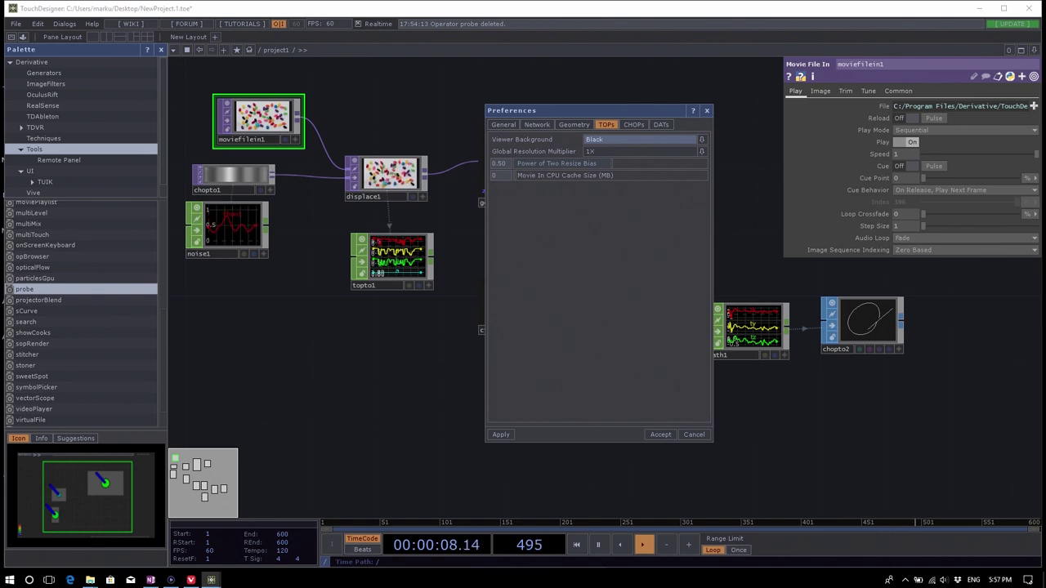
left_click(617, 142)
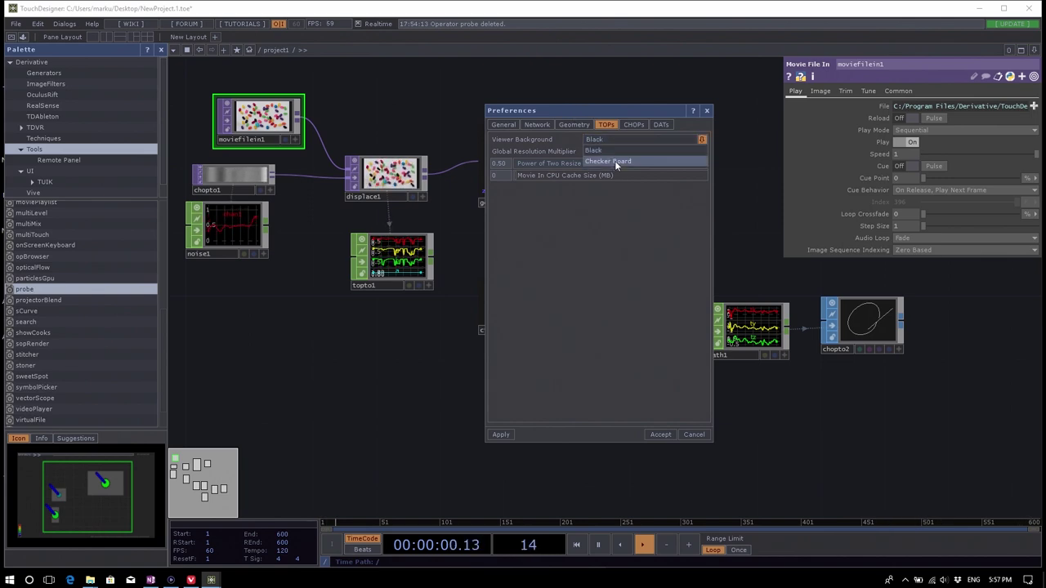
left_click(615, 160)
scroll(368, 131, "up", 6)
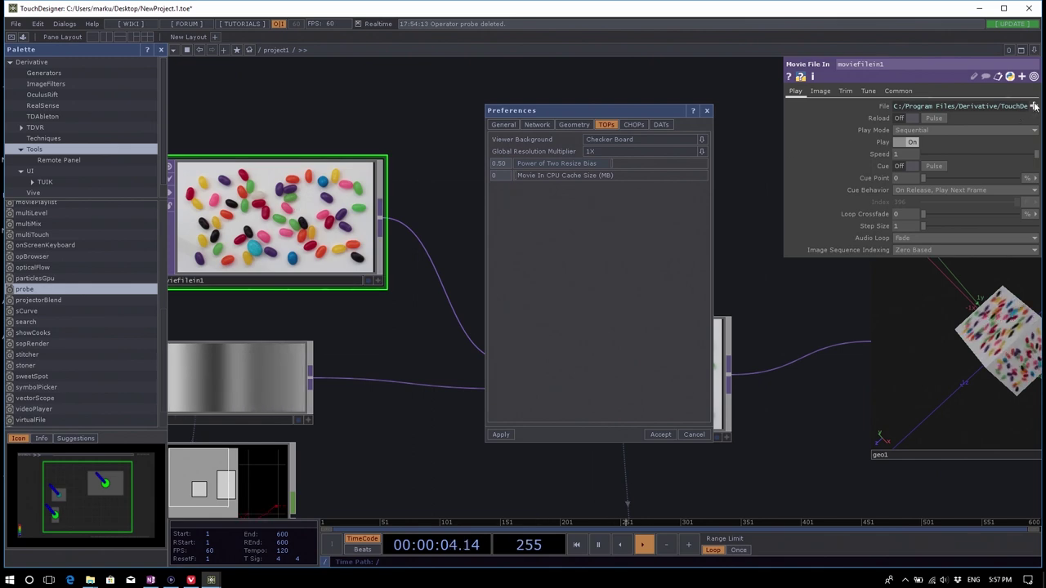
Load Jellybeans.2.tif into moviefilein1 via the File browse button.
left_click(1034, 106)
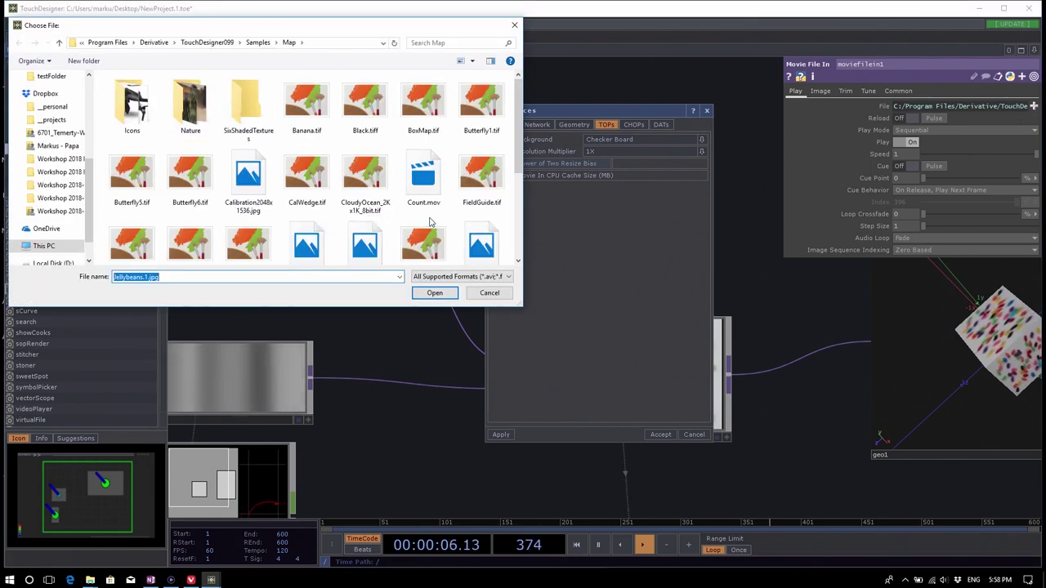
scroll(401, 215, "down", 4)
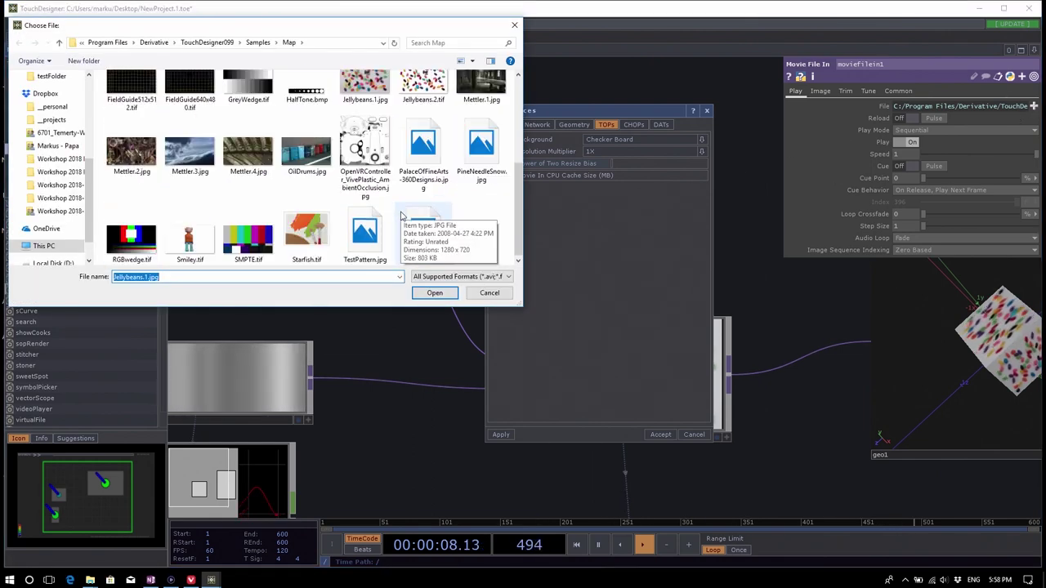
scroll(417, 225, "up", 1)
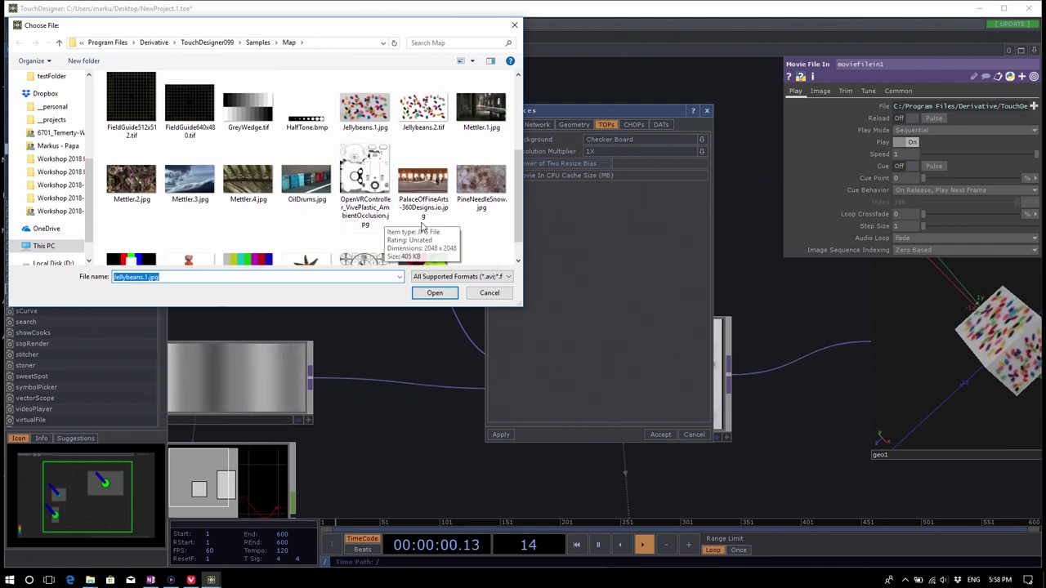
scroll(423, 227, "up", 3)
left_click(422, 176)
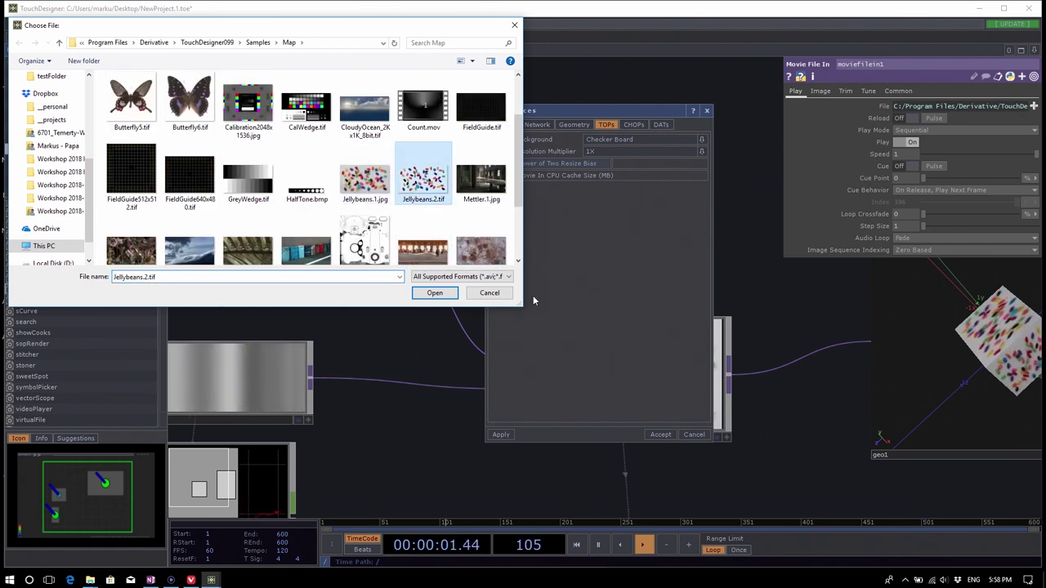
left_click(435, 293)
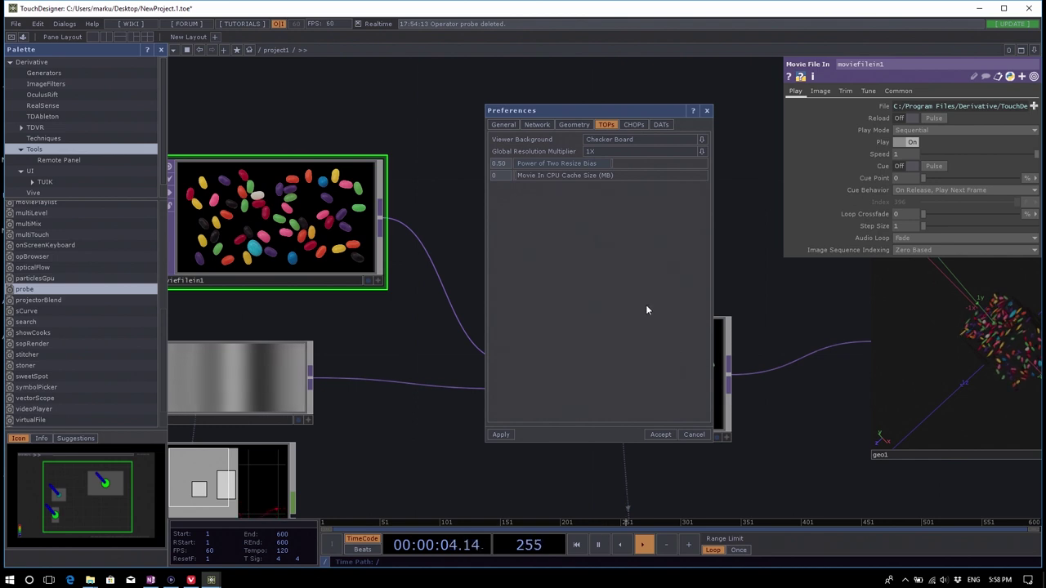
Apply the Checker Board viewer background and center moviefilein1 to preview it.
left_click_drag(627, 111, 768, 204)
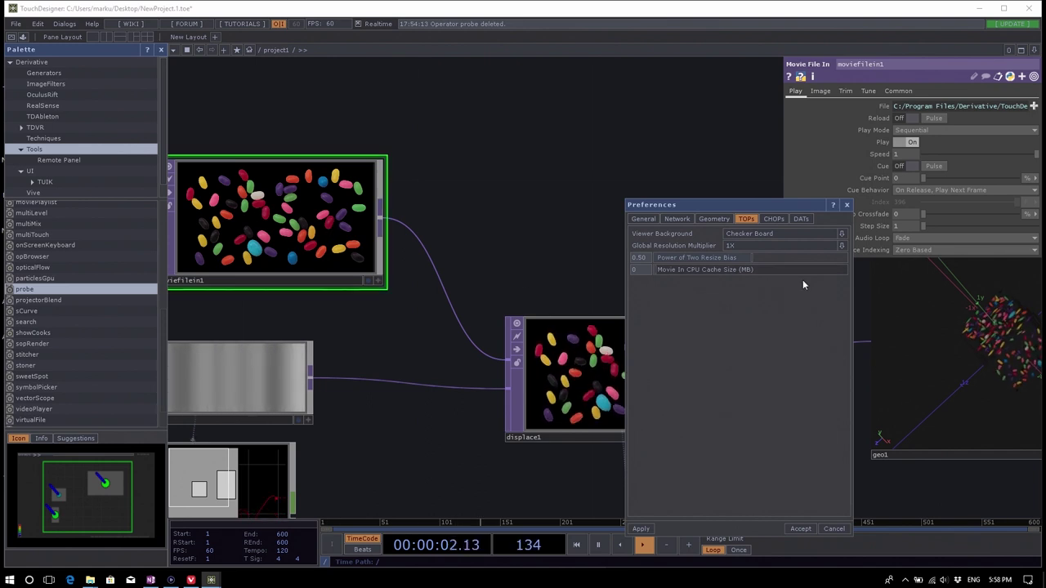
left_click(640, 530)
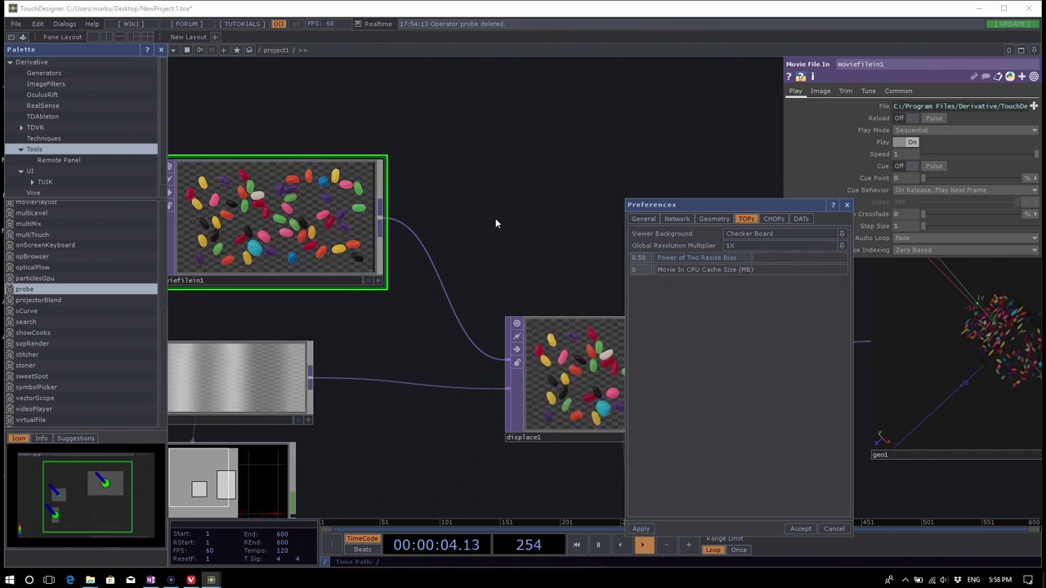
left_click_drag(496, 224, 621, 202)
scroll(380, 184, "up", 2)
scroll(380, 184, "up", 1)
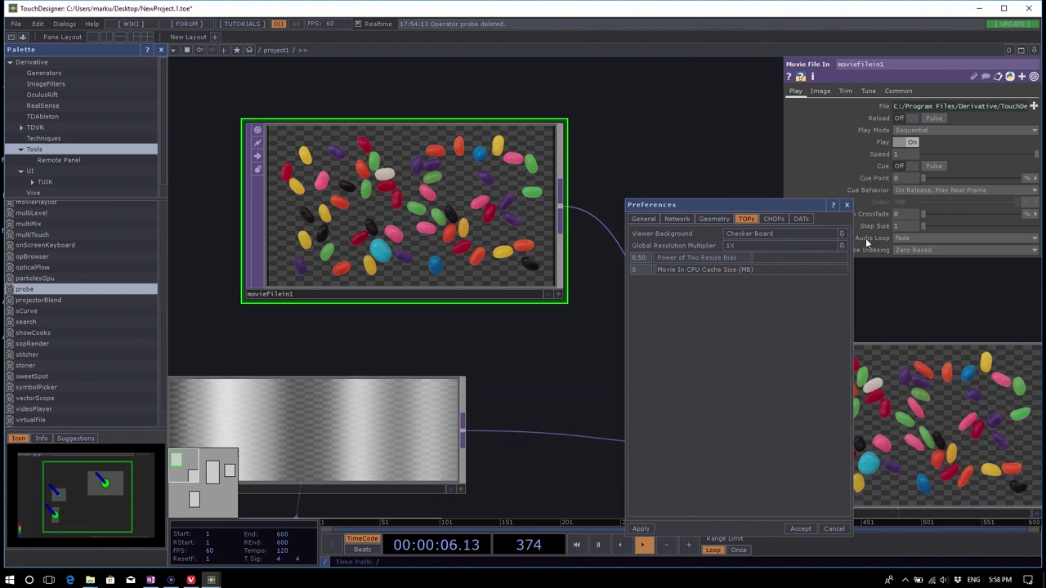
Set Viewer Background back to Black, apply, and accept the Preferences.
left_click(772, 234)
left_click(767, 244)
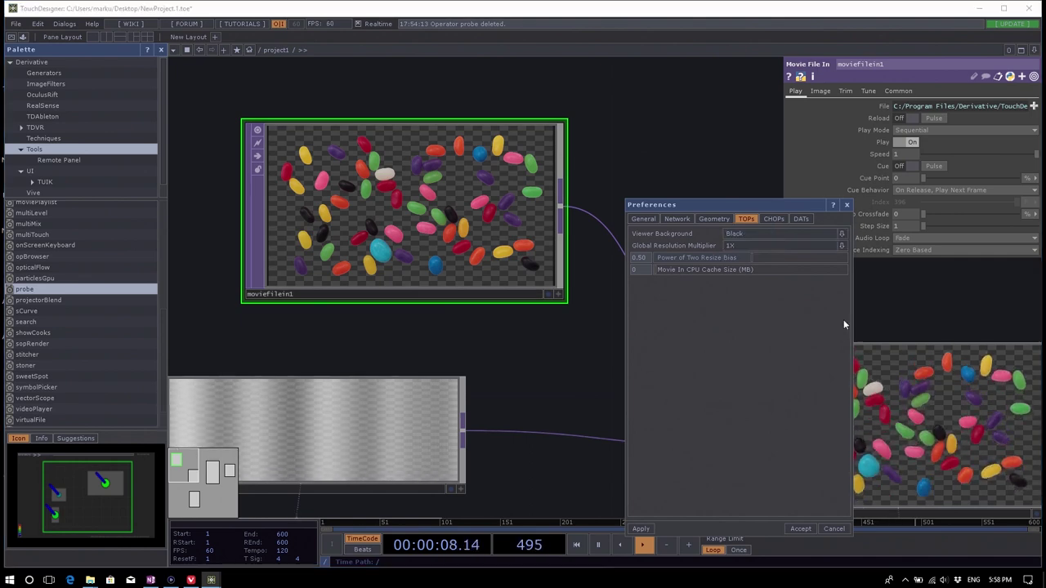
left_click(642, 530)
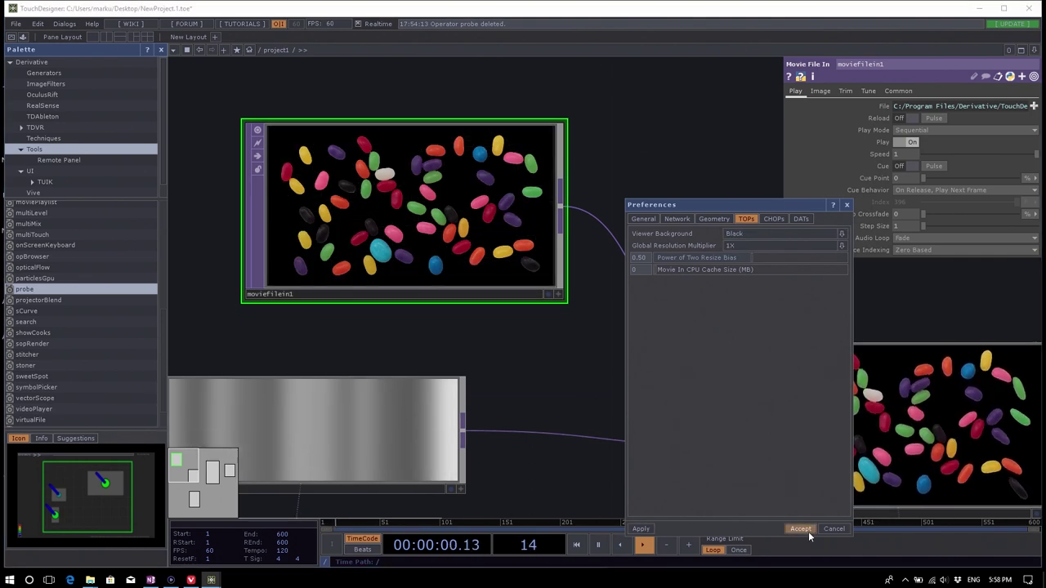
left_click(803, 530)
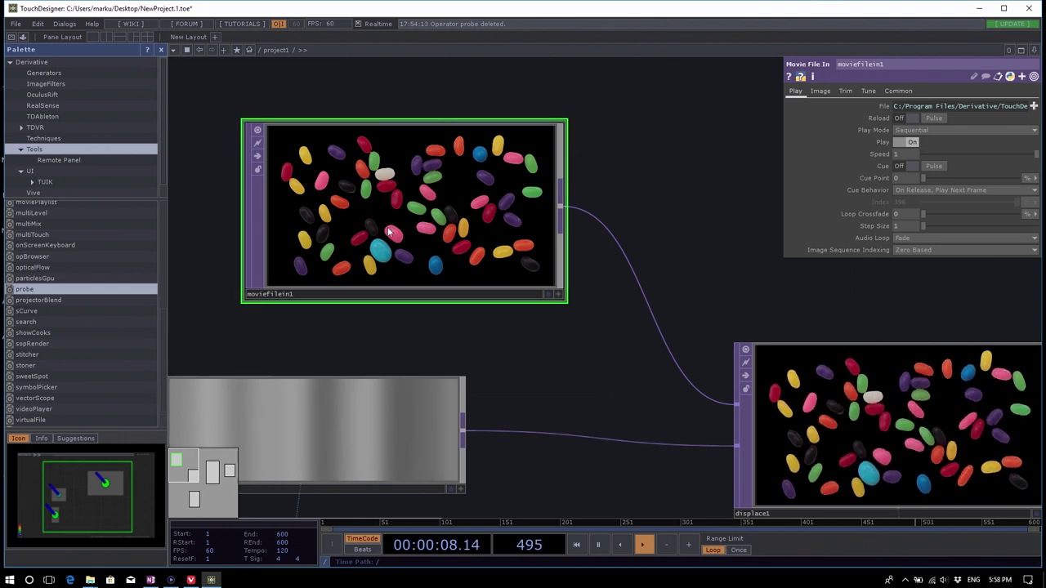
left_click(37, 24)
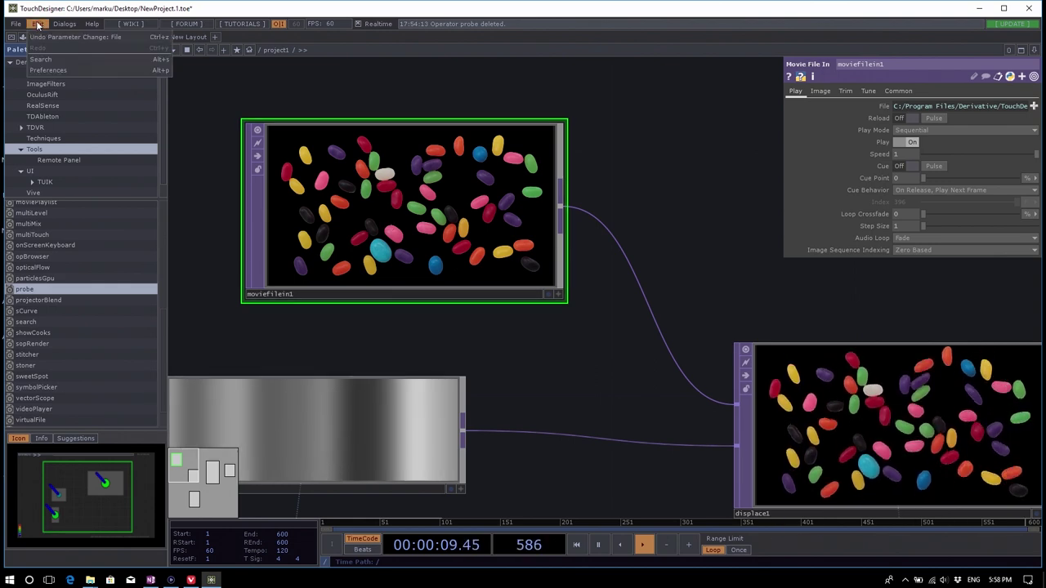
left_click(62, 72)
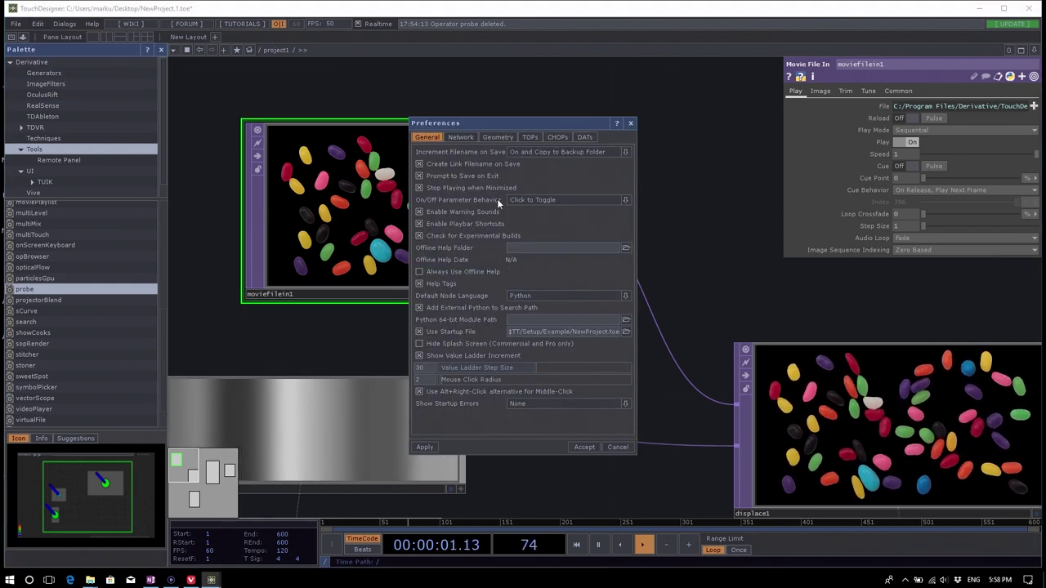
left_click(585, 137)
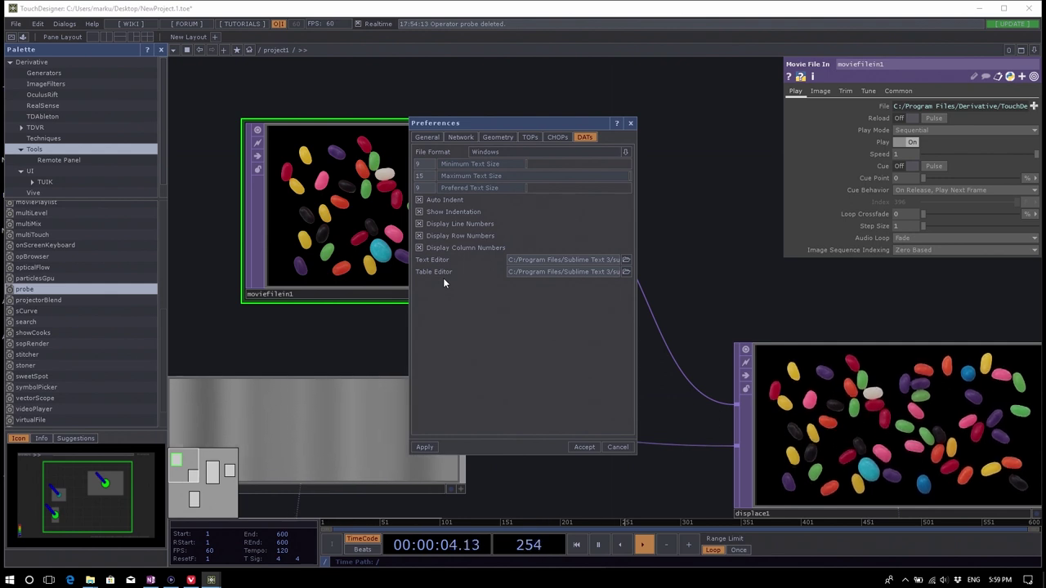
left_click_drag(532, 124, 412, 94)
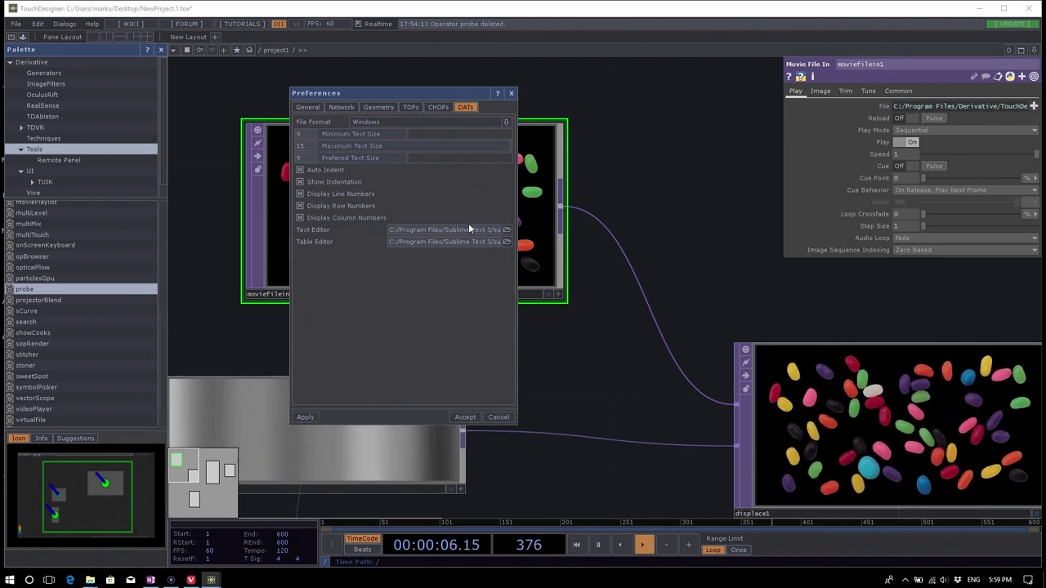
left_click(513, 95)
scroll(376, 188, "down", 2)
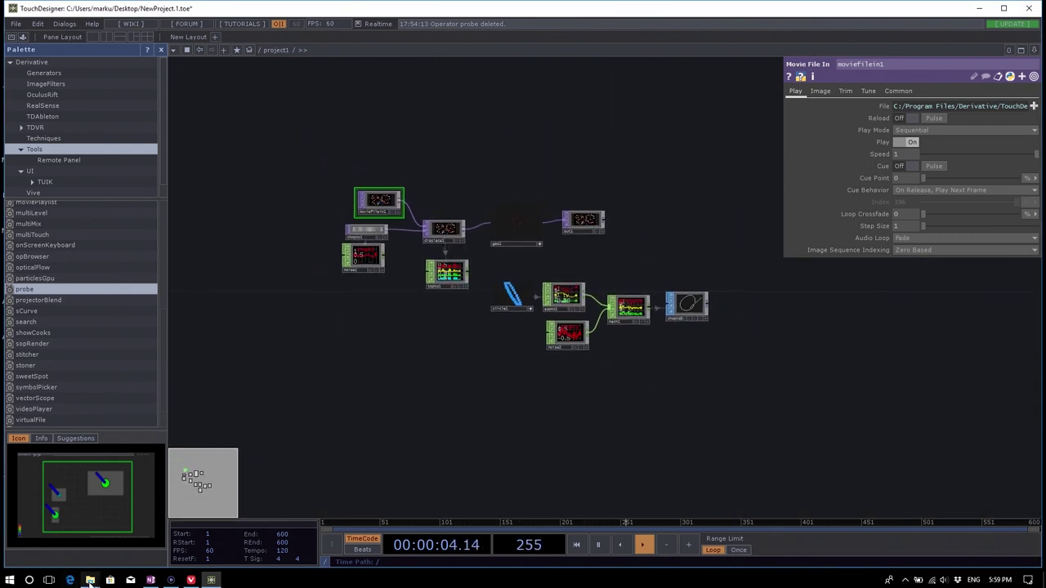
mouse_move(90, 579)
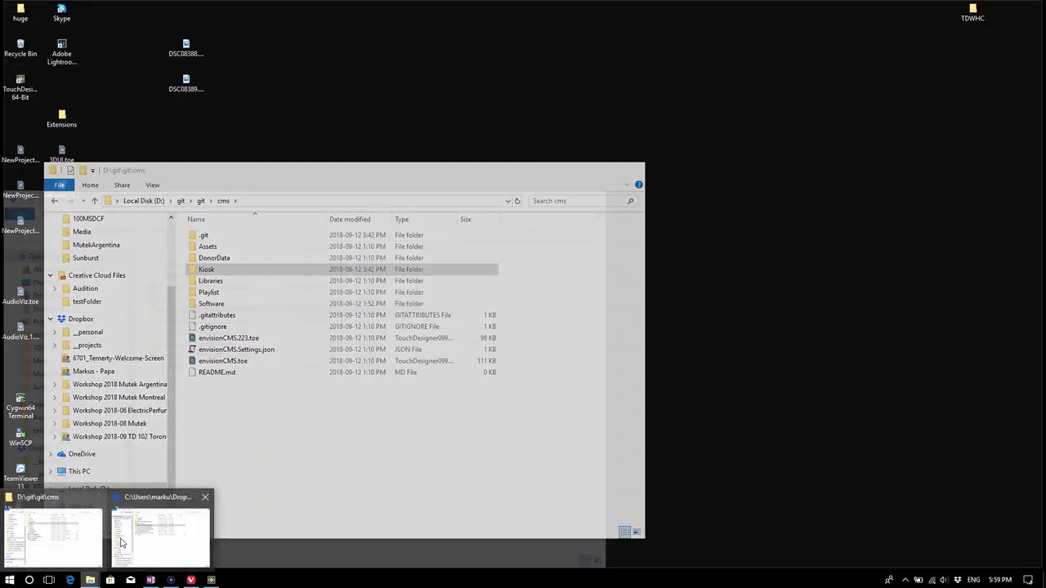
Open SightAdjuster.toe from Dropbox's Workshop 2018 Mutek Argentina > 01_SightAdjuster folder.
left_click(141, 542)
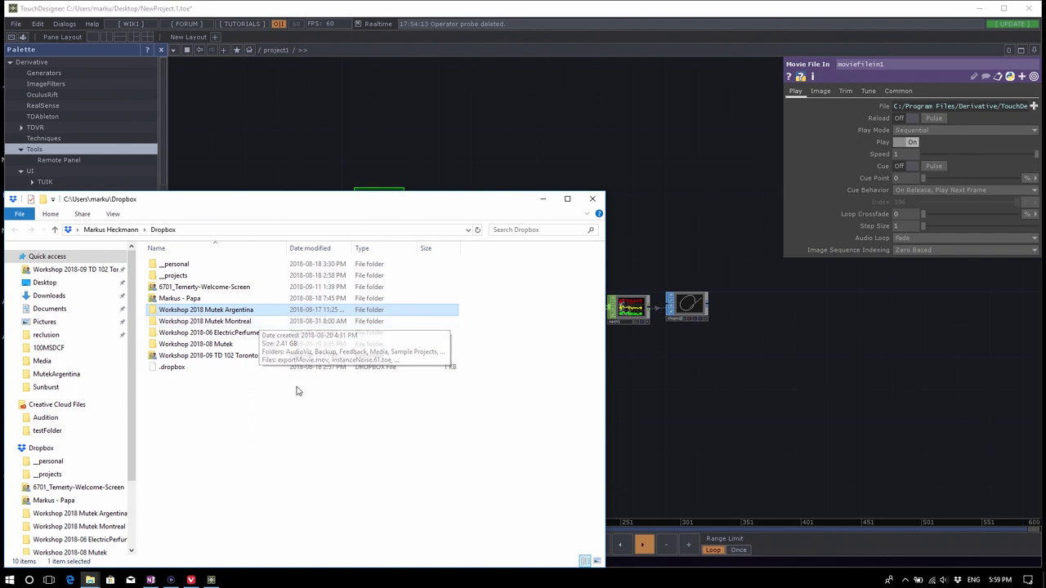
double_click(258, 312)
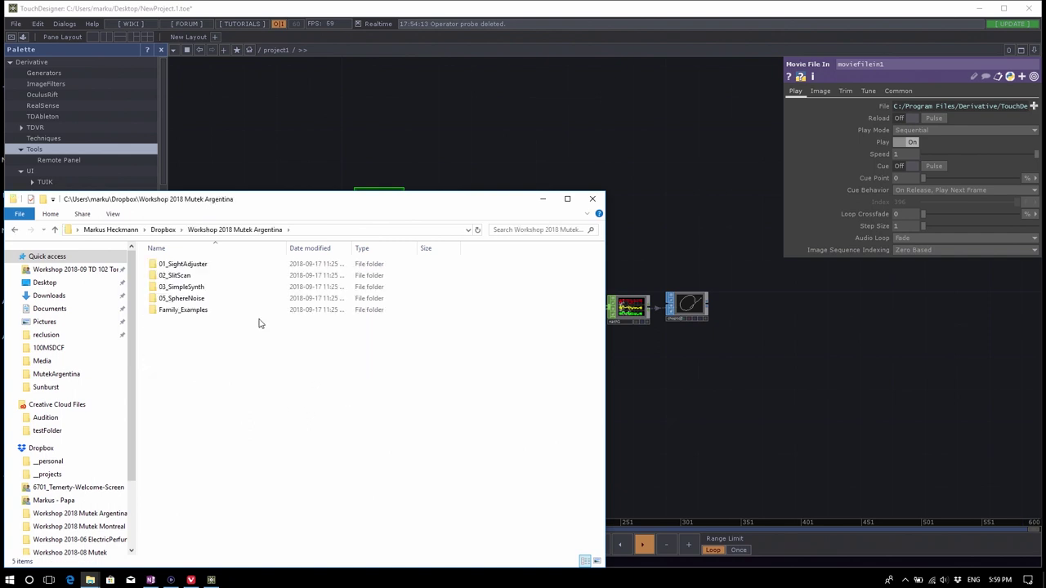
double_click(201, 264)
double_click(200, 269)
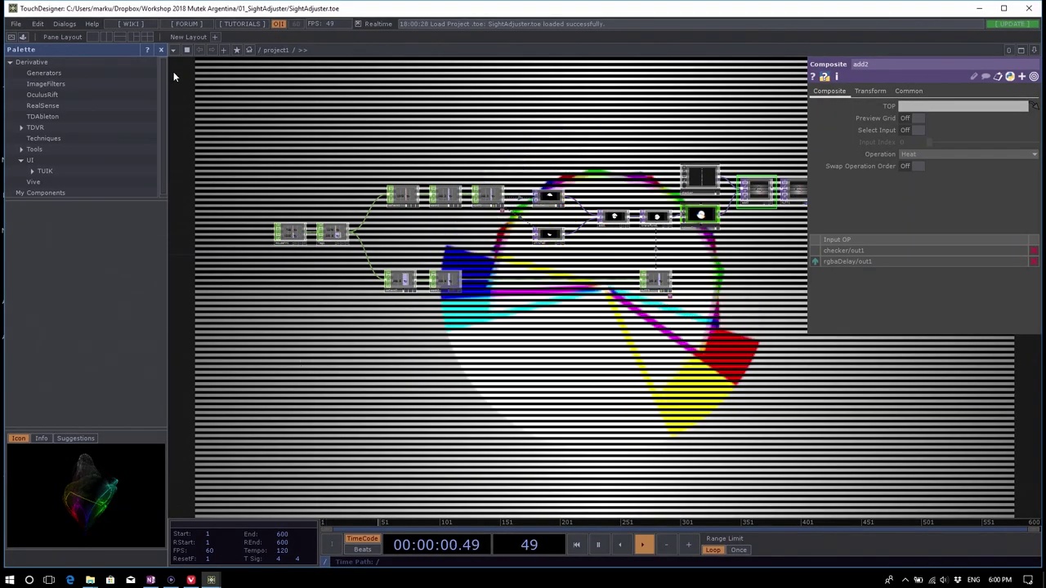
Hide the palette and the Composite parameters, then frame the whole SightAdjuster network.
left_click(161, 50)
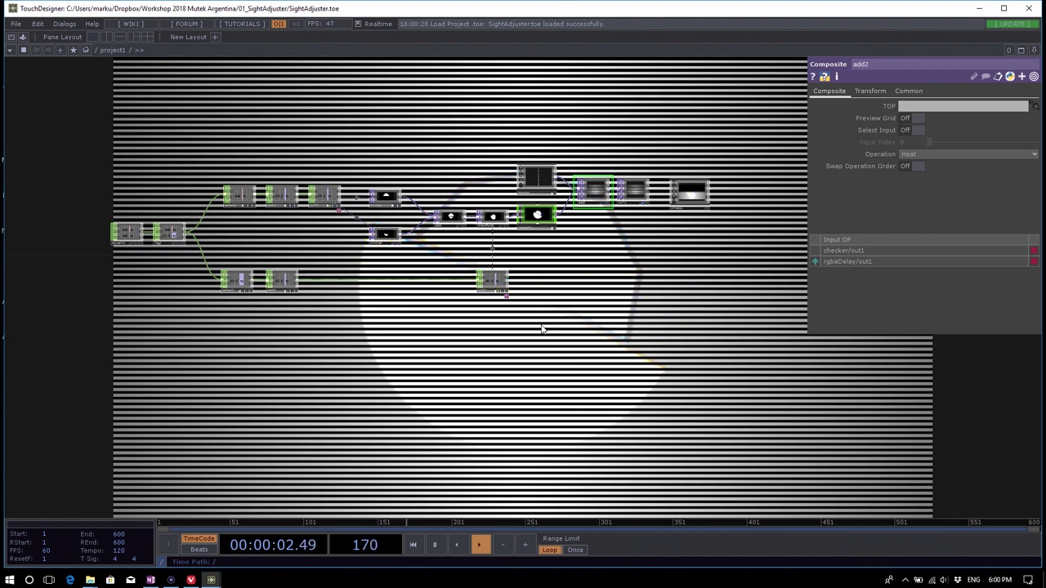
key("p")
key("h")
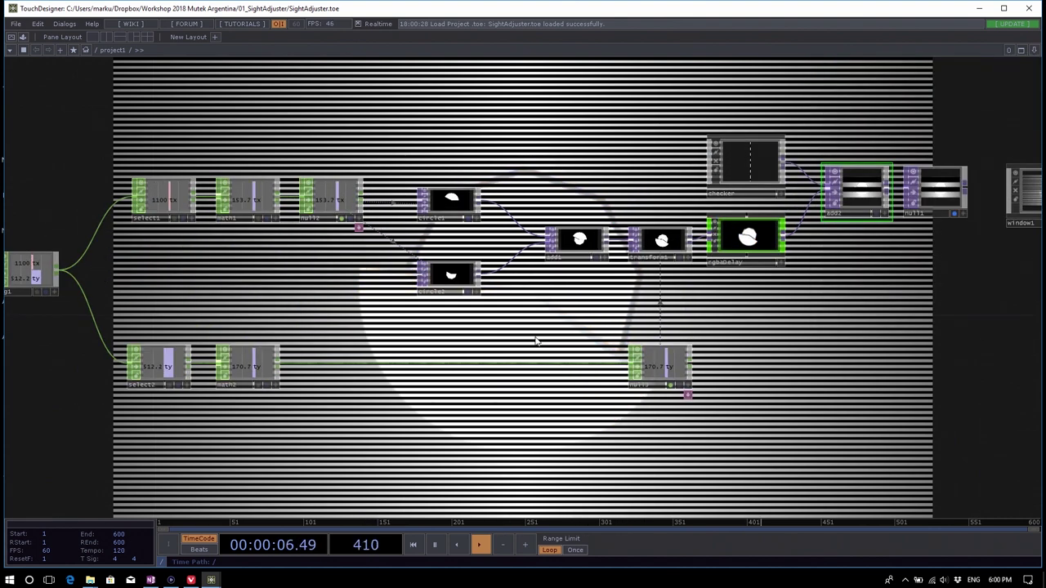
Zoom in and show window1's Window parameters.
scroll(532, 339, "down", 4)
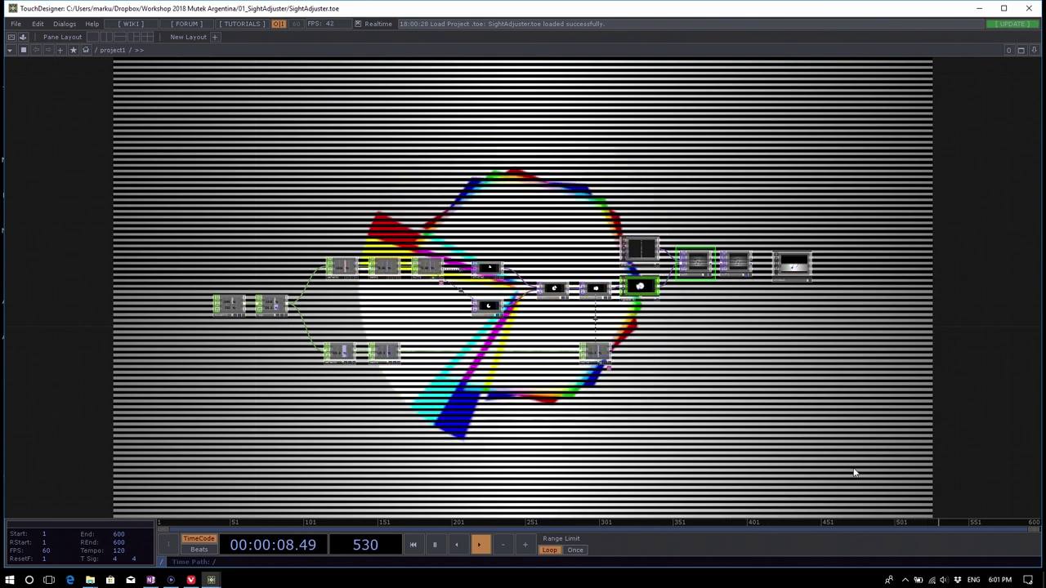
scroll(788, 247, "up", 5)
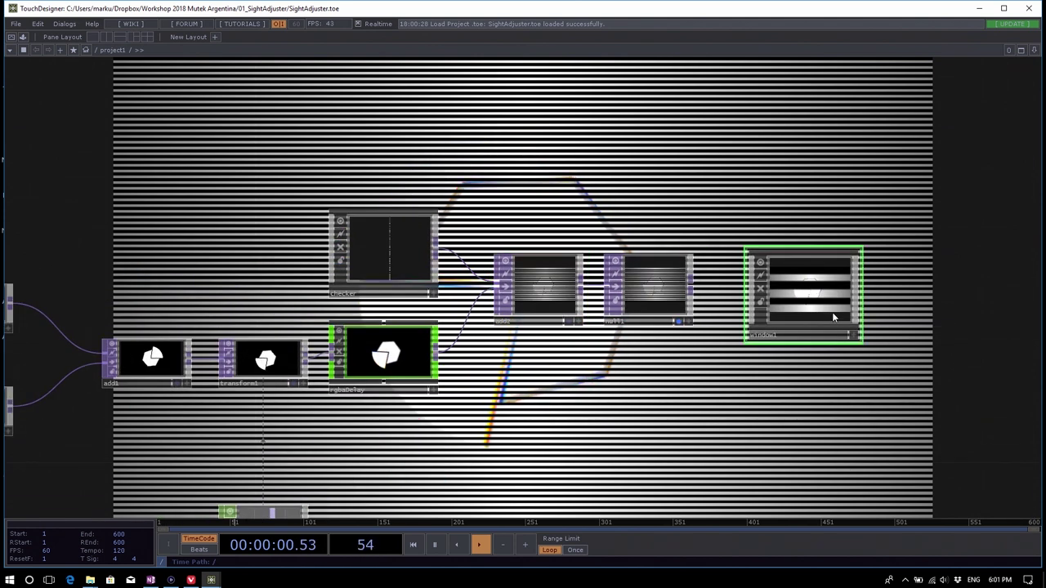
key("p")
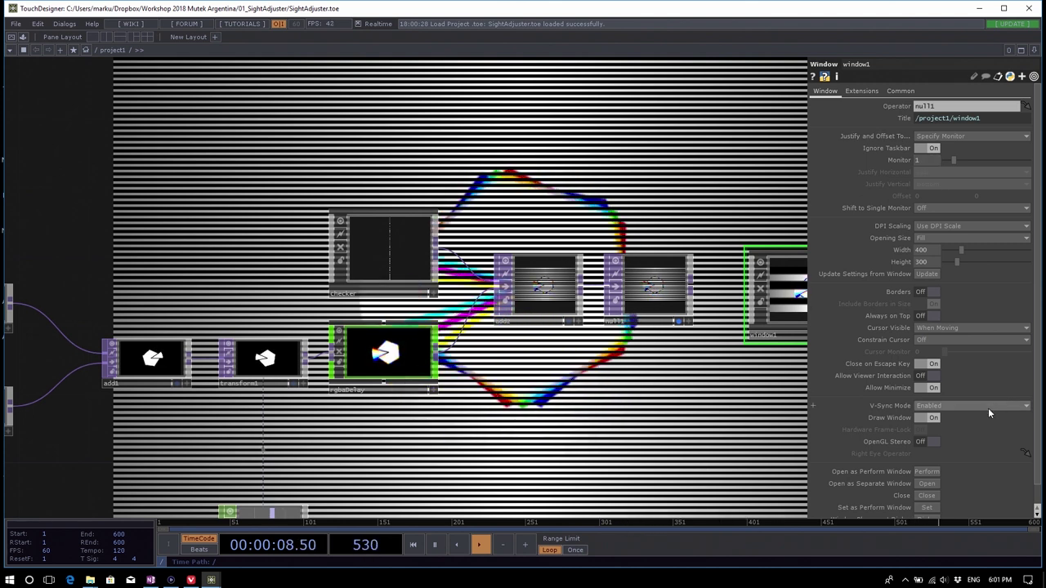
Open the output as a separate window on monitor 0, then close the full-screen preview.
left_click(929, 487)
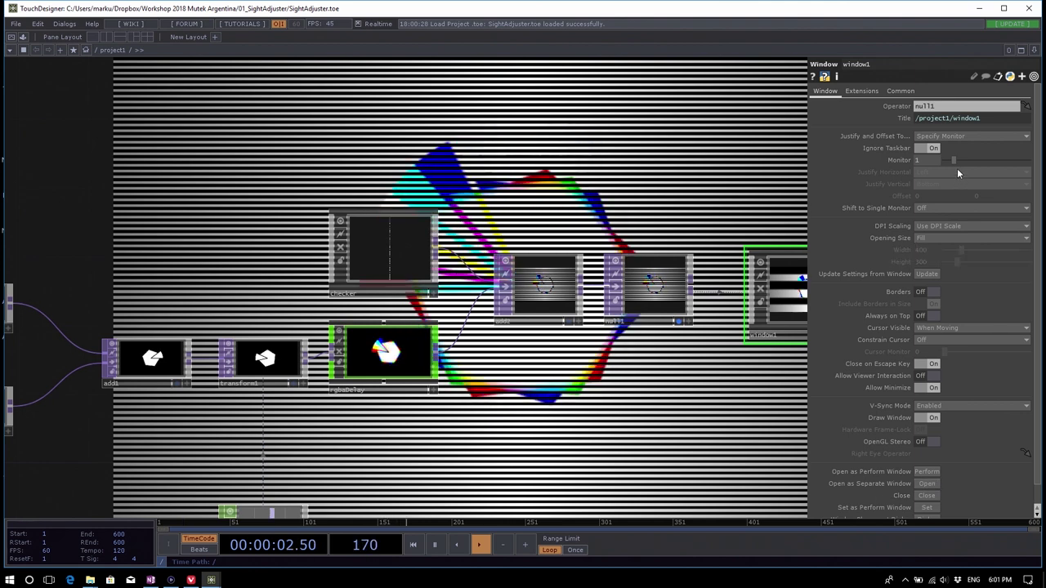
left_click_drag(953, 160, 929, 159)
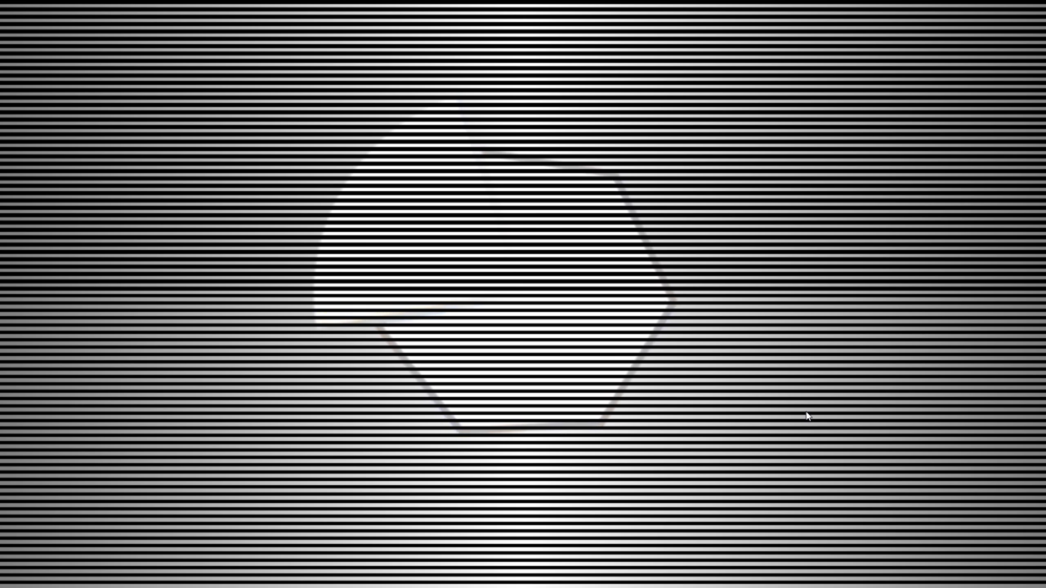
key("Escape")
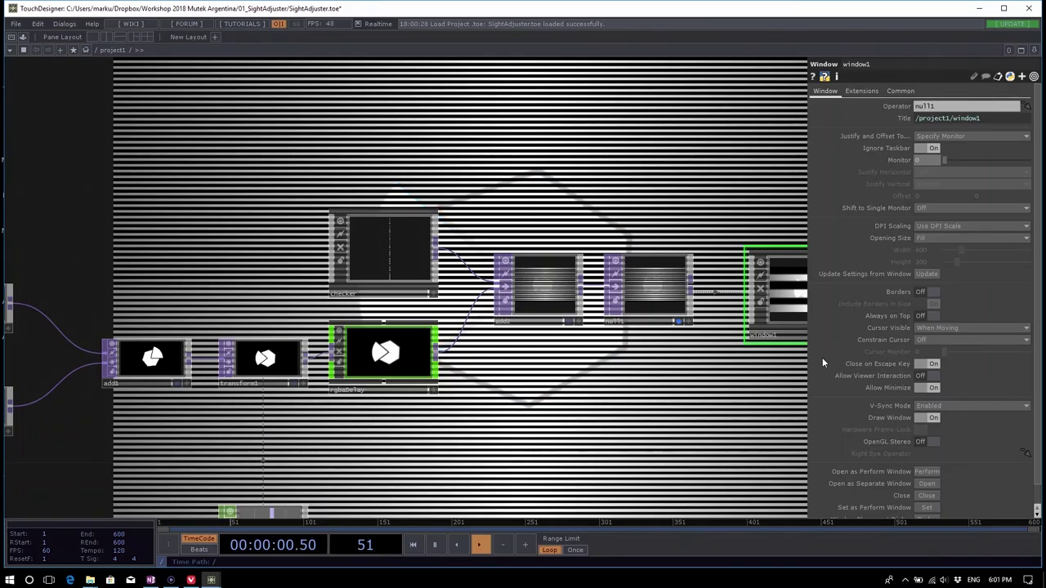
Frame all nodes, then start quitting SightAdjuster but cancel the Confirm dialog.
key("h")
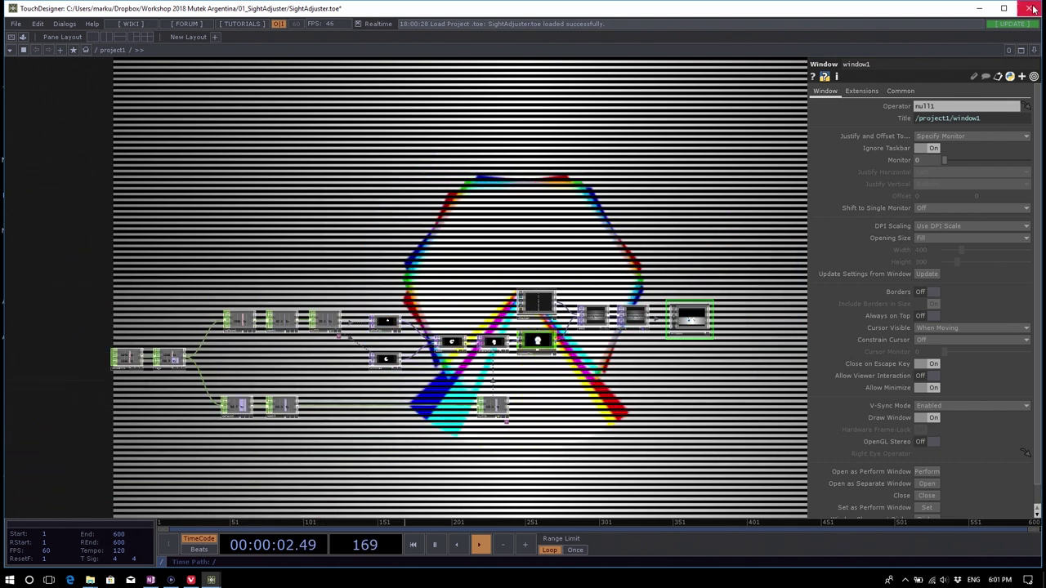
left_click(1033, 8)
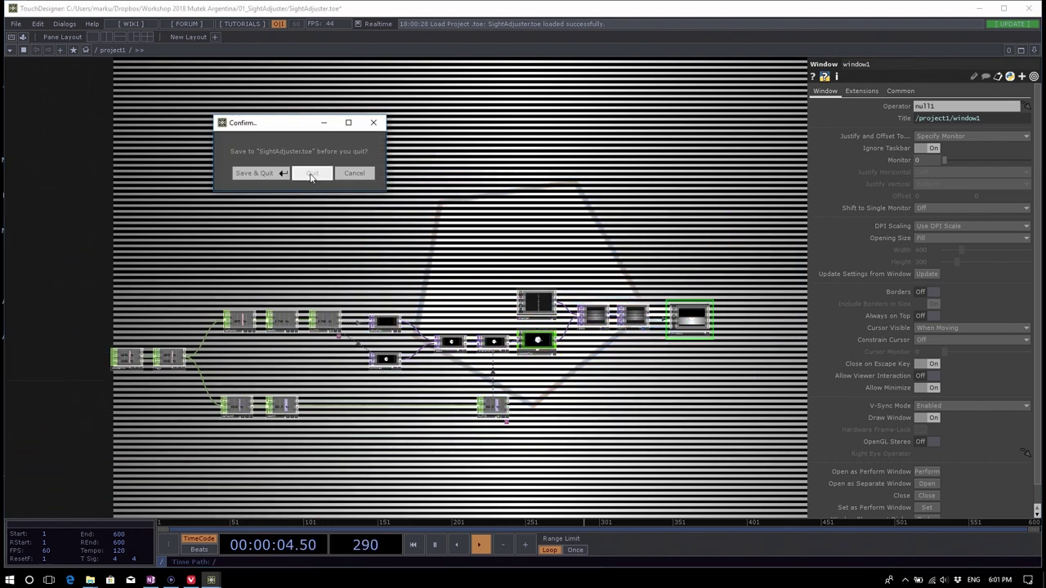
left_click(354, 172)
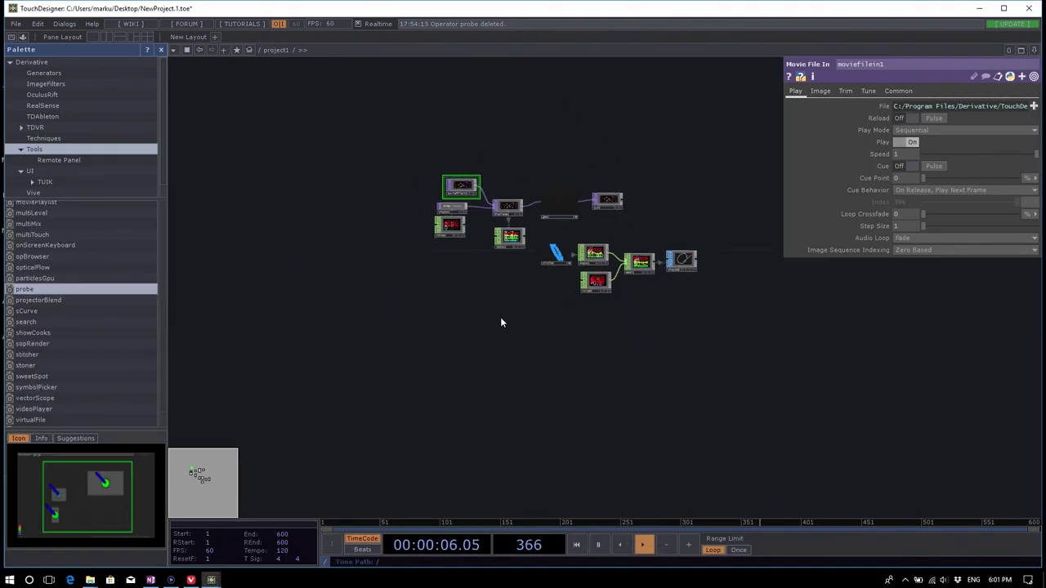
Bring SightAdjuster to the front from the taskbar and minimise it, revealing NewProject.1.toe.
left_click_drag(501, 323, 515, 349)
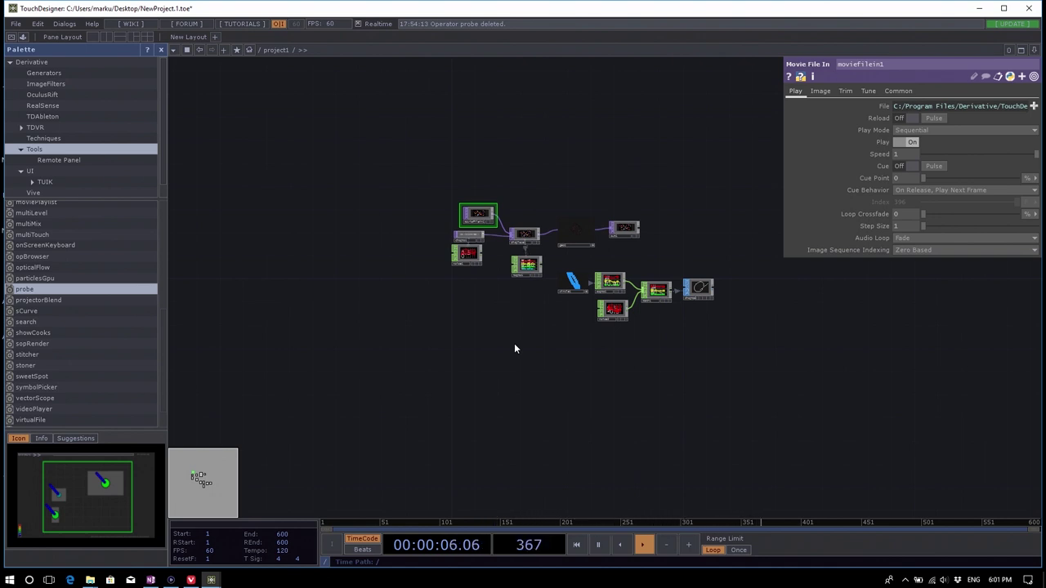
mouse_move(211, 580)
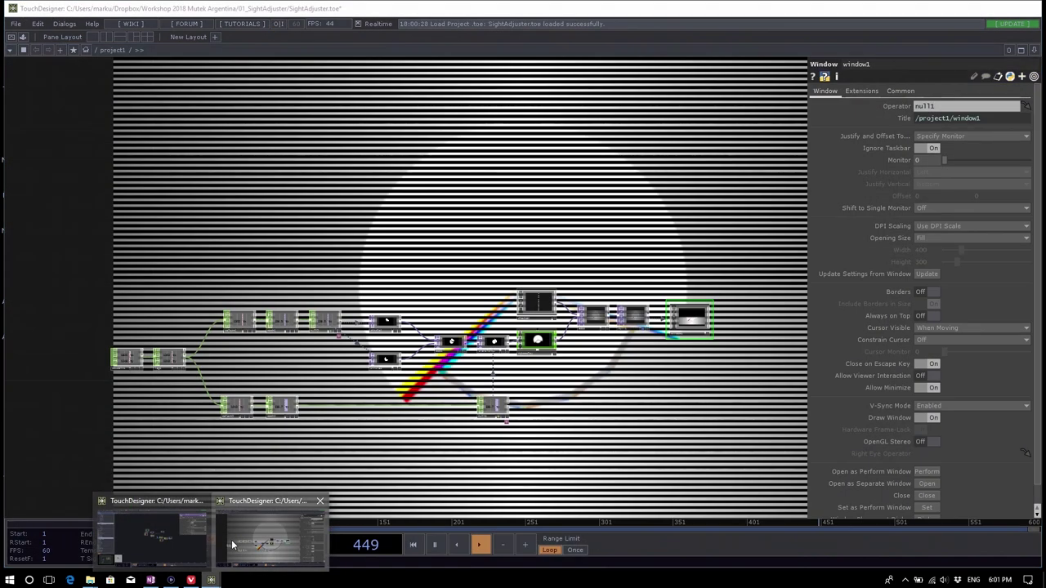
left_click(231, 540)
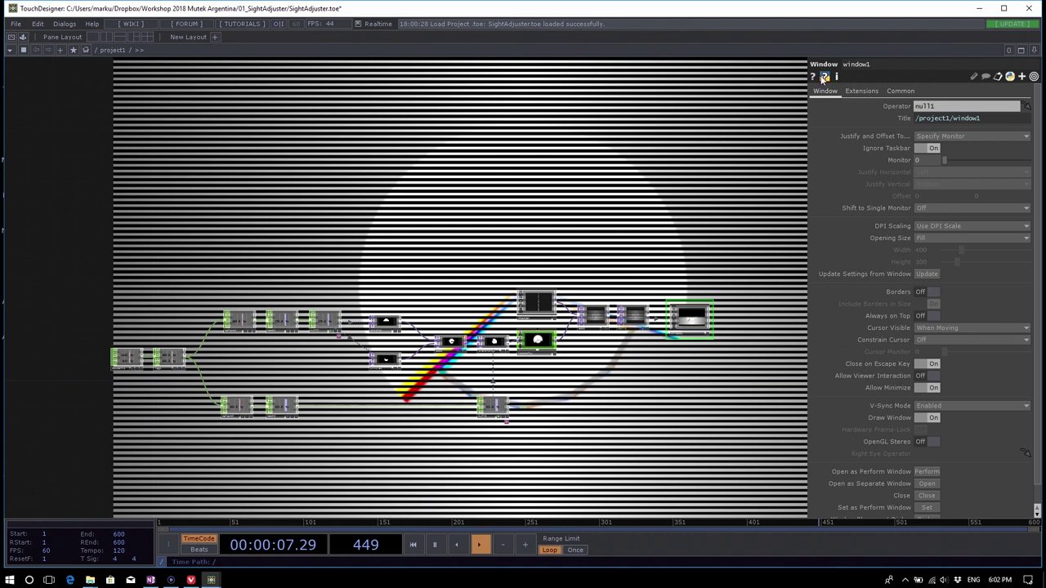
left_click(977, 11)
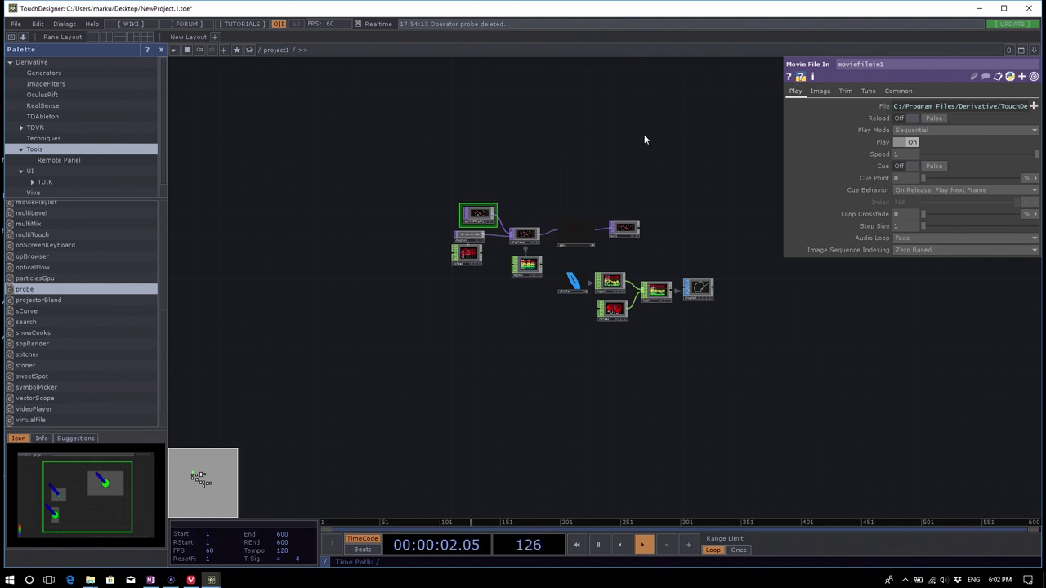
left_click_drag(645, 140, 598, 131)
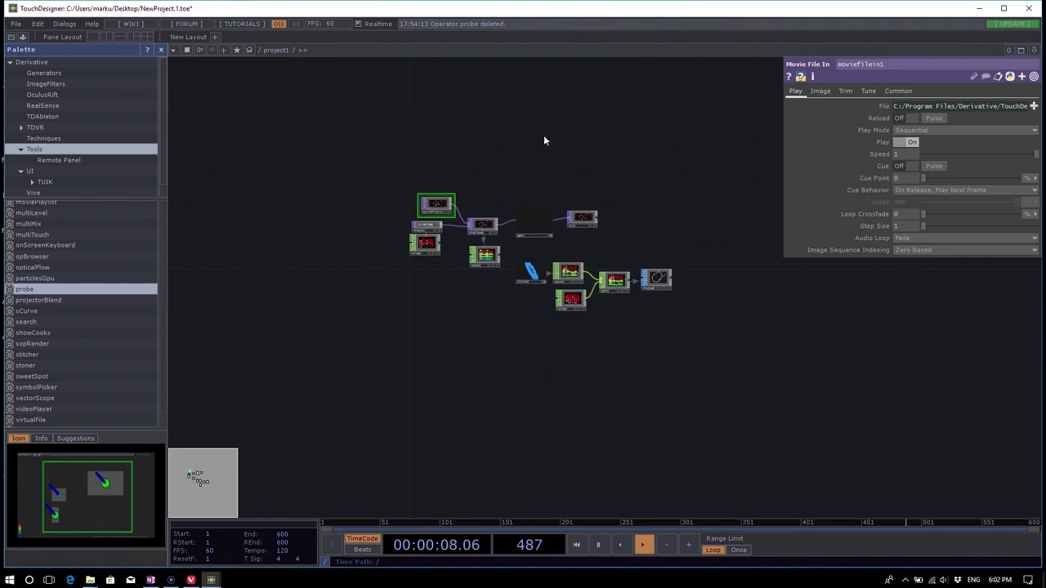
left_click(358, 24)
left_click(357, 24)
left_click_drag(615, 148, 685, 181)
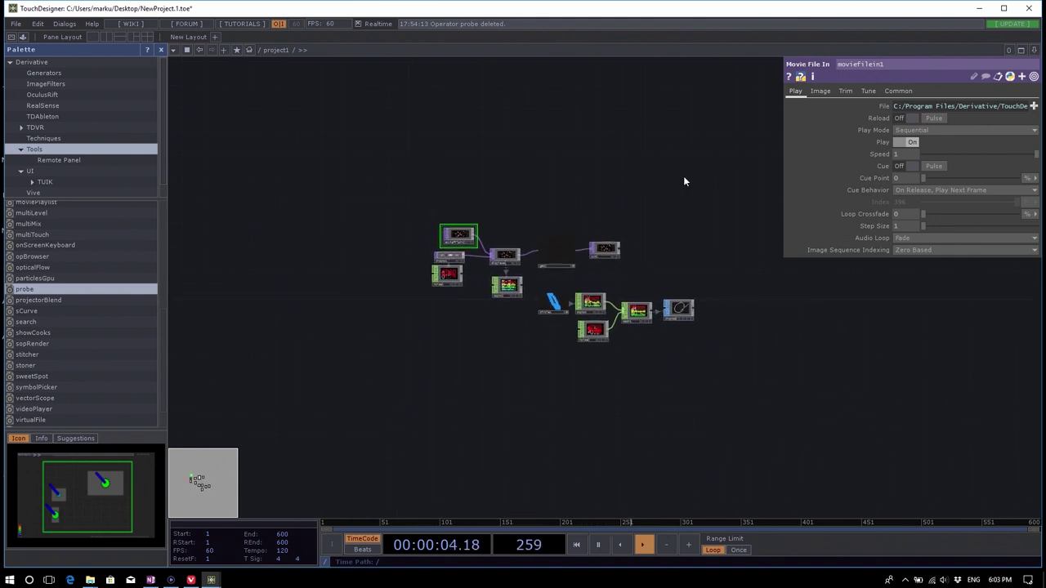
Delete the box-selected lower group of five operators and the topto1 node.
right_click_drag(734, 360, 547, 287)
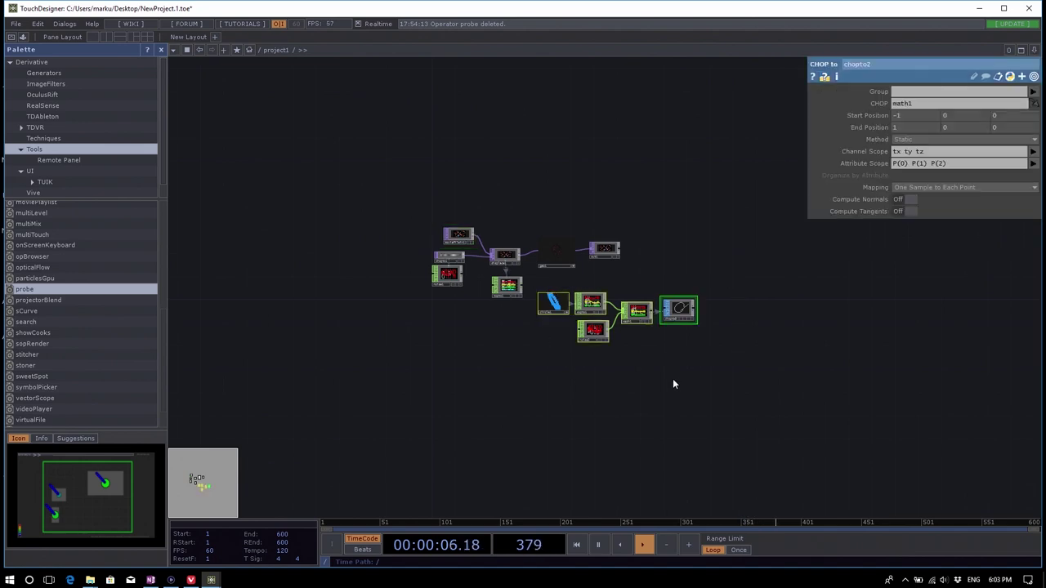
key("Delete")
scroll(543, 296, "up", 5)
scroll(667, 382, "down", 3)
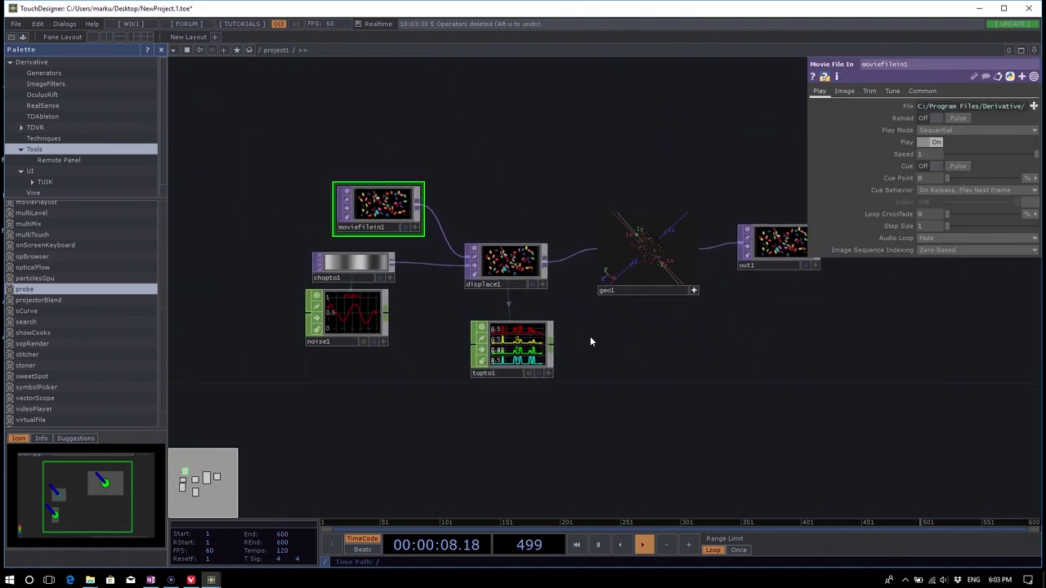
left_click_drag(376, 205, 353, 204)
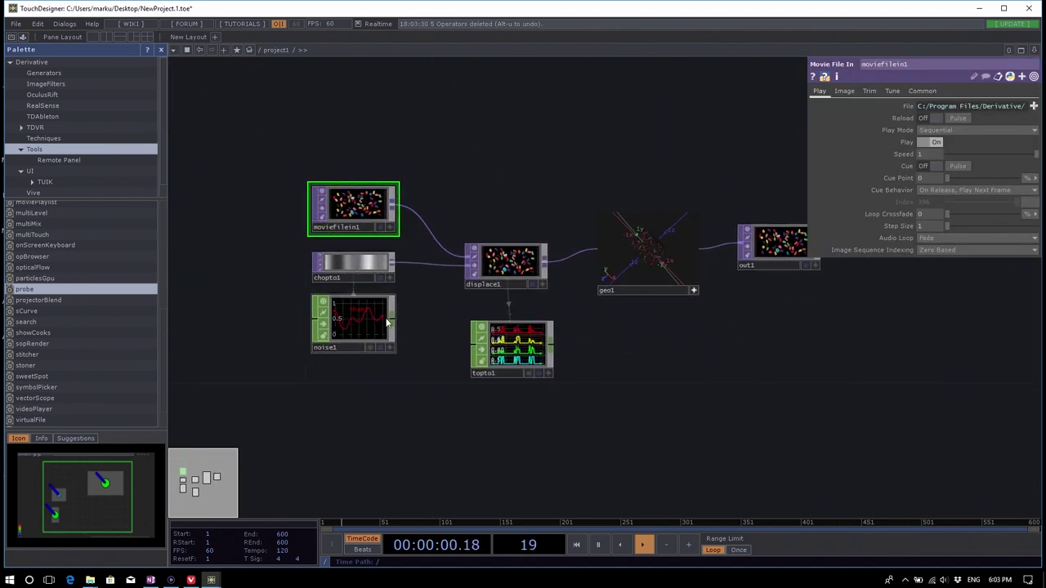
scroll(619, 362, "down", 4)
left_click(518, 337)
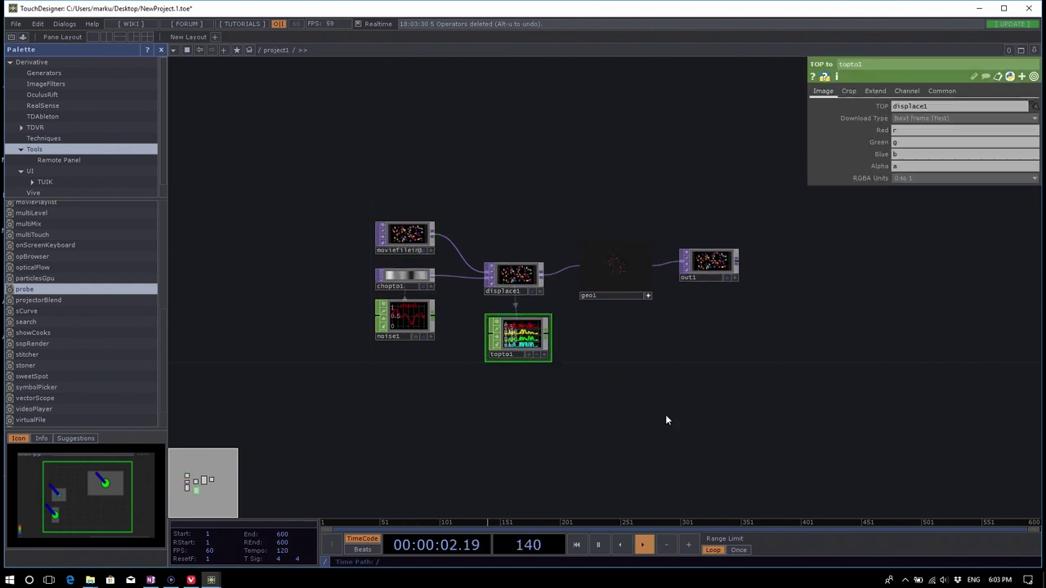
key("Delete")
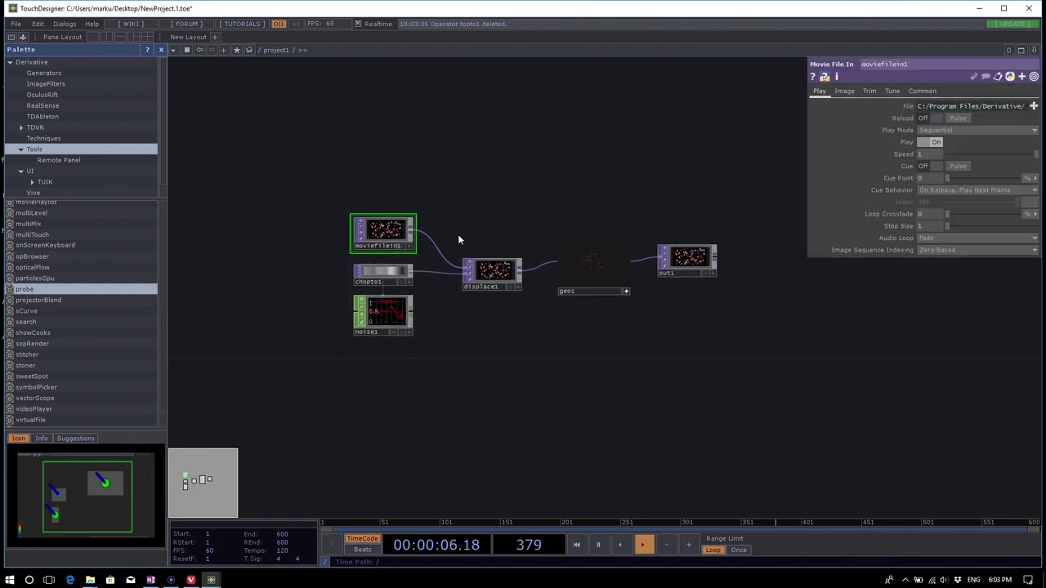
Delete every remaining operator with Ctrl+A and Delete, after one undone box-delete.
left_click_drag(285, 147, 775, 389)
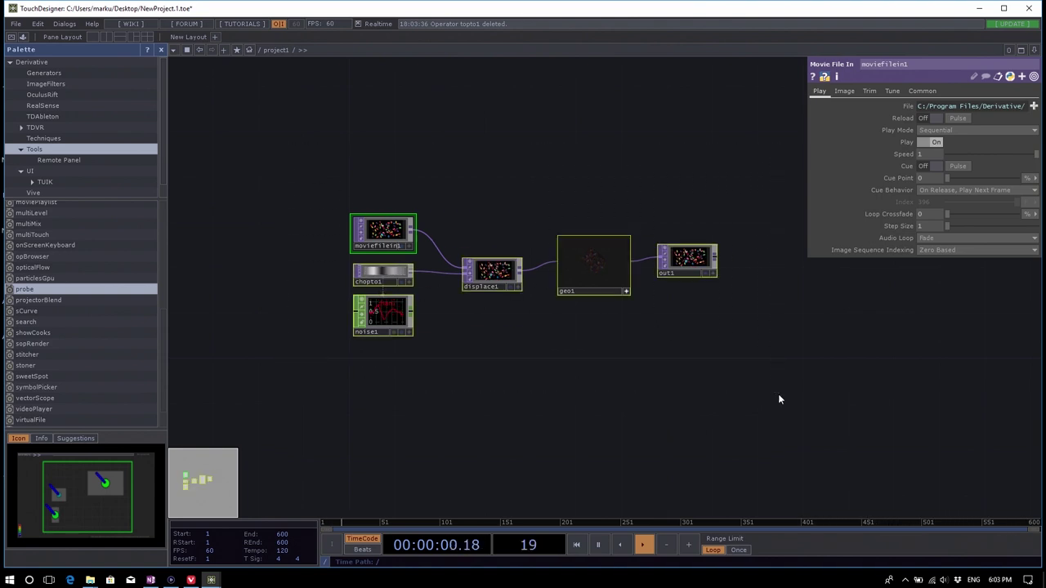
key("Delete")
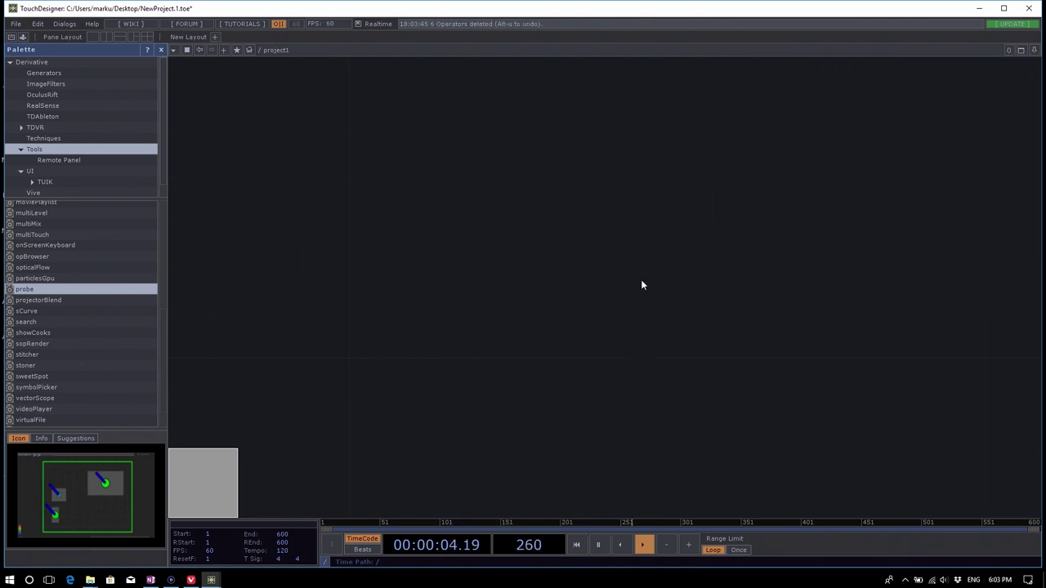
key("alt+u")
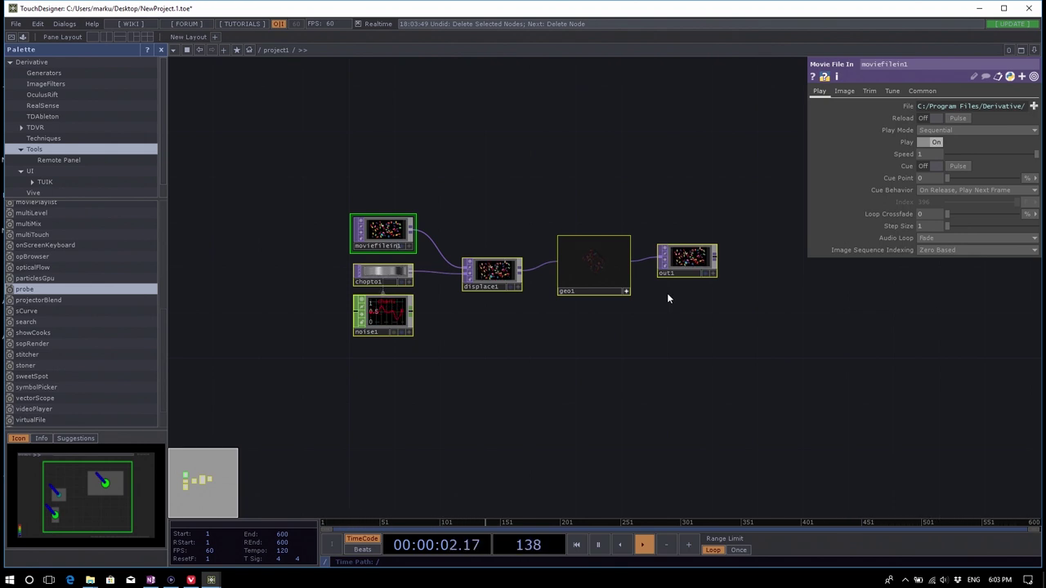
left_click(678, 387)
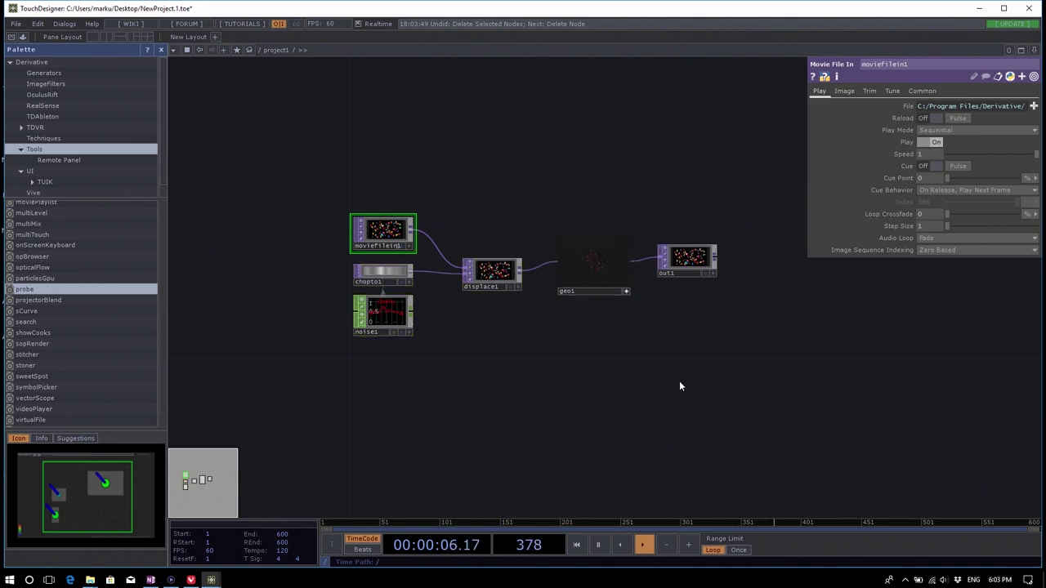
key("ctrl+a")
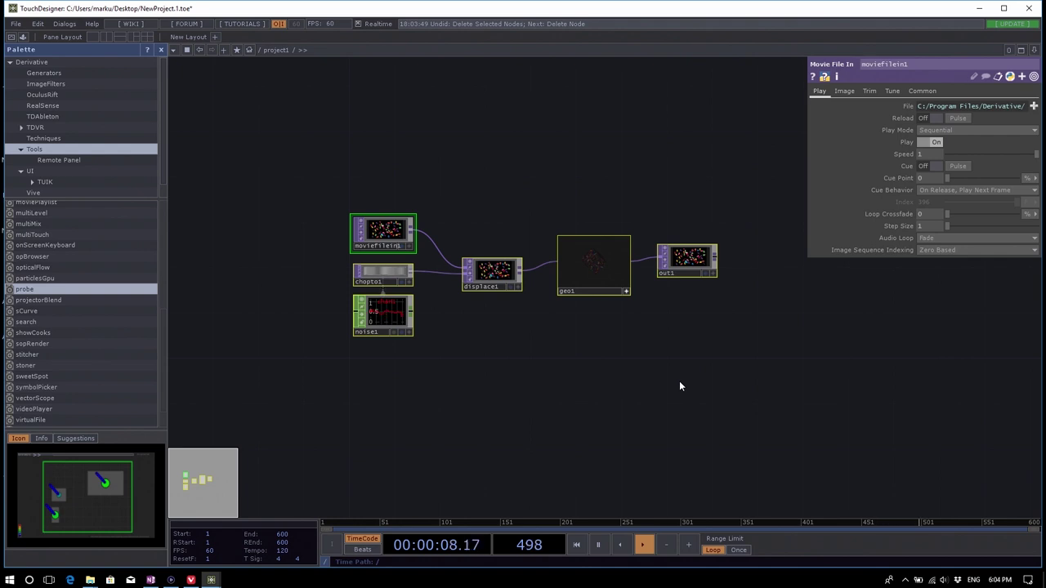
key("Delete")
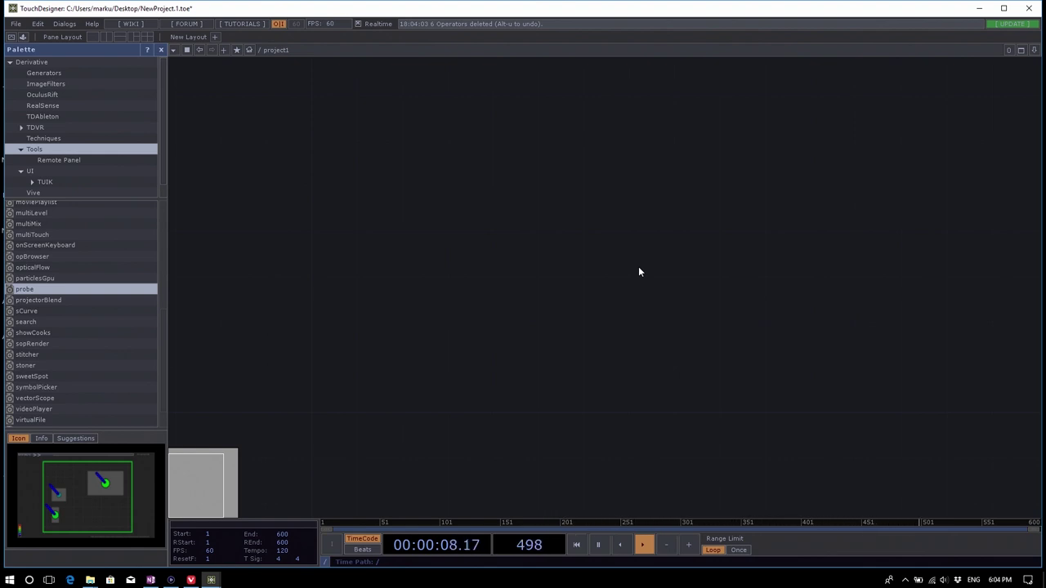
key("Tab")
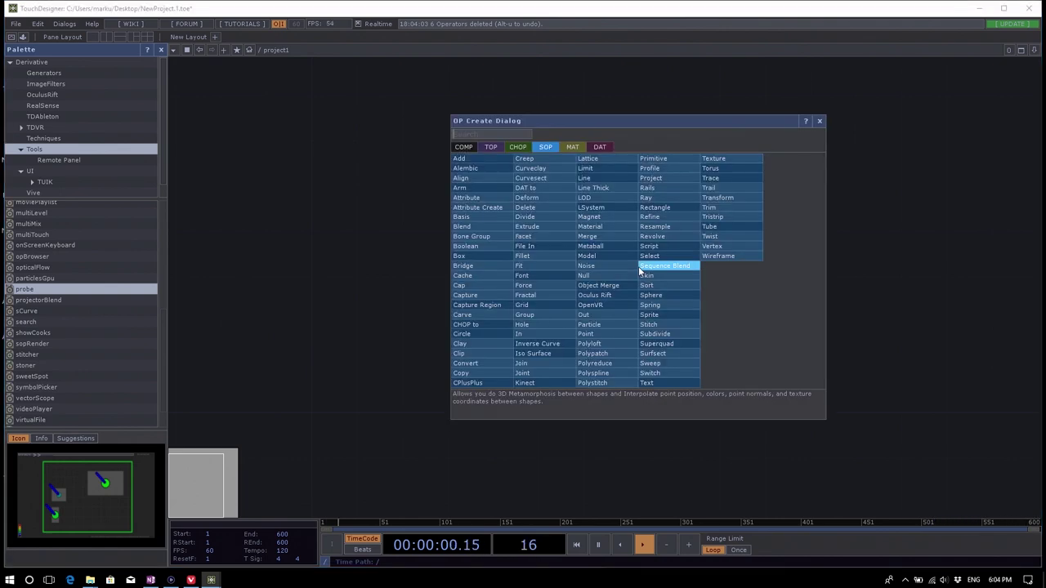
left_click_drag(638, 122, 547, 125)
key("Tab")
key("Tab")
key("Tab")
key("Tab")
key("Tab")
key("Tab")
key("Tab")
key("Tab")
key("Tab")
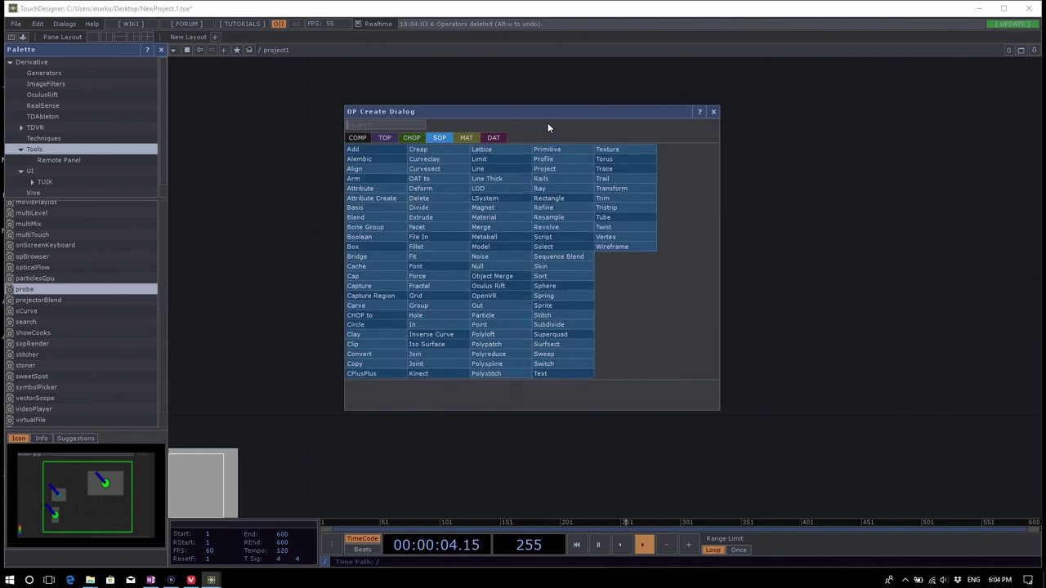
key("Tab")
key("Tab")
key("Tab")
key("Tab")
key("Tab")
key("Tab")
key("Tab")
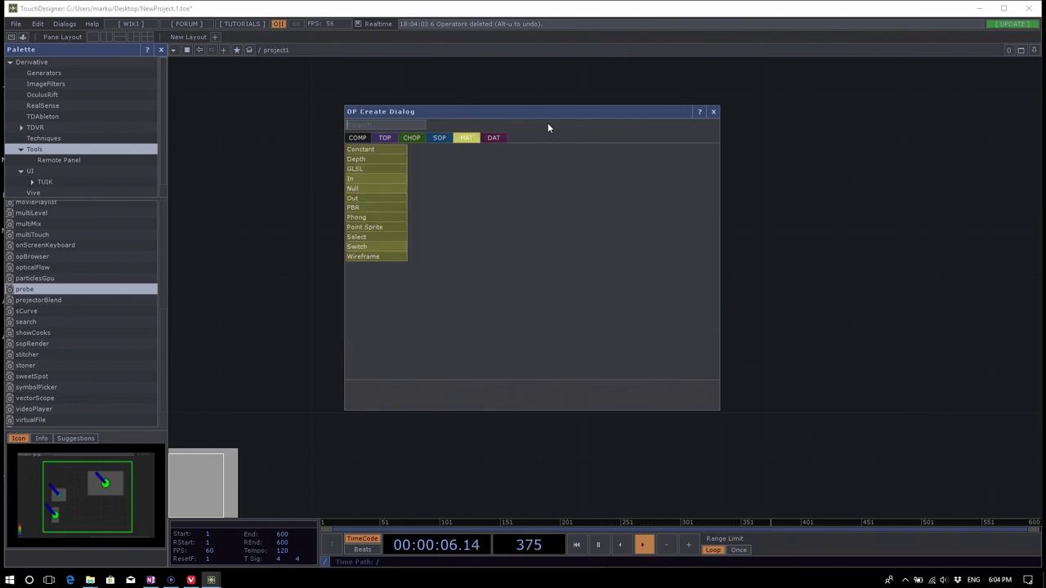
key("Tab")
key("Tab")
key("Tab")
key("Tab")
key("Tab")
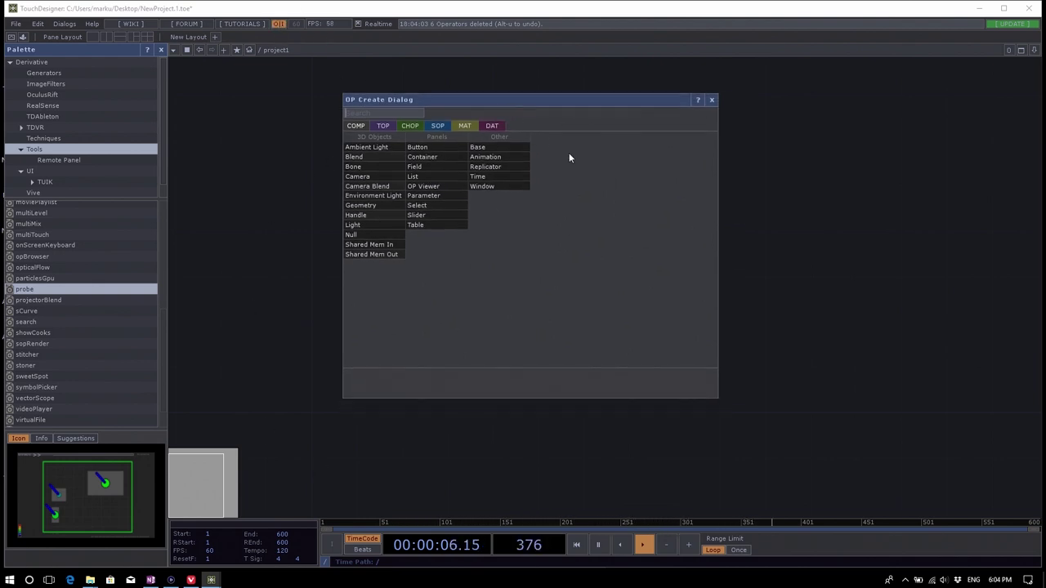
left_click_drag(553, 108, 577, 119)
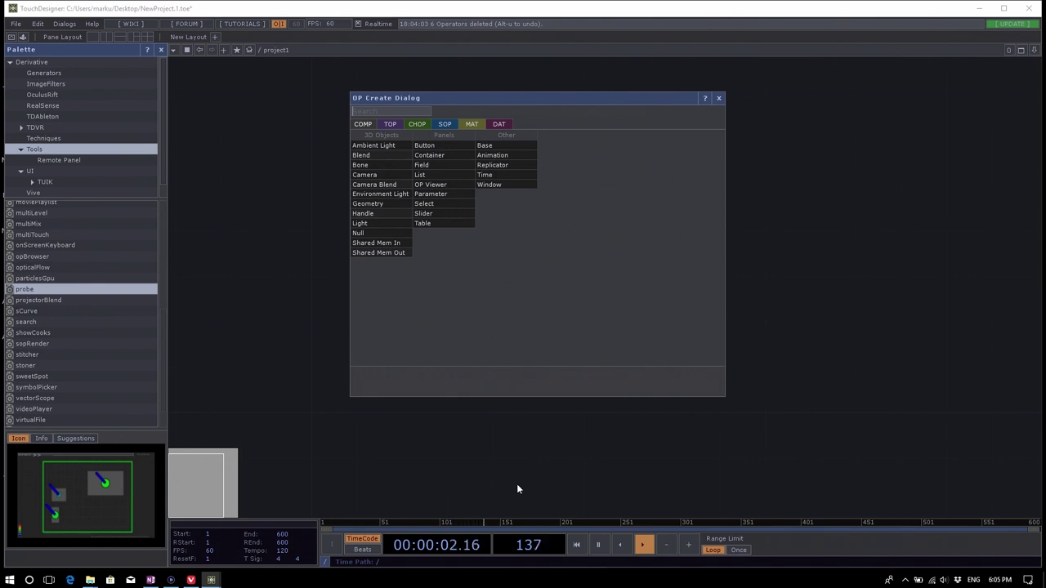
left_click(732, 111)
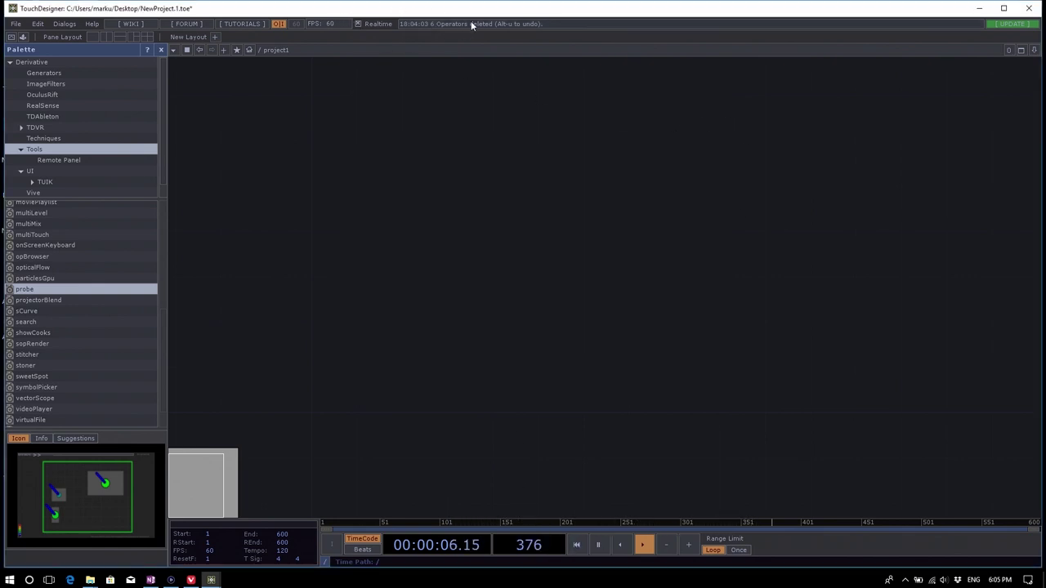
left_click(331, 35)
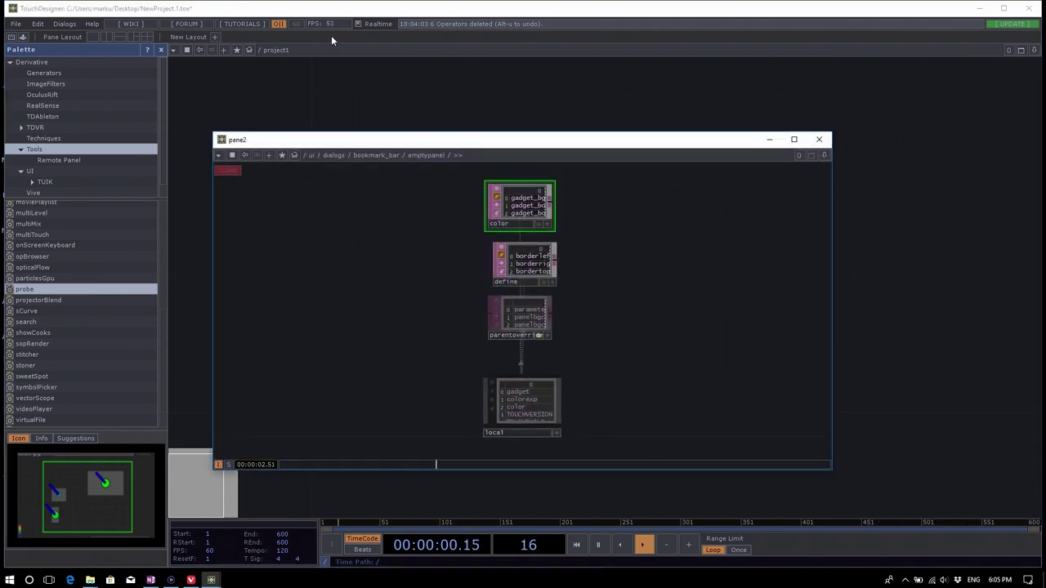
scroll(413, 275, "down", 4)
scroll(413, 275, "down", 3)
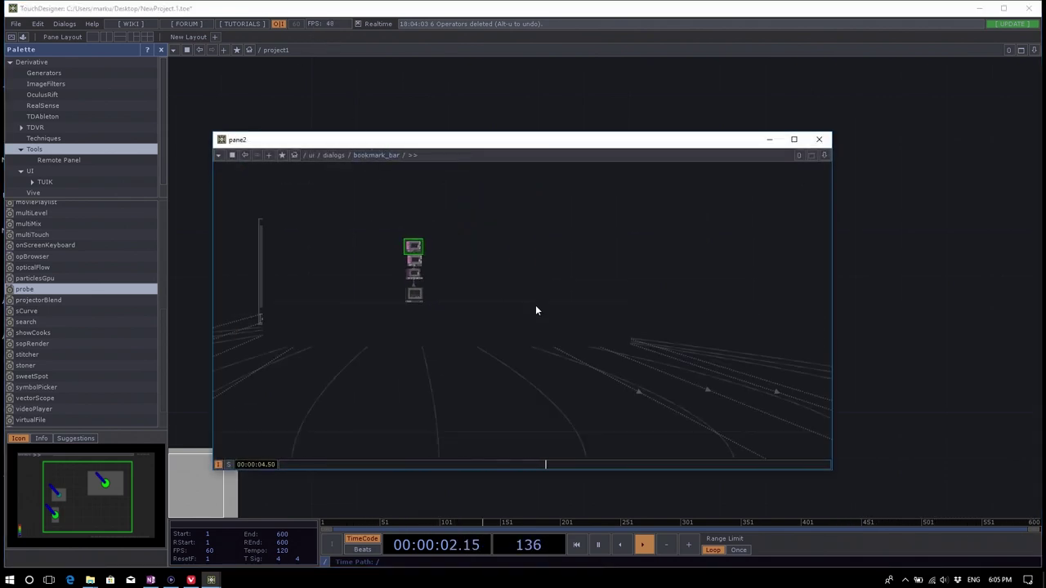
scroll(482, 278, "up", 4)
scroll(467, 296, "up", 5)
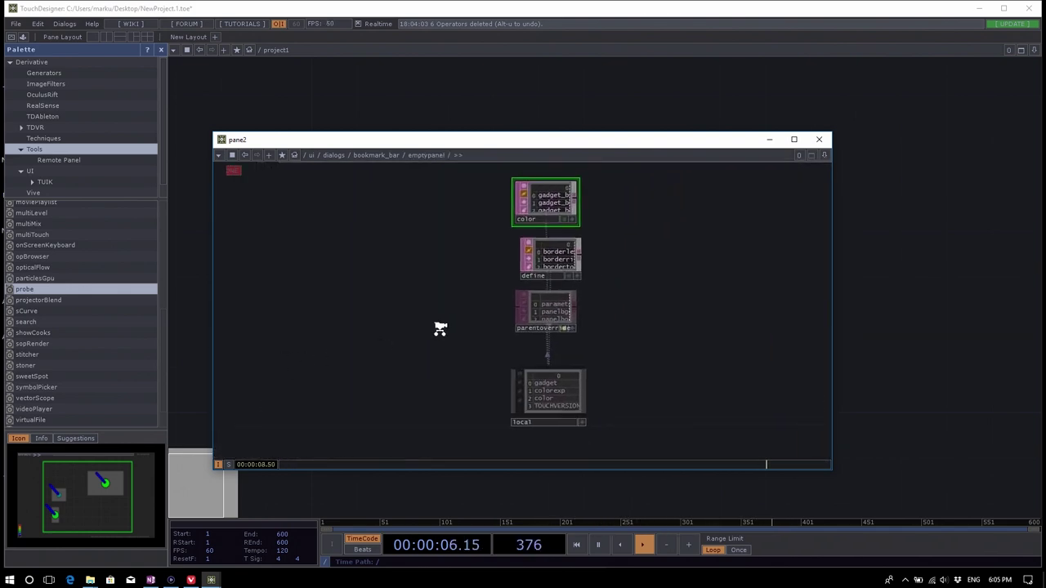
scroll(439, 373, "down", 5)
scroll(377, 284, "up", 2)
scroll(377, 284, "up", 6)
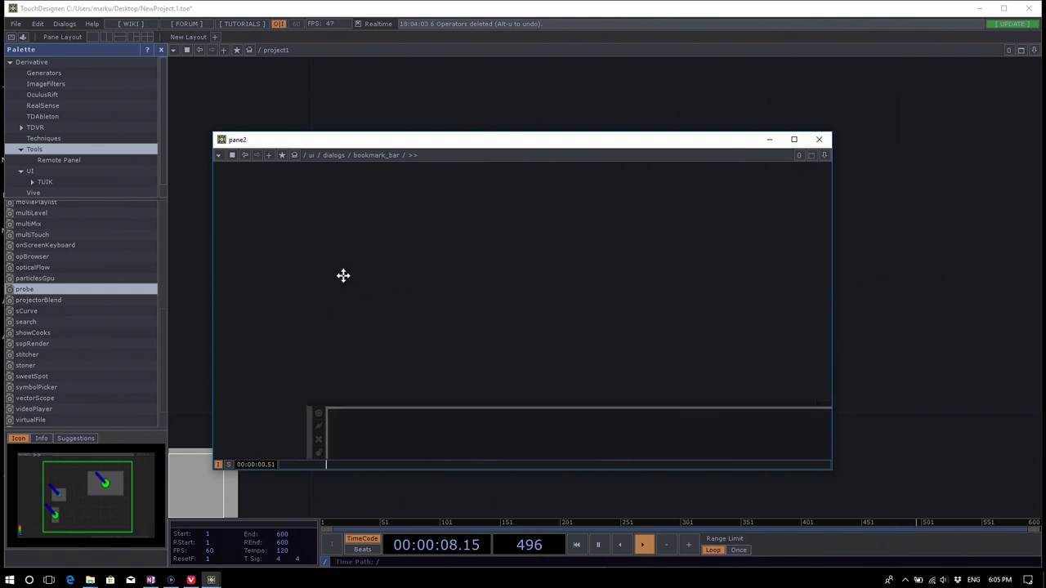
left_click_drag(284, 345, 246, 320)
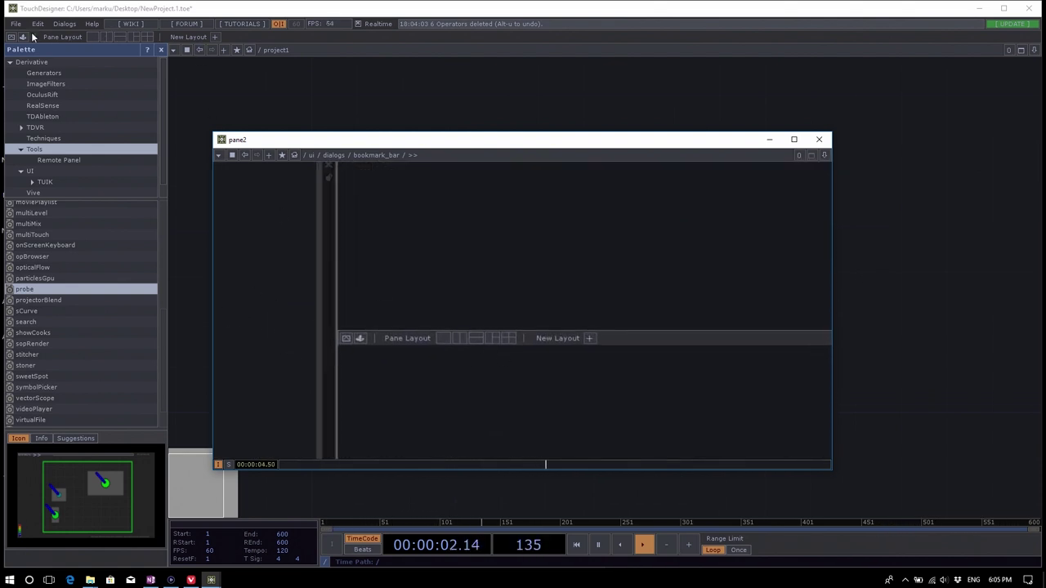
scroll(410, 333, "down", 8)
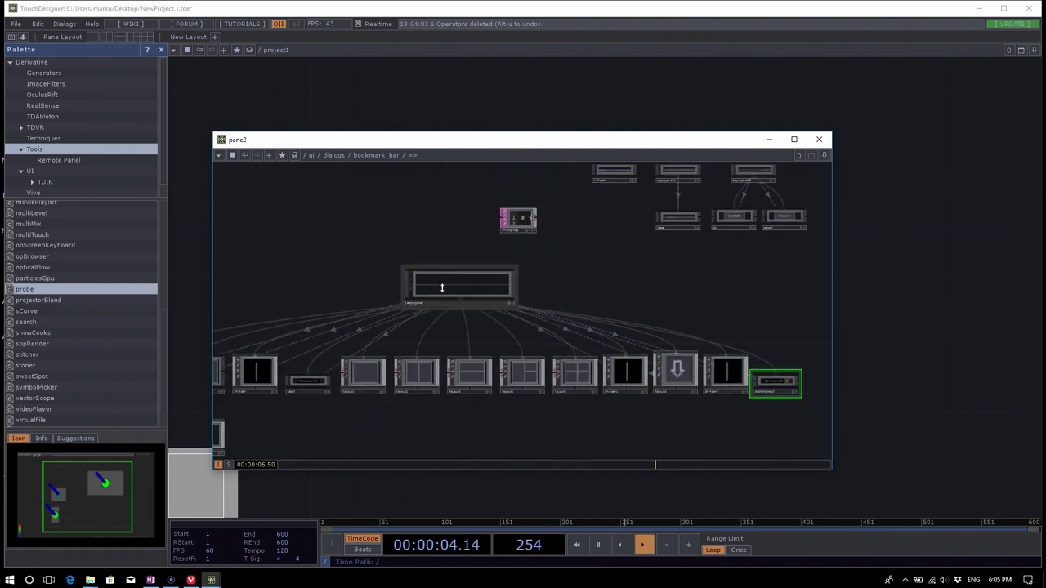
scroll(479, 367, "down", 10)
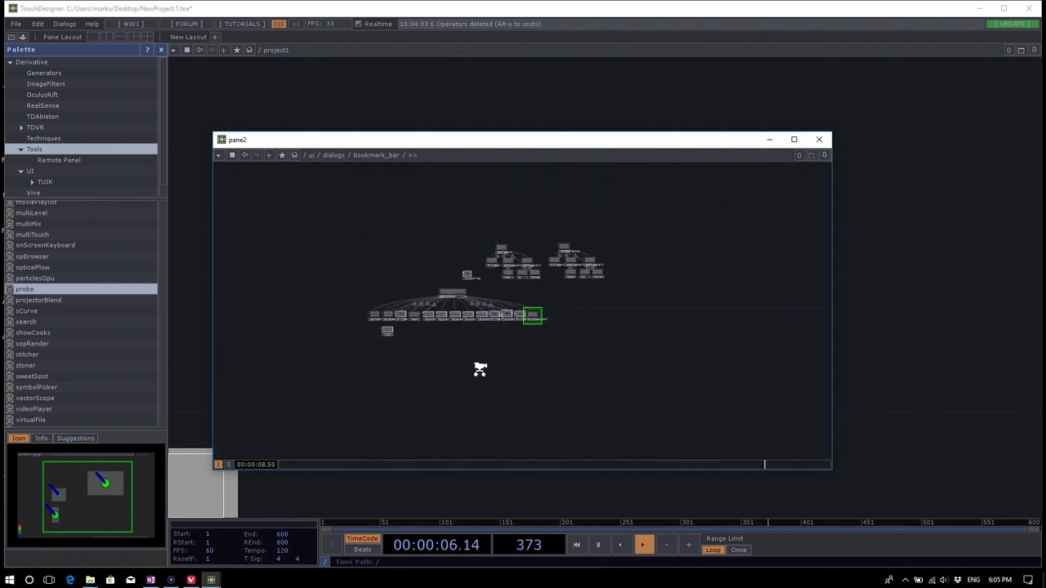
scroll(422, 328, "down", 5)
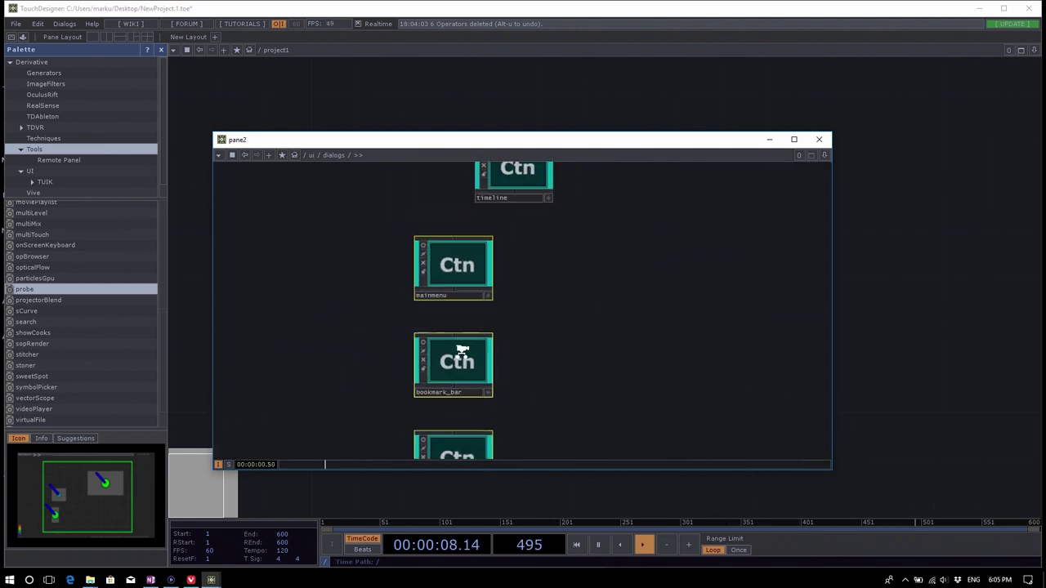
scroll(533, 278, "down", 5)
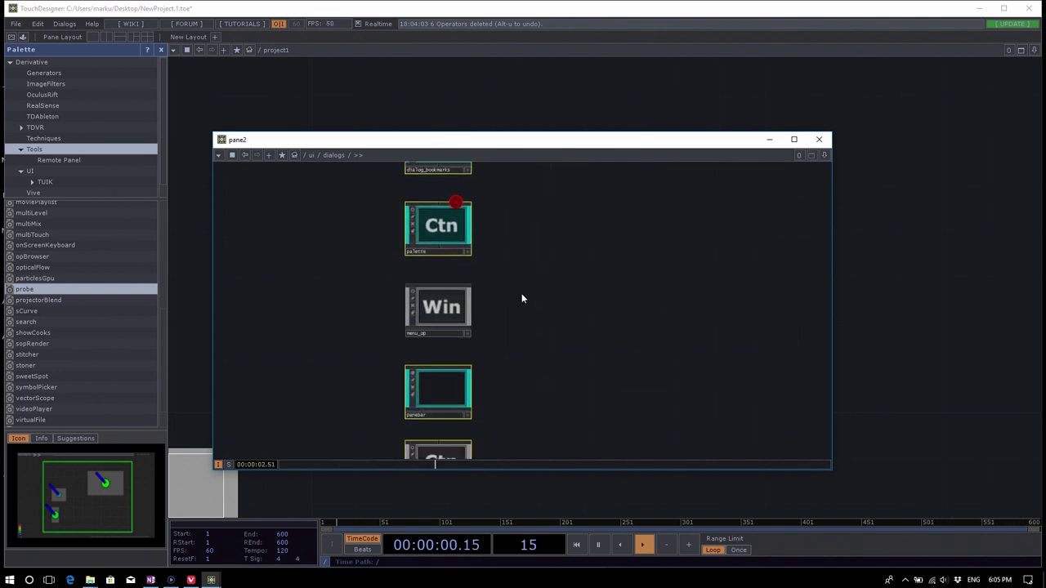
scroll(439, 287, "up", 5)
scroll(422, 280, "up", 5)
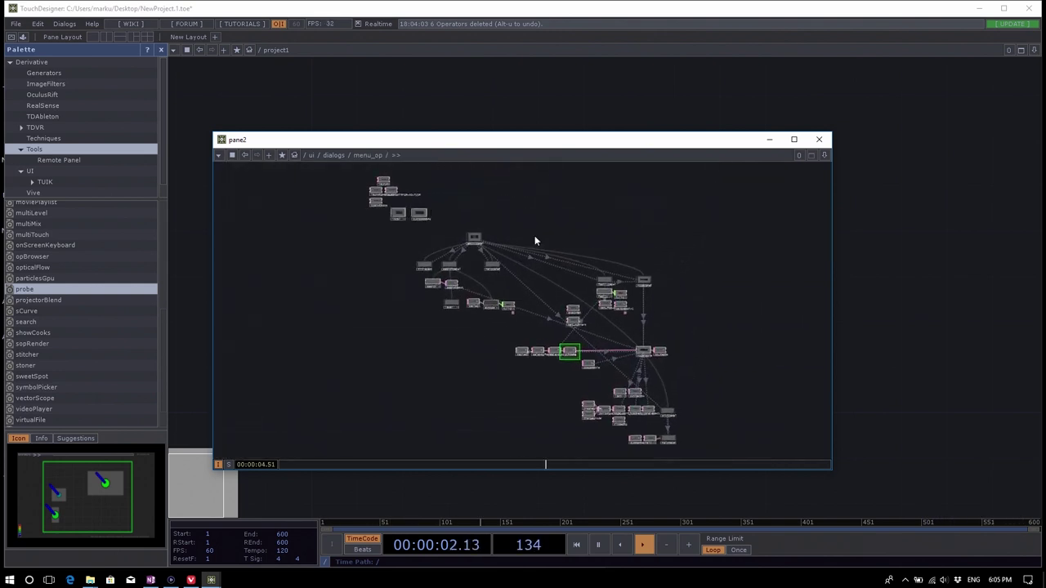
scroll(470, 244, "up", 8)
scroll(511, 258, "down", 2)
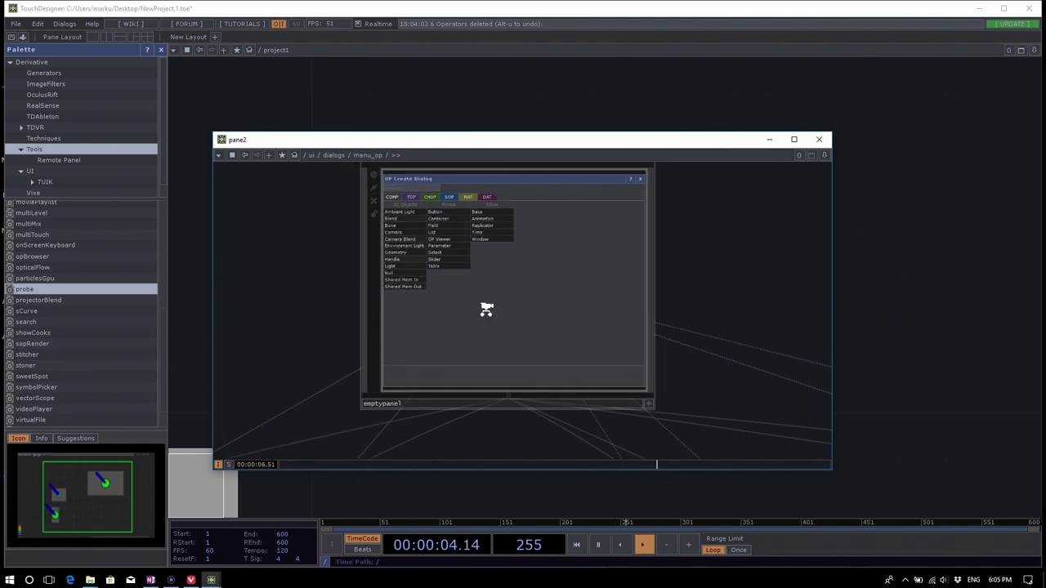
scroll(527, 208, "down", 6)
scroll(402, 298, "up", 6)
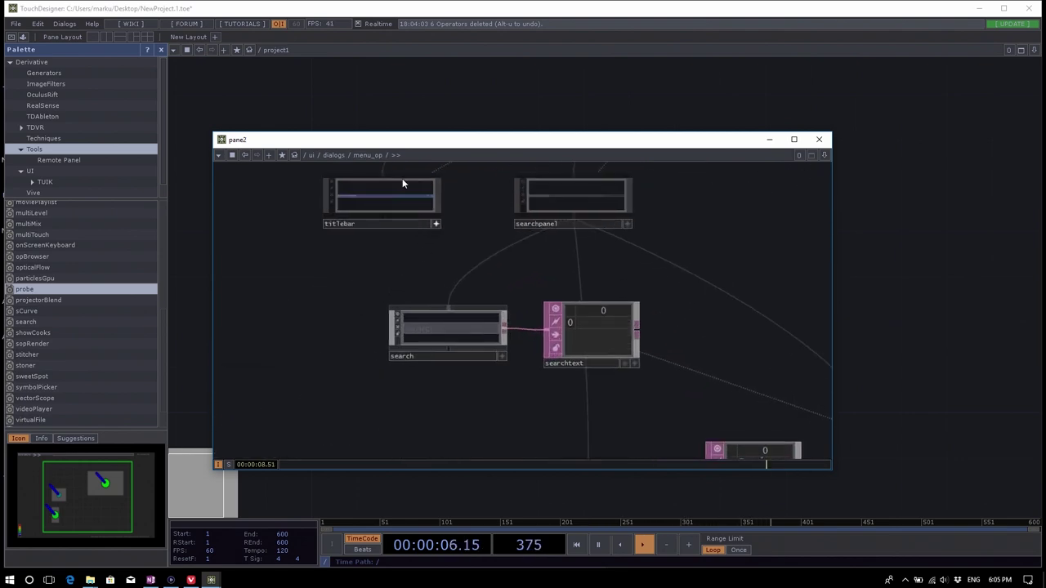
scroll(376, 219, "down", 6)
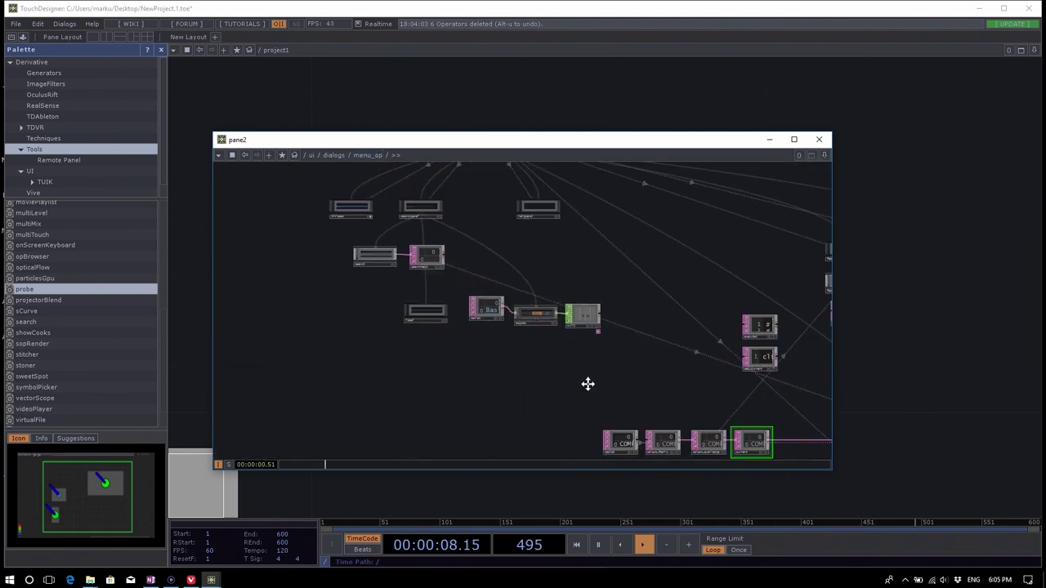
scroll(582, 359, "up", 3)
scroll(542, 287, "up", 10)
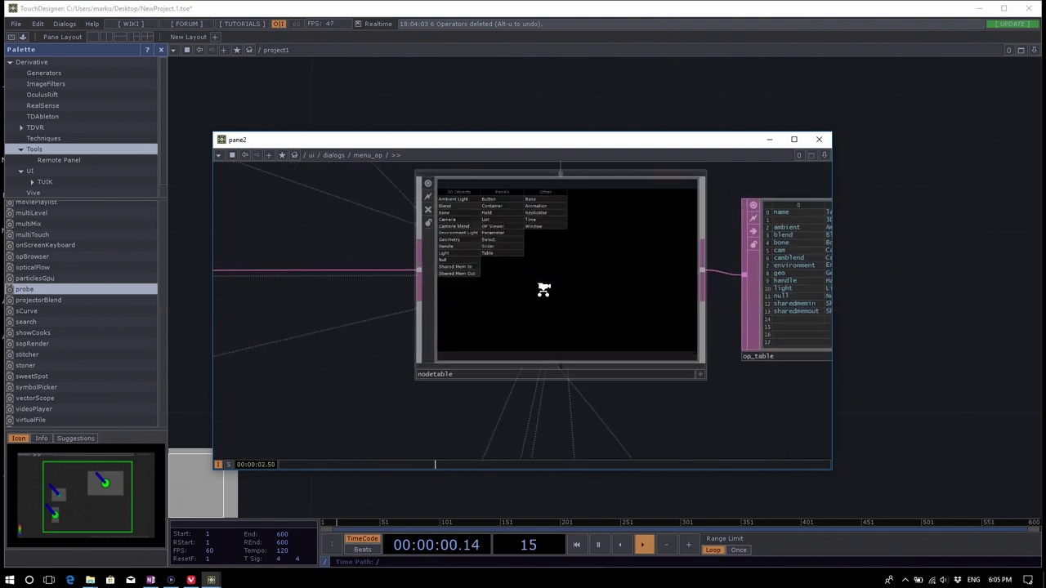
scroll(584, 324, "down", 10)
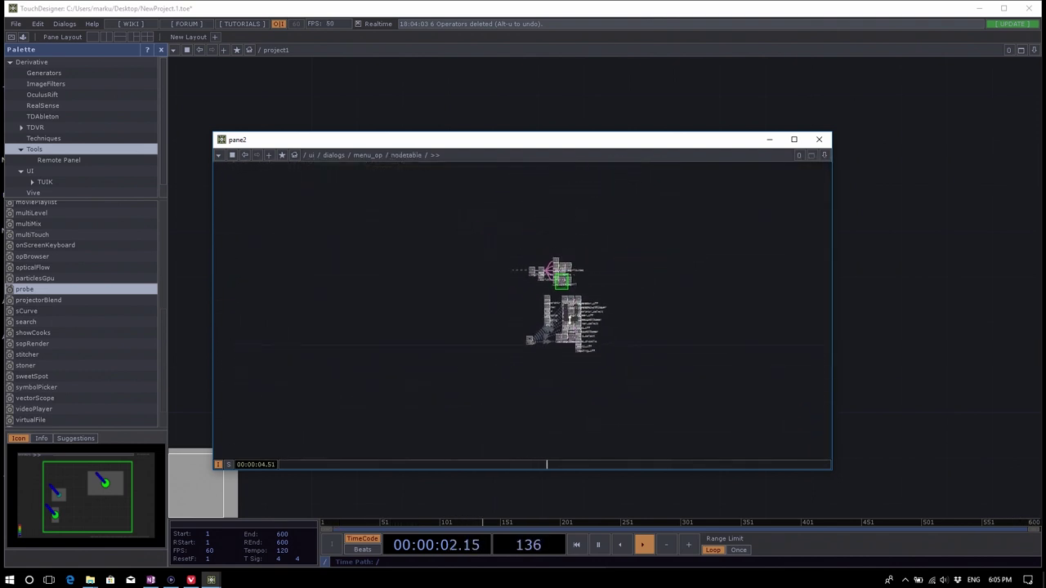
scroll(568, 325, "down", 6)
scroll(560, 329, "up", 5)
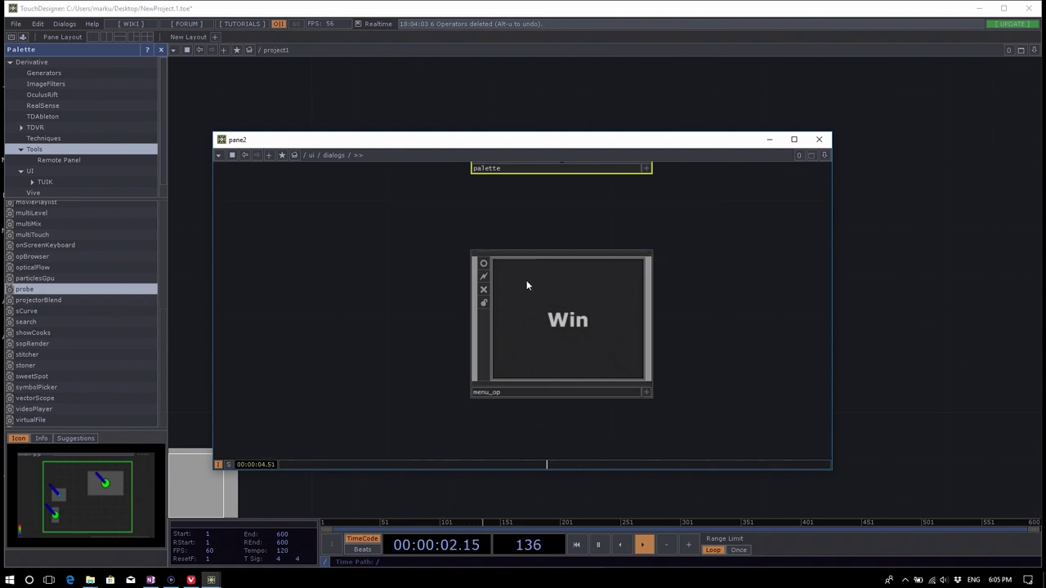
key("h")
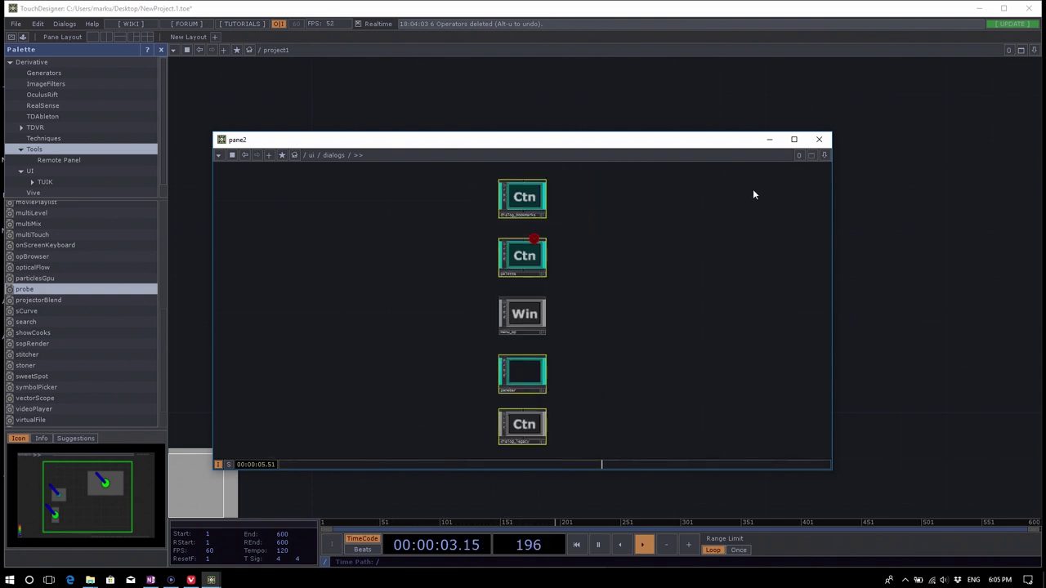
left_click(819, 141)
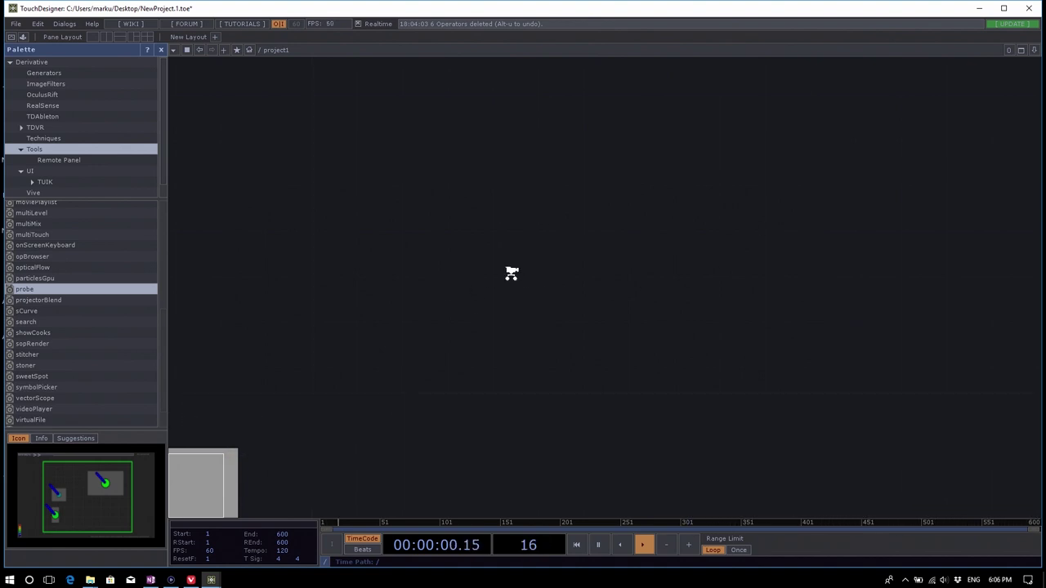
Choose Video Device In from the TOP tab of the OP Create dialog.
key("Tab")
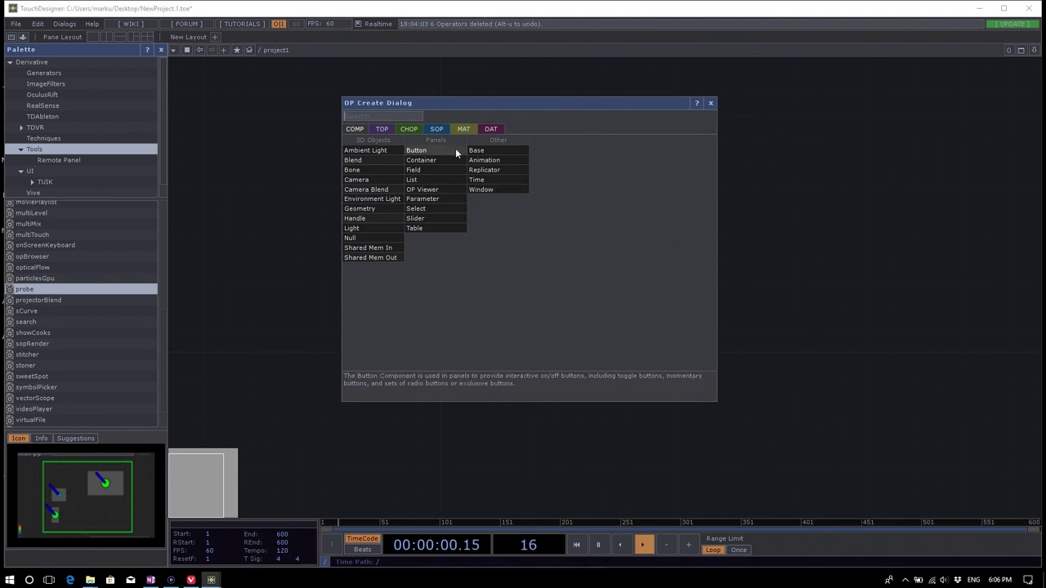
left_click(383, 130)
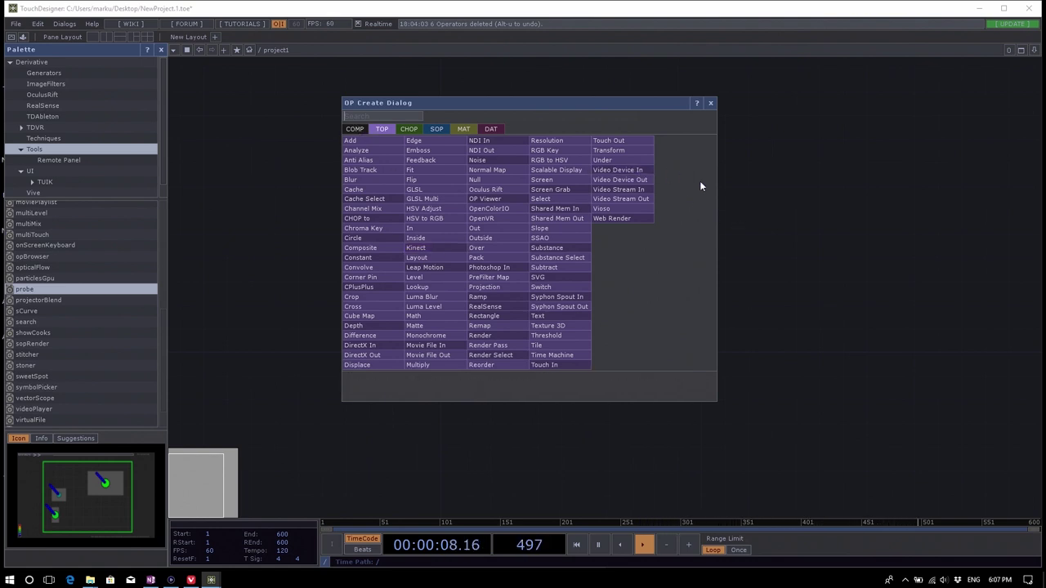
left_click(643, 170)
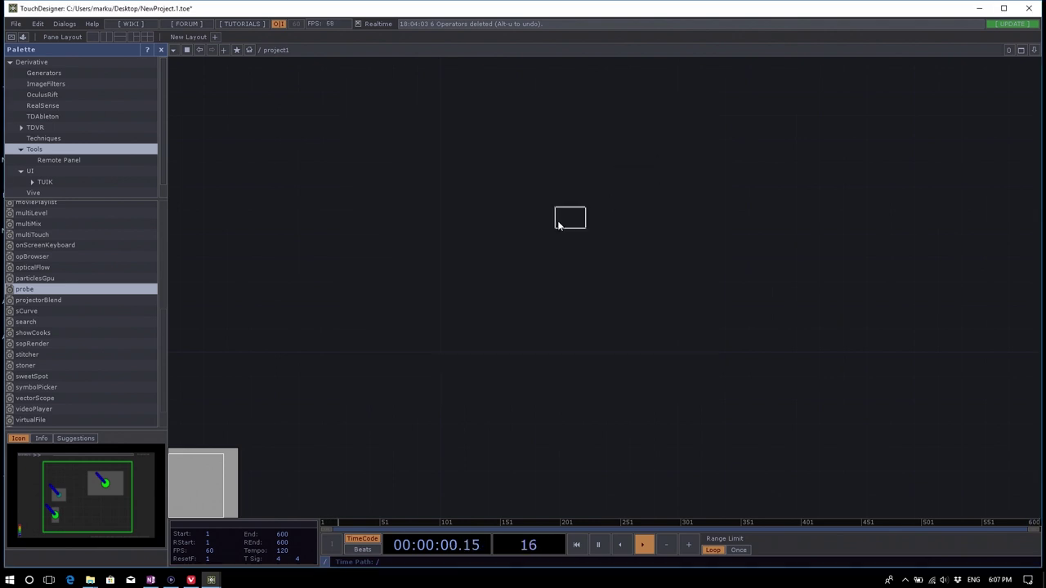
Place videodevin1 in the network and frame the view on it.
left_click(553, 223)
key("h")
left_click_drag(709, 229, 708, 239)
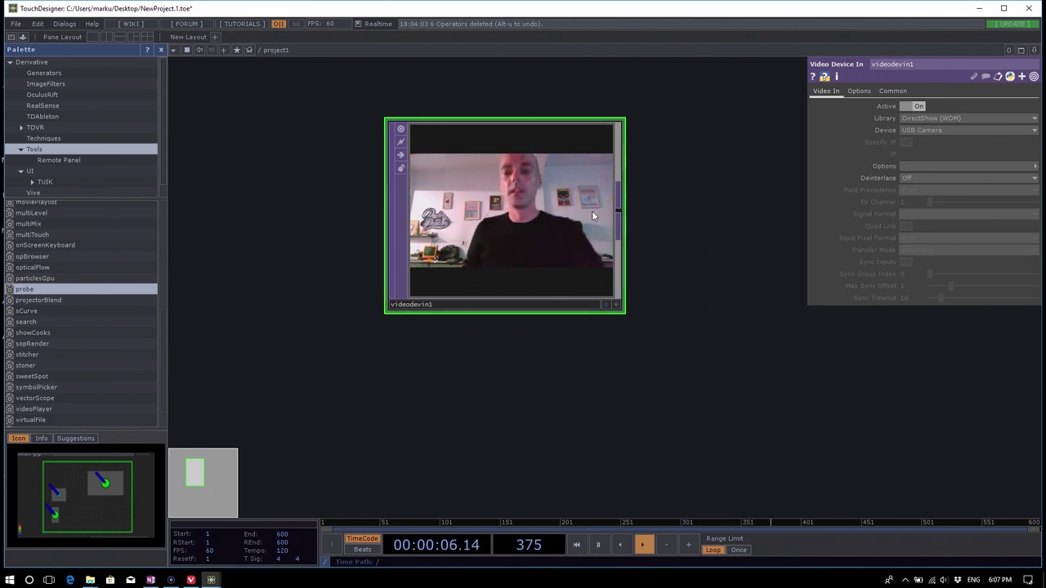
Check the Library and Device lists, keep USB Camera, then delete videodevin1.
left_click(965, 119)
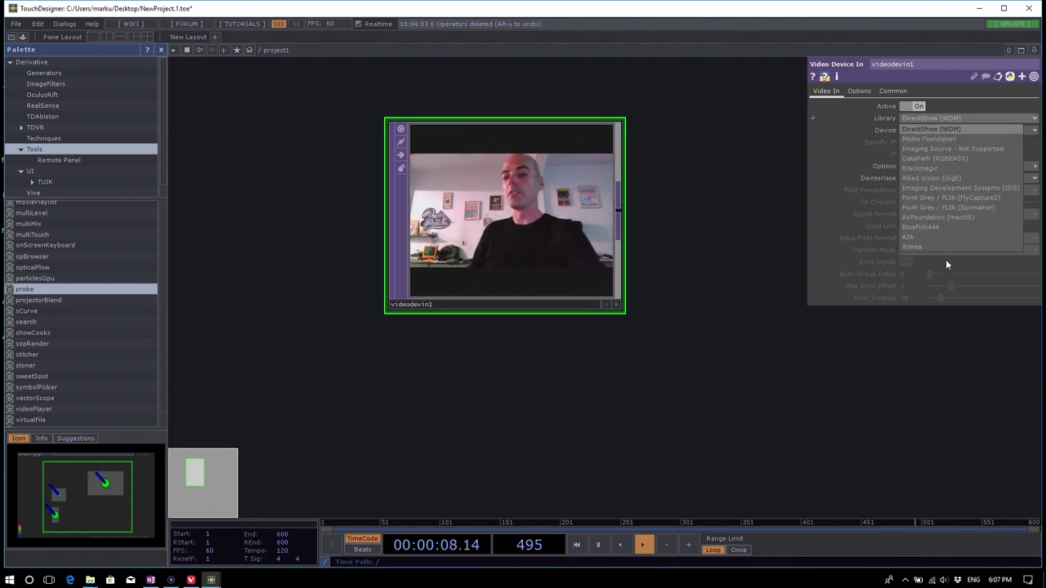
left_click(942, 121)
left_click(941, 129)
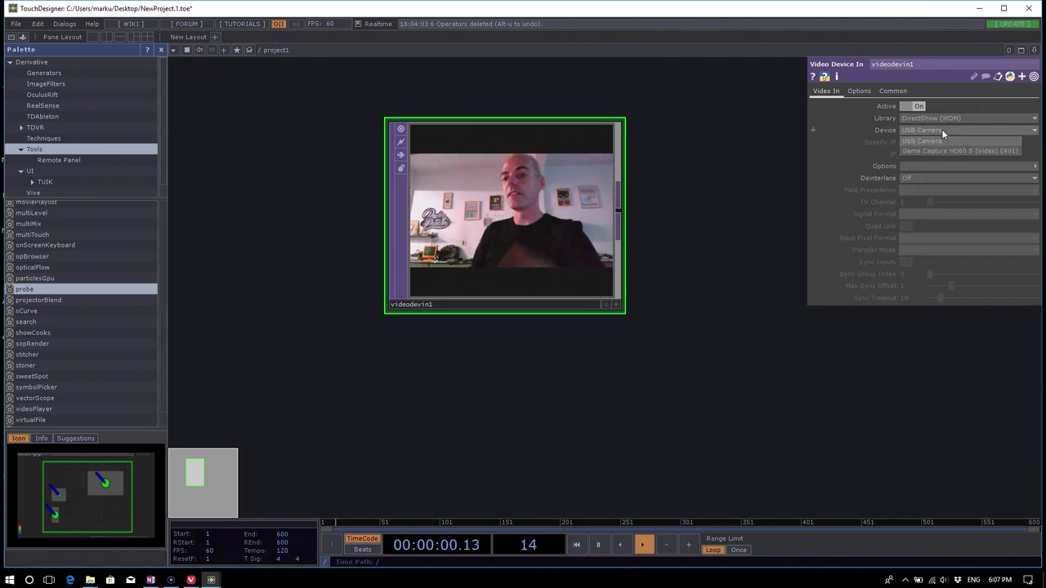
left_click(940, 130)
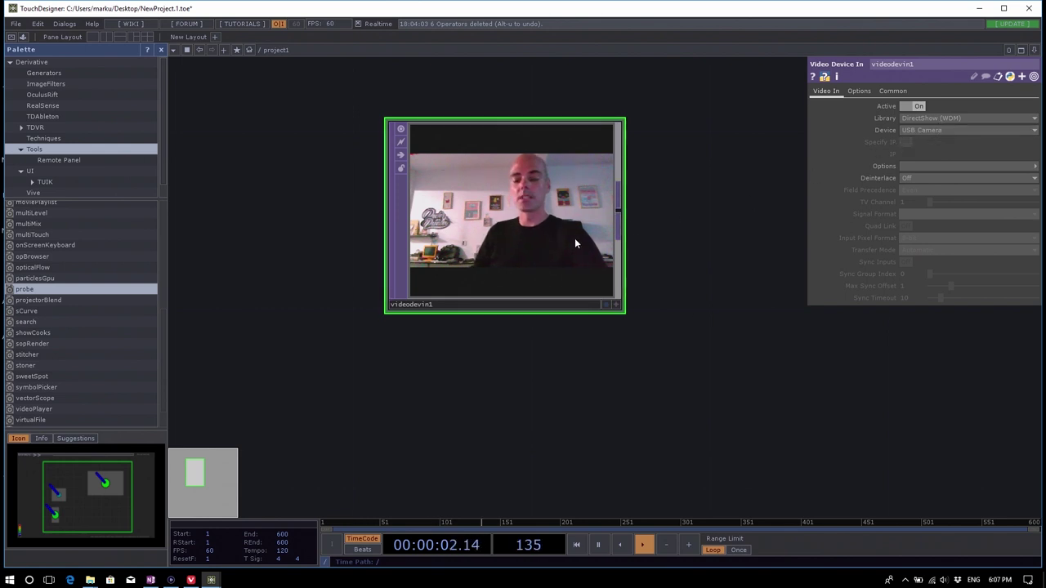
key("Delete")
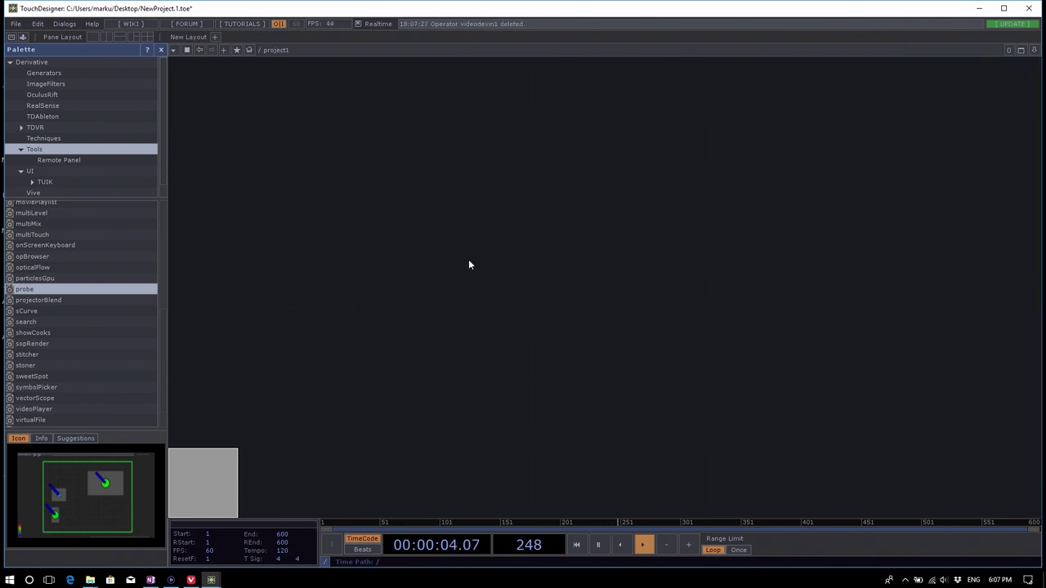
key("Tab")
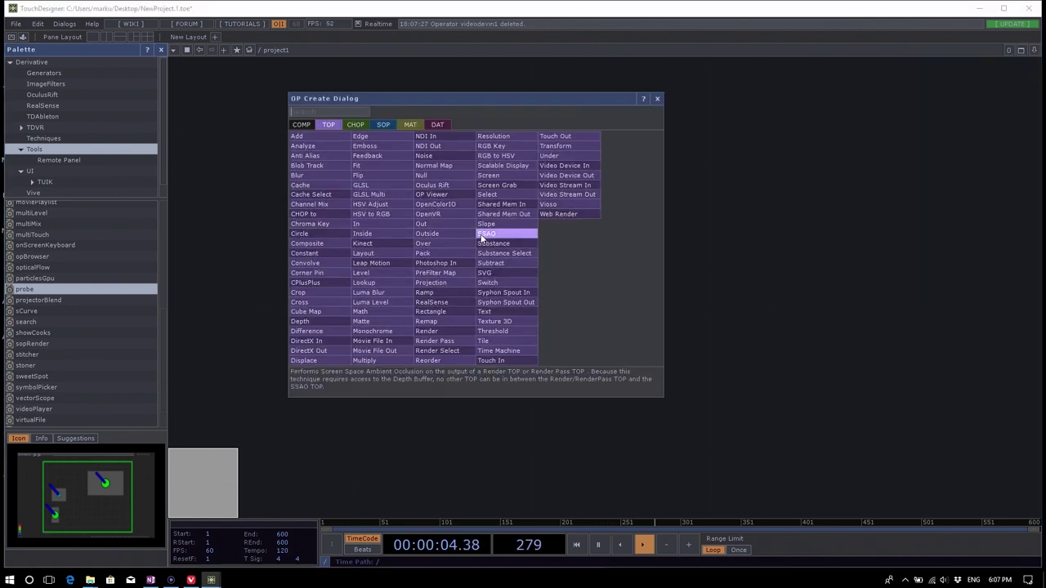
Browse the CHOP and TOP tabs, then search 'circ' and choose the Circle TOP.
left_click(353, 125)
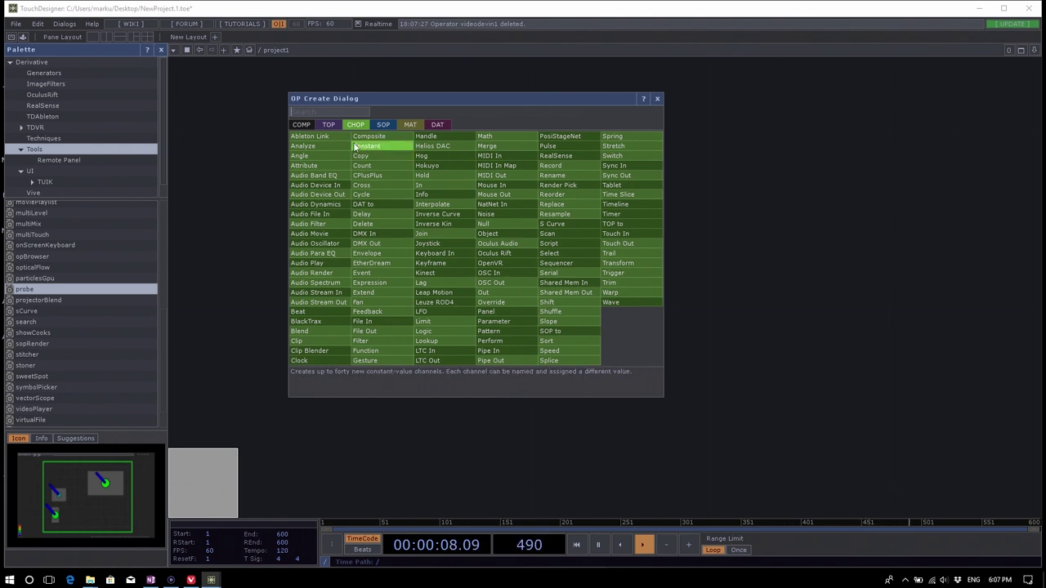
left_click(327, 125)
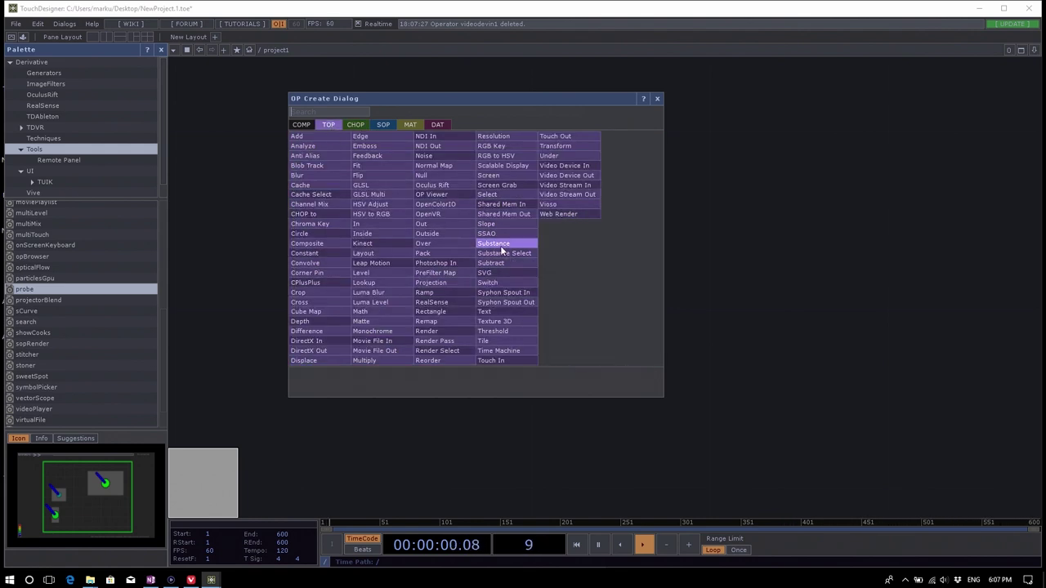
left_click_drag(469, 99, 600, 129)
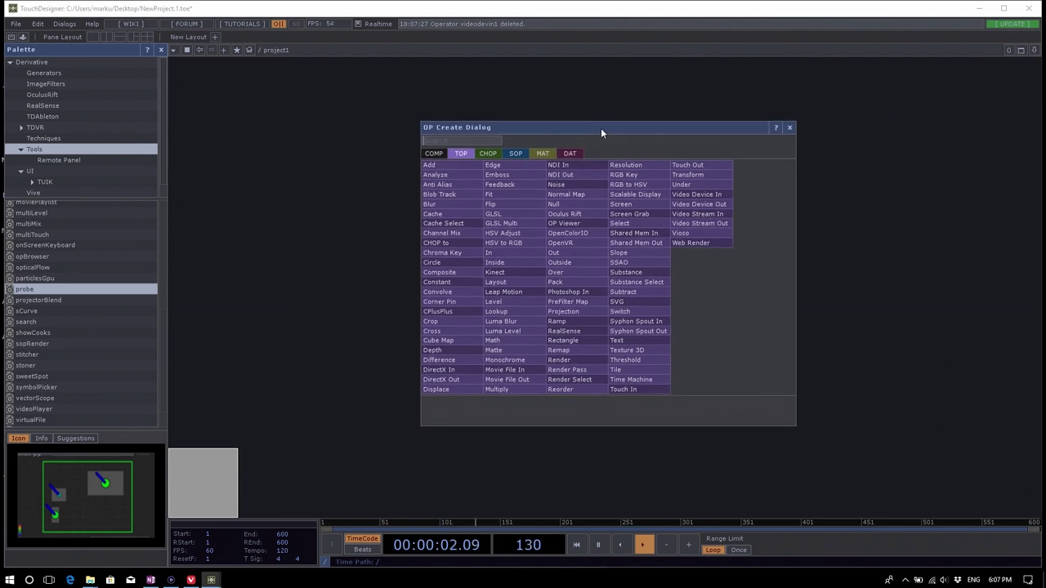
left_click(434, 143)
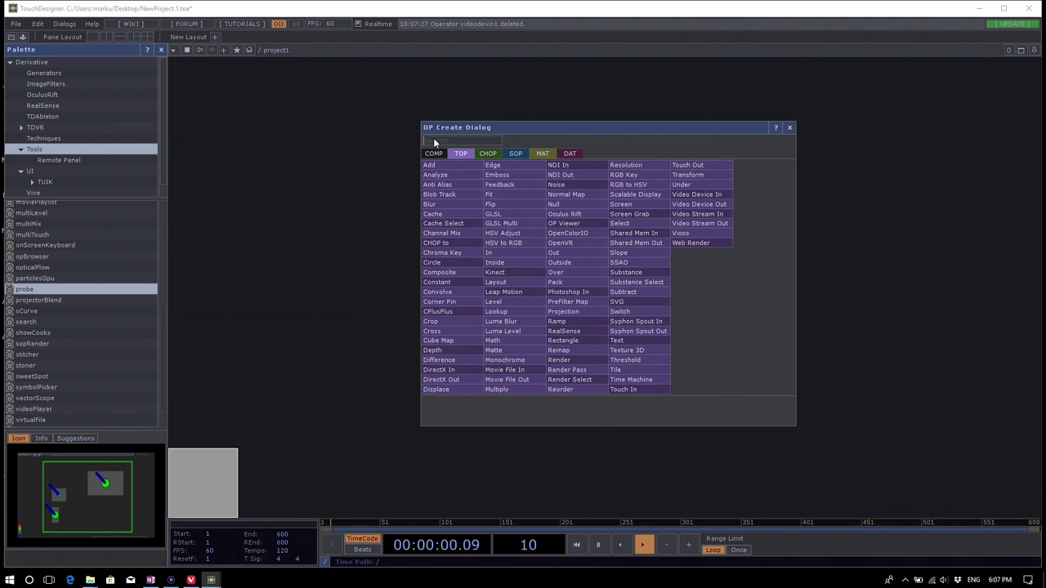
type("mov")
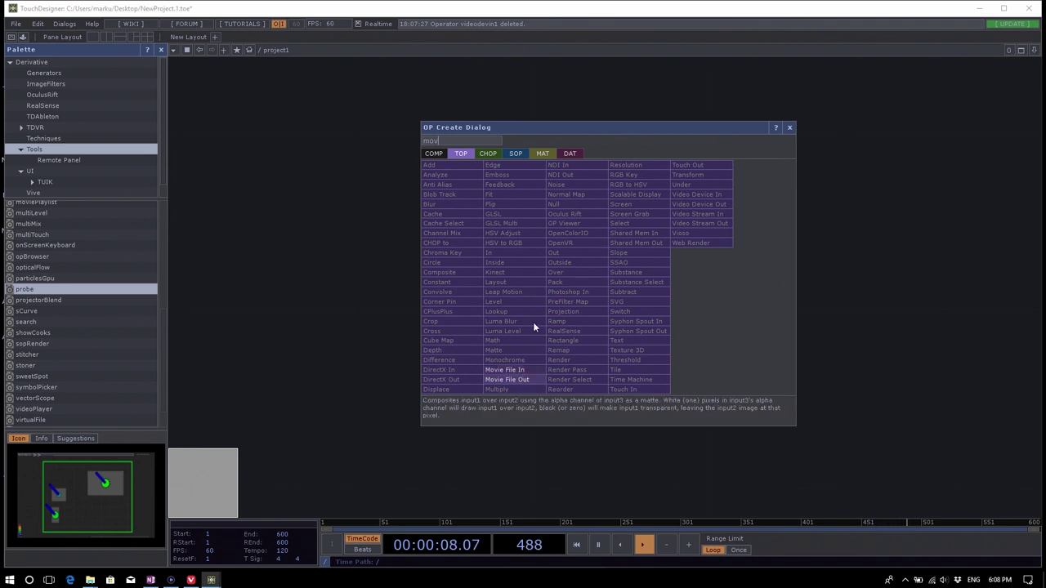
key("BackSpace")
key("BackSpace")
key("BackSpace")
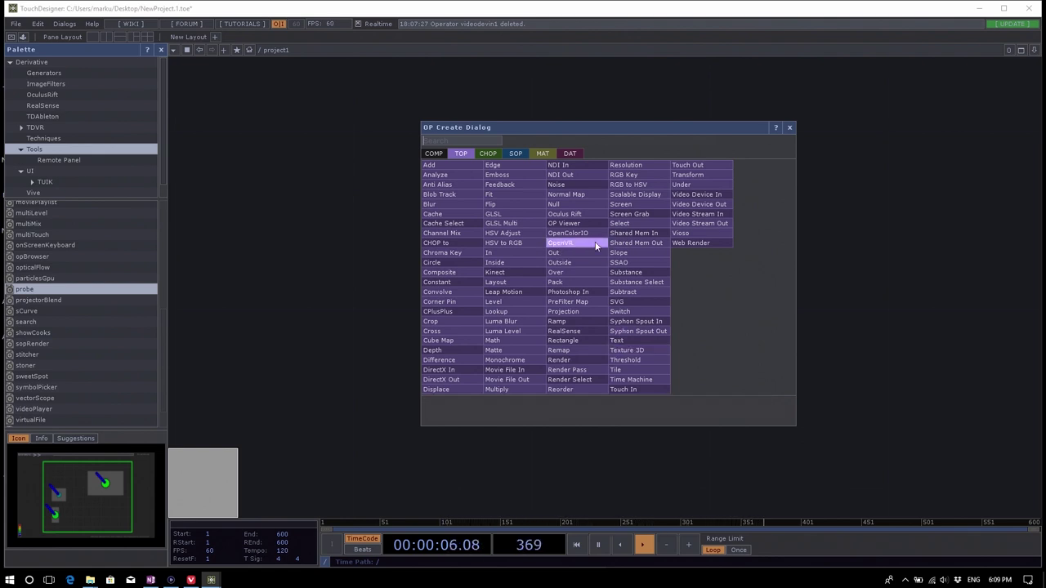
type("circ")
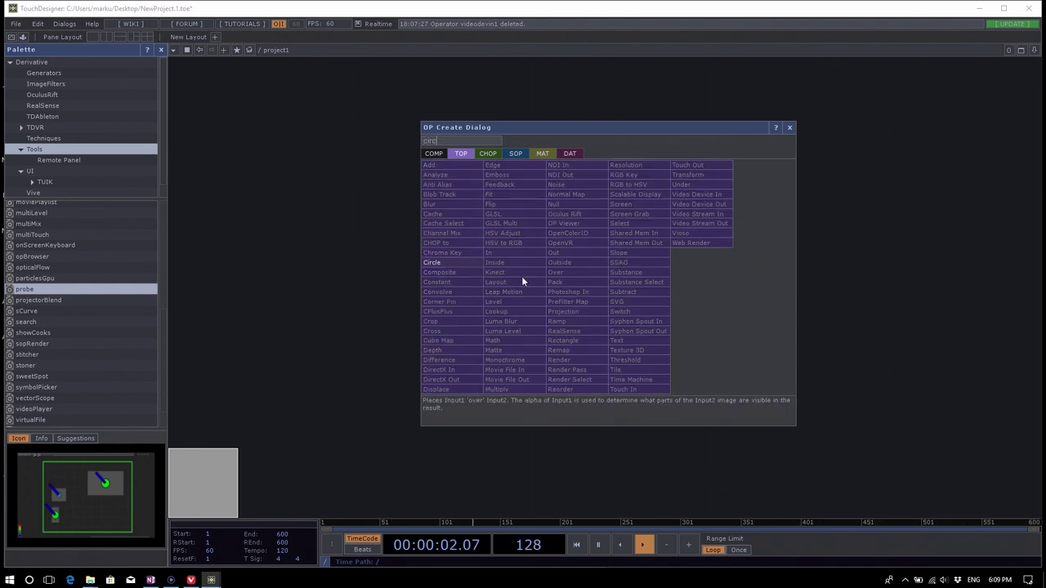
left_click(457, 260)
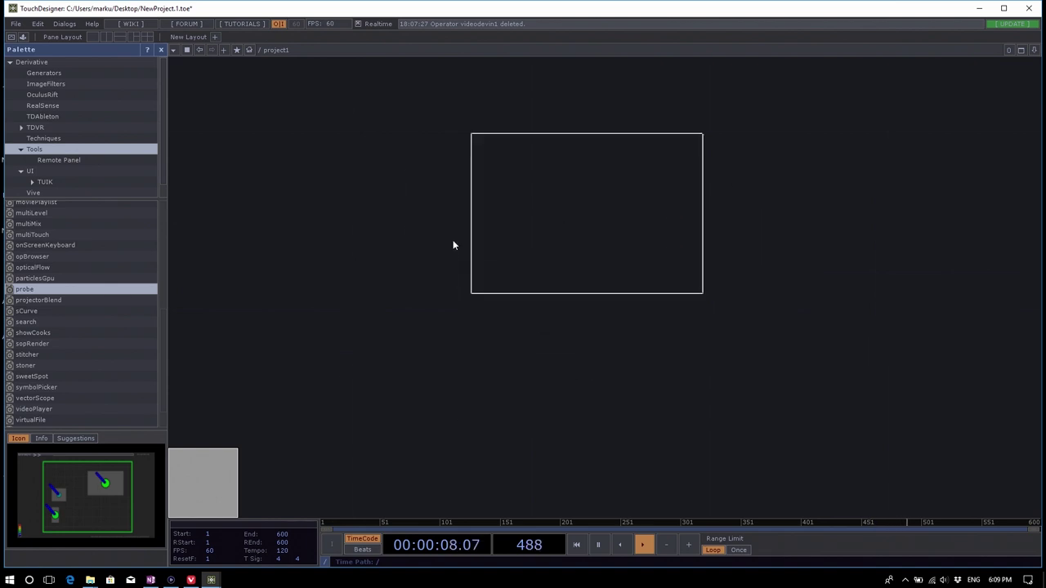
Drop circle1 into the network and zoom in on its white 0.4-radius disc.
scroll(564, 299, "down", 3)
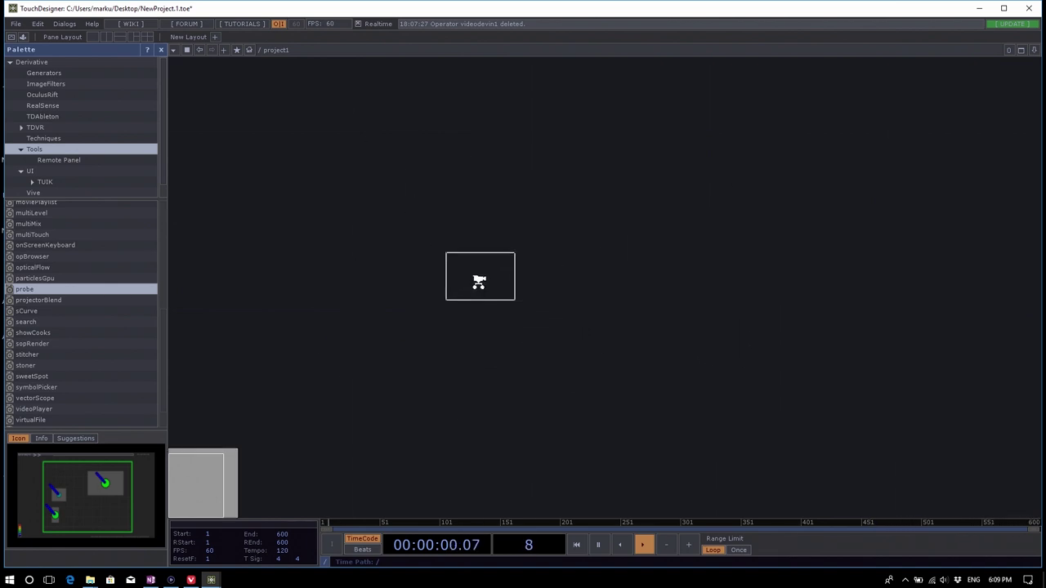
scroll(476, 281, "up", 3)
scroll(572, 297, "down", 2)
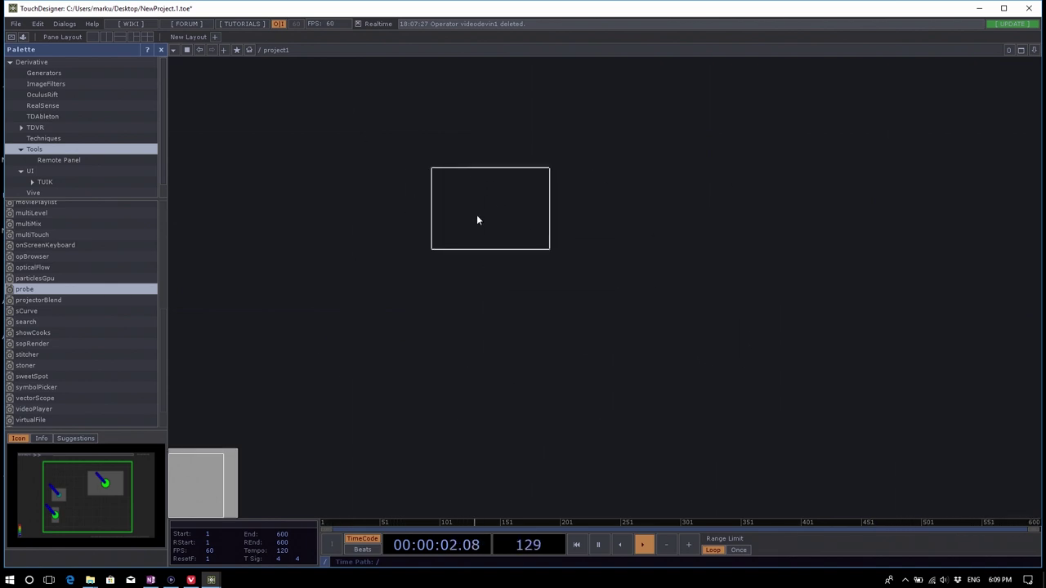
left_click(456, 221)
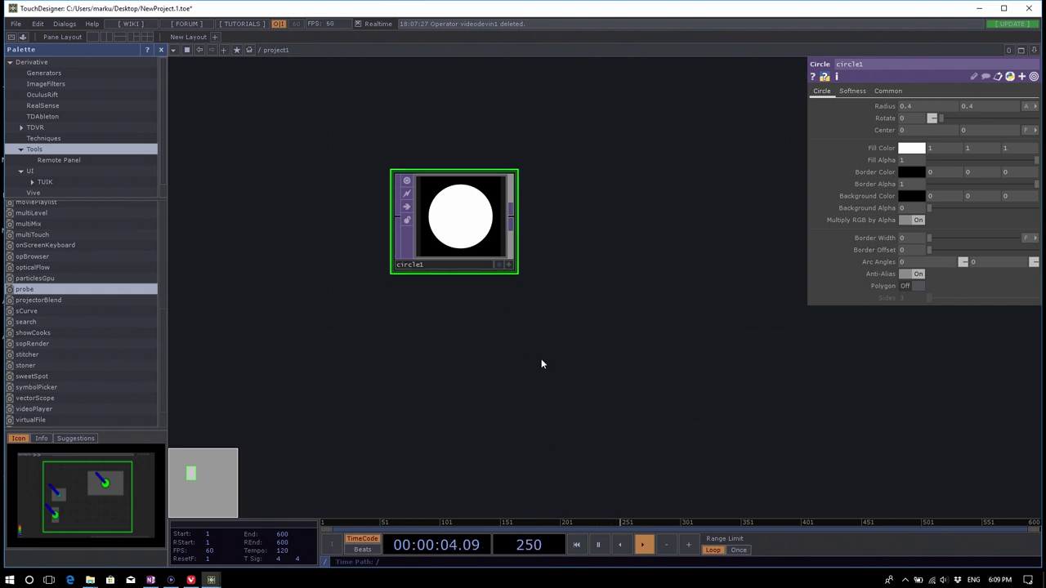
scroll(540, 358, "down", 2)
scroll(532, 279, "up", 2)
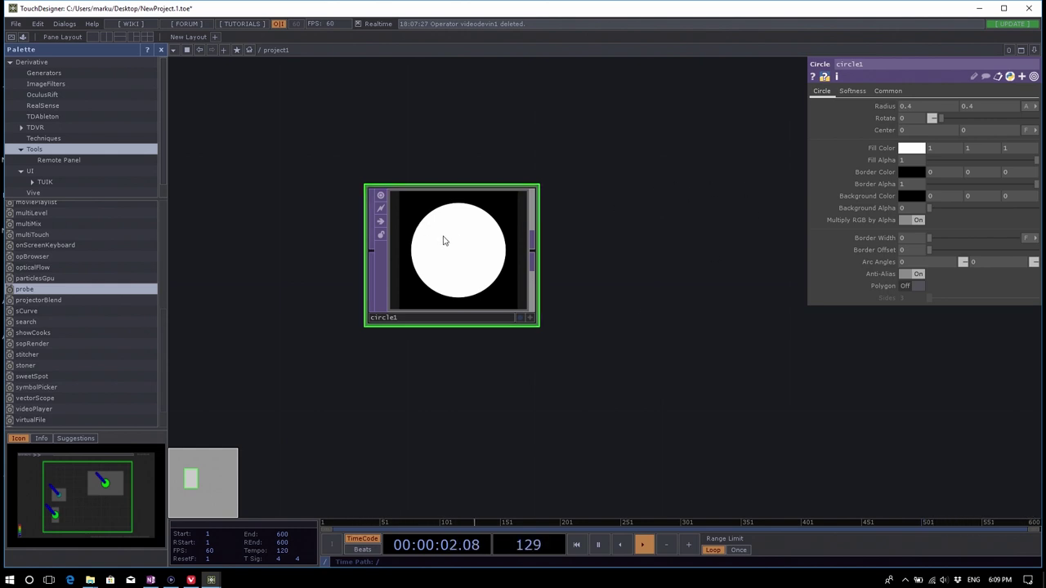
scroll(445, 240, "up", 2)
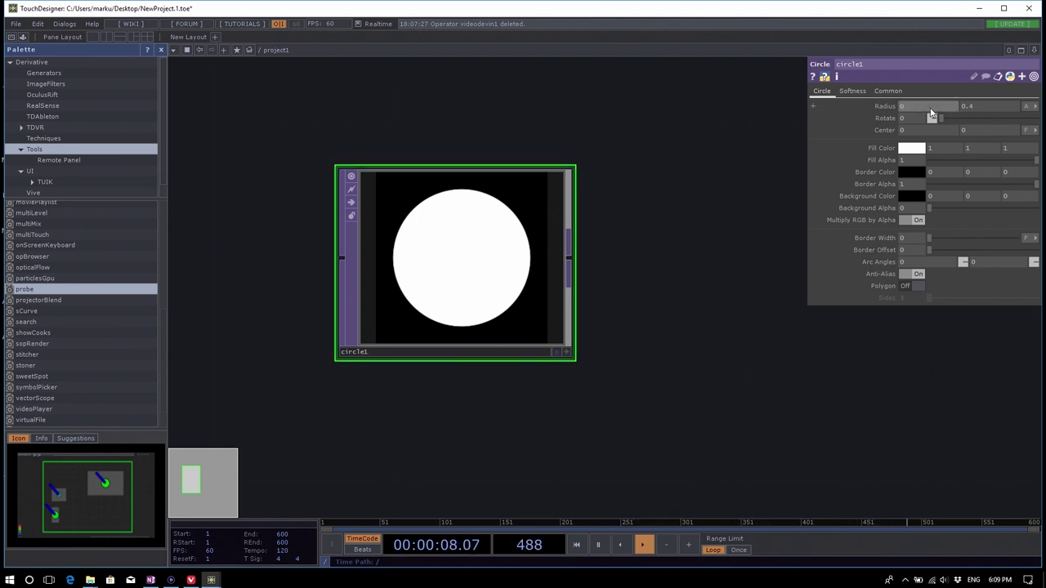
Set circle1's Radius X to 0.6 and try the Rotate slider.
type("6")
key("Return")
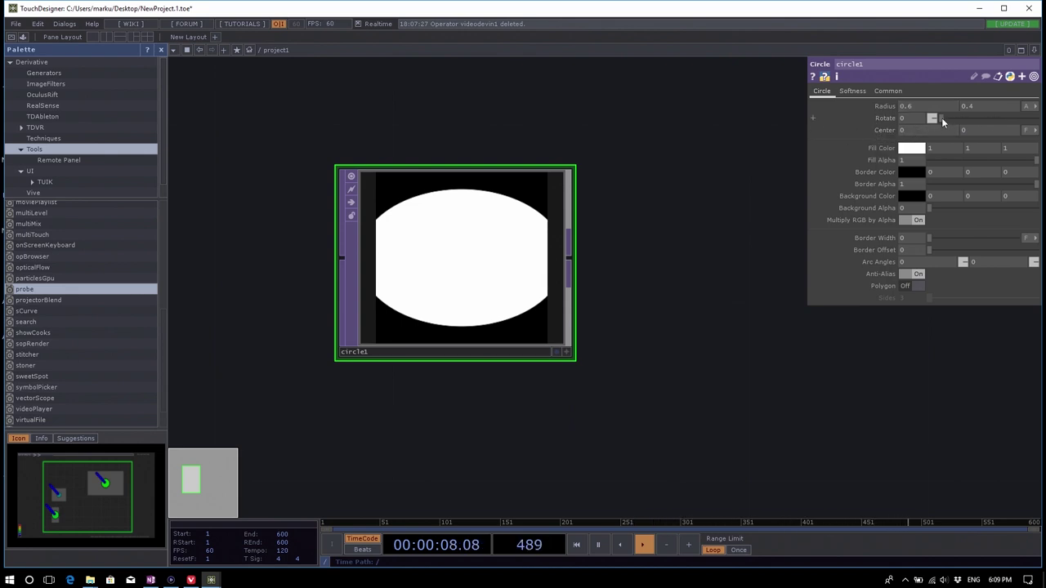
mouse_move(941, 117)
left_mouse_down()
mouse_move(957, 117)
mouse_move(932, 122)
left_mouse_up()
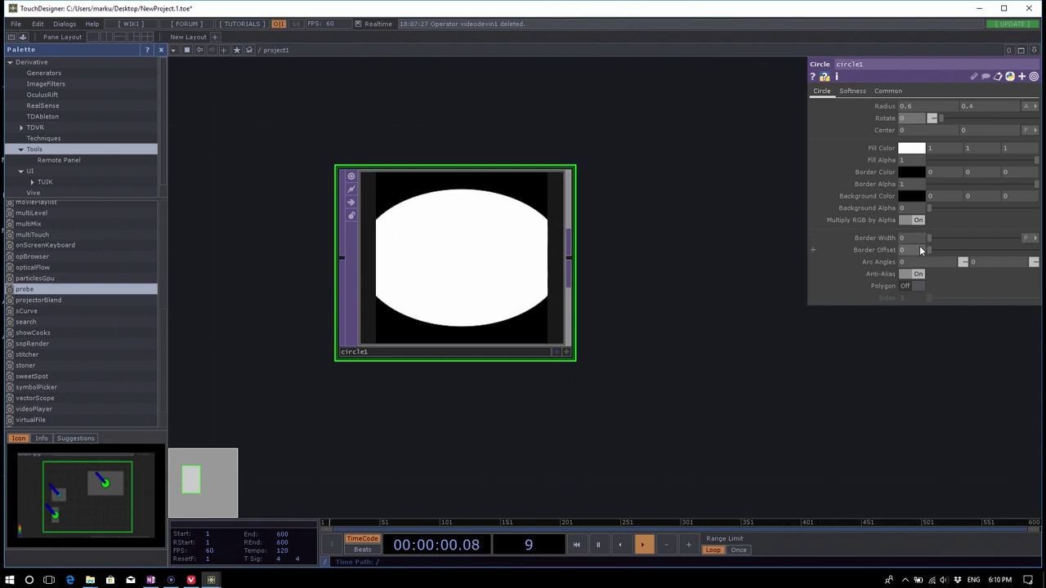
Compare the Softness and Circle parameter pages, then show the Common output resolution settings.
left_click(857, 92)
left_click(822, 91)
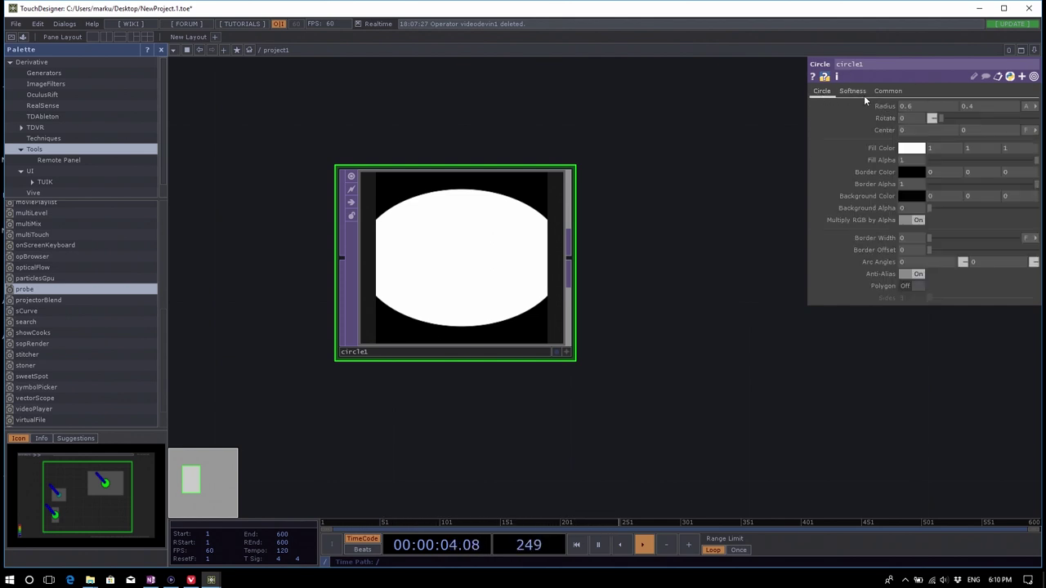
left_click(858, 92)
left_click(829, 91)
left_click(854, 92)
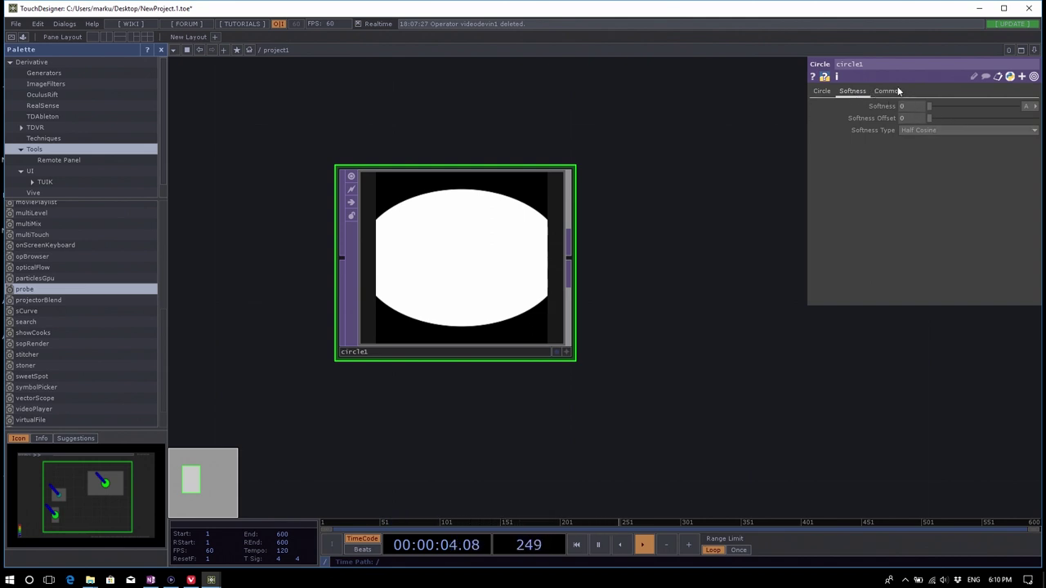
left_click(889, 90)
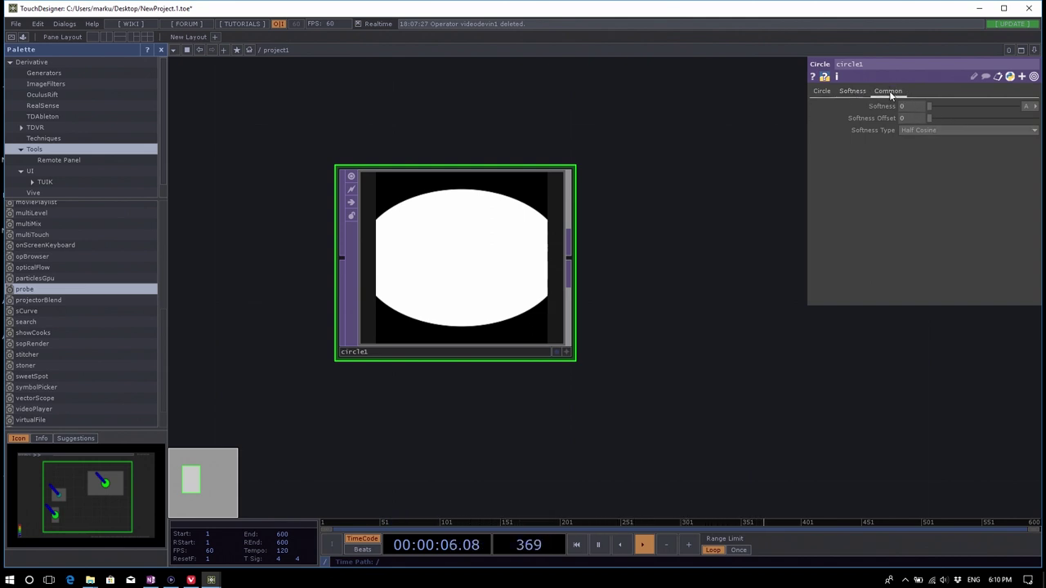
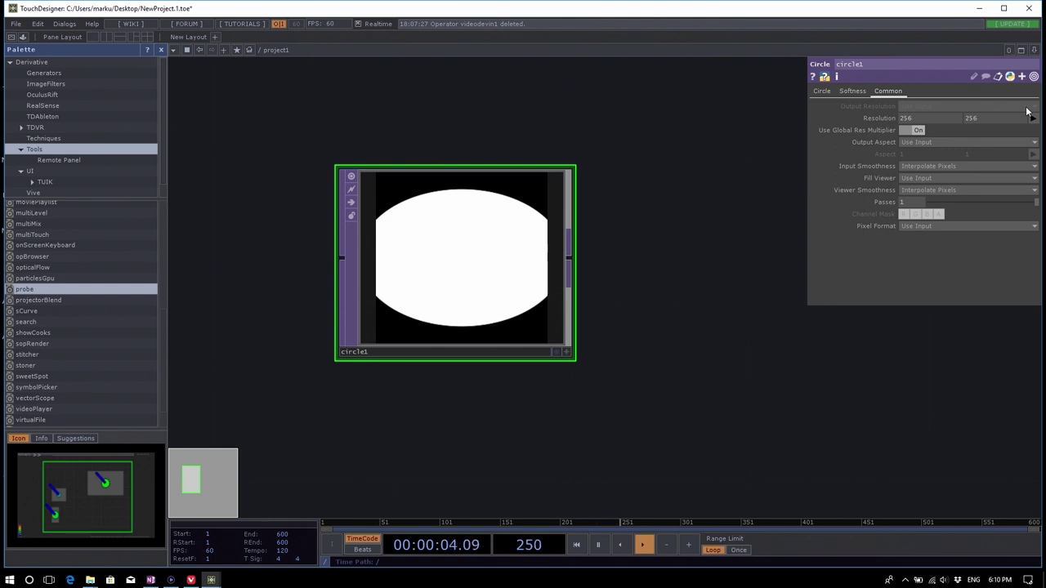
Apply the 1280 x 720 resolution preset to circle1, then pan and zoom out the network.
left_click(1034, 120)
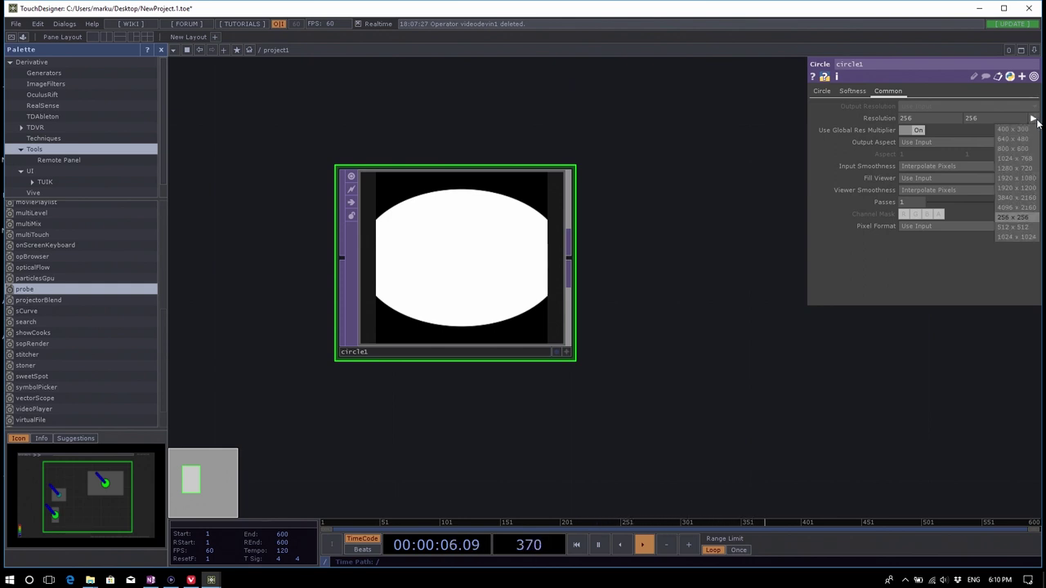
left_click(1027, 169)
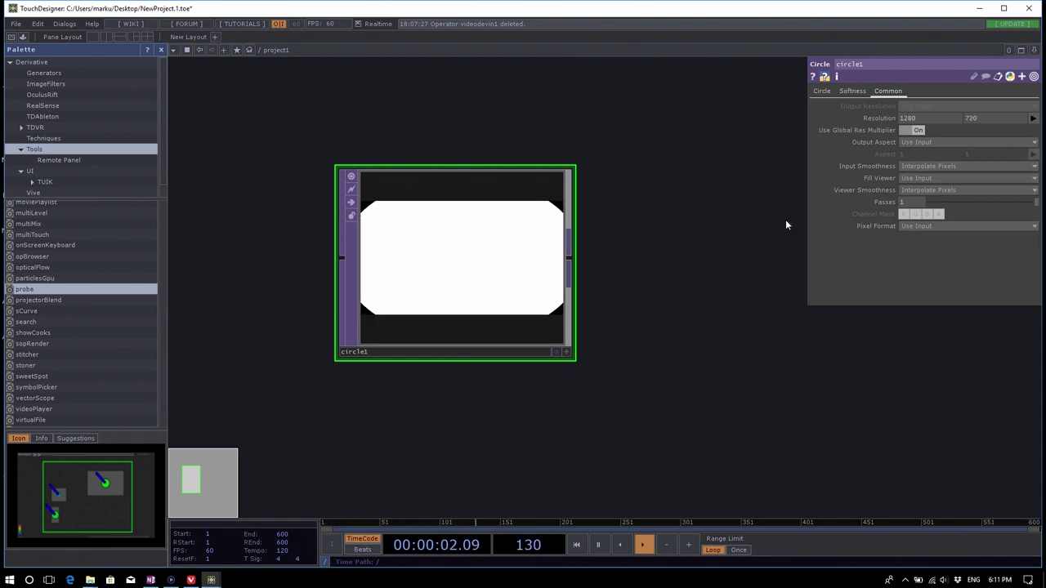
left_click_drag(676, 226, 596, 235)
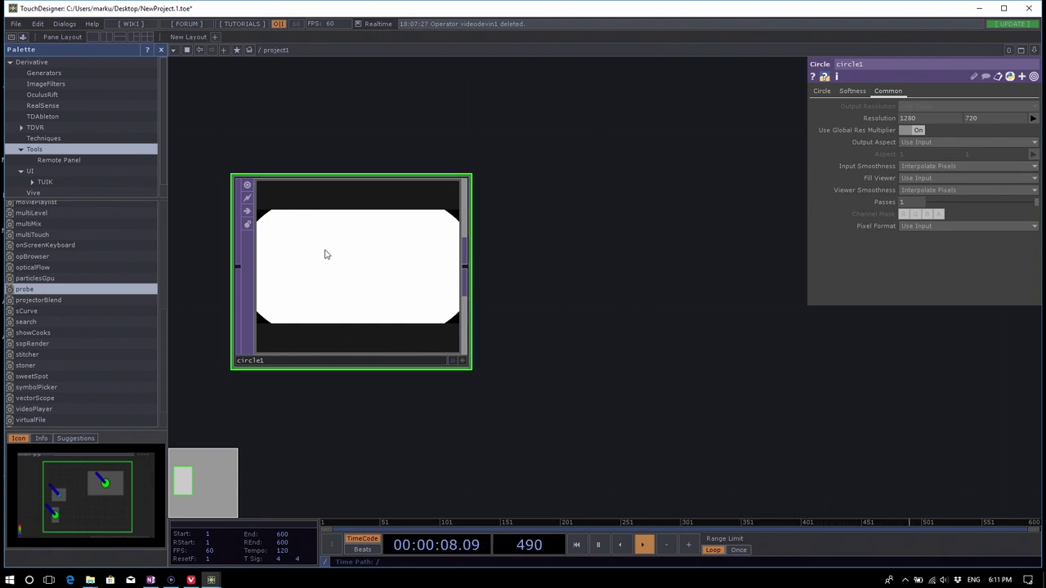
scroll(324, 254, "down", 3)
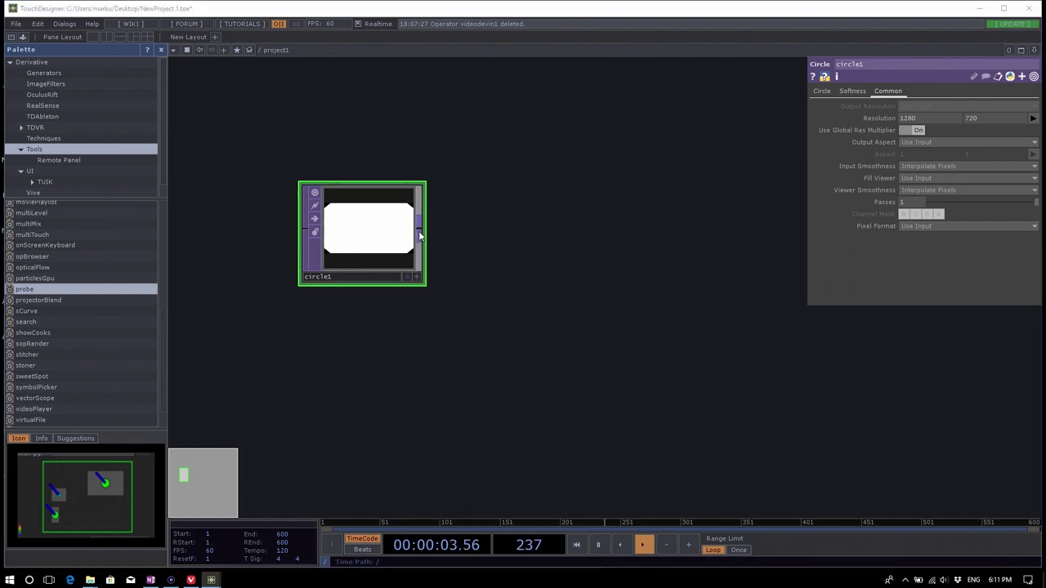
right_click(419, 236)
type("ed")
key("Return")
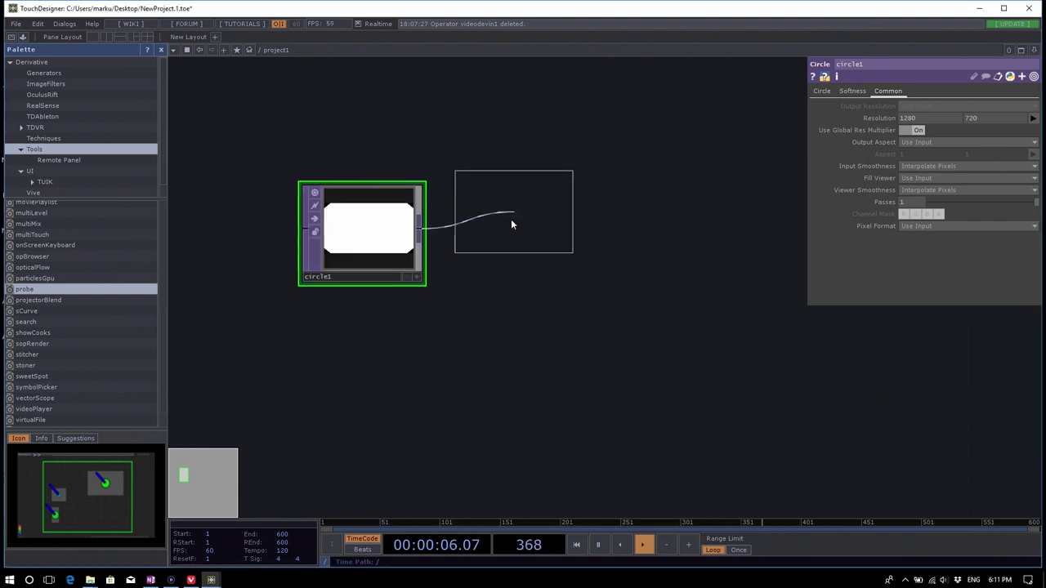
left_click(520, 234)
scroll(527, 253, "up", 2)
middle_click(552, 250)
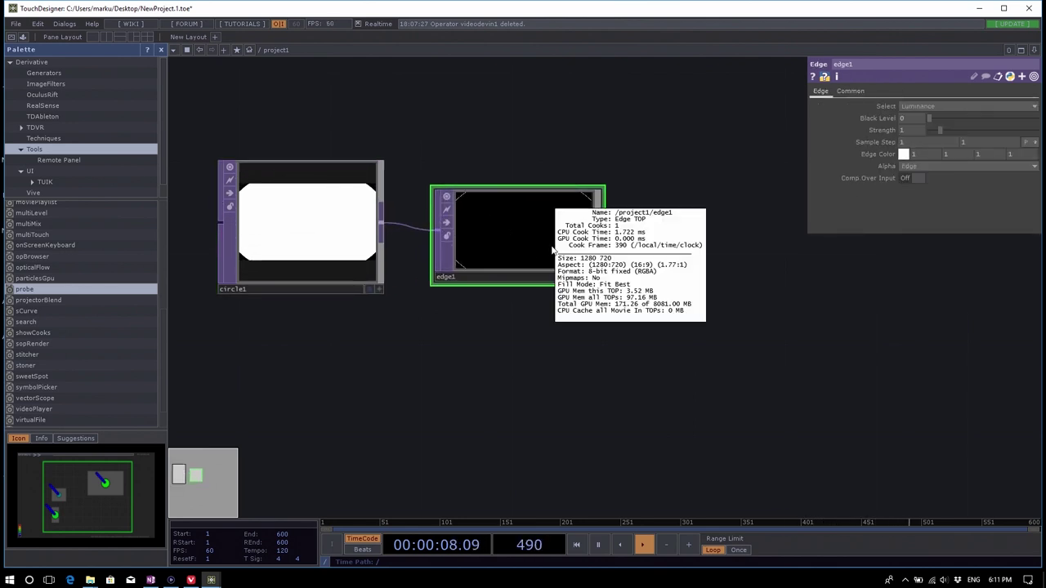
middle_click_drag(553, 250, 482, 232)
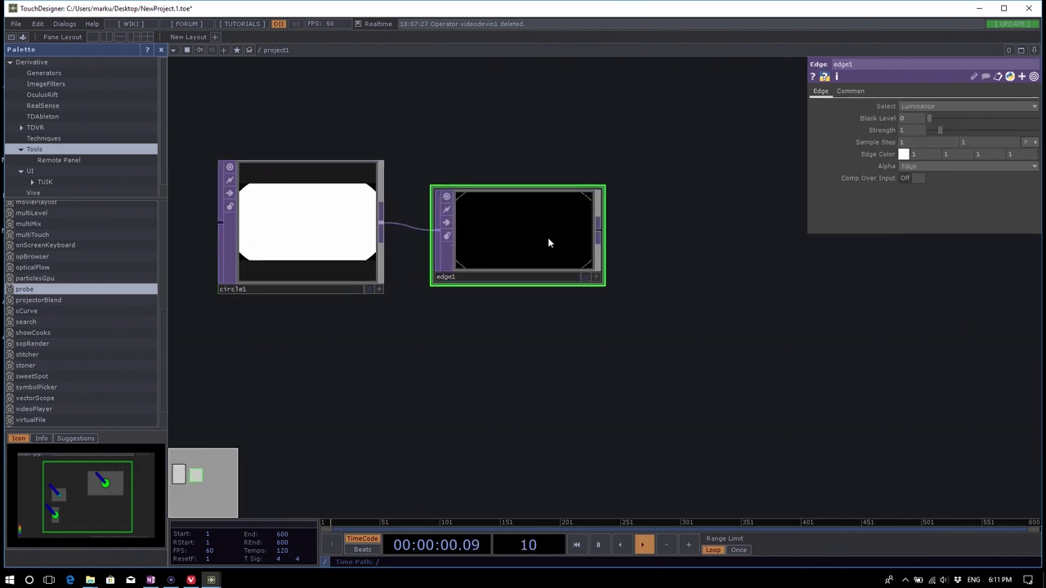
left_click_drag(535, 229, 534, 221)
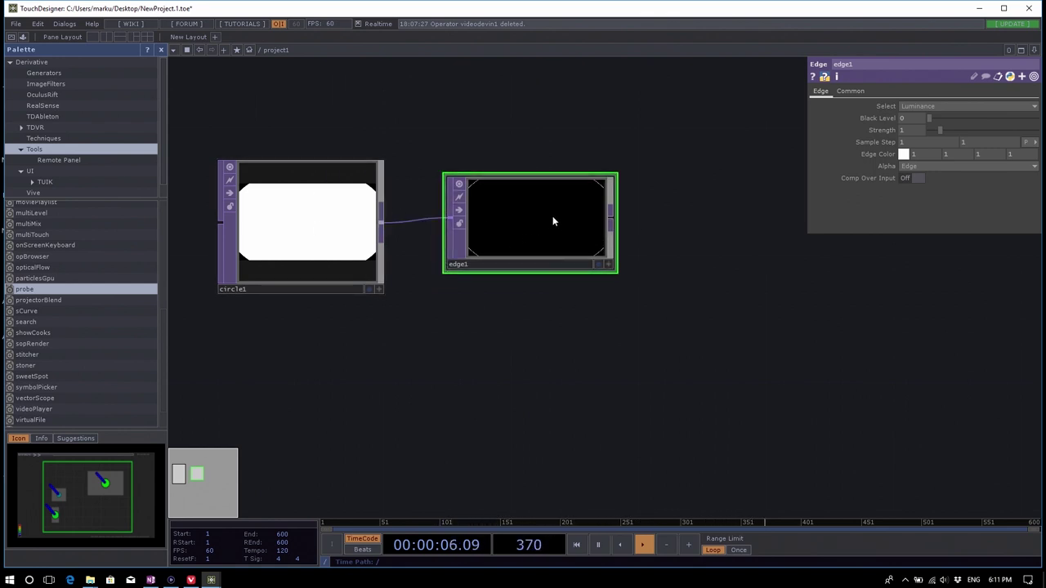
middle_click(553, 217)
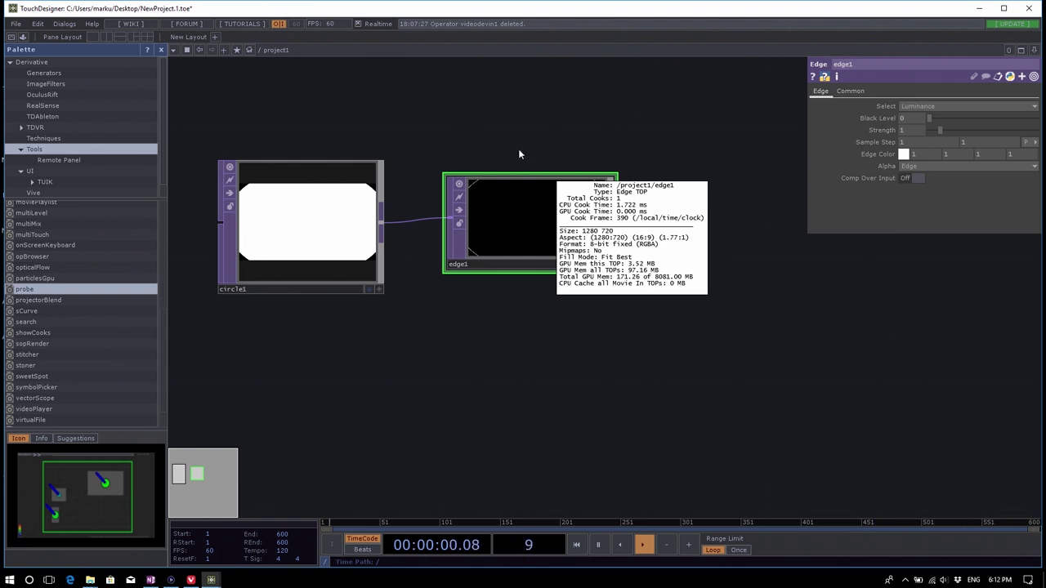
middle_click_drag(518, 153, 539, 138)
left_click(850, 91)
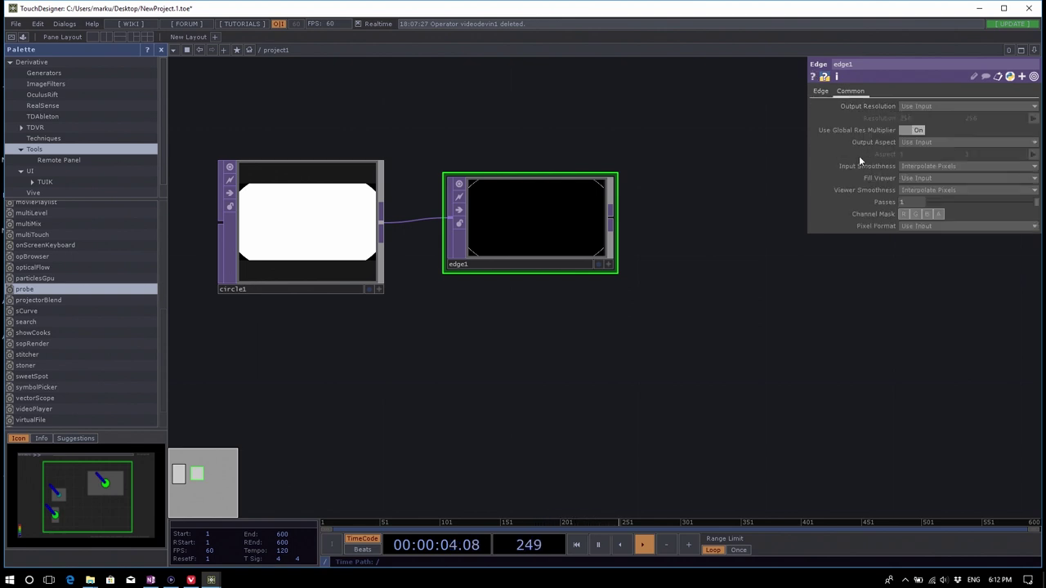
left_click(940, 106)
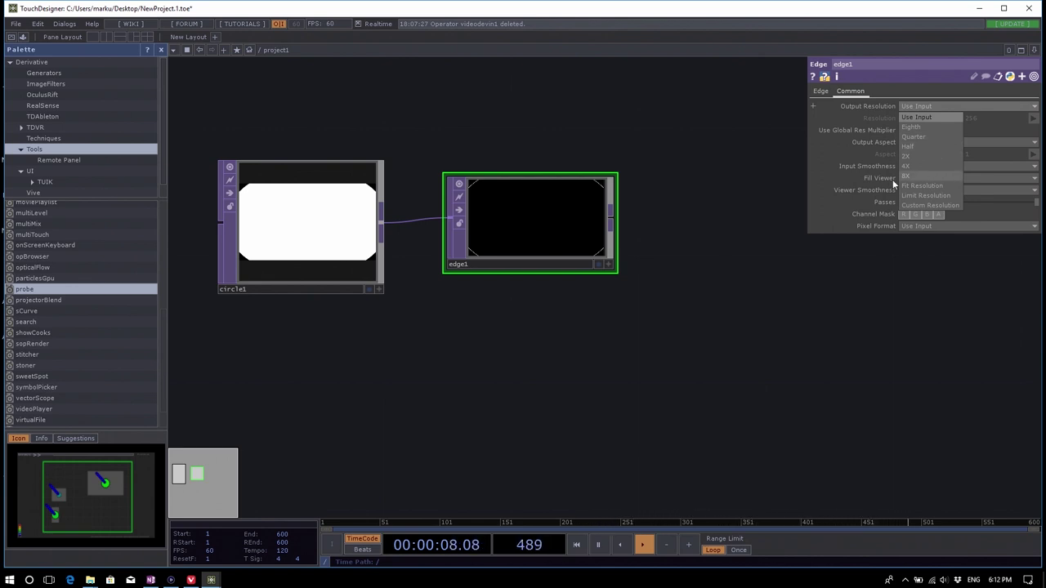
right_click(514, 228)
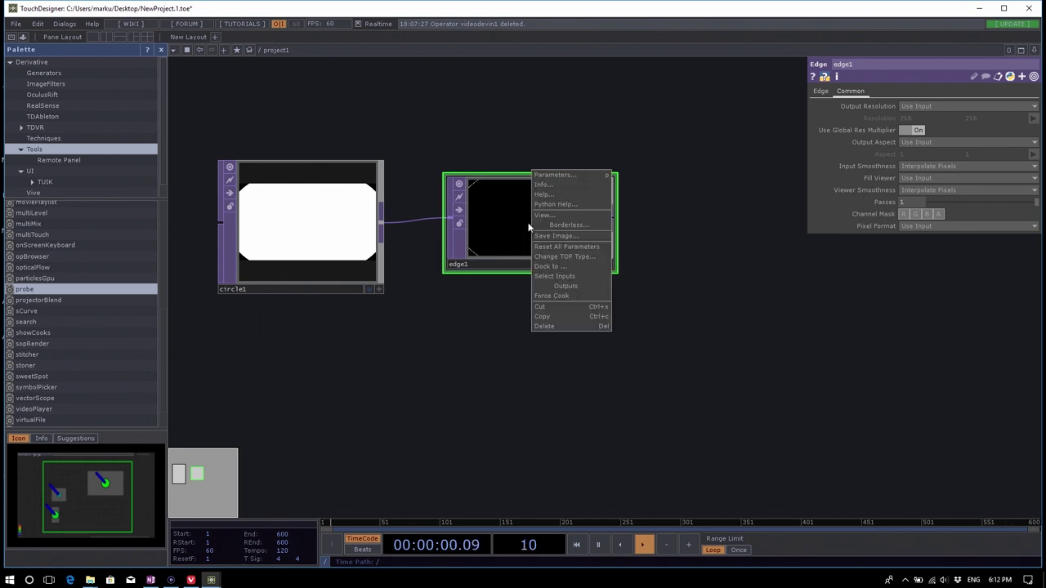
left_click(516, 217)
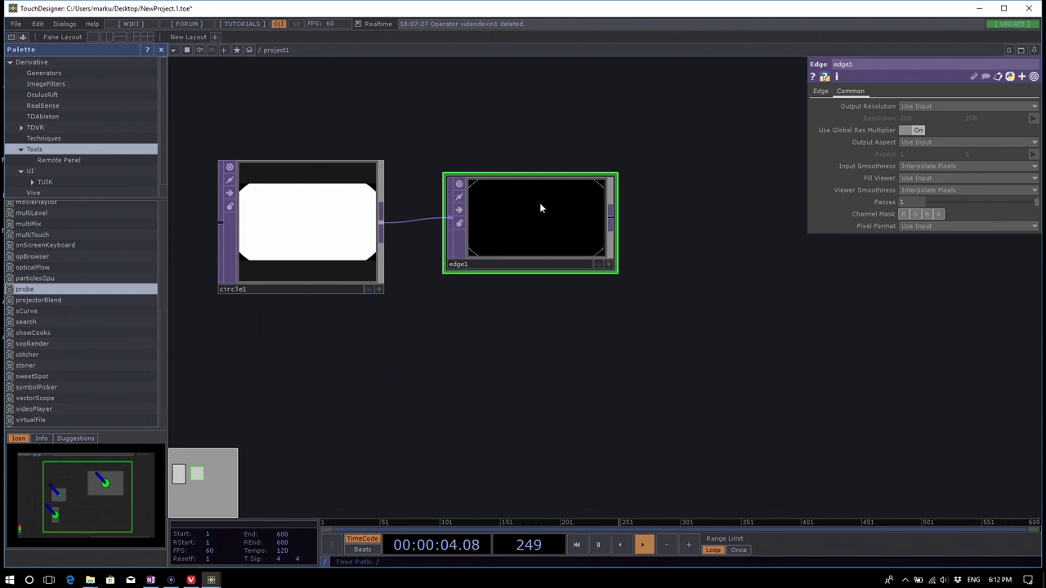
key("Delete")
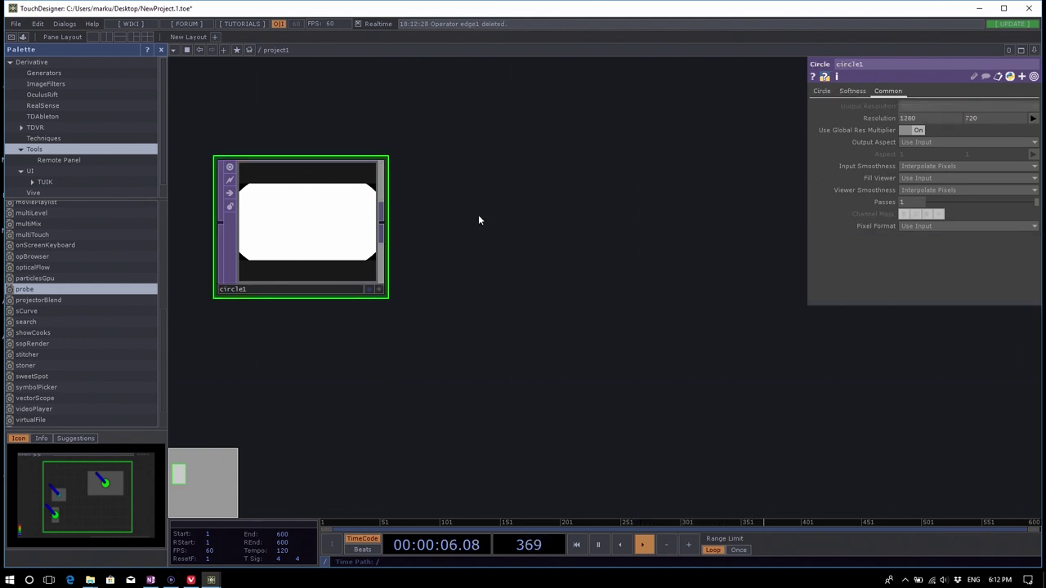
Enter 0.4 as circle1's radius on its Circle parameter page.
left_click_drag(479, 219, 547, 221)
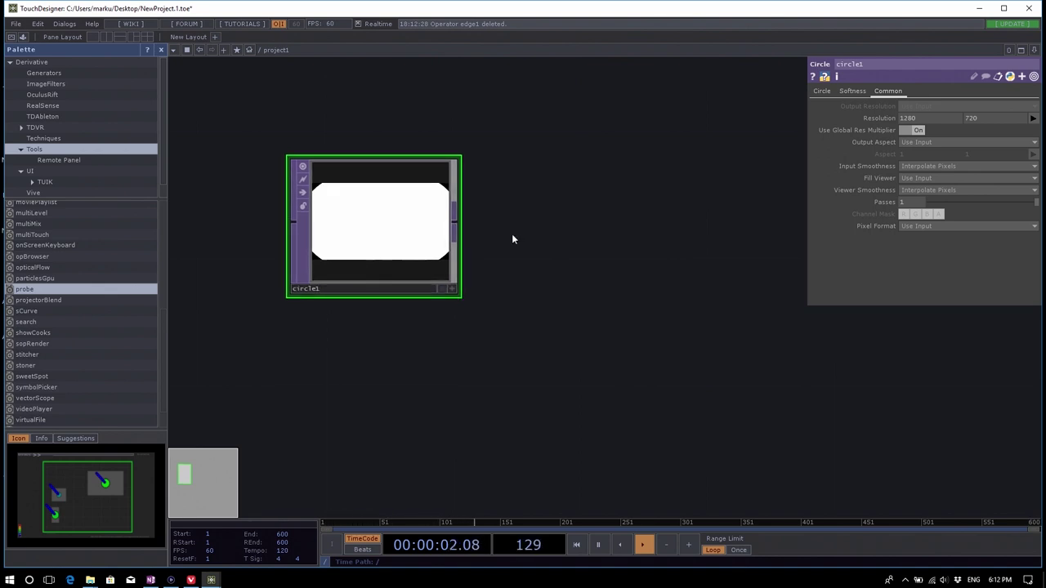
left_click(826, 98)
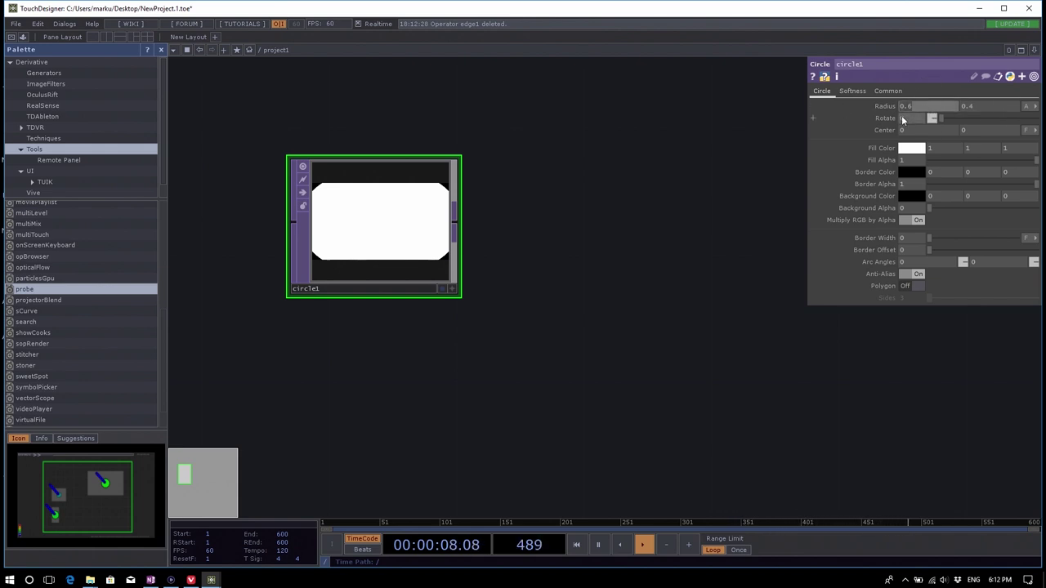
type("4")
key("Return")
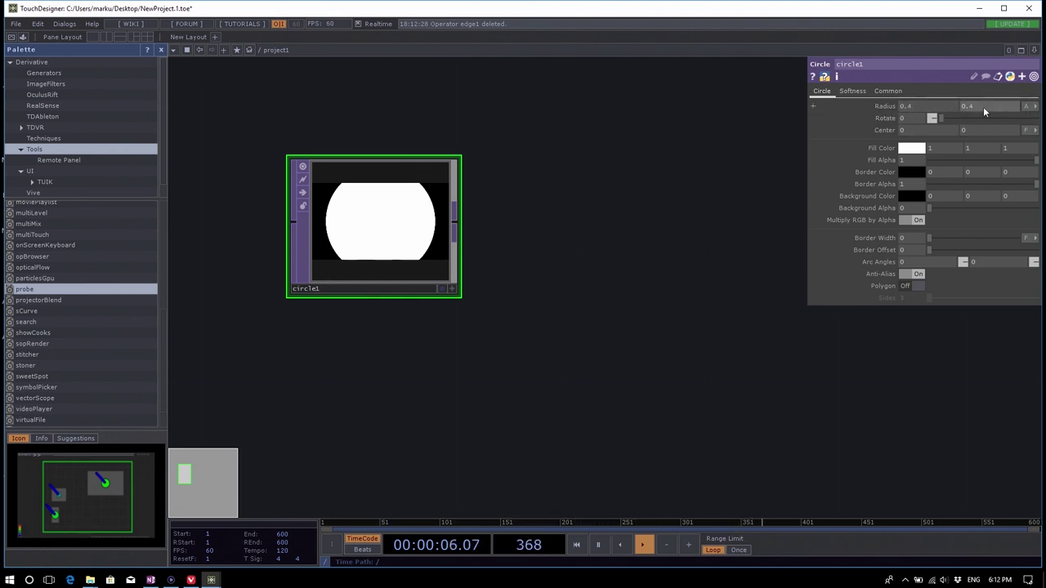
left_click(1034, 110)
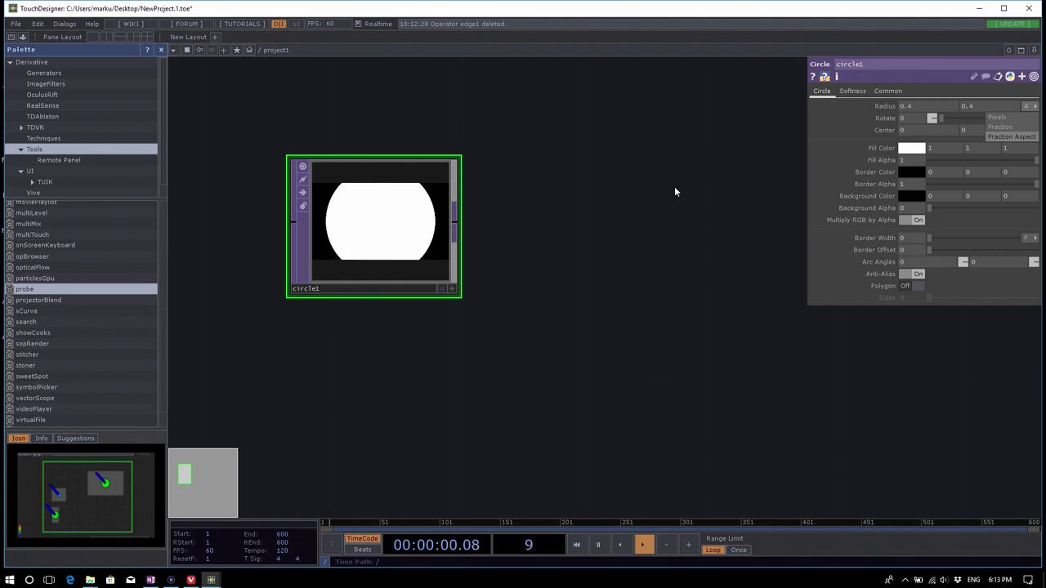
Switch circle1's radius units to Pixels (512 x 512), then use the value ladder to nudge it to 519.
left_click(1016, 120)
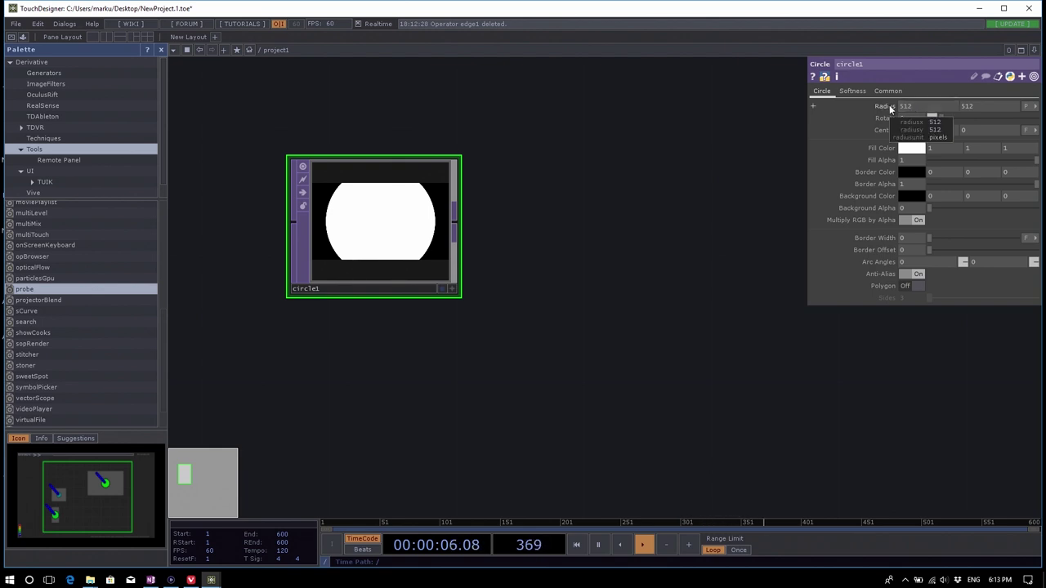
middle_click(889, 105)
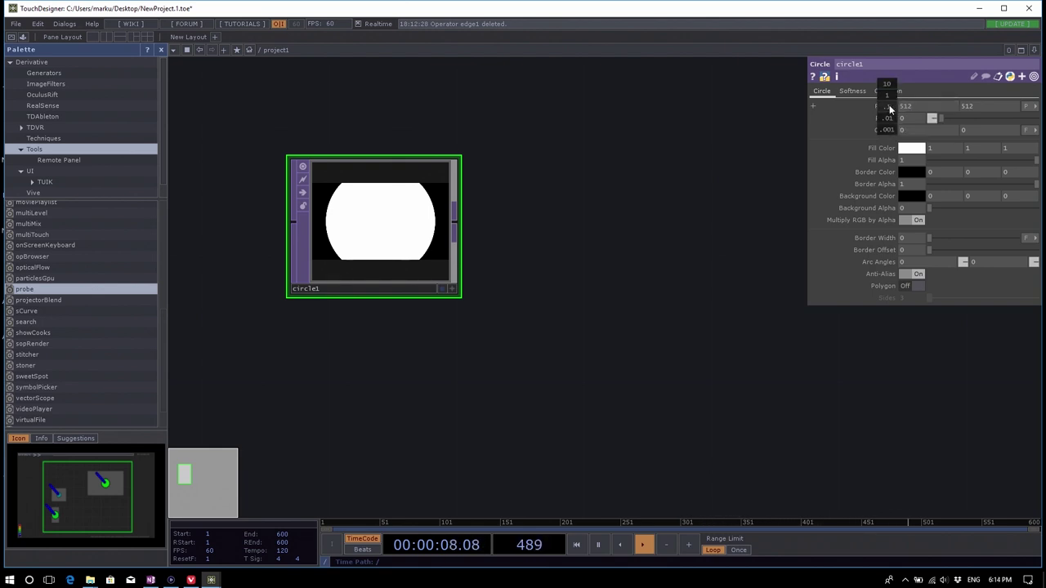
middle_click_drag(890, 108, 892, 113)
middle_click_drag(892, 90, 892, 106)
middle_click_drag(889, 94, 871, 130)
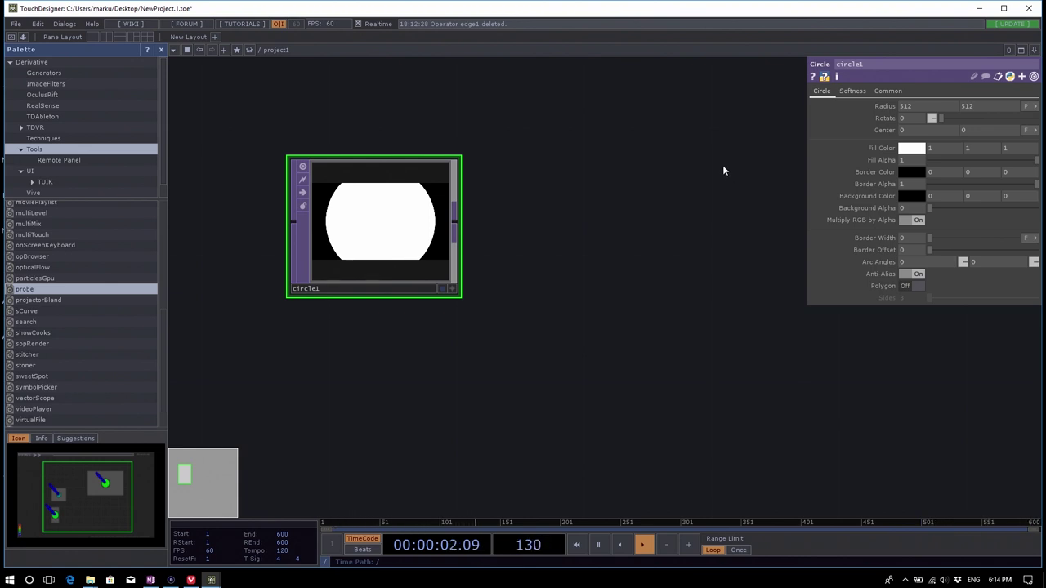
With the Radius value ladder, raise circle1's radius to 532, then bring it down to 232 pixels.
middle_click(887, 110)
mouse_move(887, 109)
middle_mouse_down()
mouse_move(892, 85)
mouse_move(880, 86)
mouse_move(889, 86)
mouse_move(887, 131)
mouse_move(887, 85)
mouse_move(889, 106)
middle_mouse_up()
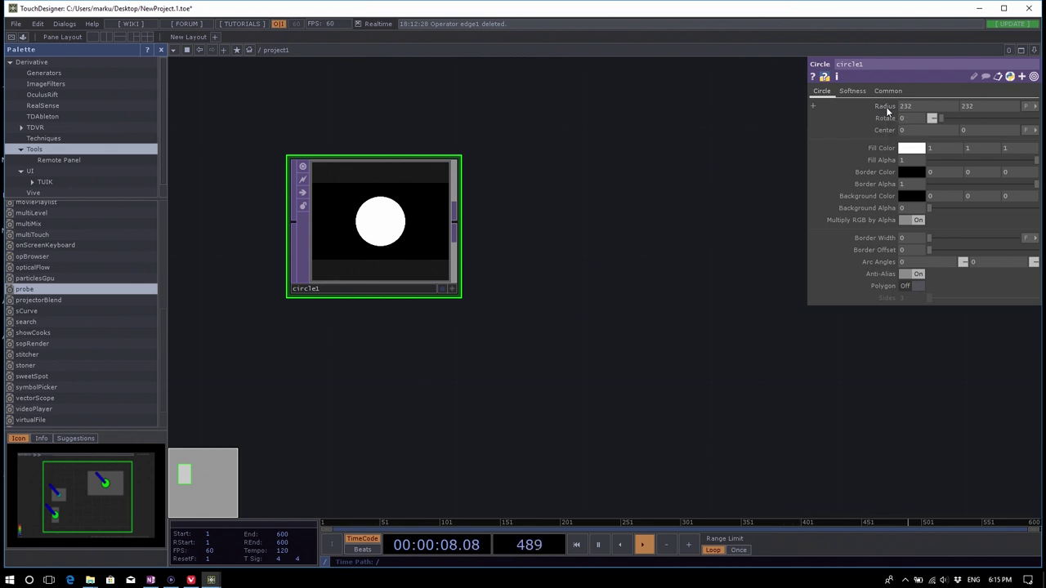
middle_click(886, 107)
middle_click_drag(886, 79, 933, 88)
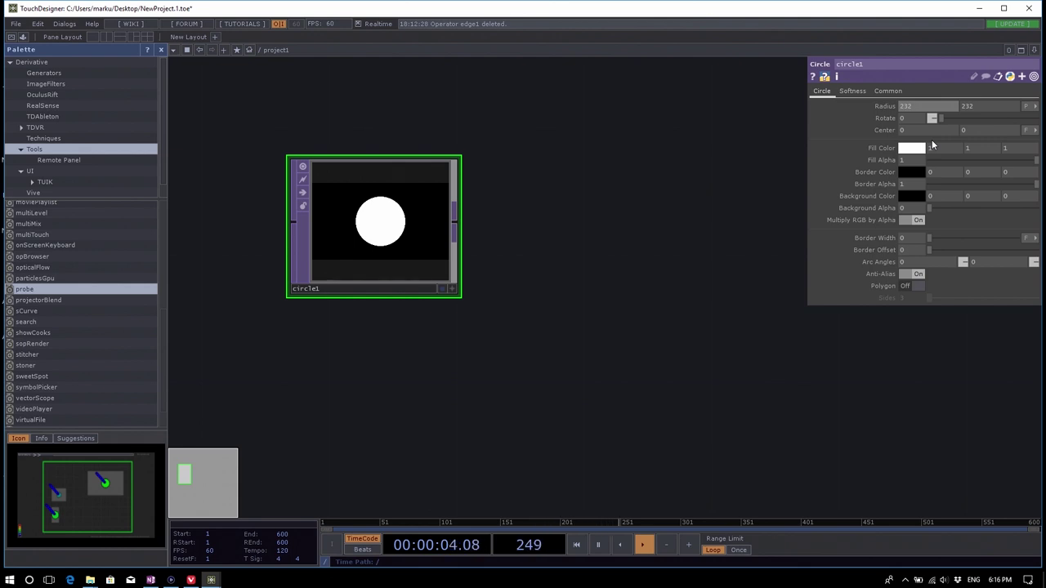
middle_click_drag(915, 106, 1006, 94)
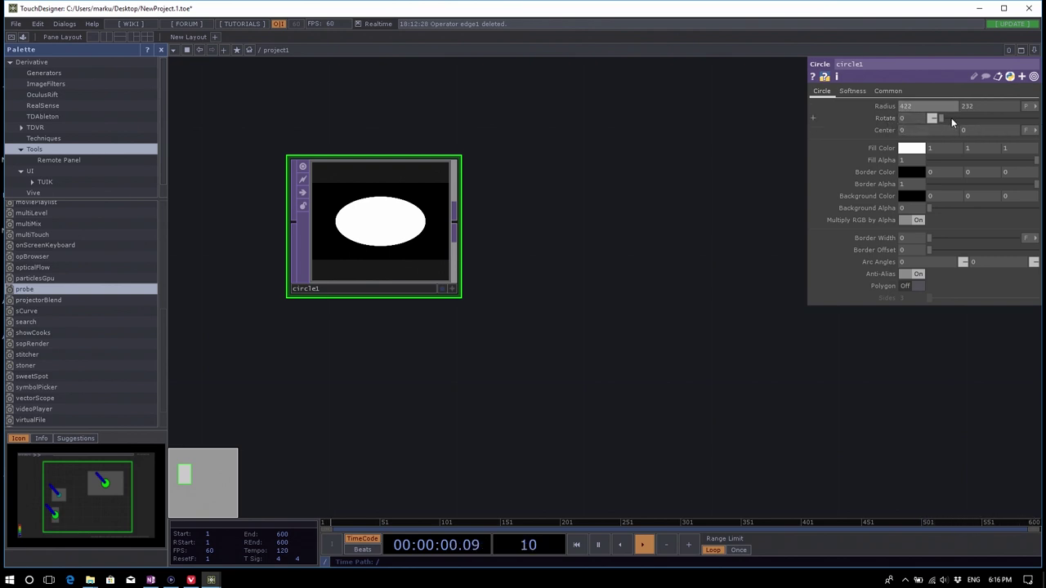
left_click_drag(945, 117, 1039, 119)
left_click_drag(982, 128, 865, 108)
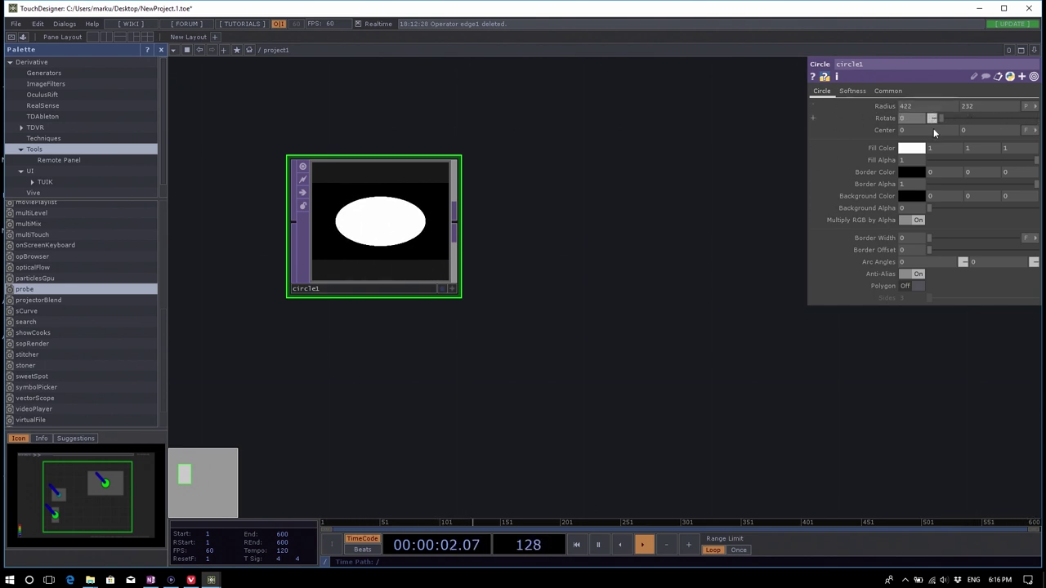
mouse_move(940, 120)
left_mouse_down()
mouse_move(949, 121)
mouse_move(929, 121)
left_mouse_up()
left_click_drag(942, 119, 903, 119)
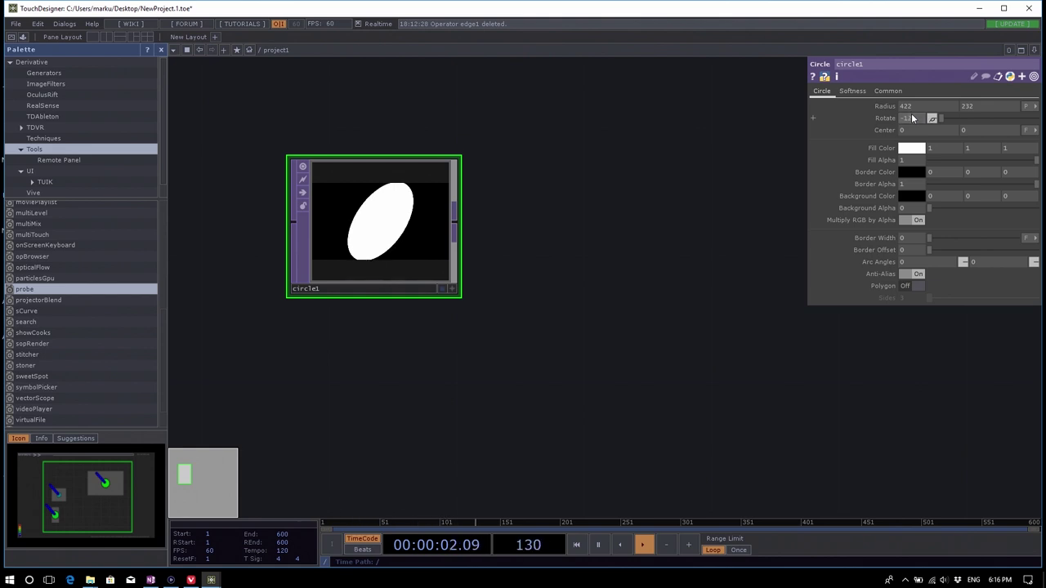
mouse_move(909, 117)
middle_mouse_down()
mouse_move(909, 100)
mouse_move(910, 117)
middle_mouse_up()
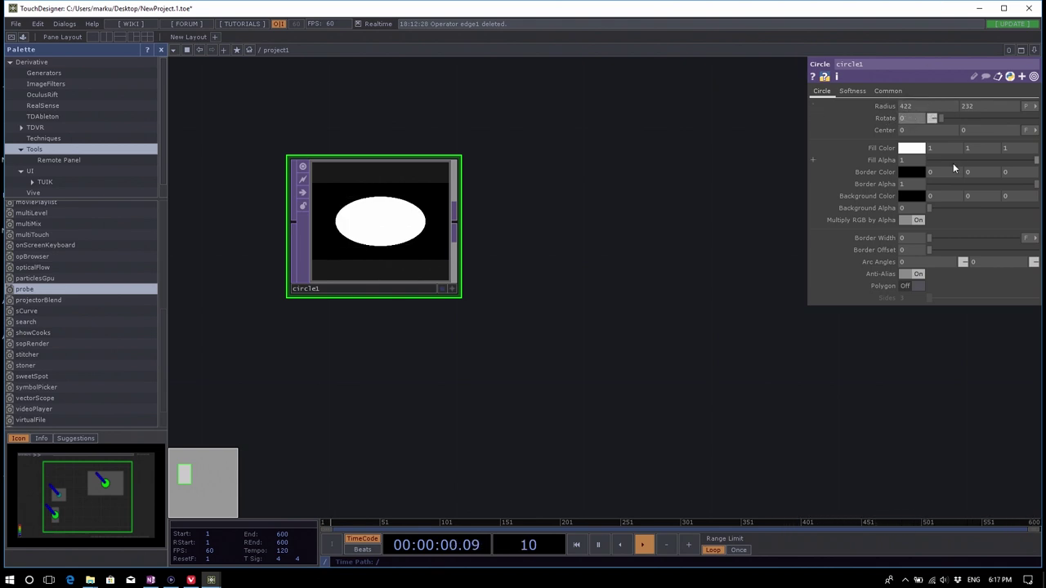
left_click_drag(660, 271, 746, 242)
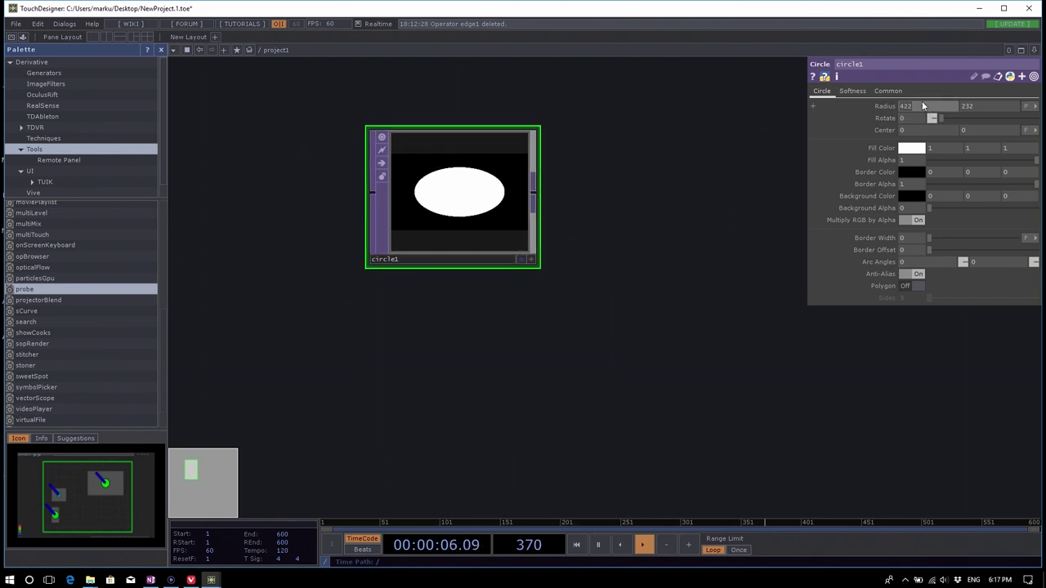
Enter 250 for both circle1's radius width and height on the Circle page.
left_click(890, 92)
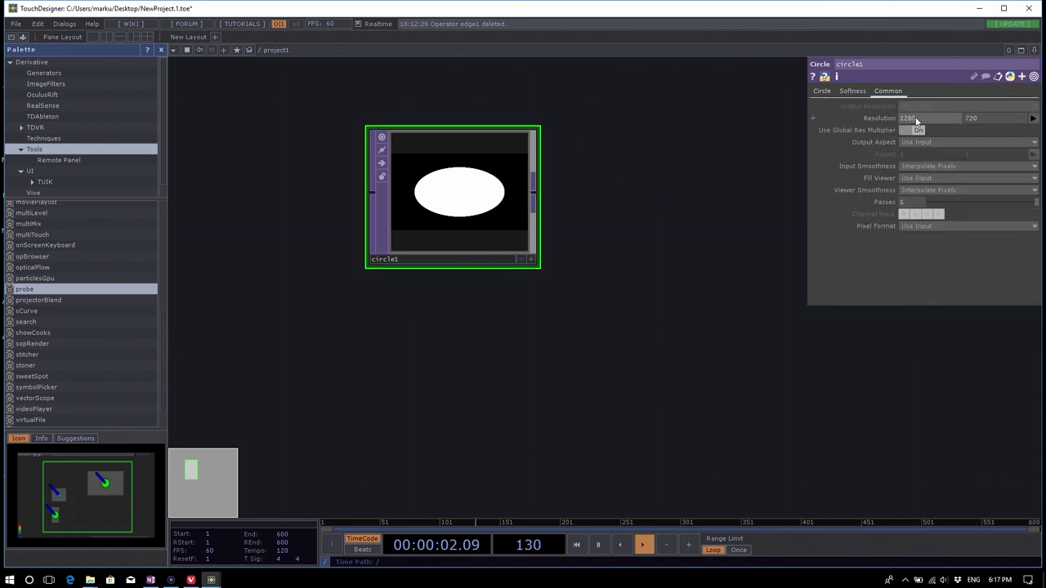
left_click(823, 92)
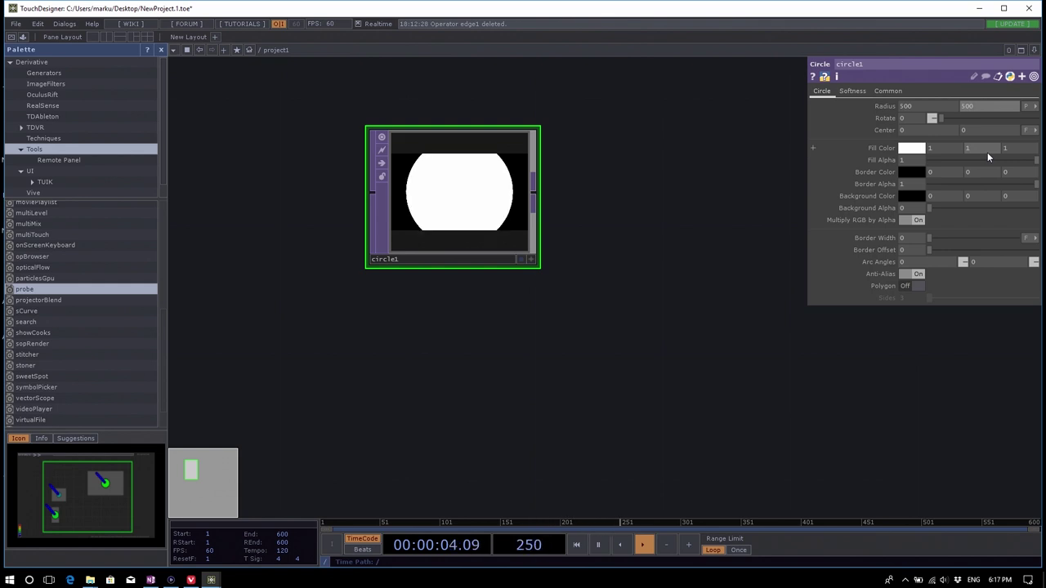
left_click(926, 106)
type("250")
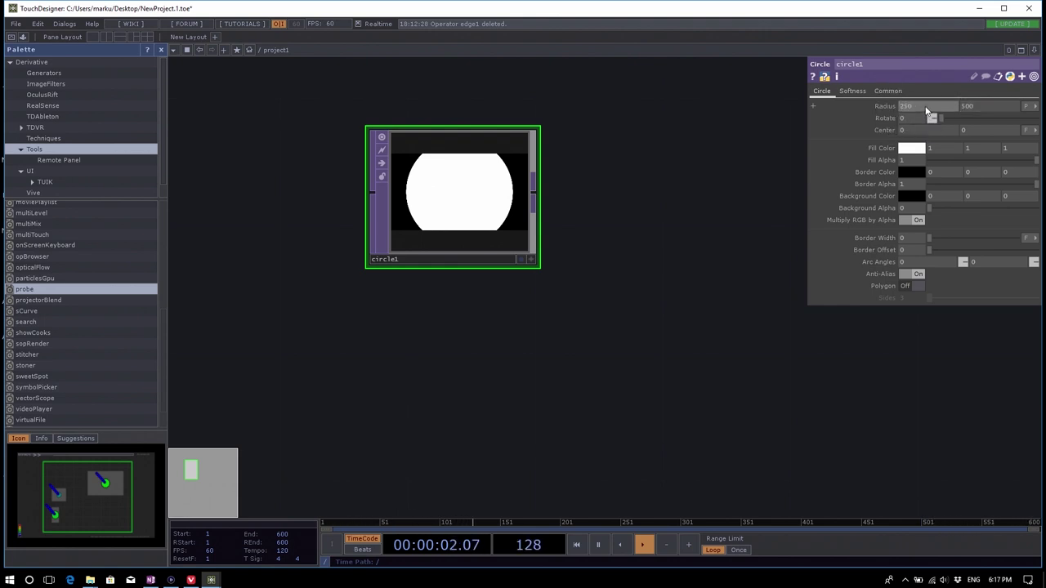
key("Return")
key("Tab")
type("250")
key("Return")
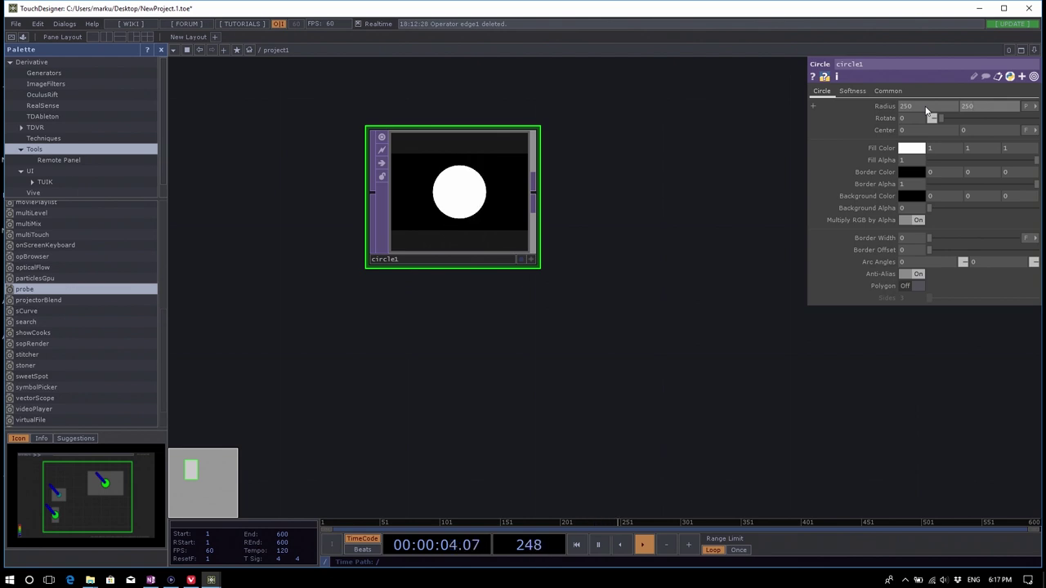
Drag circle1's first arc angle to 230, leaving a small wedge of the disc.
left_click_drag(654, 301, 671, 256)
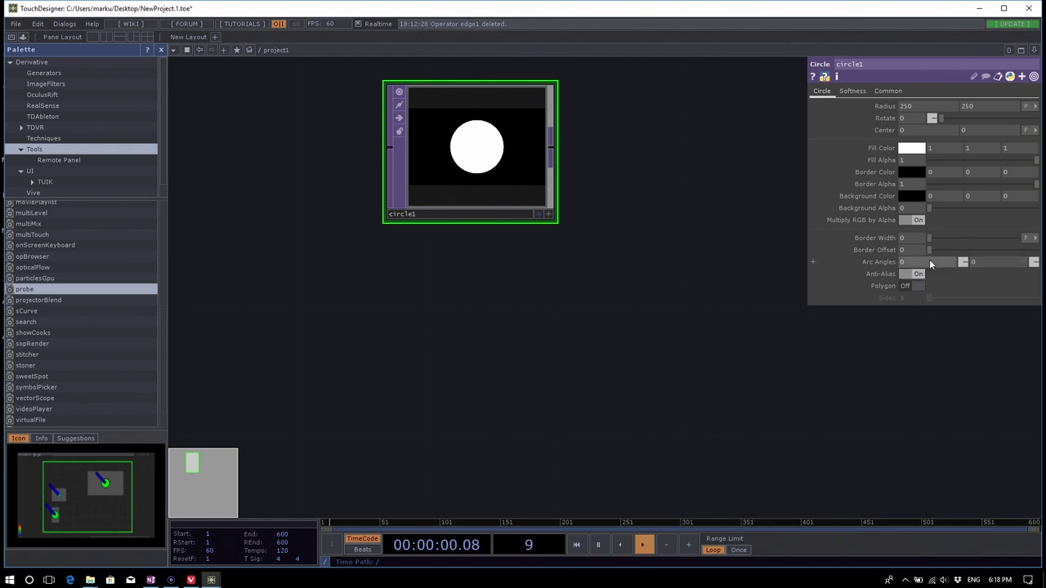
middle_click_drag(933, 238, 982, 242)
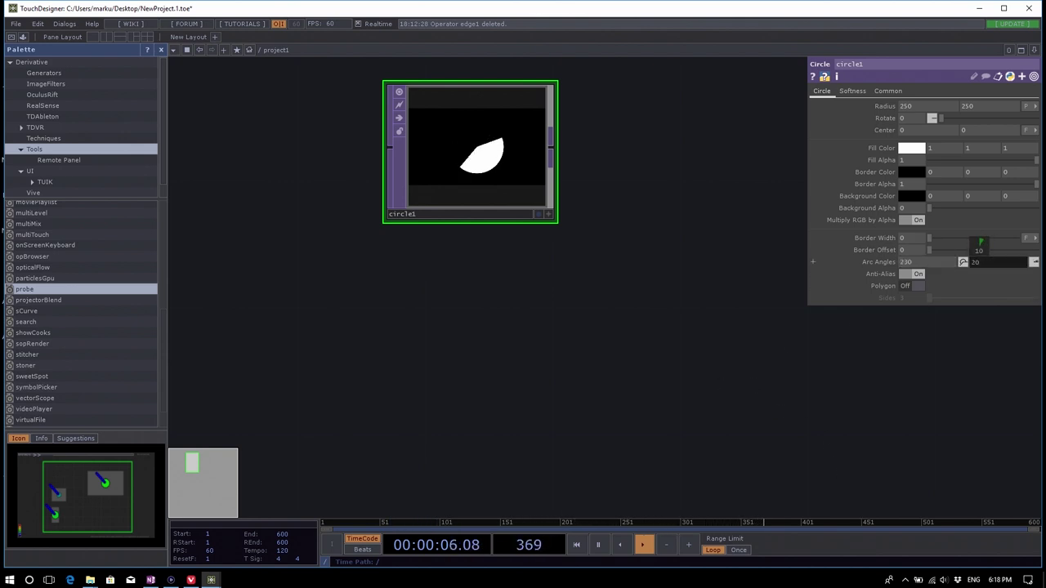
Try Polygon mode with more sides, then set arc angle 120 and switch Polygon off.
left_click(913, 287)
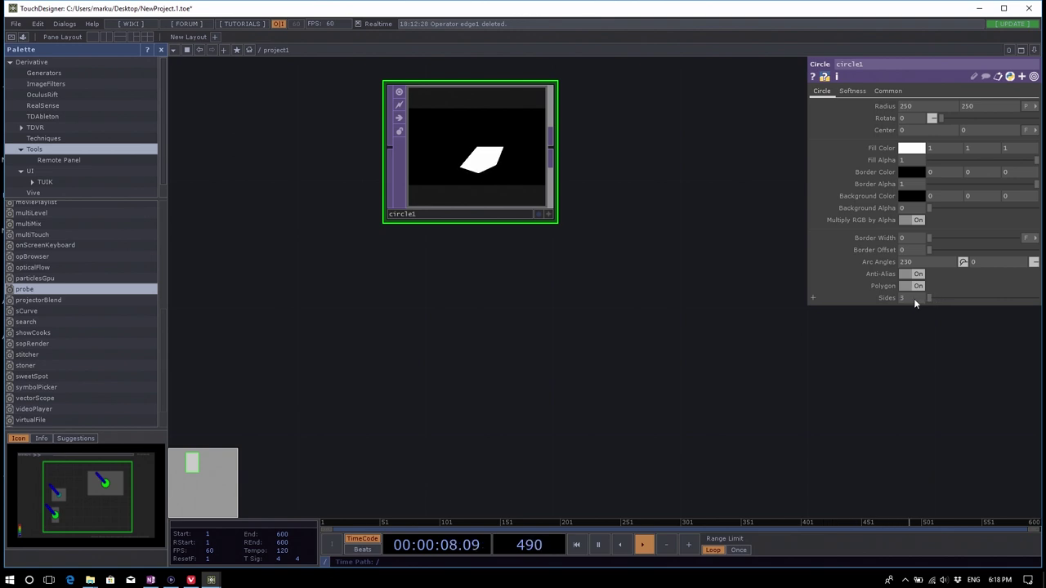
left_click(915, 286)
left_click(917, 288)
left_click_drag(930, 297, 772, 304)
key("ctrl+z")
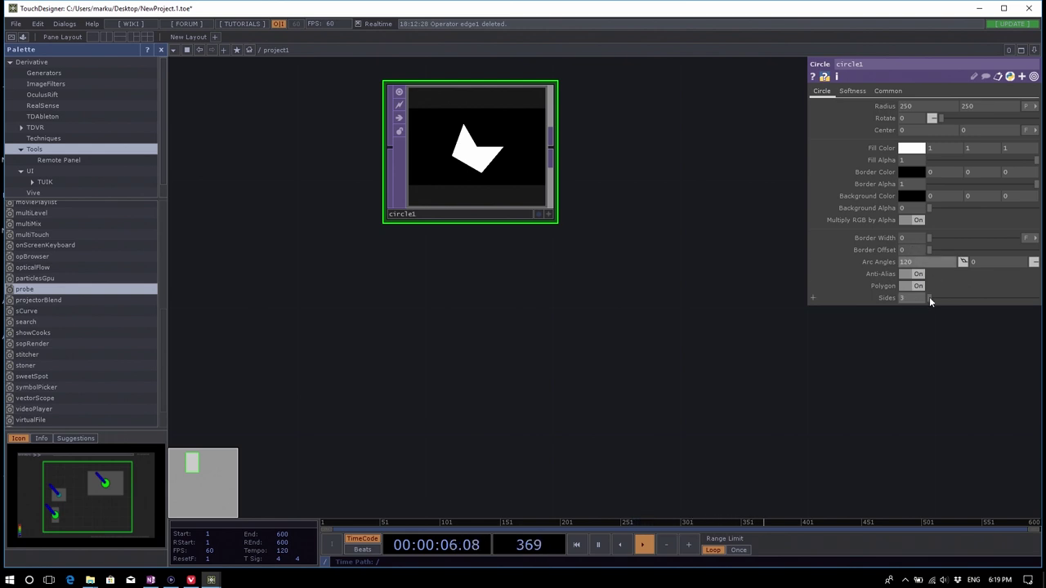
left_click(913, 286)
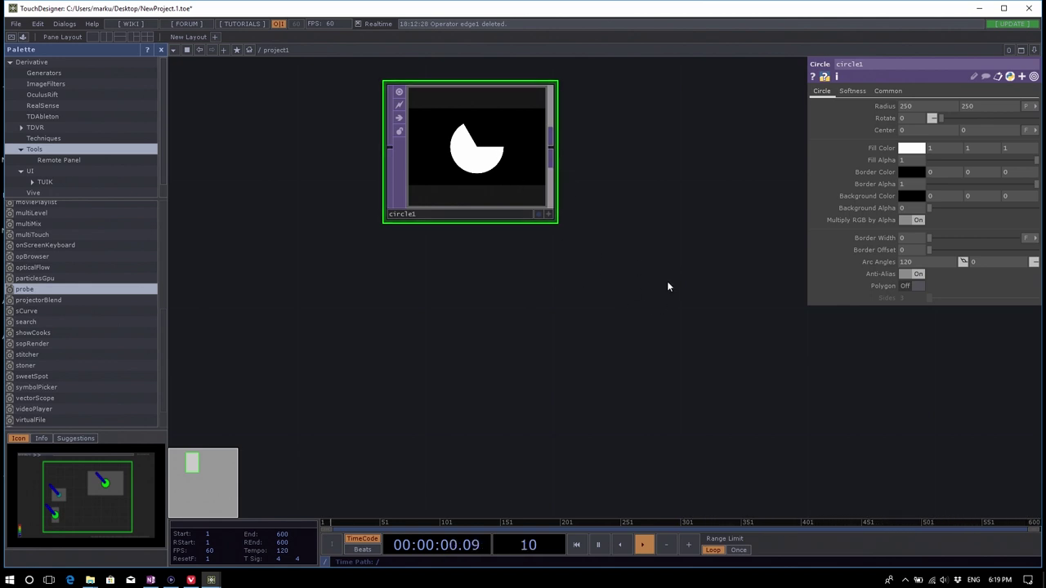
Paste circle1's copy as circle2, place it below circle1, and view both nodes' settings.
key("ctrl+v")
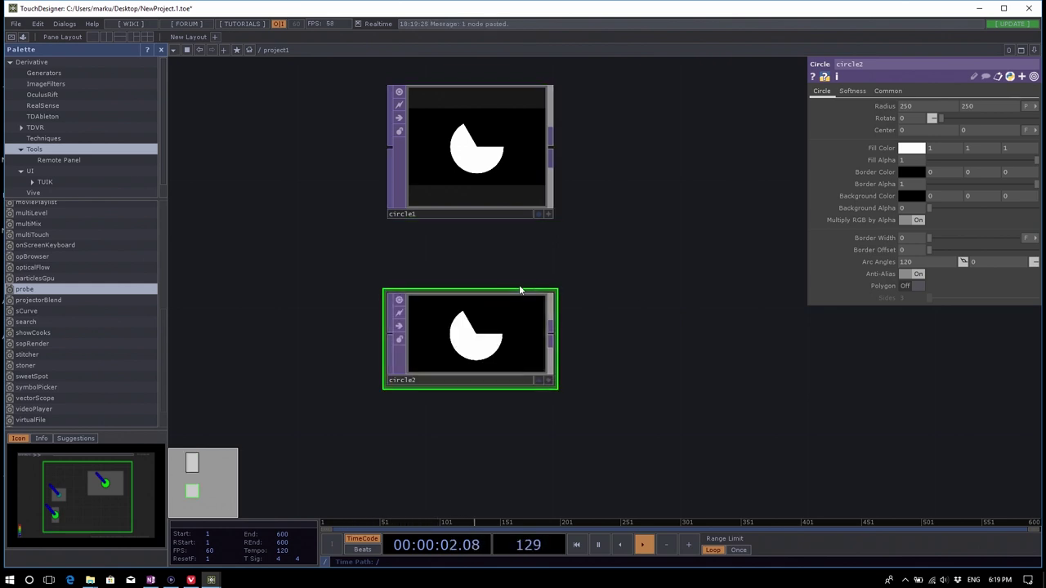
left_click_drag(501, 349, 500, 300)
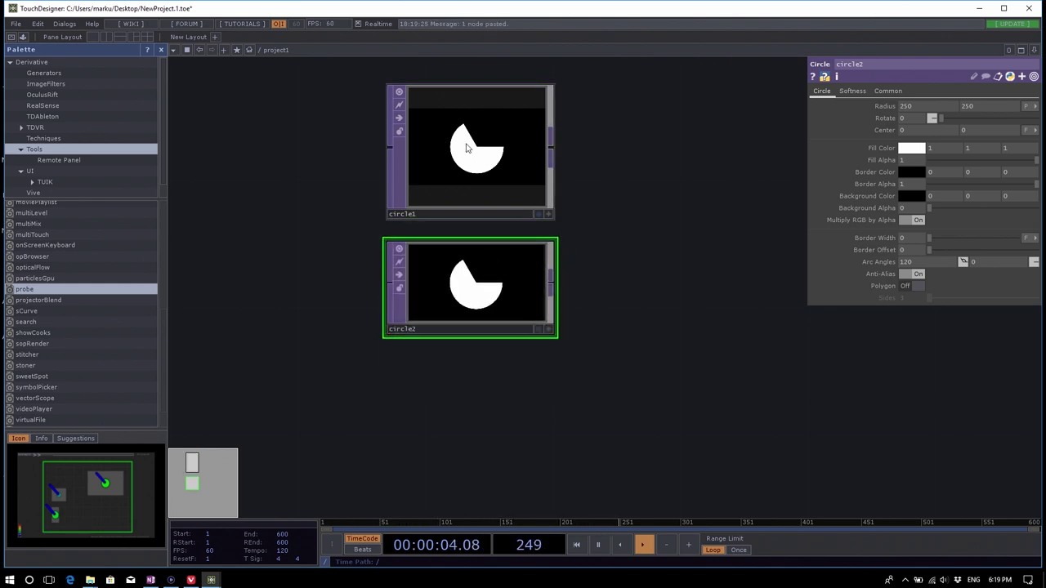
left_click(467, 145)
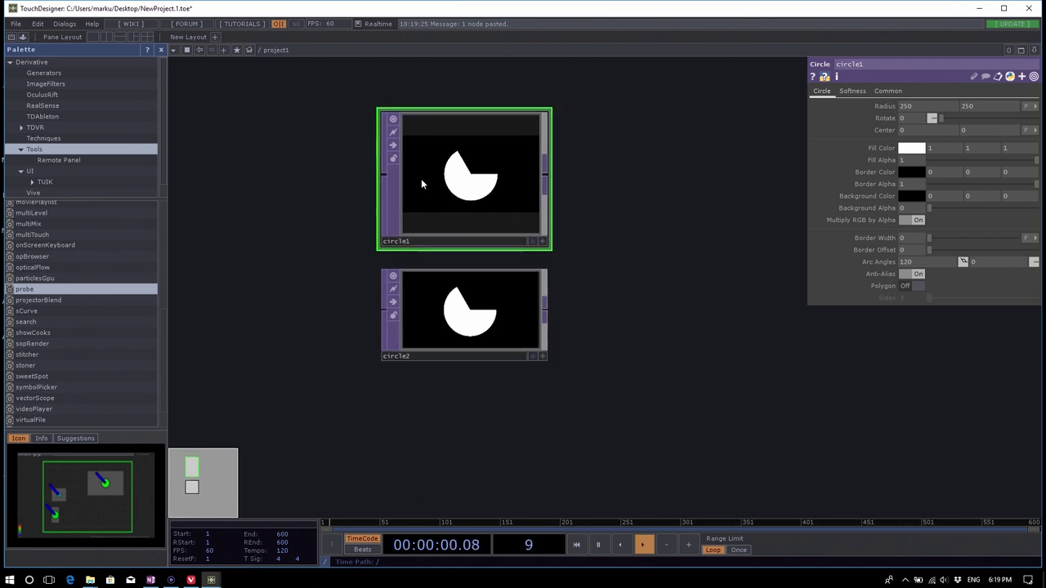
left_click(491, 107)
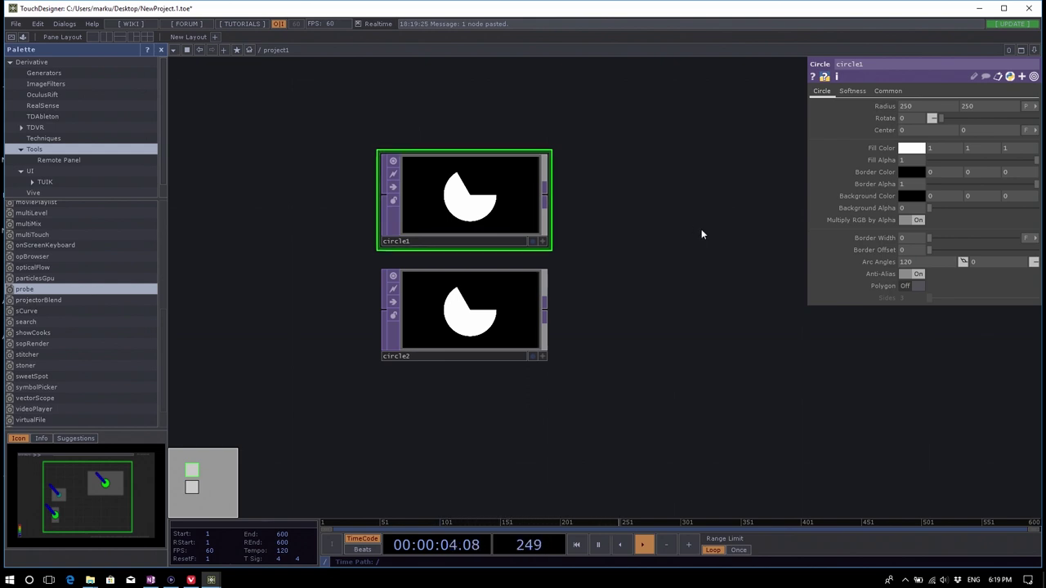
left_click_drag(655, 337, 651, 321)
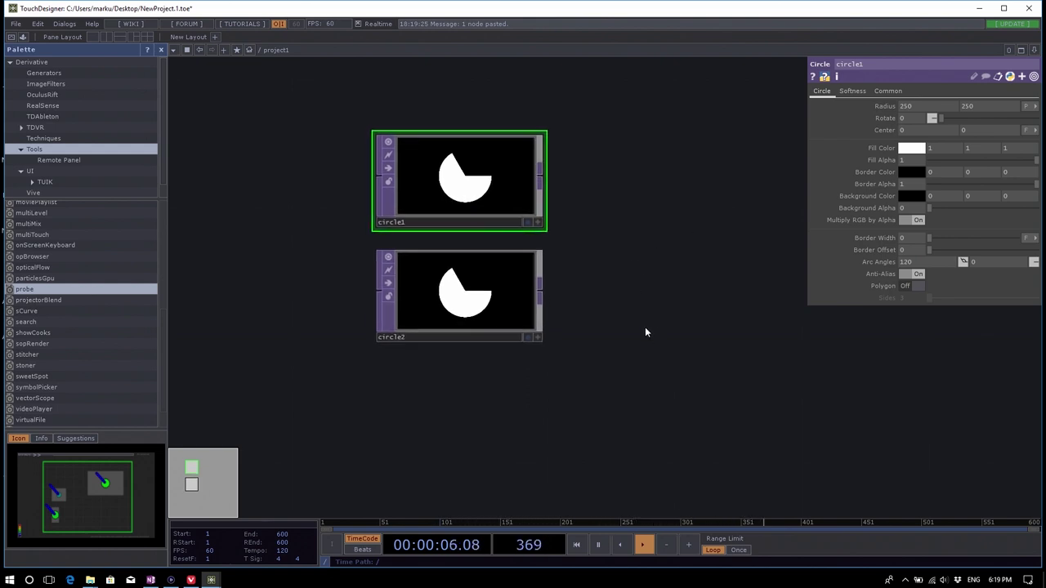
left_click(505, 303)
left_click_drag(654, 367, 781, 372)
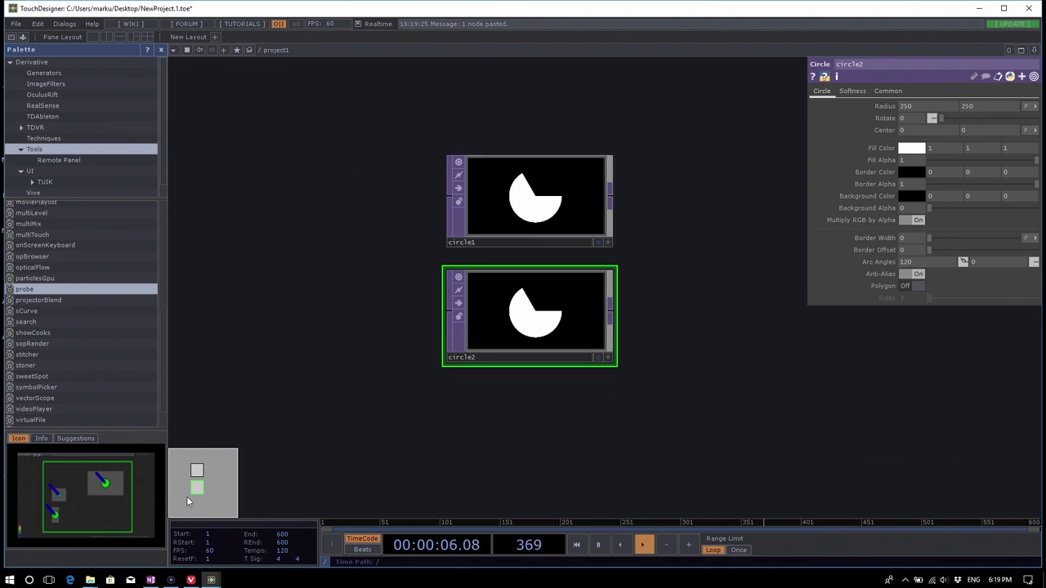
Bring up the SightAdjuster project window and zoom its network.
mouse_move(218, 581)
left_click(270, 536)
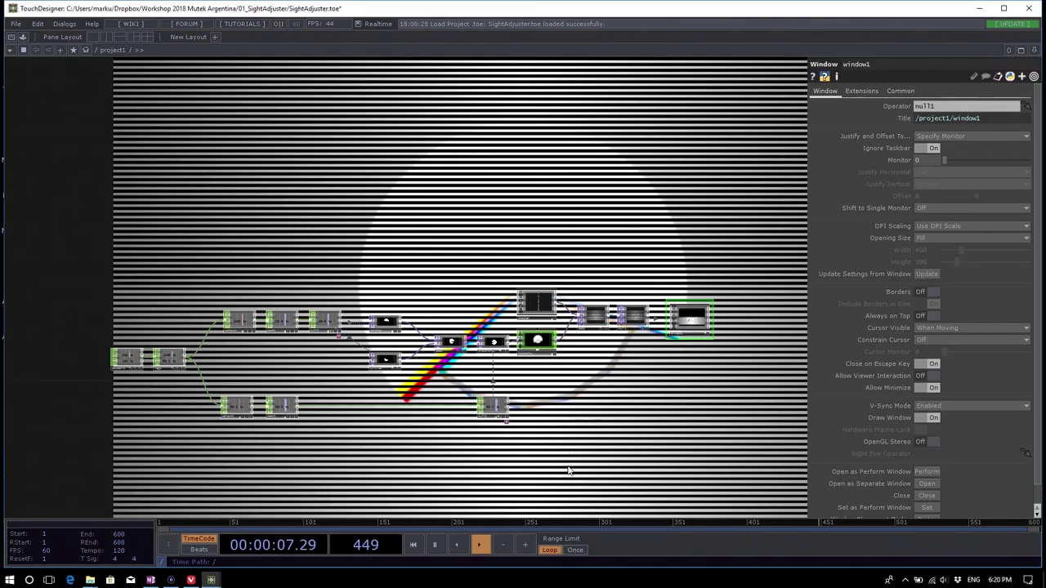
scroll(437, 367, "up", 5)
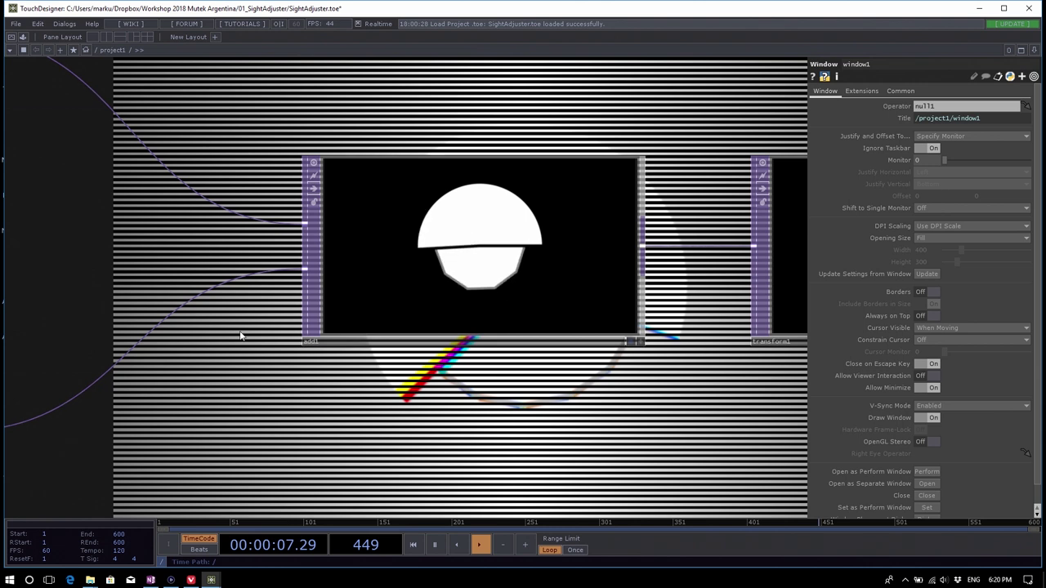
scroll(362, 332, "down", 5)
Compare SightAdjuster's circle1 and circle2 arc and border settings, then return to NewProject.
left_click(227, 239)
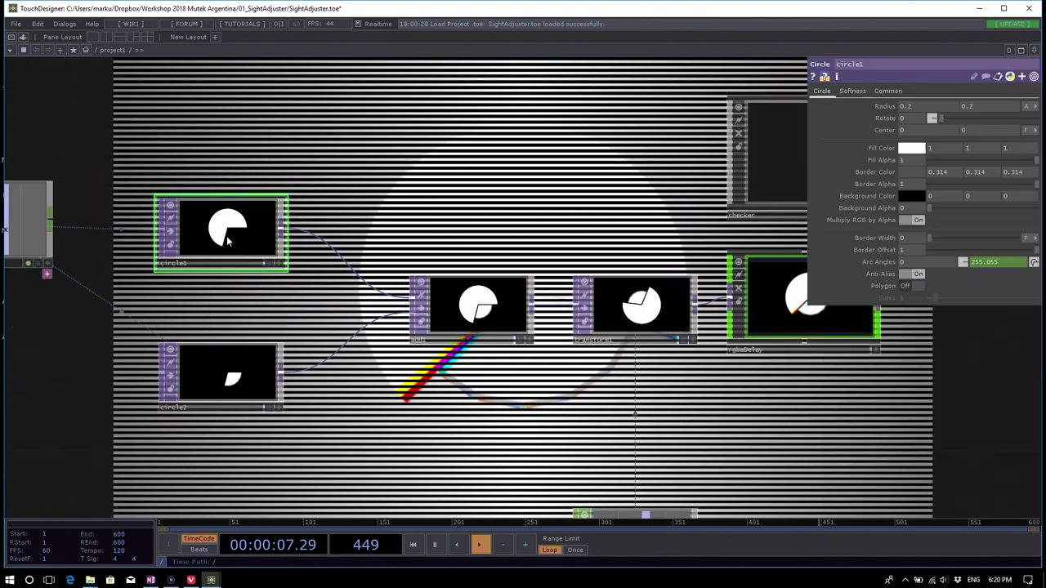
left_click(226, 378)
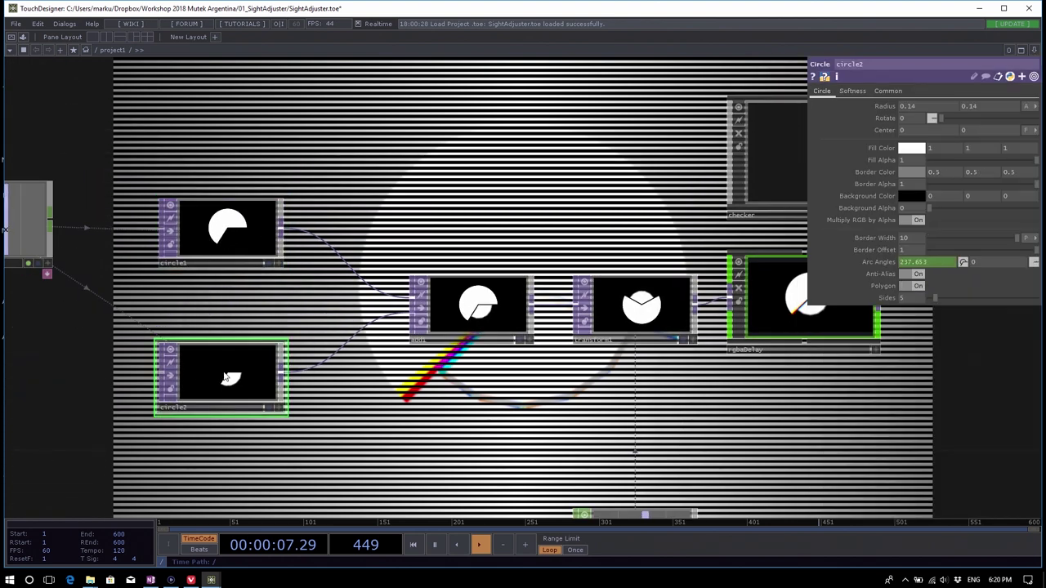
left_click(228, 233)
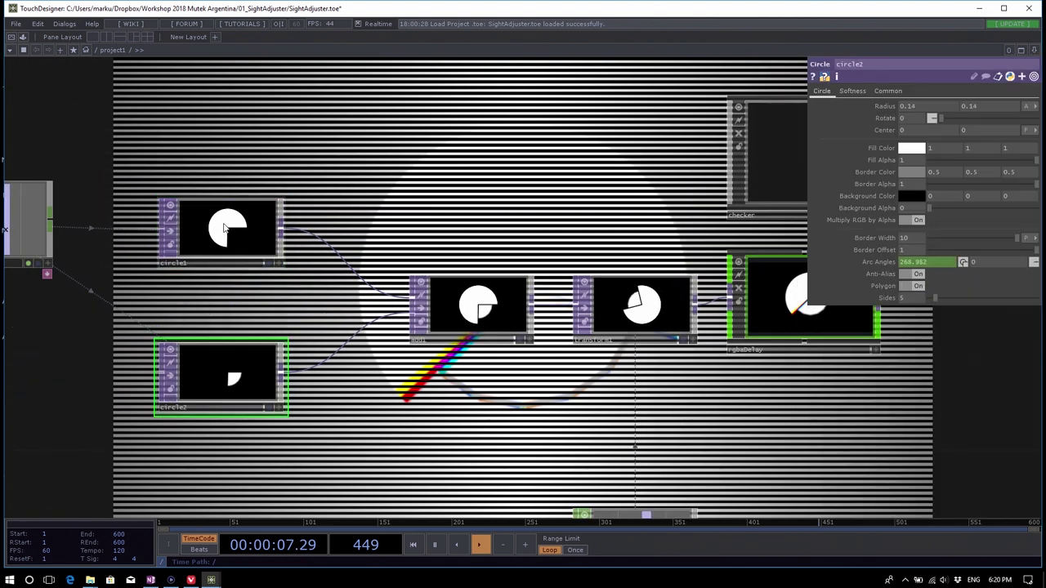
left_click(235, 379)
left_click(227, 228)
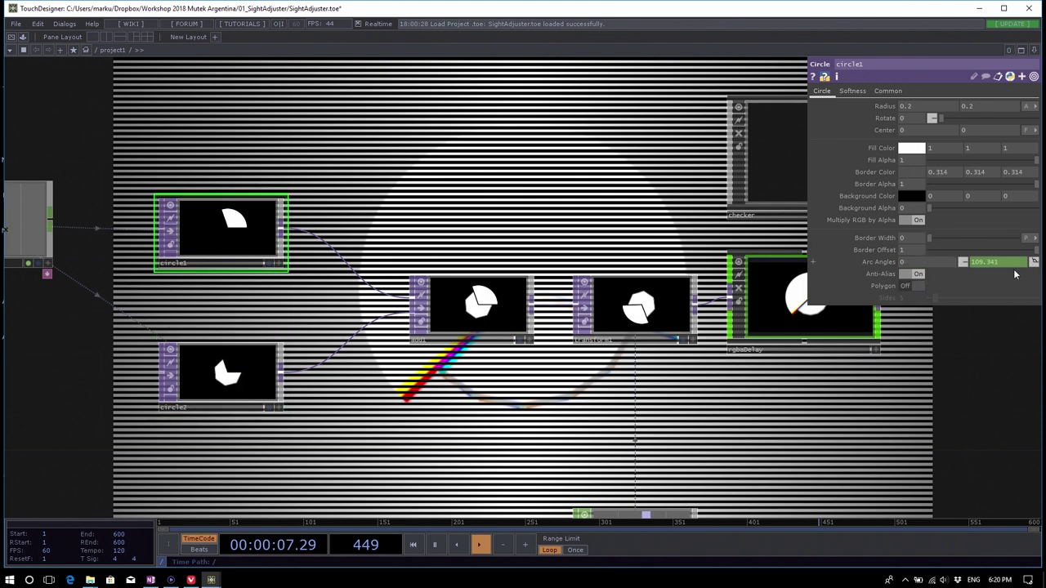
left_click(232, 379)
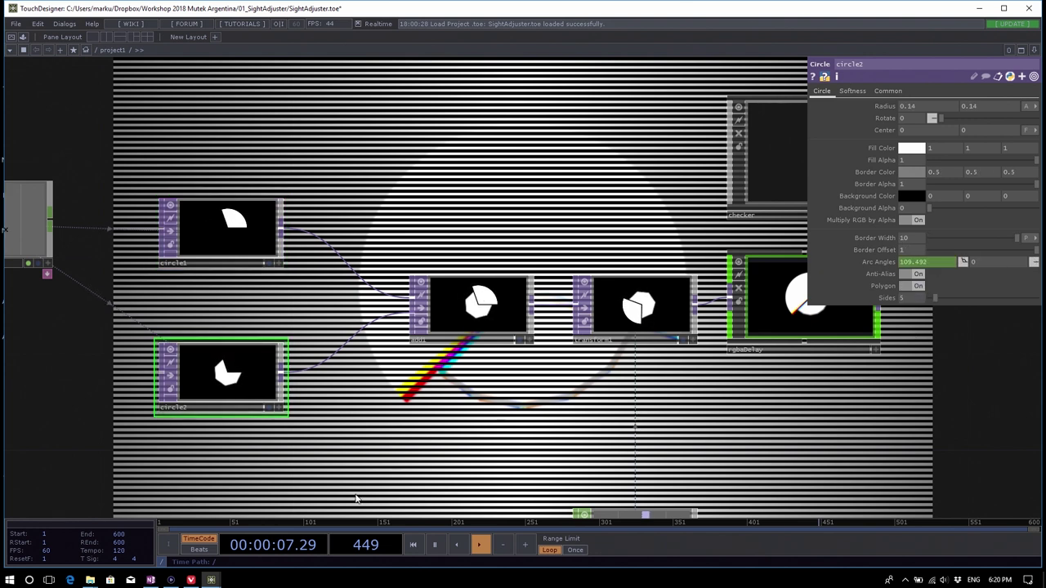
left_click(211, 581)
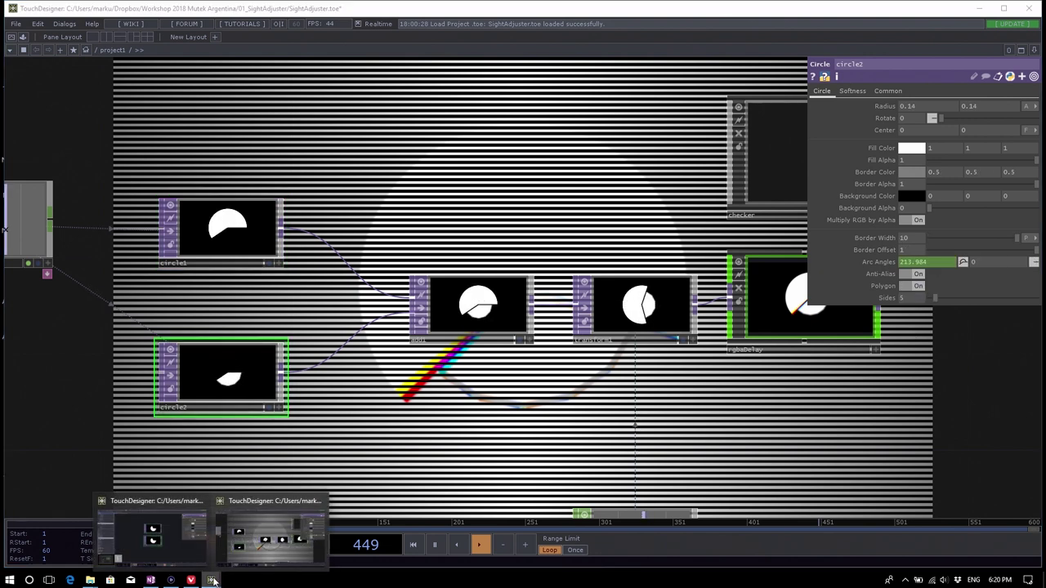
left_click(167, 554)
Set circle2's arc angles to 0 and 120, then open the OP Create Dialog with Tab.
left_click(512, 190)
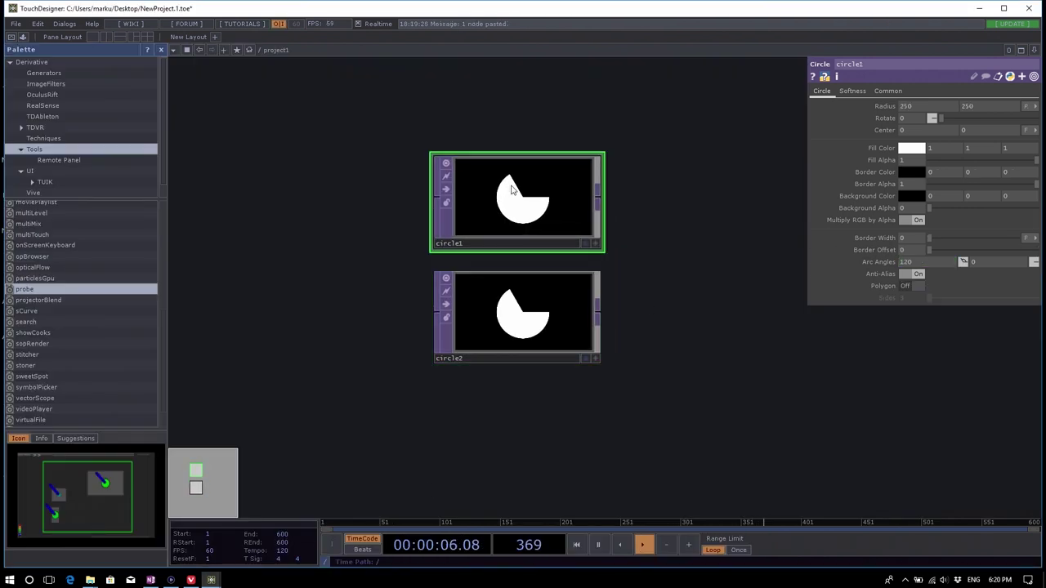
left_click(579, 322)
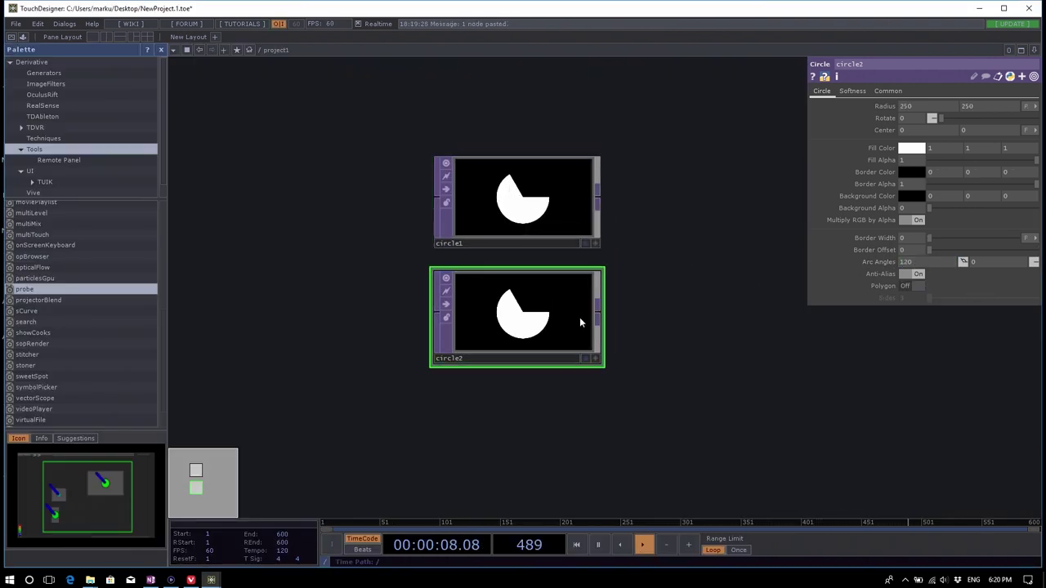
left_click(928, 261)
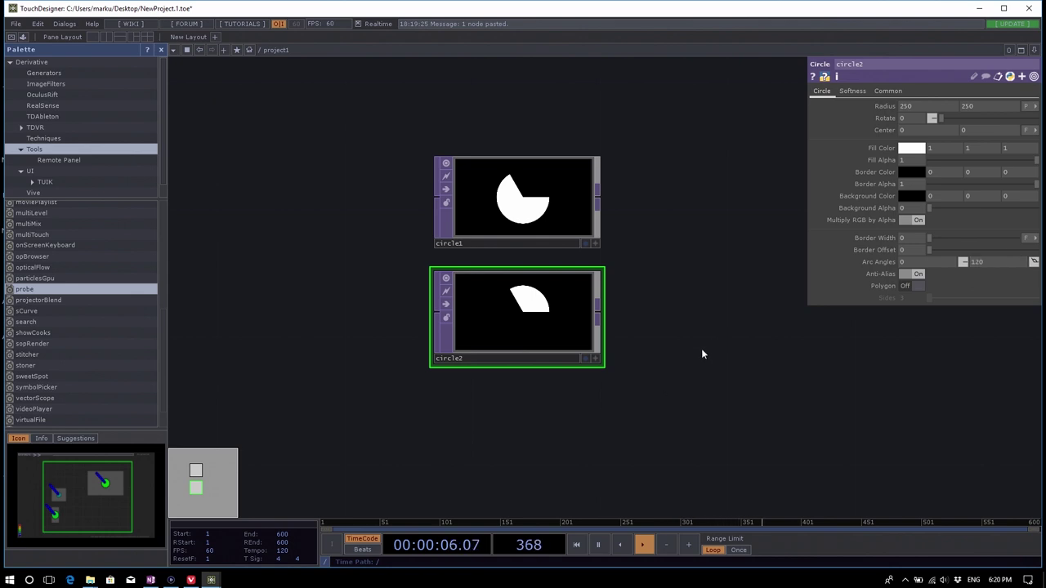
left_click_drag(762, 365, 825, 367)
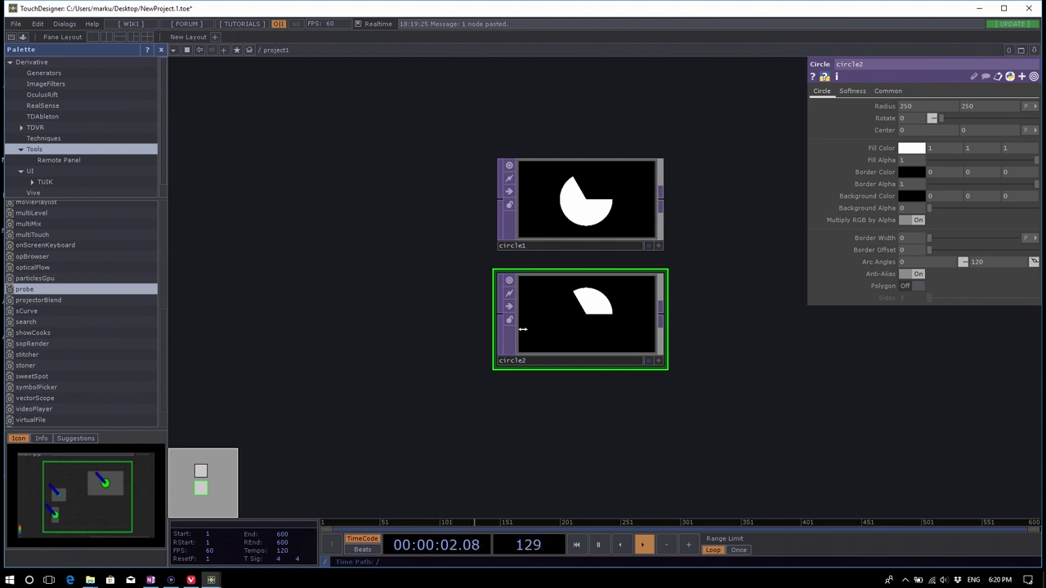
scroll(535, 351, "down", 3)
left_click_drag(503, 361, 552, 354)
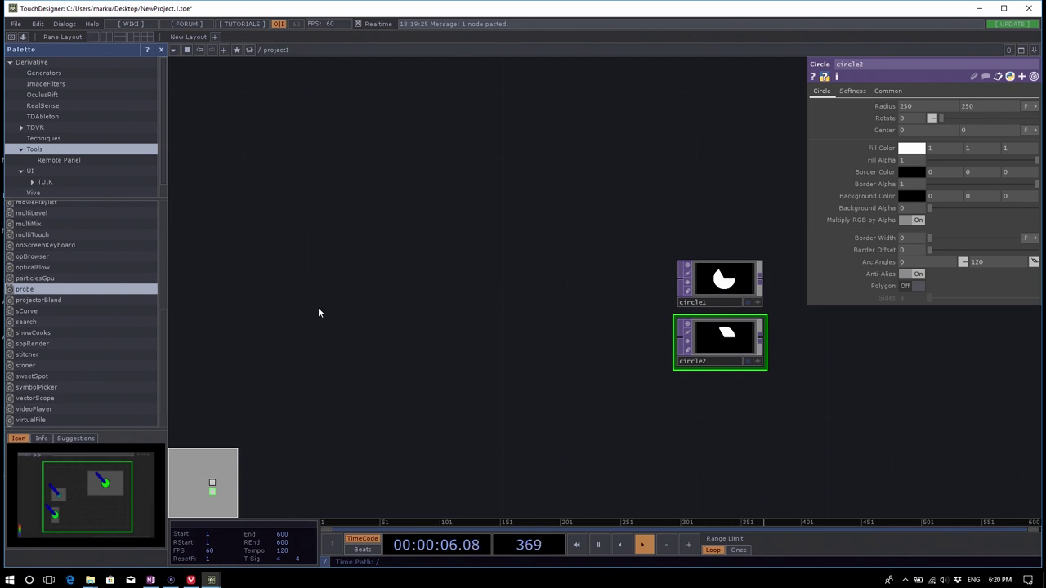
key("Tab")
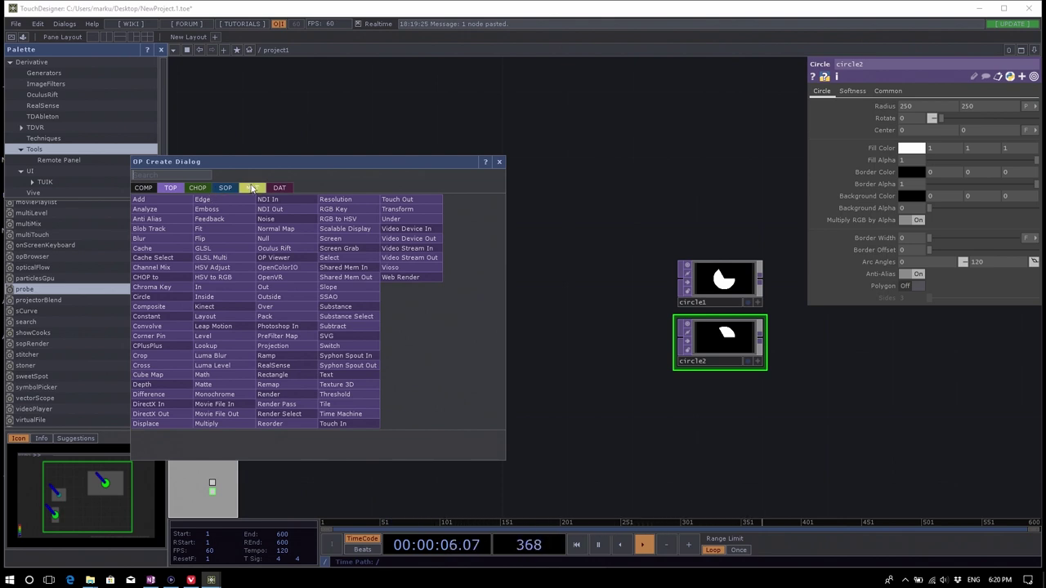
Search 'mouse' and place a Mouse In CHOP, mousein1, outputting tx and ty channels.
left_click(200, 188)
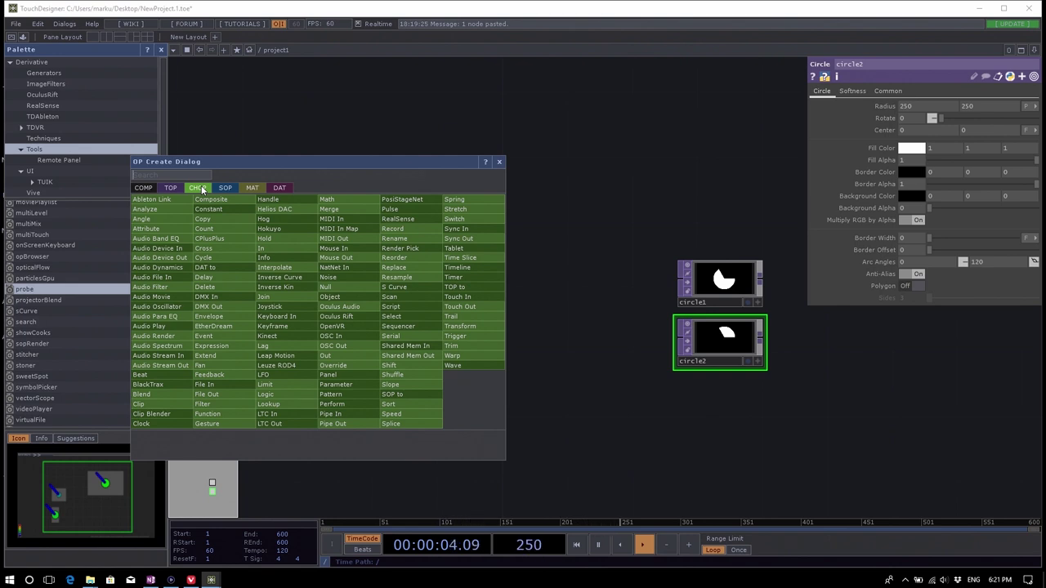
type("m")
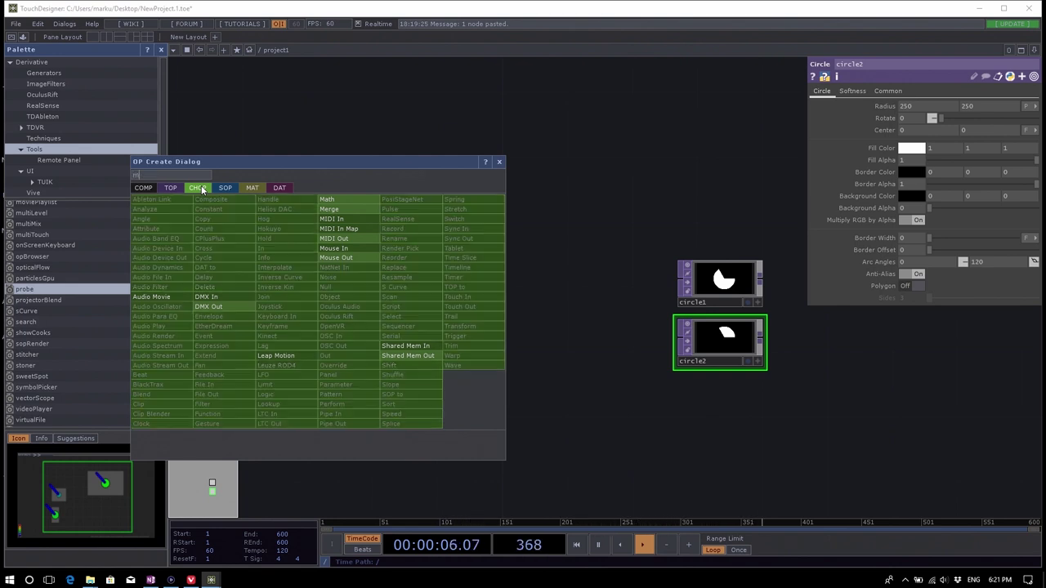
type("ouse")
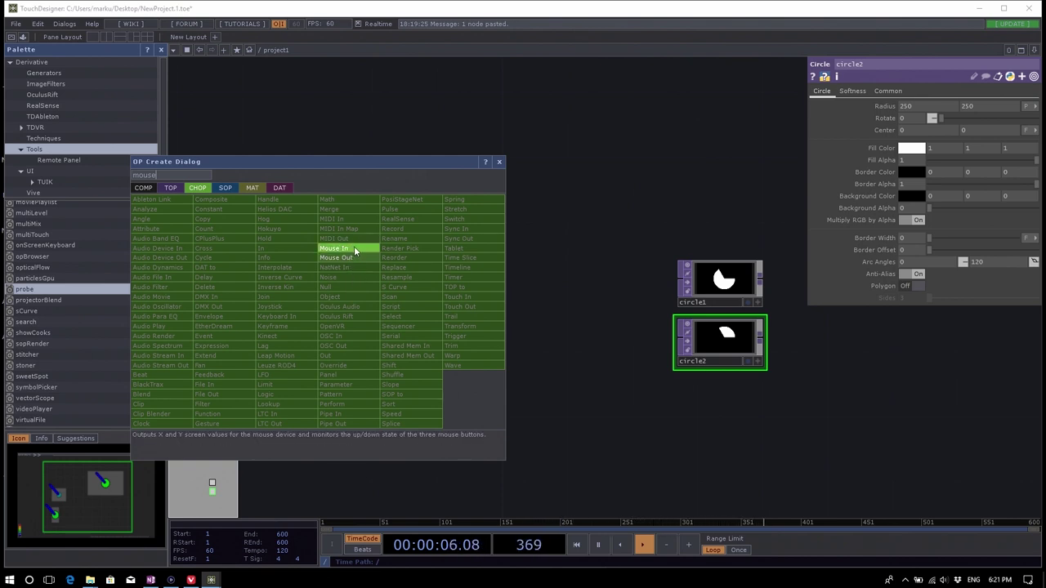
left_click(353, 248)
left_click(343, 288)
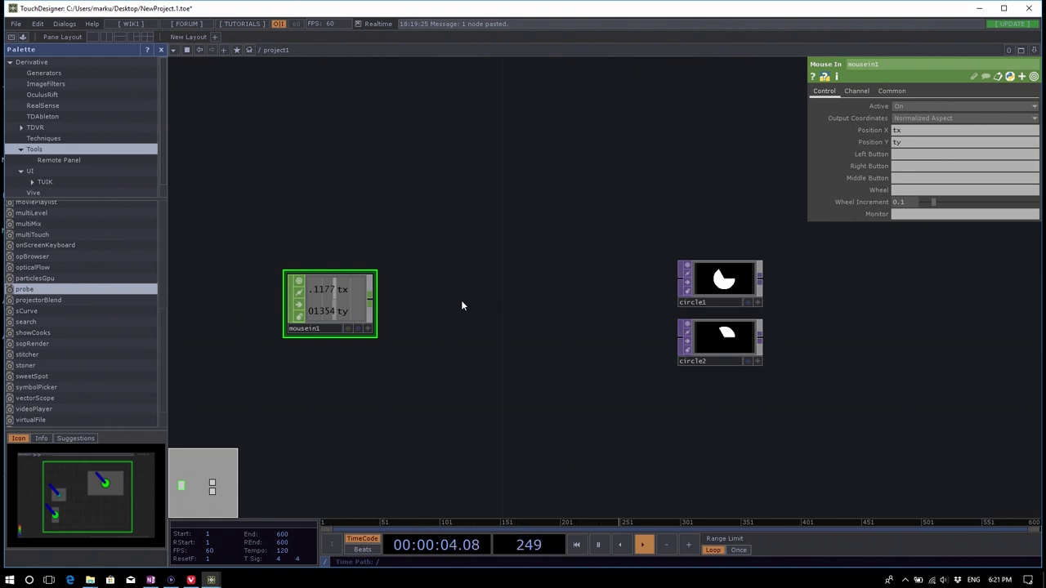
Add a Noise CHOP, noise1, to the network.
key("Tab")
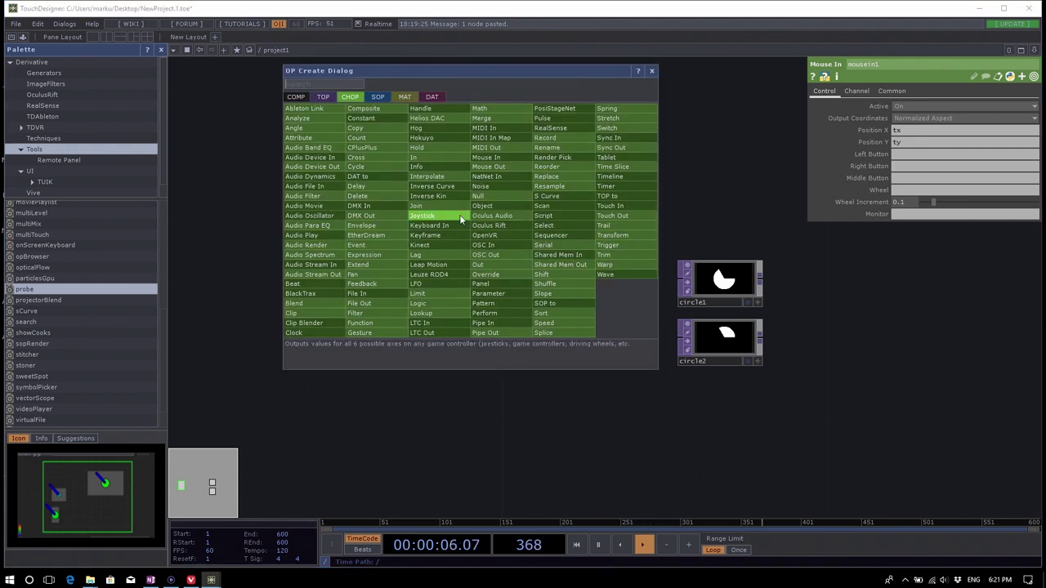
type("noise")
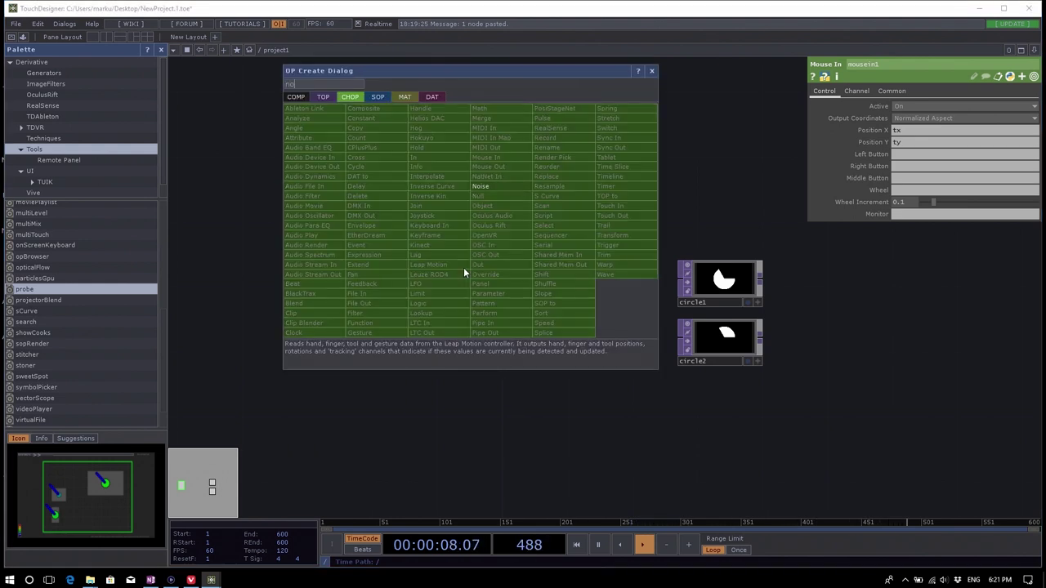
left_click(478, 186)
left_click(443, 211)
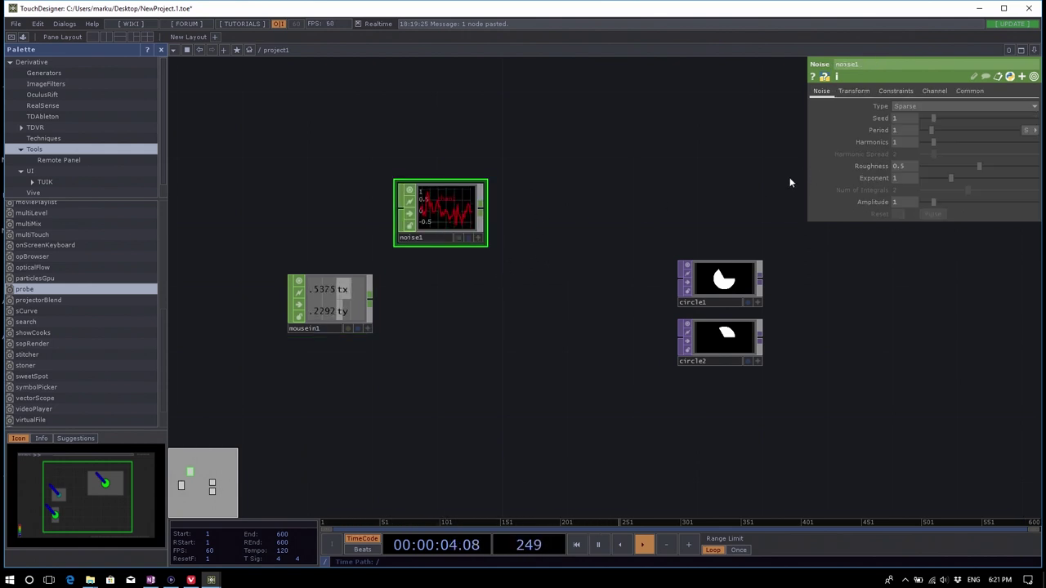
Turn on Time Slice for noise1 and set its Channel Names to chan[1-2].
left_click(970, 91)
left_click(911, 107)
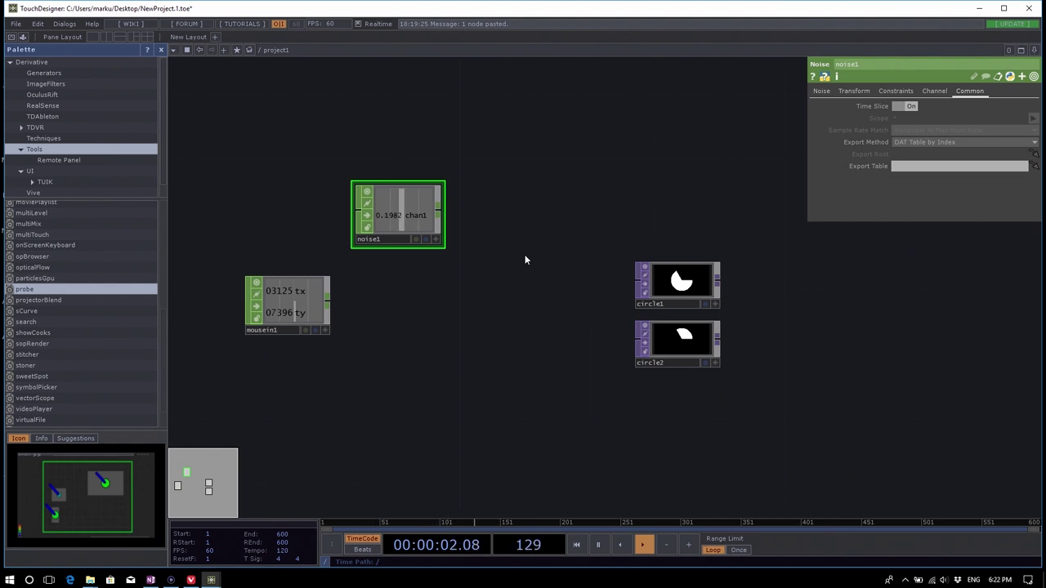
left_click(925, 91)
left_click(915, 106)
key("BackSpace")
type("[]")
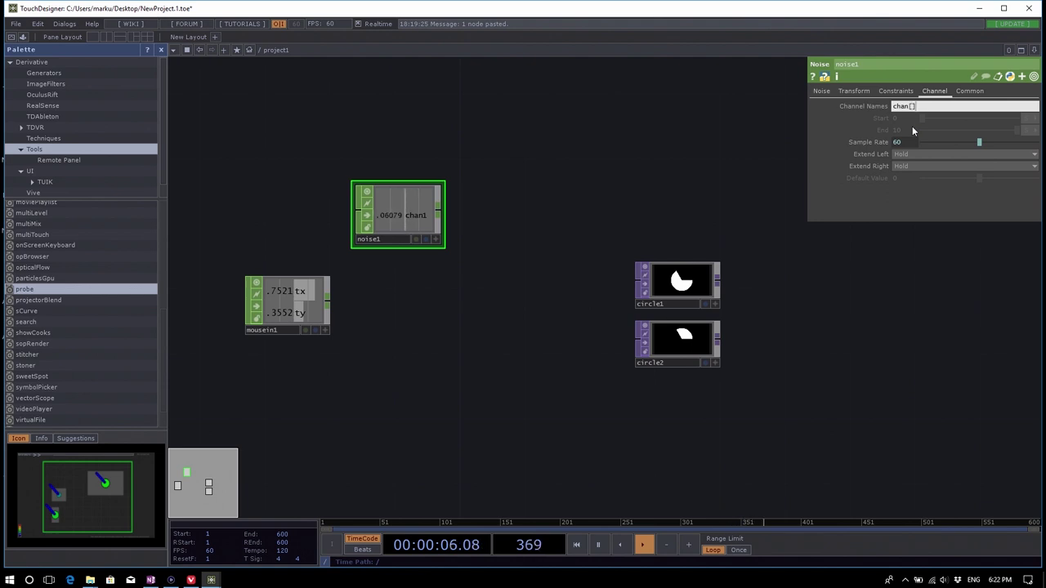
type("1-2")
key("Return")
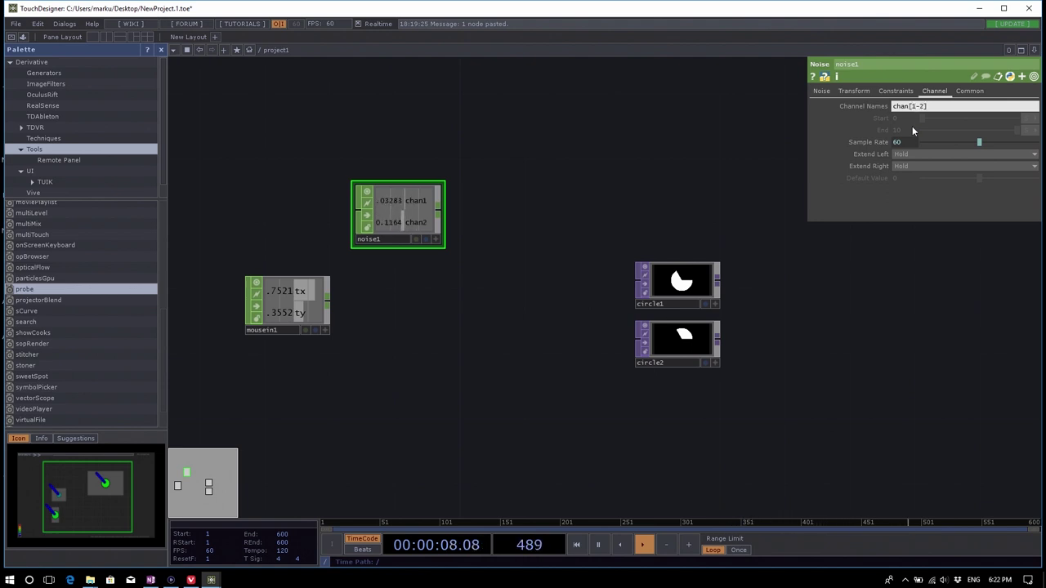
key("Tab")
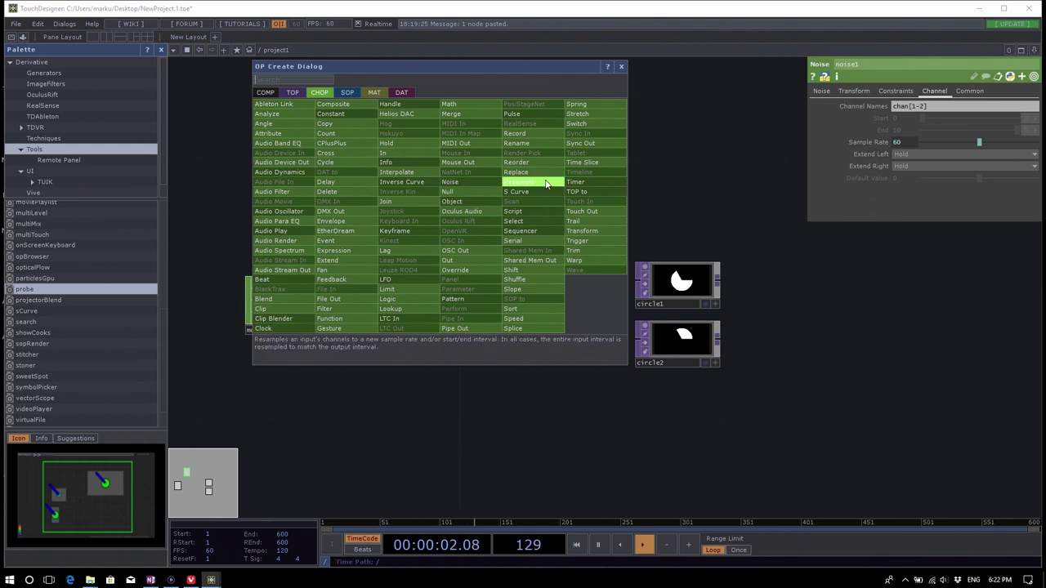
Wire a Mouse Out CHOP after noise1 and rename noise1's channels to t[xy].
left_click(483, 164)
left_click(520, 205)
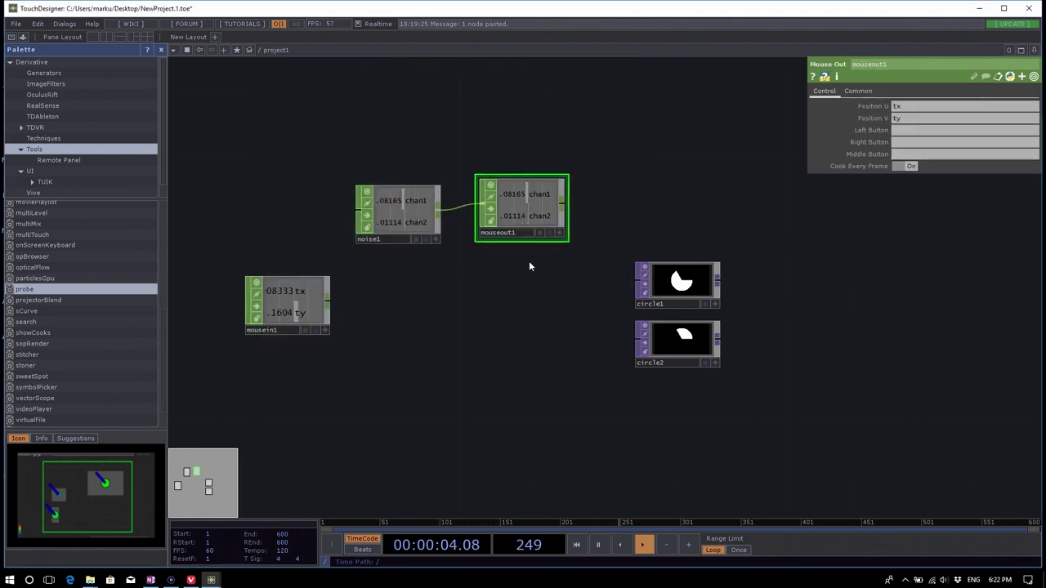
left_click(396, 211)
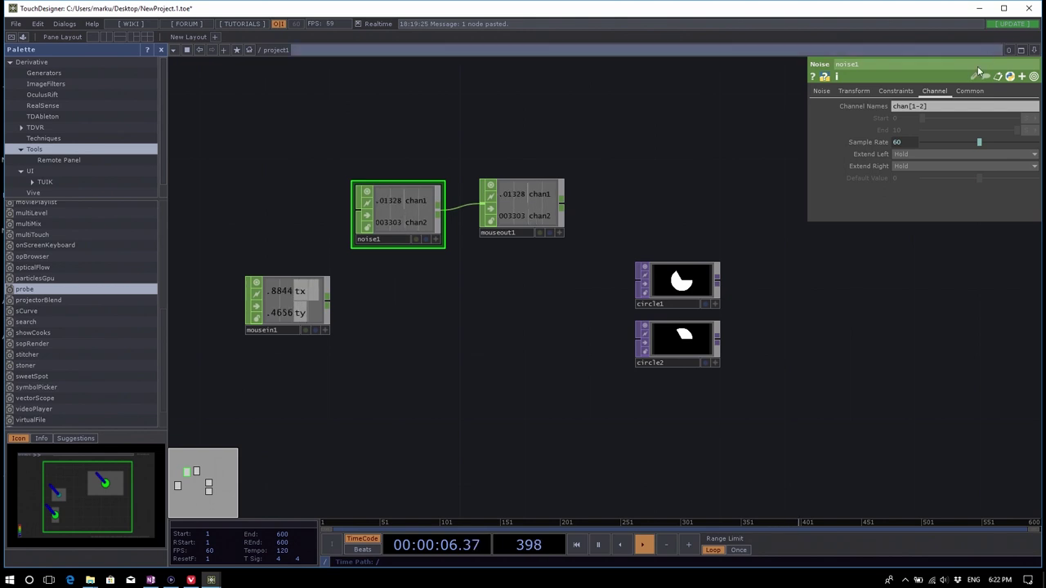
left_click(940, 108)
type("t[x]")
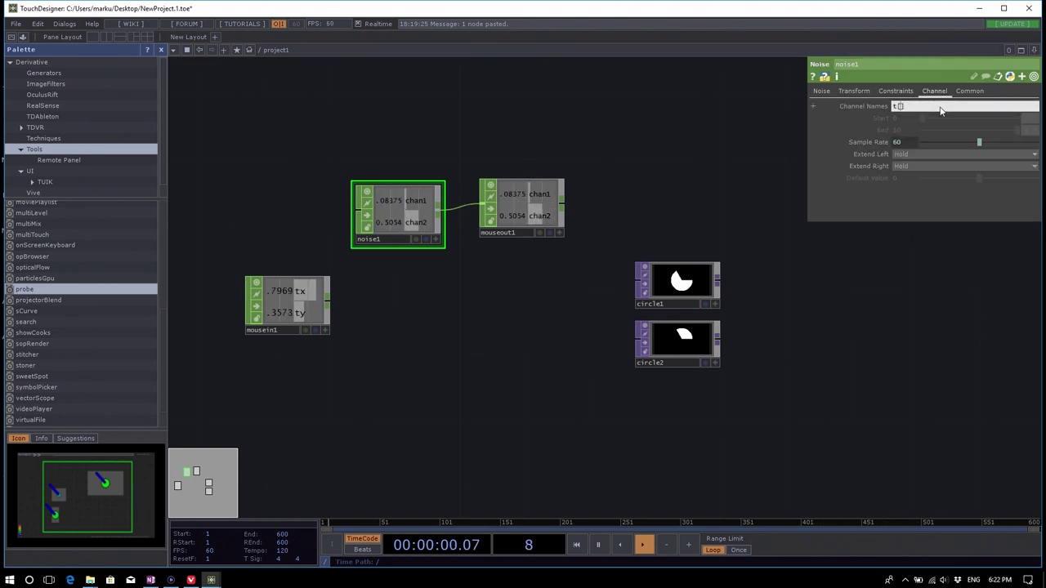
key("Left")
type("y")
key("Return")
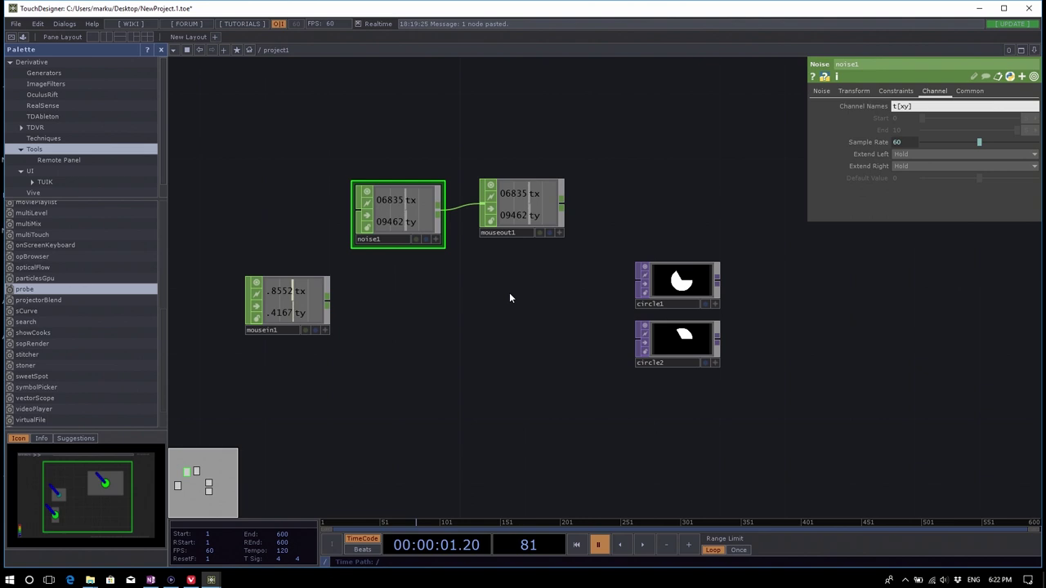
Delete noise1 and mouseout1 together, then resume timeline playback.
left_click(511, 215)
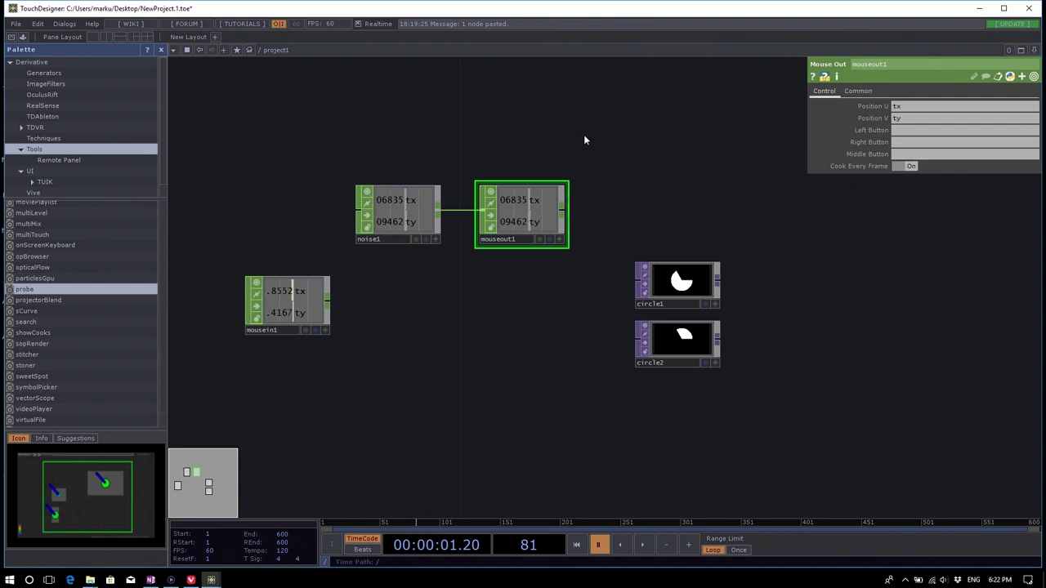
left_click_drag(329, 121, 568, 220)
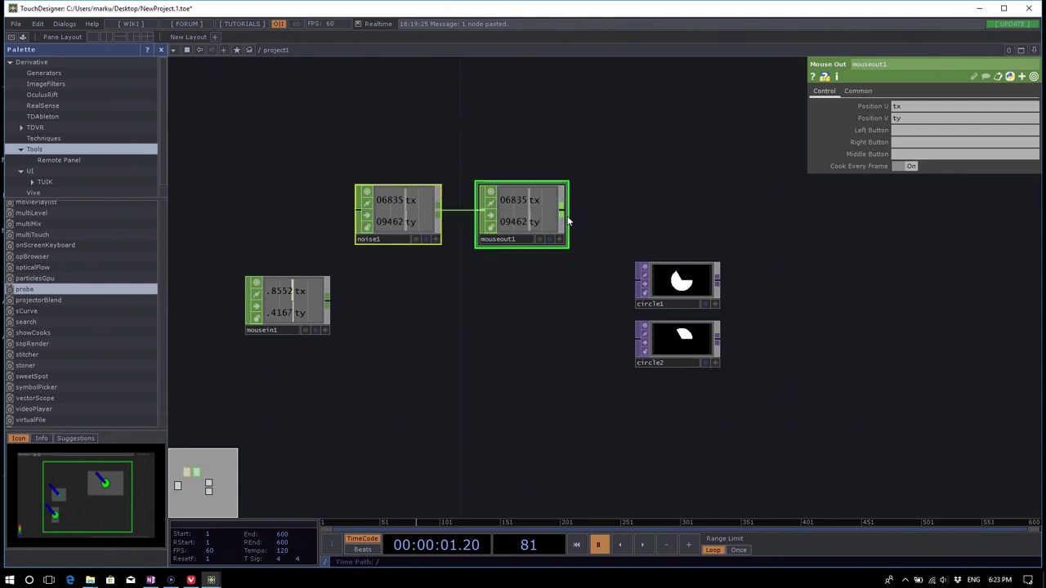
key("Delete")
left_click_drag(476, 301, 609, 235)
key("space")
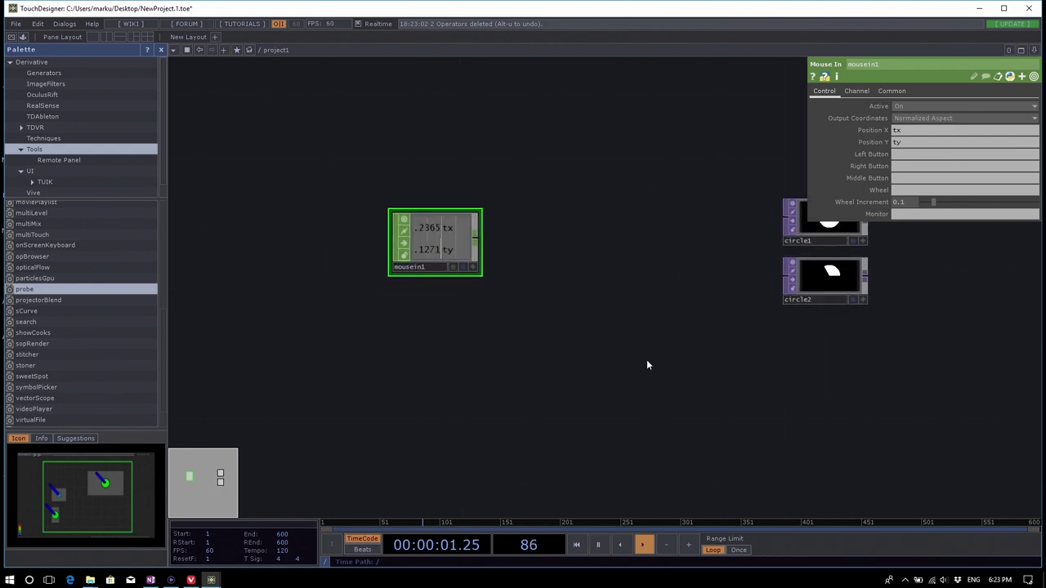
left_click_drag(654, 336, 599, 346)
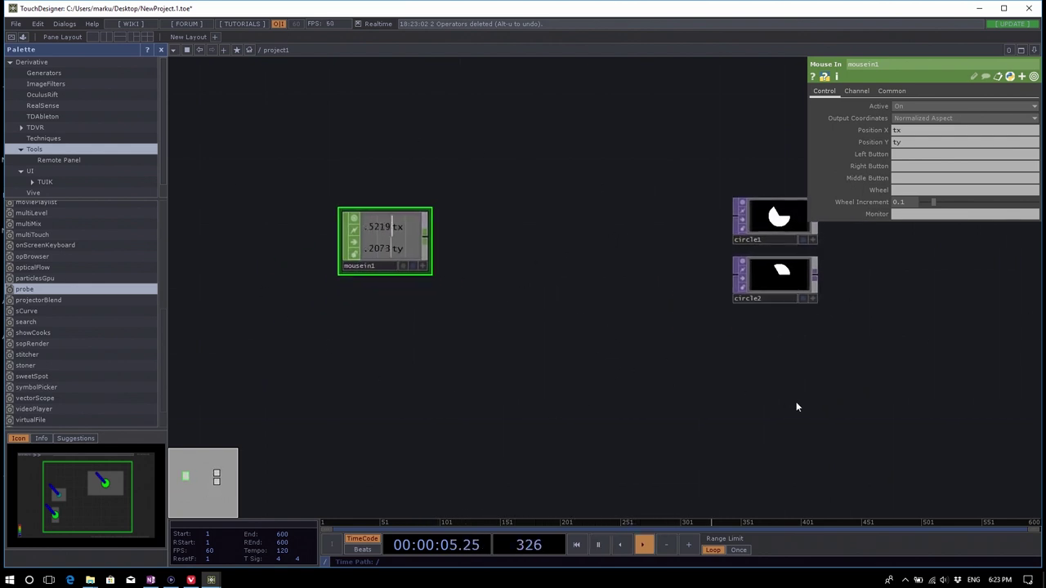
scroll(409, 311, "up", 4)
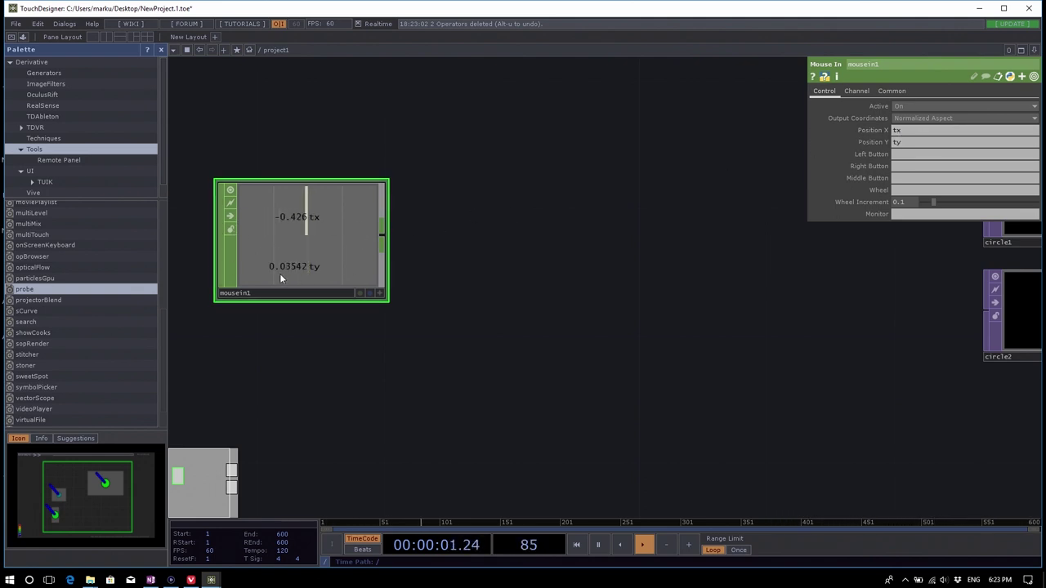
left_click(937, 134)
type("1")
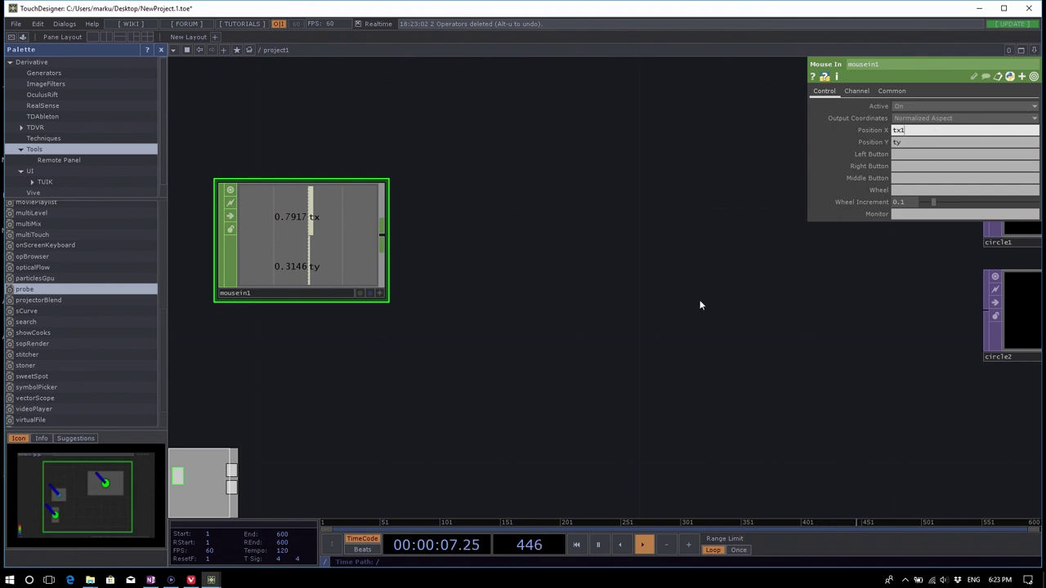
key("Return")
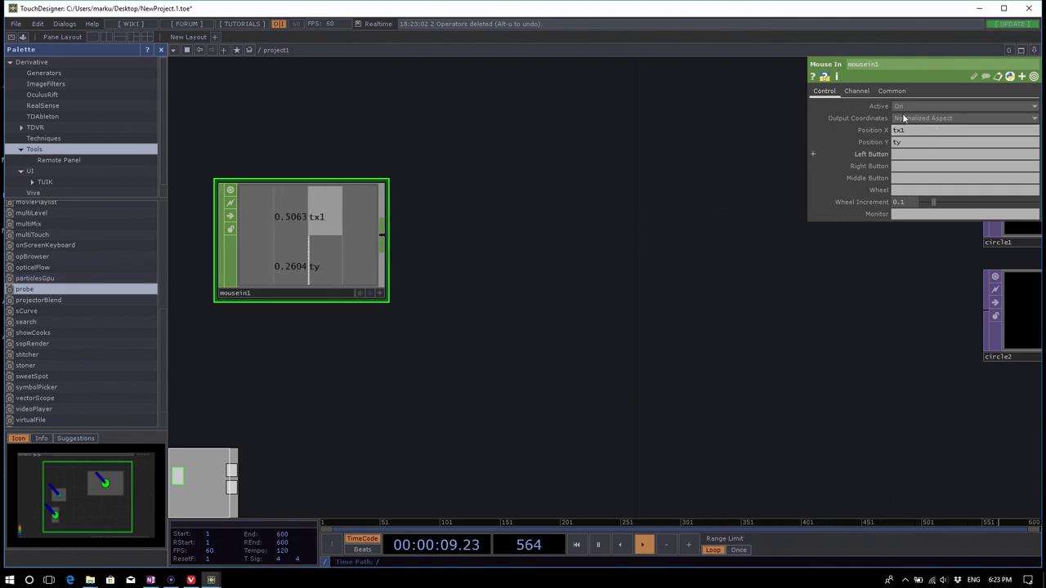
left_click(920, 133)
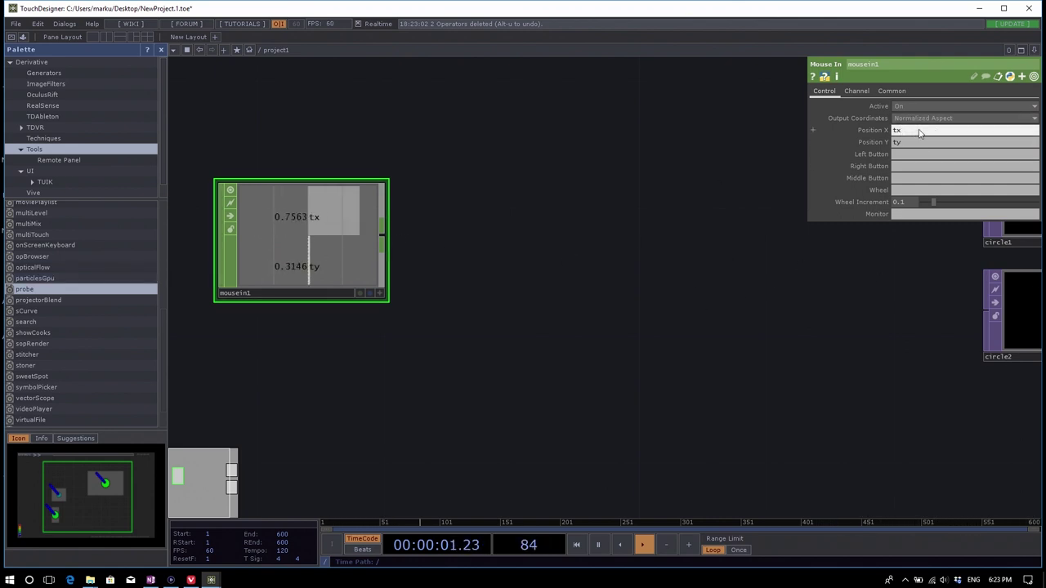
key("BackSpace")
key("Return")
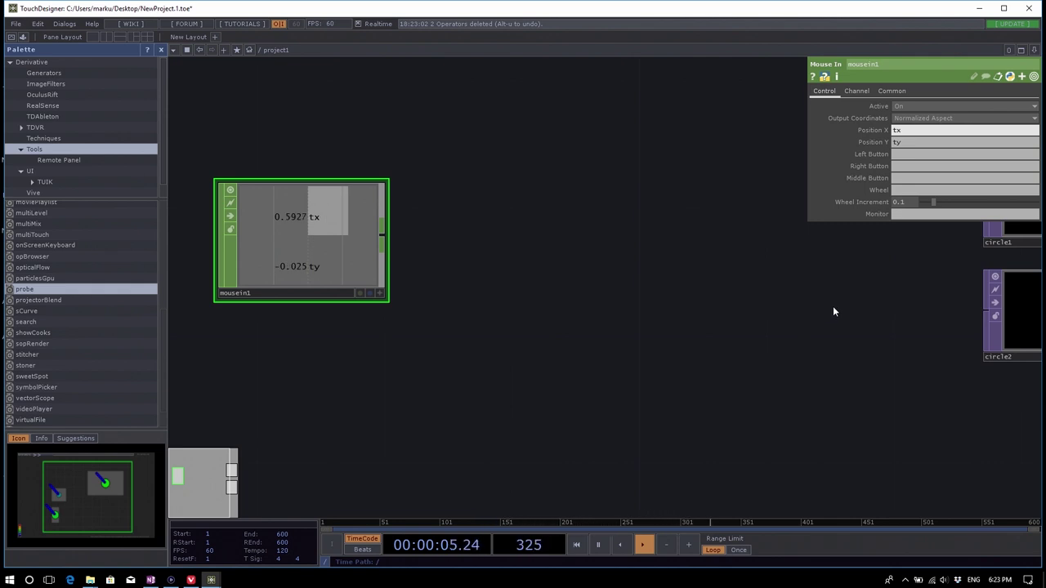
left_click_drag(765, 354, 747, 365)
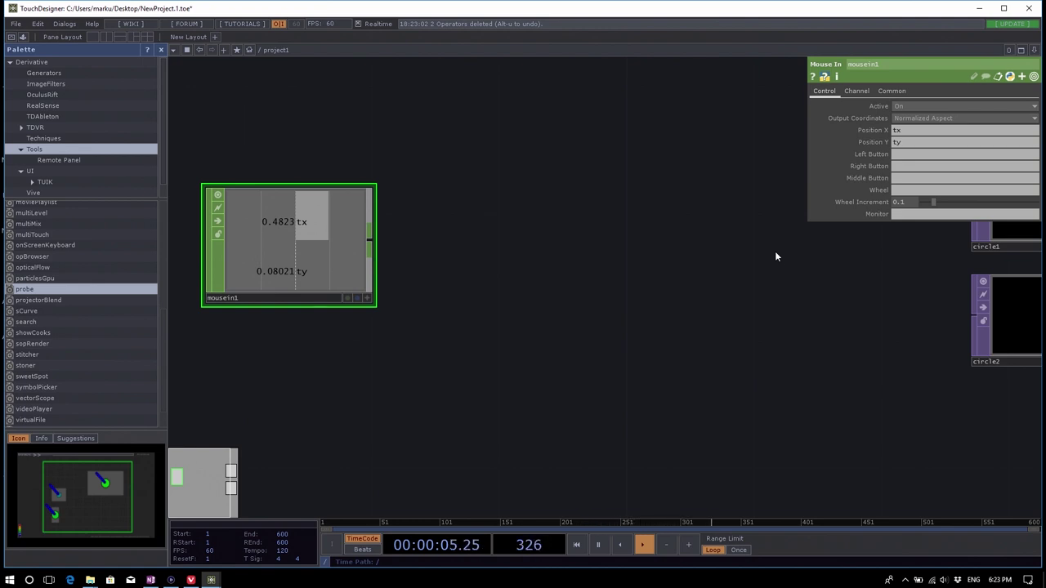
Switch mousein1's Output Coordinates from Absolute to Normalized and frame all nodes.
left_click(916, 117)
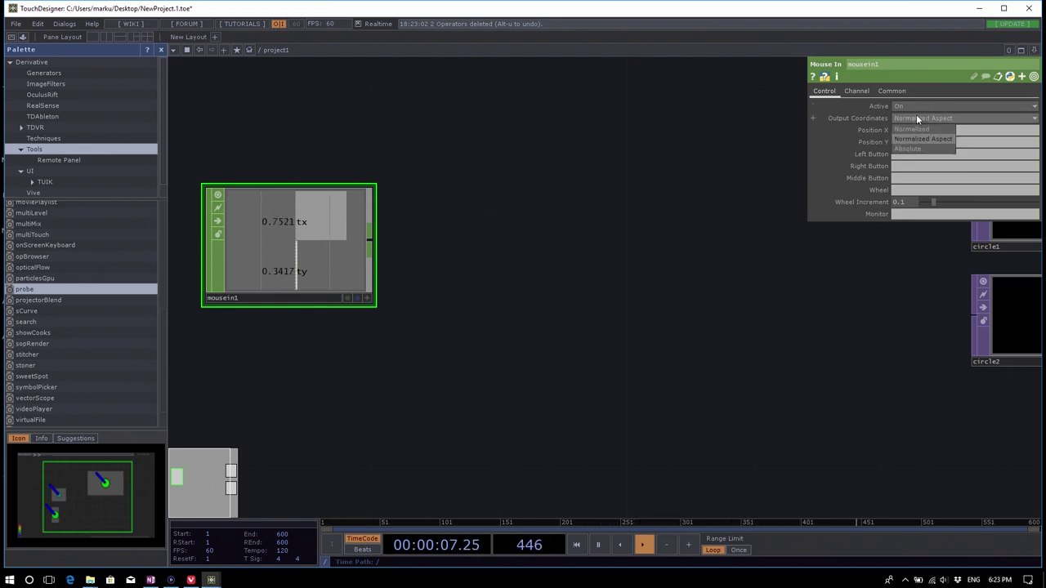
left_click(910, 148)
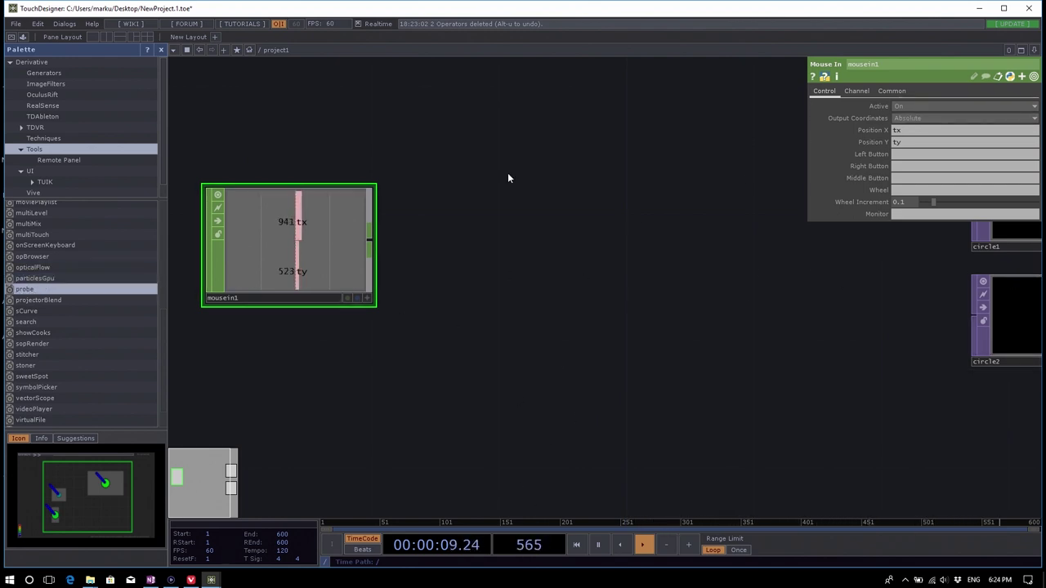
left_click(924, 118)
left_click(928, 130)
left_click_drag(493, 283, 509, 260)
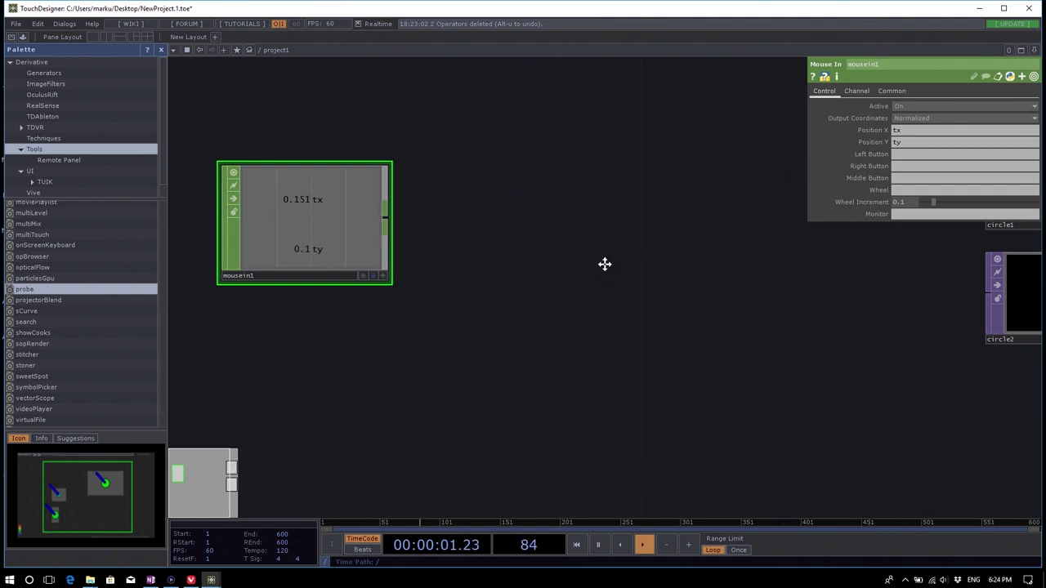
left_click_drag(605, 262, 612, 262)
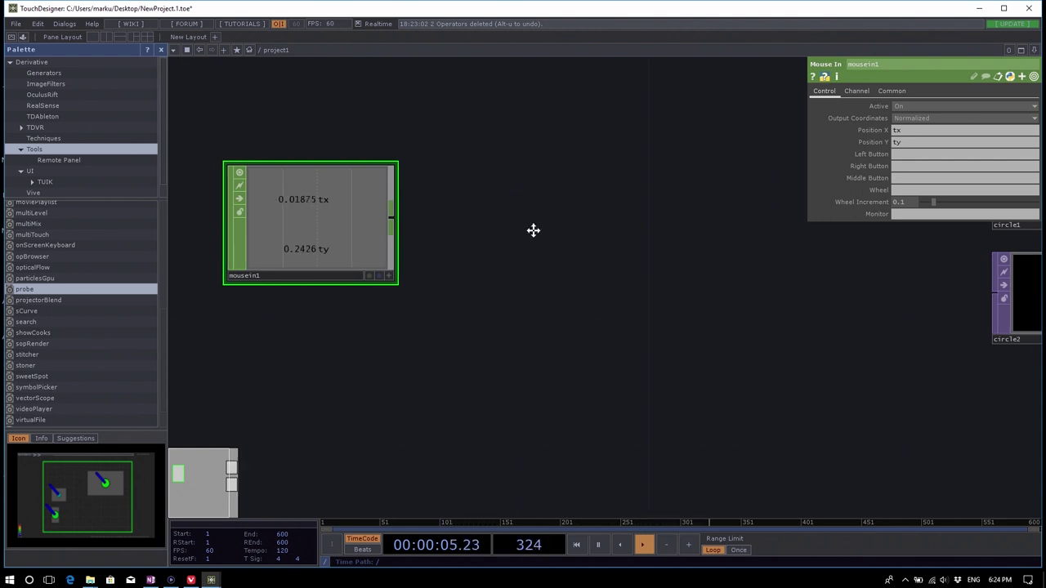
left_click_drag(533, 229, 535, 245)
key("h")
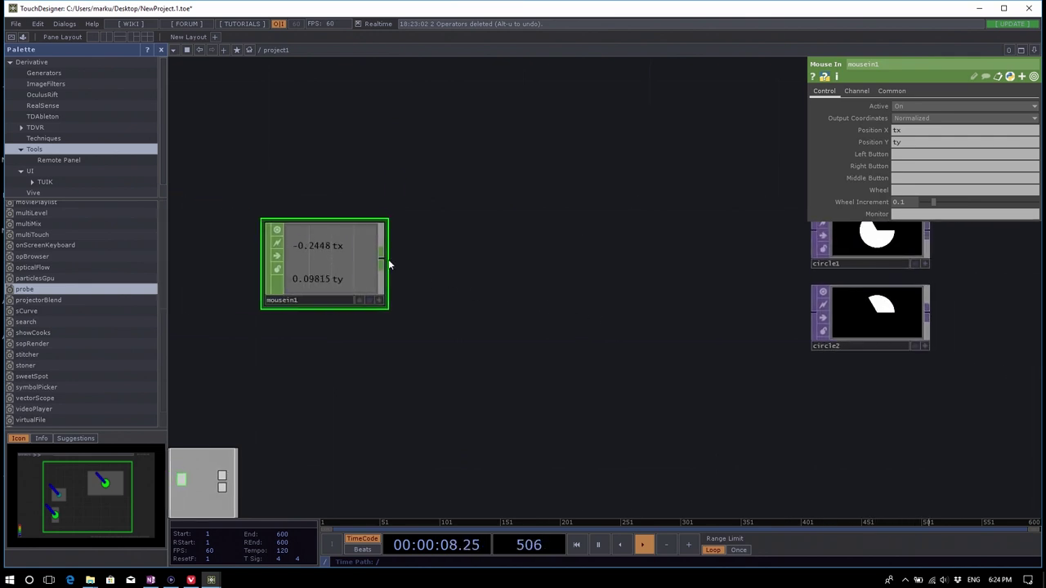
Show circle1's parameters, arc angles 120 and 0, with mousein1 and both circles in view.
left_click(865, 249)
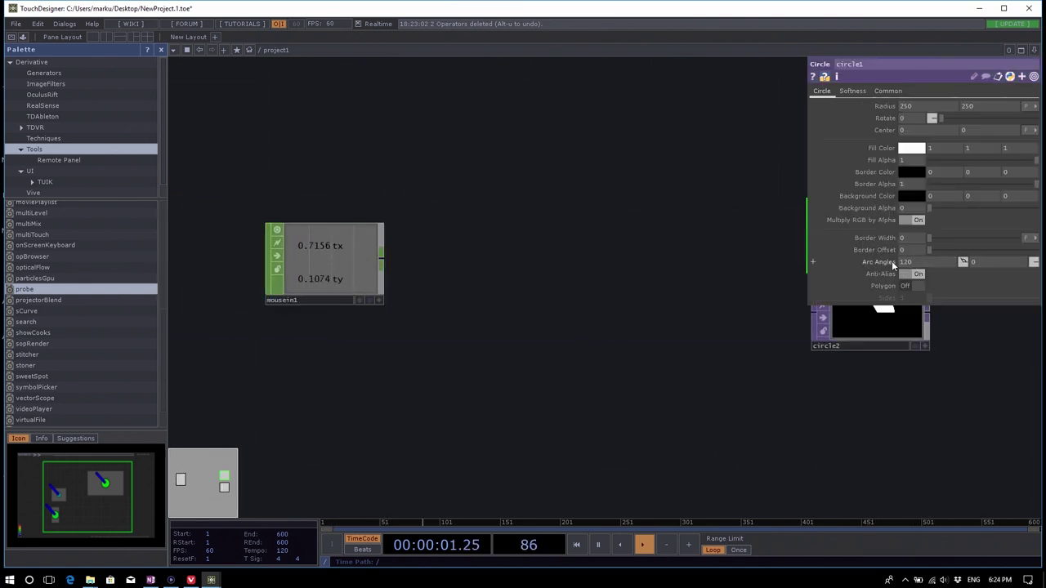
key("h")
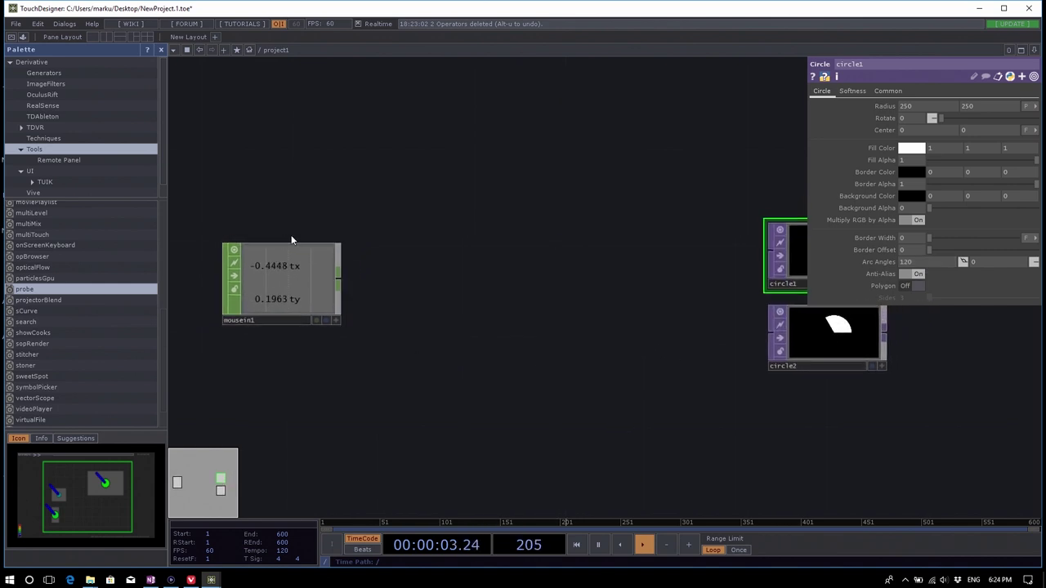
left_click(68, 293)
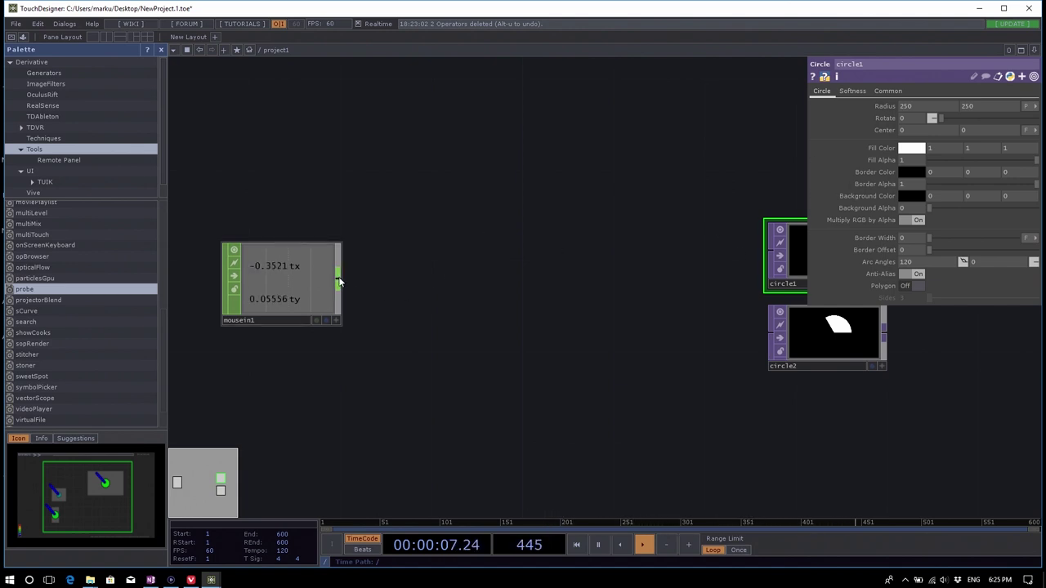
left_click_drag(469, 305, 452, 323)
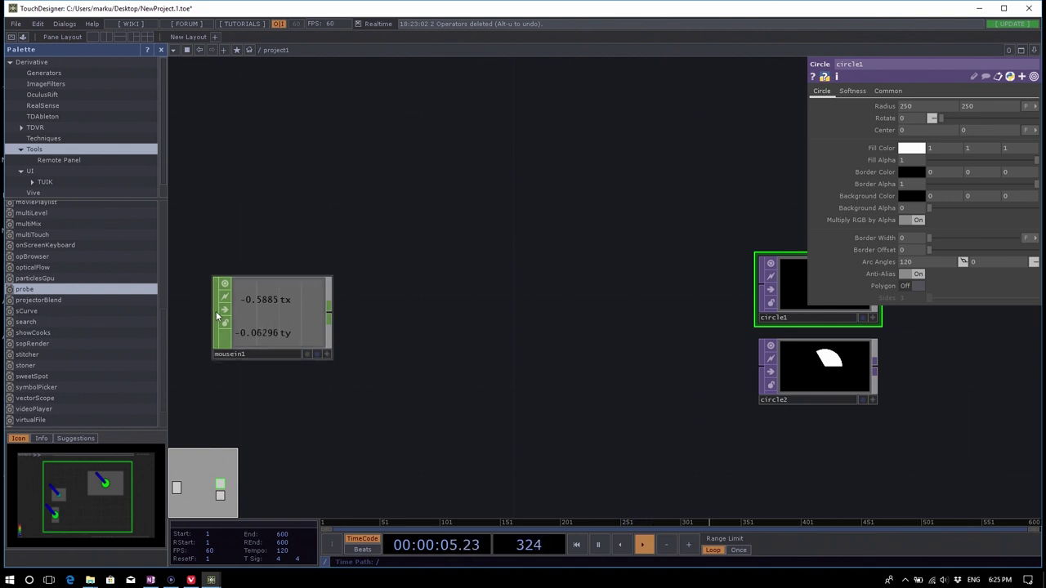
Append a Math CHOP, math1, to mousein1's output.
right_click(329, 319)
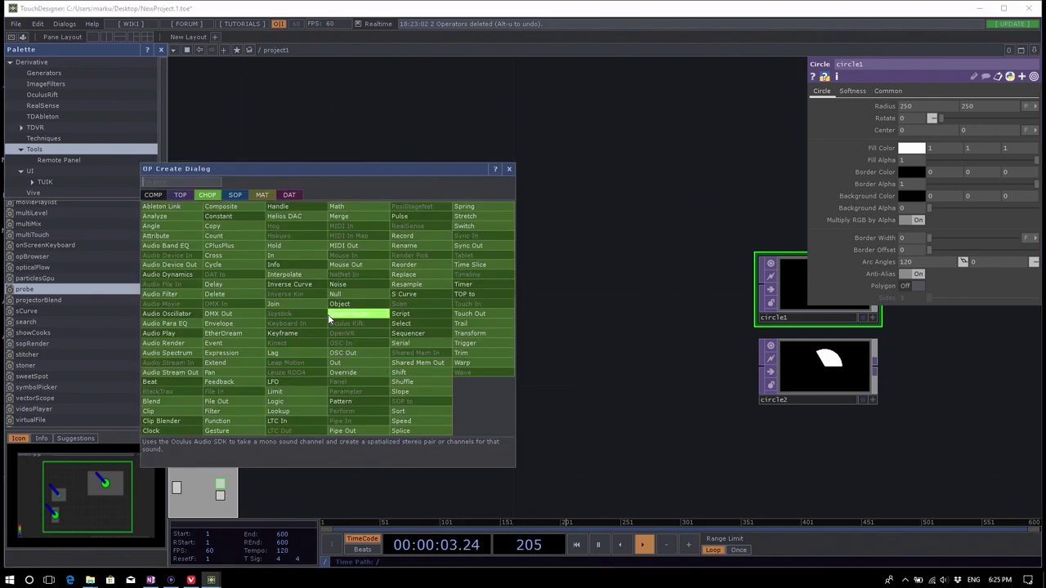
type("math")
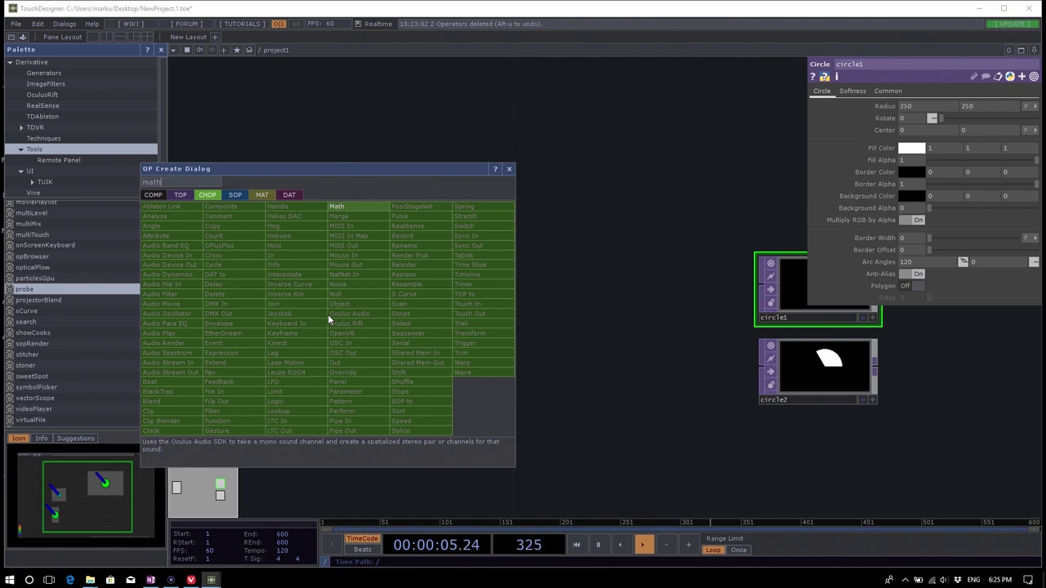
left_click(374, 206)
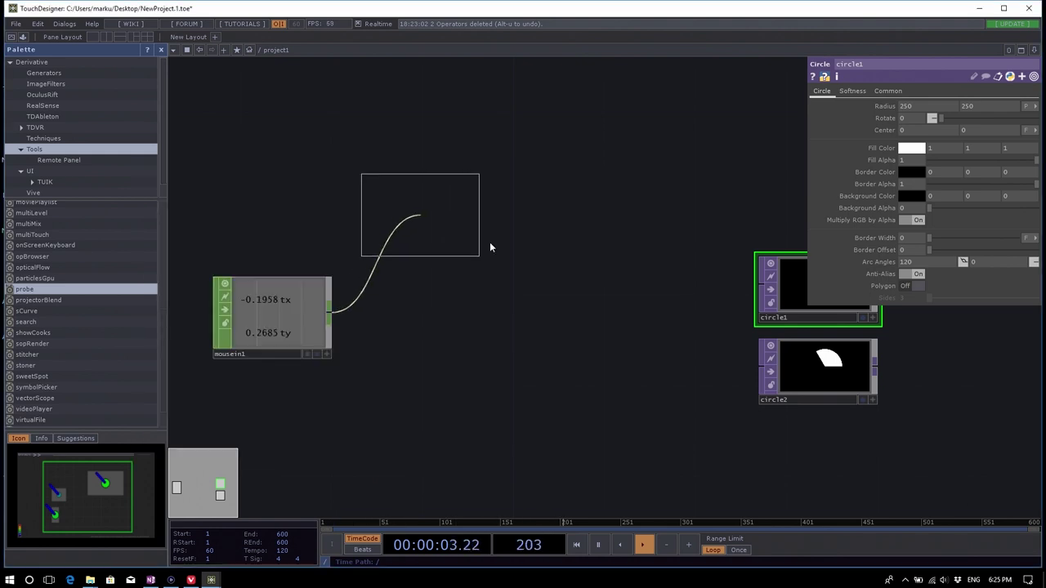
left_click(433, 312)
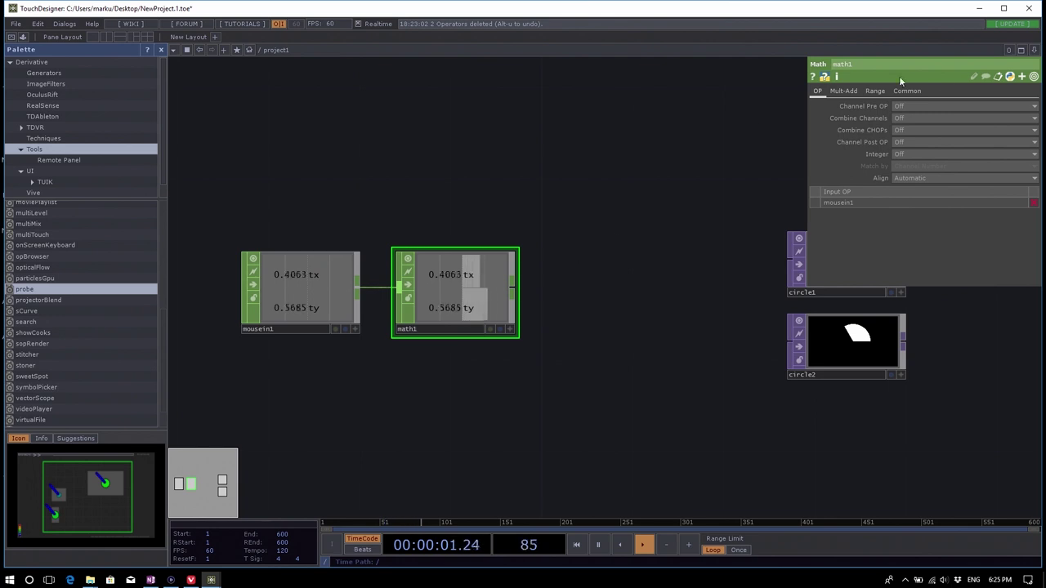
Check math1's Mult-Add page, then show its Range page with From and To Range 0 to 1.
left_click(843, 91)
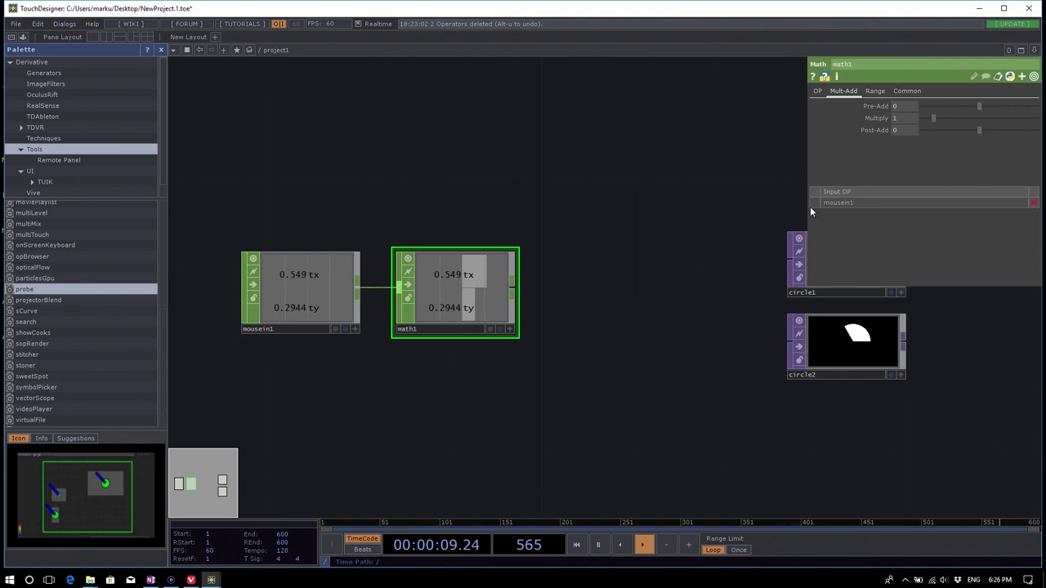
left_click(876, 91)
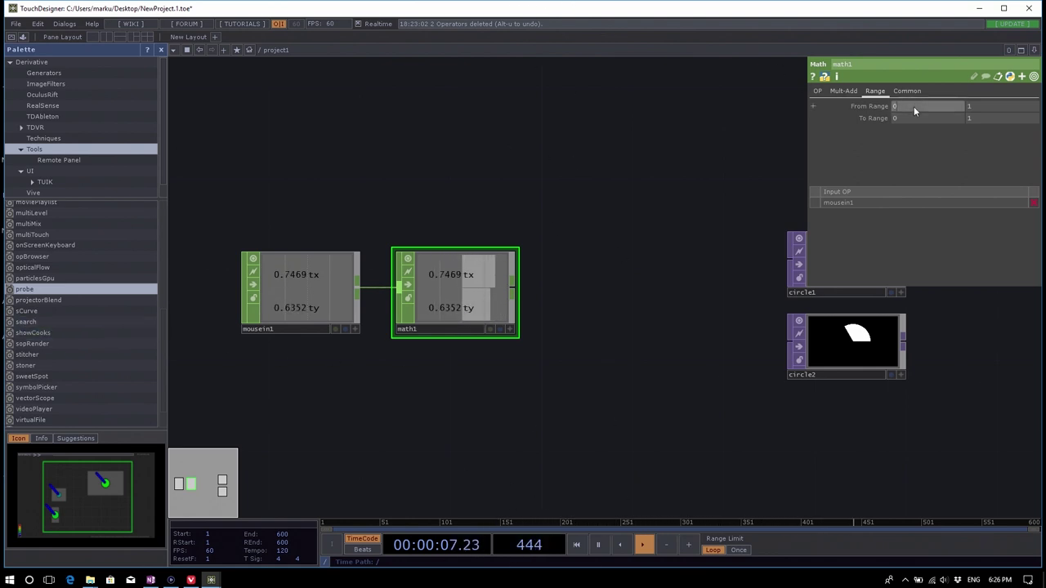
Set math1's From Range to -1 and 1 and To Range to -360 and 360.
type("1")
key("Return")
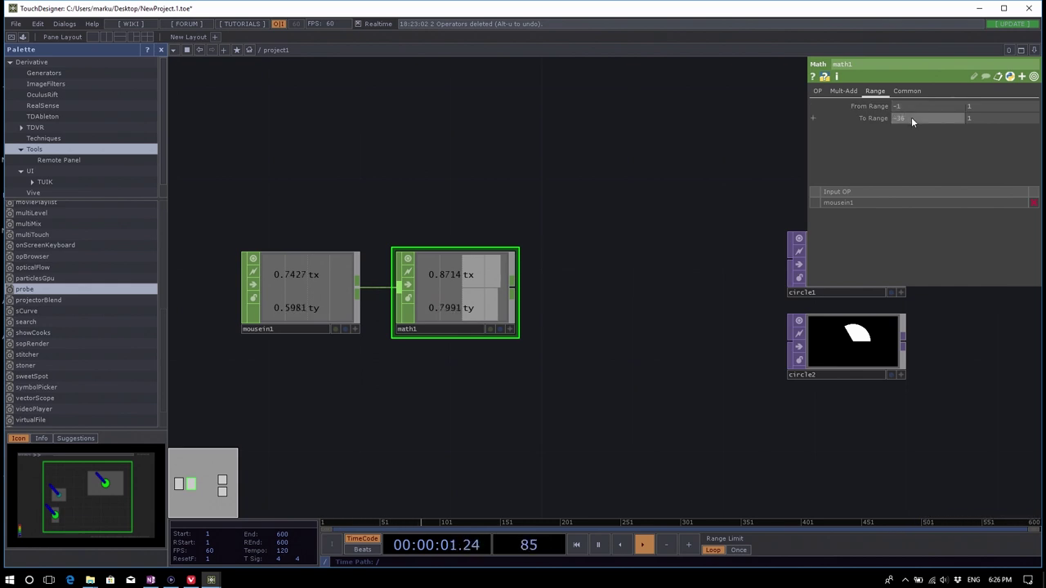
type("0")
key("Tab")
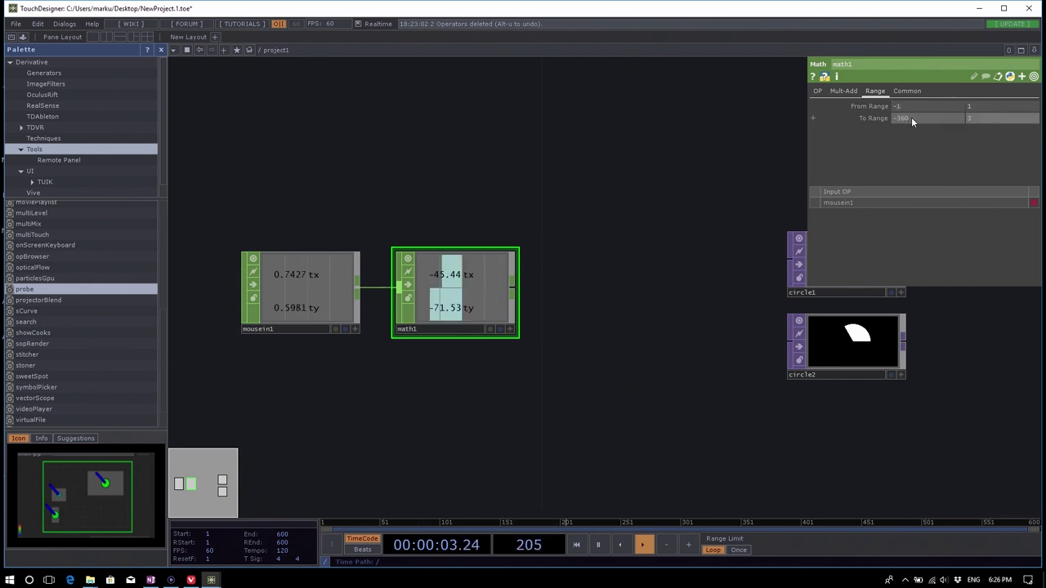
type("360")
key("Return")
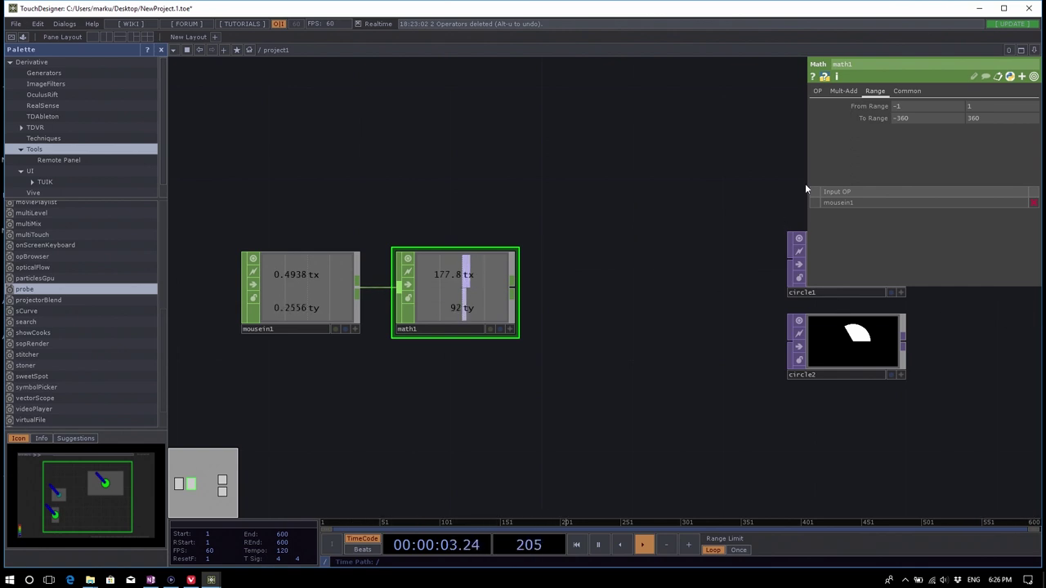
left_click(855, 94)
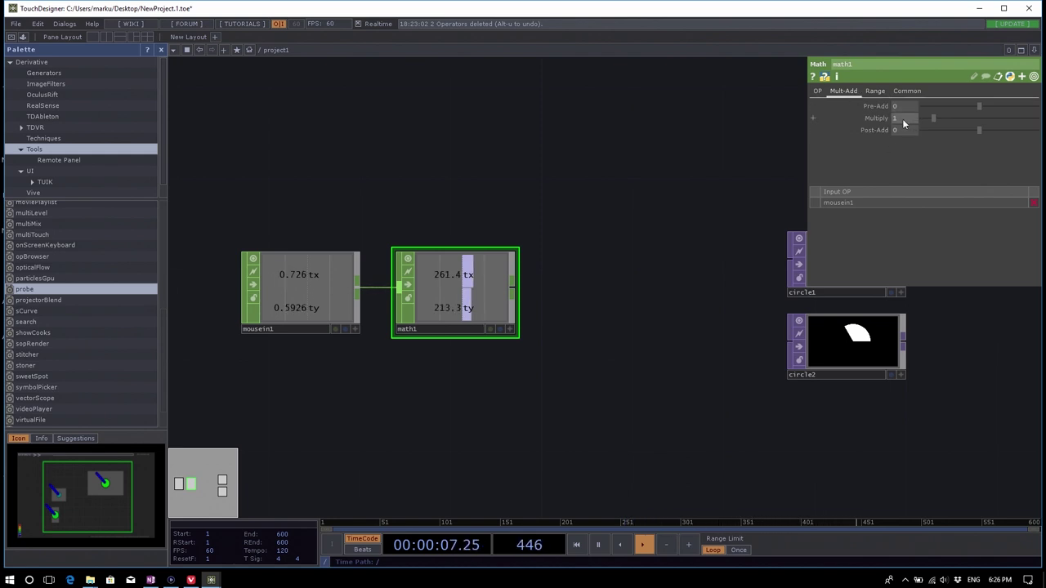
left_click(876, 91)
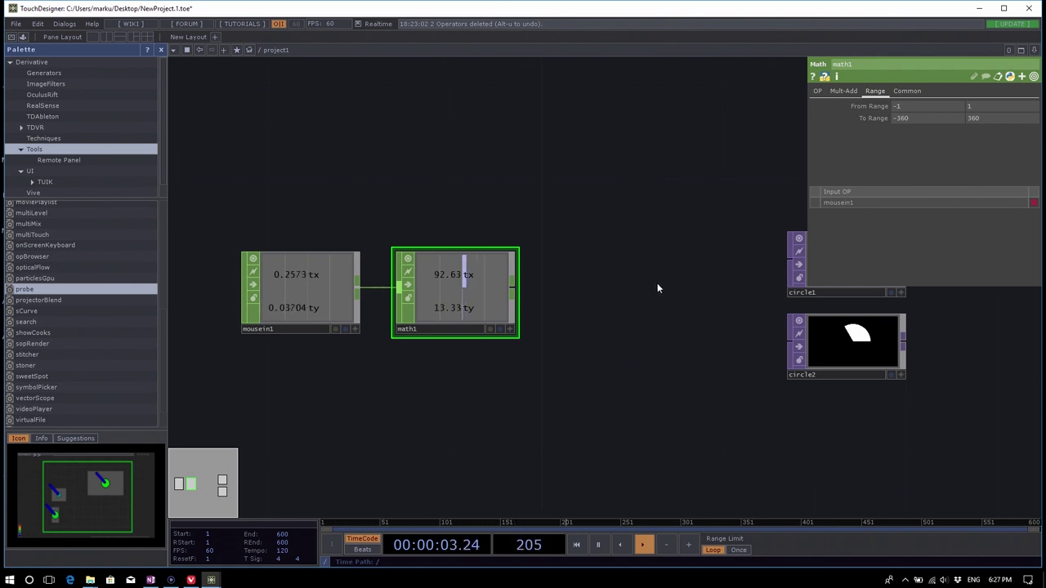
left_click_drag(660, 289, 589, 318)
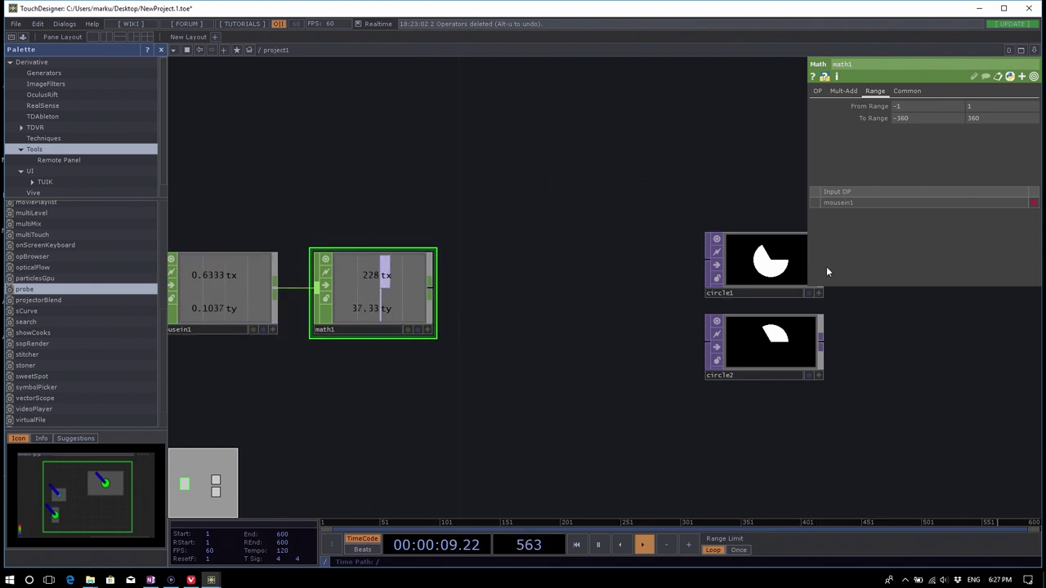
Show circle1's parameters, then open the CHOP list from math1's output connector.
left_click(789, 274)
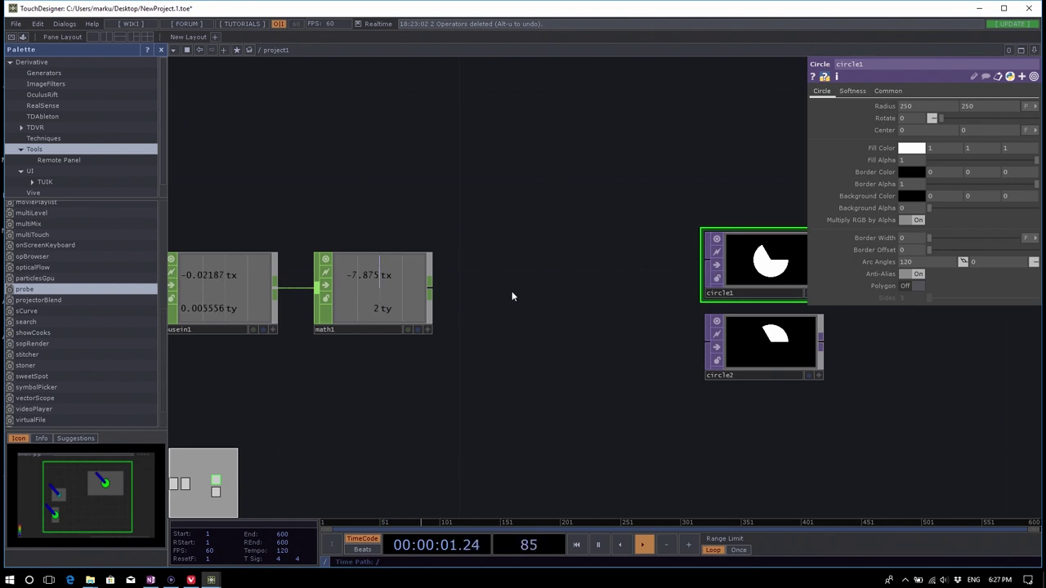
left_click_drag(512, 291, 528, 293)
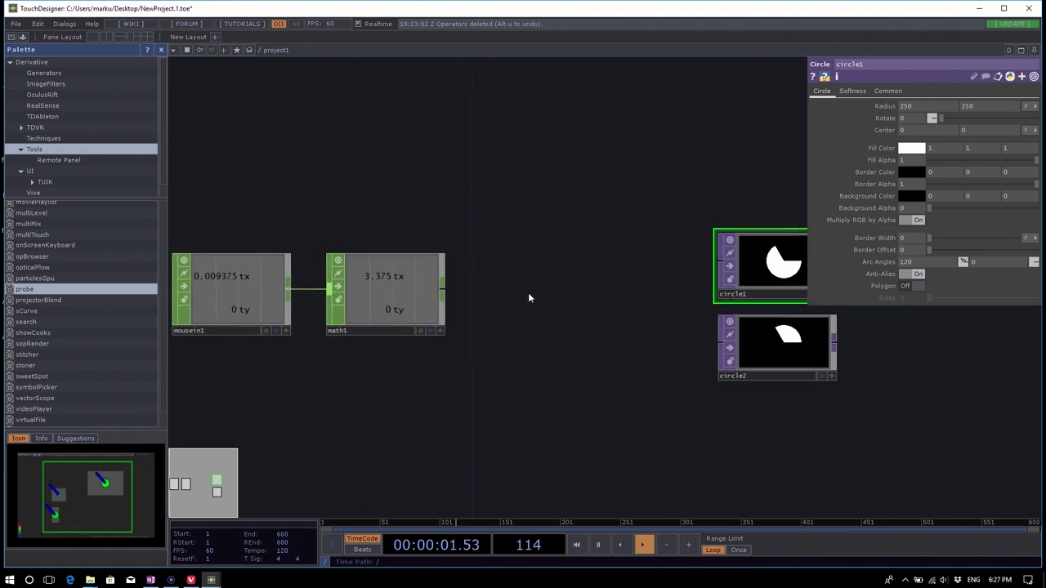
left_click(444, 294)
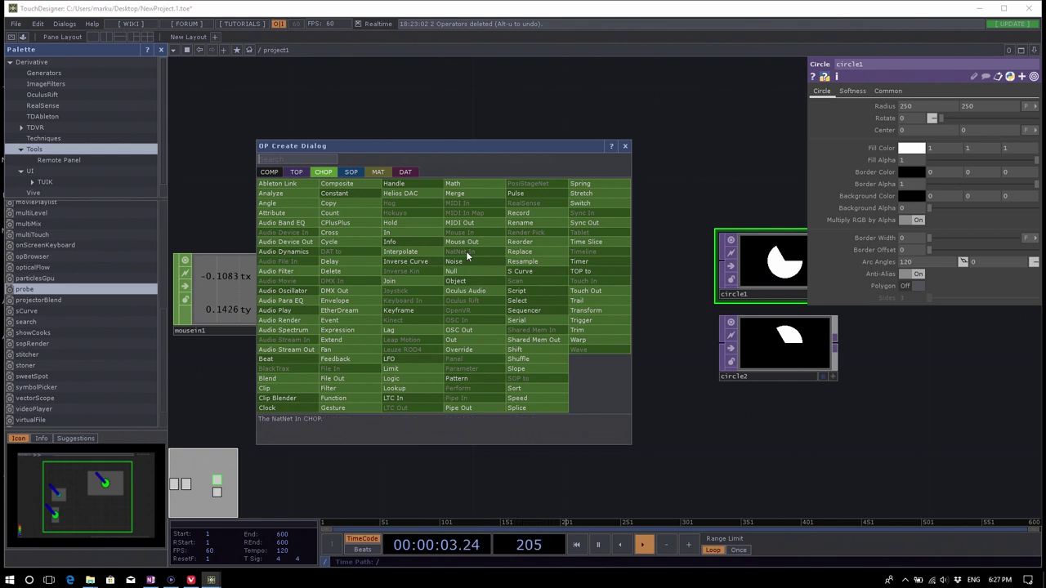
Place a Null CHOP, null1, after math1 passing its degree-scale tx and ty.
type("null")
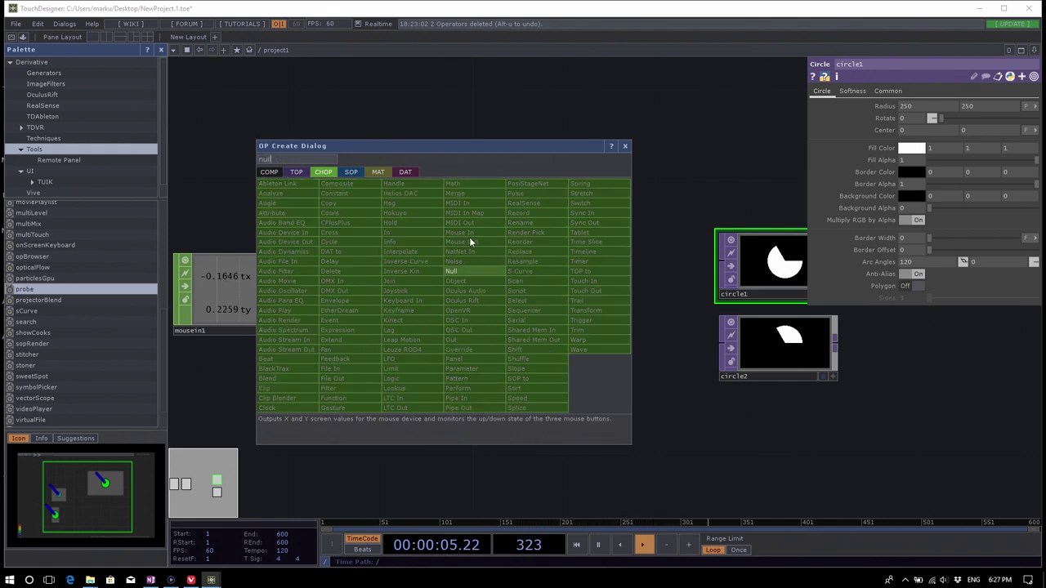
left_click(470, 278)
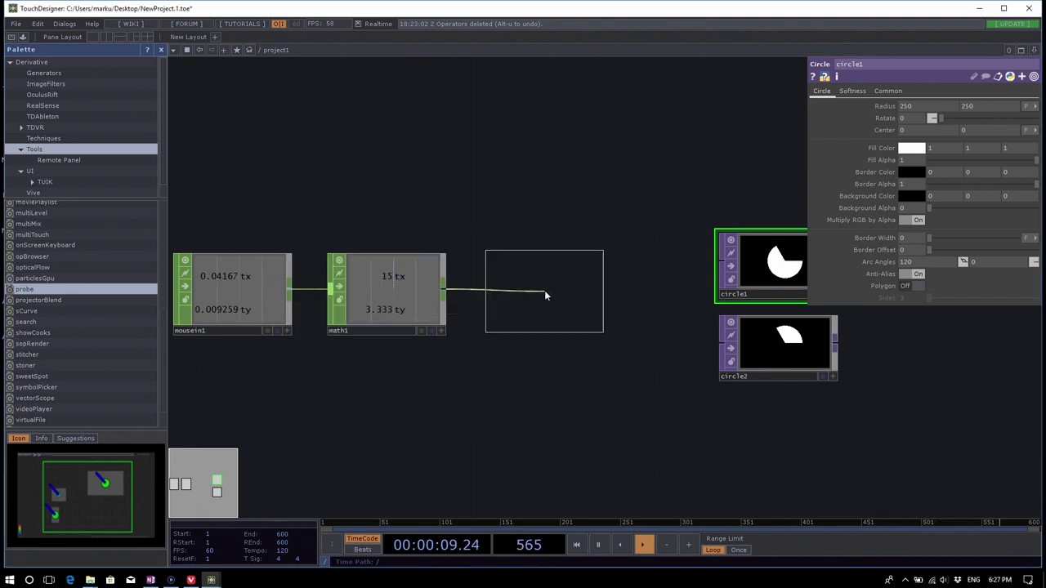
left_click(547, 296)
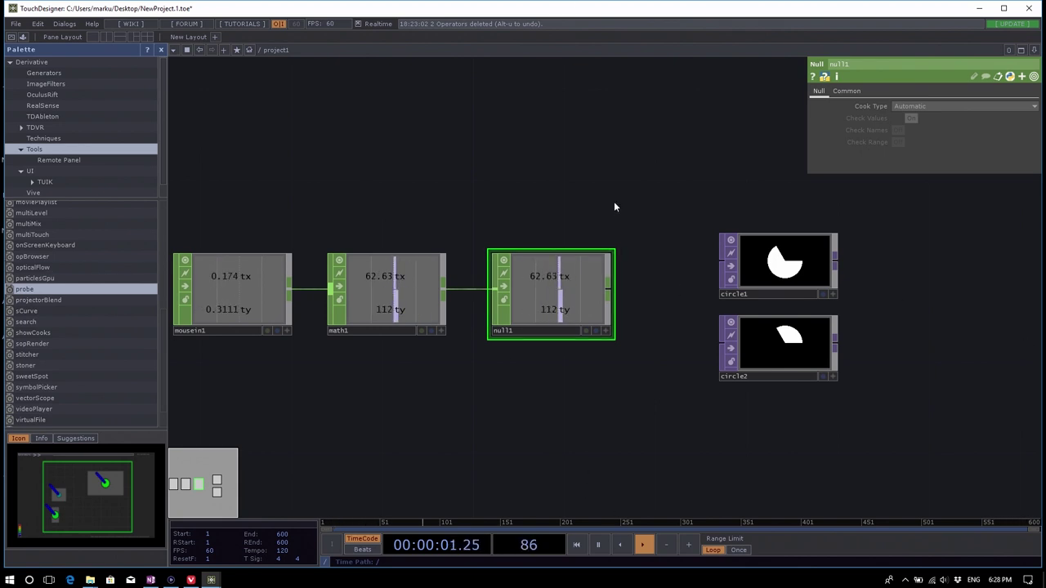
Rename the Null CHOP after math1 from null1 to nullAngles.
left_click_drag(626, 192, 621, 177)
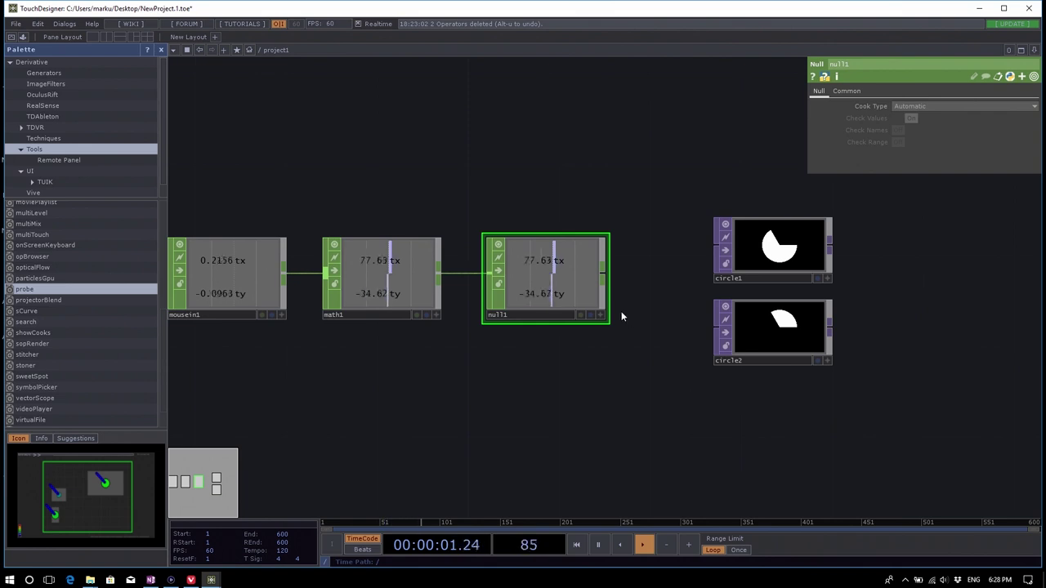
left_click(907, 107)
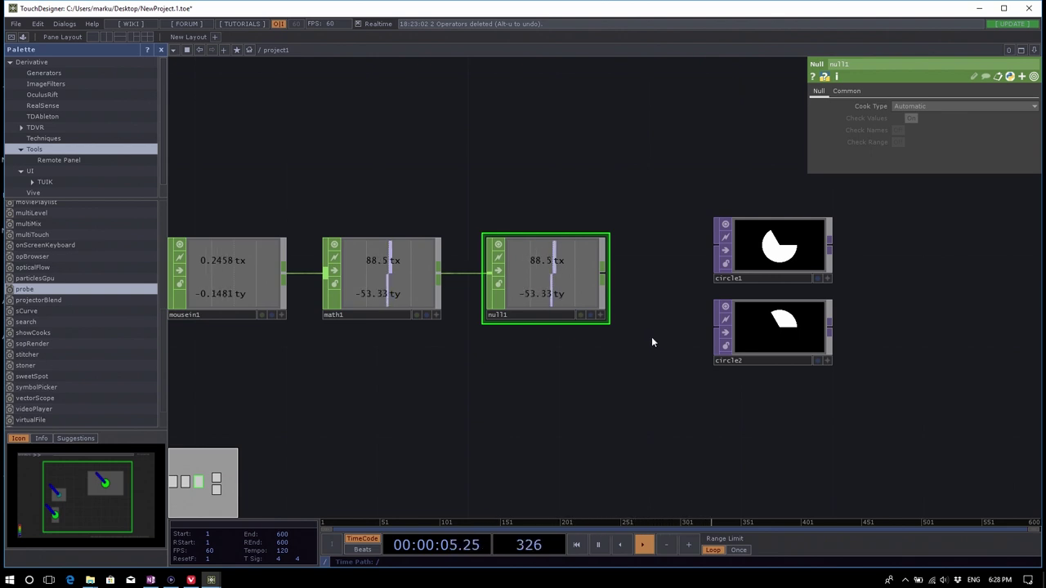
left_click_drag(642, 268, 655, 278)
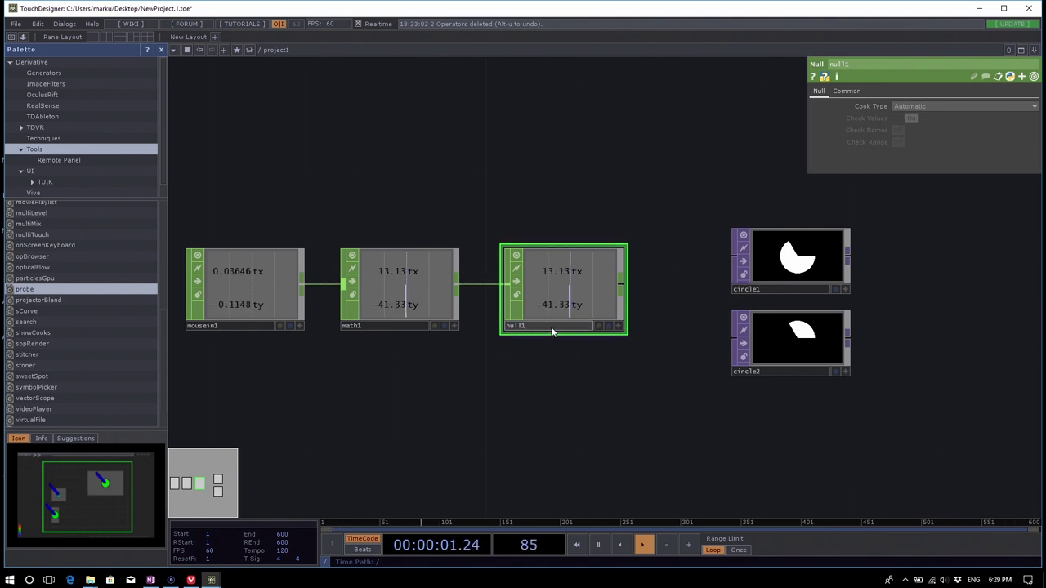
key("BackSpace")
type("Angles")
key("Return")
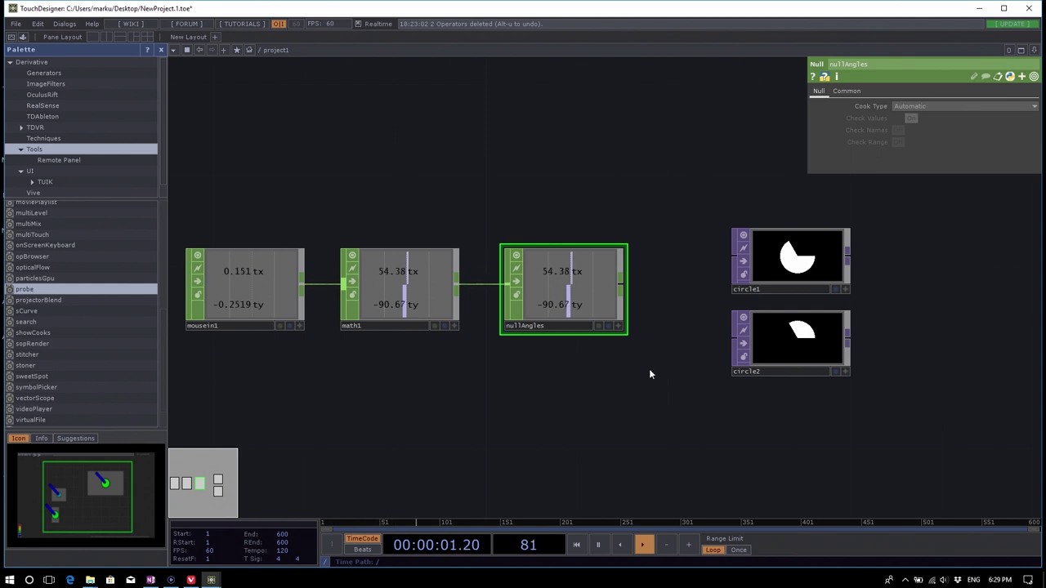
Frame circle1 and nullAngles in the network and turn on nullAngles' Viewer Active toggle.
left_click_drag(832, 286, 832, 276)
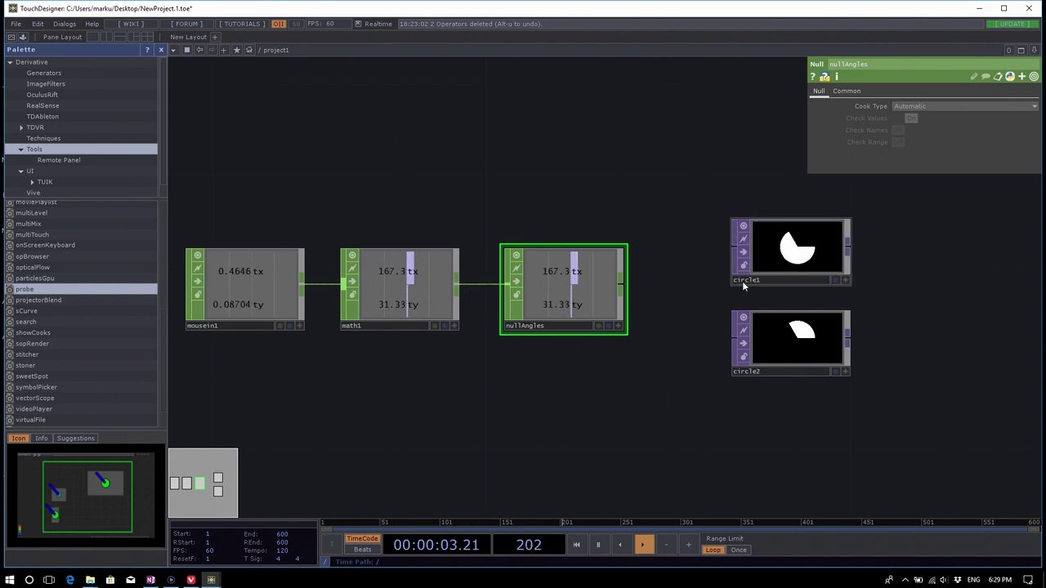
left_click(779, 272)
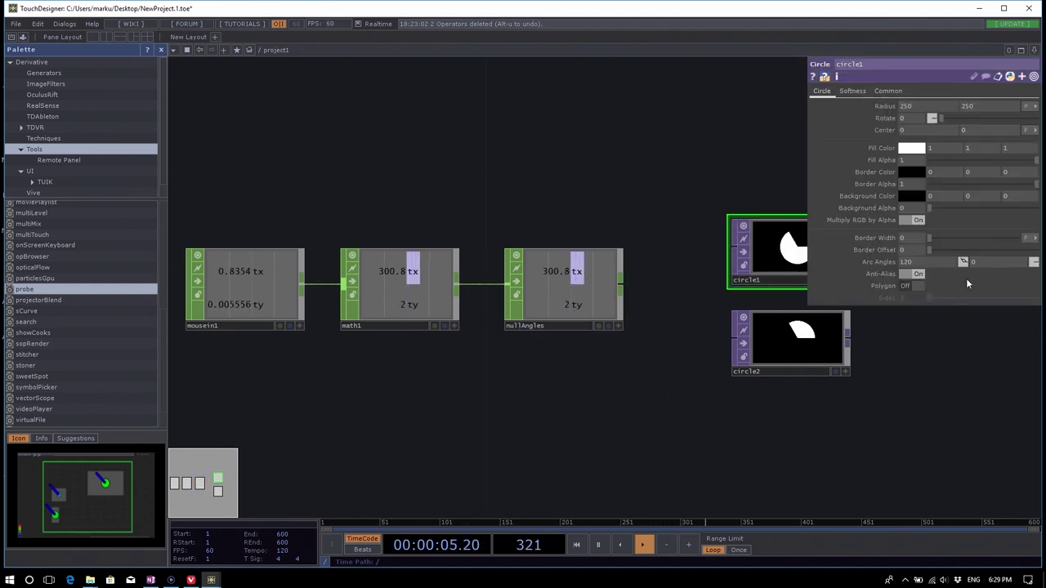
left_click_drag(928, 405, 866, 412)
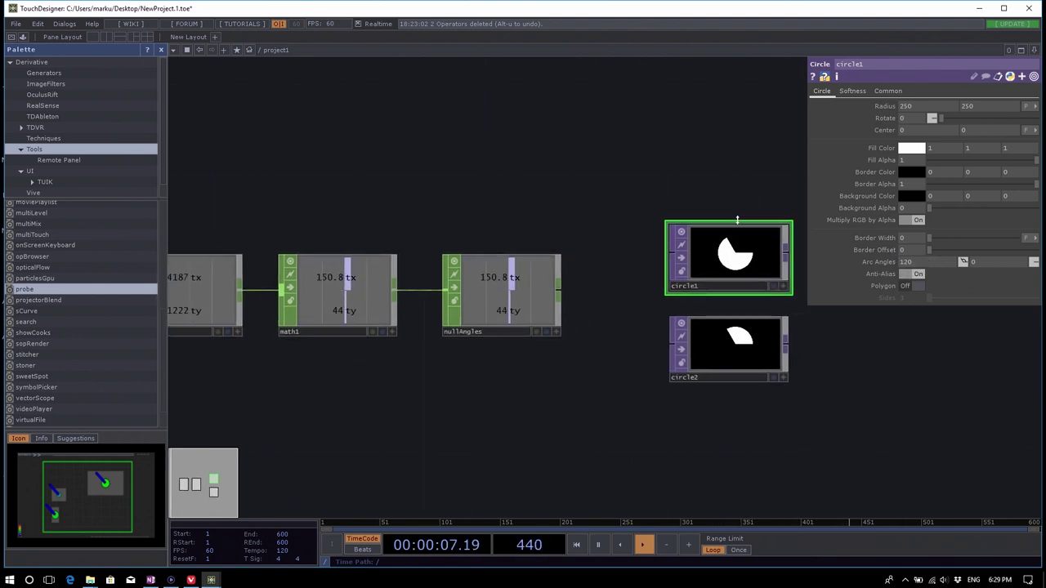
left_click_drag(693, 189, 701, 217)
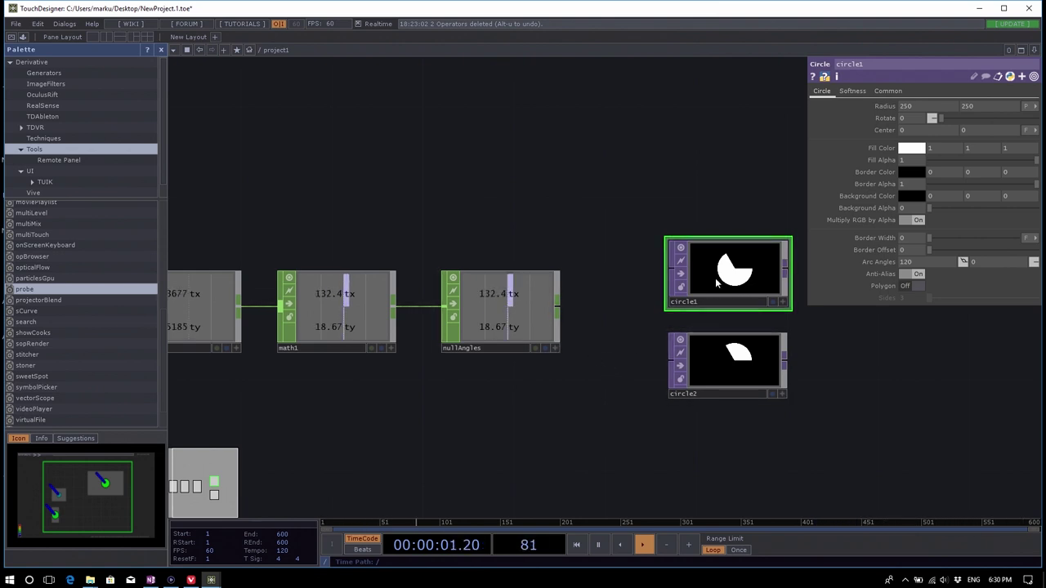
left_click(557, 349)
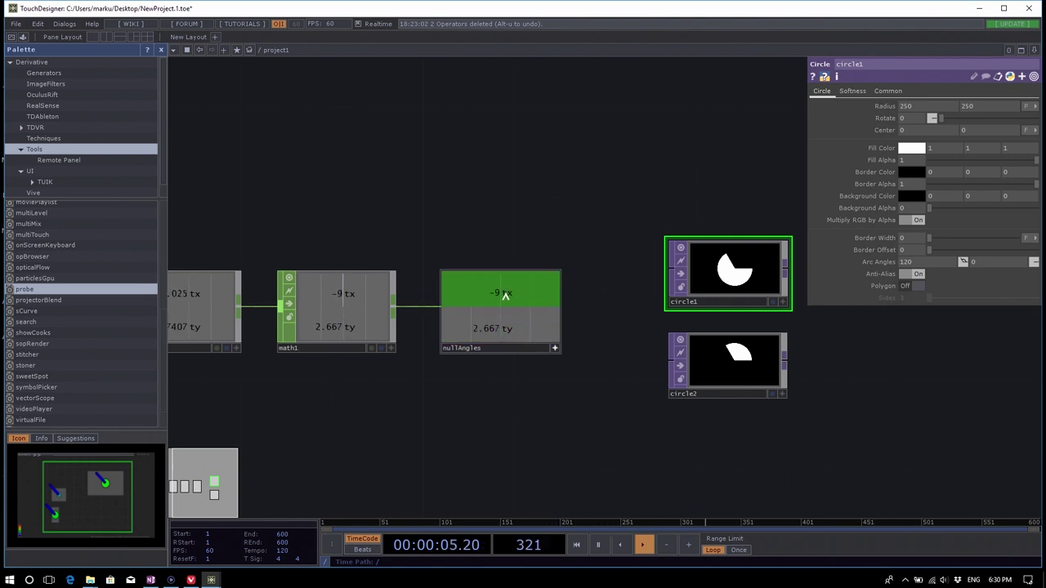
Try dragging nullAngles' tx channel onto circle1, then select circle1 to show its Arc Angles.
left_click_drag(506, 292, 509, 295)
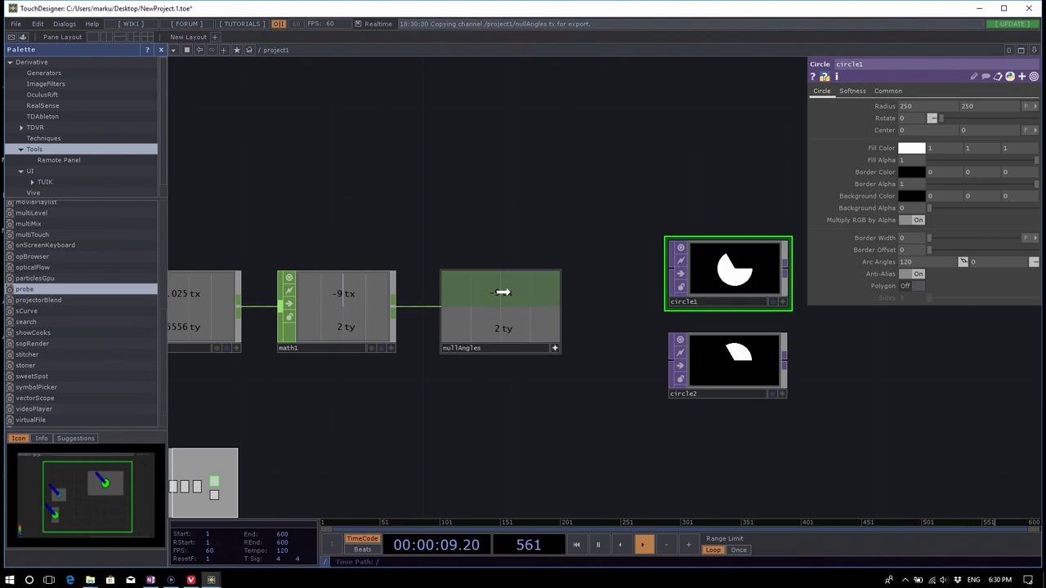
left_click_drag(501, 291, 953, 260)
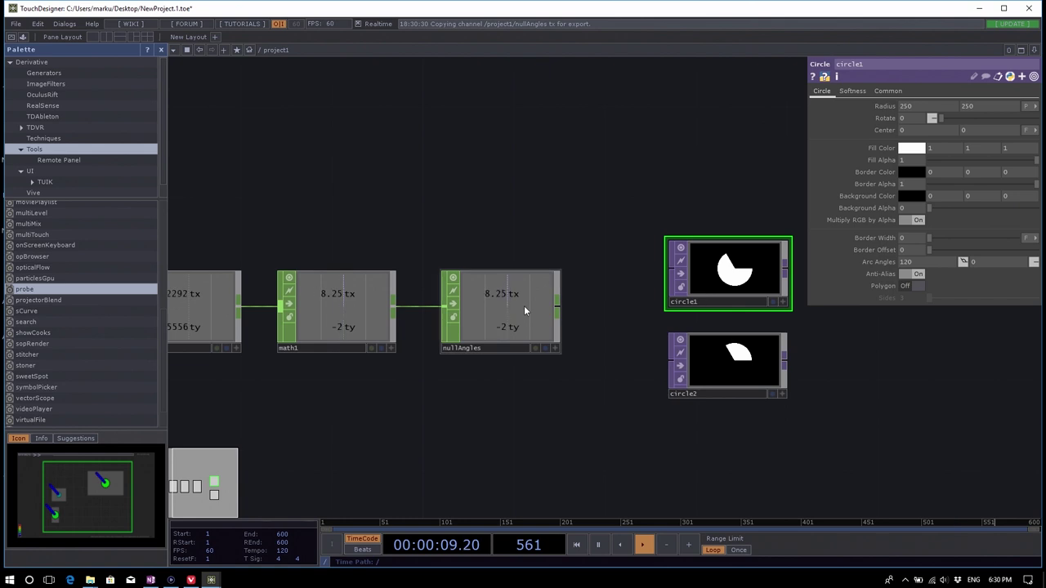
left_click(517, 316)
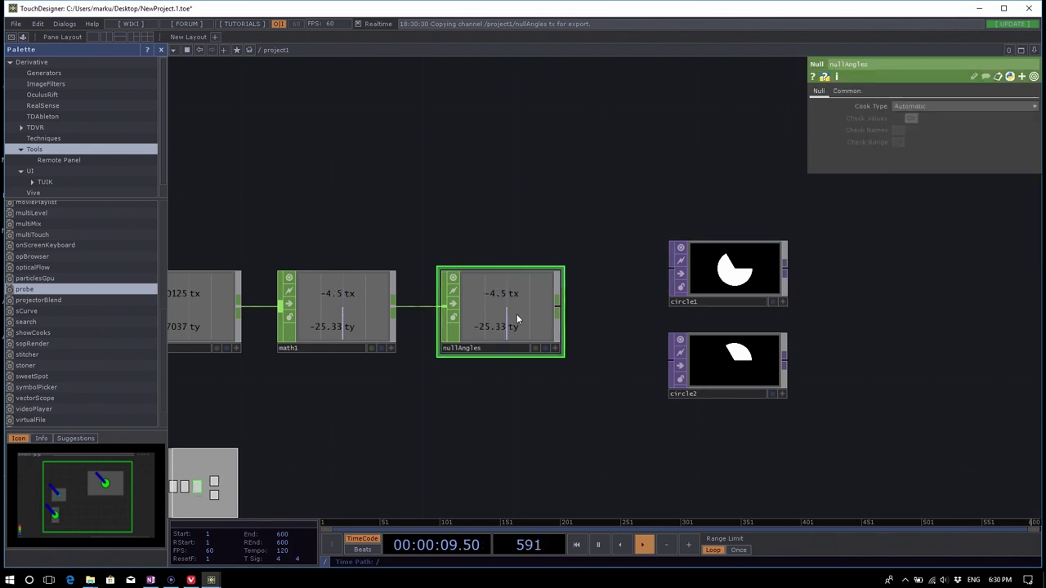
left_click(764, 298)
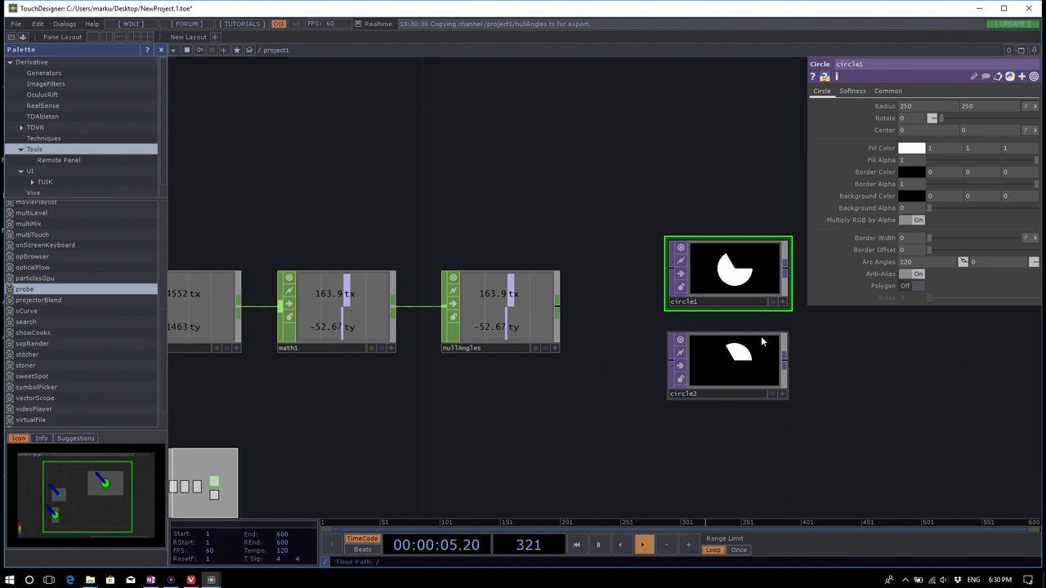
Export nullAngles tx to circle1's first Arc Angle with Export CHOP, then select circle2.
left_click(557, 348)
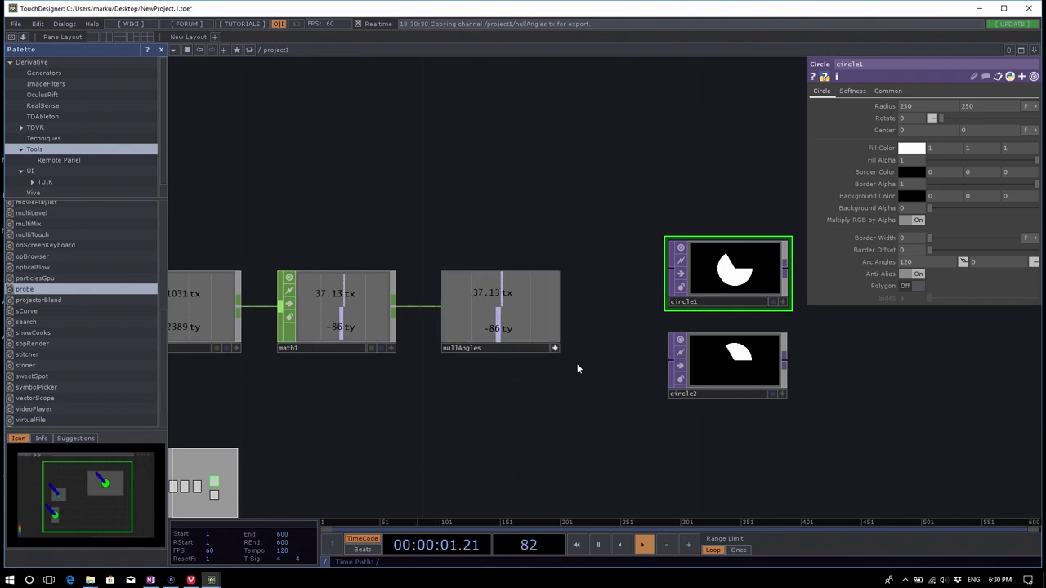
left_click_drag(523, 301, 931, 261)
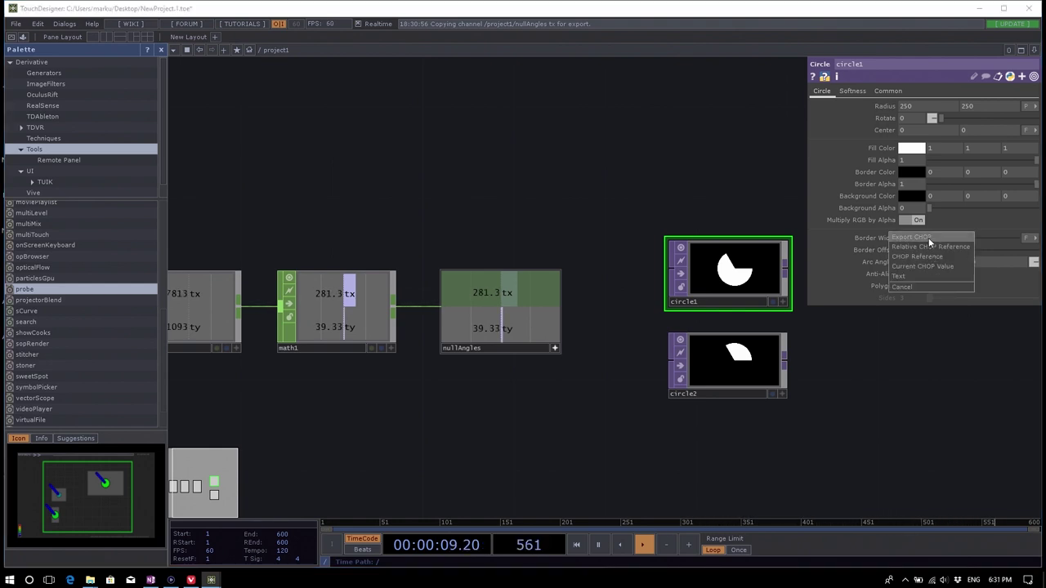
left_click(928, 238)
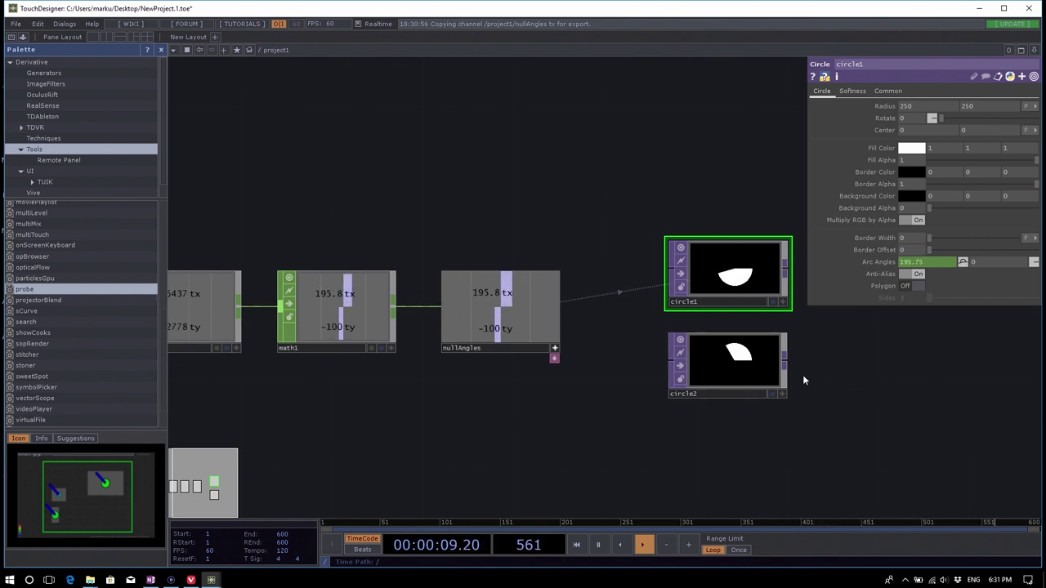
left_click(738, 368)
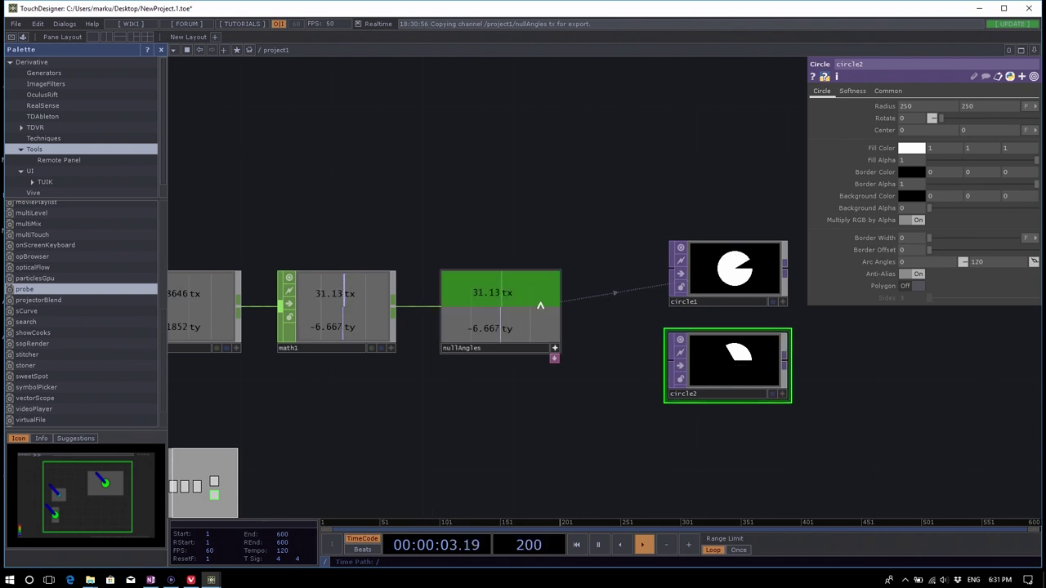
Export nullAngles ty to circle2's second Arc Angle, then carry tx onto its Border Width.
left_click_drag(495, 329, 999, 263)
left_click(1006, 236)
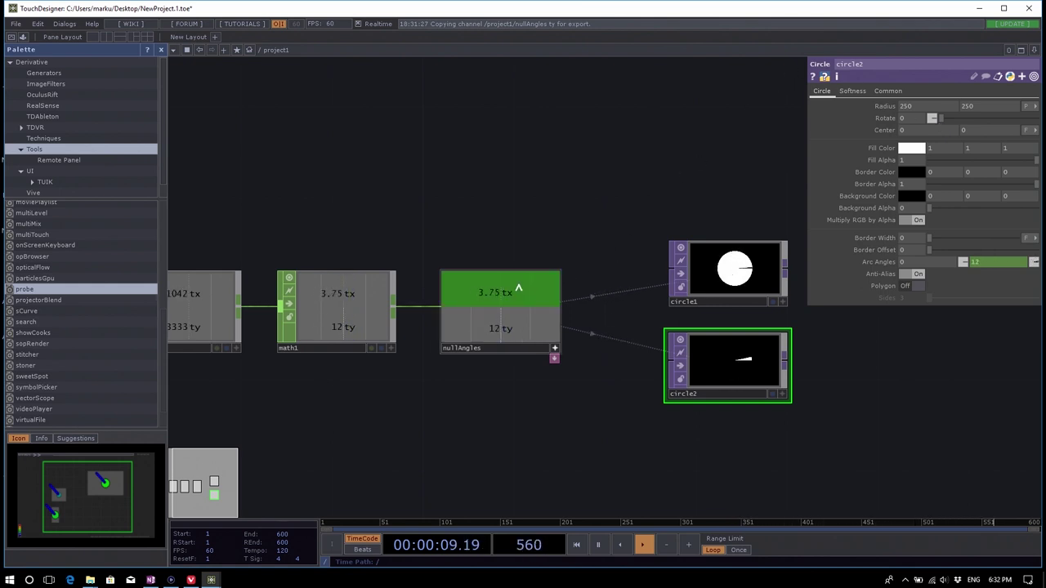
left_click_drag(508, 294, 911, 239)
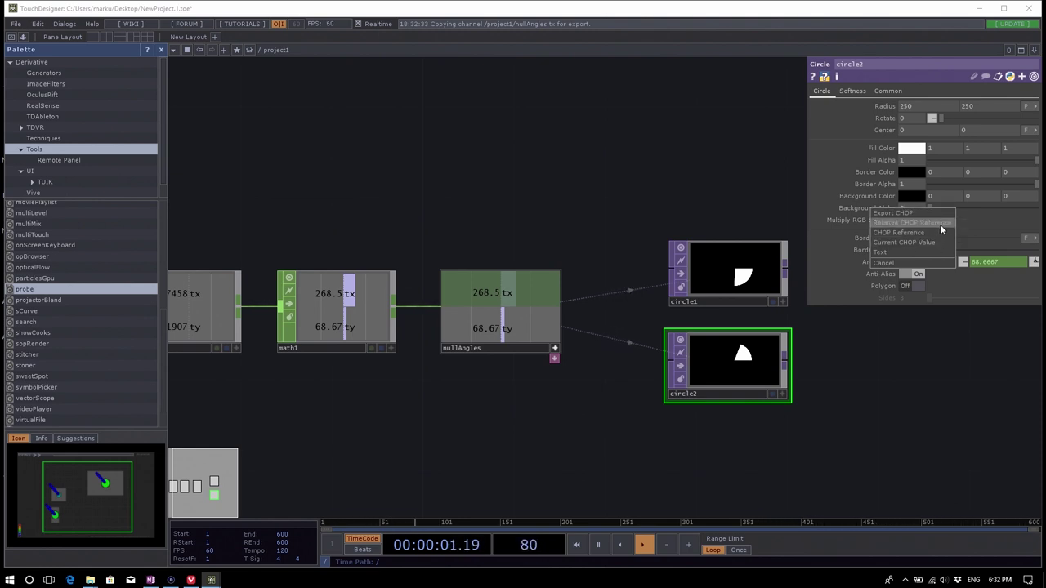
Link circle2's Border Width to nullAngles tx as a Relative CHOP Reference.
left_click(940, 224)
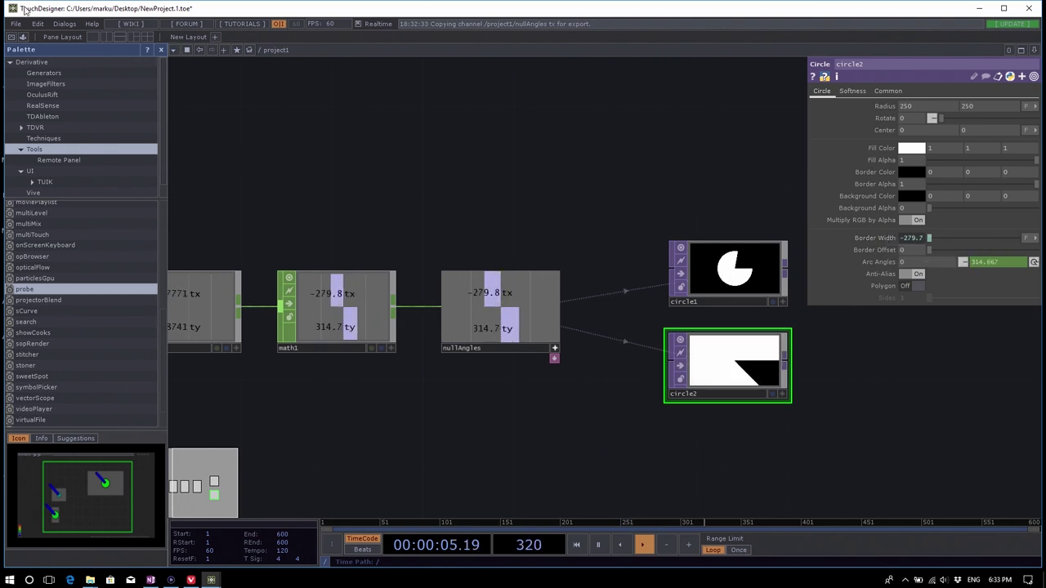
Open Dialogs > Key Manager and reach its Create tab after browsing the other tabs.
left_click(60, 24)
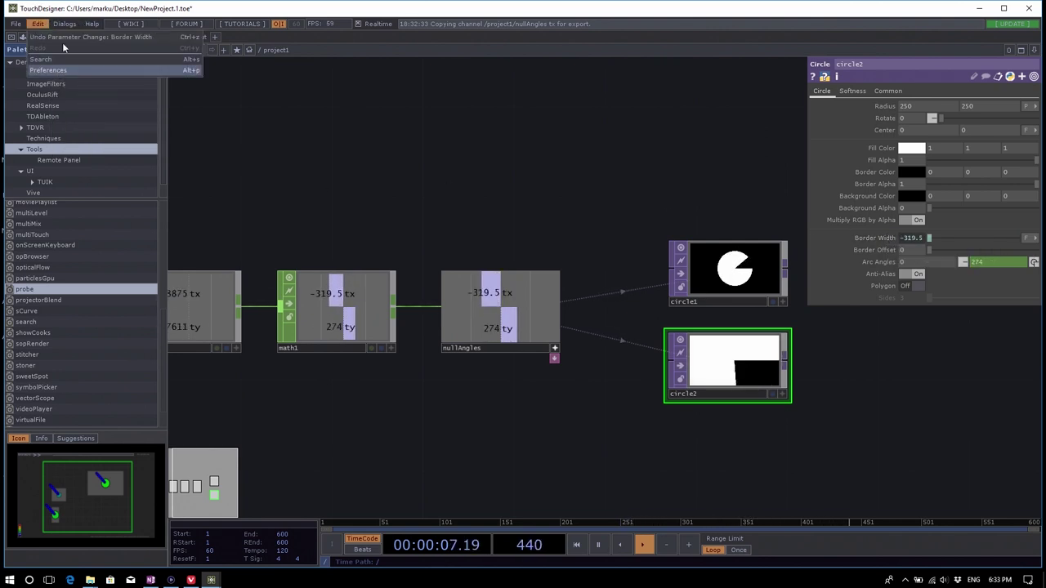
left_click(74, 146)
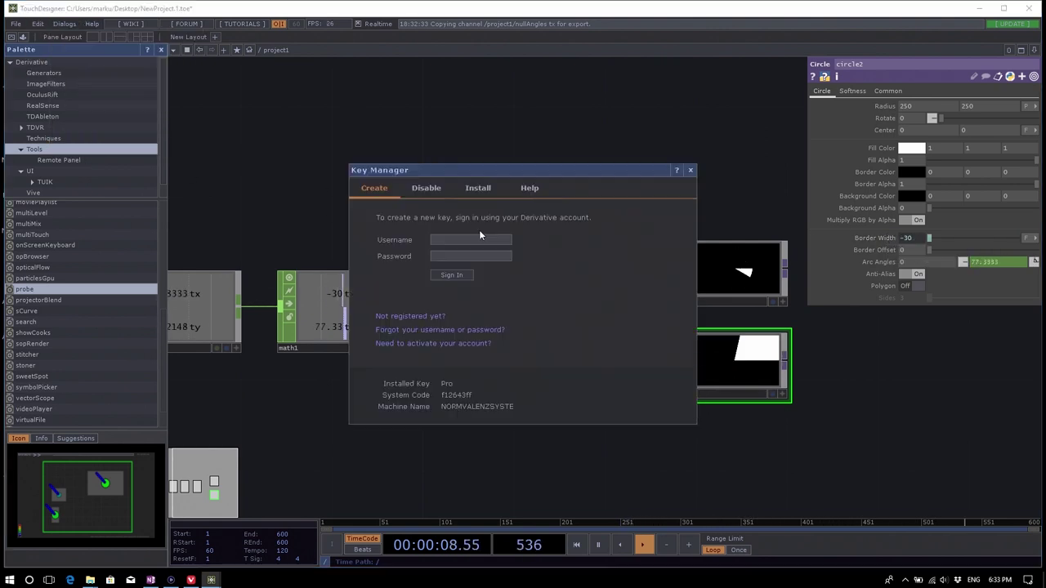
left_click(419, 188)
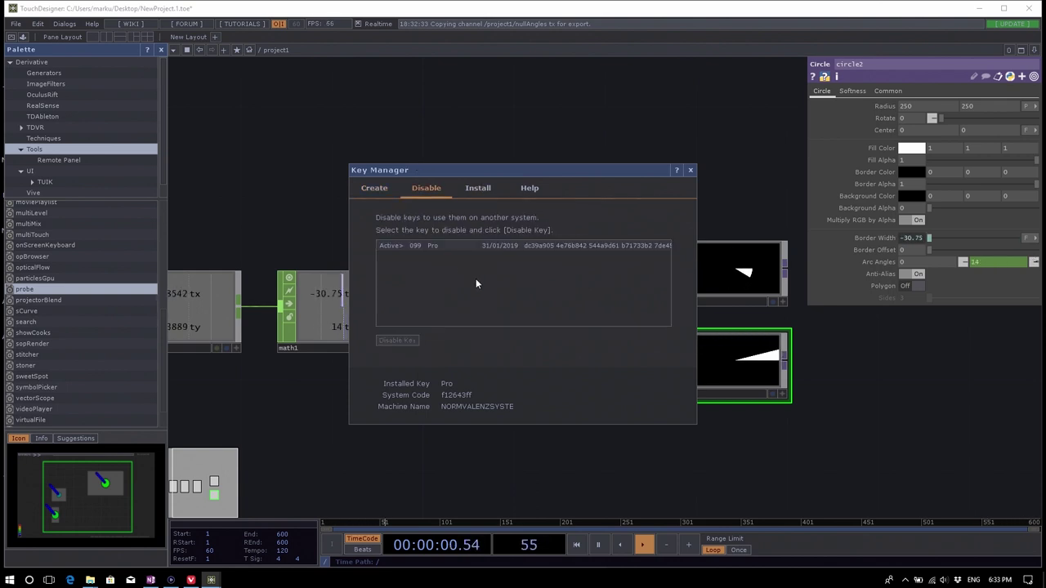
left_click(453, 245)
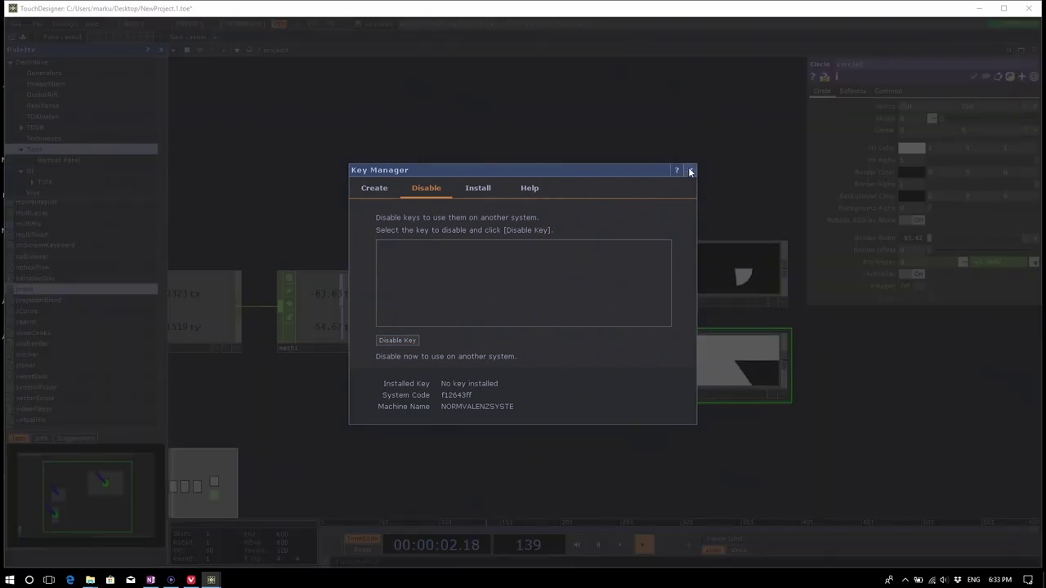
left_click(478, 188)
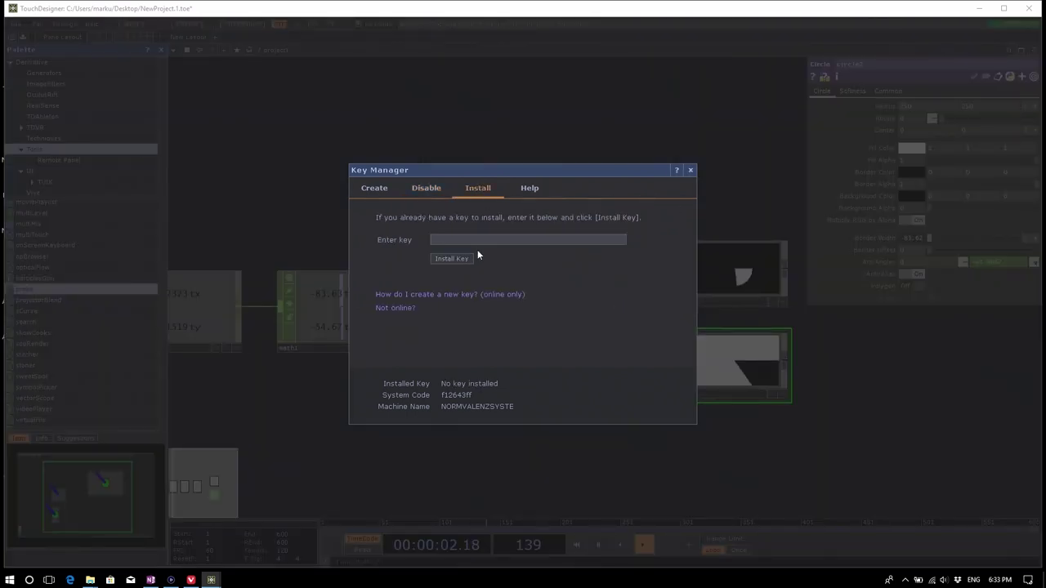
left_click(374, 188)
Enter the Derivative account username and password and attempt to sign in.
left_click(460, 240)
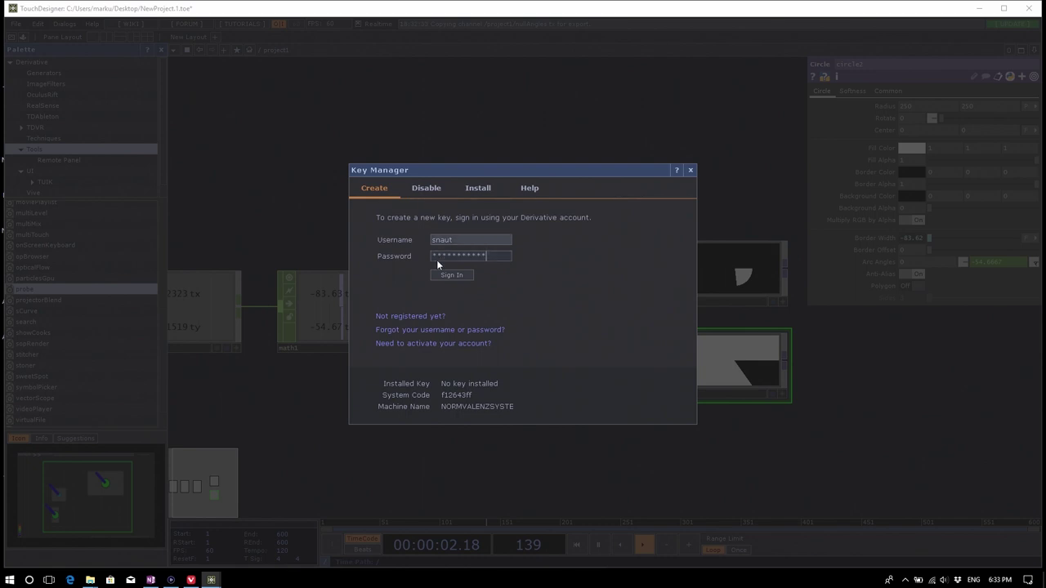
left_click(451, 275)
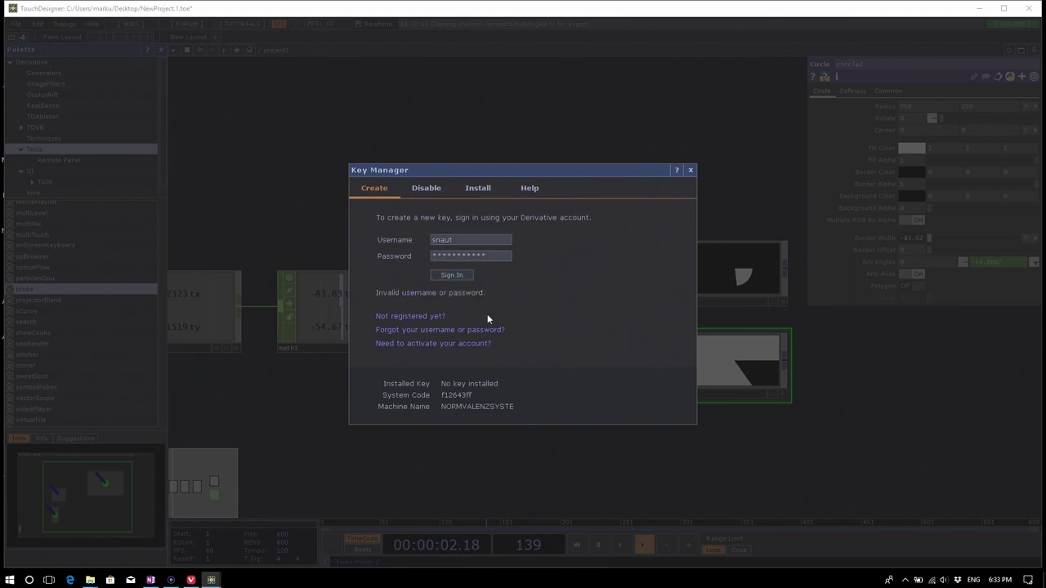
double_click(493, 257)
type("********")
left_click(459, 278)
Correct the password, sign in, and create a Non-Commercial key.
double_click(490, 255)
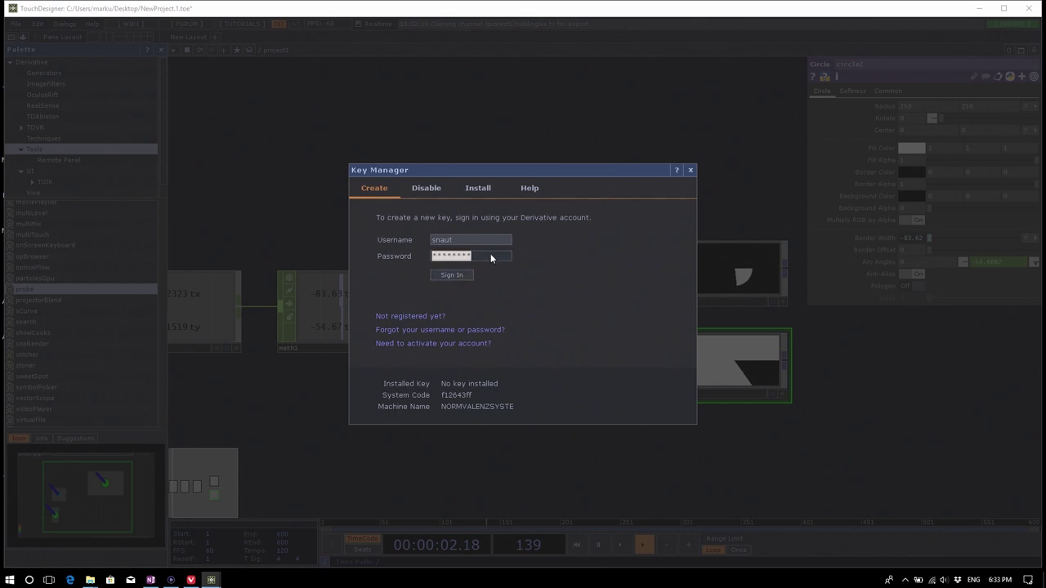
type("*****")
left_click(451, 276)
left_click(431, 247)
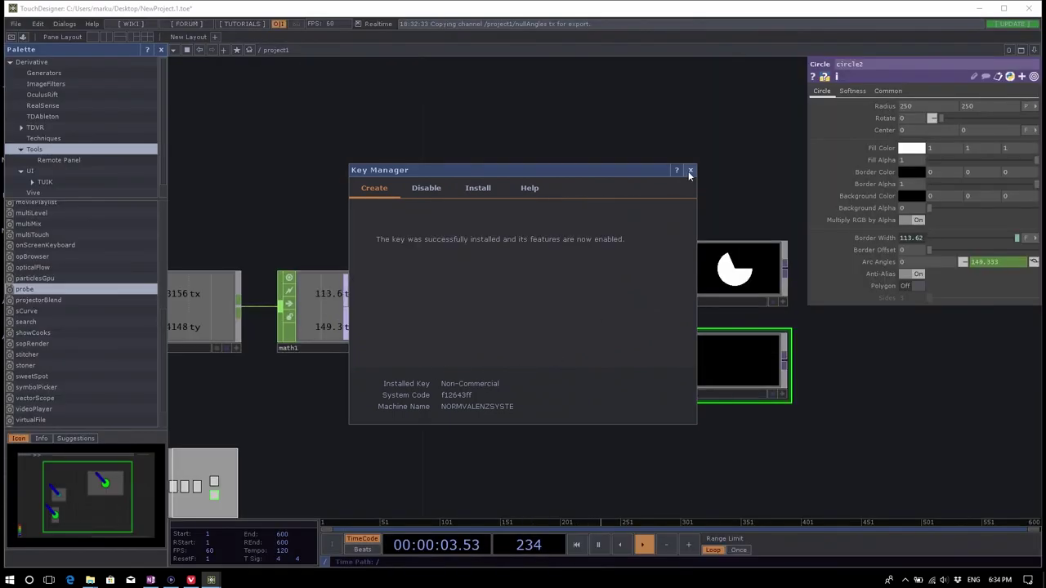
left_click(691, 170)
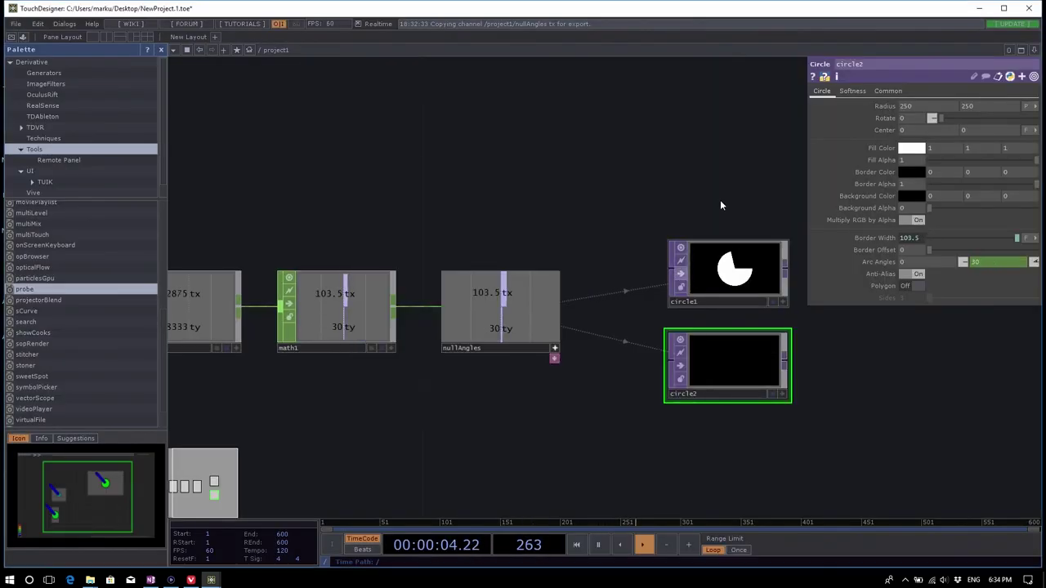
Recentre the network with H and show circle2's Common page with its 1280x720 resolution.
key("h")
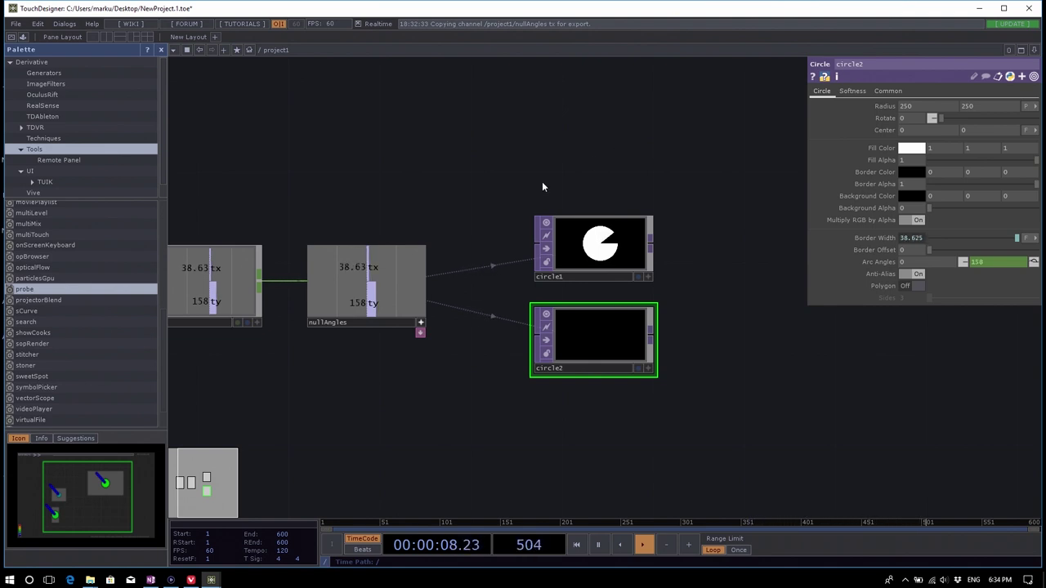
key("h")
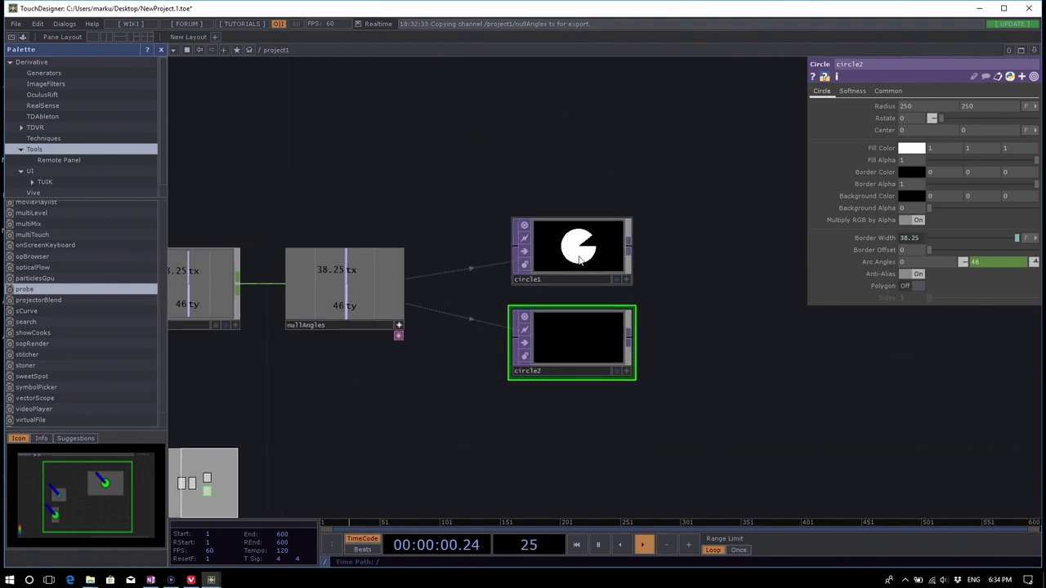
left_click(887, 91)
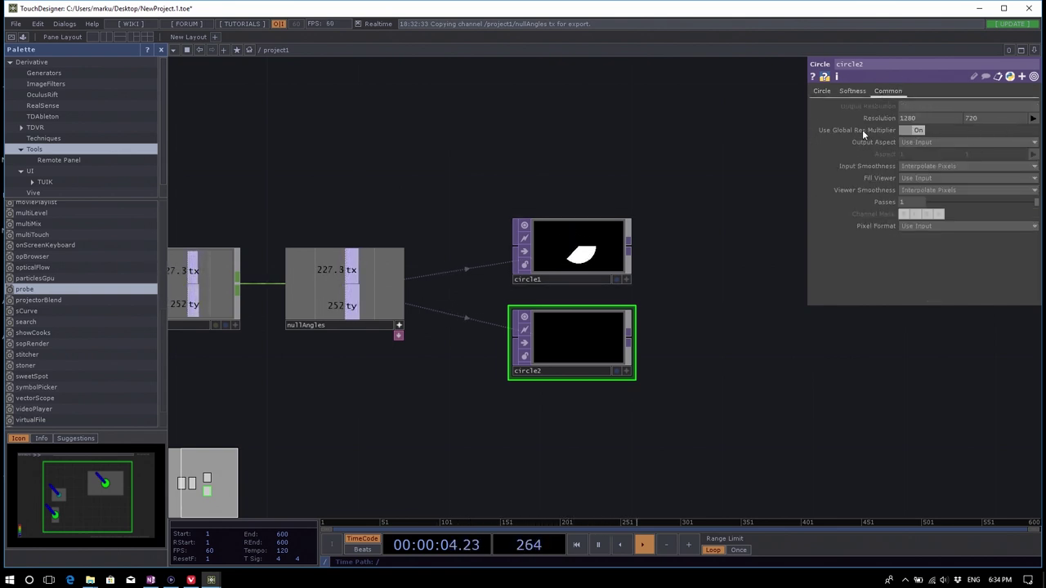
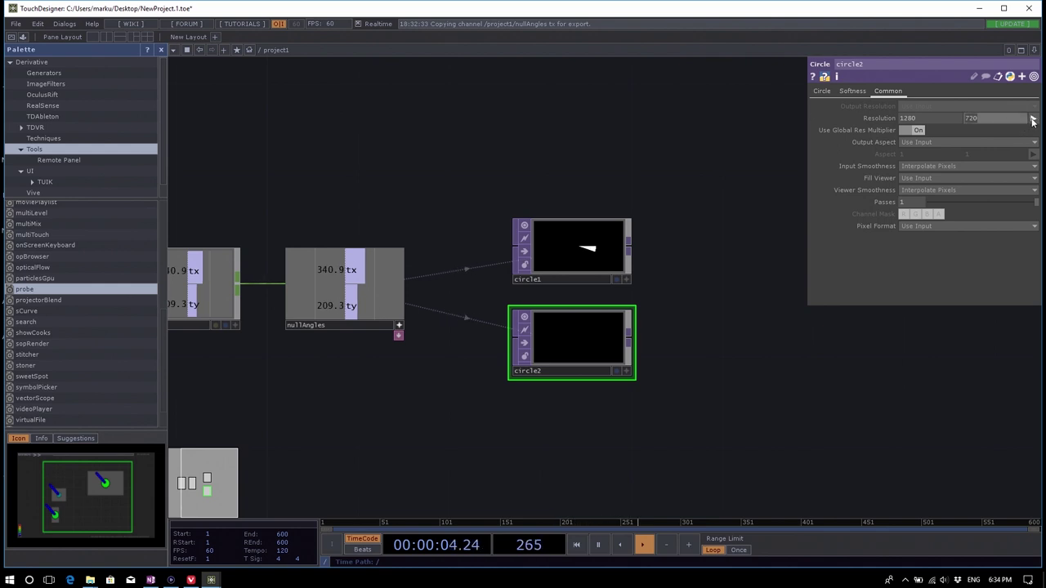
Set circle2's resolution to 1920x1080 and read its resolution warning.
left_click(1032, 118)
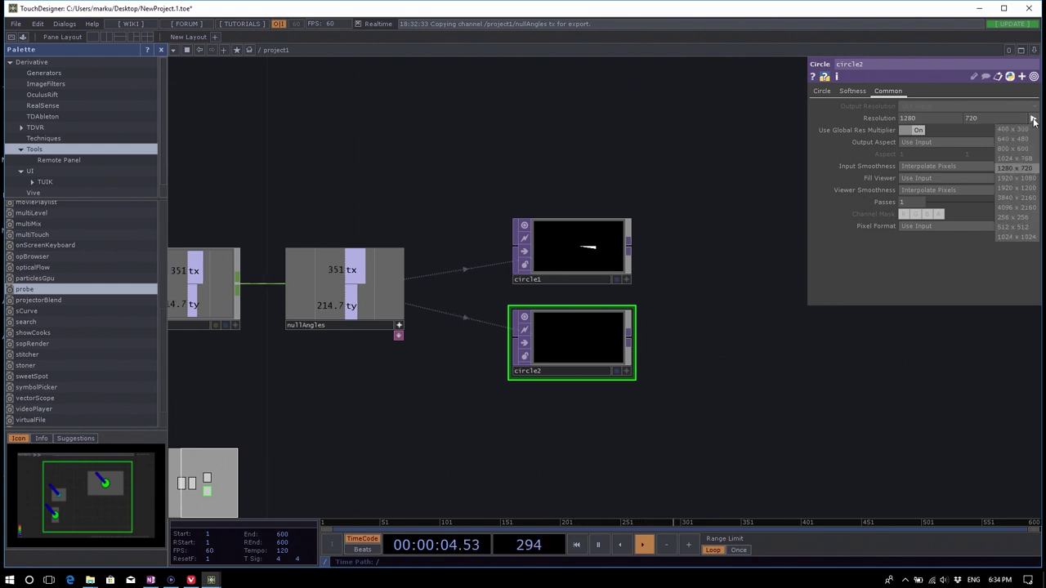
left_click(1016, 179)
left_click_drag(707, 296, 699, 156)
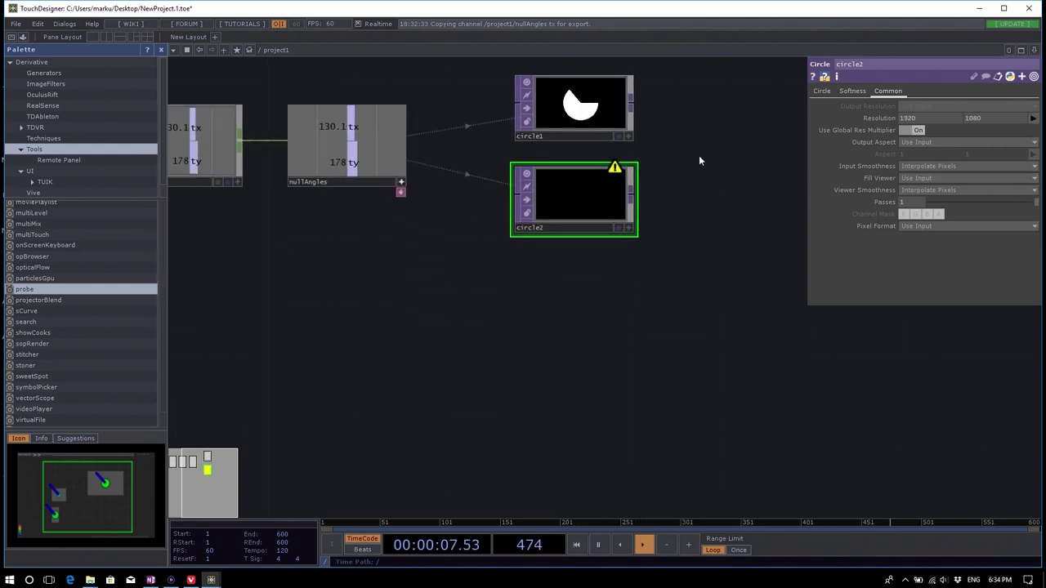
middle_click(590, 188)
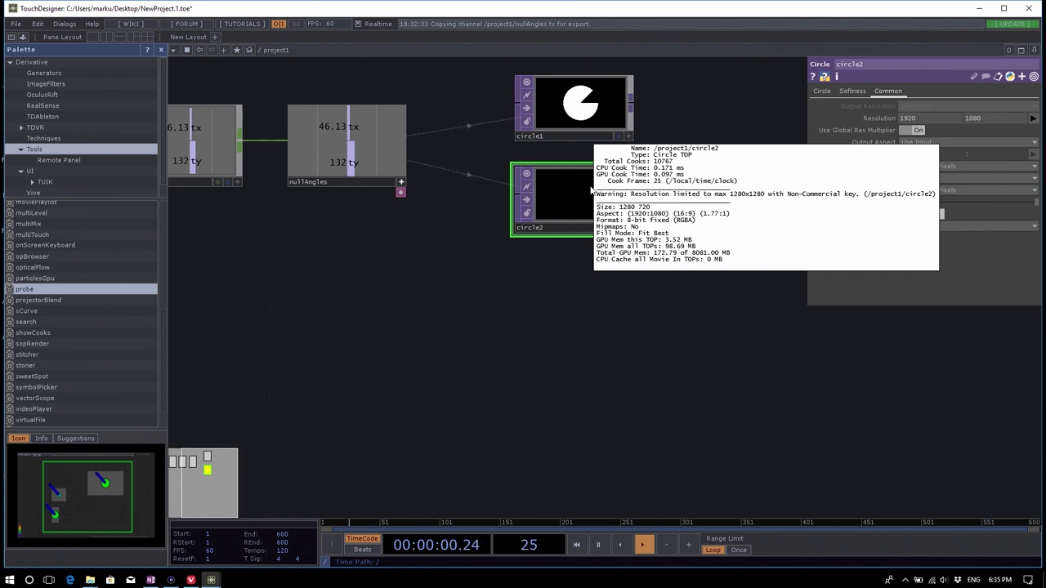
middle_click_drag(590, 190, 712, 98)
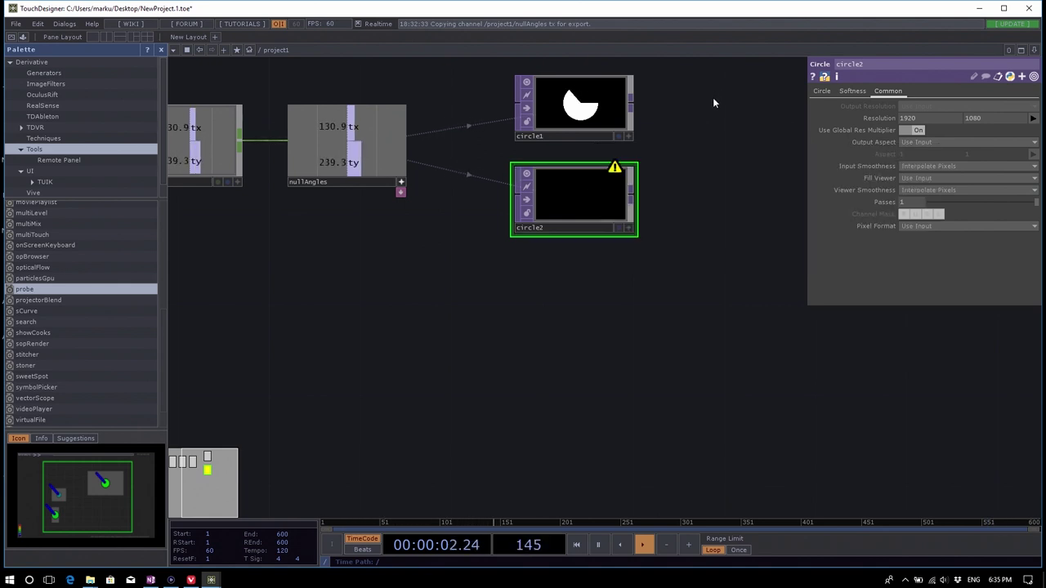
Recheck the warning, revert circle2 to 1280x720 and show its Circle shape parameters.
left_click(838, 76)
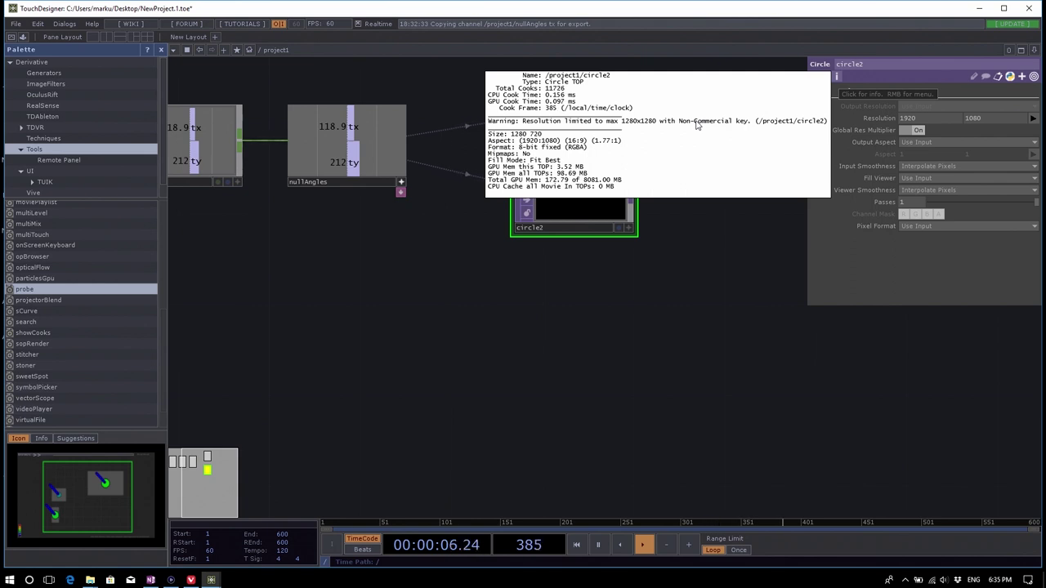
middle_click_drag(698, 124, 662, 242)
key("h")
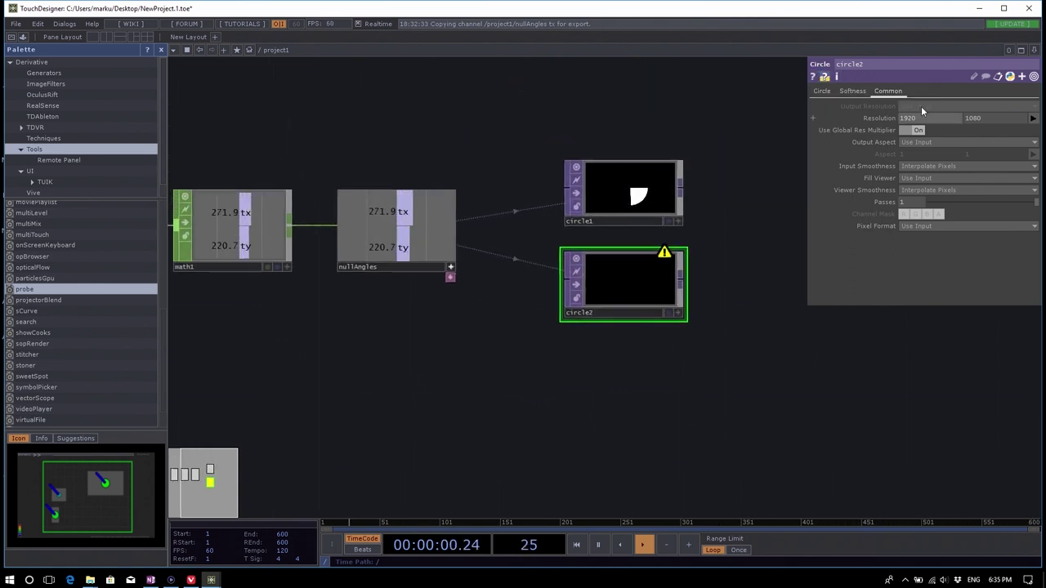
left_click(1033, 117)
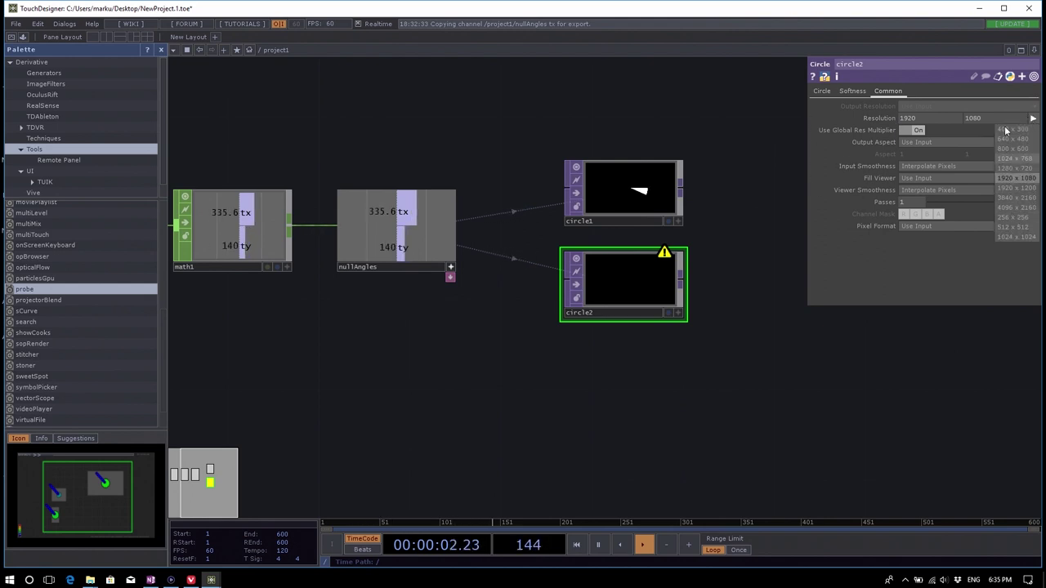
left_click(1016, 168)
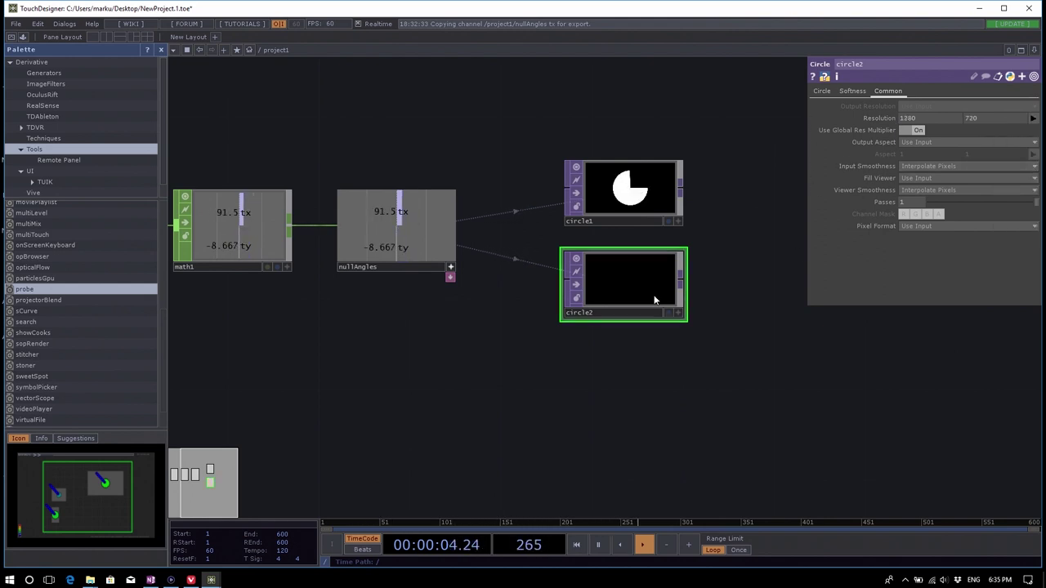
left_click(828, 91)
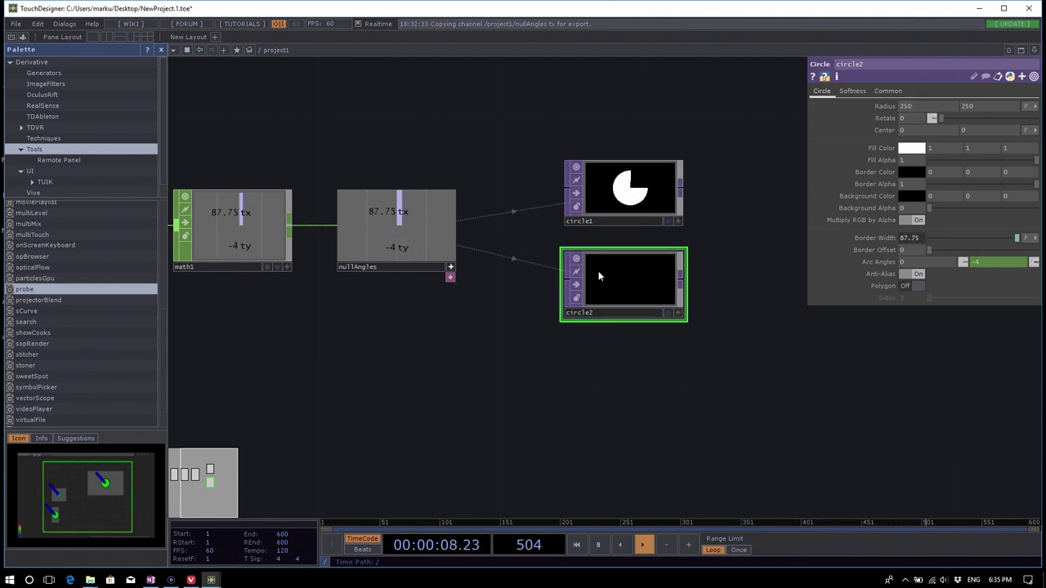
Replace Border Width's tx expression with a relative reference to nullAngles' ty channel.
left_click(877, 235)
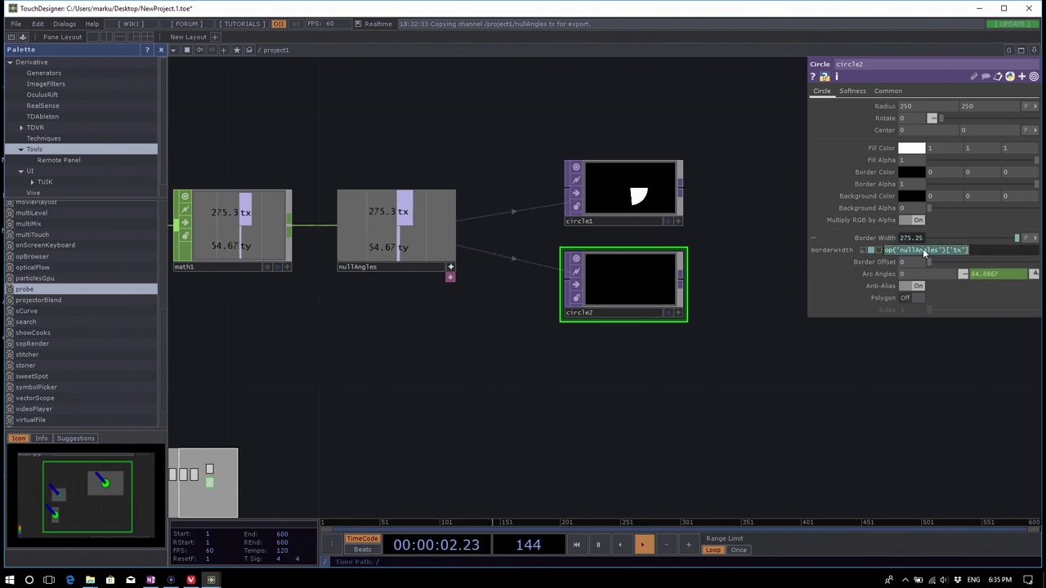
mouse_move(923, 253)
key("BackSpace")
key("Return")
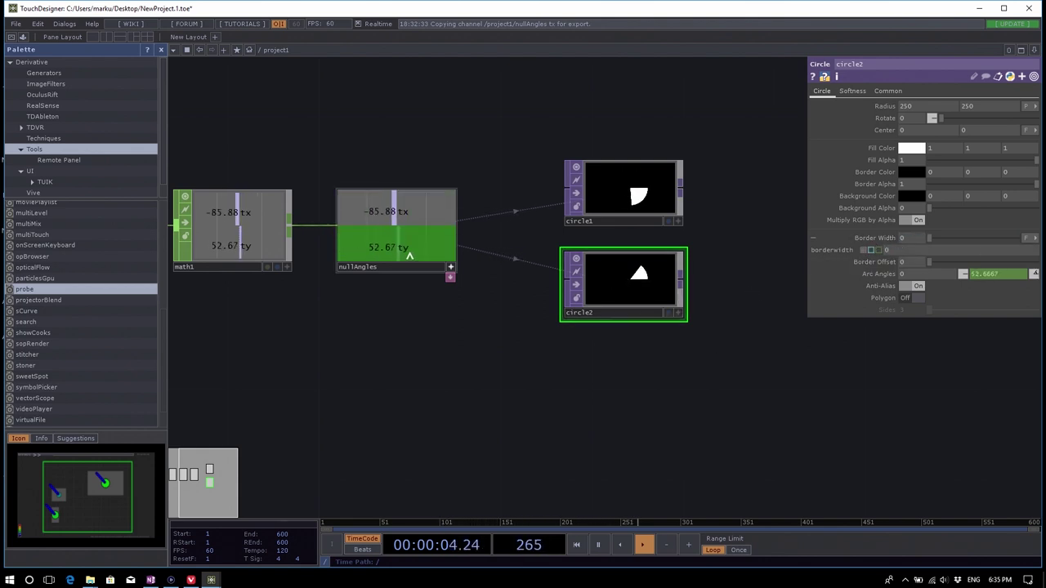
left_click_drag(391, 250, 921, 240)
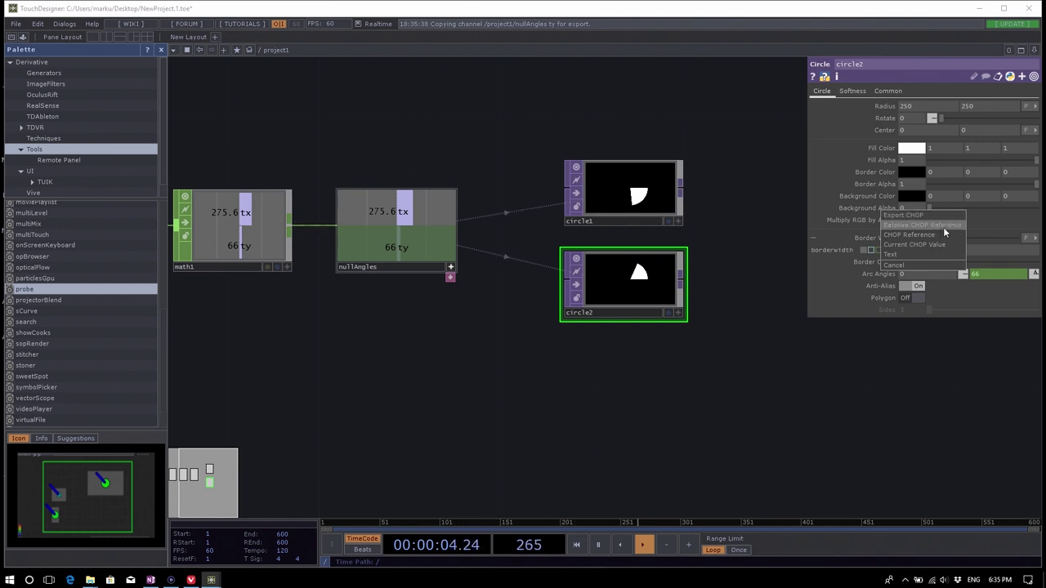
left_click(950, 225)
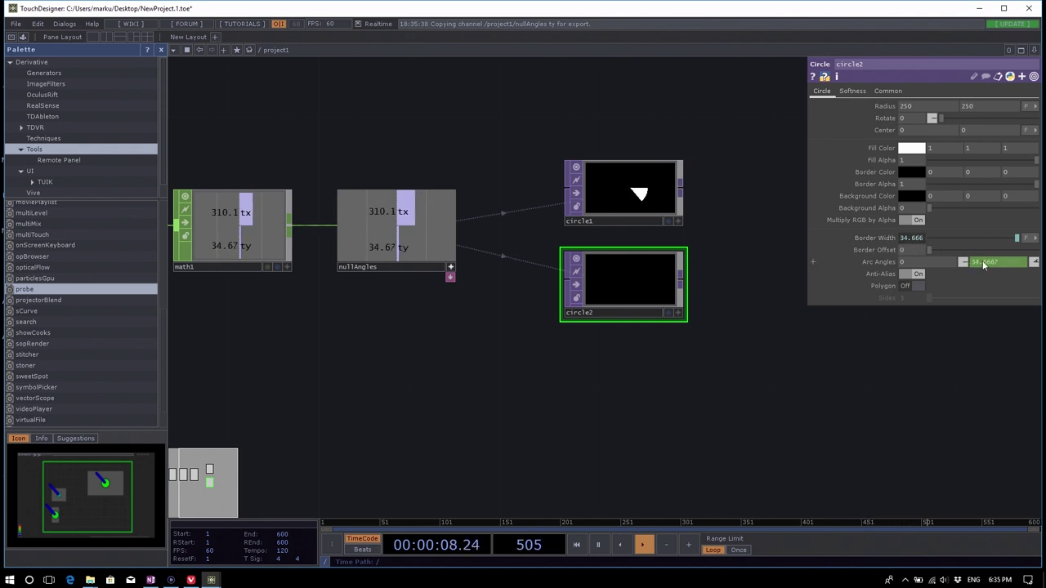
left_click(874, 239)
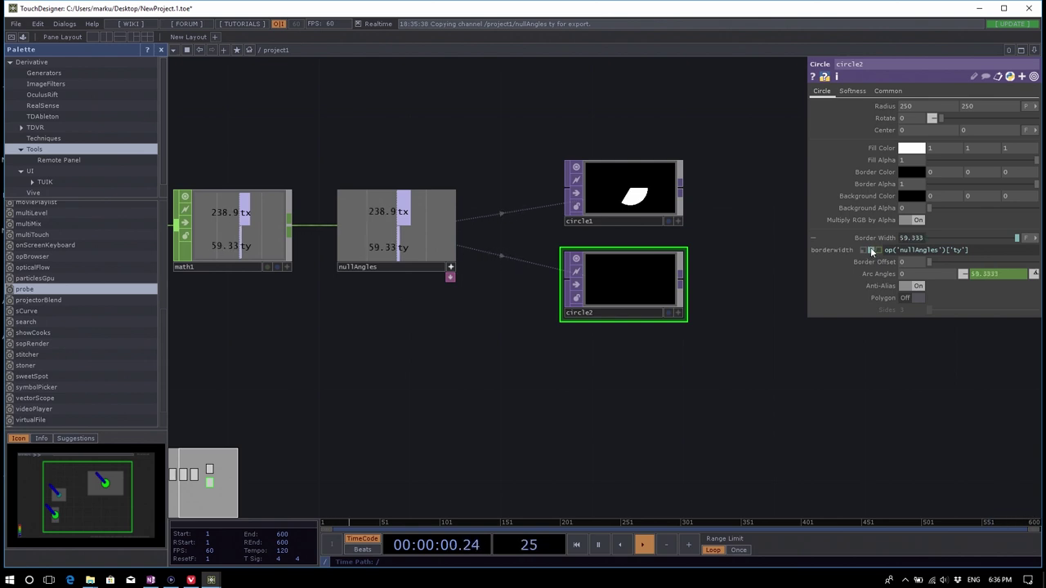
left_click(881, 250)
key("ctrl+c")
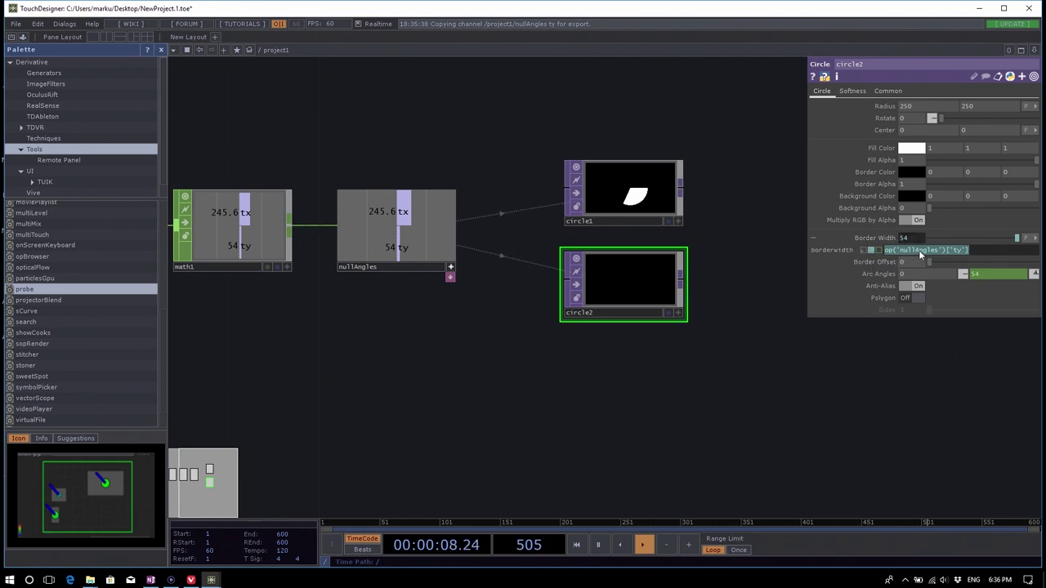
Try appending *0.5 to Border Width's ty expression, then clear it so Border Width stays 0.
left_click(968, 255)
type("*0.")
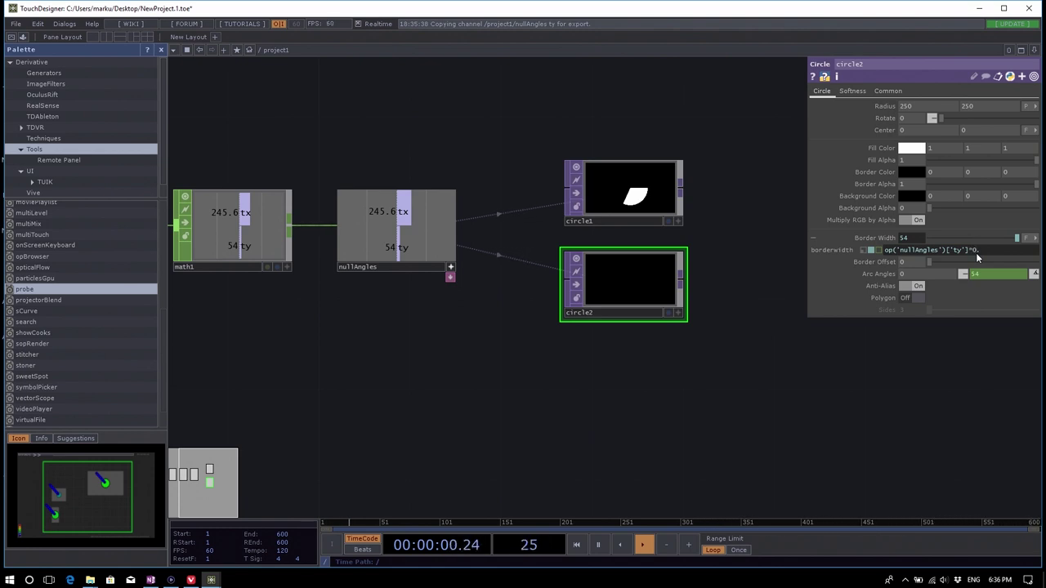
type("5")
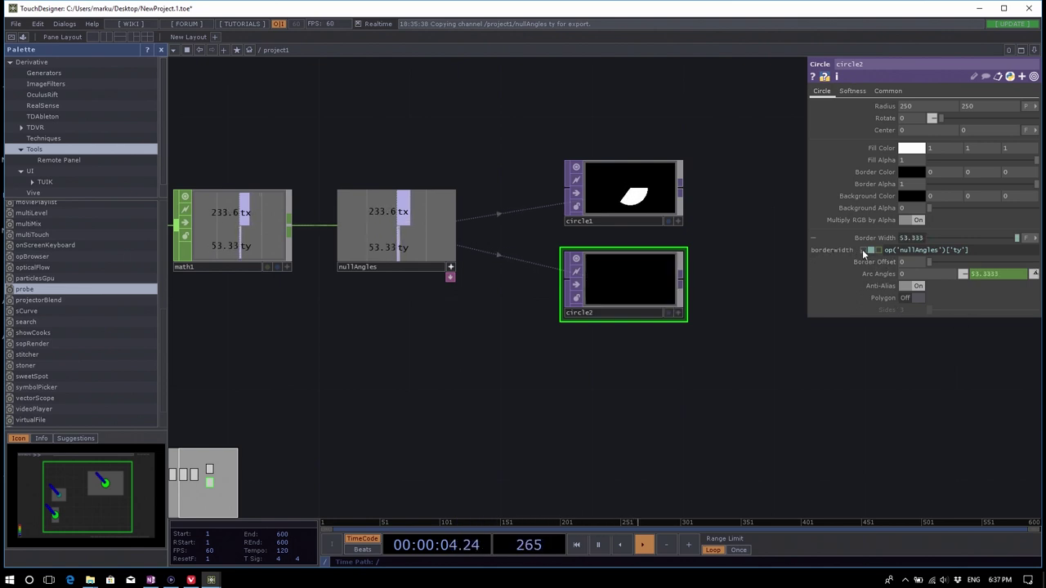
left_click(863, 250)
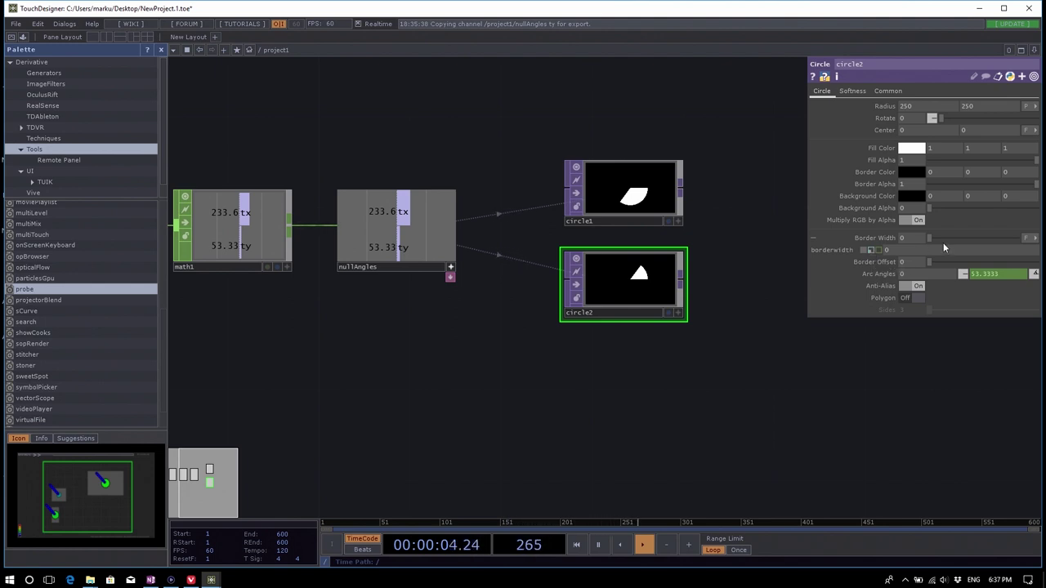
key("ctrl+v")
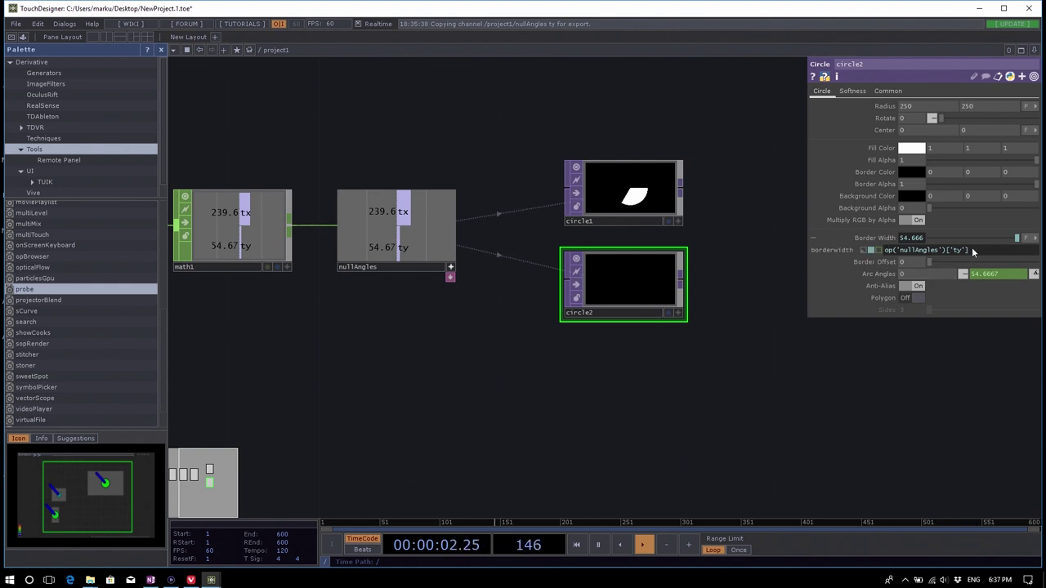
key("BackSpace")
key("BackSpace")
key("BackSpace")
key("BackSpace")
key("BackSpace")
key("BackSpace")
key("BackSpace")
key("BackSpace")
key("BackSpace")
key("BackSpace")
key("BackSpace")
key("BackSpace")
key("BackSpace")
key("BackSpace")
key("BackSpace")
key("BackSpace")
key("BackSpace")
key("BackSpace")
key("BackSpace")
key("BackSpace")
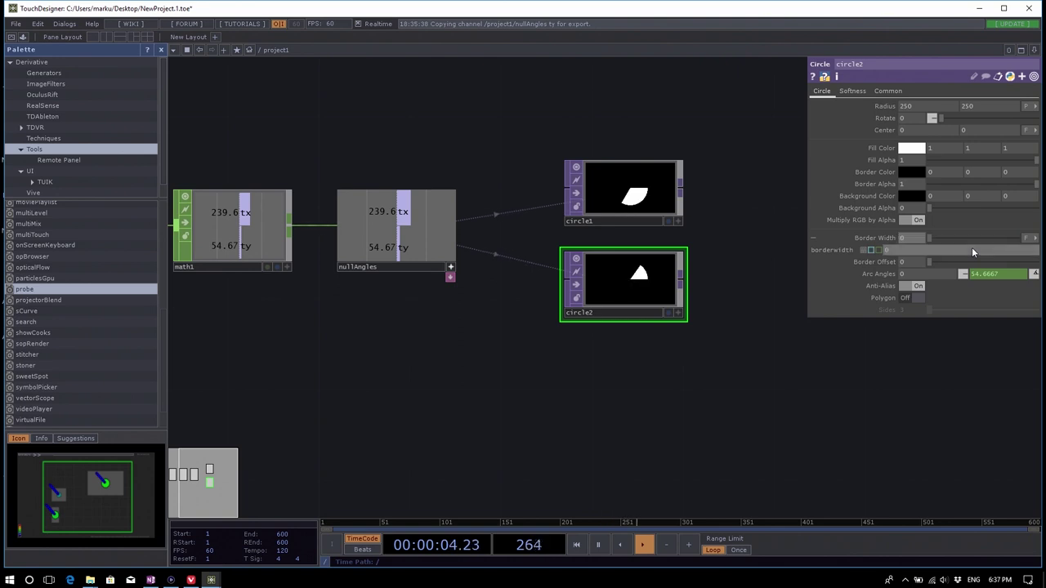
key("Return")
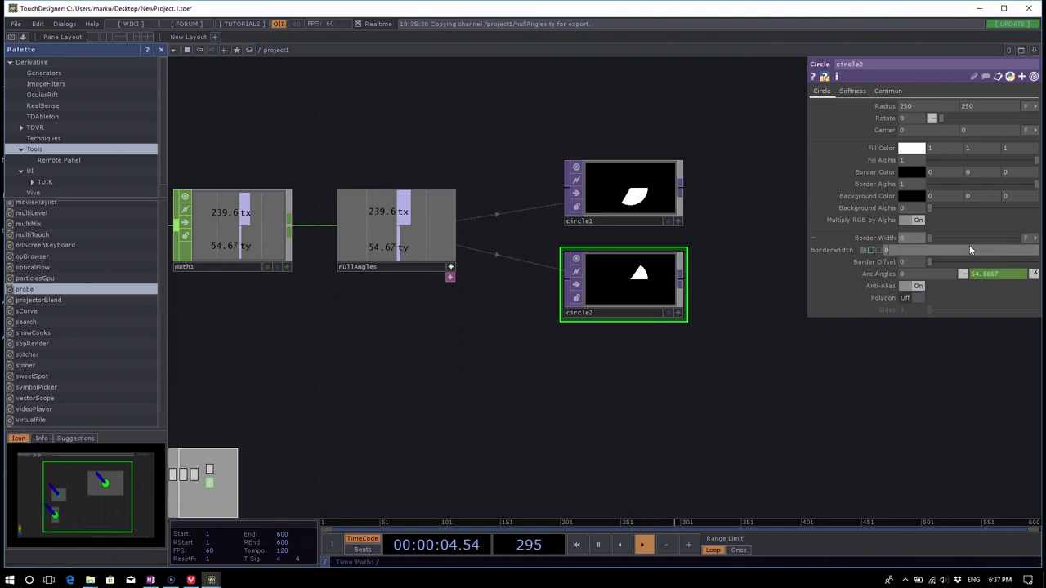
left_click(862, 237)
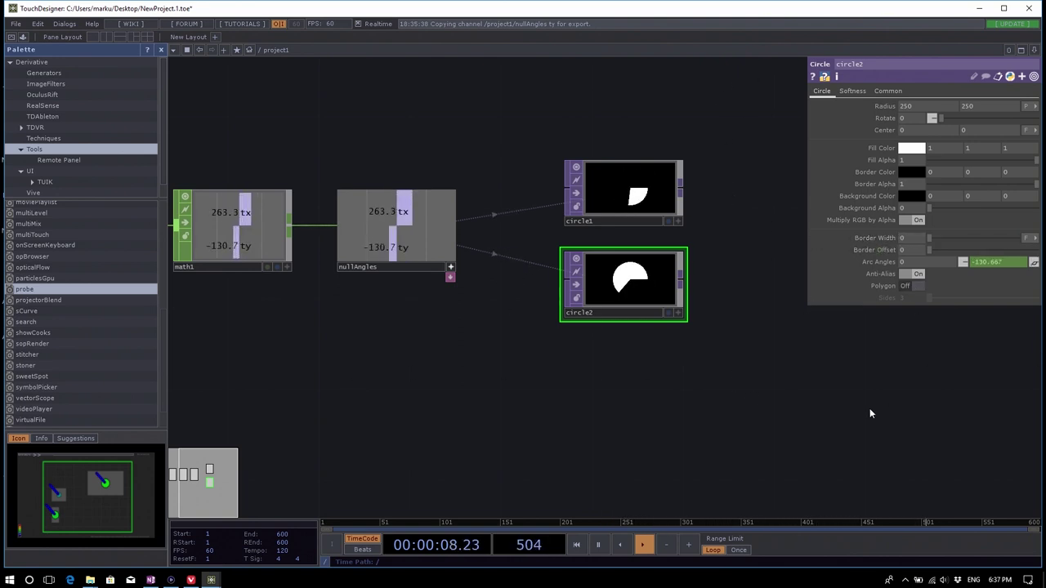
Pan to circle1 and open the TOP operator list from its output connector.
left_click_drag(806, 414, 676, 402)
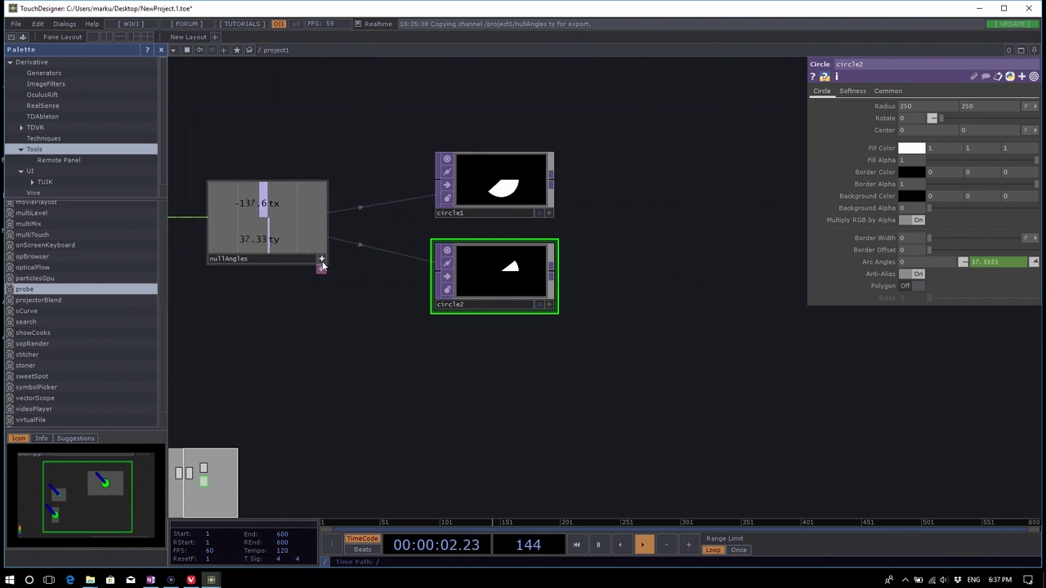
scroll(583, 238, "up", 5)
scroll(696, 301, "down", 5)
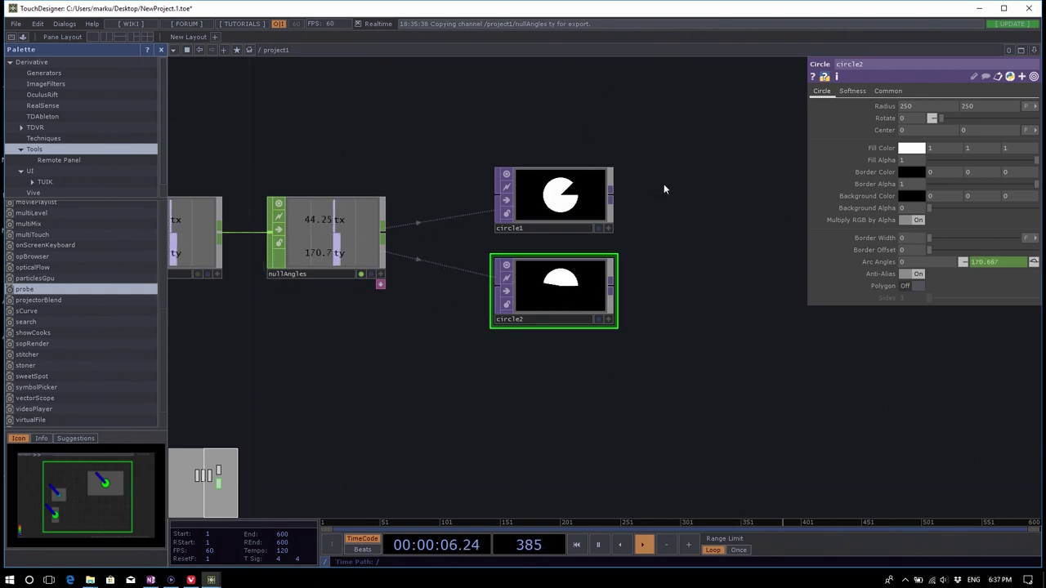
left_click_drag(820, 428, 581, 211)
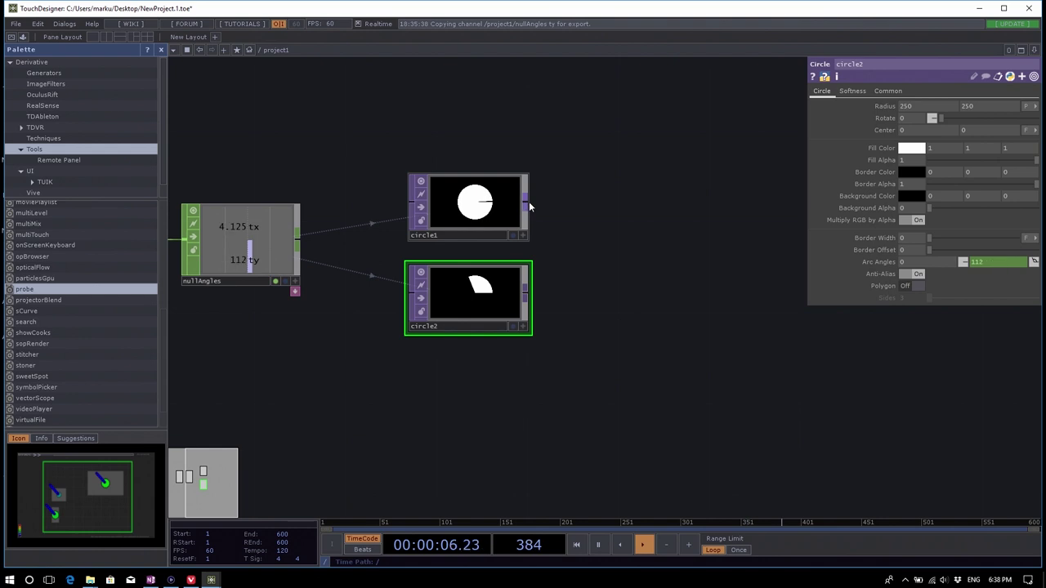
right_click(527, 201)
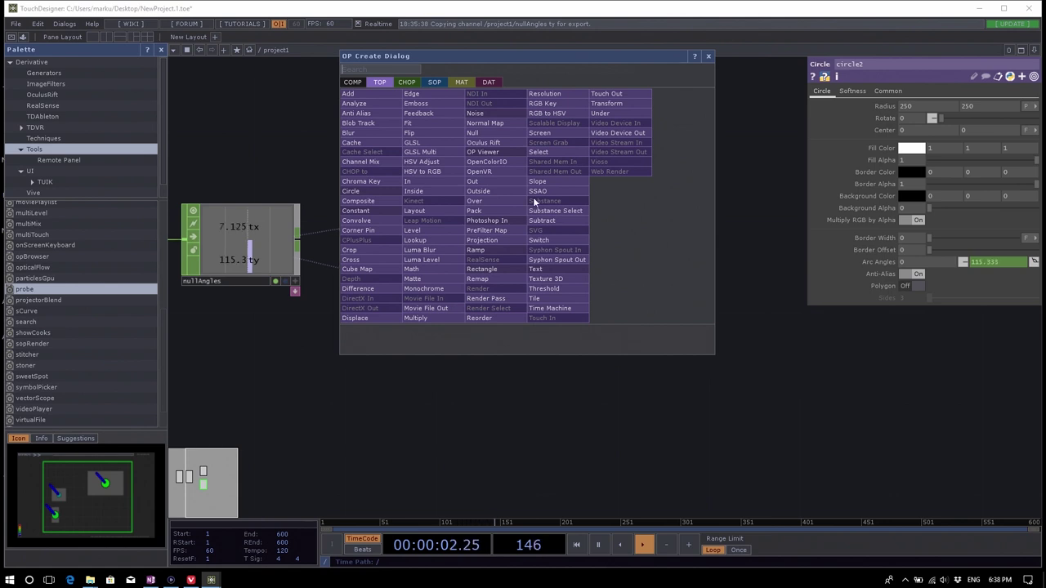
Add an Add TOP, add1, to the right of circle1.
left_click(384, 95)
left_click(681, 255)
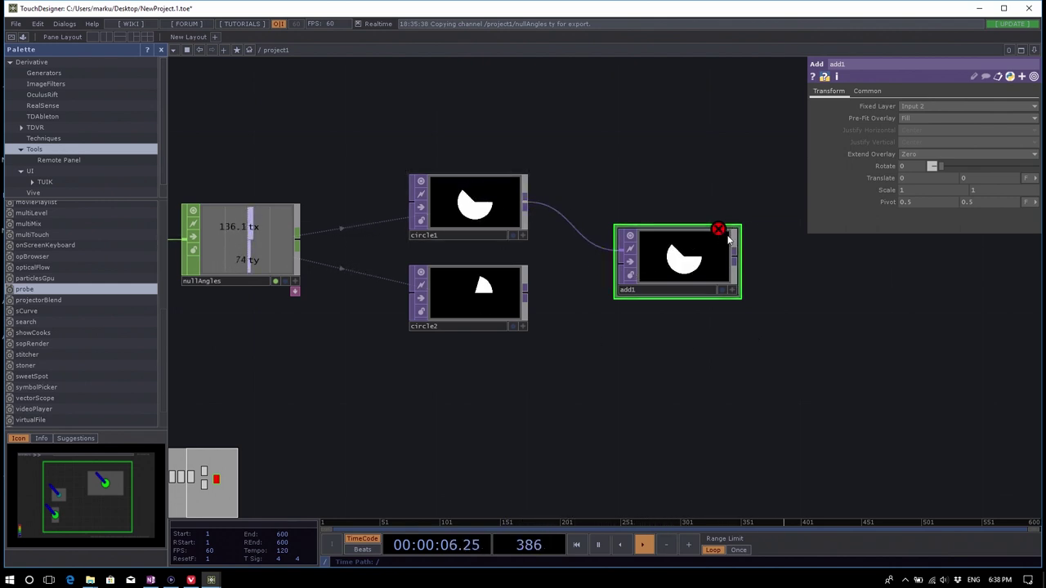
scroll(709, 250, "up", 2)
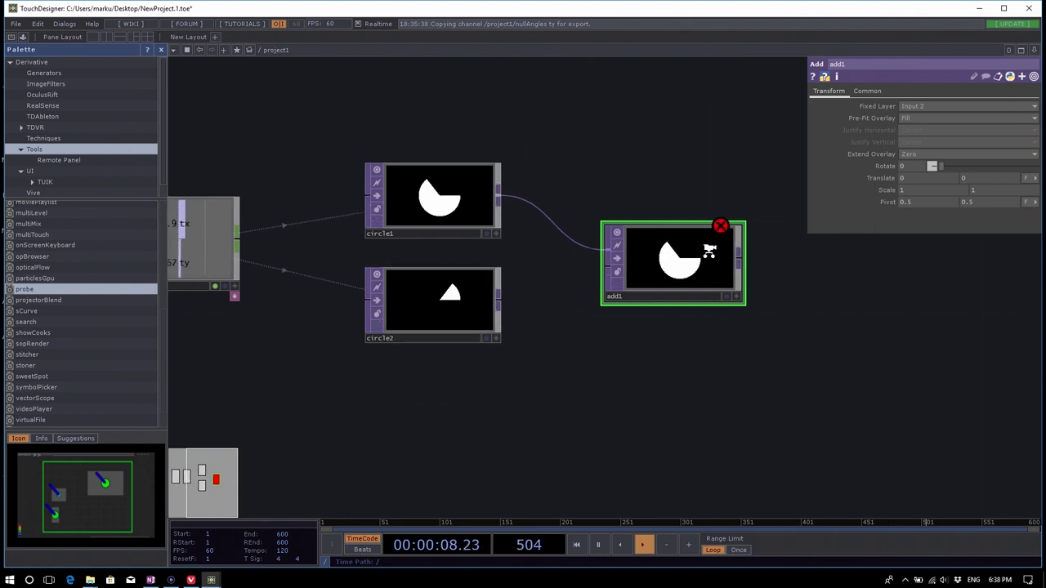
Check add1's missing-source error, then wire circle2 into add1's second input.
middle_click(708, 255)
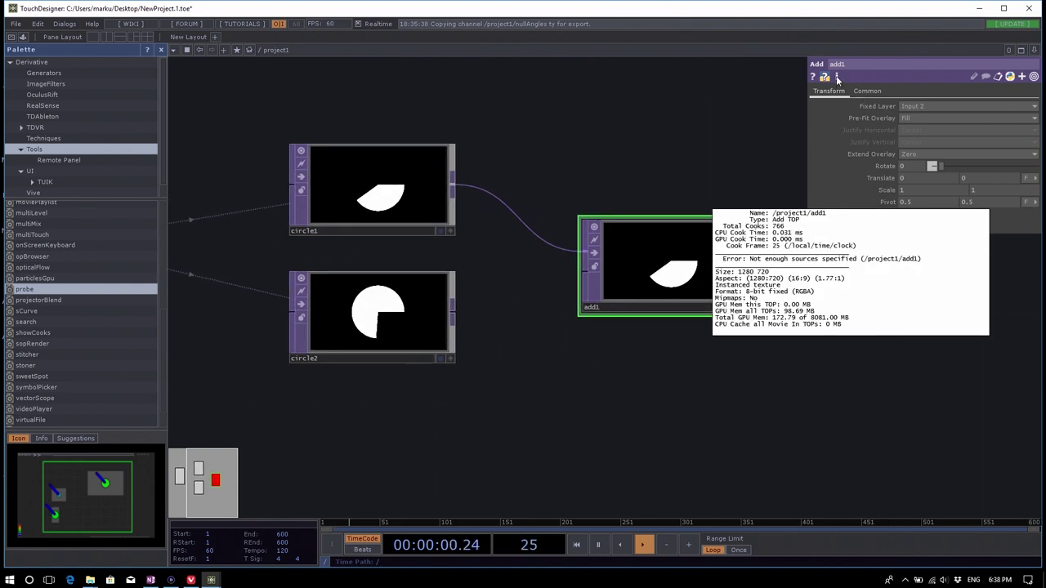
middle_click(716, 239)
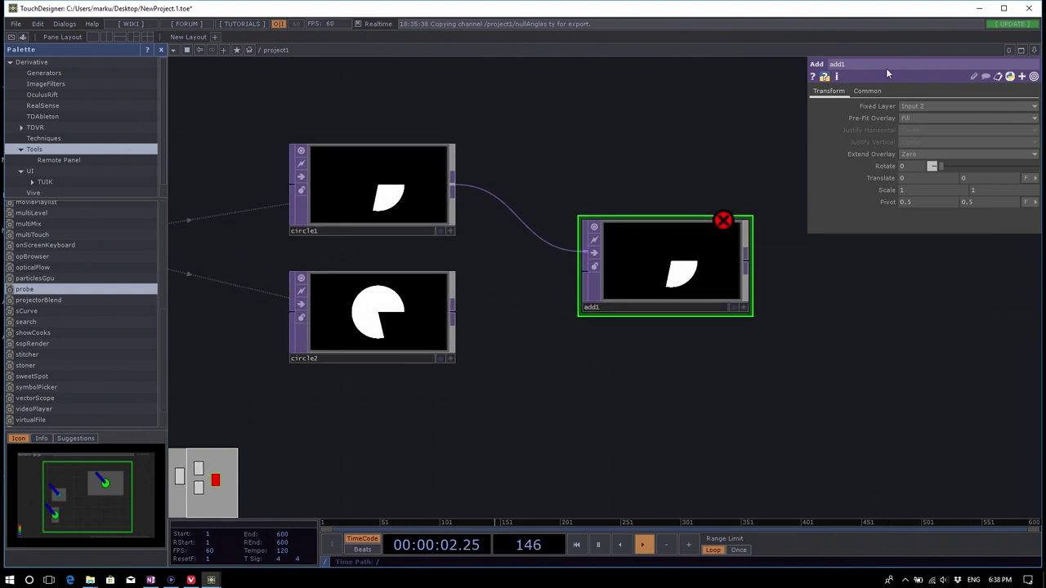
left_click(835, 83)
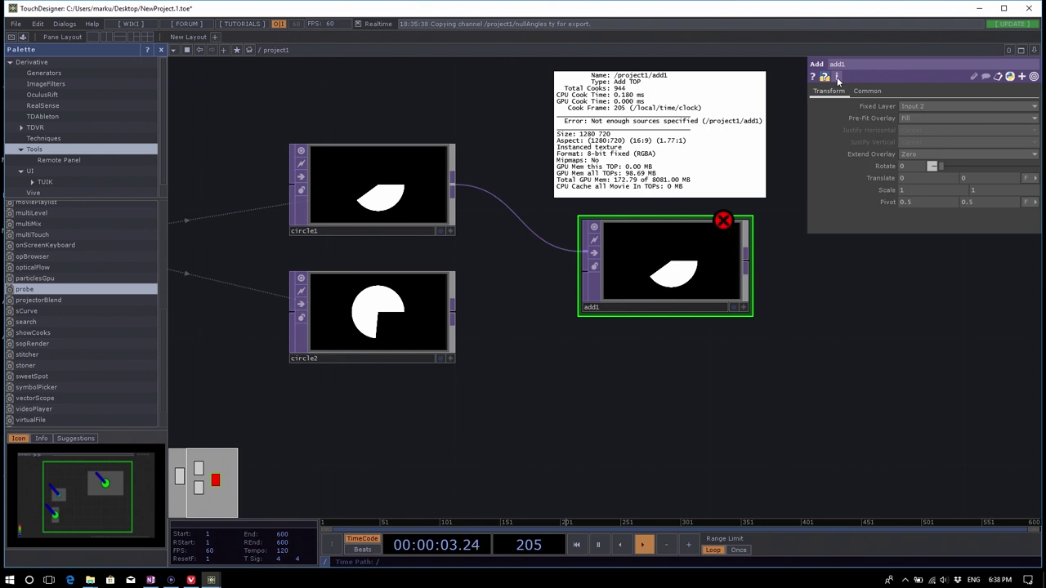
middle_click(699, 260)
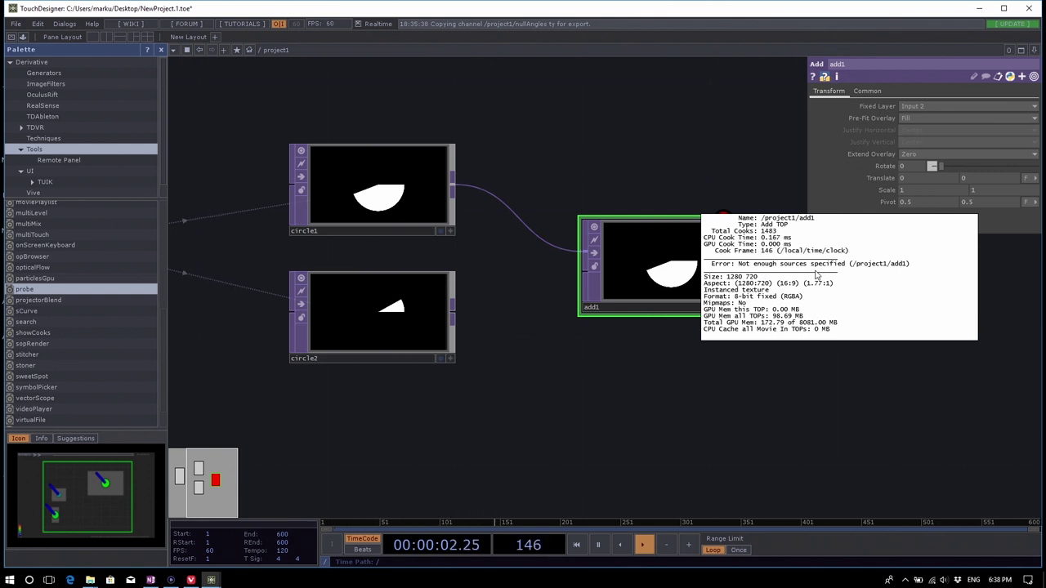
middle_click_drag(815, 276, 482, 348)
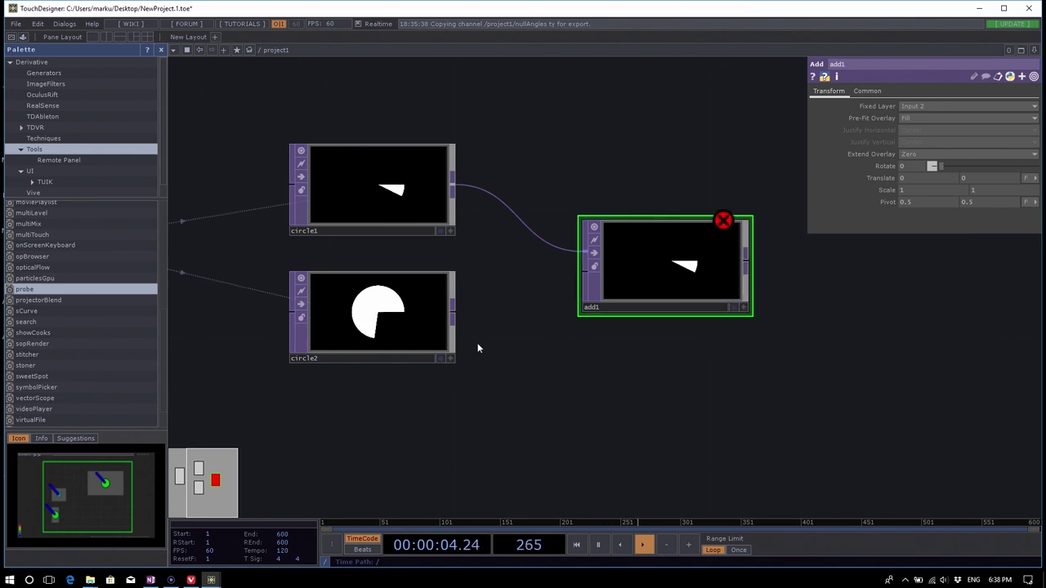
left_click_drag(452, 314, 585, 271)
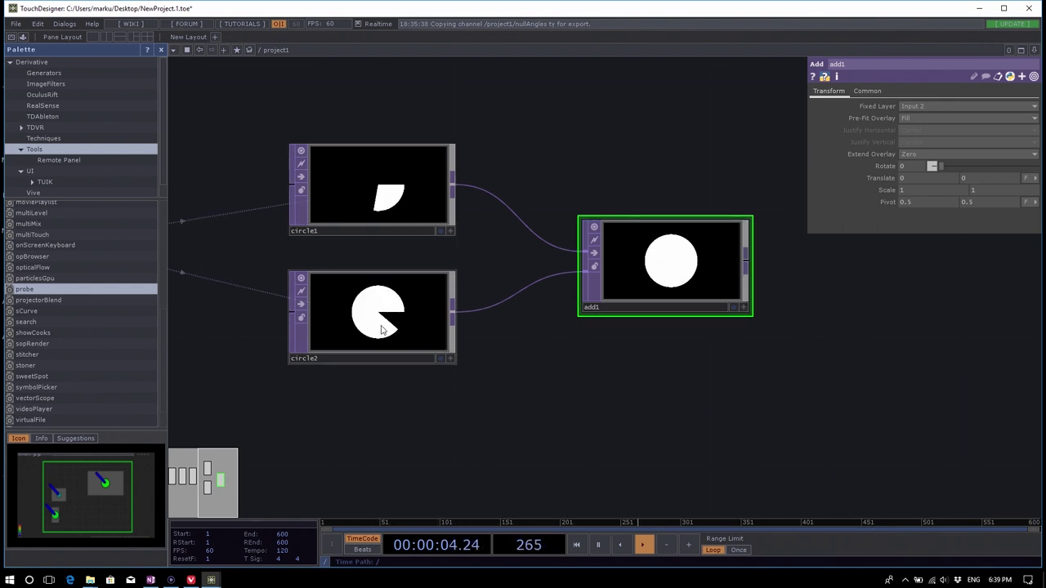
Set both of circle2's Radius values to 100, leaving the radius units unchanged.
left_click(399, 304)
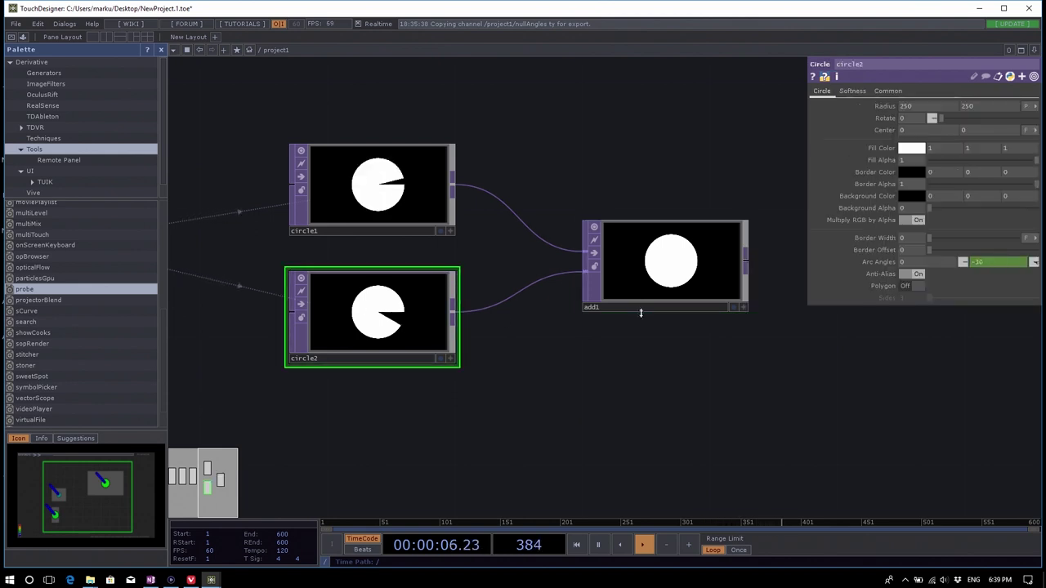
left_click(923, 113)
type("100")
key("Tab")
type("100")
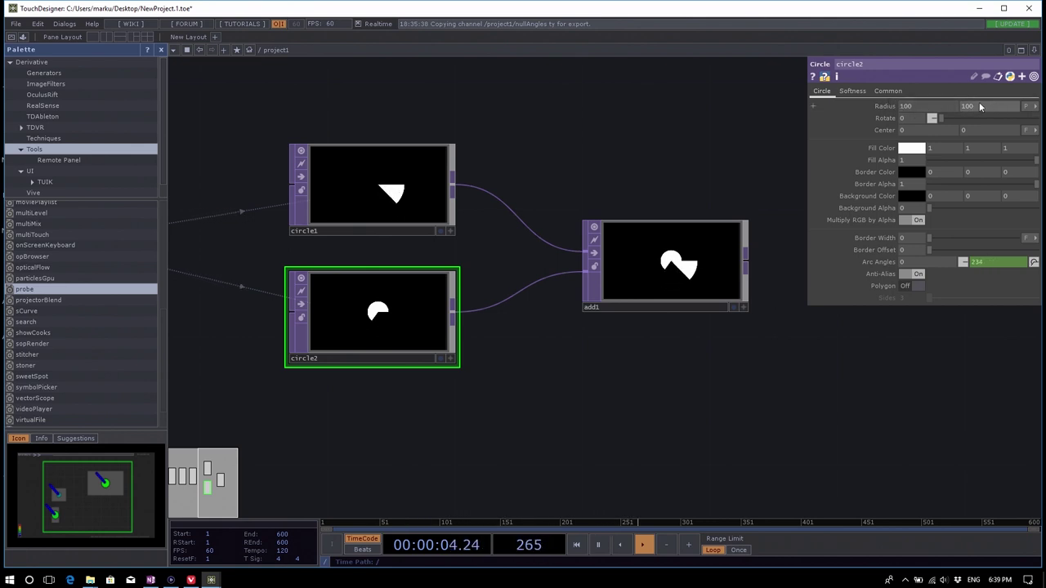
left_click(1026, 107)
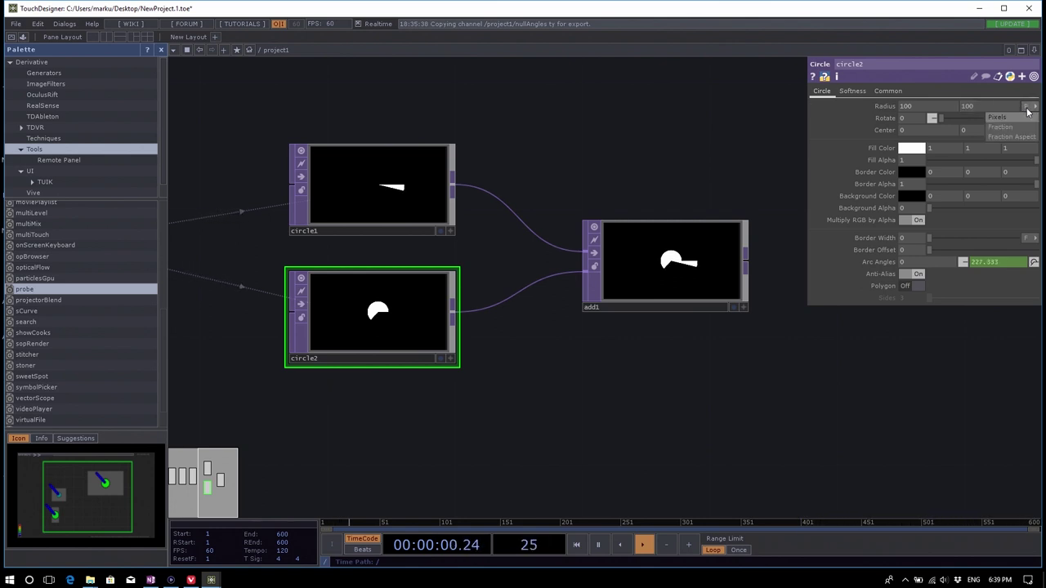
left_click(736, 136)
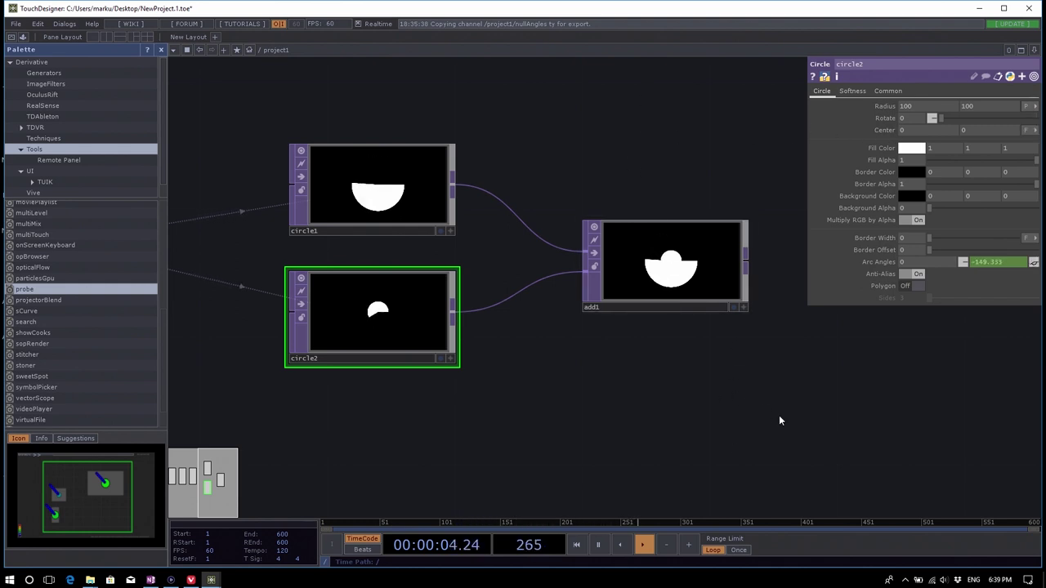
key("h")
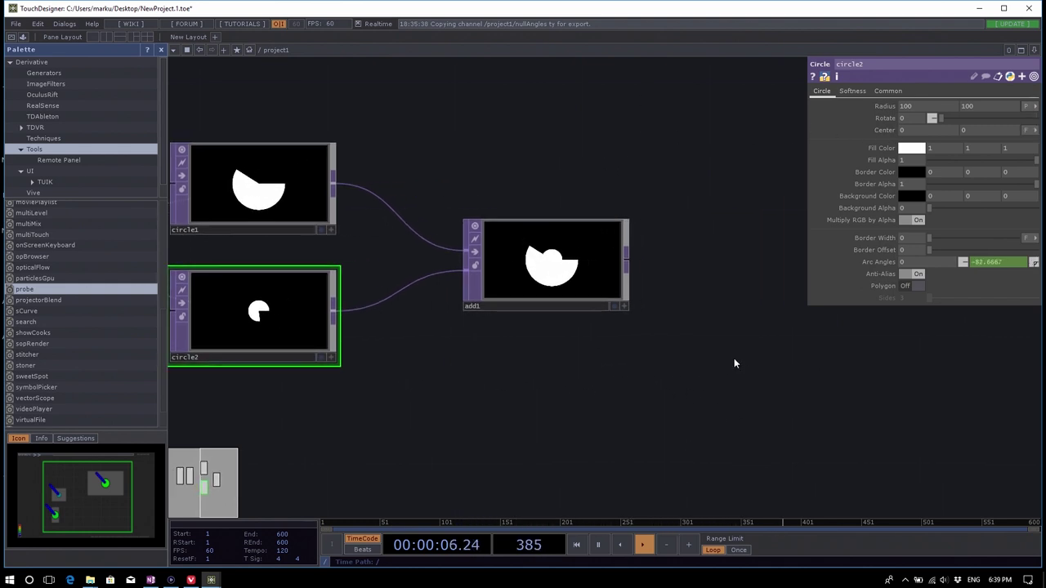
key("h")
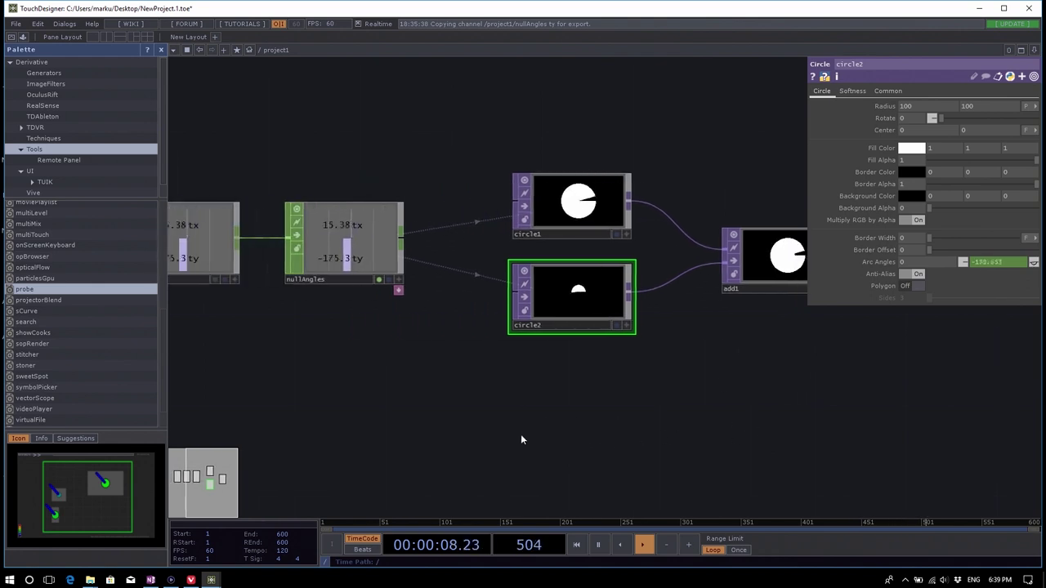
mouse_move(211, 581)
left_click(273, 507)
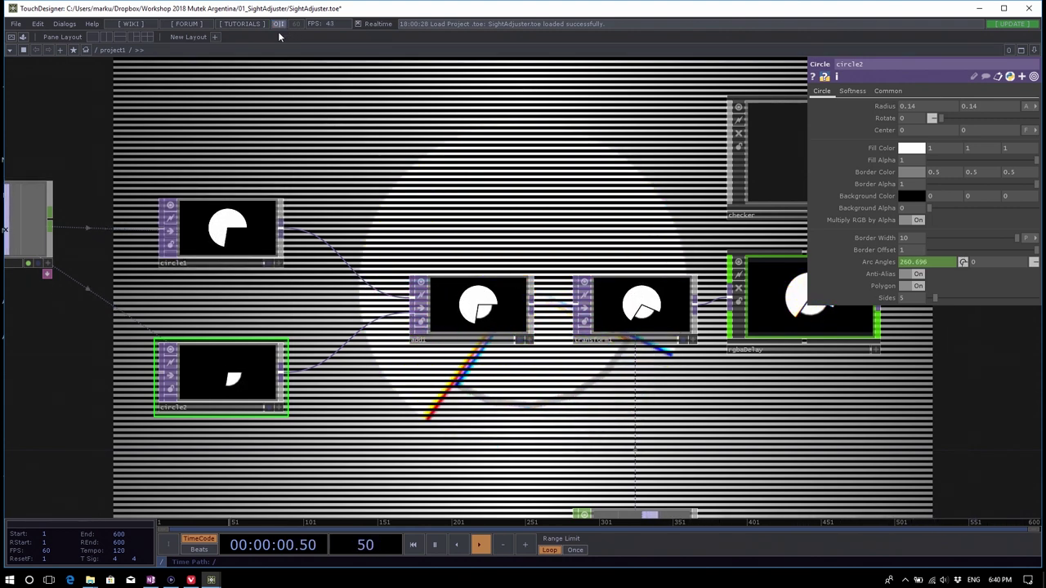
mouse_move(211, 580)
left_click(269, 536)
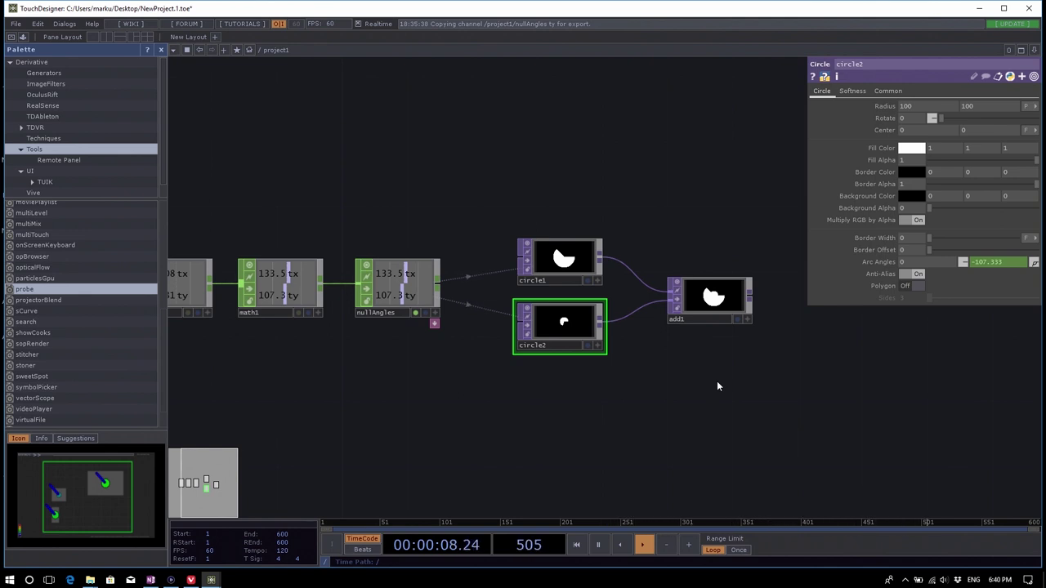
Delete the nullAngles node from the mousein1 and math1 chain.
left_click_drag(522, 413, 714, 444)
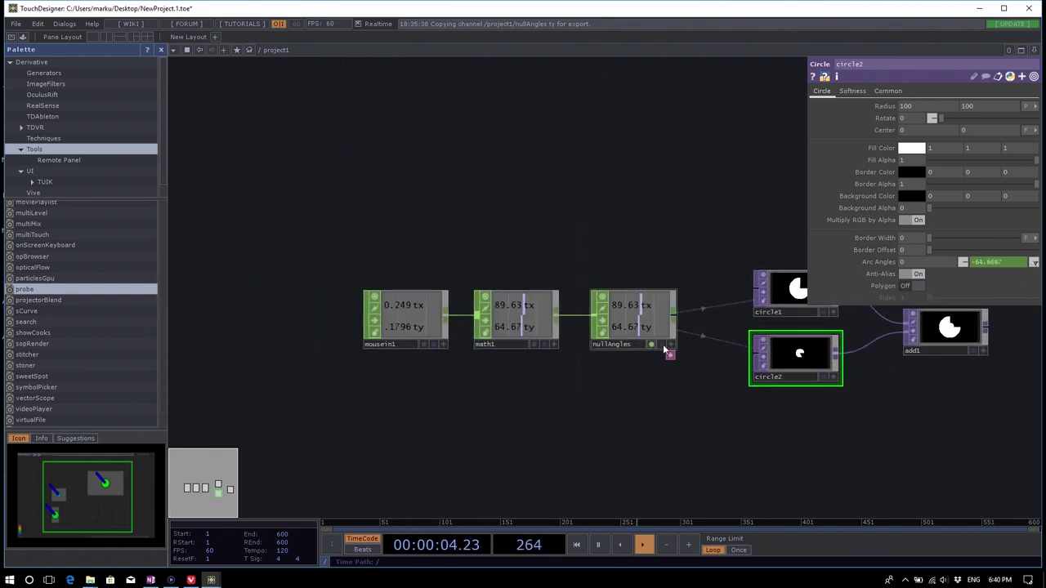
left_click_drag(617, 406, 652, 399)
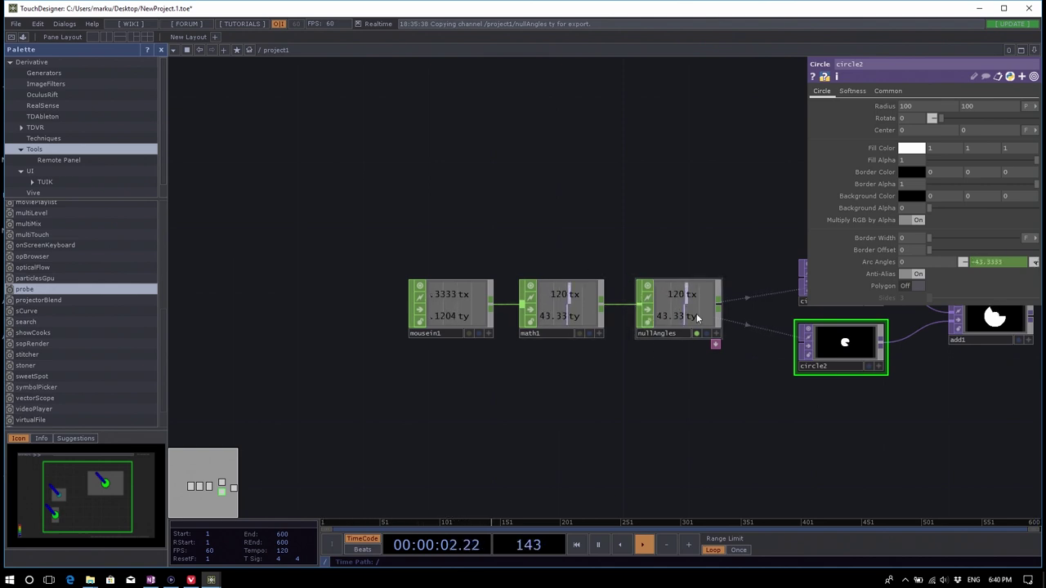
left_click_drag(669, 297, 678, 299)
left_click(688, 315)
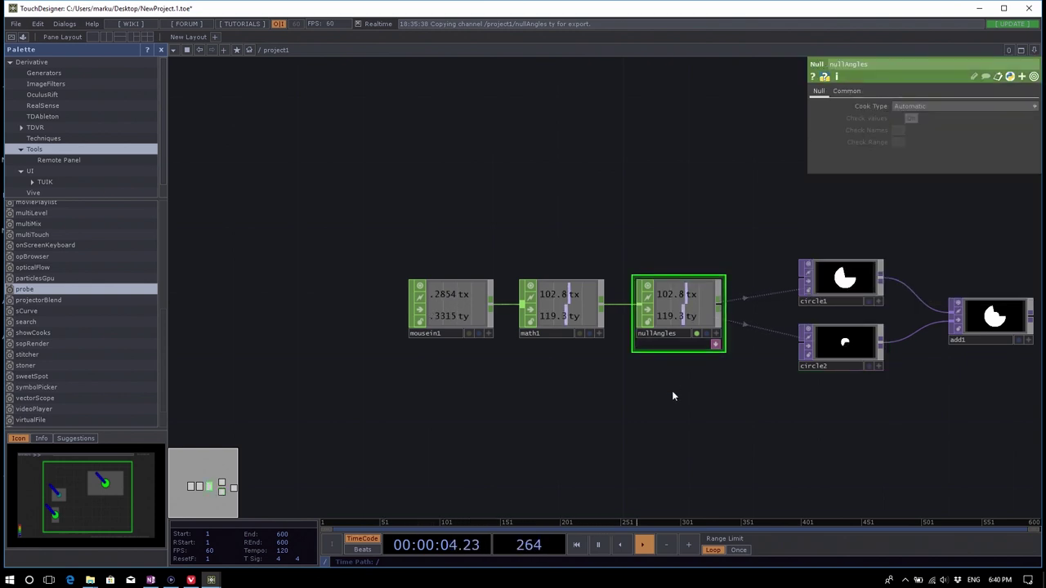
key("Delete")
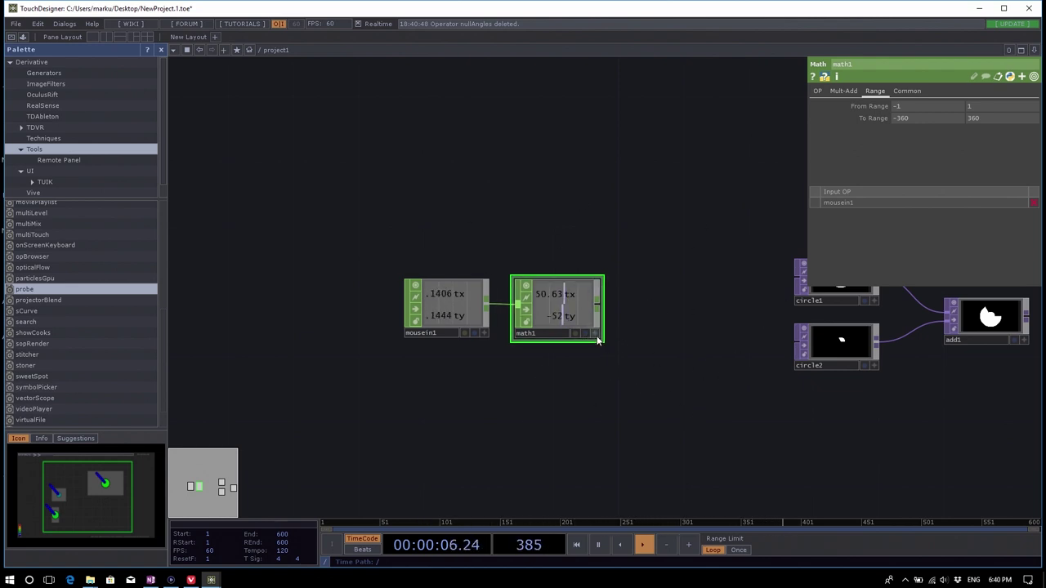
Export math1's tx to circle1's Arc Angles and its ty to circle2's Arc Angles.
left_click_drag(597, 340, 913, 262)
left_click(893, 243)
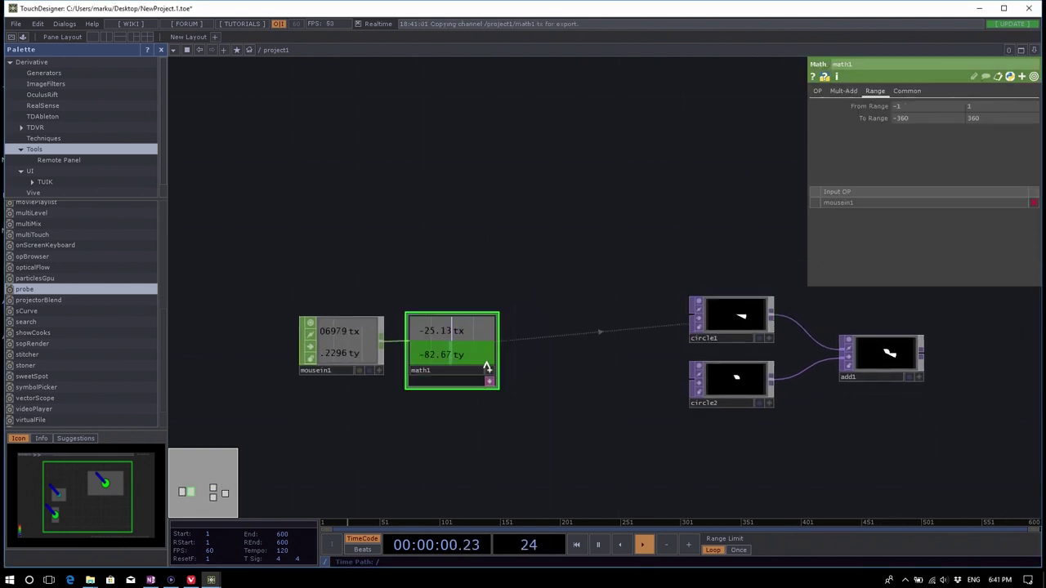
left_click_drag(486, 360, 912, 261)
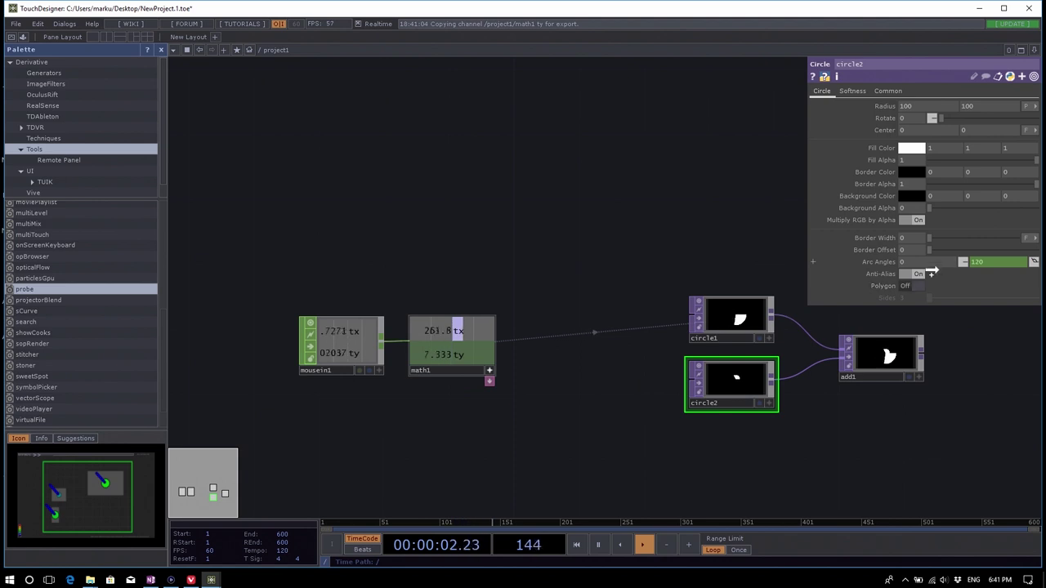
left_click(919, 260)
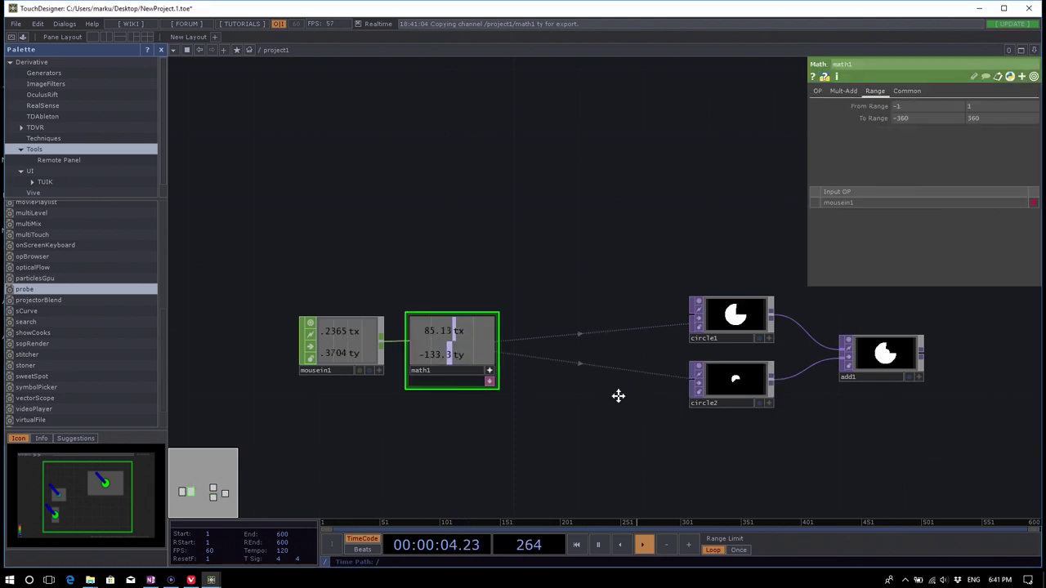
left_click_drag(559, 328, 507, 314)
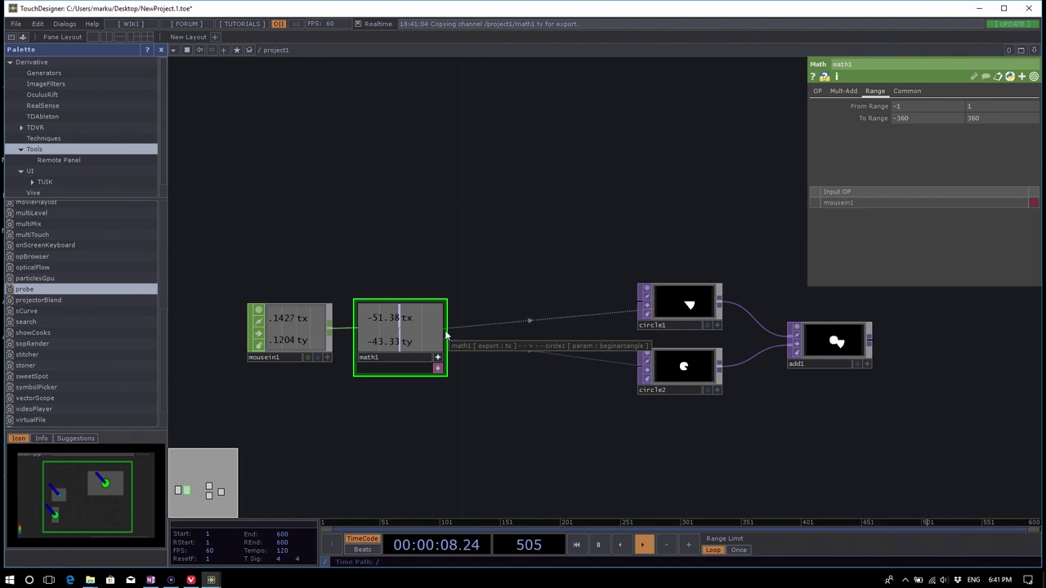
Add a Filter CHOP, filter1, after math1.
key("Tab")
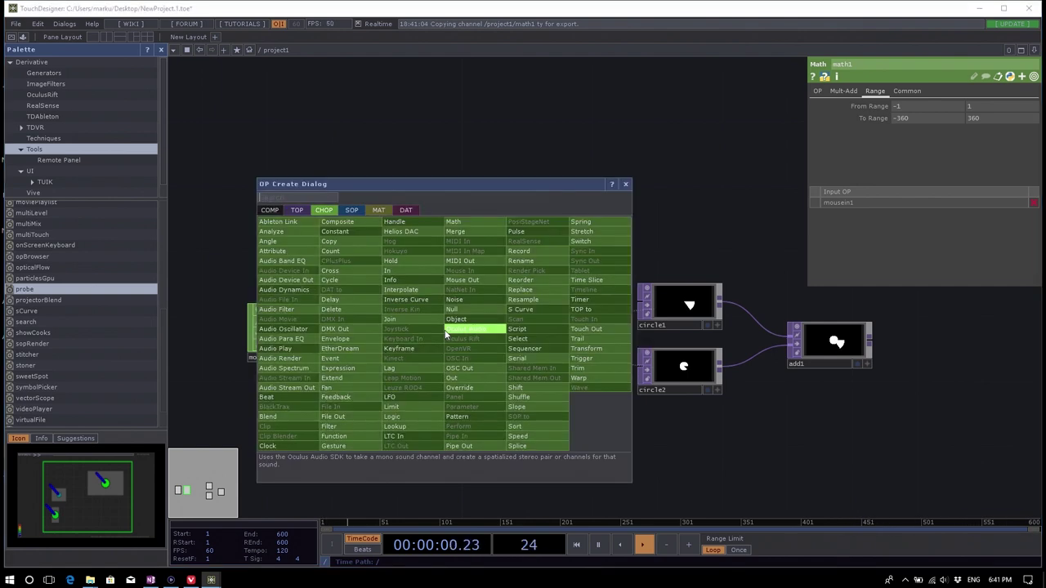
type("filter")
left_click(343, 423)
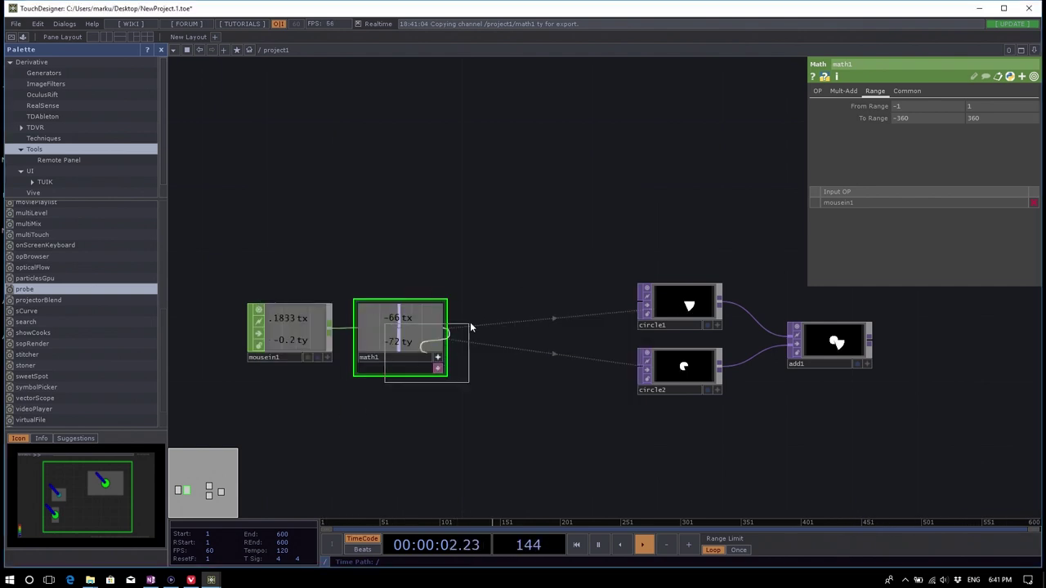
left_click(572, 249)
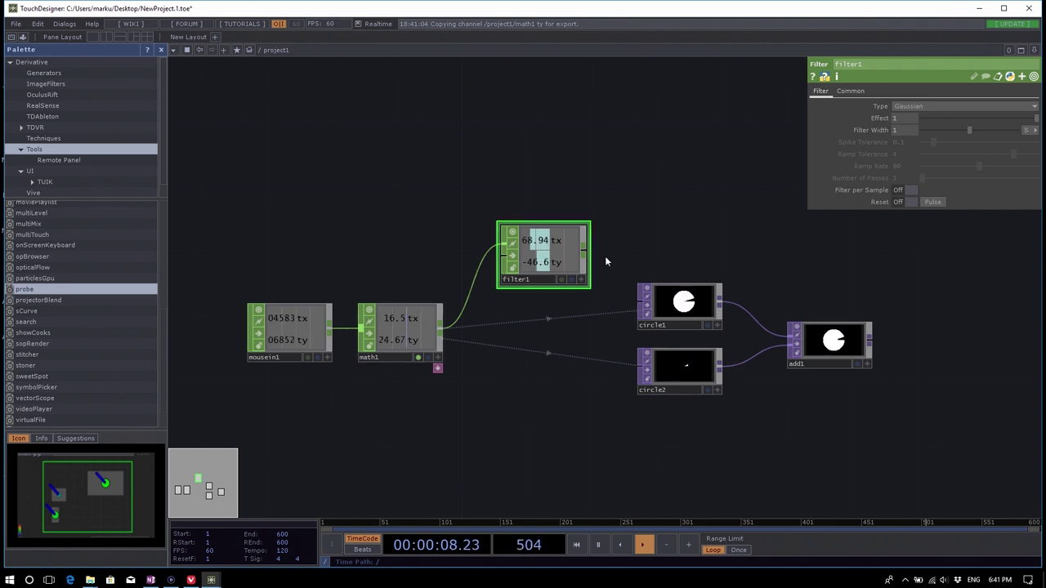
Remove the channel exports driving circle1's and circle2's Arc Angles.
left_click(697, 306)
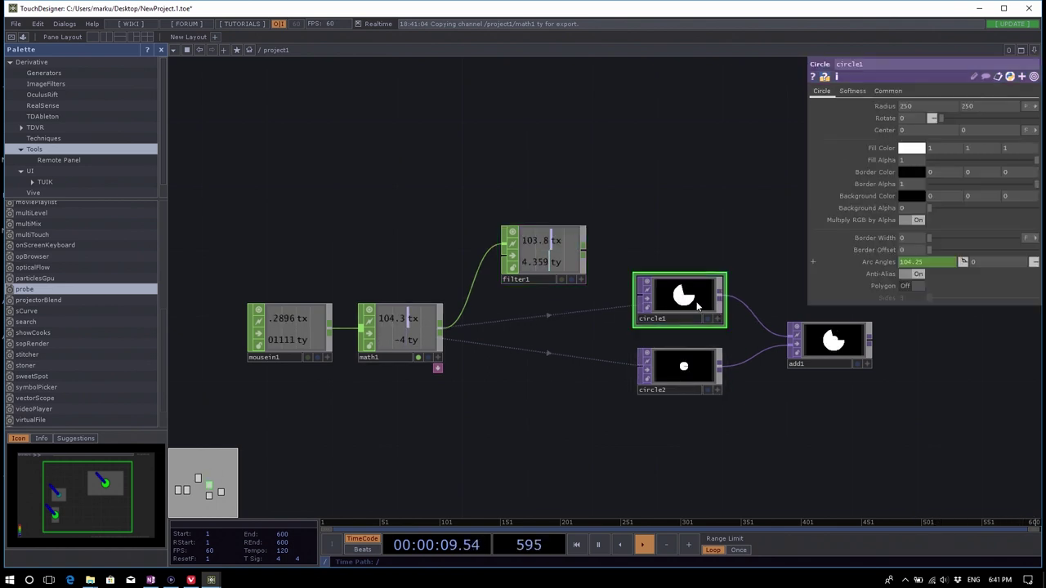
right_click(917, 264)
left_click(882, 258)
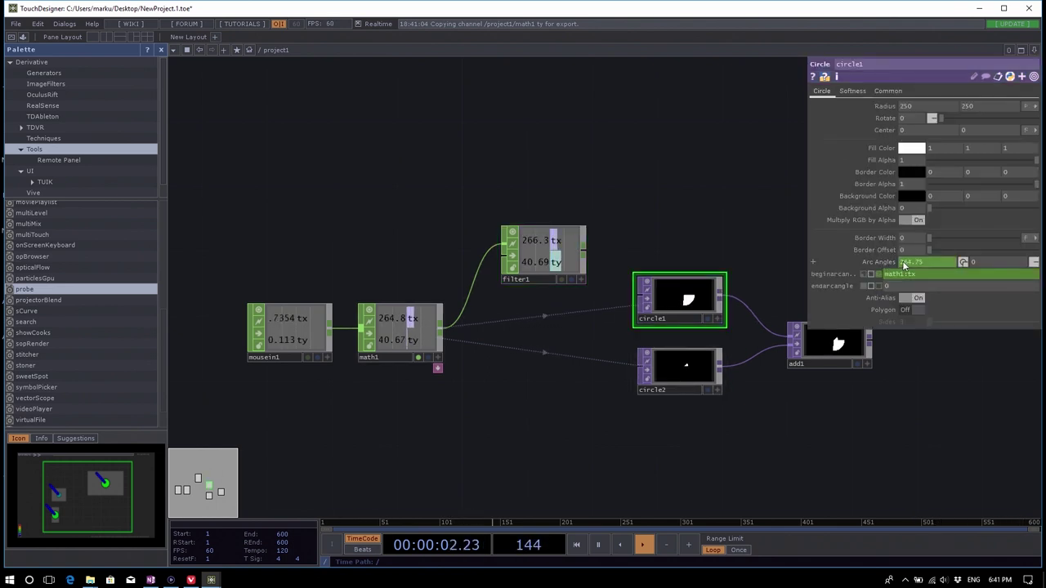
right_click(917, 263)
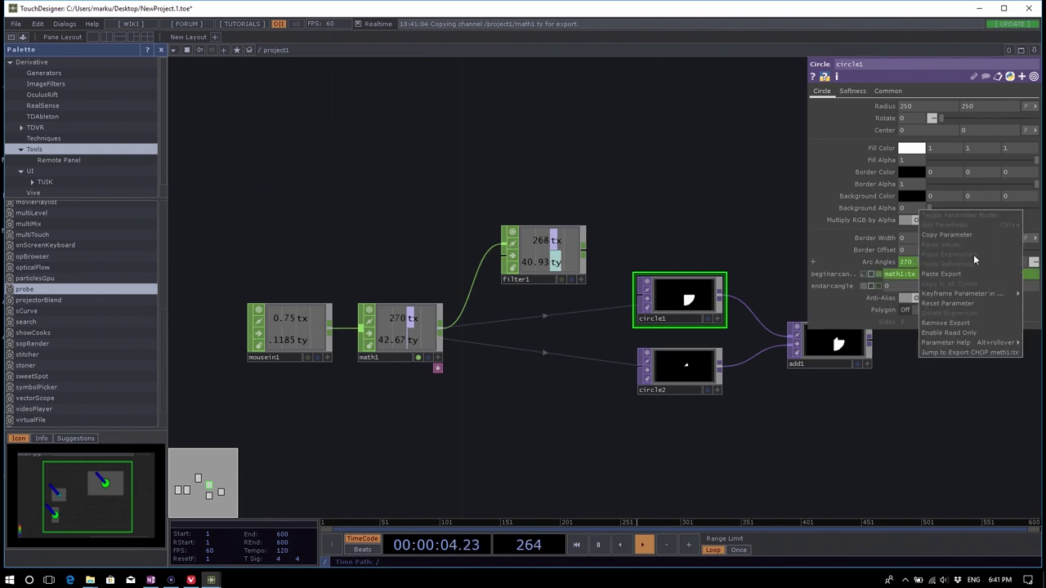
left_click(975, 323)
left_click(671, 363)
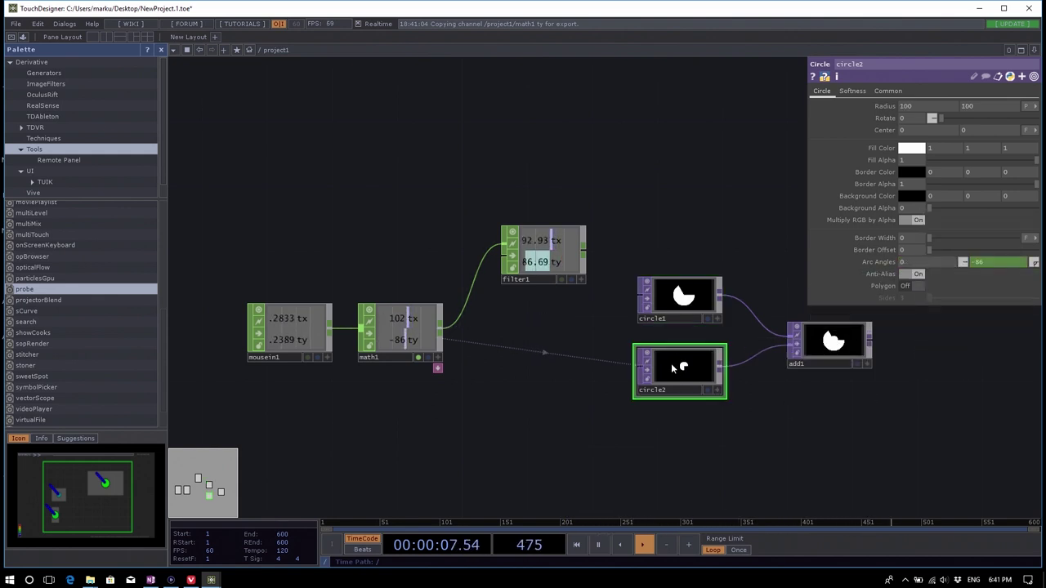
right_click(980, 260)
left_click(953, 326)
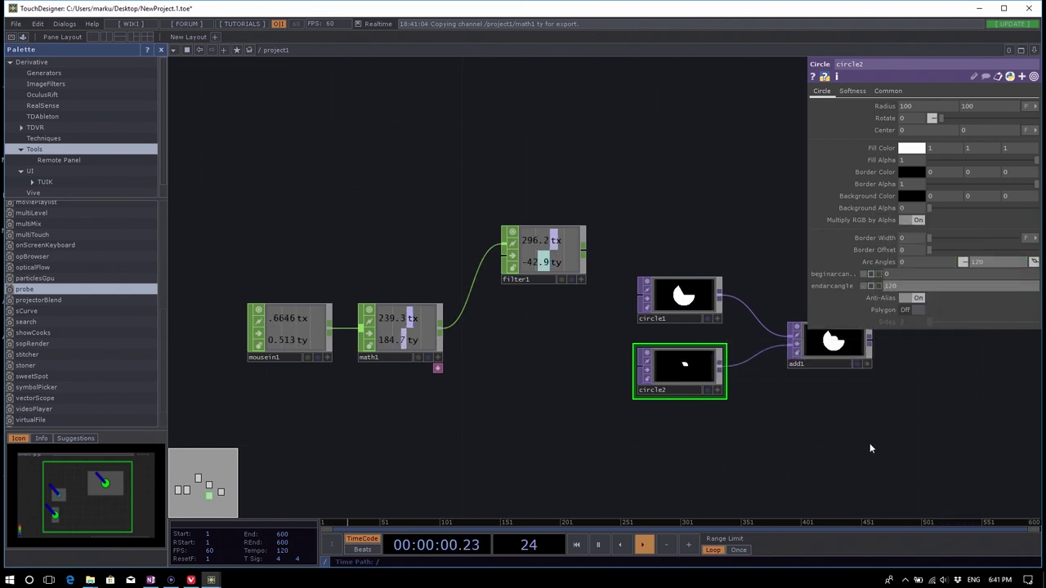
Delete filter1 and add a Null CHOP, null1, wired after math1.
left_click_drag(562, 254, 503, 221)
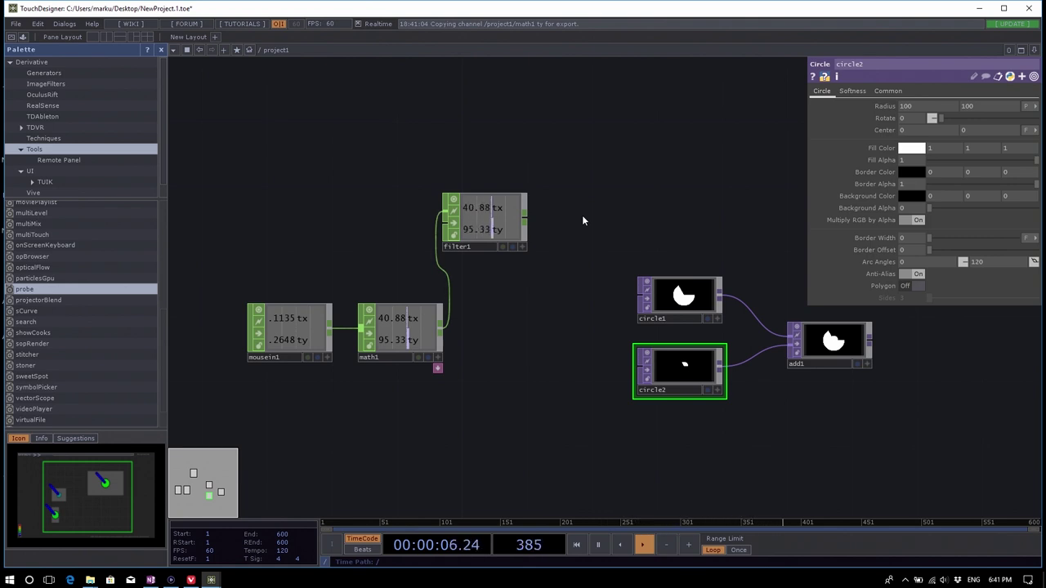
left_click(482, 216)
key("Delete")
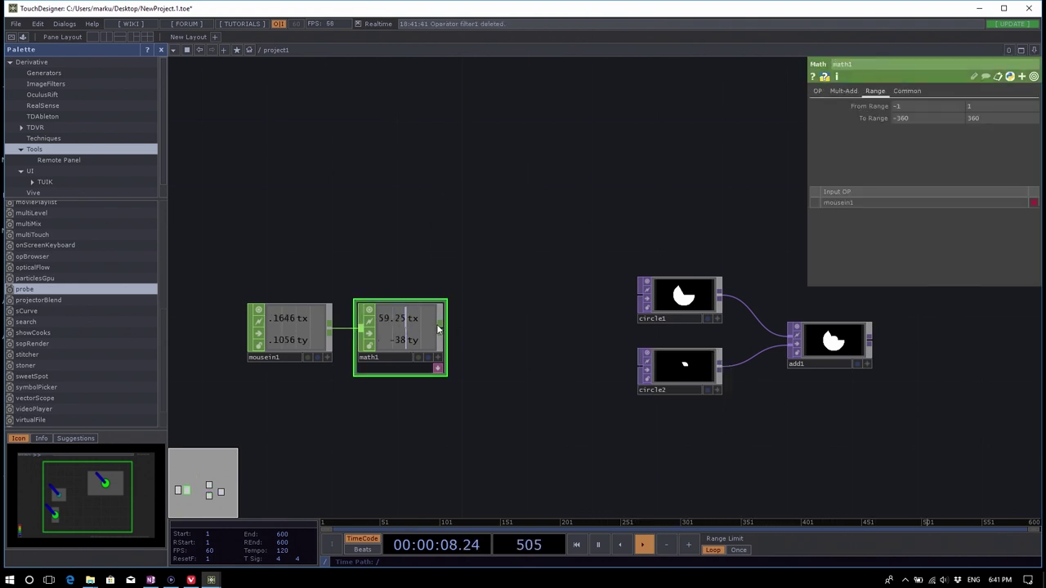
right_click(442, 331)
left_click(463, 326)
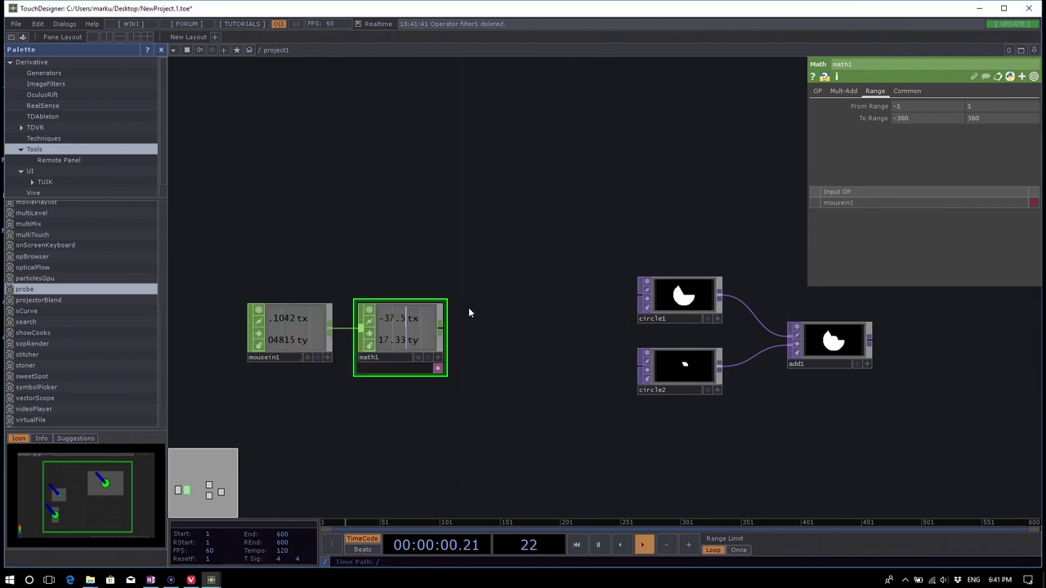
left_click(520, 335)
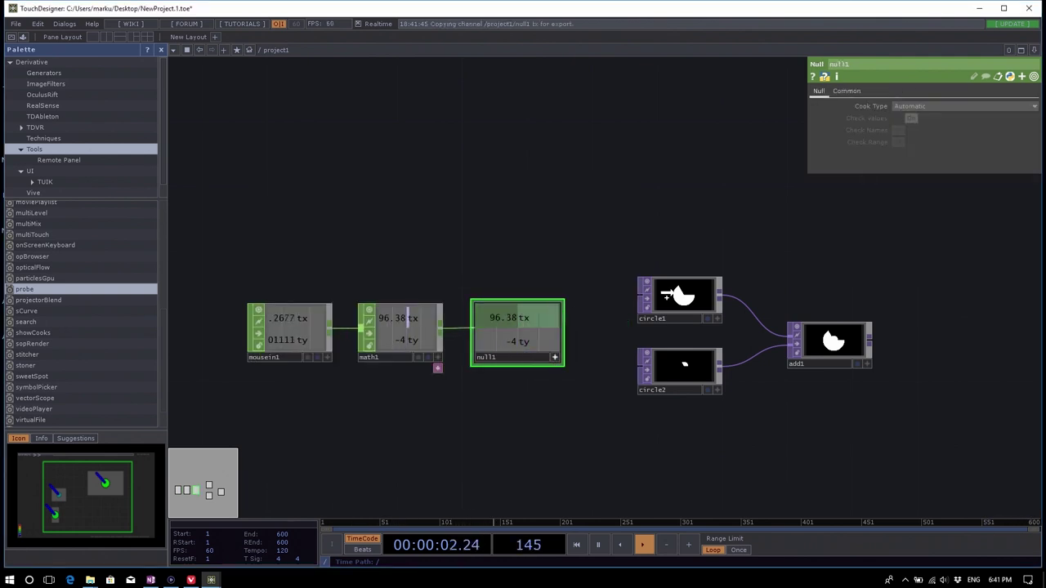
Export null1's tx to circle1 and its ty to circle2, then rearrange the network.
left_click_drag(667, 293, 928, 232)
left_click(927, 238)
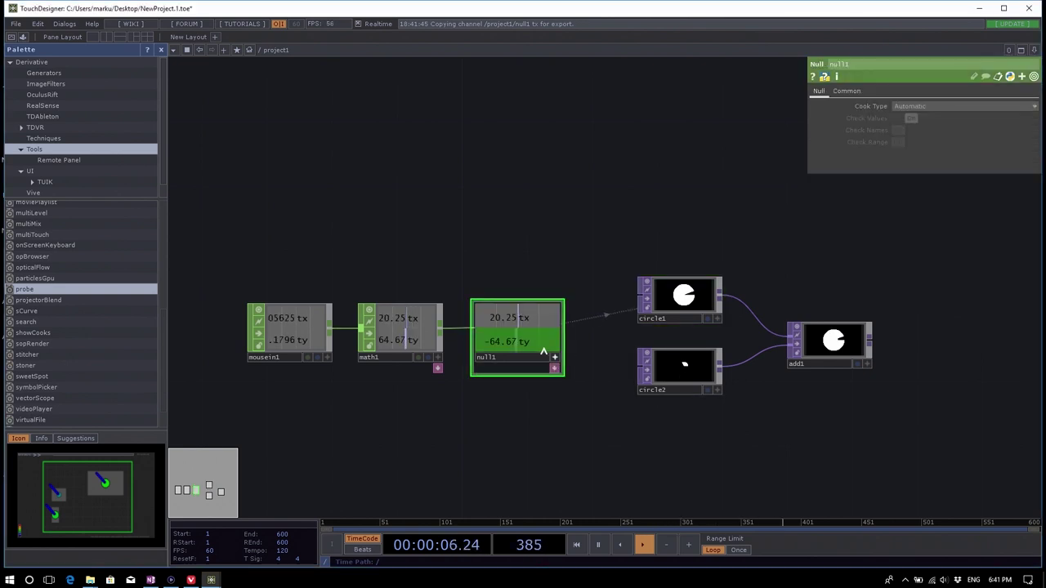
left_click_drag(704, 379, 985, 239)
left_click(985, 244)
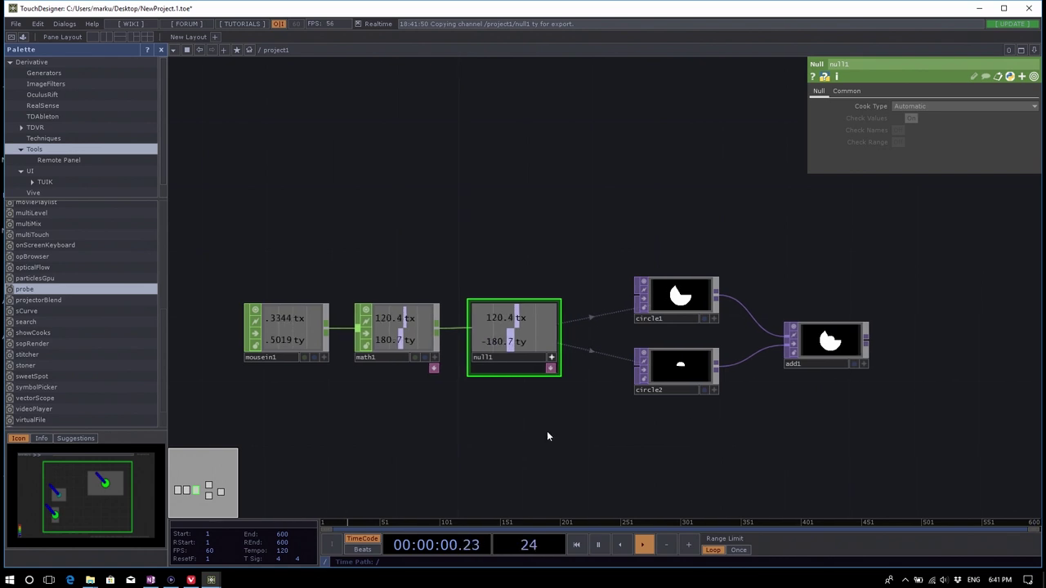
left_click_drag(364, 334, 224, 333)
left_click_drag(369, 355, 444, 352)
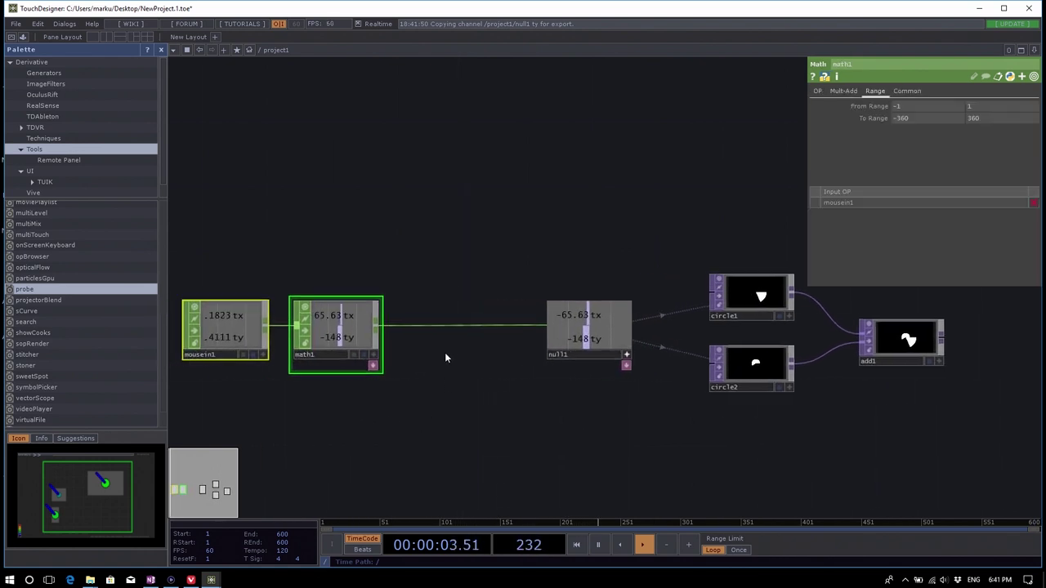
Insert a Lag CHOP, lag1, between math1 and null1.
right_click(379, 330)
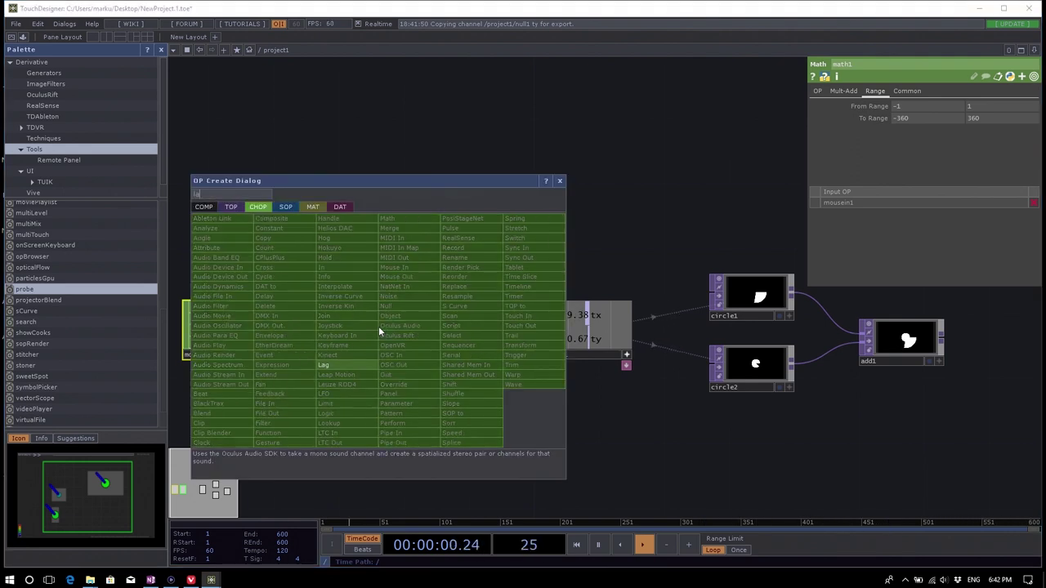
type("lag")
left_click(357, 364)
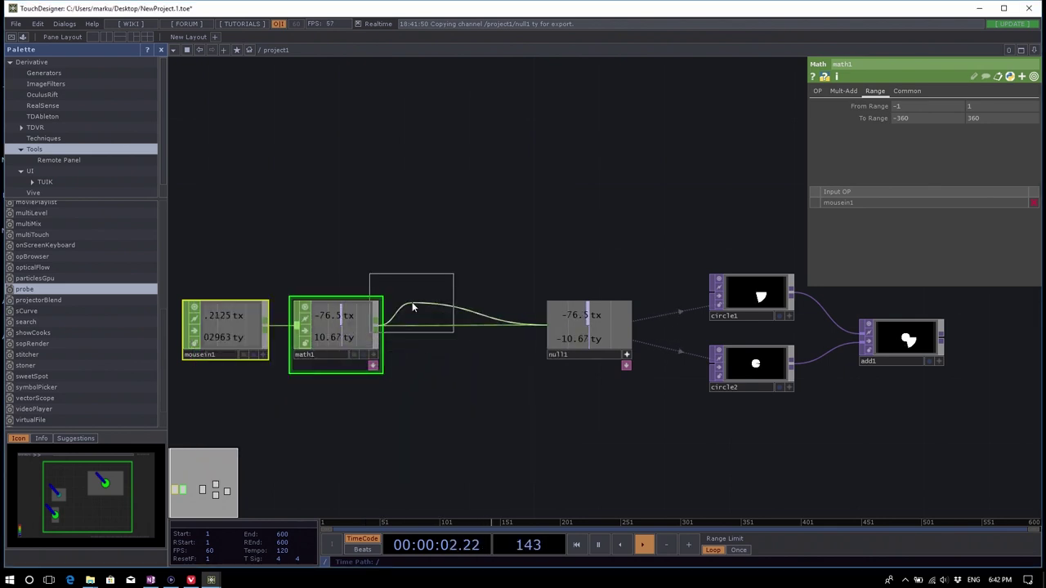
left_click(465, 323)
key("Tab")
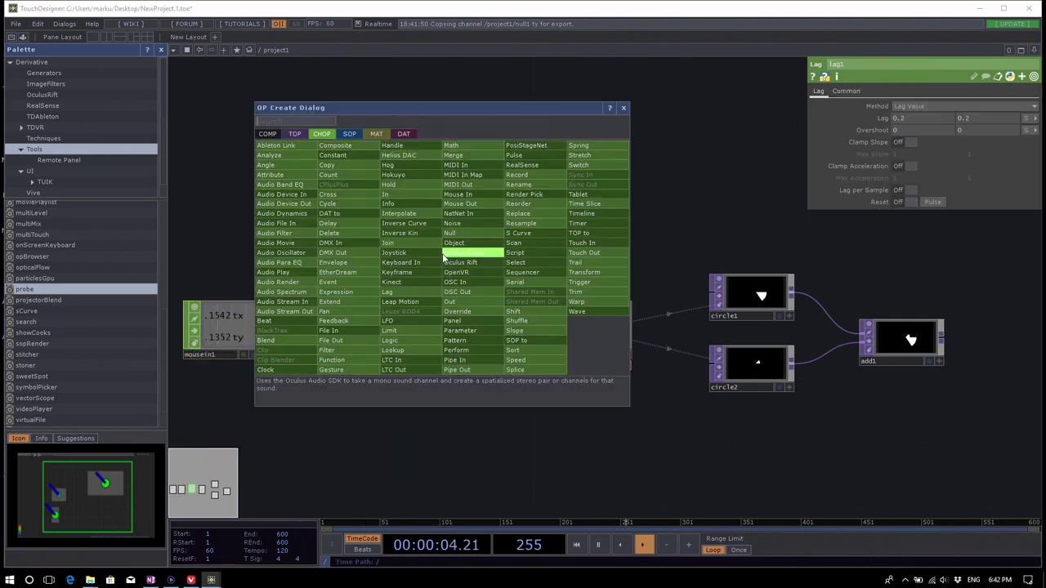
type("lag")
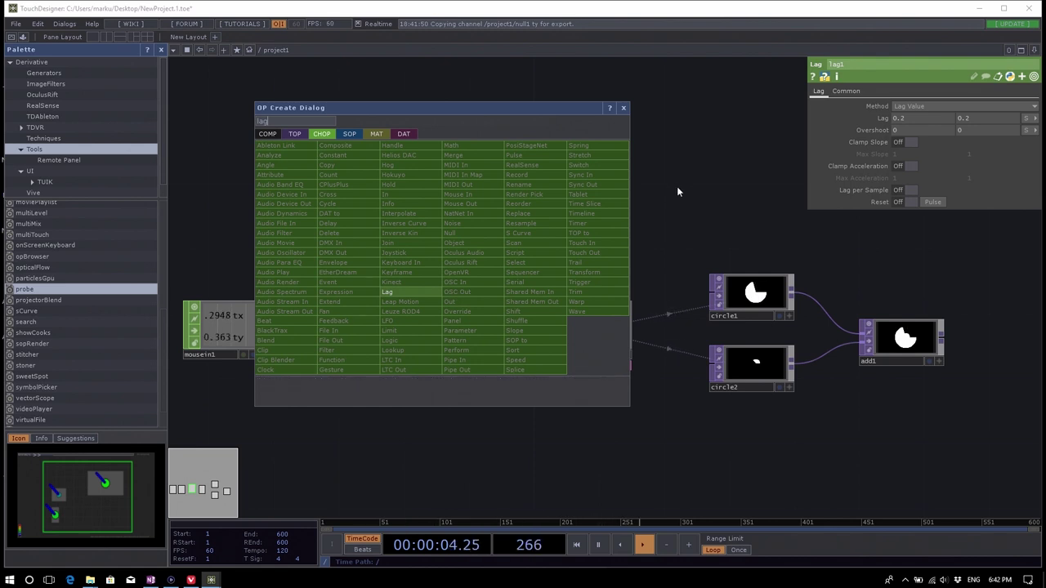
key("Escape")
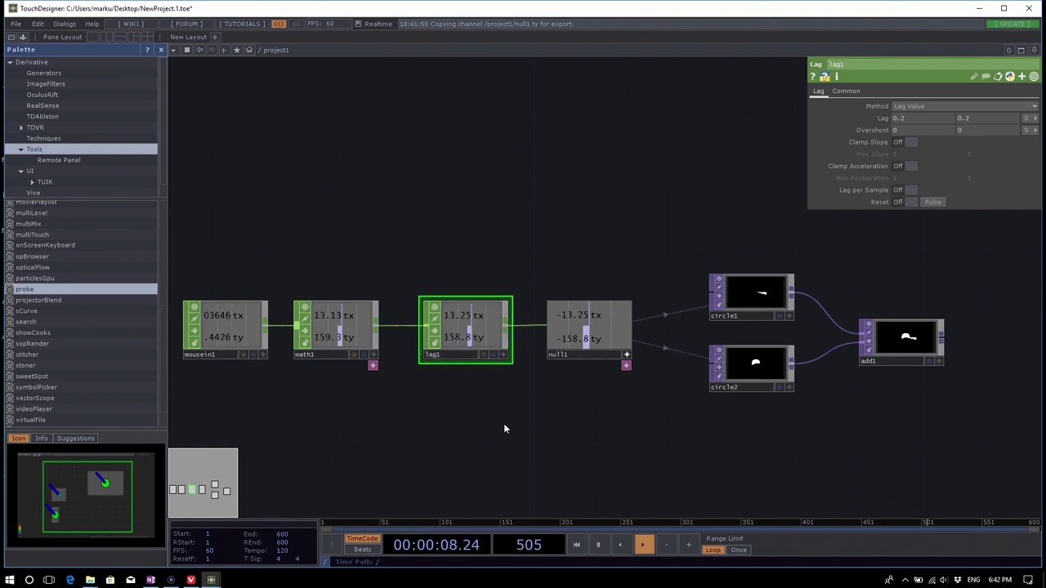
left_click_drag(504, 423, 508, 421)
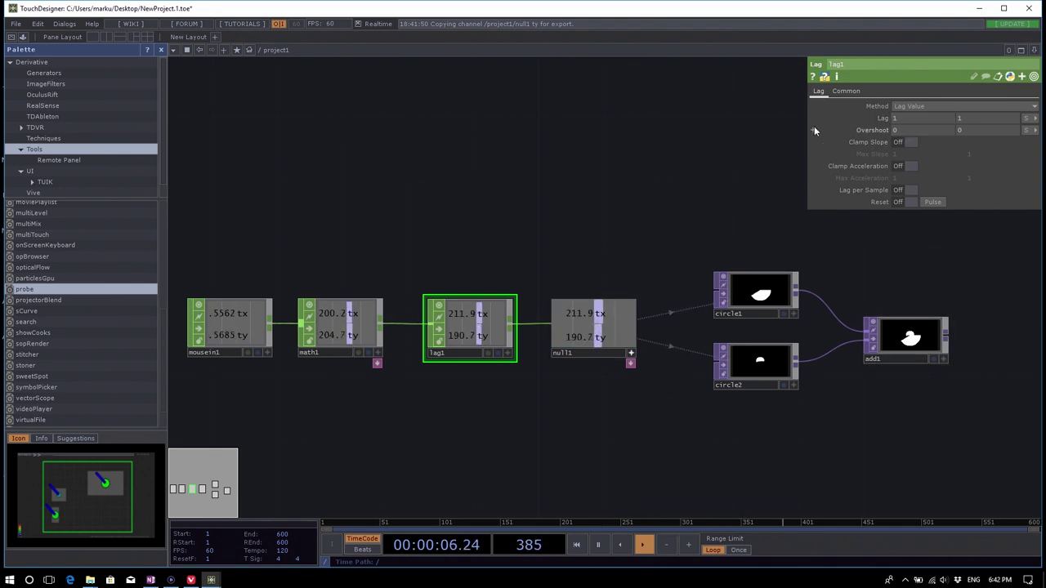
Widen lag1's parameter area and recentre the node chain in view.
left_click_drag(808, 125, 550, 126)
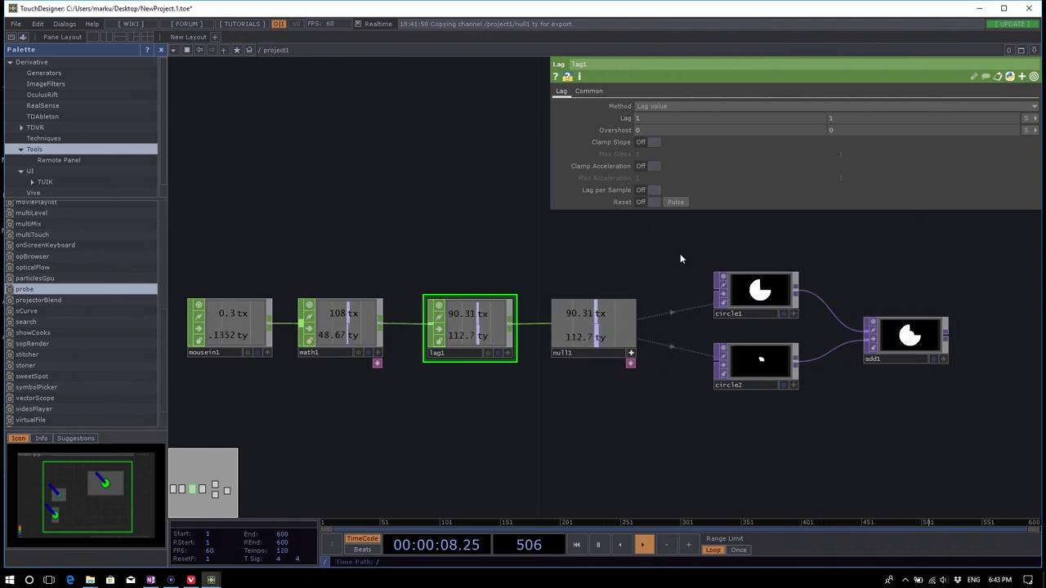
scroll(584, 311, "up", 3)
scroll(590, 317, "down", 5)
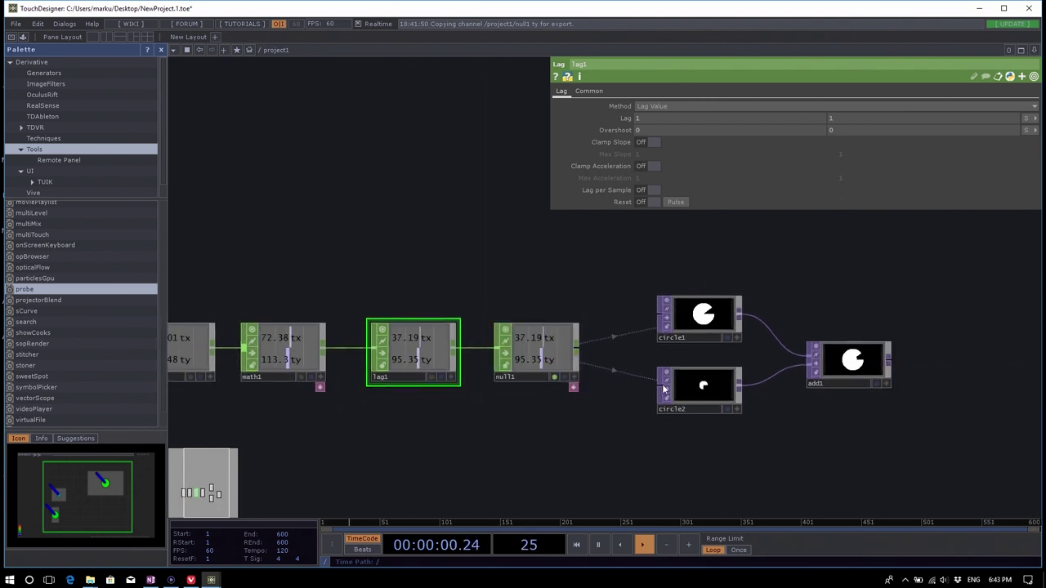
left_click_drag(570, 434, 652, 430)
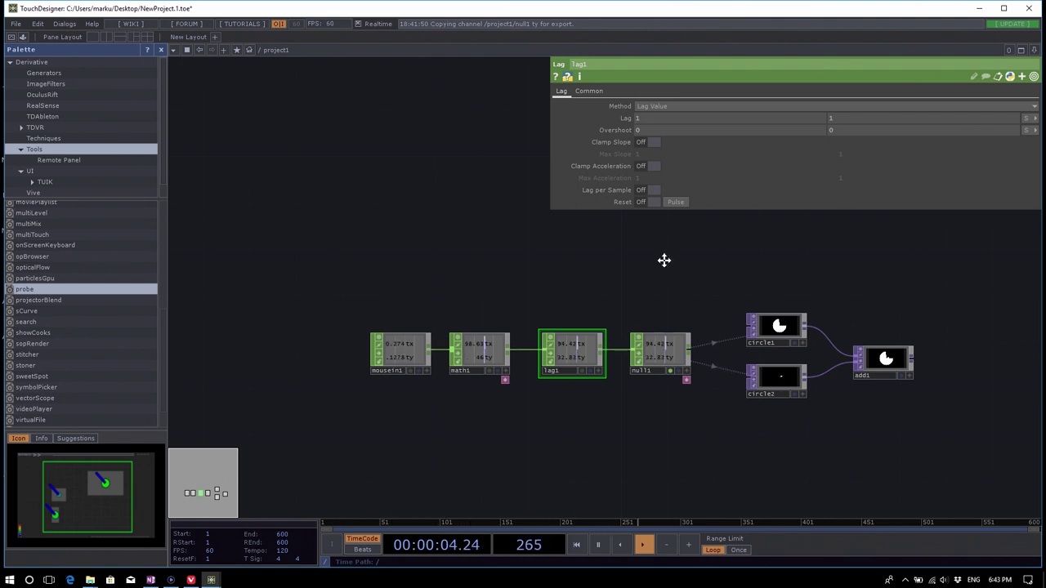
left_click_drag(665, 260, 627, 299)
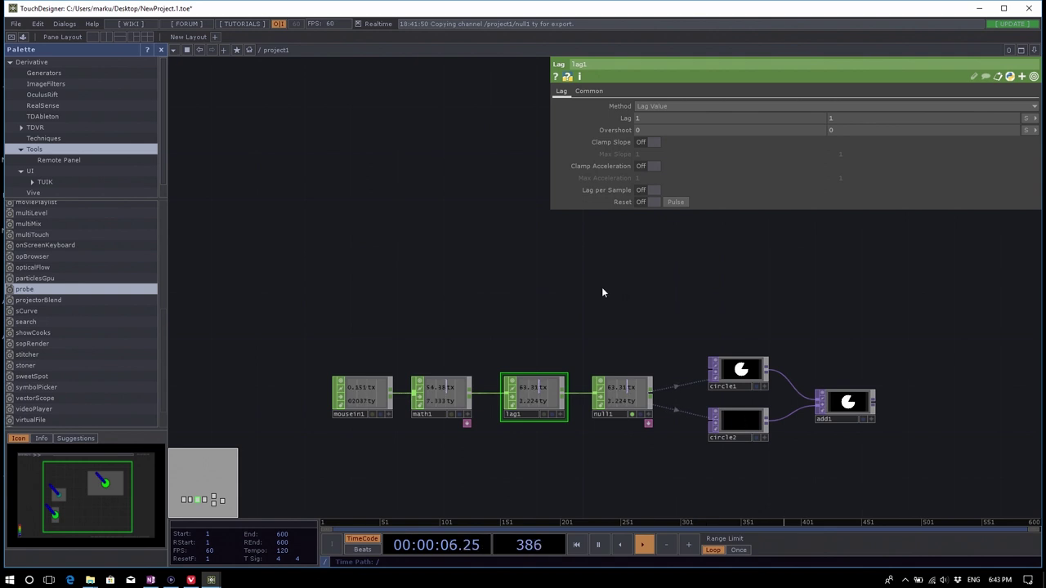
Add a Trail CHOP, trail1, above lag1 and feed math1's output into it.
key("Tab")
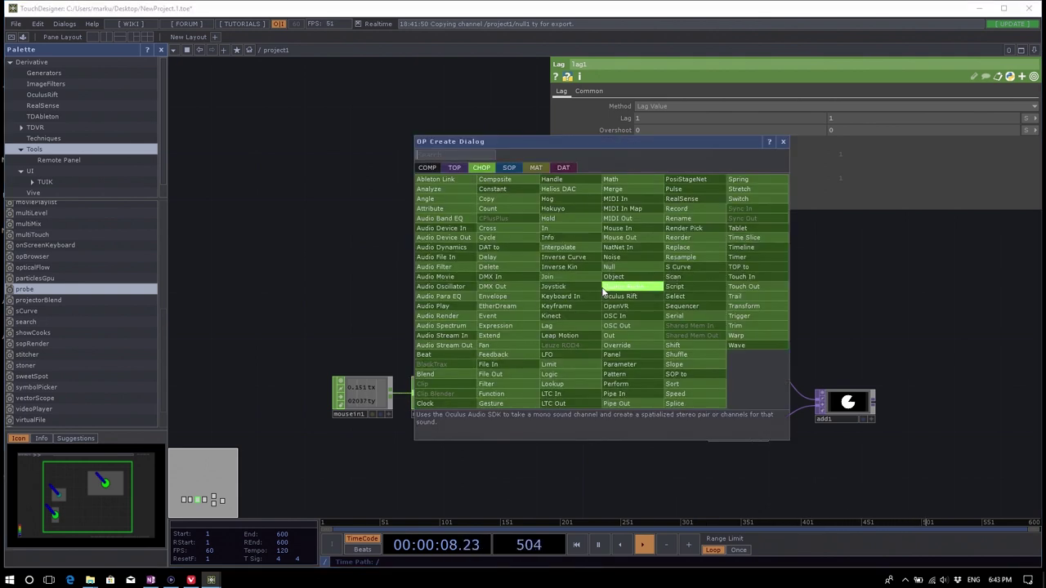
type("tr")
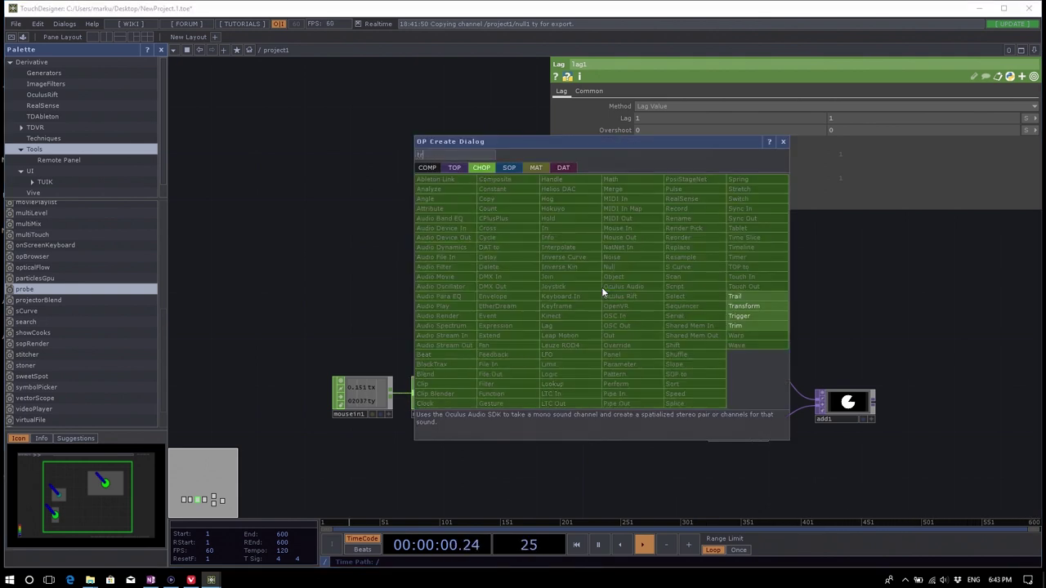
type("ai")
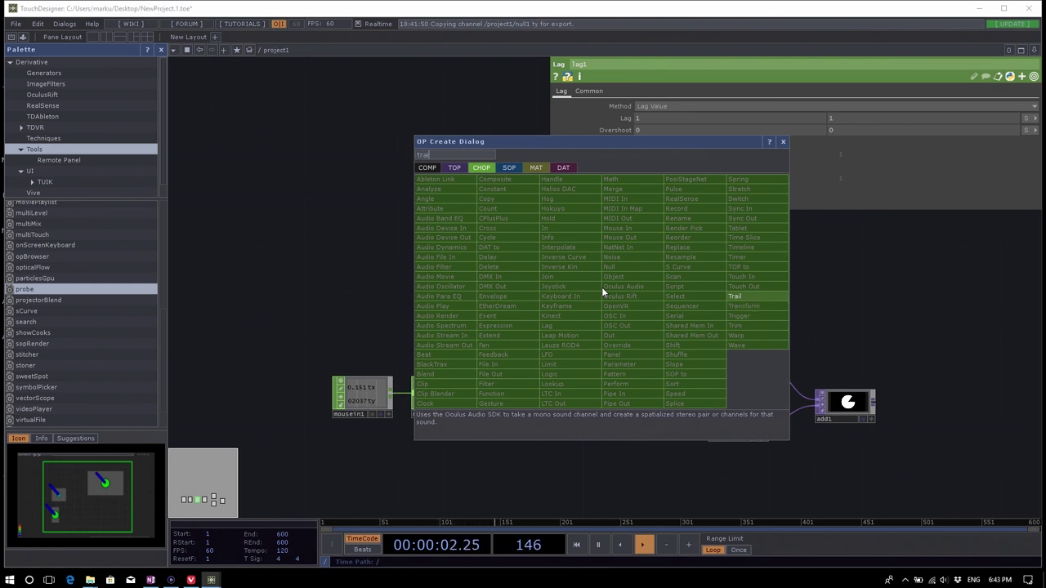
left_click(779, 298)
left_click(621, 333)
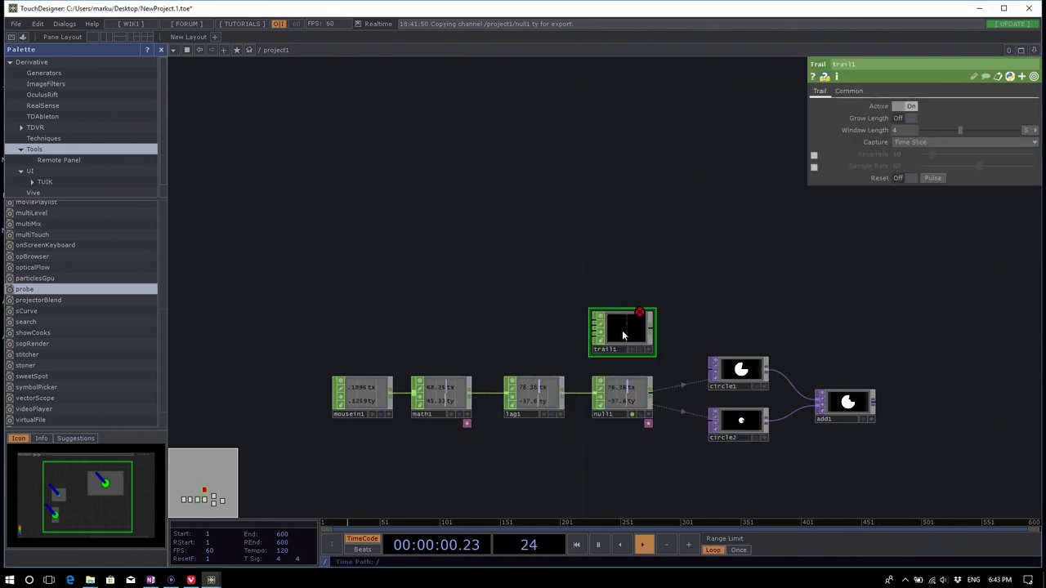
left_click_drag(623, 335, 535, 335)
middle_click_drag(583, 335, 633, 311)
left_click_drag(609, 312, 678, 306)
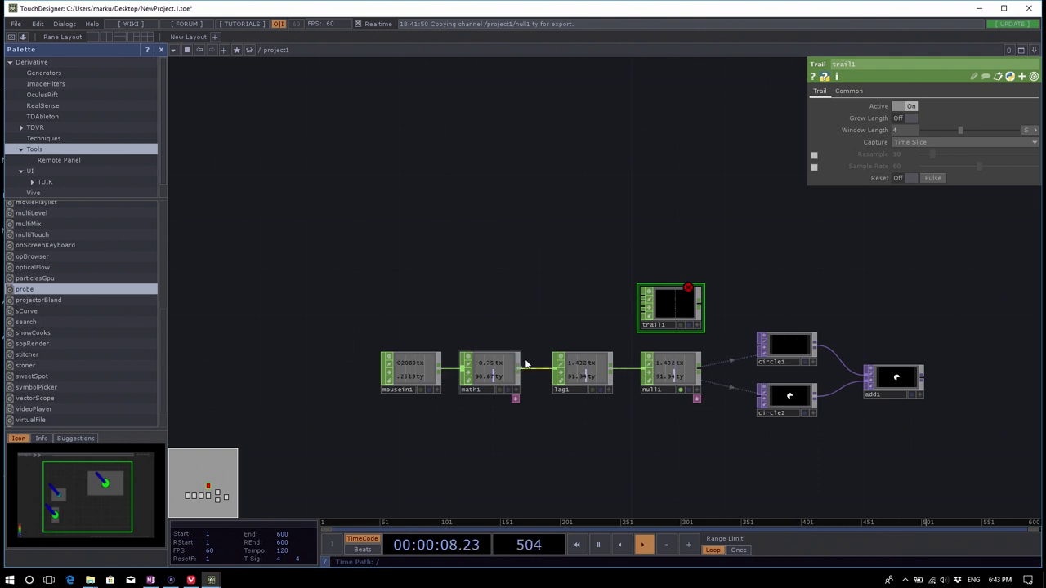
left_click_drag(526, 365, 644, 302)
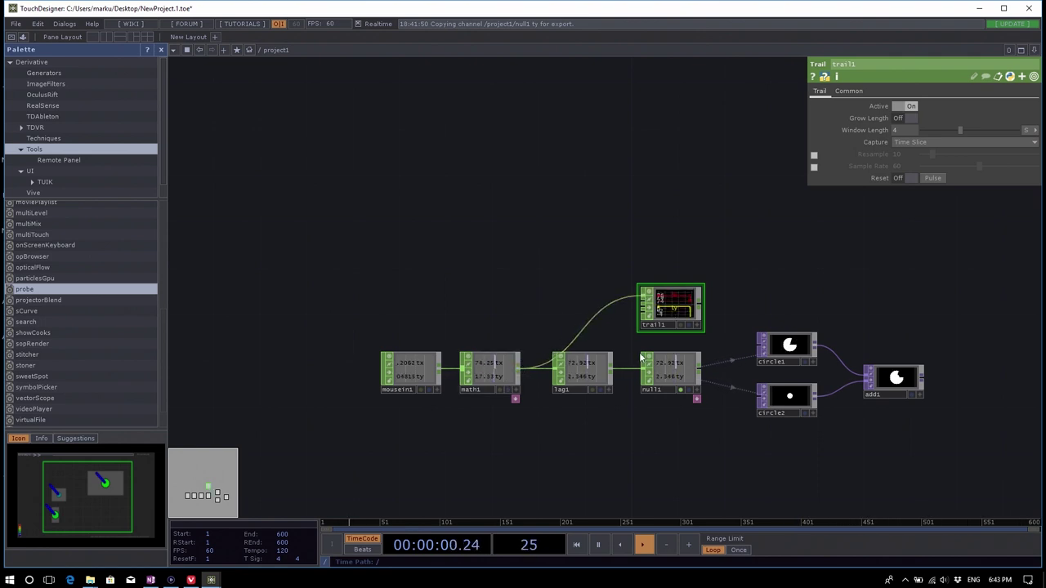
scroll(677, 332, "up", 3)
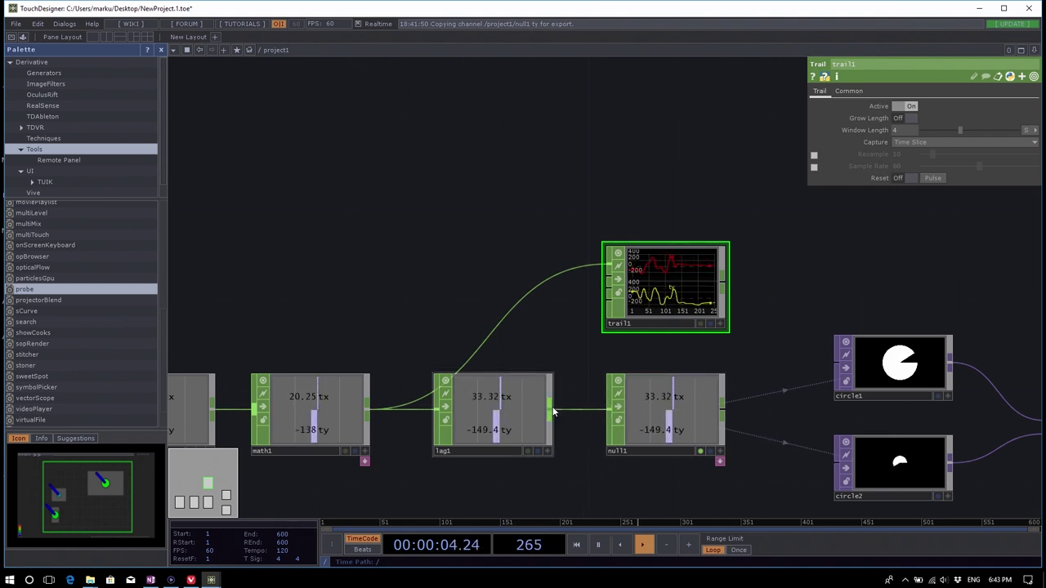
left_click_drag(552, 411, 590, 275)
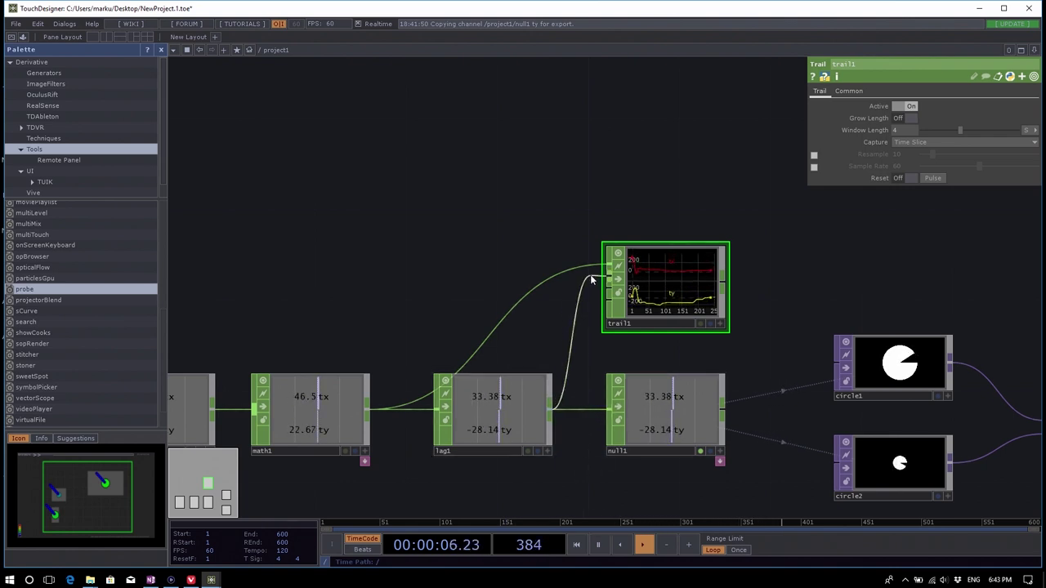
scroll(741, 331, "up", 5)
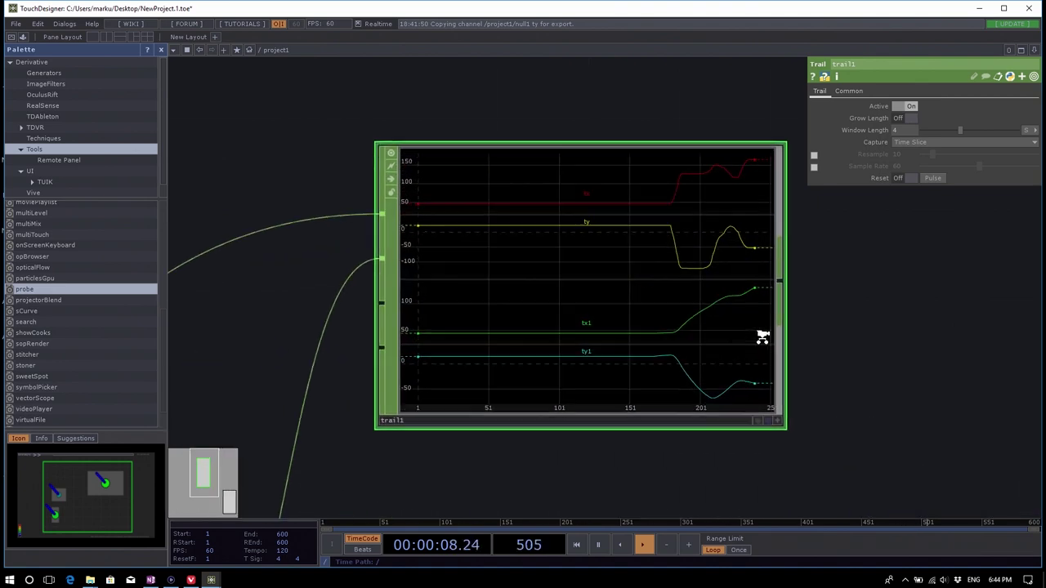
scroll(715, 316, "down", 3)
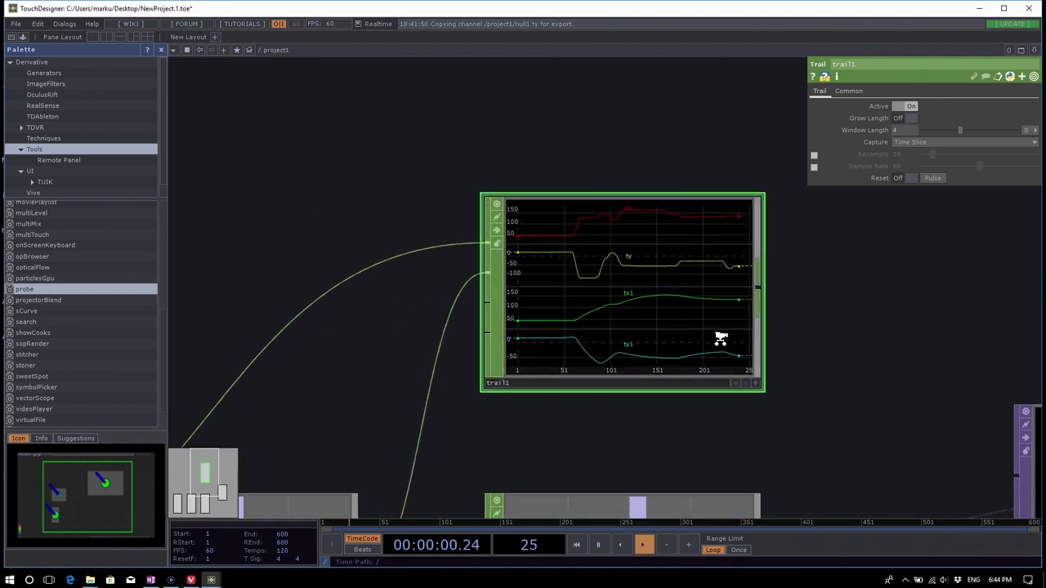
scroll(721, 338, "up", 1)
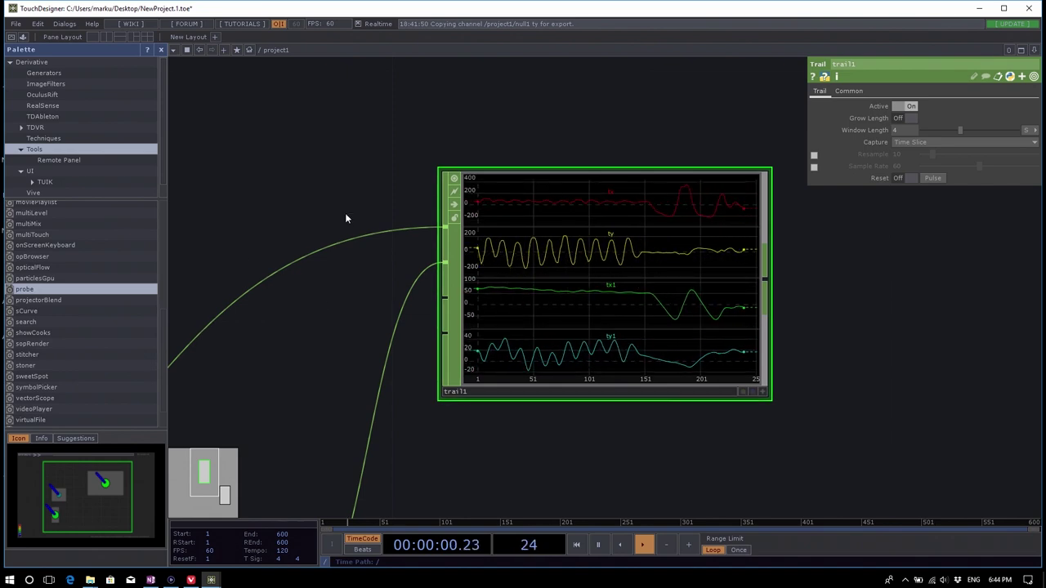
key("space")
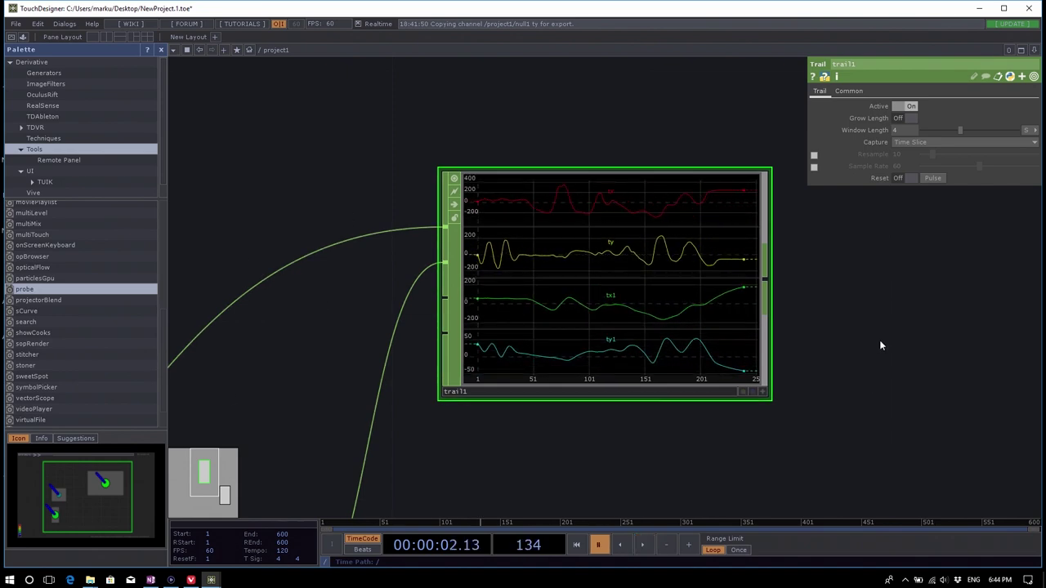
scroll(817, 330, "up", 3)
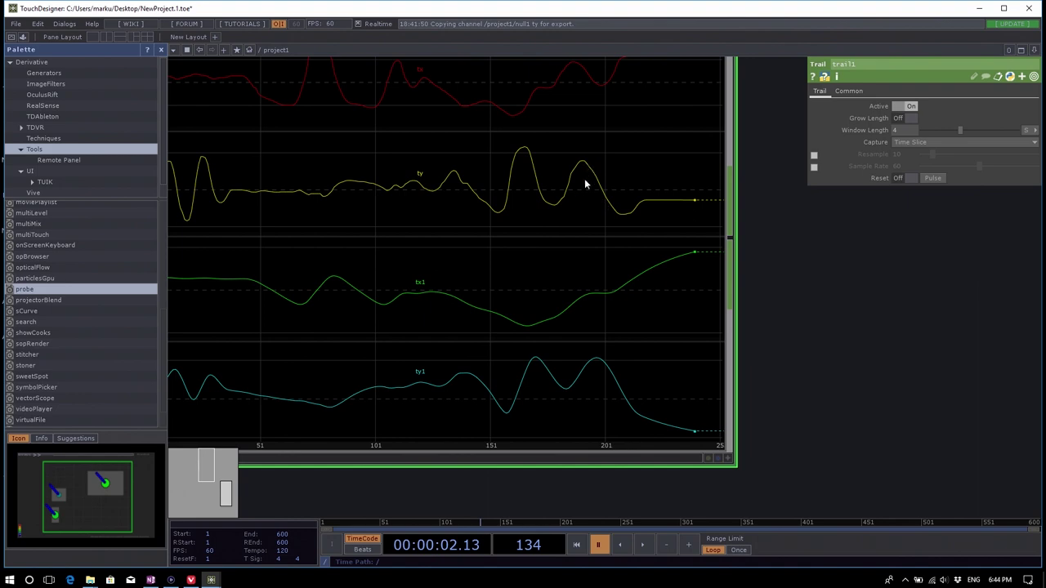
scroll(817, 374, "down", 5)
key("space")
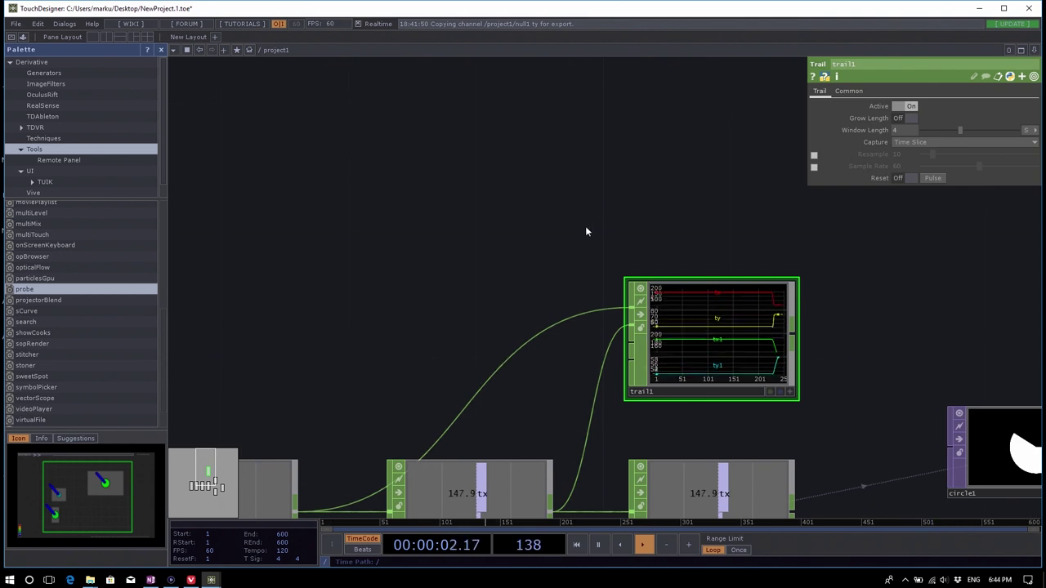
scroll(374, 270, "down", 2)
key("h")
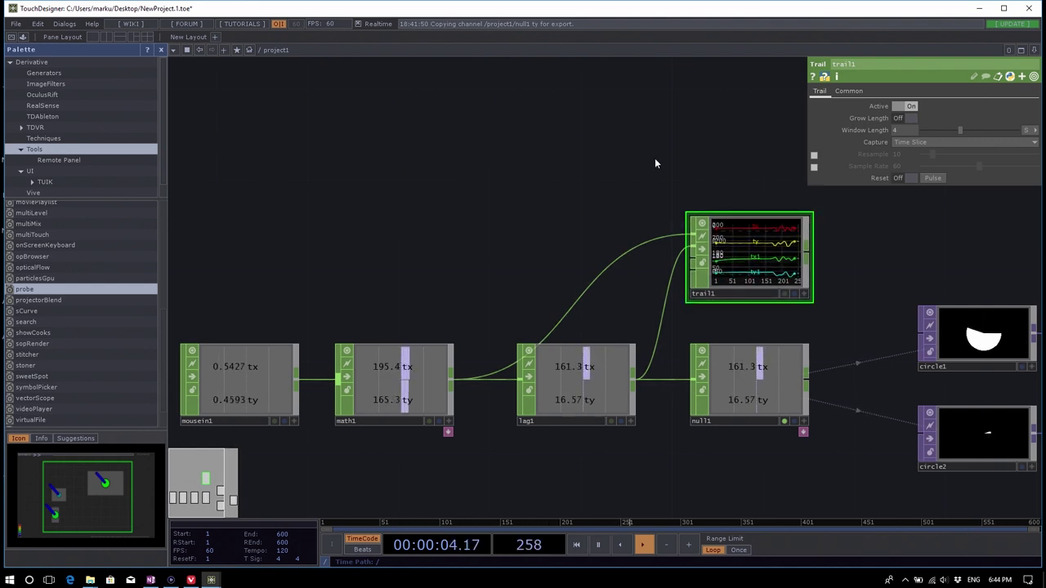
scroll(859, 277, "up", 3)
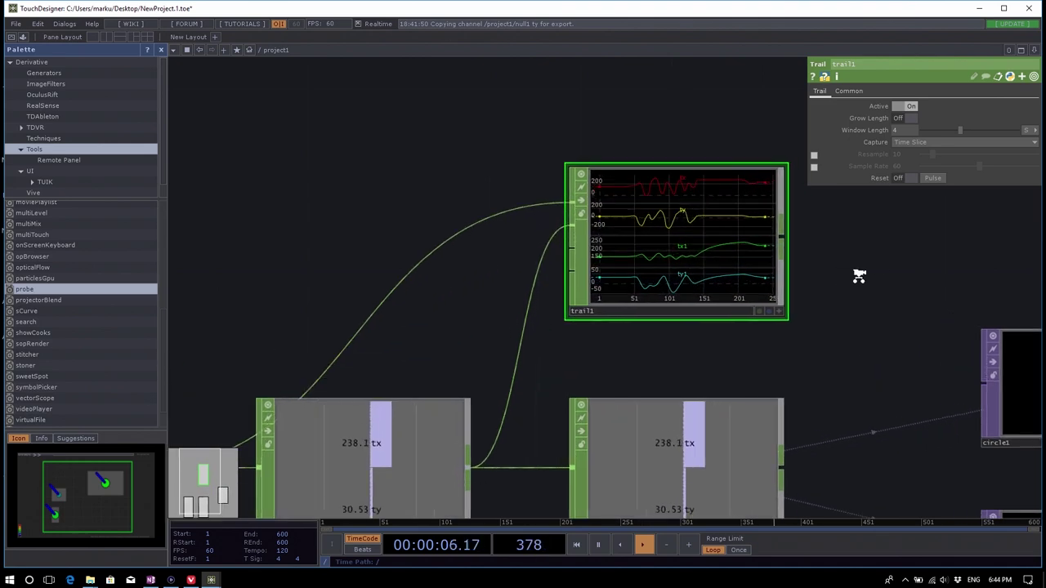
scroll(859, 277, "up", 1)
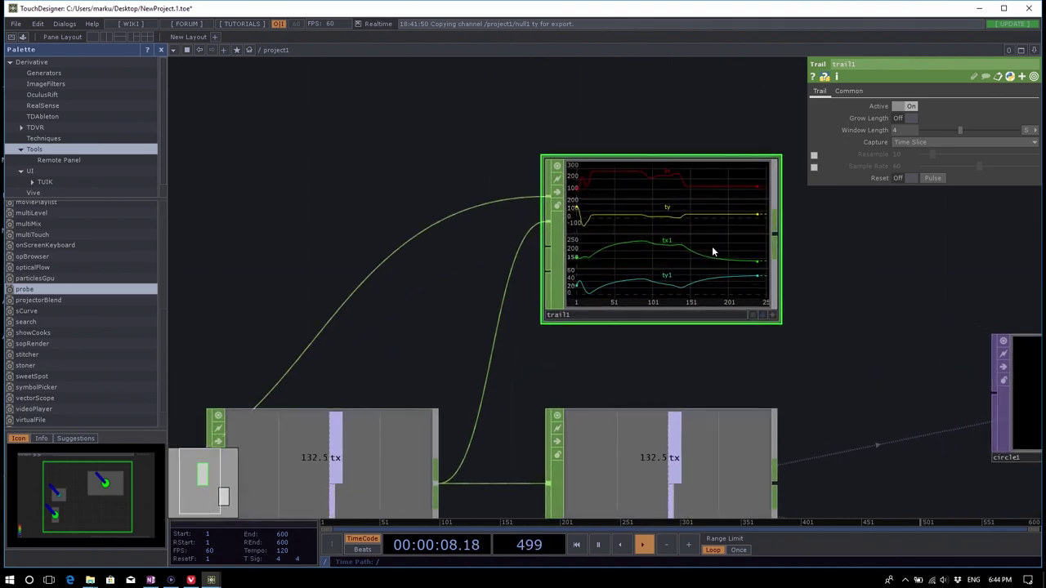
scroll(711, 246, "down", 5)
scroll(754, 327, "up", 5)
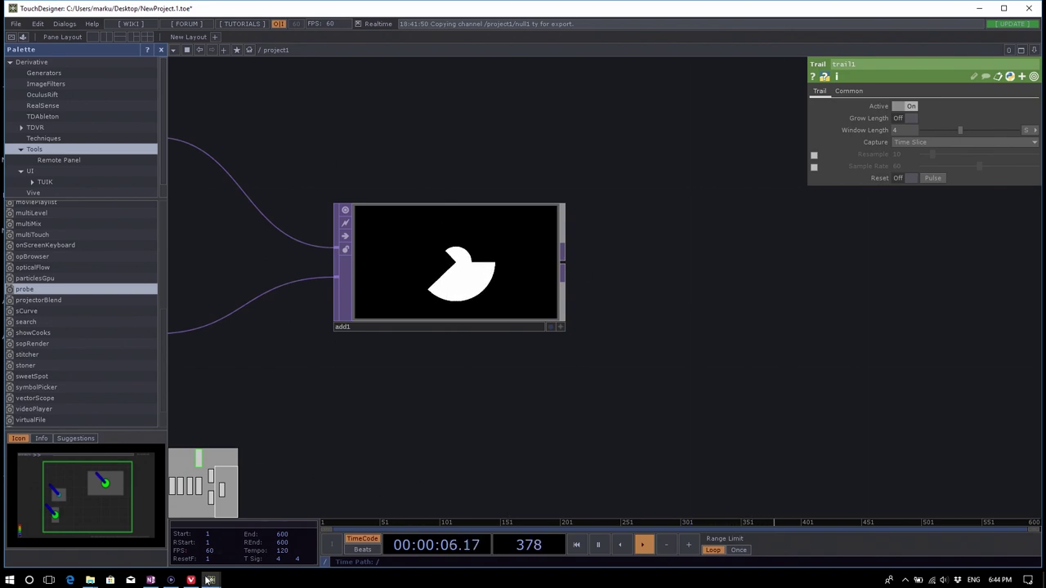
mouse_move(211, 581)
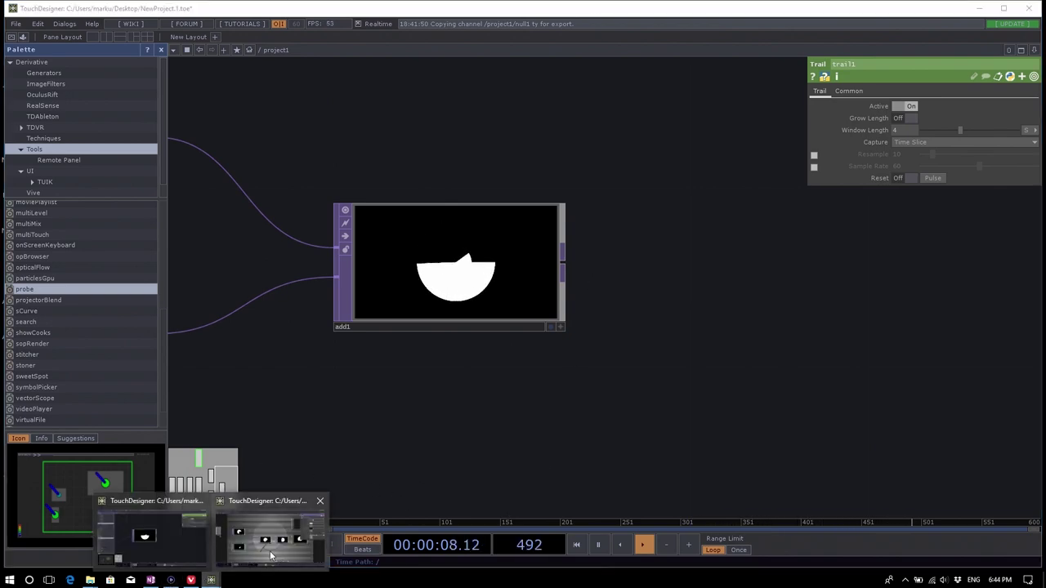
left_click(276, 527)
scroll(310, 392, "down", 5)
scroll(588, 421, "up", 8)
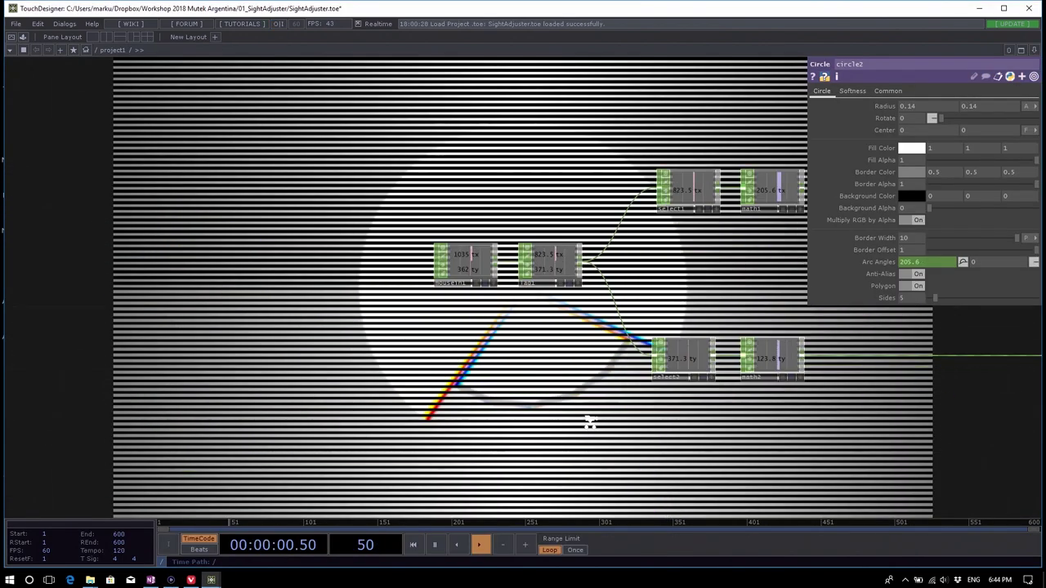
left_click_drag(518, 465, 116, 492)
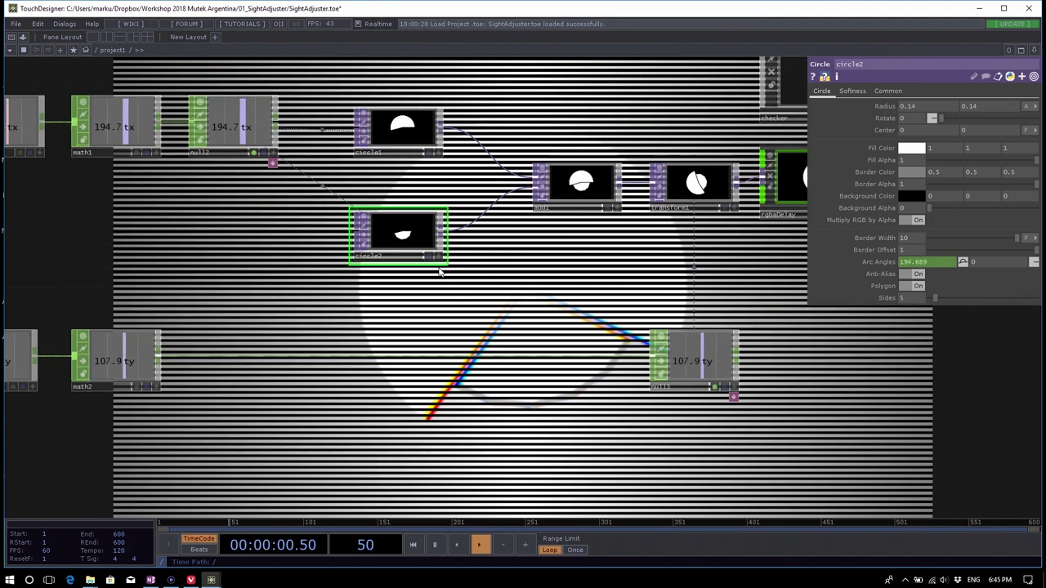
left_click(404, 130)
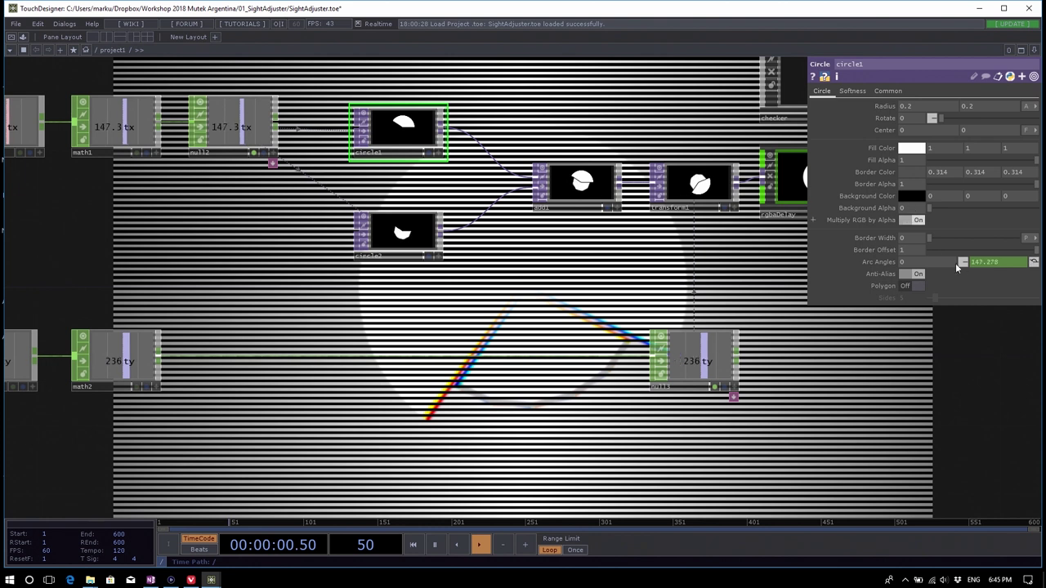
left_click(398, 233)
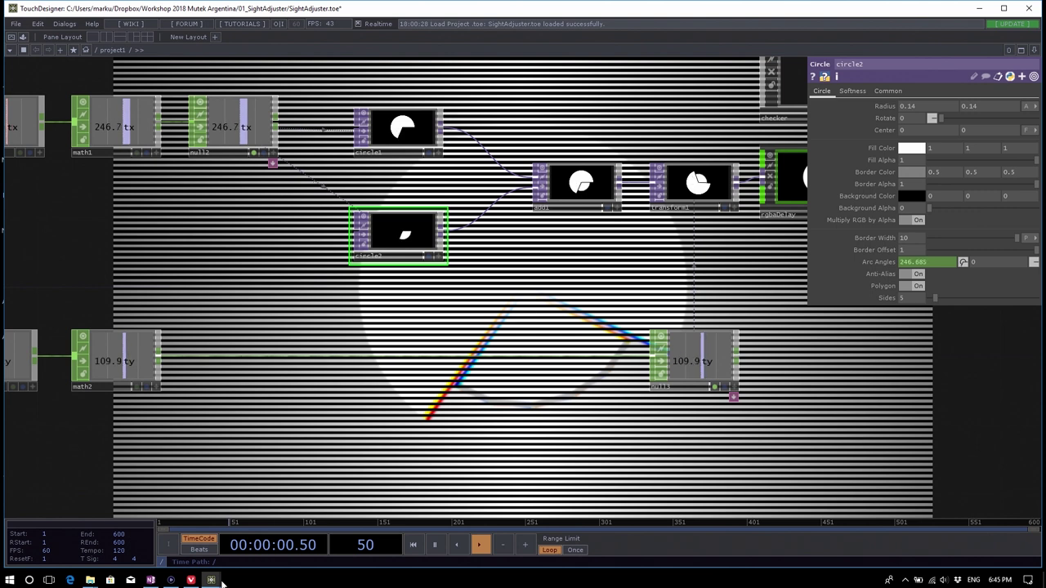
mouse_move(214, 581)
left_click(273, 535)
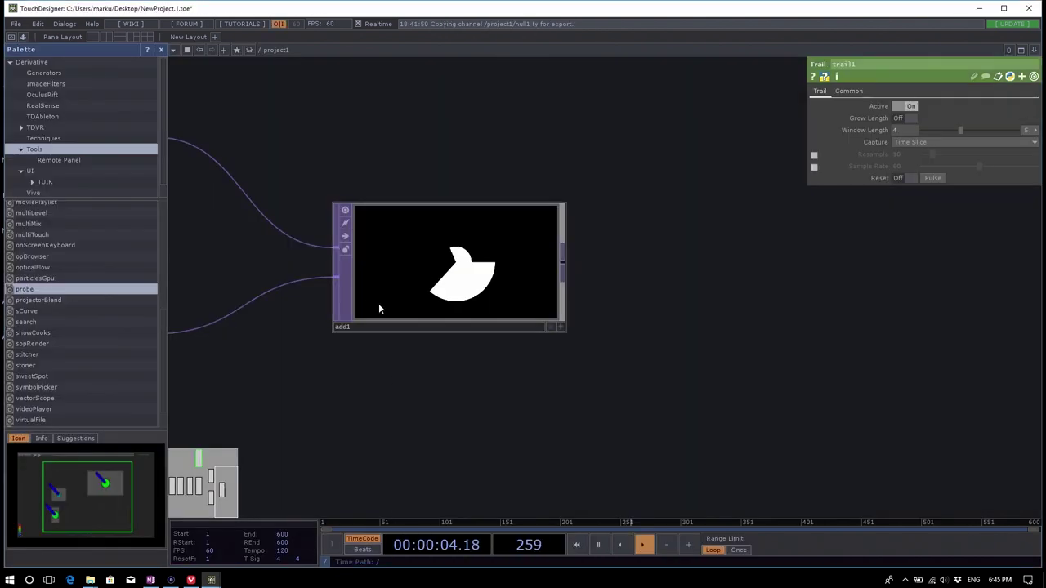
Remove the existing channel export from circle2's Arc Angles parameter.
key("h")
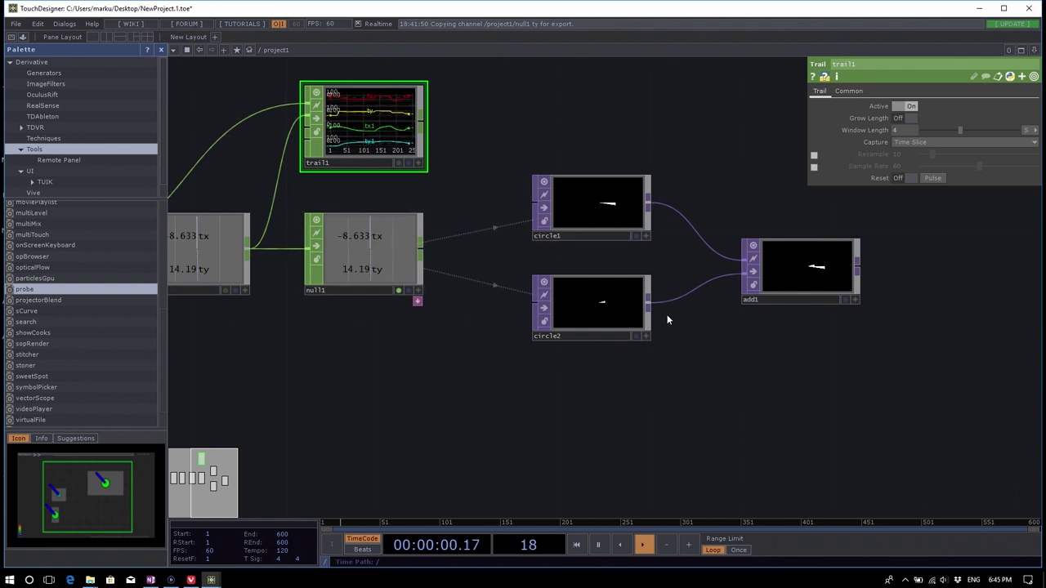
left_click(608, 309)
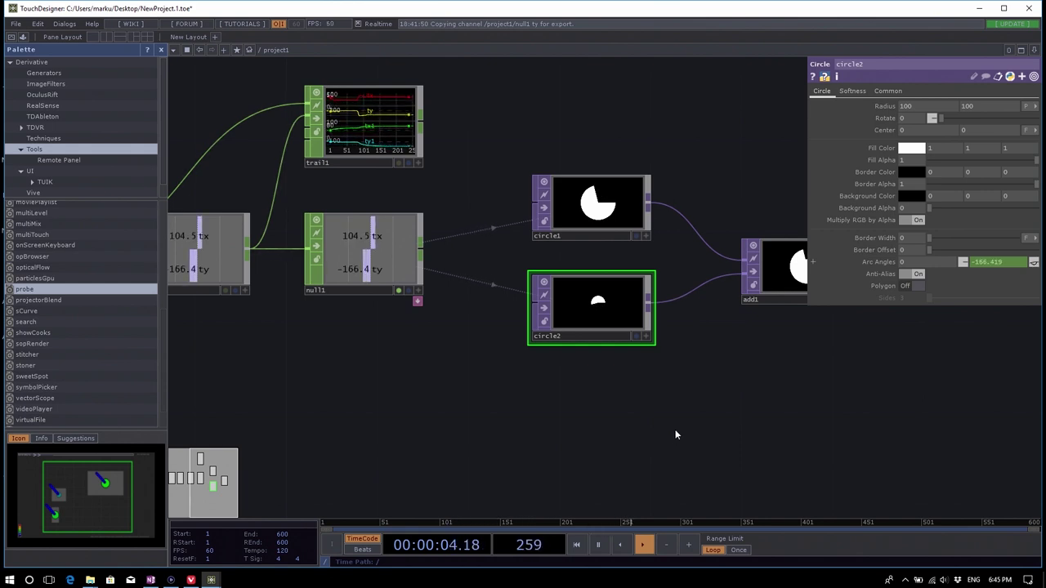
right_click(991, 263)
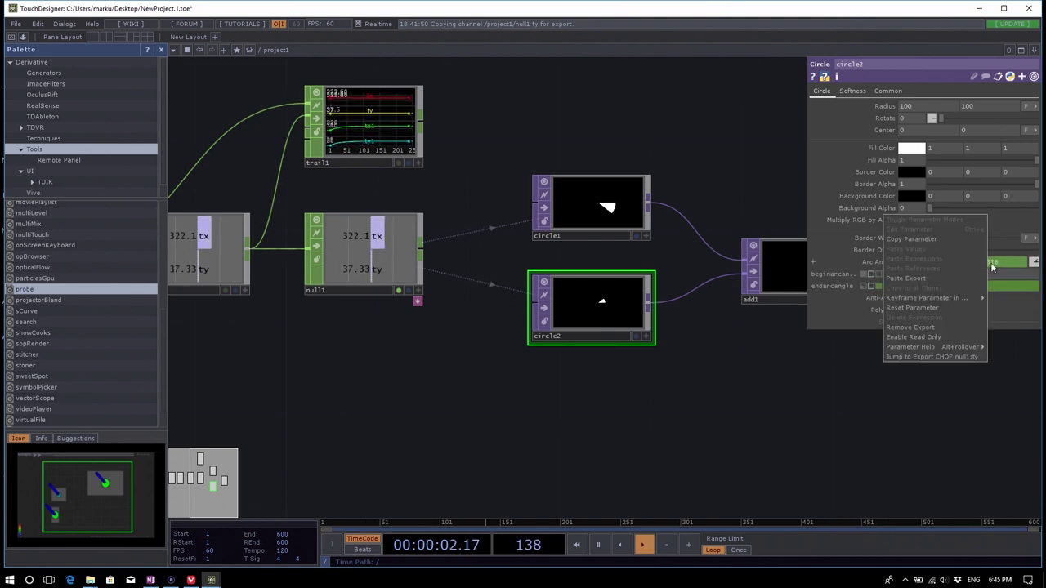
left_click(954, 328)
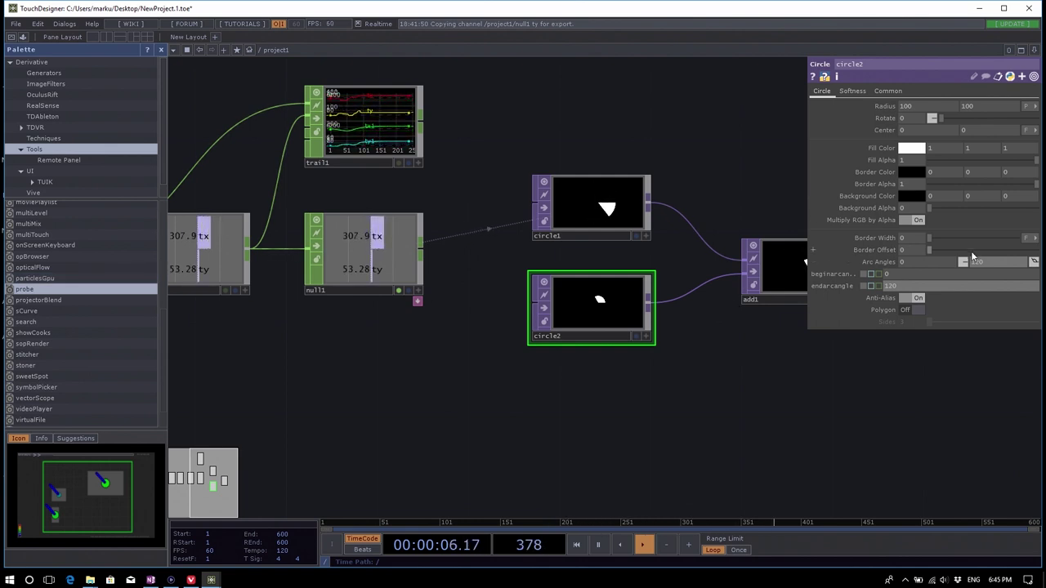
Export null1's tx channel to circle2's Arc Angles.
left_click(418, 293)
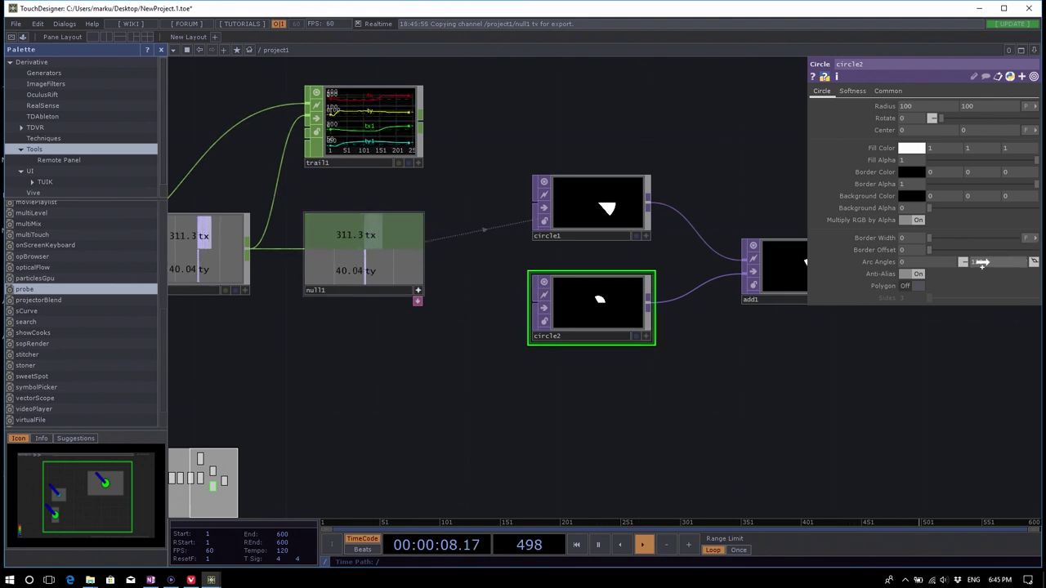
left_click_drag(983, 262, 982, 263)
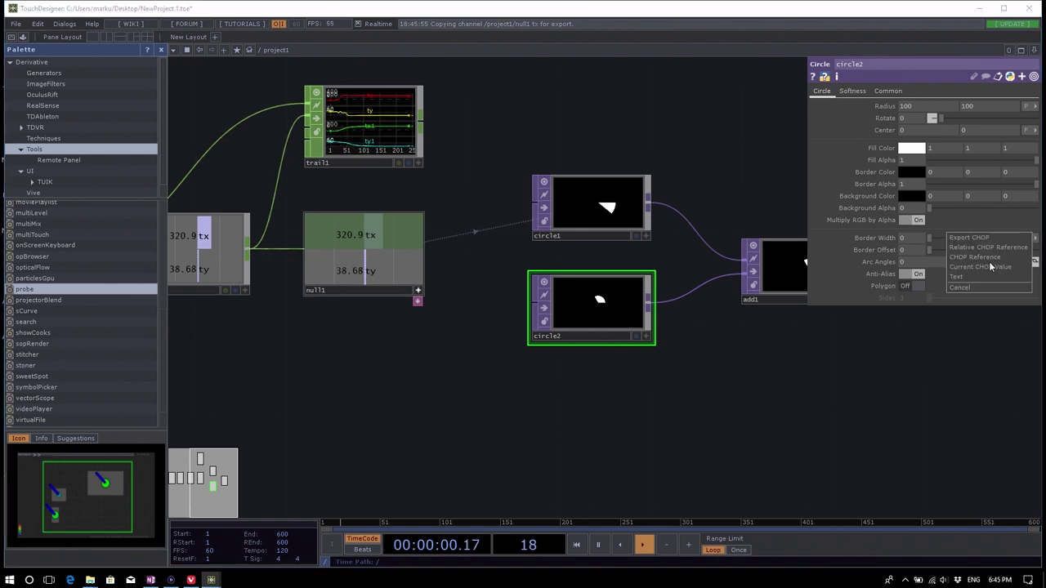
left_click(989, 240)
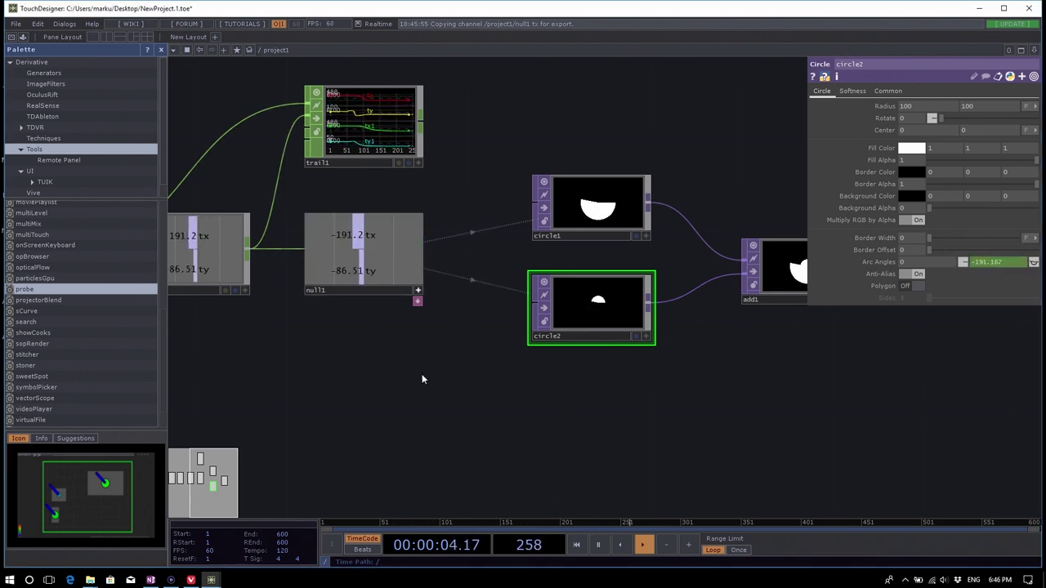
left_click_drag(770, 406, 536, 303)
scroll(535, 302, "up", 5)
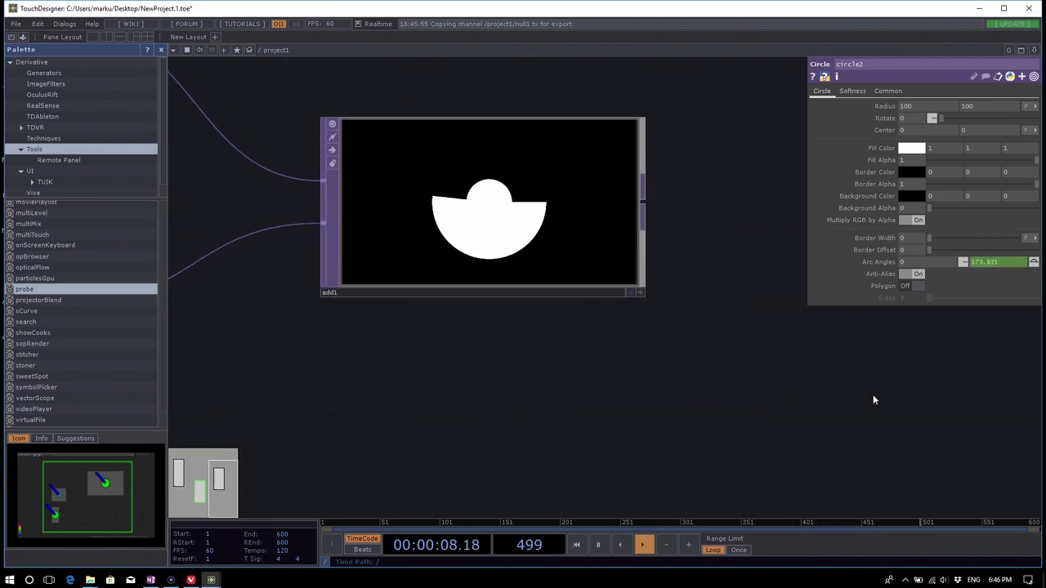
scroll(780, 384, "down", 5)
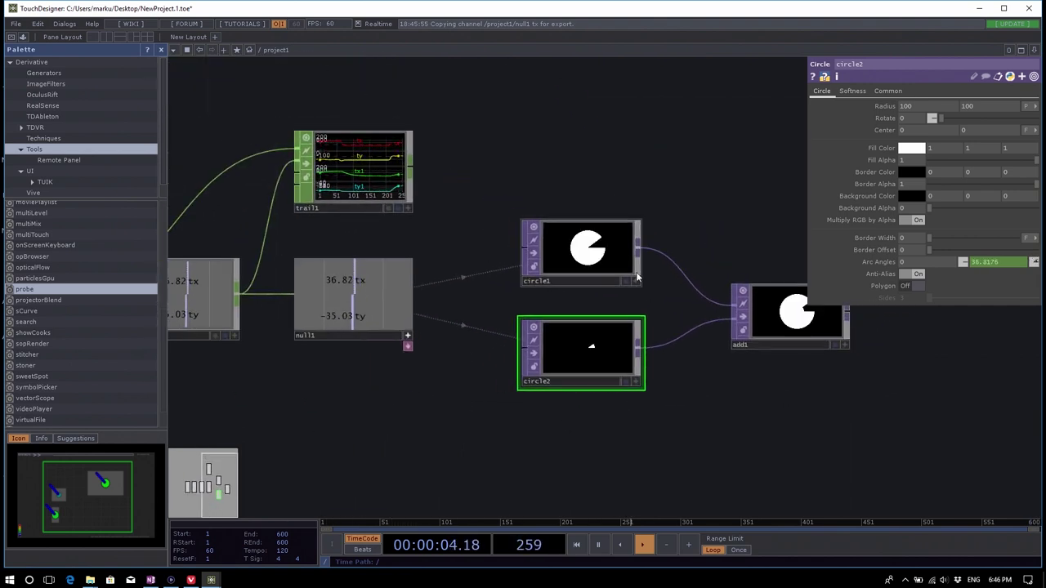
left_click(594, 251)
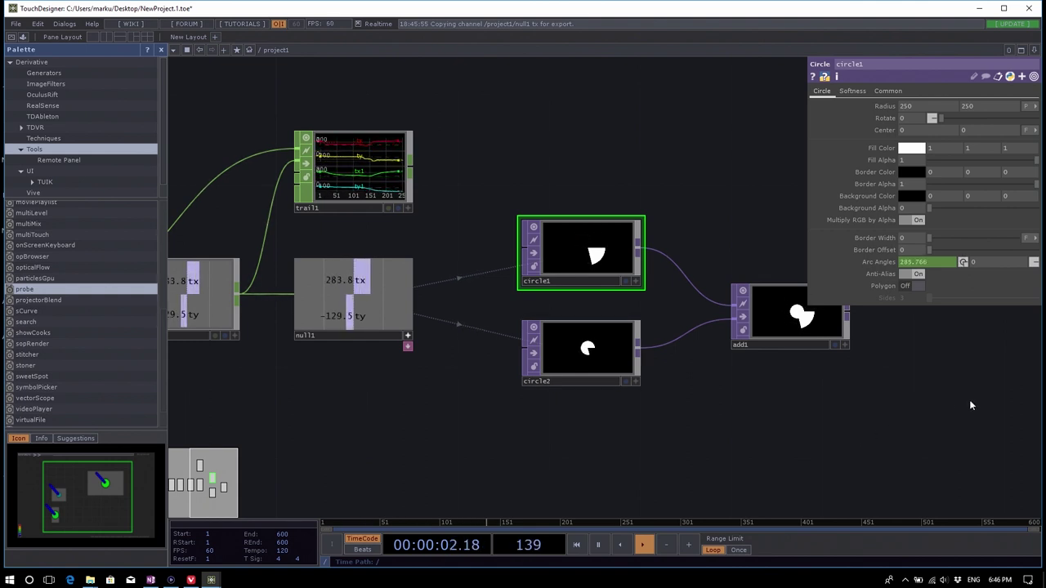
left_click_drag(845, 439, 687, 430)
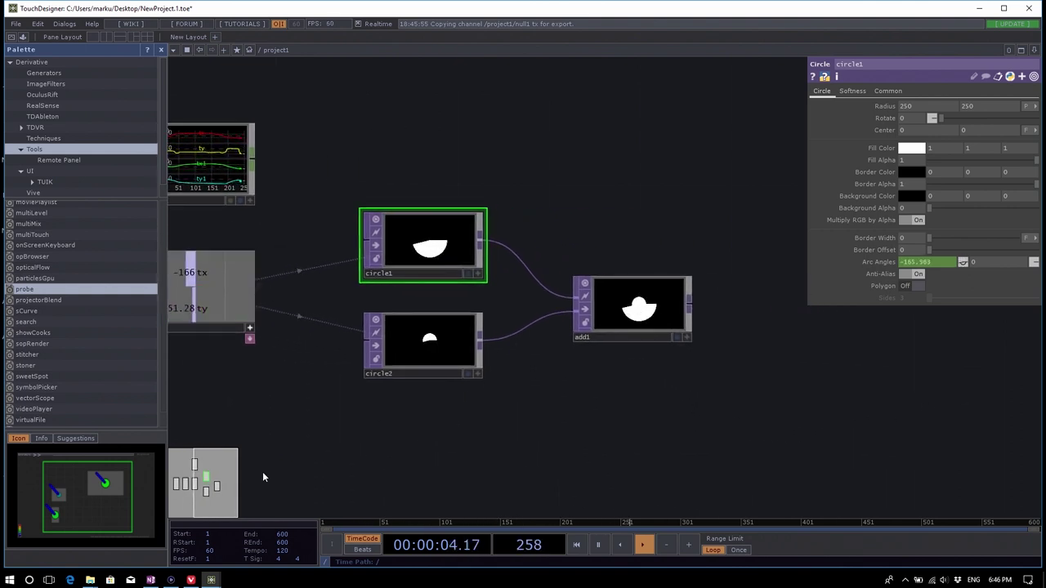
left_click_drag(381, 428, 469, 415)
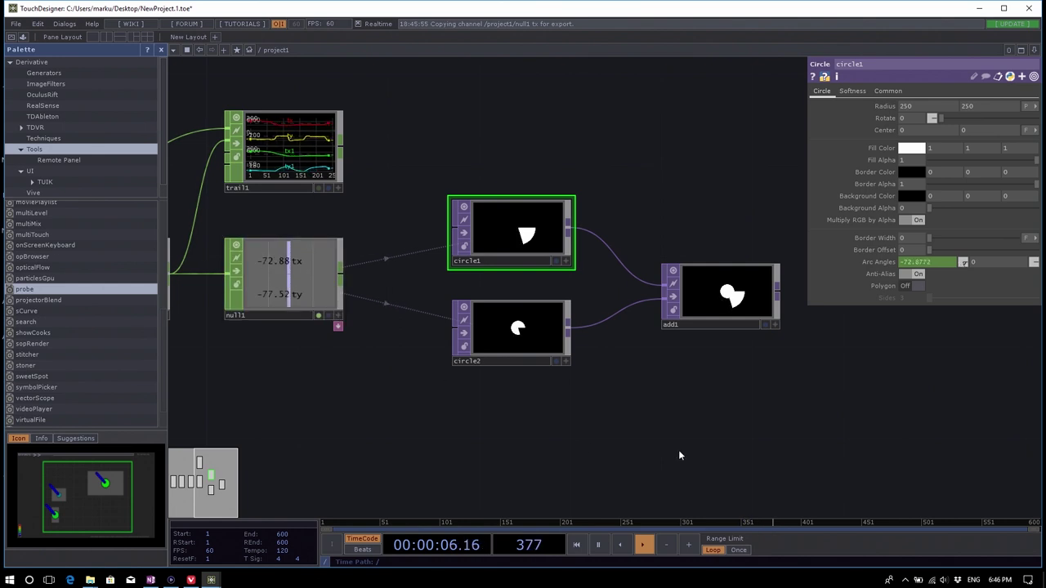
left_click_drag(678, 450, 578, 444)
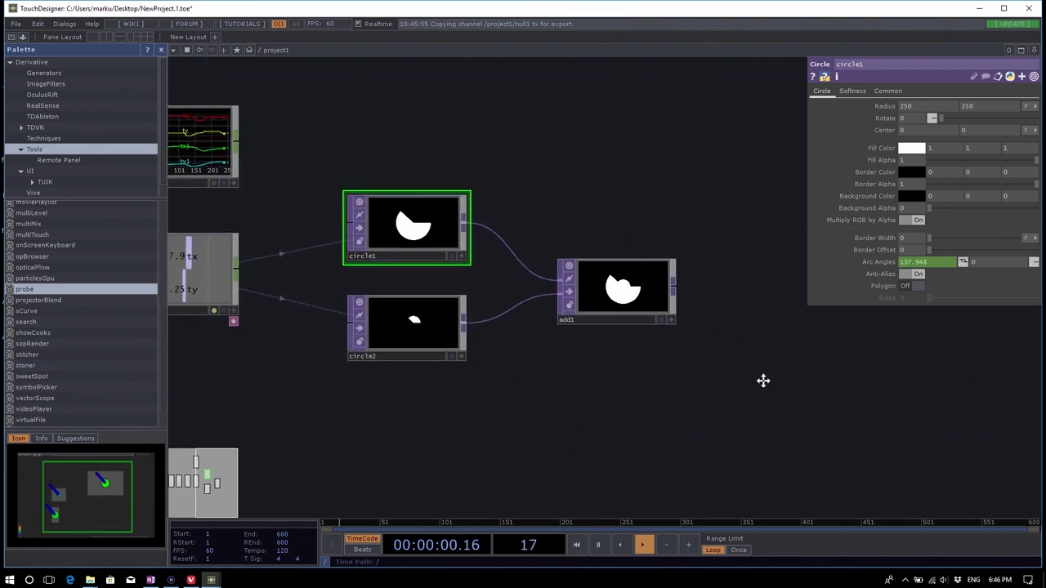
left_click_drag(572, 413, 522, 413)
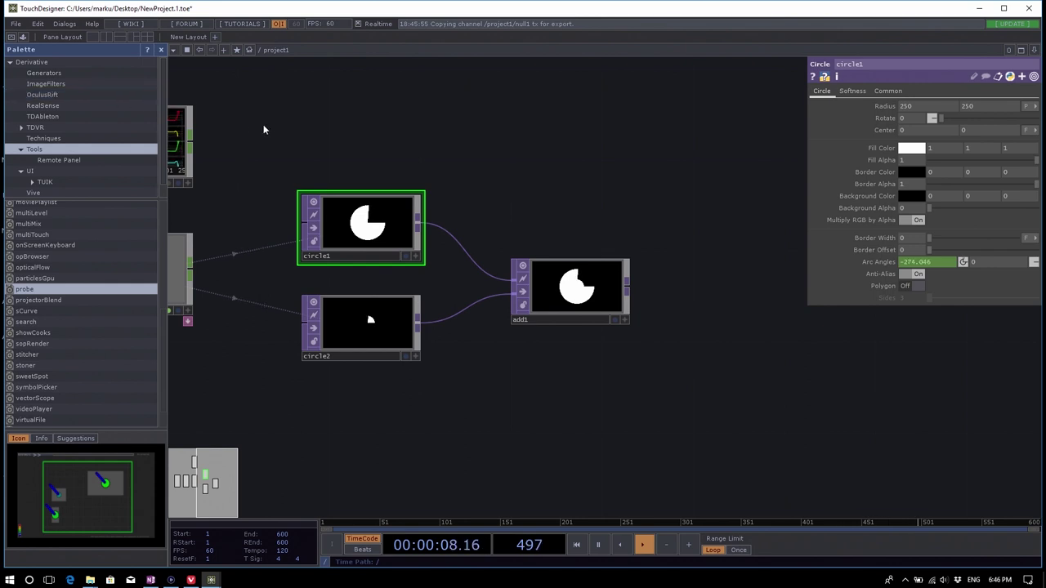
Drag the rgbaDelay component from the Palette's ImageFilters into the network beside add1.
left_click(123, 83)
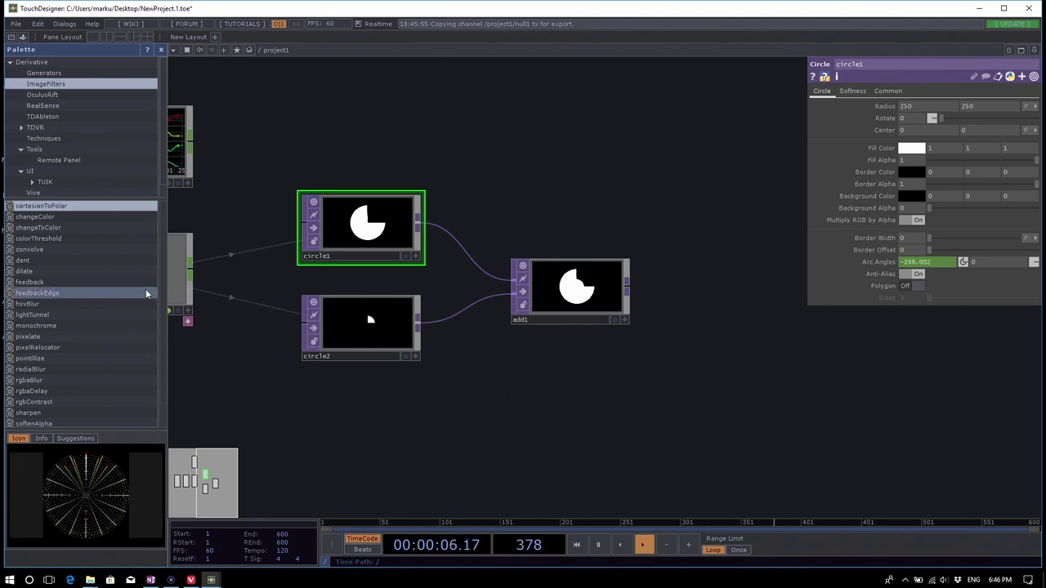
scroll(125, 294, "down", 1)
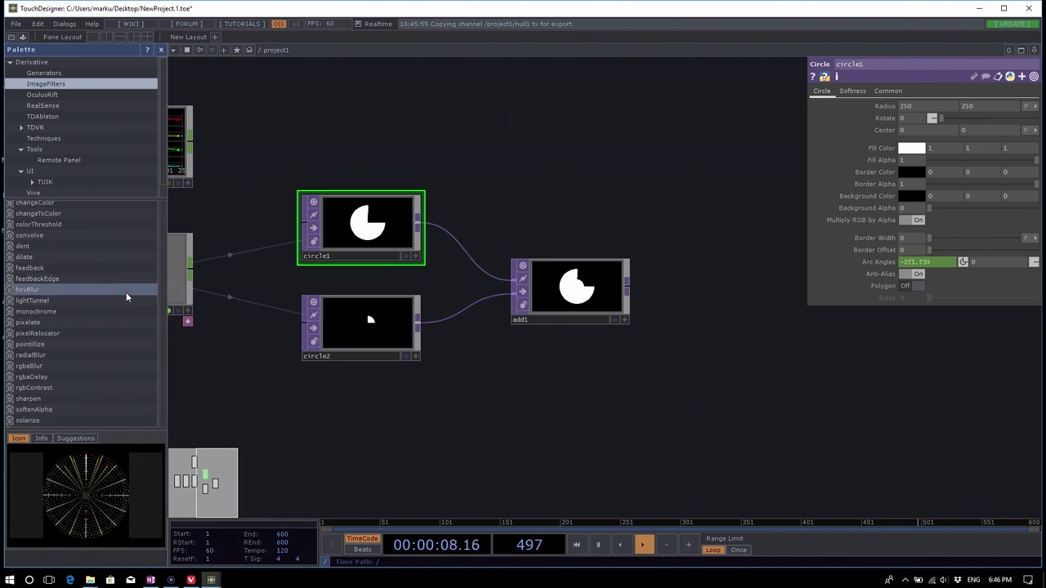
scroll(126, 292, "down", 1)
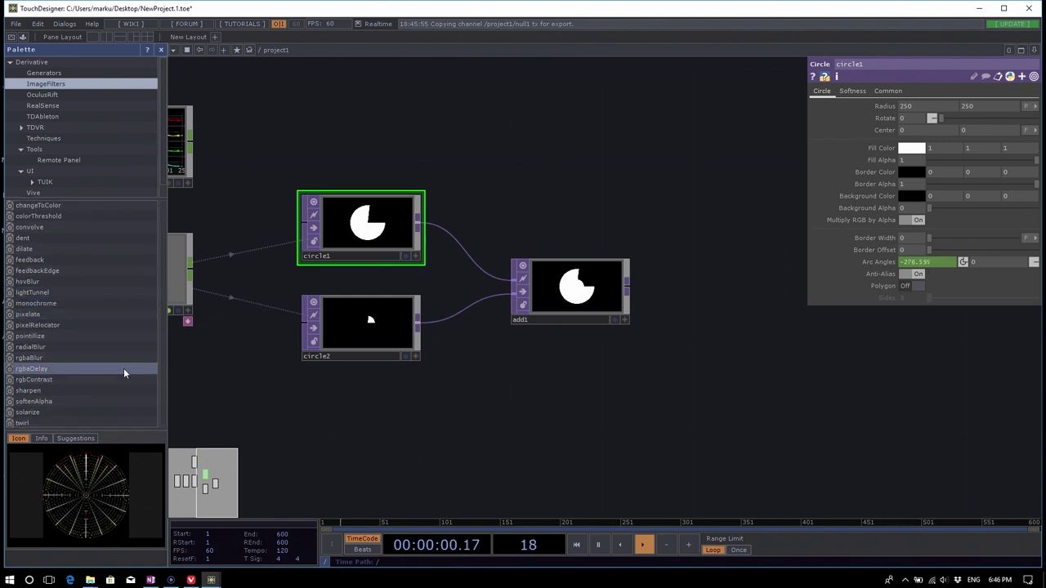
left_click(123, 369)
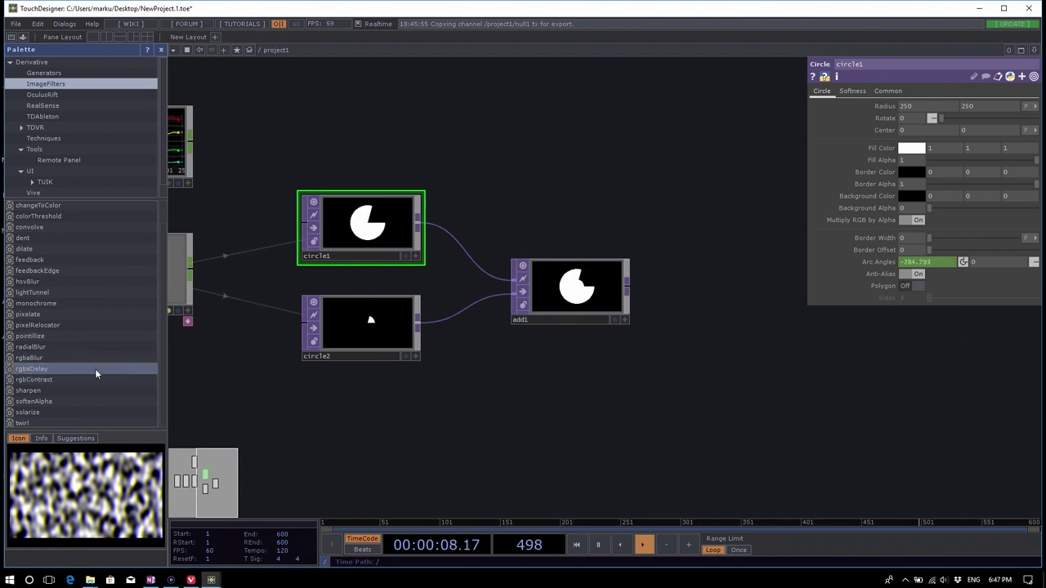
left_click_drag(60, 368, 762, 296)
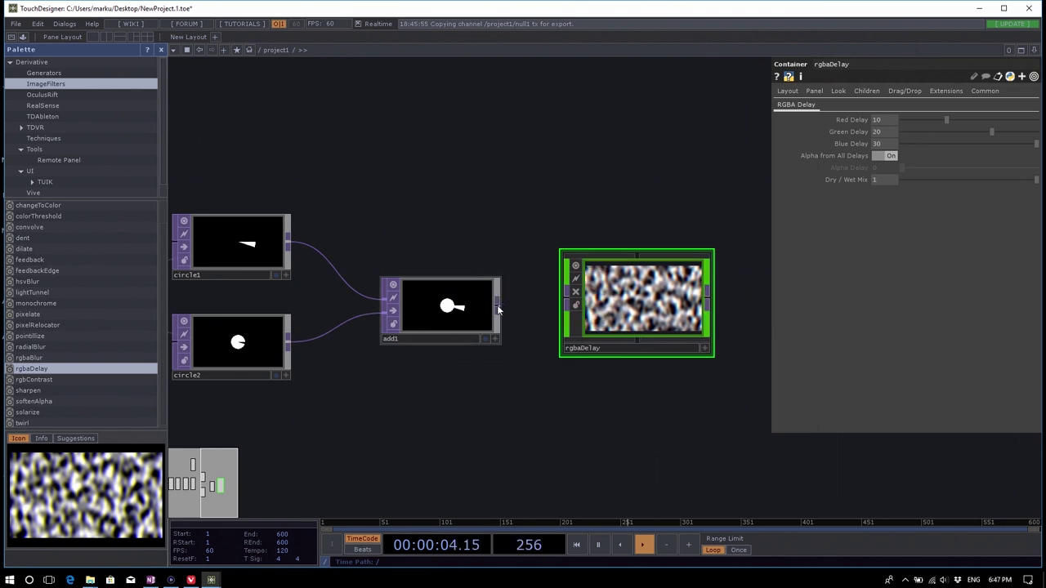
Wire add1's output into rgbaDelay's input, then expand the Palette's UI category.
left_click_drag(497, 305, 549, 292)
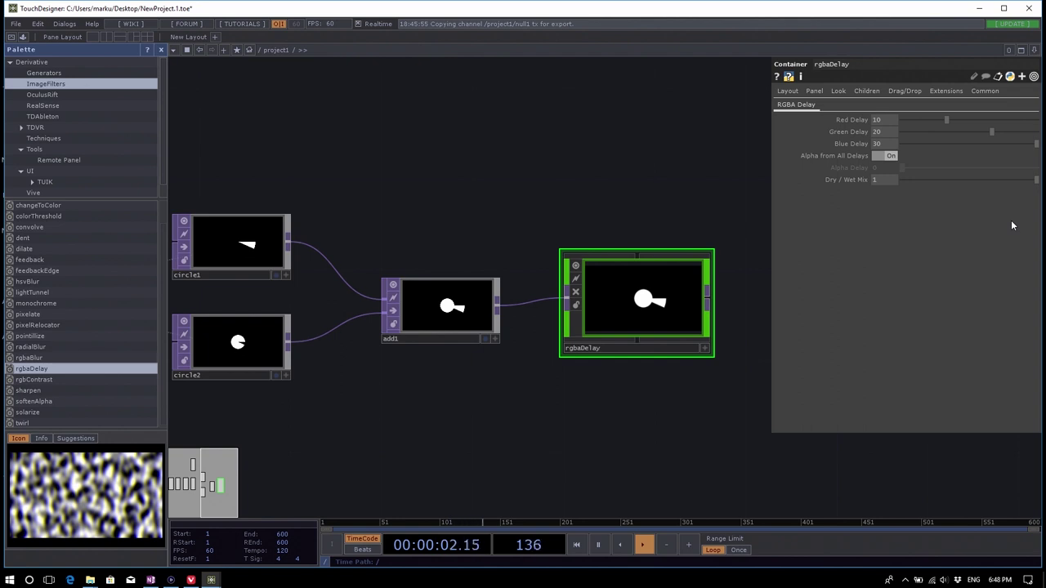
left_click(32, 170)
left_click(21, 171)
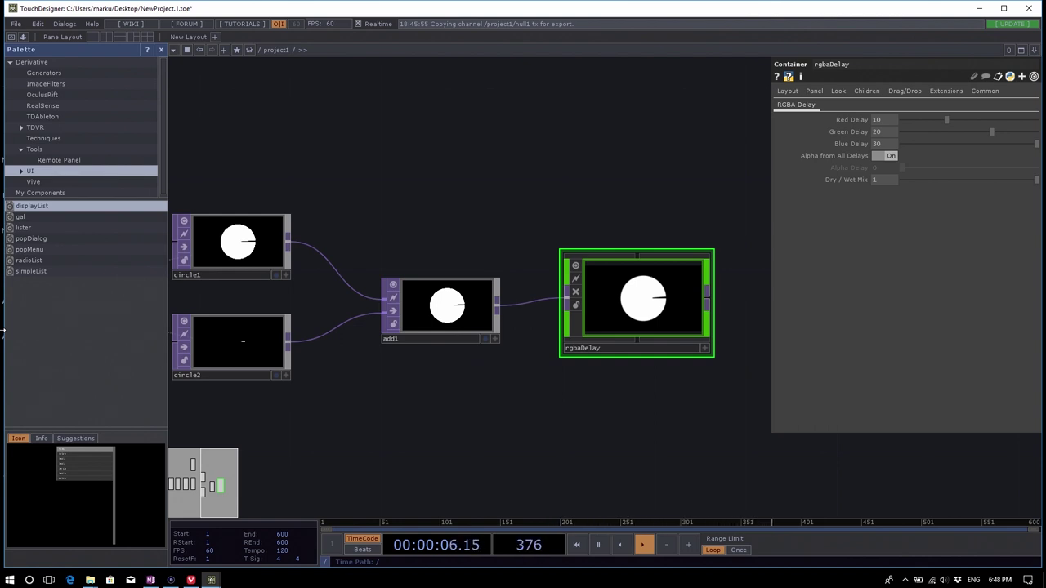
scroll(684, 318, "up", 10)
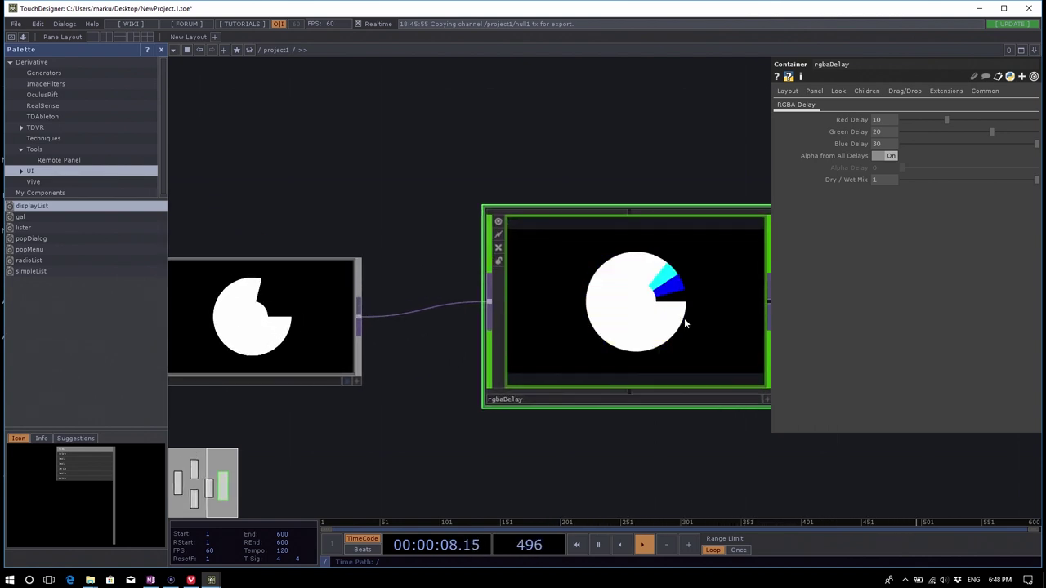
scroll(677, 329, "up", 5)
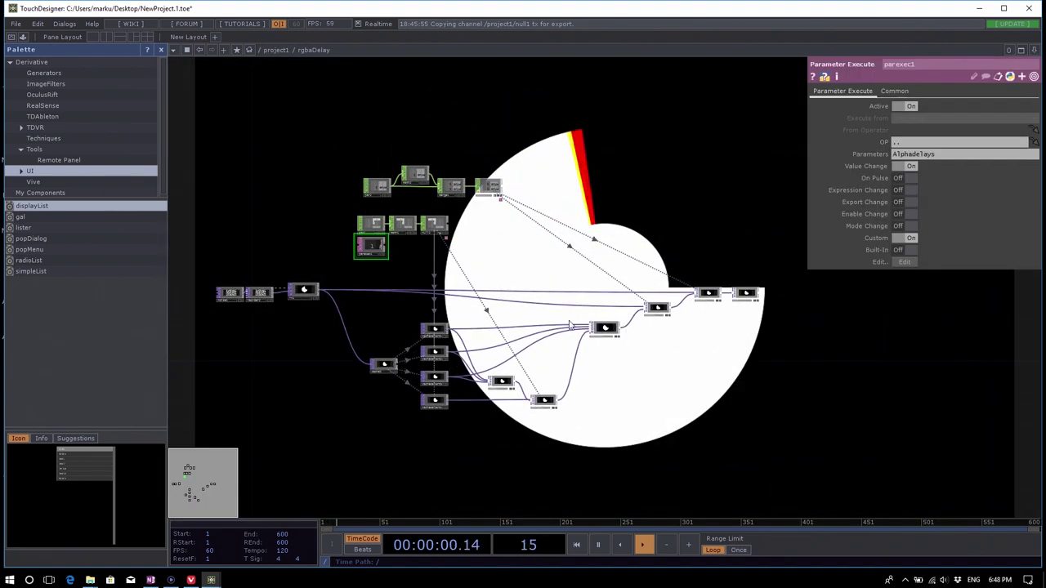
scroll(433, 398, "up", 5)
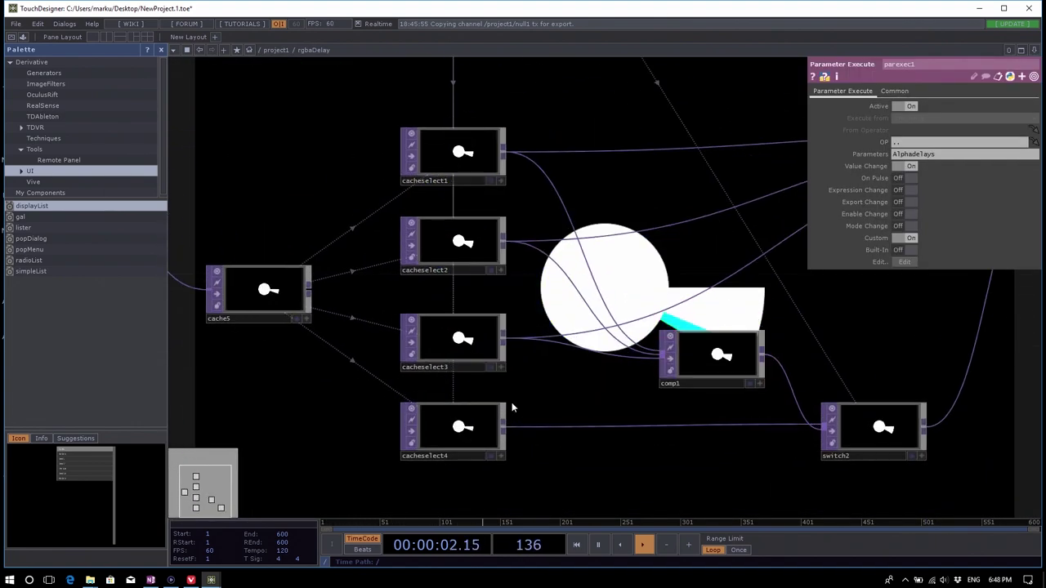
scroll(458, 401, "down", 5)
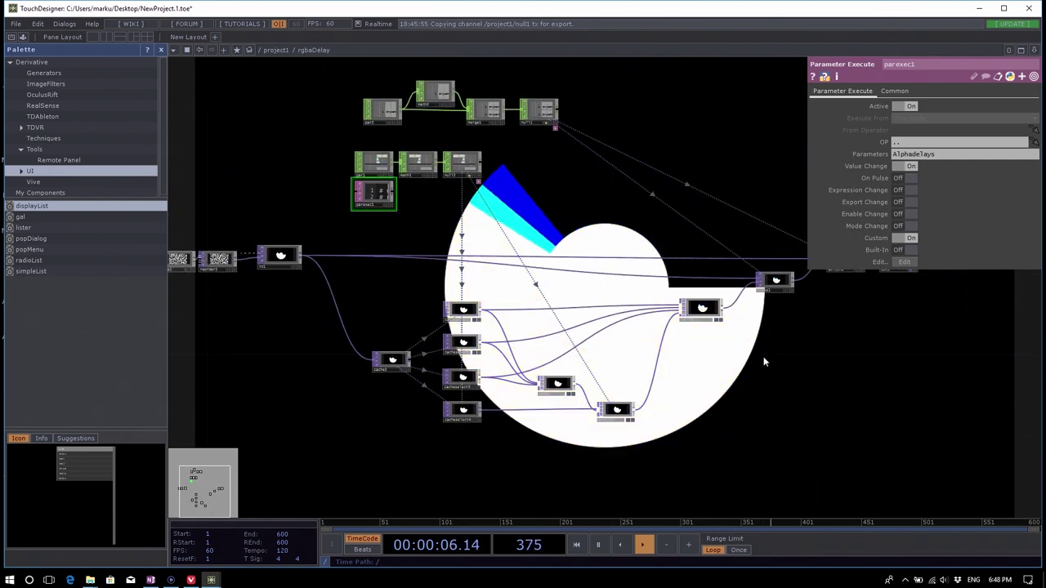
scroll(455, 252, "down", 5)
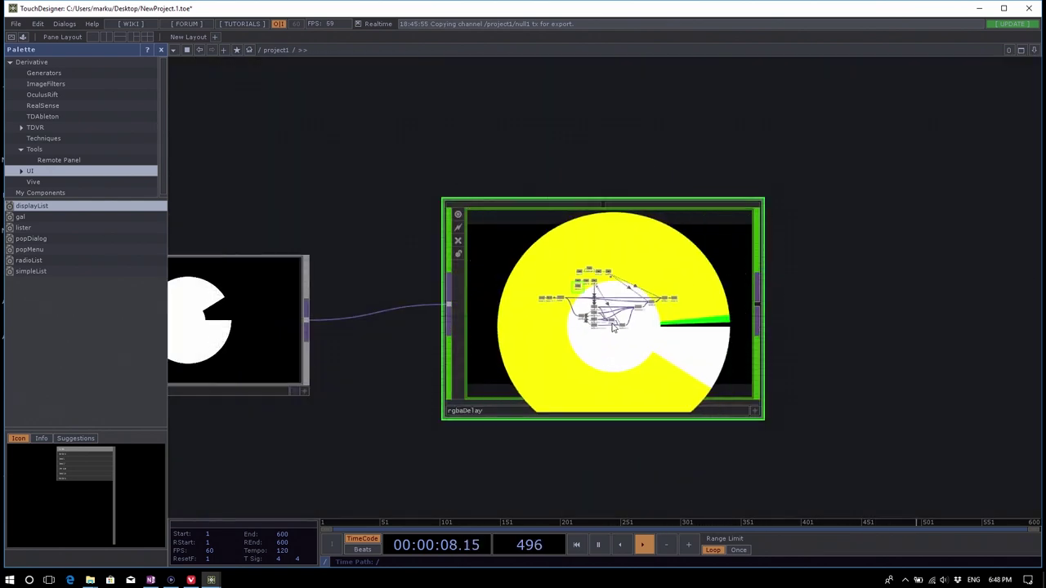
key("p")
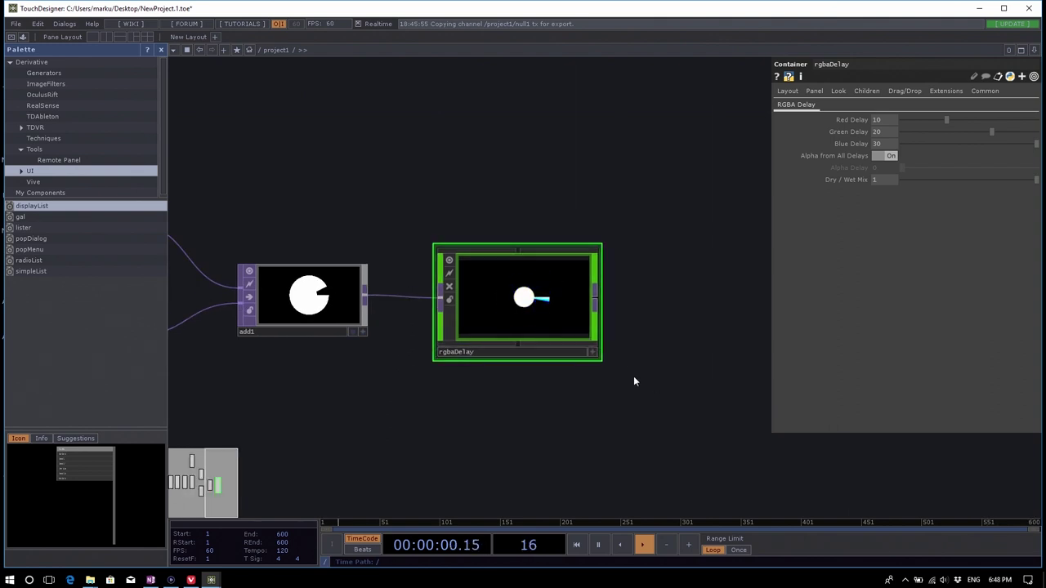
scroll(575, 351, "up", 5)
scroll(574, 351, "down", 5)
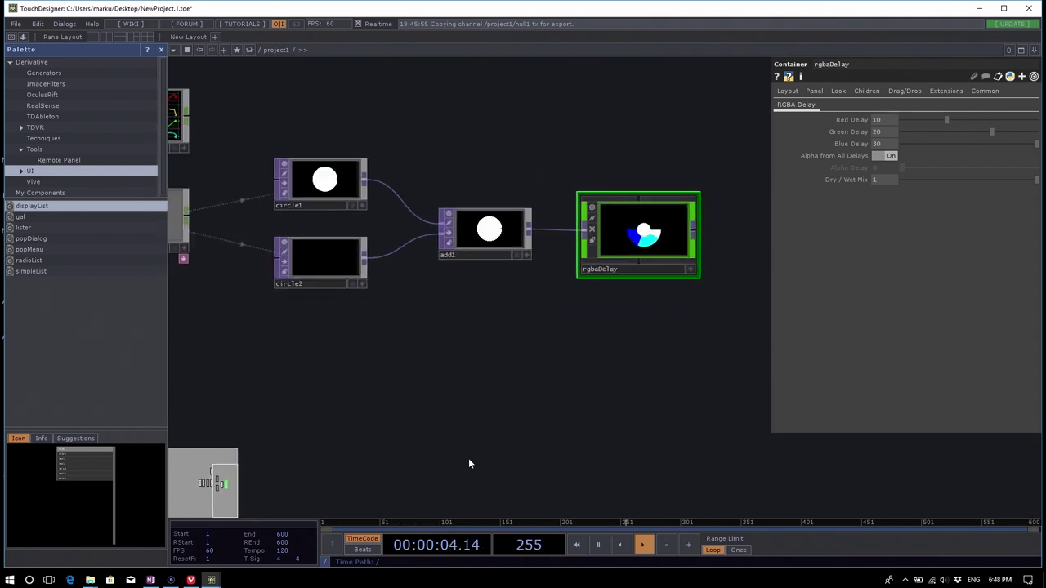
mouse_move(211, 579)
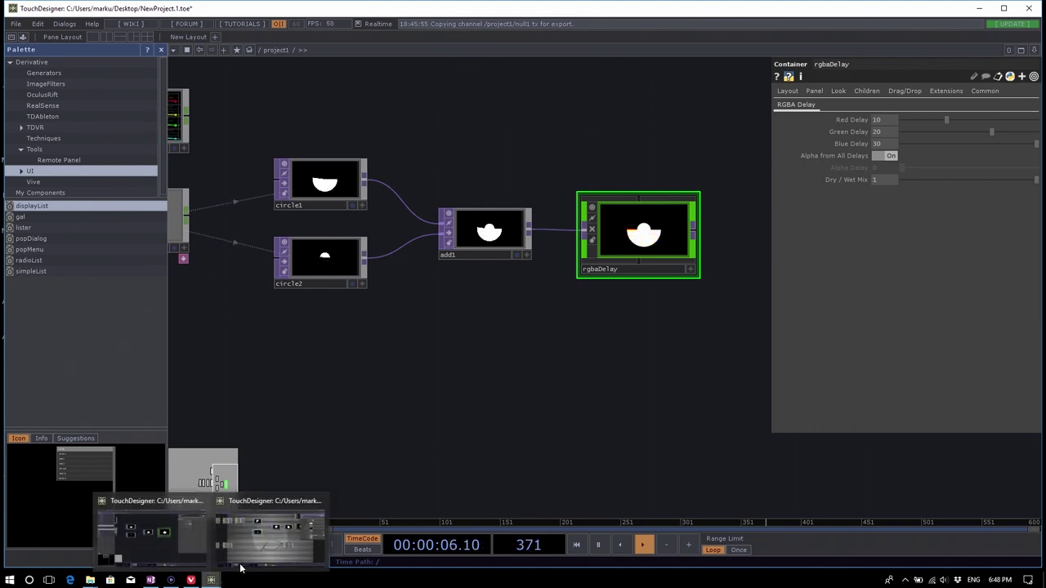
Switch to the SightAdjuster reference project and zoom out over its network.
left_click(241, 568)
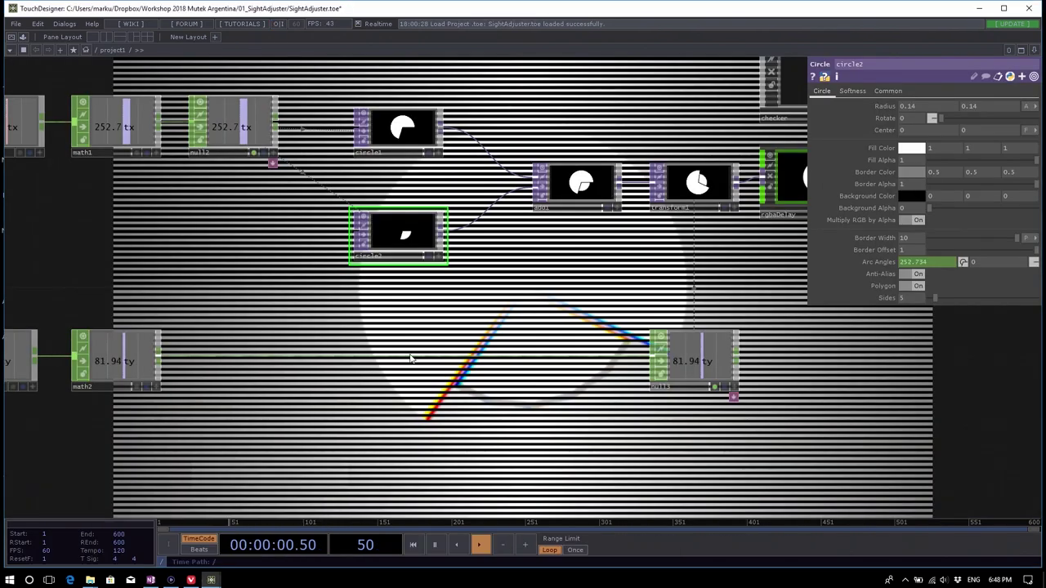
scroll(411, 358, "down", 3)
scroll(670, 280, "up", 6)
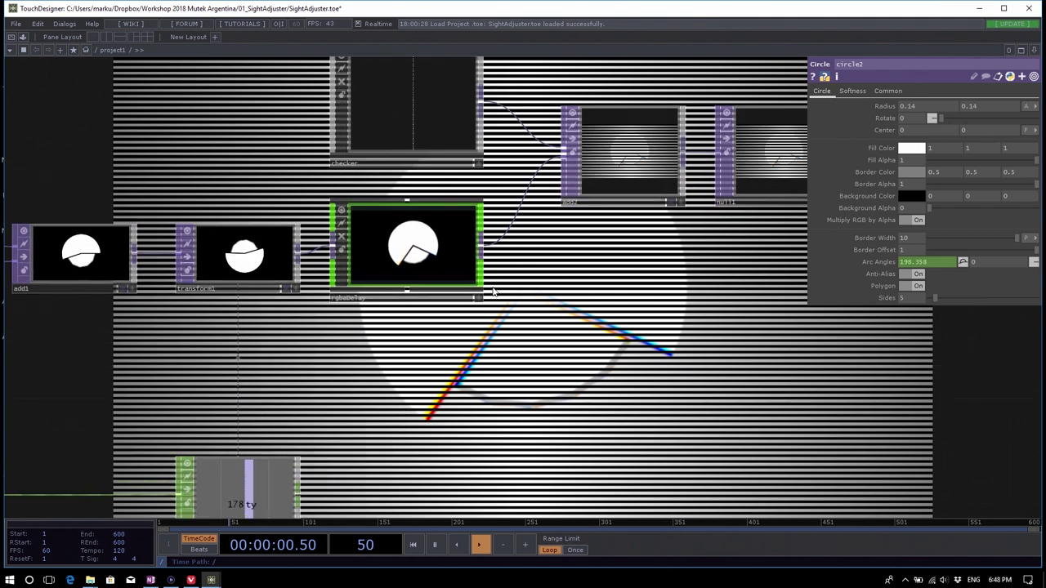
scroll(392, 167, "down", 5)
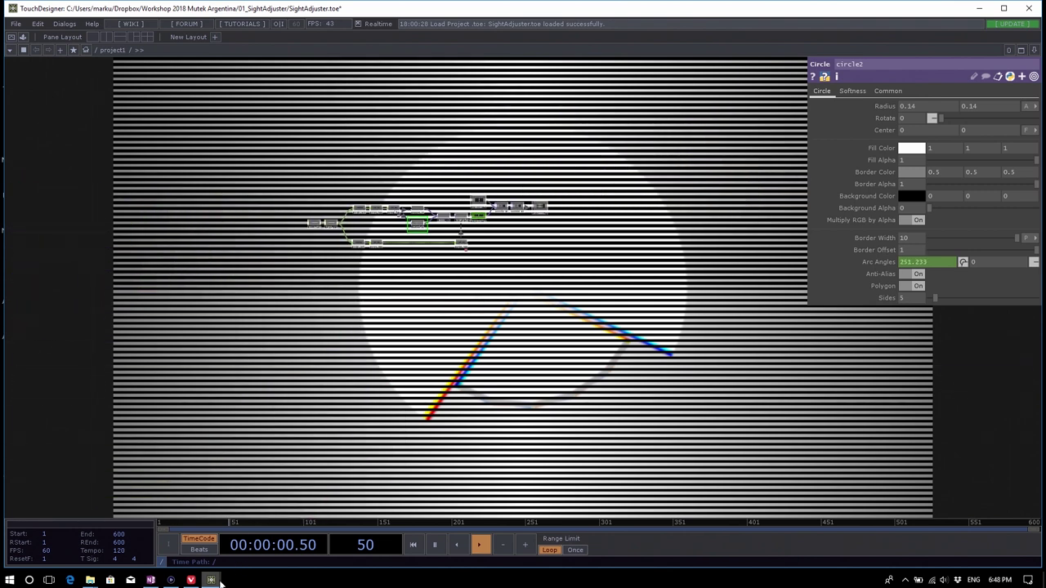
Go back to the NewProject.1 window and slide rgbaDelay further right of add1.
mouse_move(211, 580)
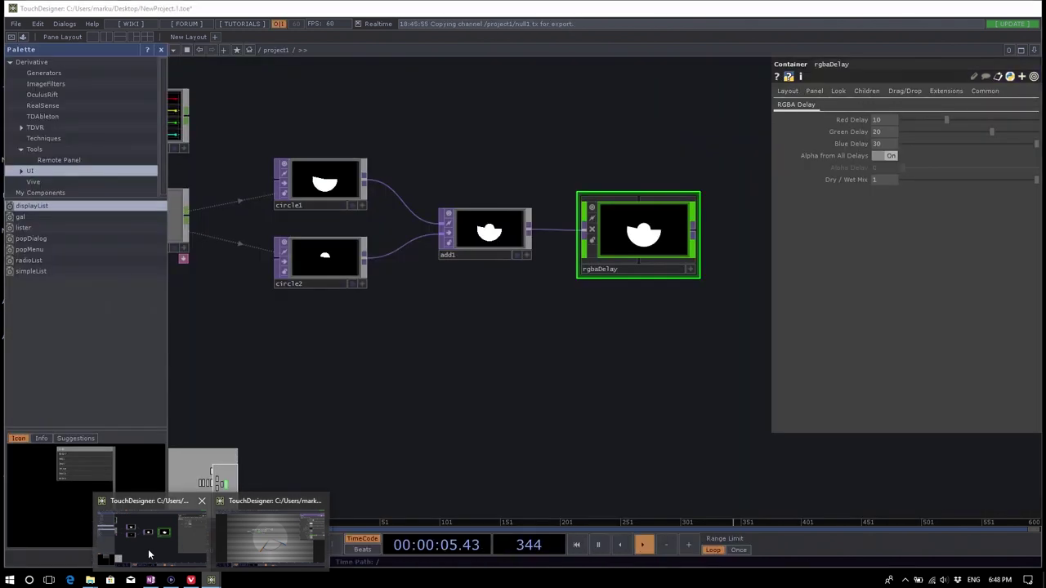
left_click(148, 549)
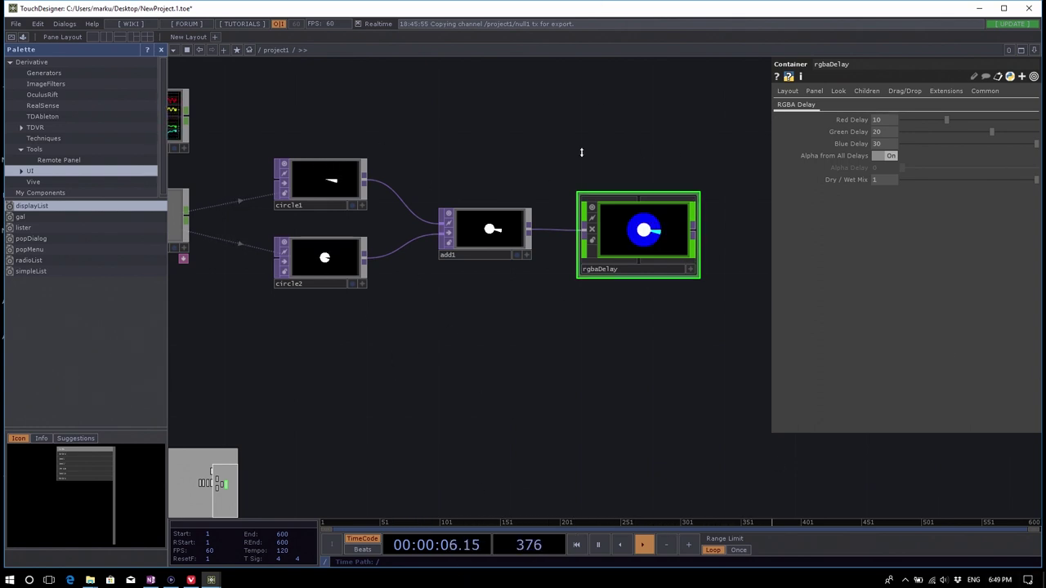
scroll(507, 241, "up", 5)
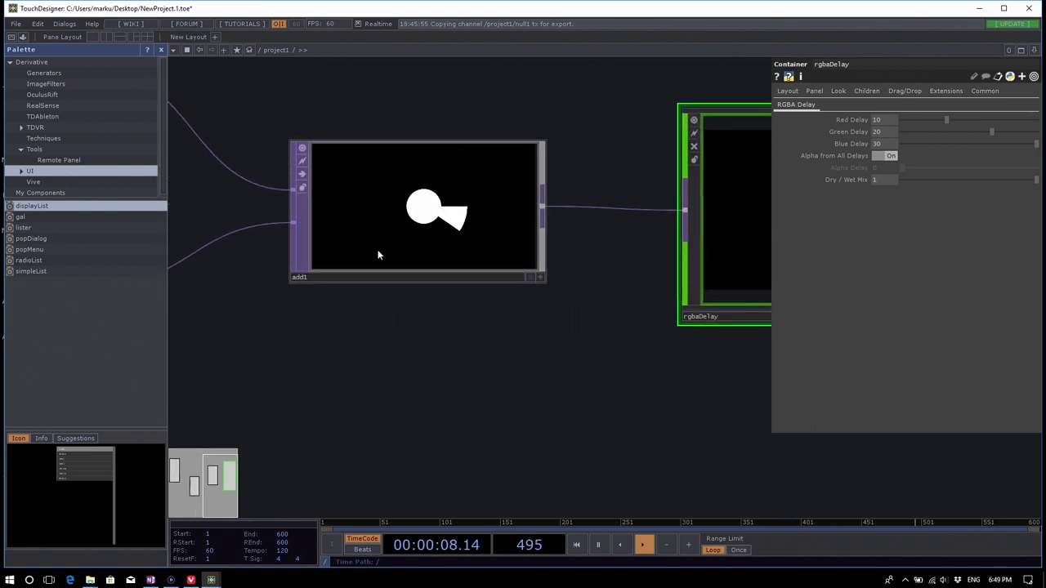
scroll(481, 363, "down", 5)
left_click_drag(553, 290, 756, 290)
scroll(586, 283, "down", 5)
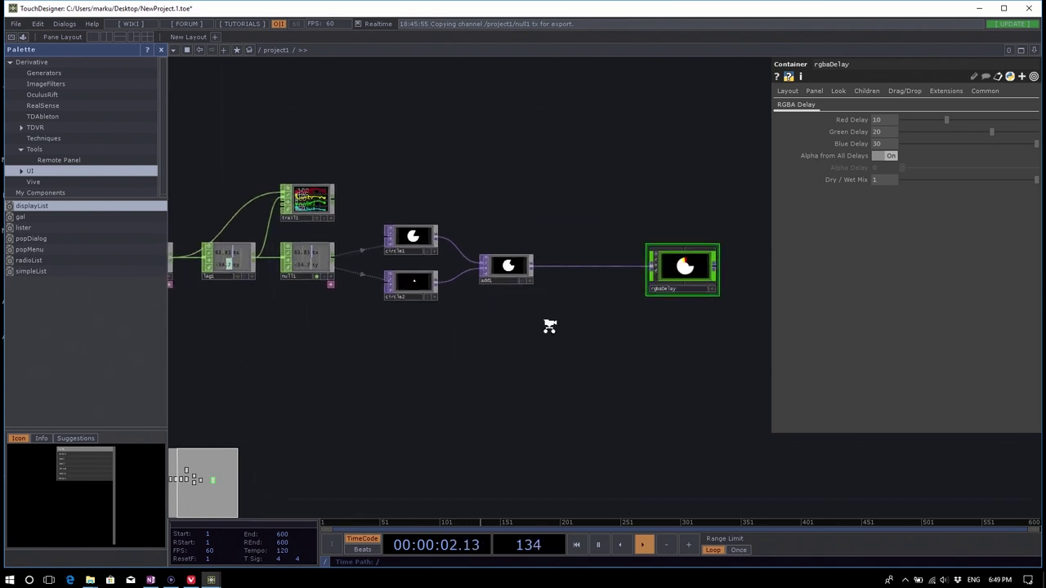
scroll(550, 326, "up", 4)
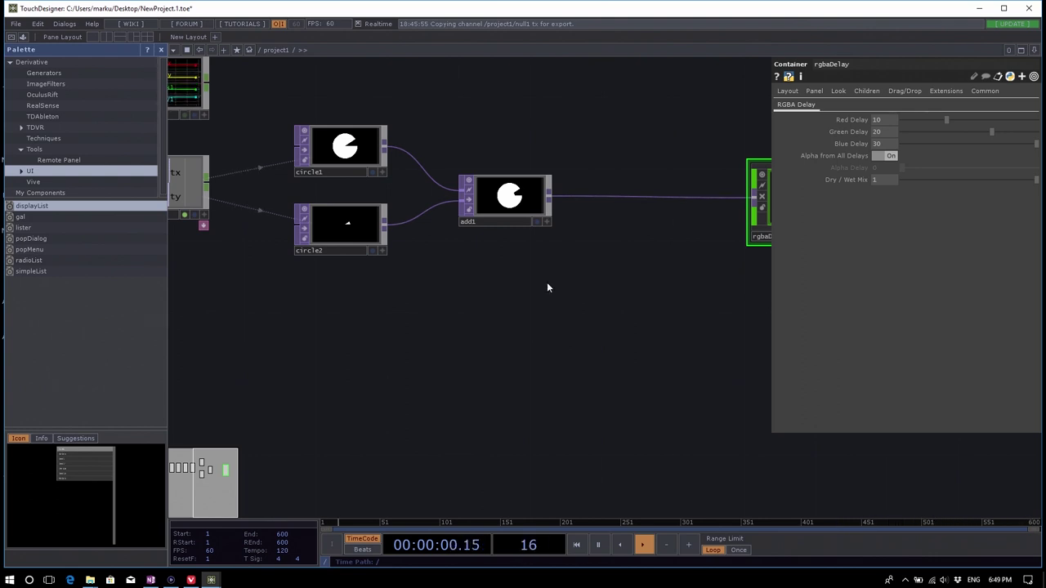
Drop a Transform TOP, transform1, onto the wire between add1 and rgbaDelay.
right_click(550, 199)
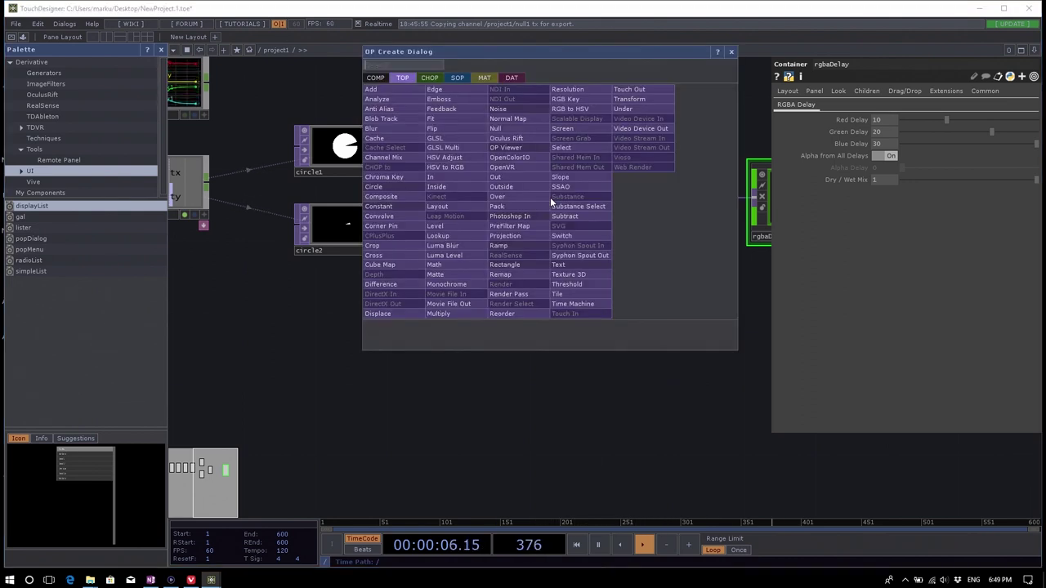
type("tra")
type("nsform")
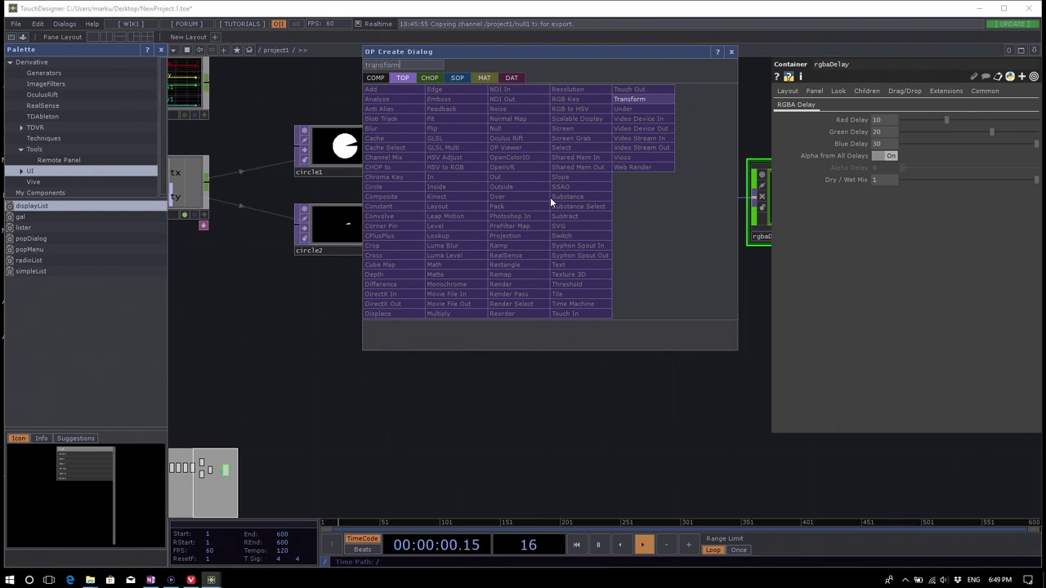
left_click(628, 99)
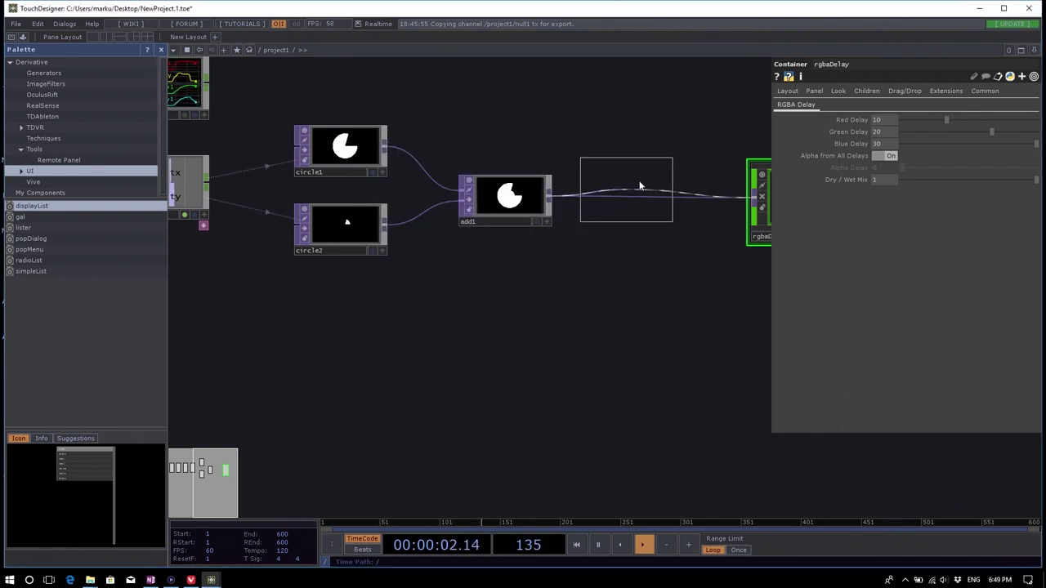
left_click(647, 197)
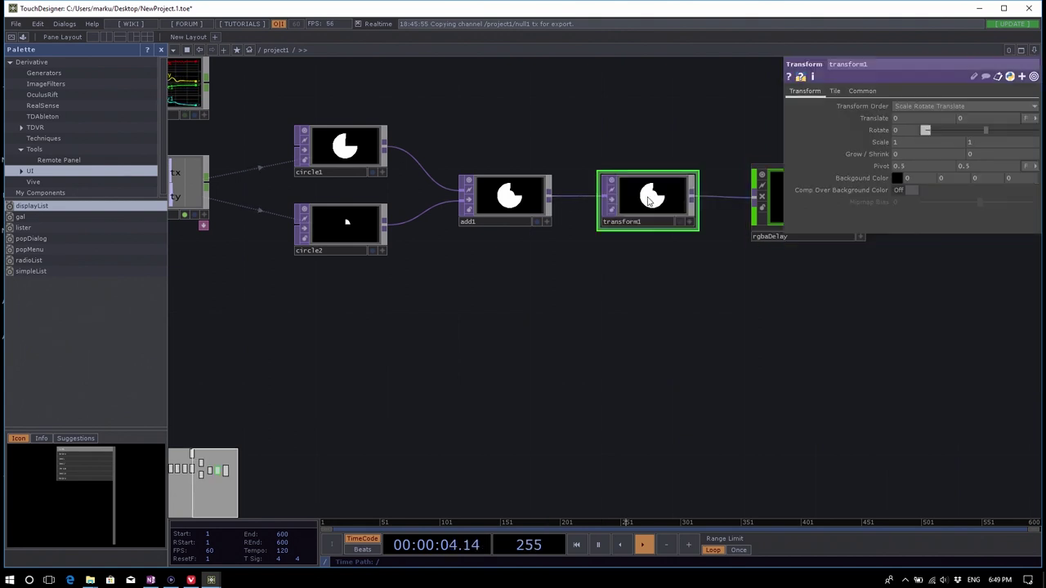
key("Tab")
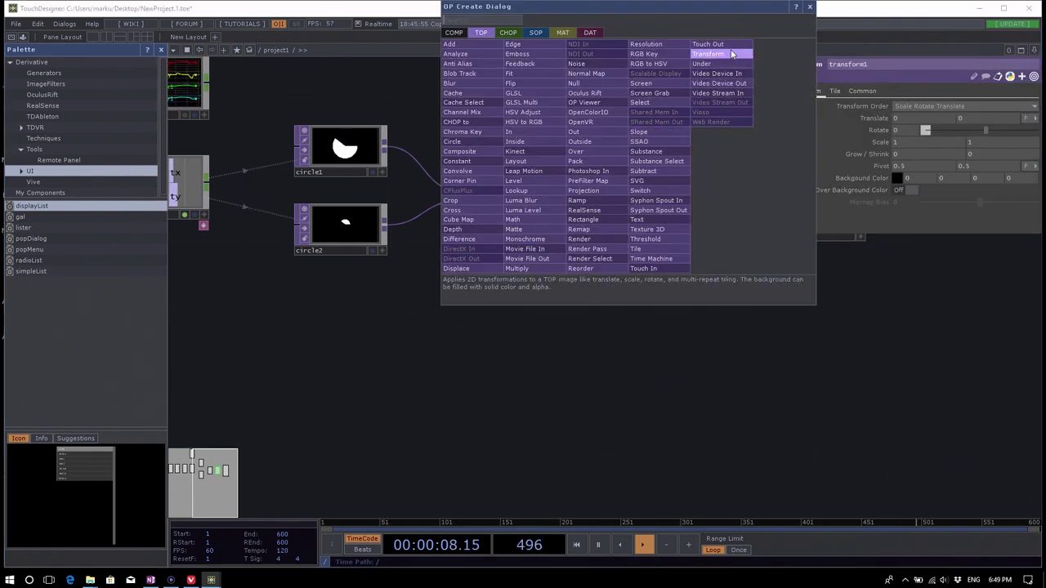
left_click(665, 413)
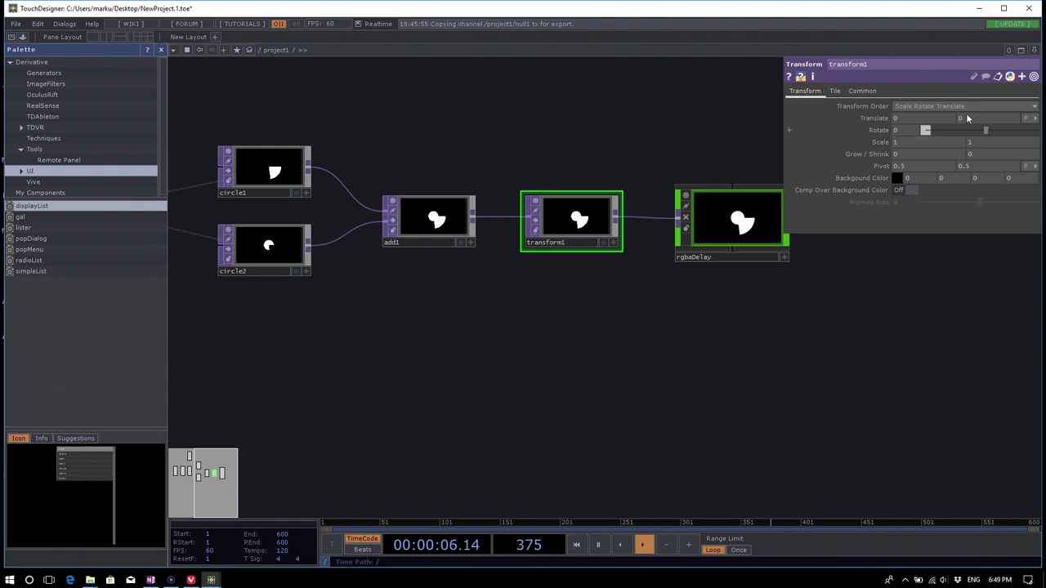
Set transform1's Rotate to 56 degrees, then toggle null1's viewer on and off.
mouse_move(978, 127)
left_mouse_down()
mouse_move(946, 132)
mouse_move(1006, 131)
mouse_move(941, 139)
mouse_move(1004, 138)
mouse_move(984, 141)
mouse_move(995, 134)
left_mouse_up()
scroll(776, 305, "down", 3)
scroll(734, 309, "up", 2)
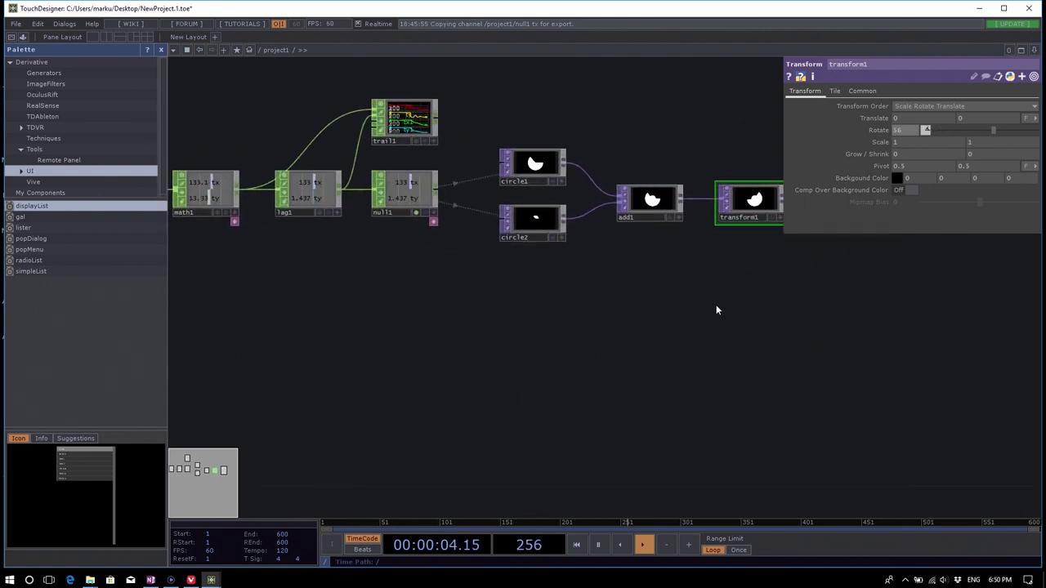
scroll(716, 308, "up", 2)
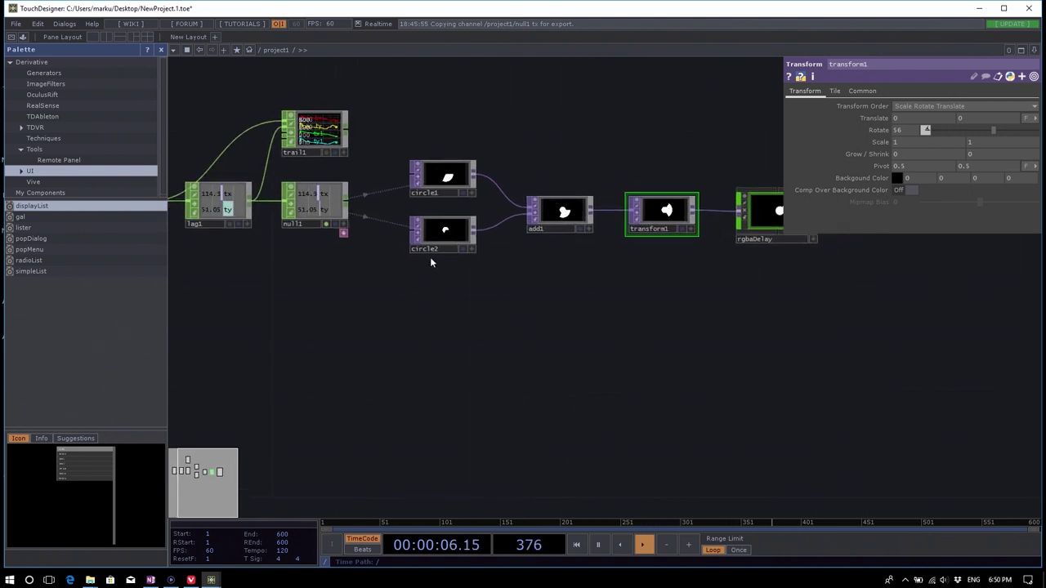
left_click(344, 224)
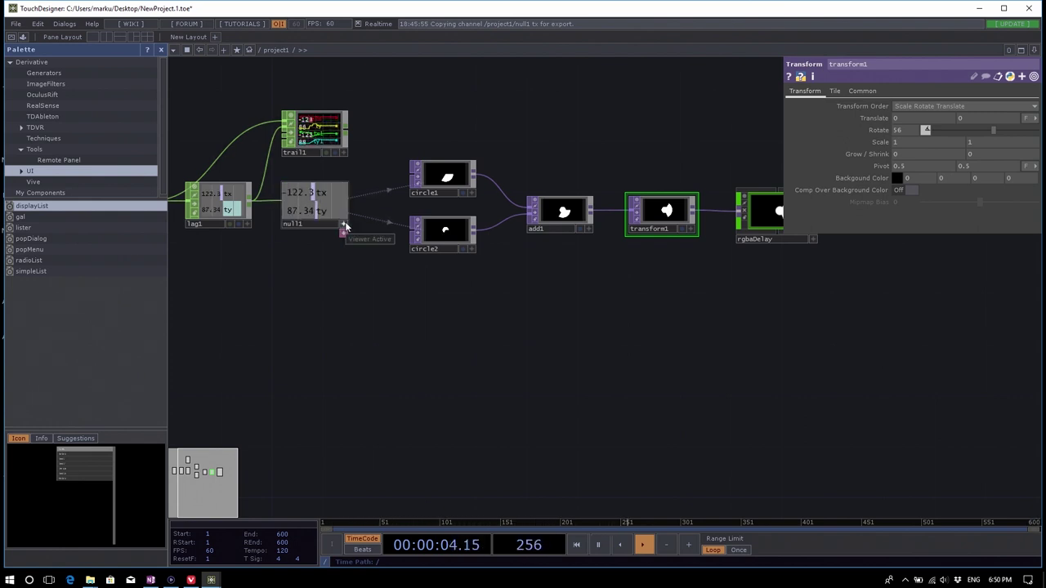
left_click(343, 229)
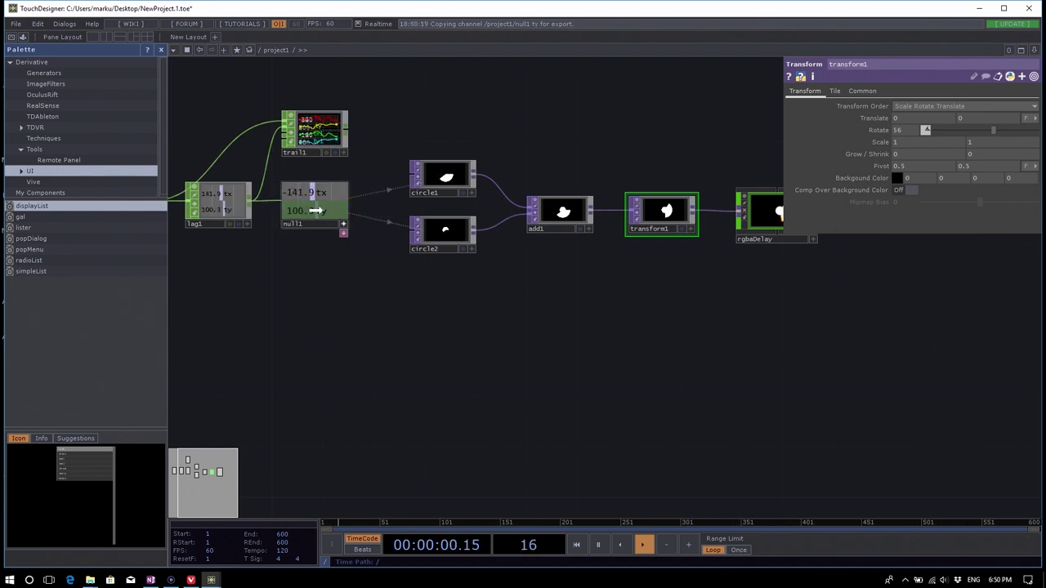
Export null1's ty channel onto transform1's Rotate parameter.
left_click_drag(305, 215, 693, 139)
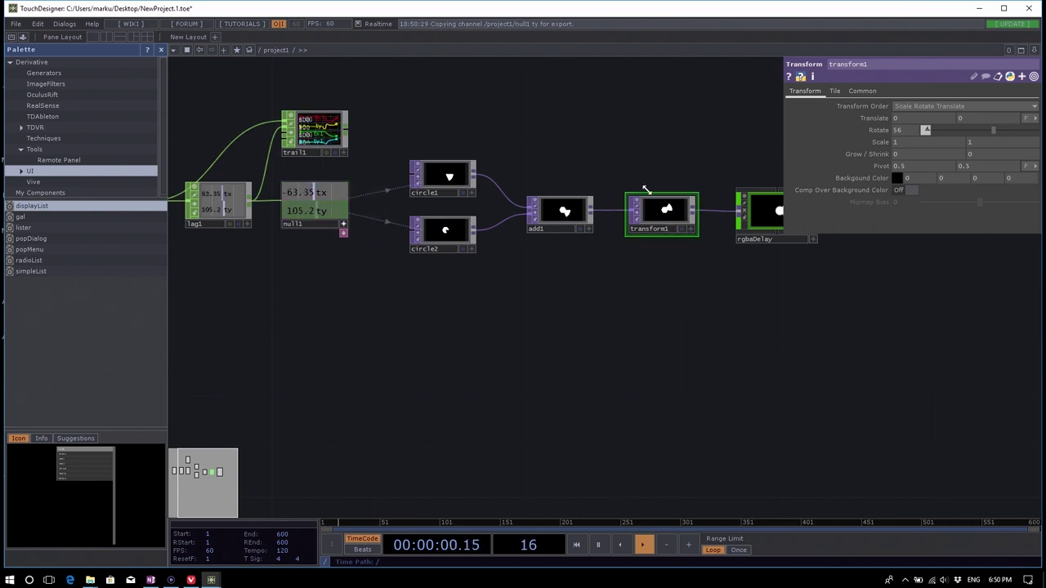
left_click_drag(899, 130, 909, 106)
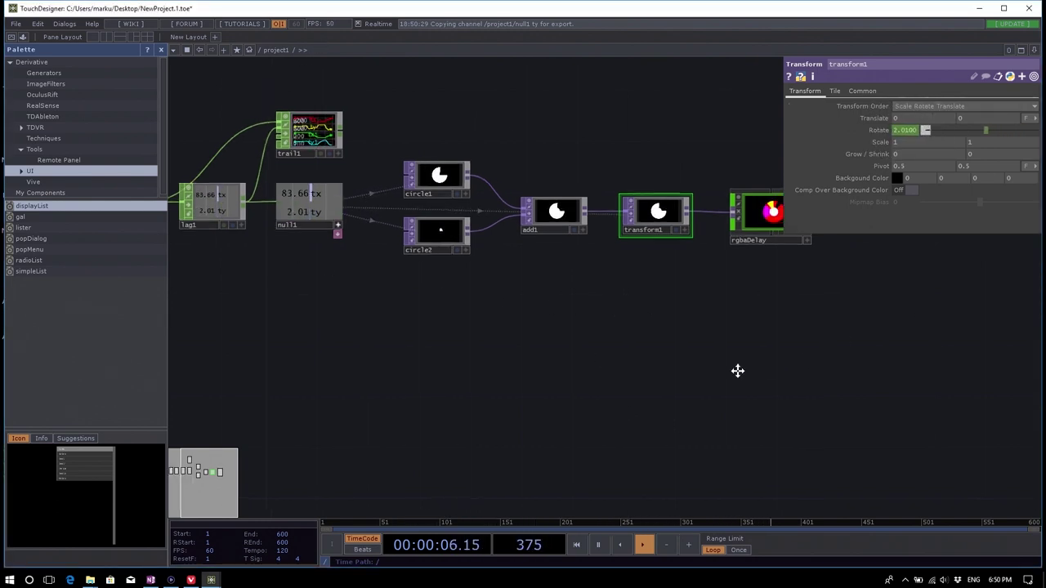
left_click_drag(738, 369, 523, 385)
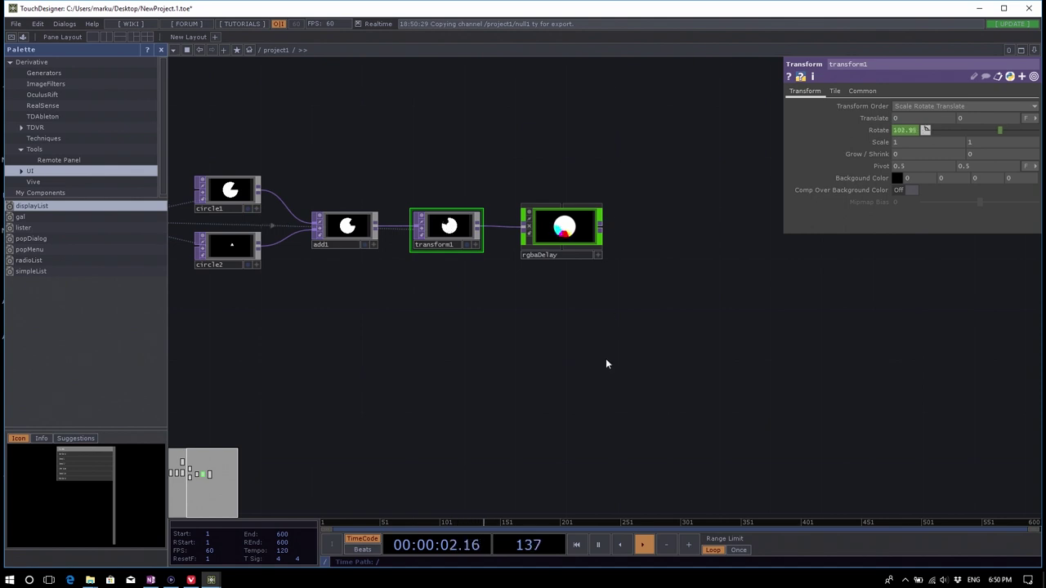
left_click_drag(540, 367, 674, 370)
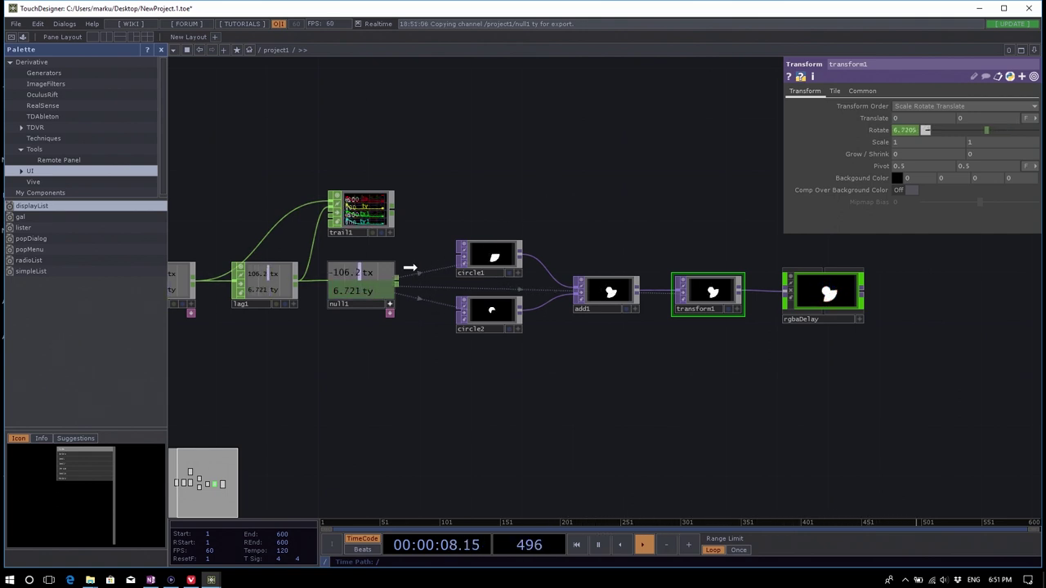
Inspect the parameters of add1, circle1, circle2 and transform1.
left_click(606, 297)
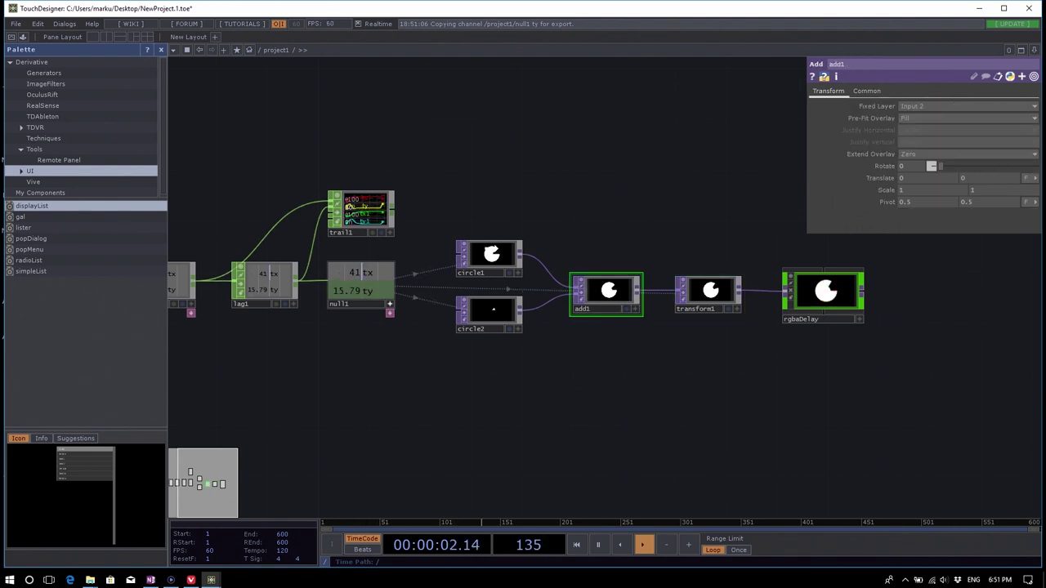
left_click(489, 257)
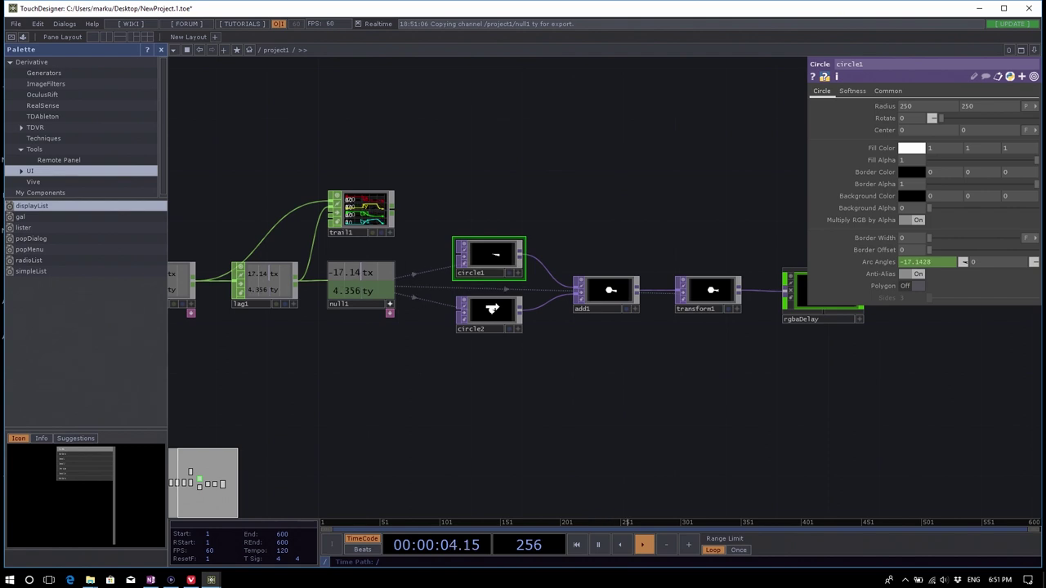
left_click(492, 309)
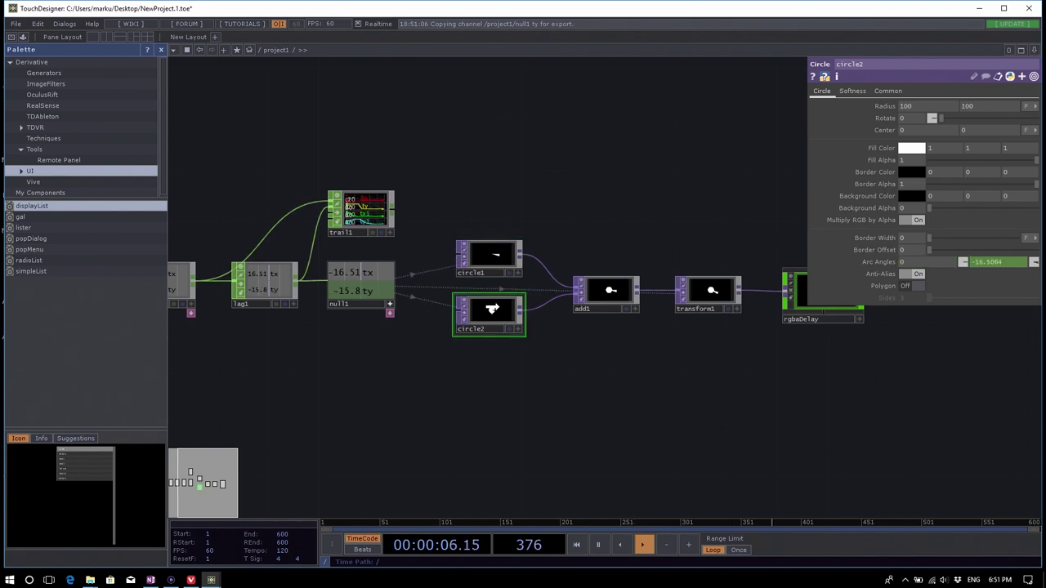
left_click(708, 293)
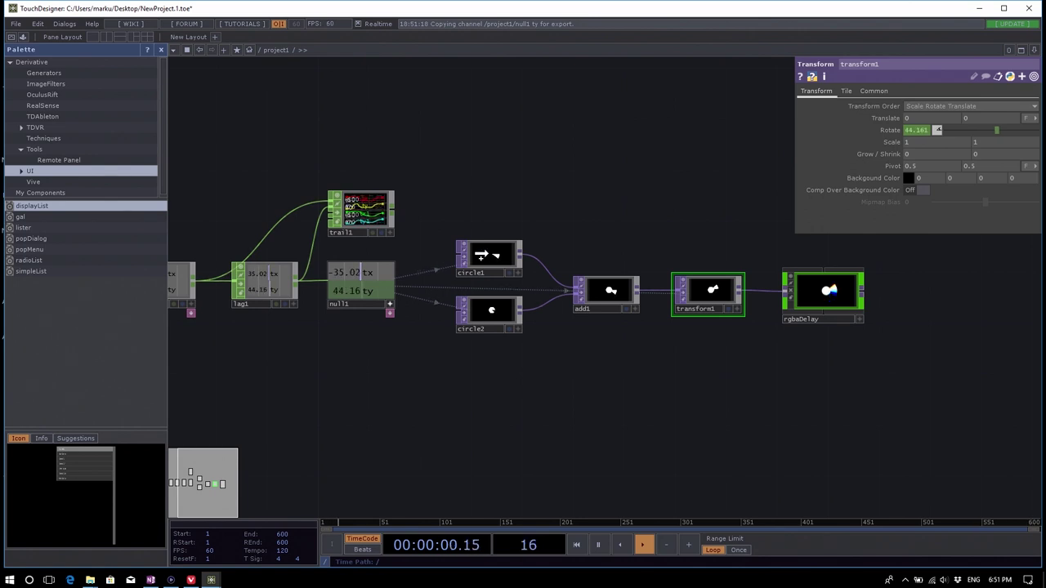
left_click(482, 256)
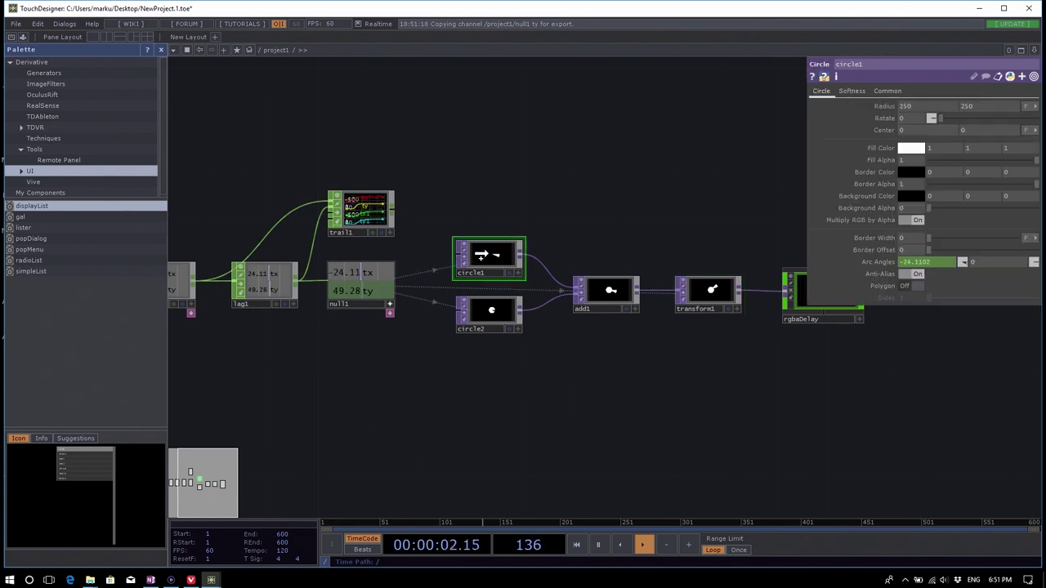
Flip through transform1's Transform, Tile and Common pages, ending on circle1's parameters.
left_click(605, 291)
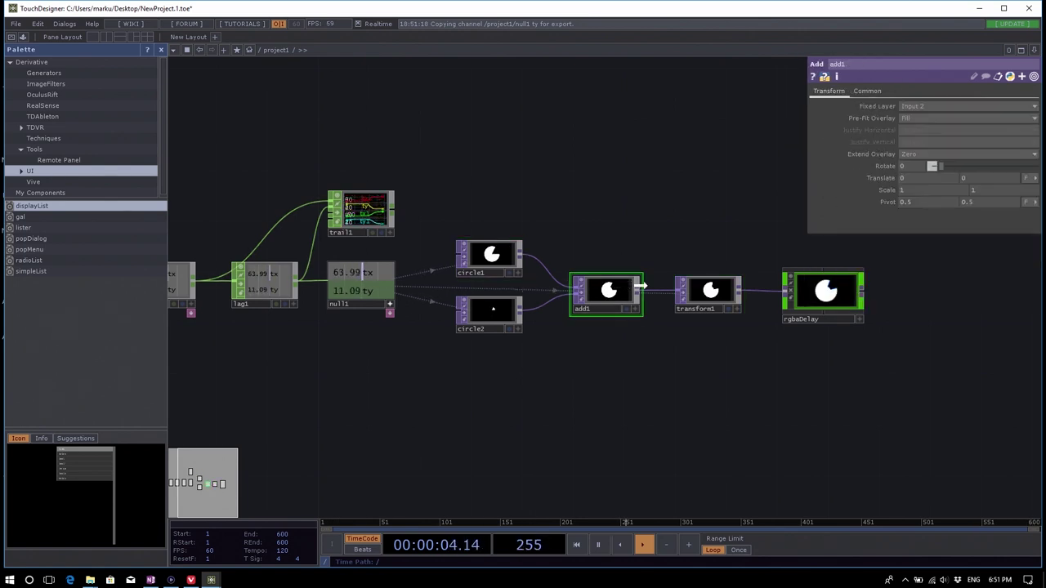
left_click(708, 293)
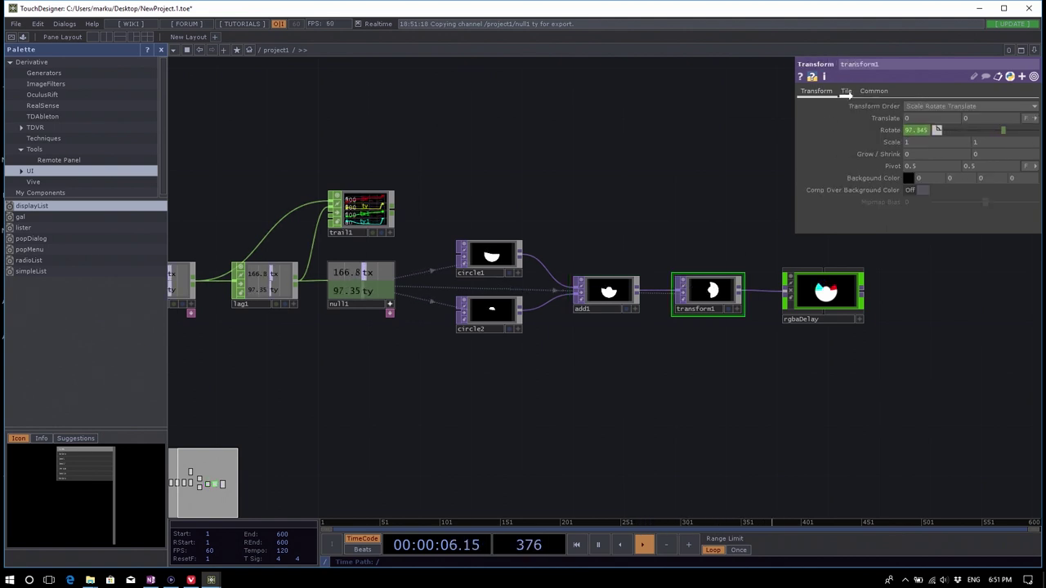
left_click(847, 91)
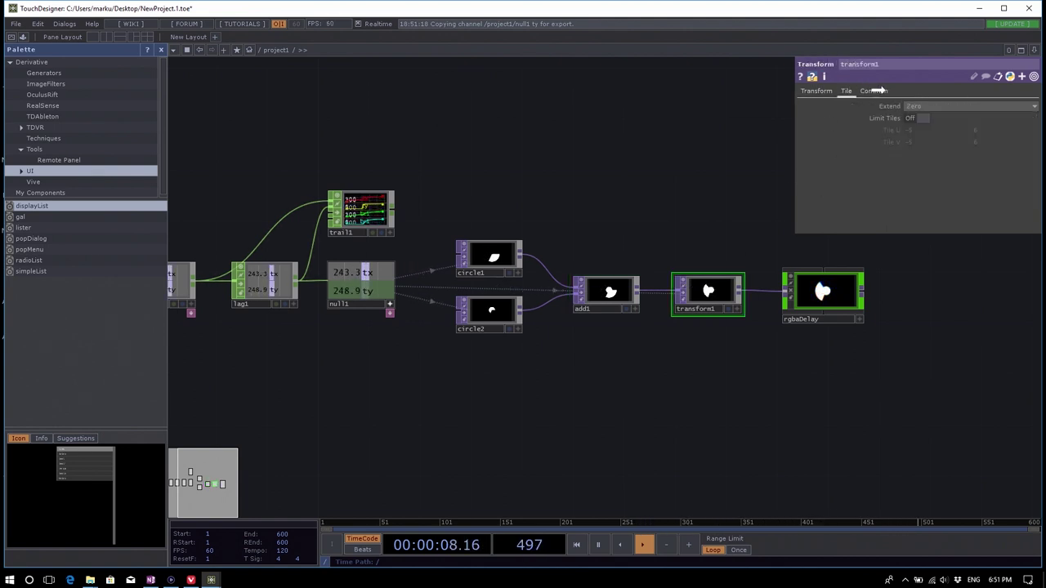
left_click(875, 91)
left_click(845, 90)
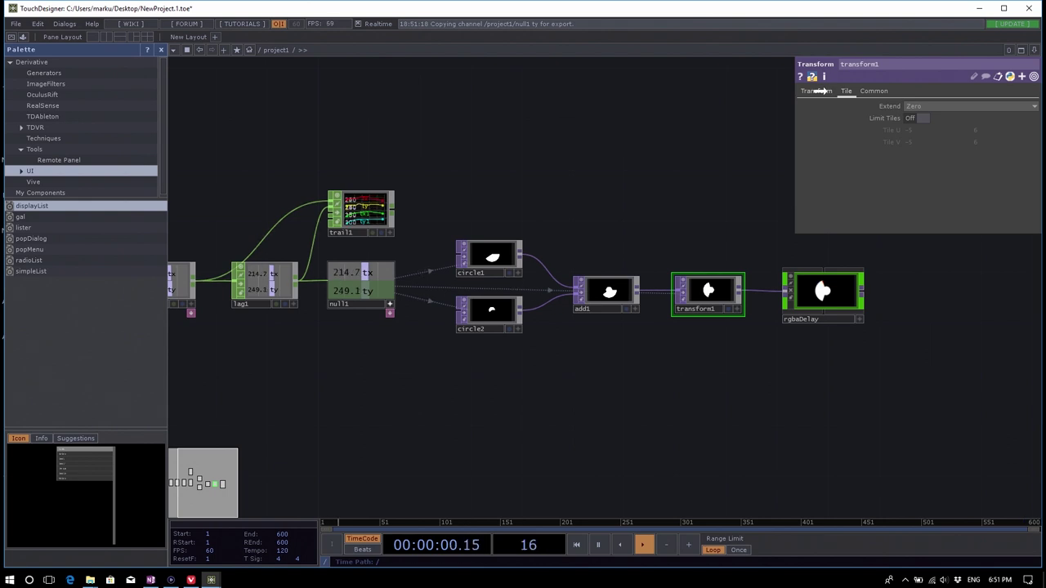
left_click(817, 90)
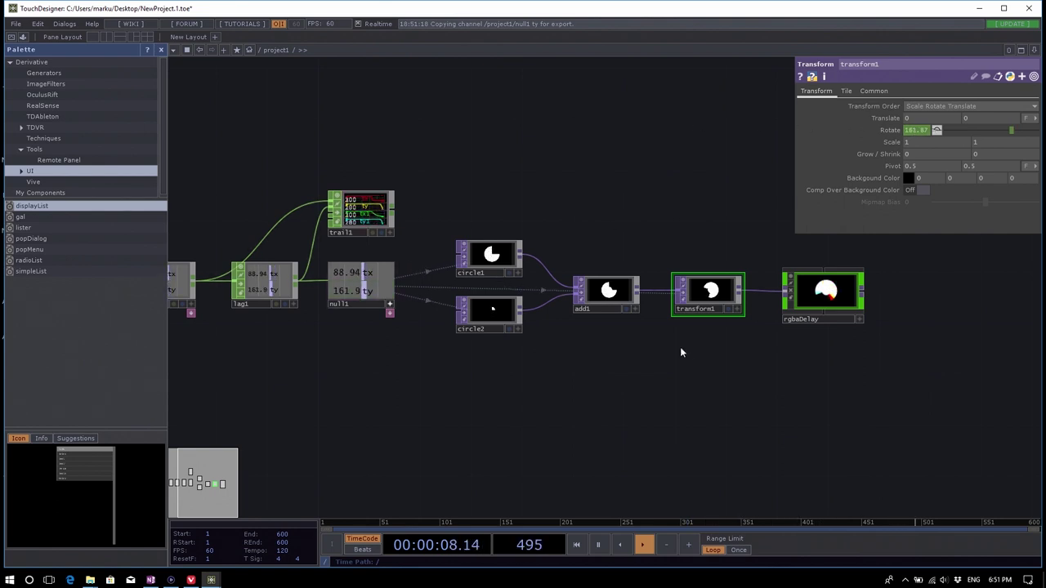
left_click(515, 263)
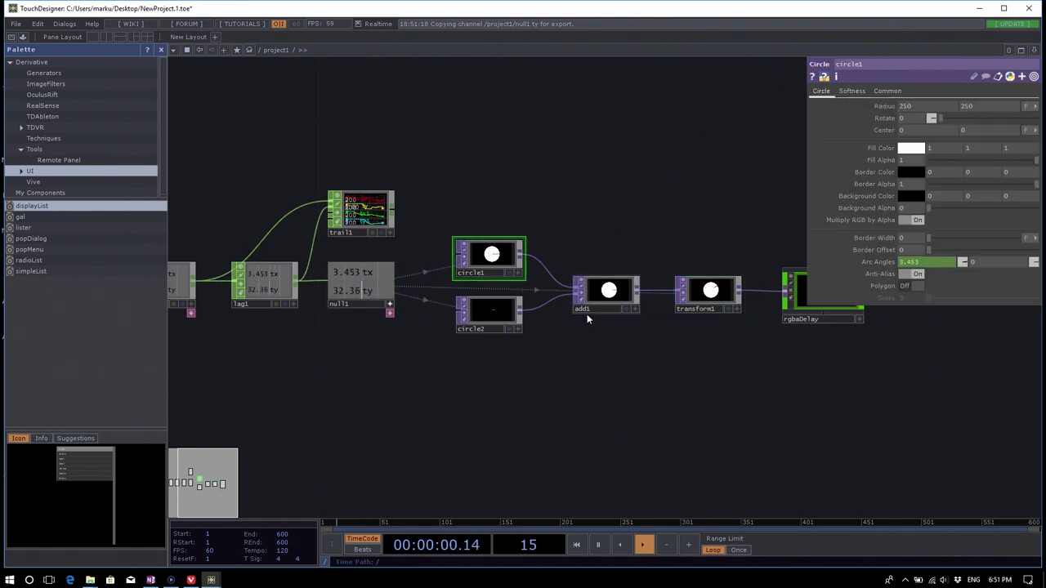
left_click(703, 295)
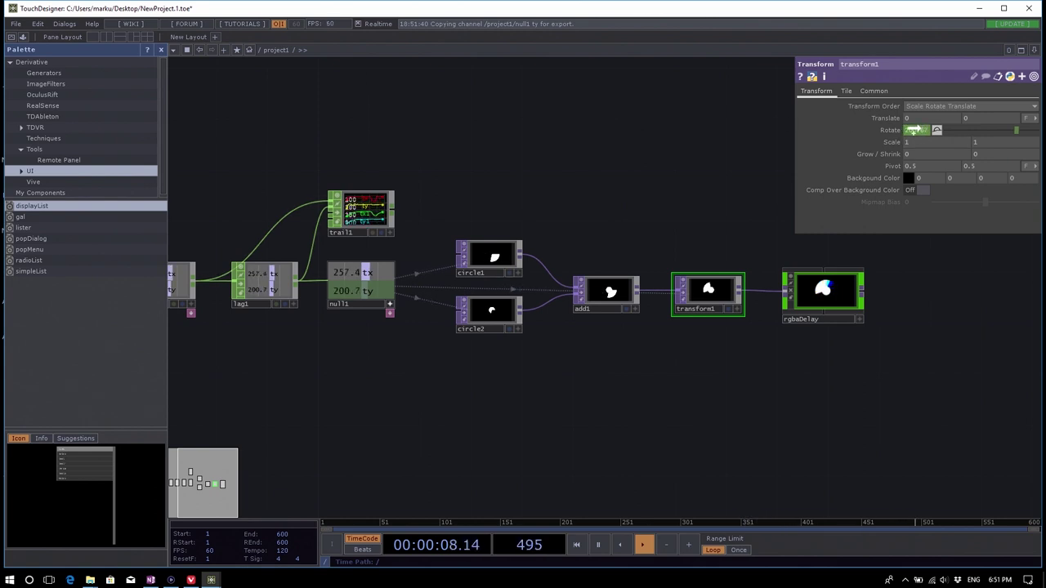
left_click(489, 258)
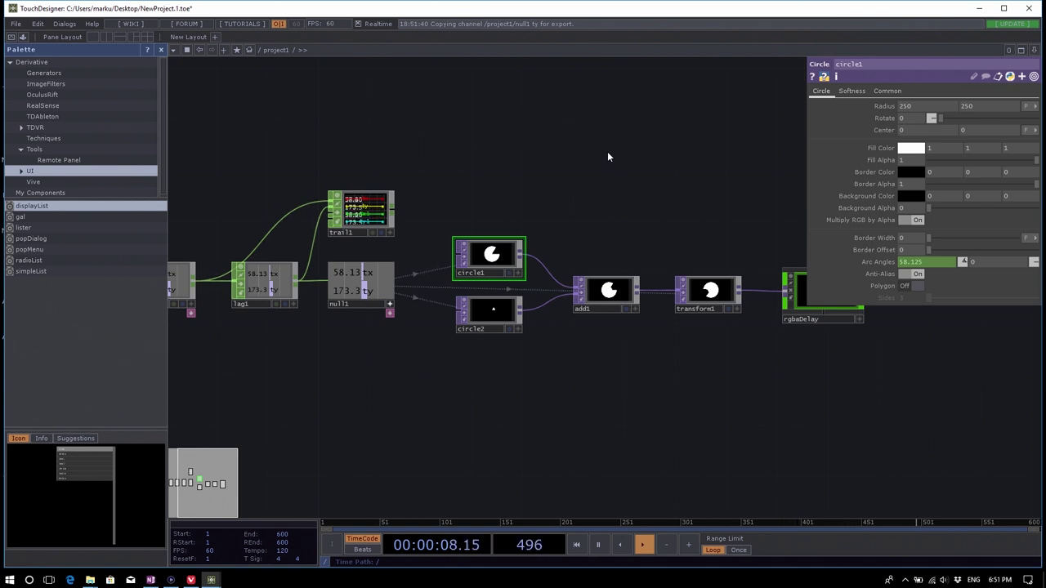
Make circle2 a three-sided polygon so it becomes a triangle.
left_click_drag(703, 397, 461, 428)
scroll(706, 307, "up", 5)
scroll(717, 345, "down", 6)
scroll(719, 294, "up", 5)
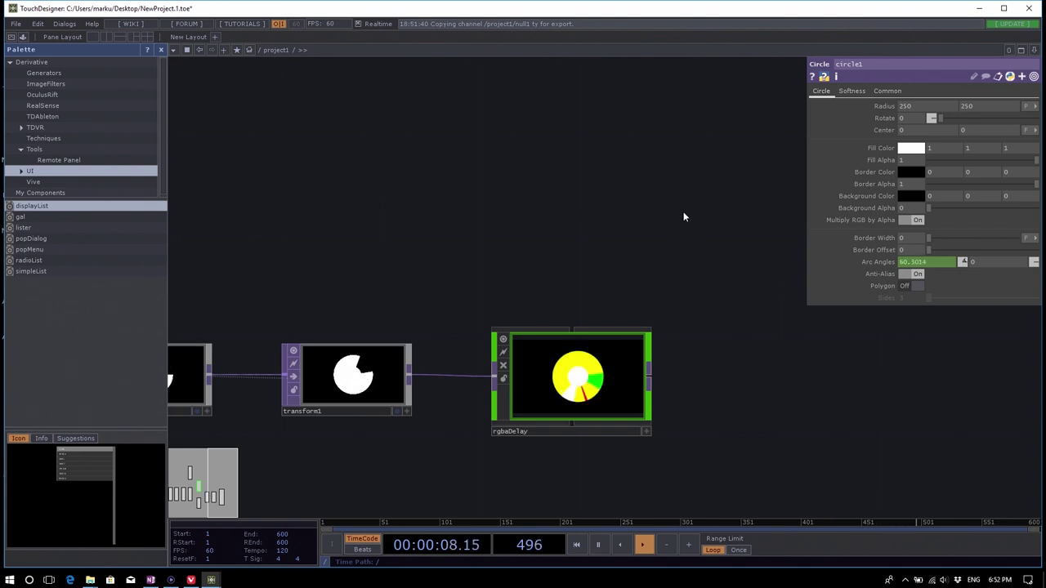
scroll(703, 224, "down", 3)
scroll(637, 282, "up", 5)
scroll(596, 309, "down", 5)
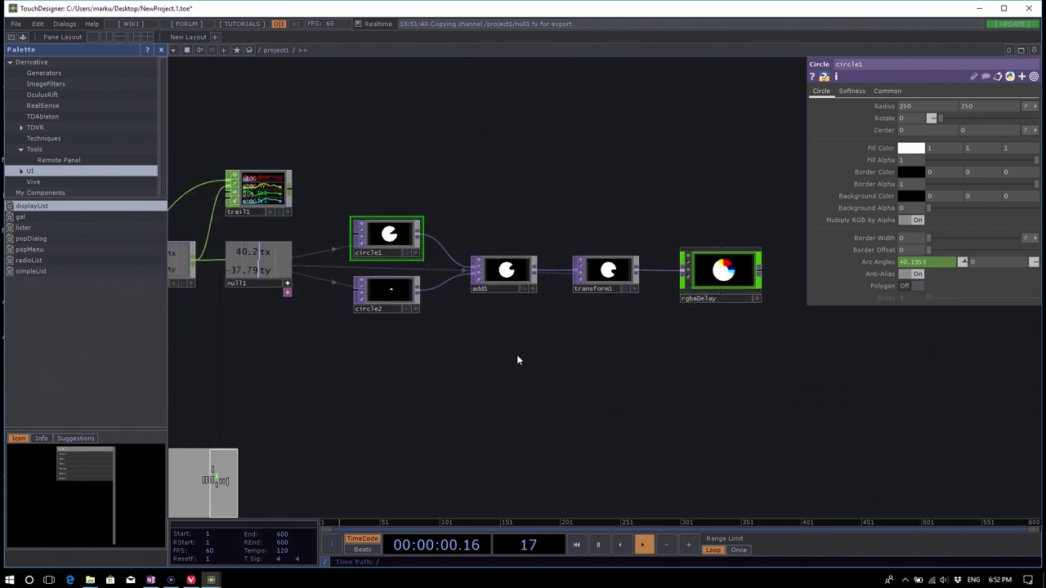
scroll(384, 294, "up", 4)
scroll(408, 323, "up", 2)
left_click(429, 337)
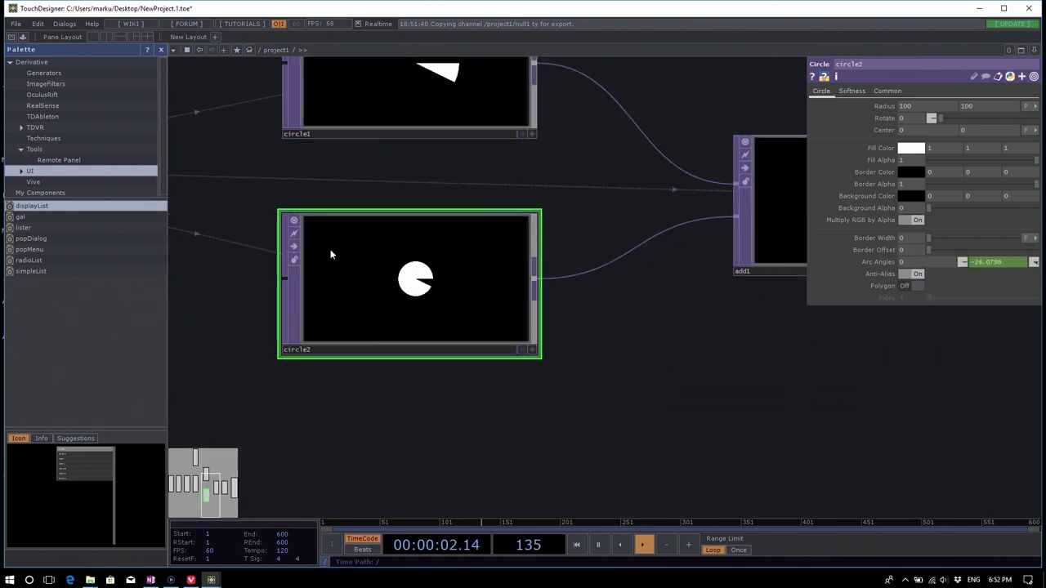
left_click(909, 285)
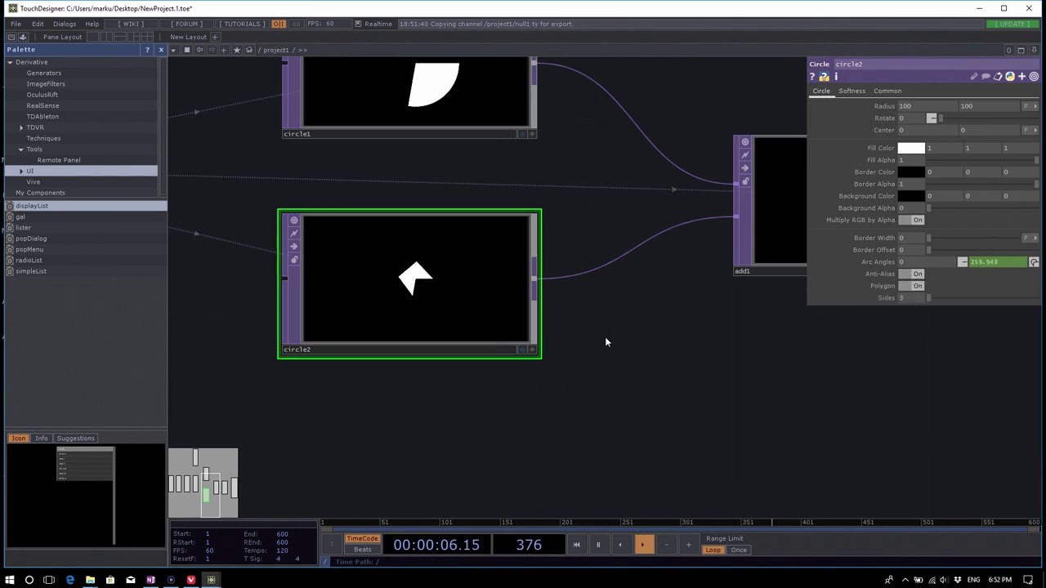
Pan across add1 to rgbaDelay to view the colour-fringed rotating wedge.
left_click_drag(876, 414, 408, 462)
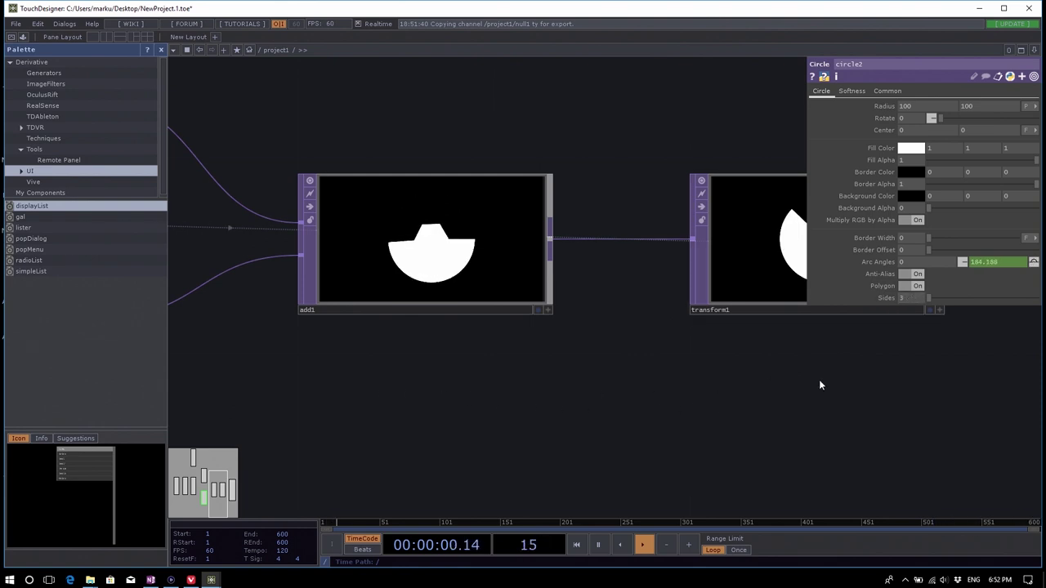
scroll(819, 379, "down", 3)
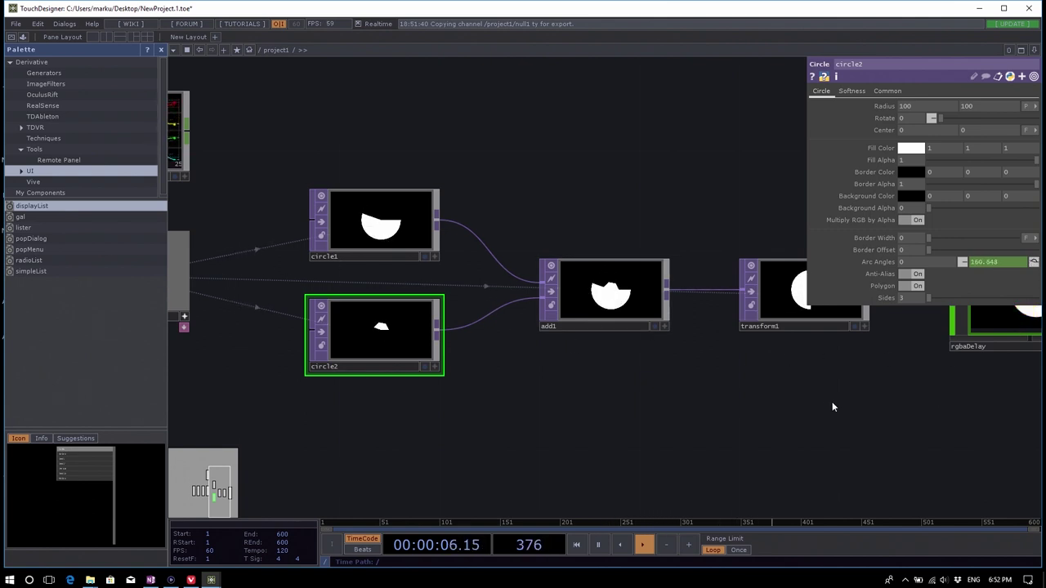
left_click_drag(936, 442, 425, 428)
scroll(567, 430, "down", 3)
scroll(607, 306, "up", 5)
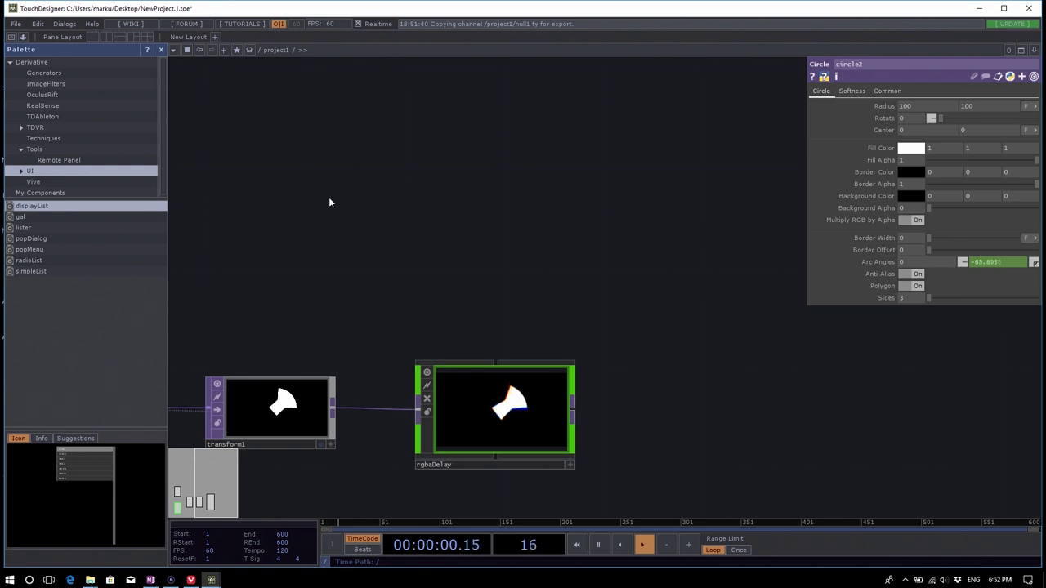
Add the Palette's checker generator to the network and set Divisions Horizontal to 2.
left_click(118, 73)
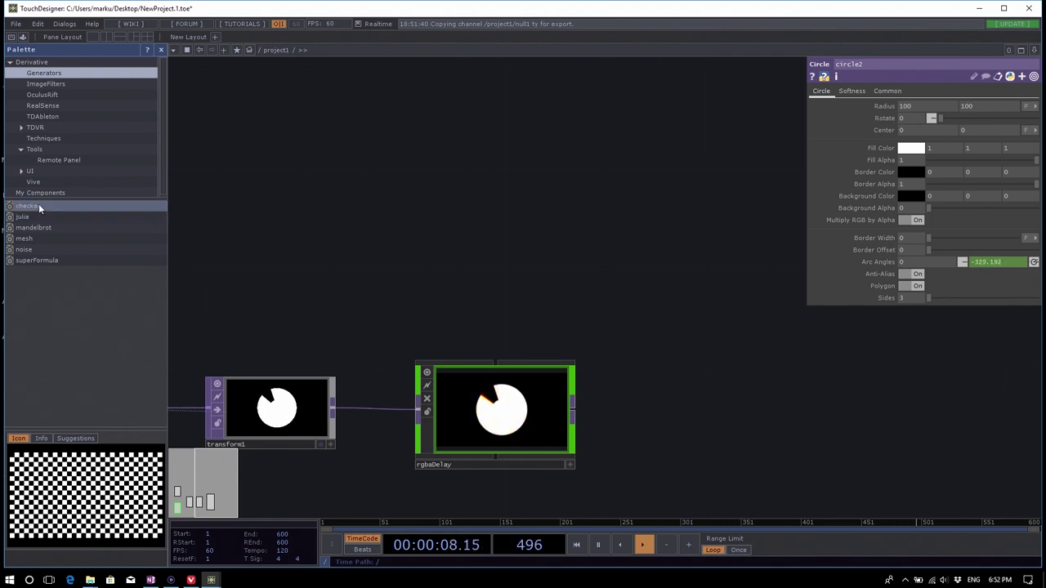
left_click_drag(36, 207, 416, 344)
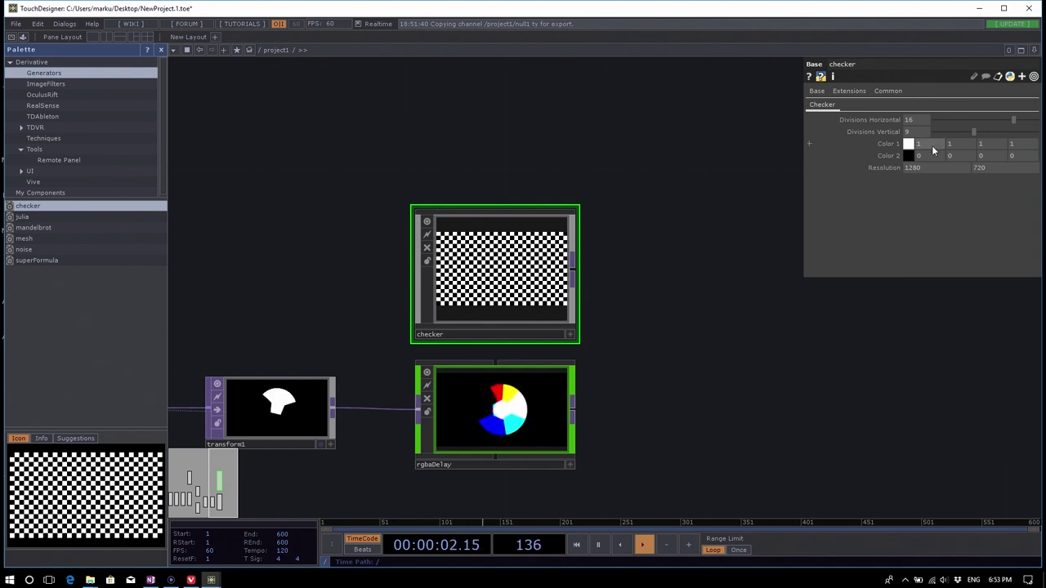
left_click_drag(1010, 120, 900, 116)
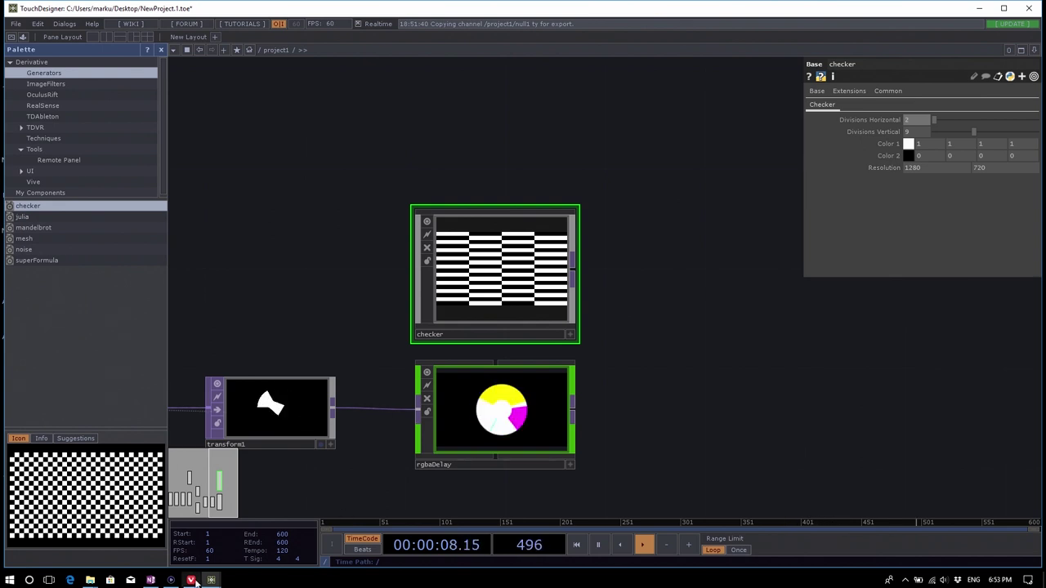
Read the checker TOP's parameters in SightAdjuster, then return to NewProject.1.toe.
mouse_move(213, 581)
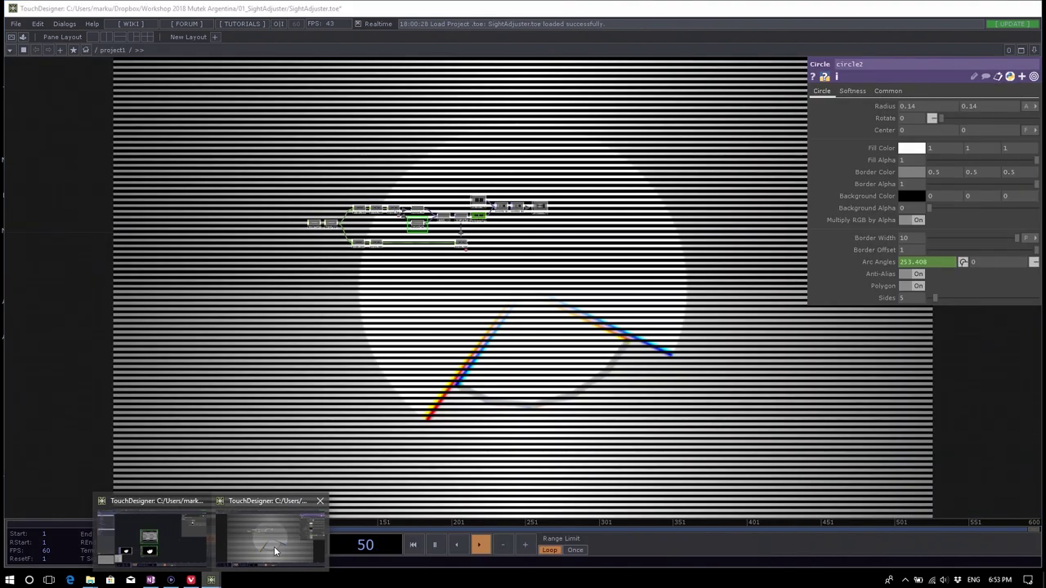
left_click(274, 546)
key("h")
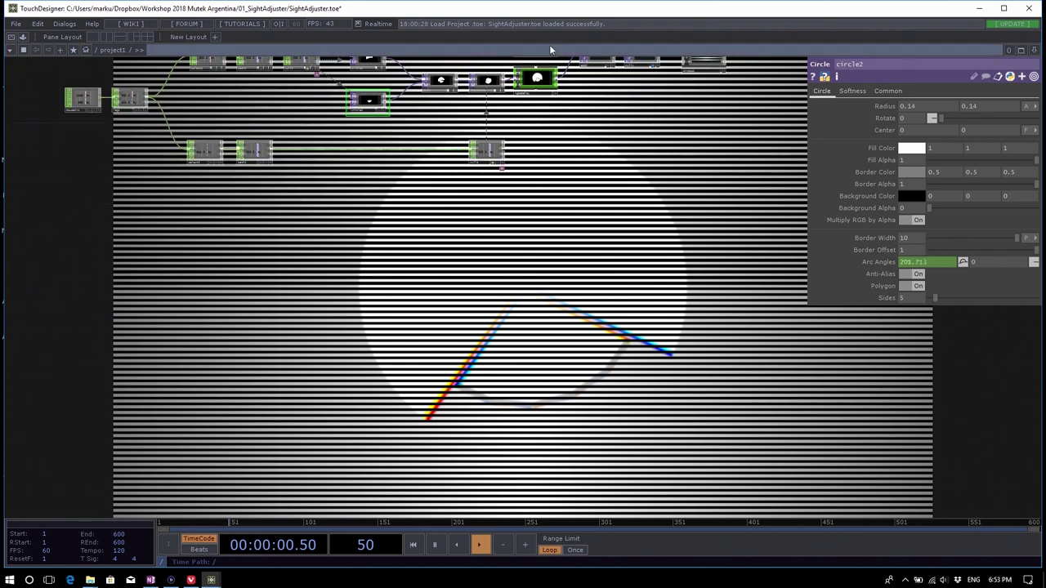
scroll(540, 82, "up", 5)
left_click(520, 209)
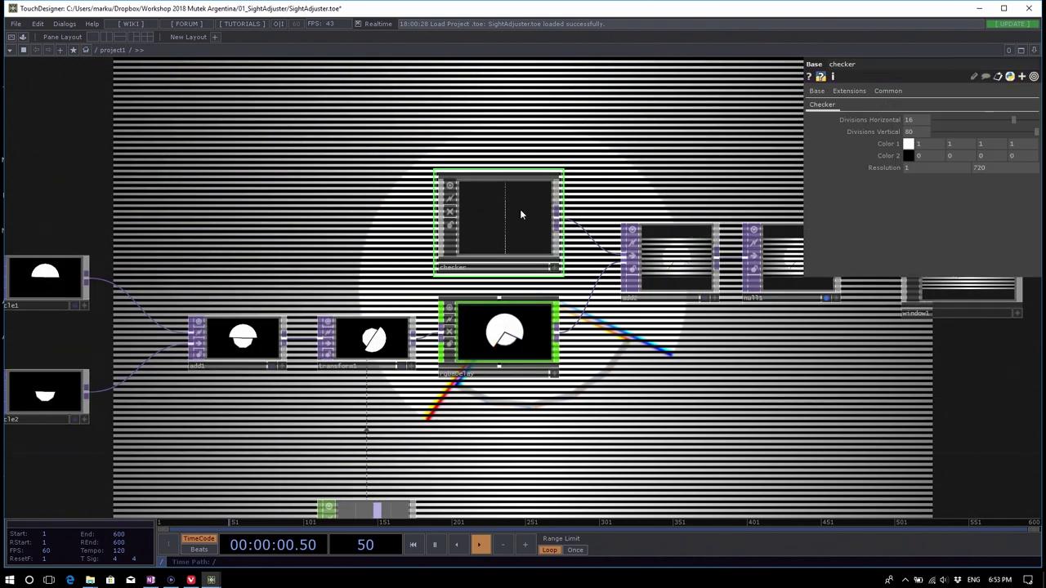
scroll(522, 218, "up", 8)
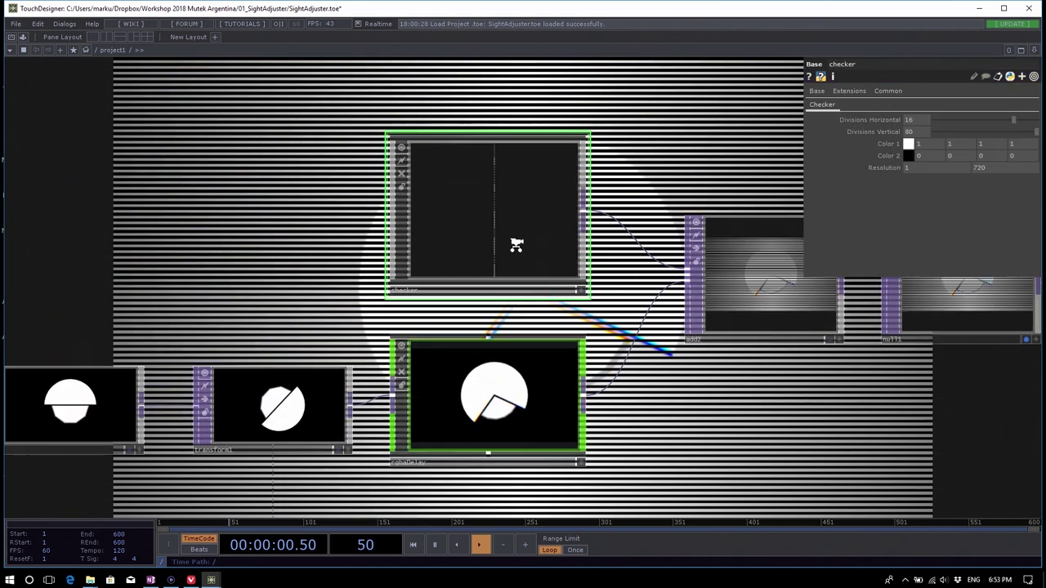
scroll(525, 268, "down", 8)
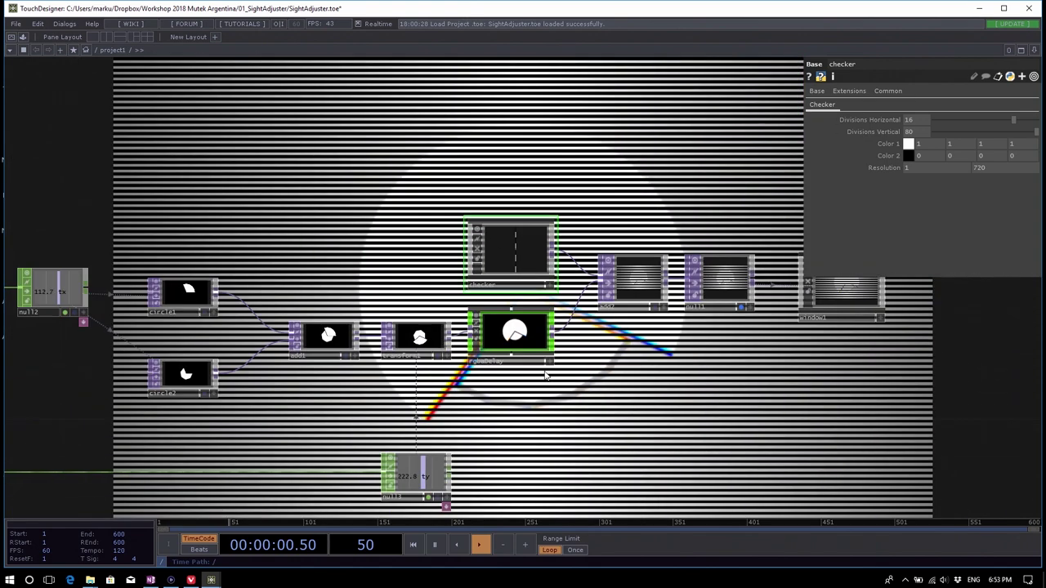
mouse_move(209, 581)
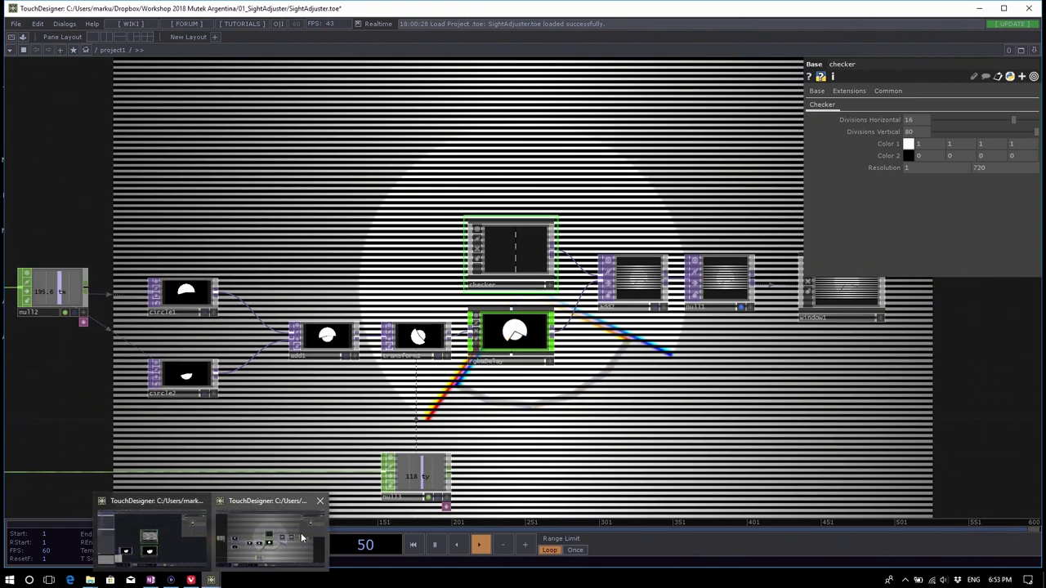
left_click(179, 555)
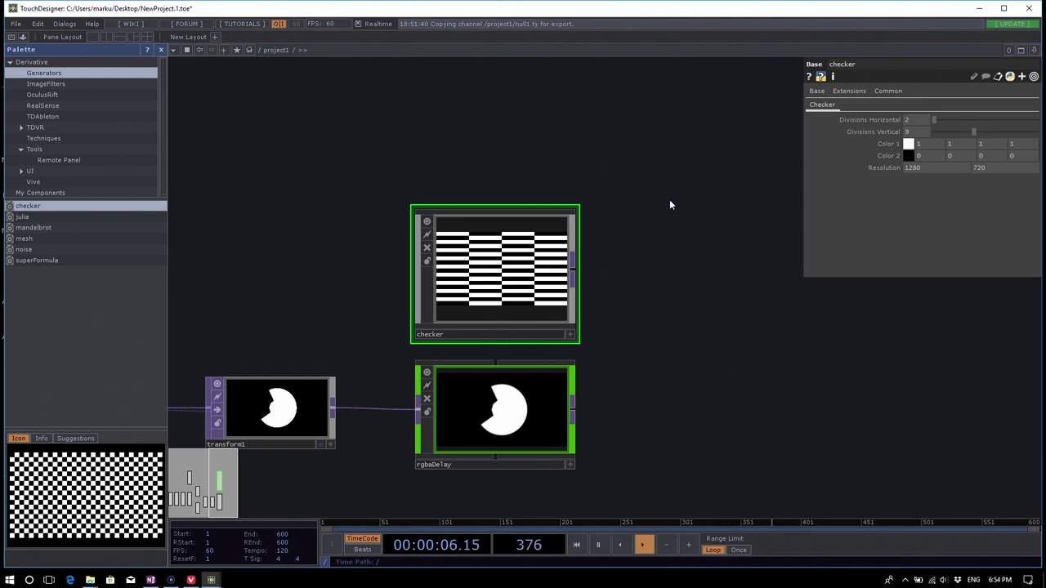
Raise the checker's Divisions Vertical to 60.
scroll(563, 219, "up", 4)
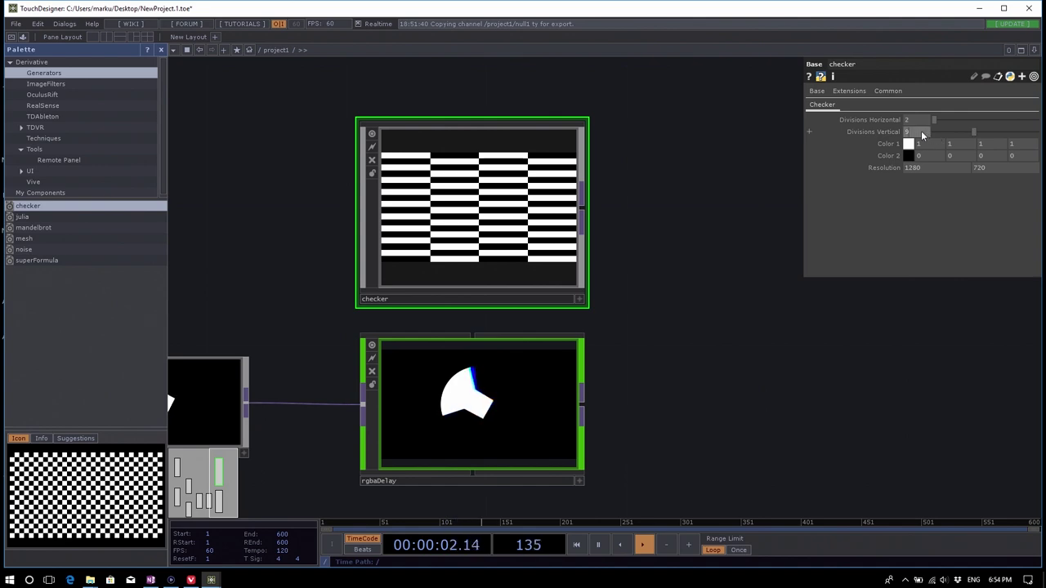
left_click_drag(921, 131, 921, 131)
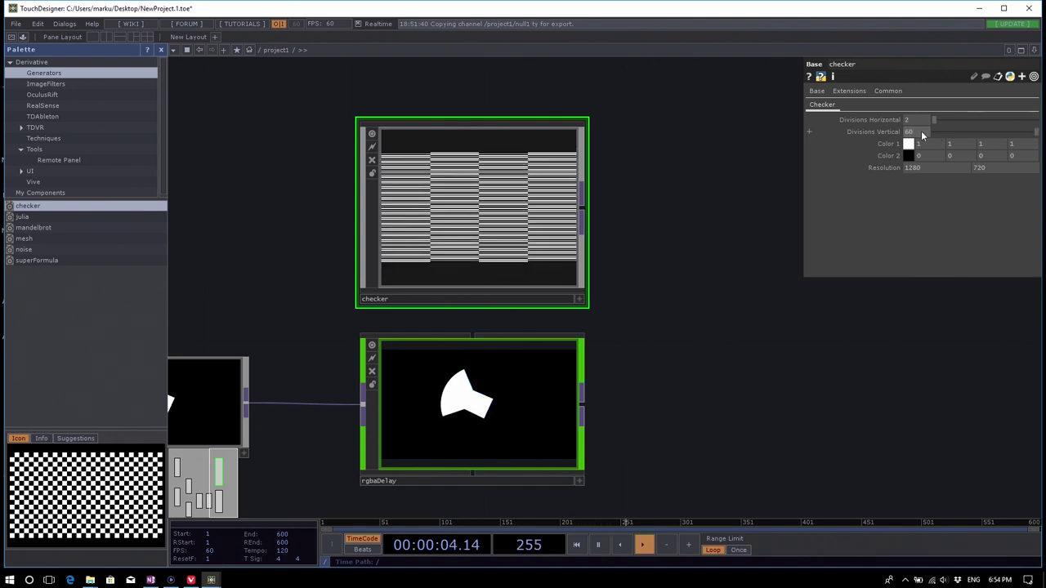
scroll(592, 165, "up", 5)
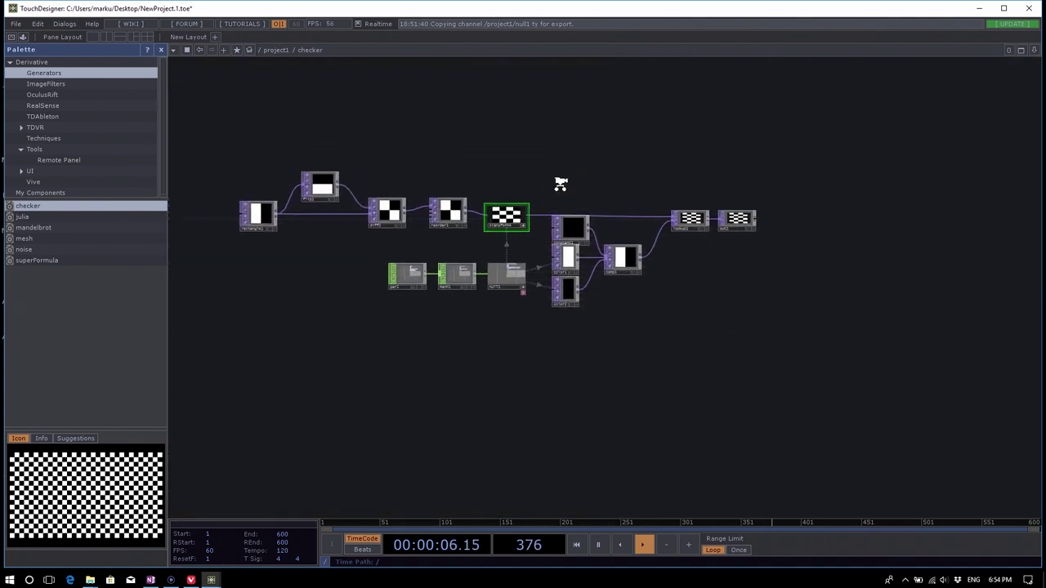
scroll(560, 301, "down", 5)
scroll(709, 298, "up", 5)
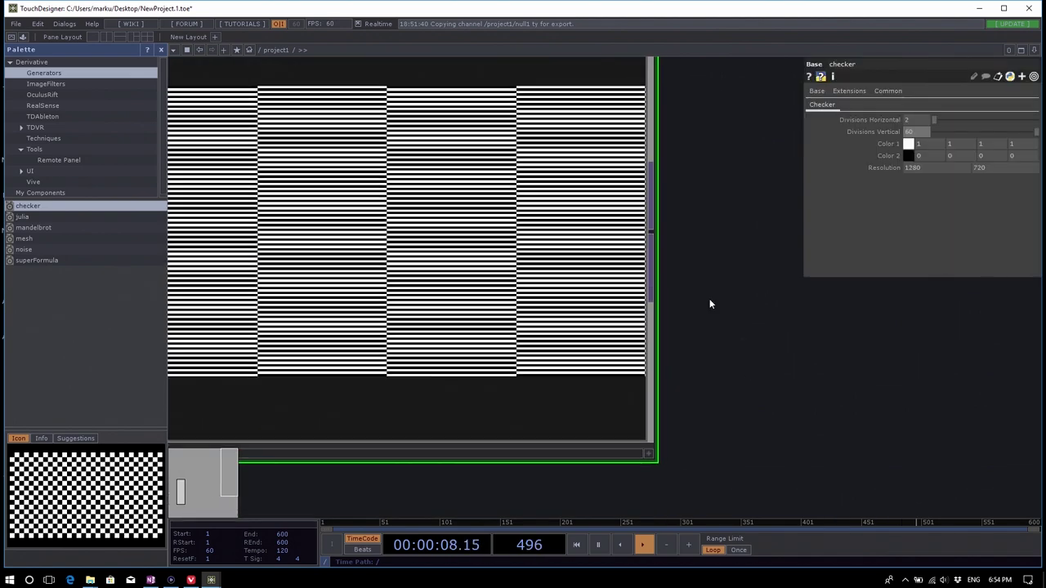
scroll(695, 206, "down", 5)
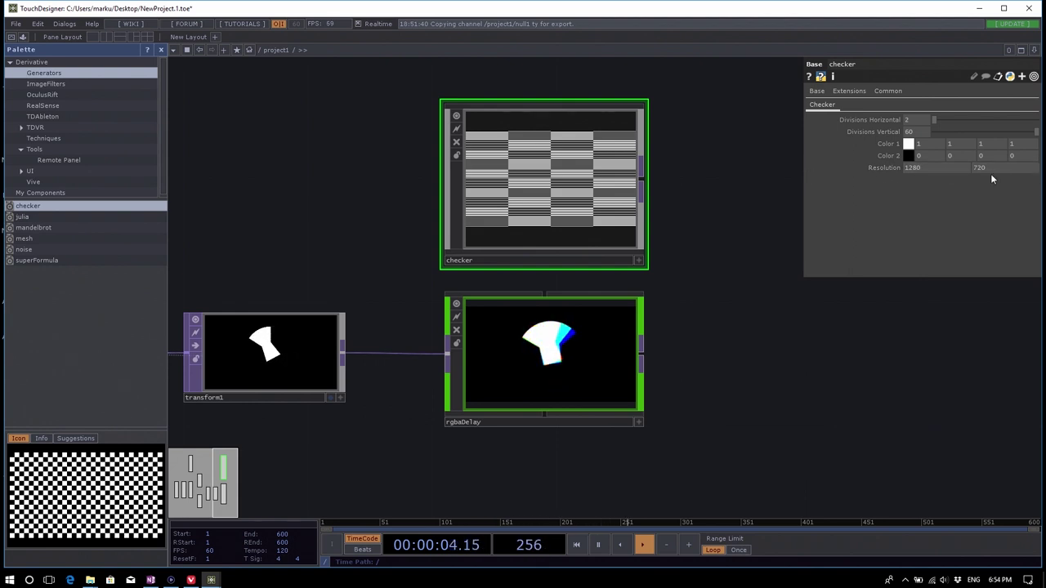
Set the checker's resolution width to 1, giving a 1 by 720 output.
left_click(931, 167)
type("1")
key("Return")
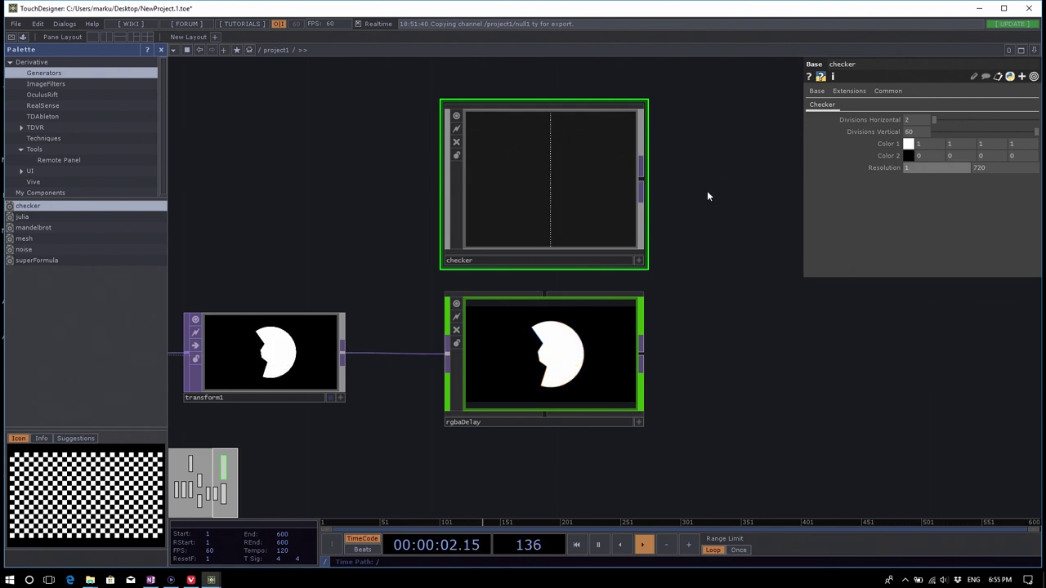
scroll(615, 185, "up", 5)
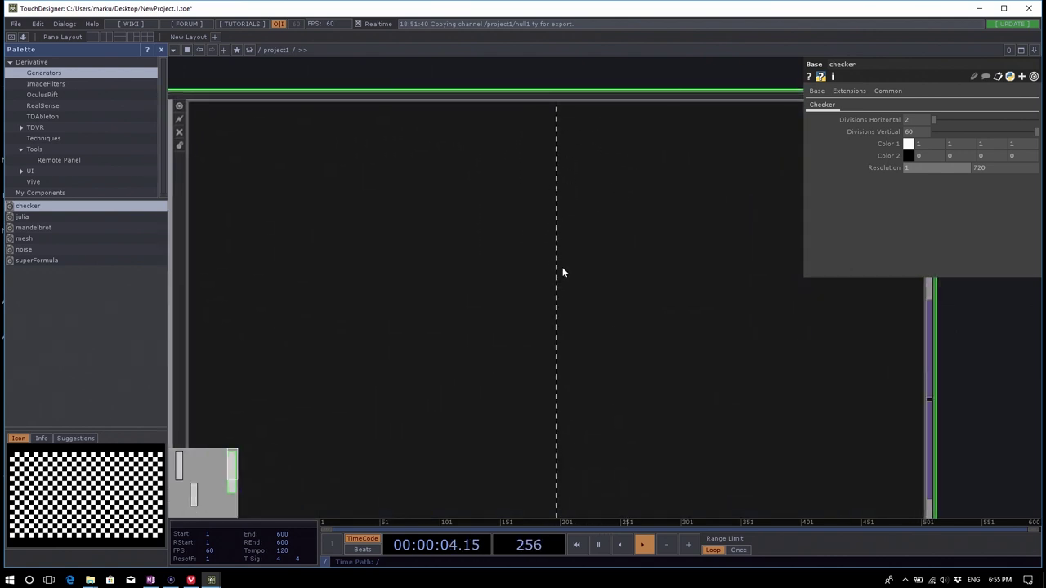
scroll(562, 273, "down", 5)
left_click_drag(690, 268, 657, 226)
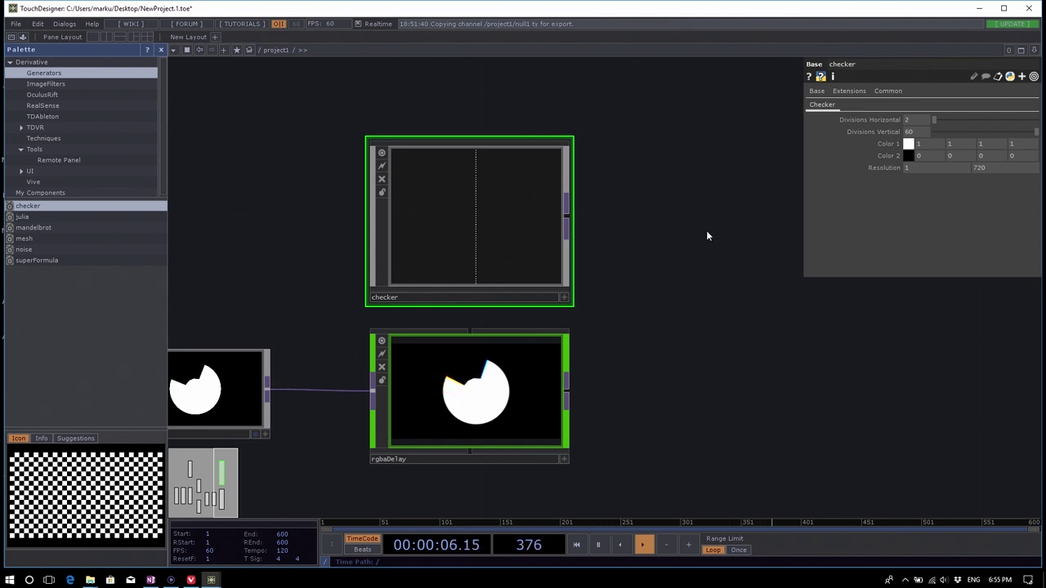
scroll(707, 232, "down", 5)
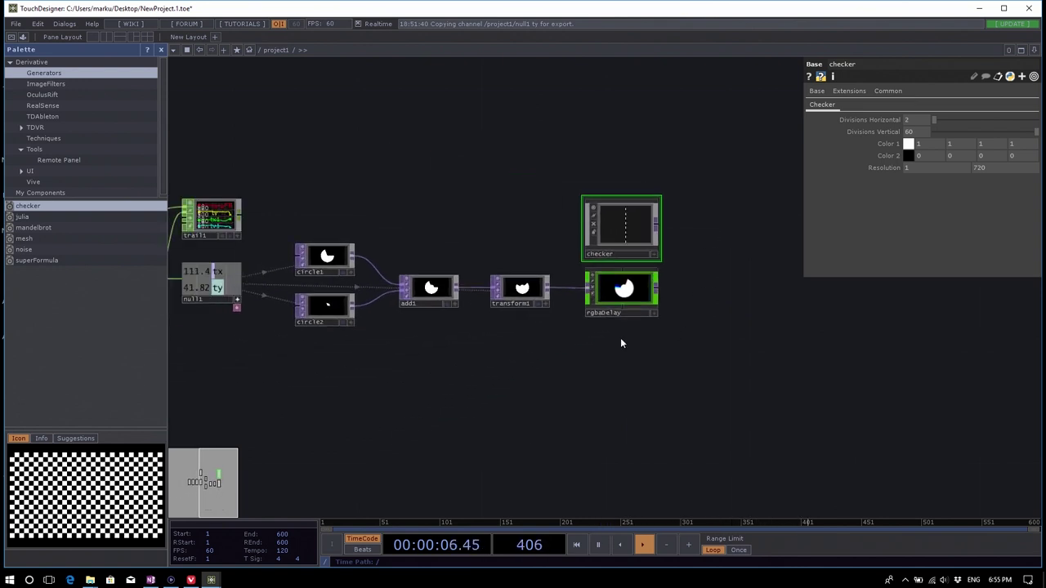
Remove an accidentally placed substance1 node from the network.
right_click(657, 227)
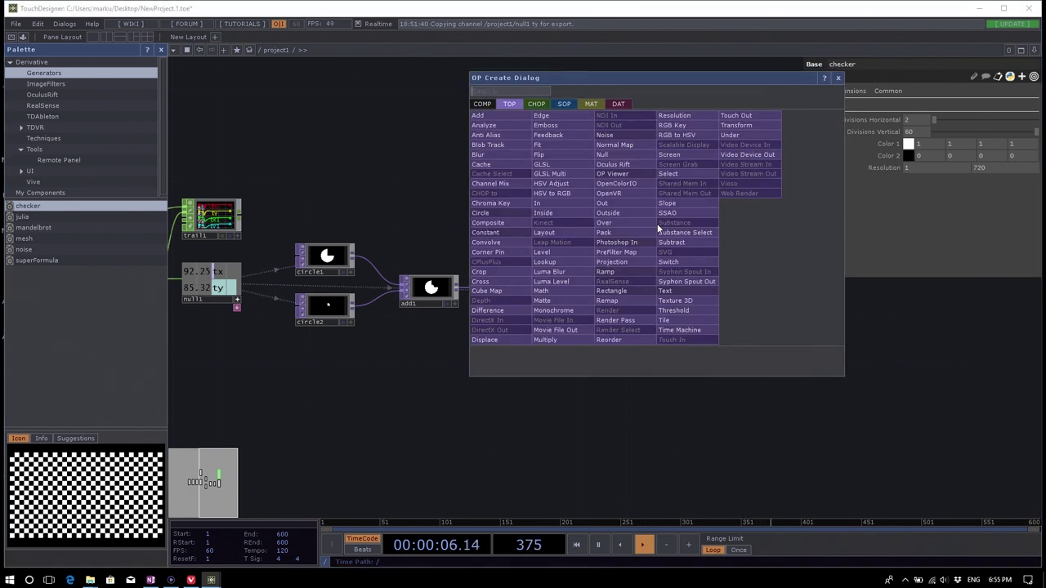
key("Escape")
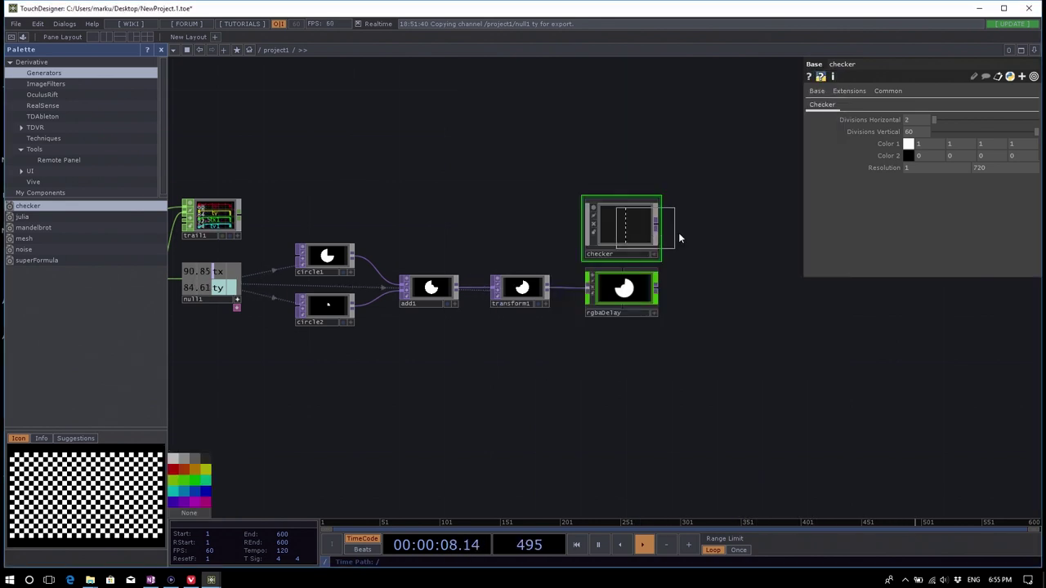
left_click(717, 236)
key("Delete")
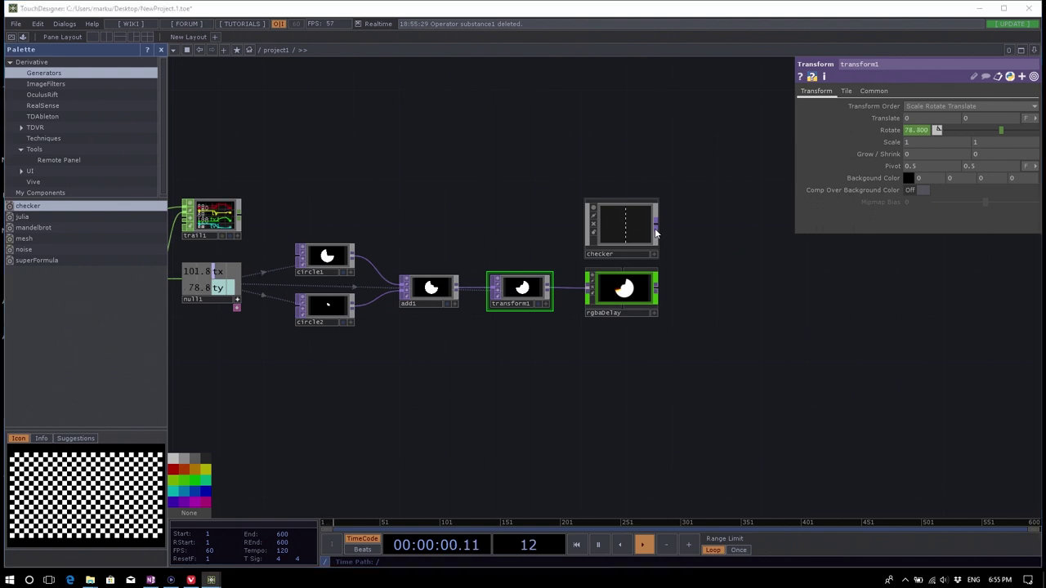
Create Composite TOP comp1 fed by the checker's output.
right_click(657, 229)
type("com")
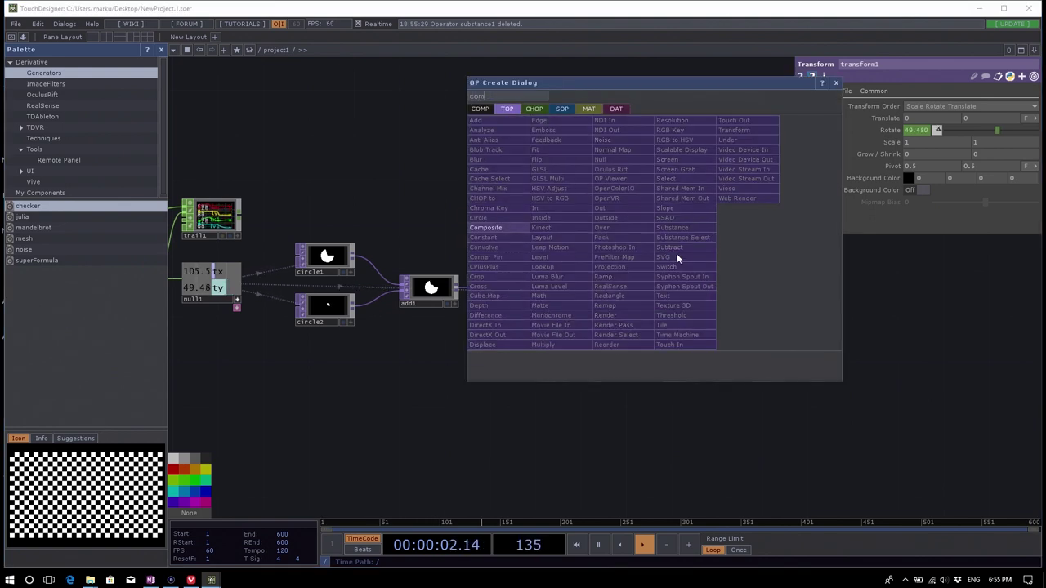
left_click(519, 227)
left_click(724, 263)
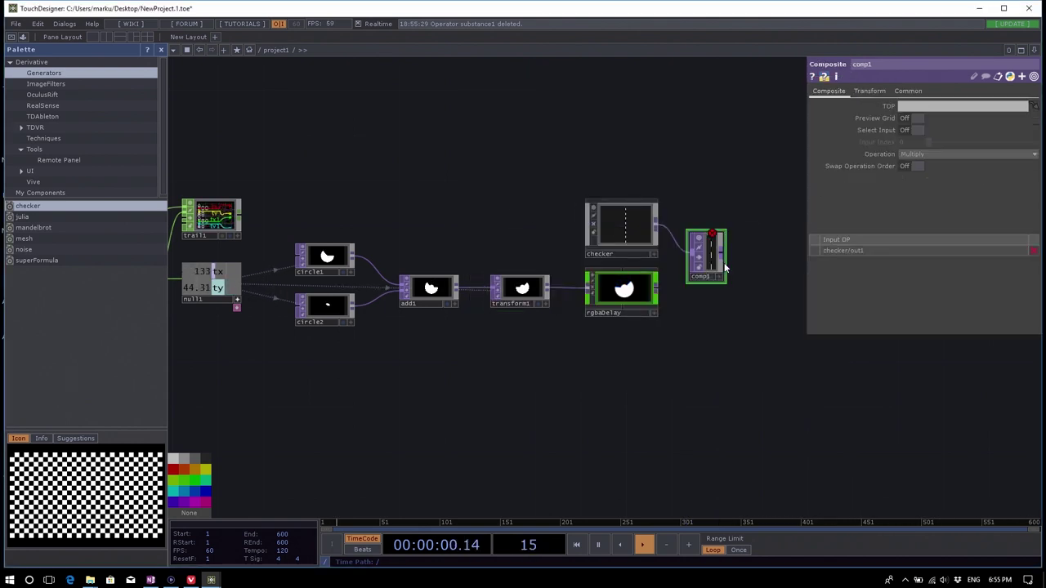
scroll(723, 264, "up", 4)
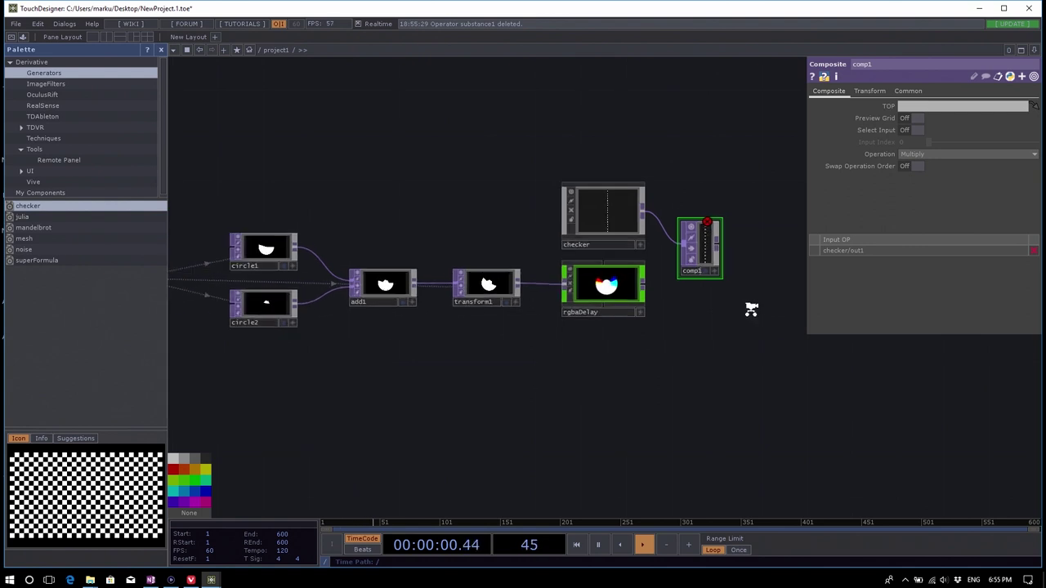
Connect rgbaDelay's output to comp1 as its second input.
middle_click(691, 234)
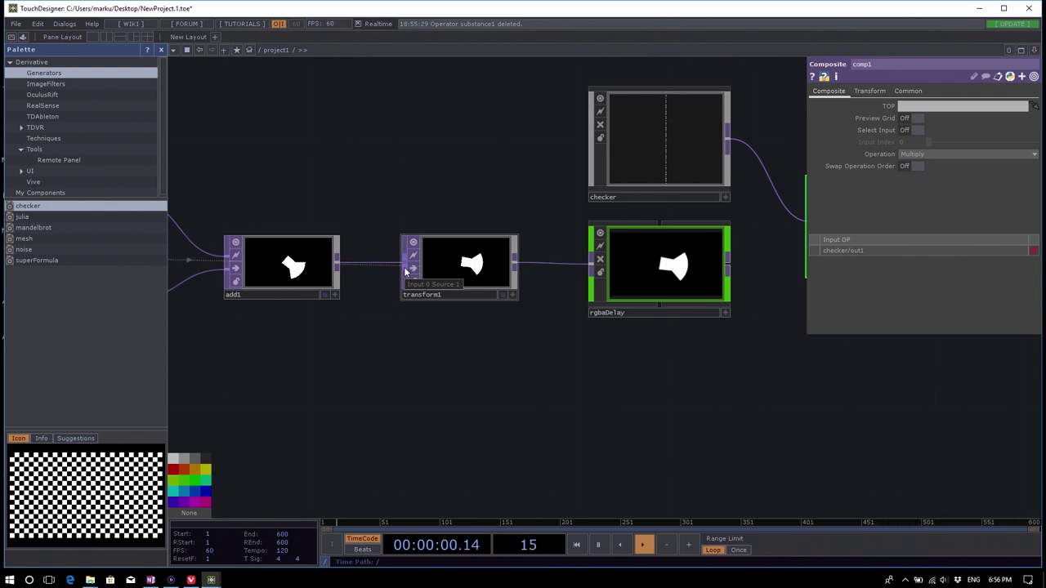
left_click_drag(722, 420, 452, 446)
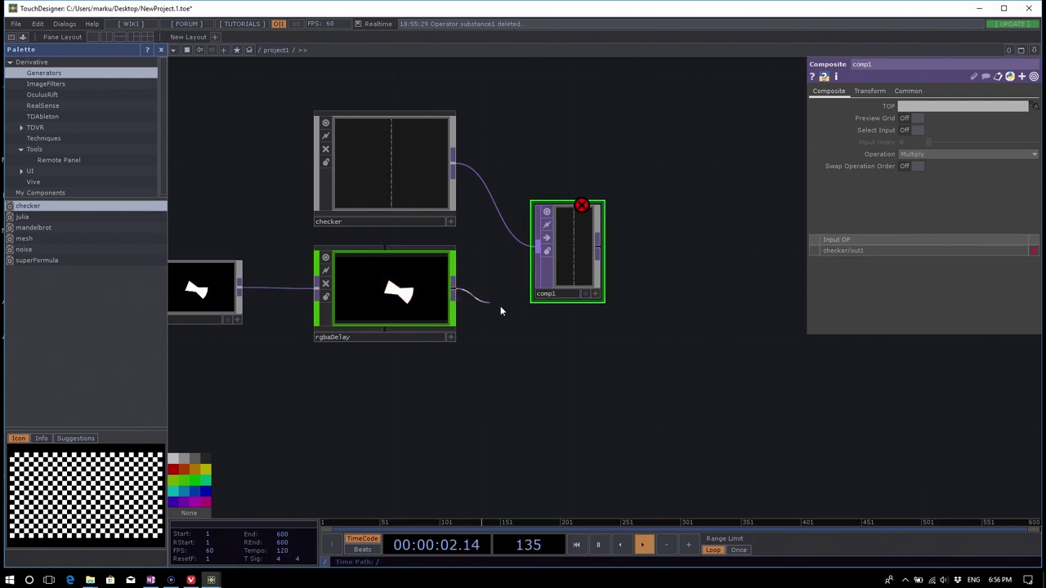
left_click(452, 293)
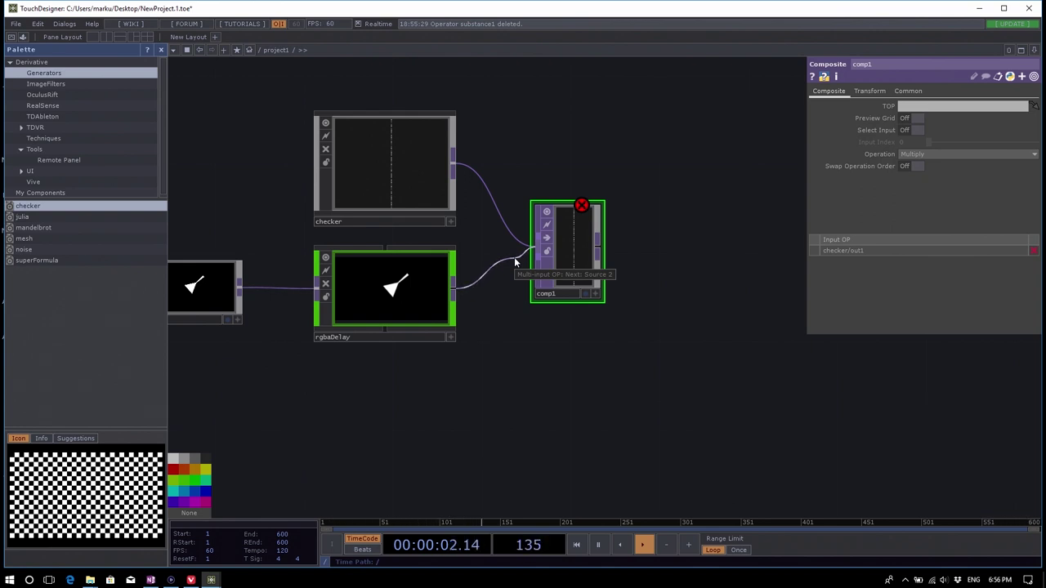
left_click(514, 257)
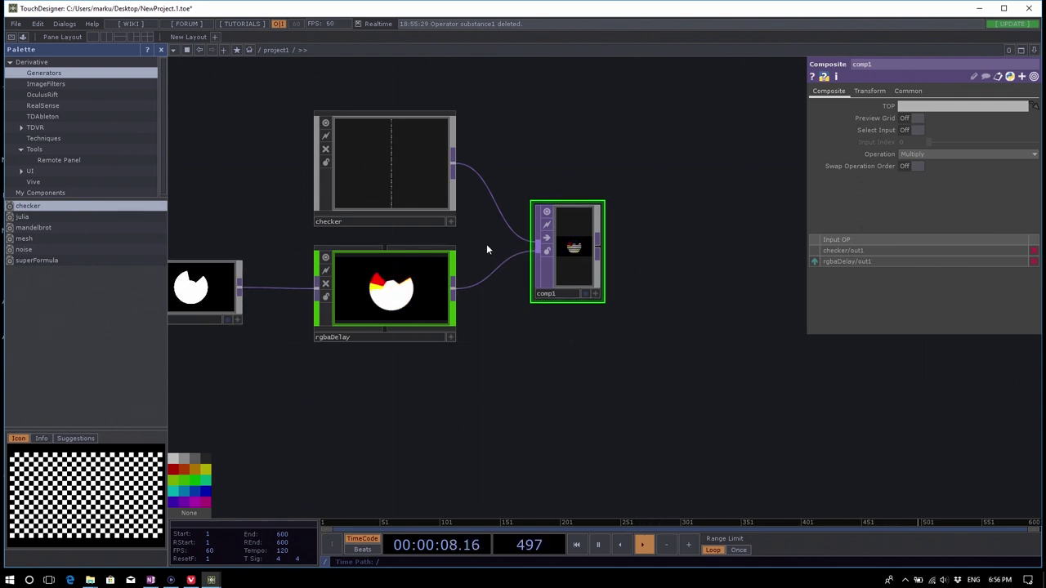
scroll(483, 245, "up", 3)
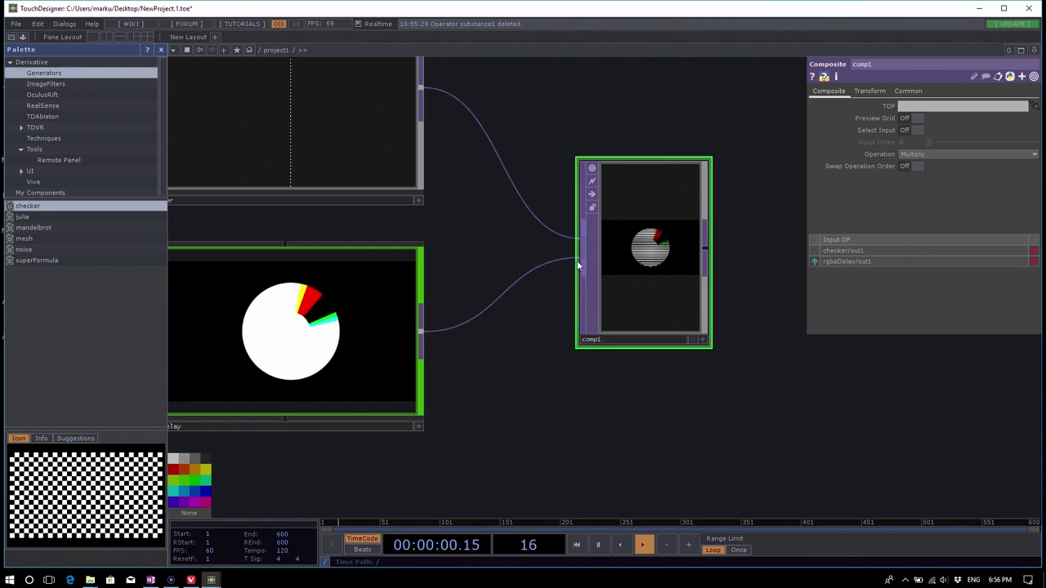
Disconnect the rgbaDelay wire and reconnect rgbaDelay into comp1 as its second source.
right_click(545, 263)
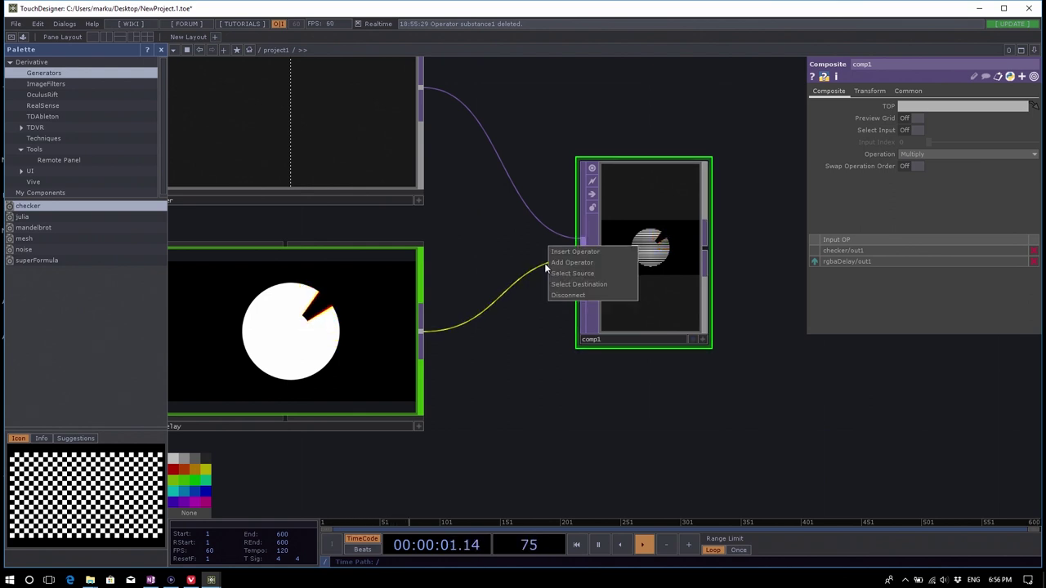
left_click(585, 286)
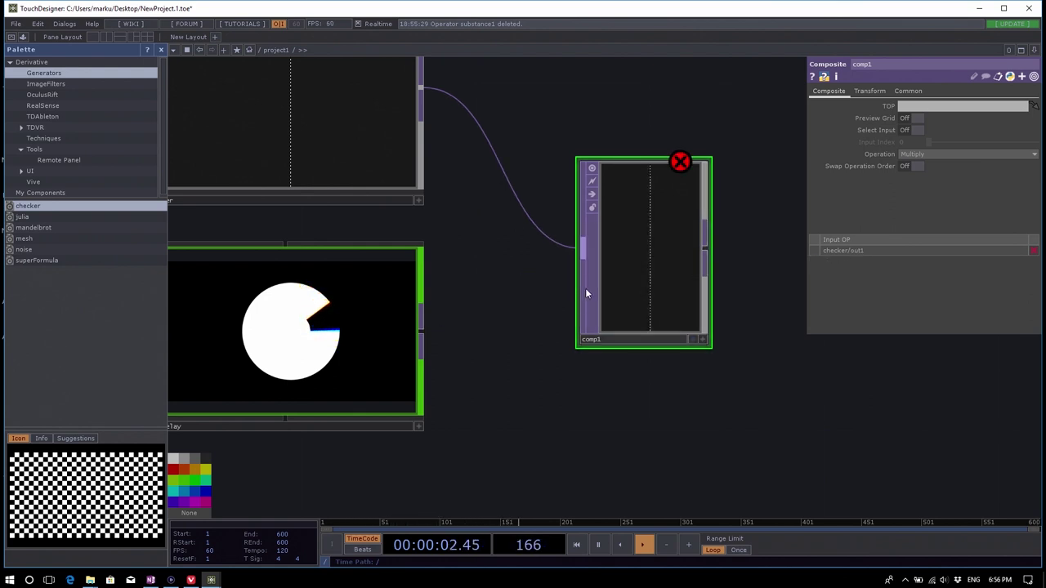
left_click(421, 337)
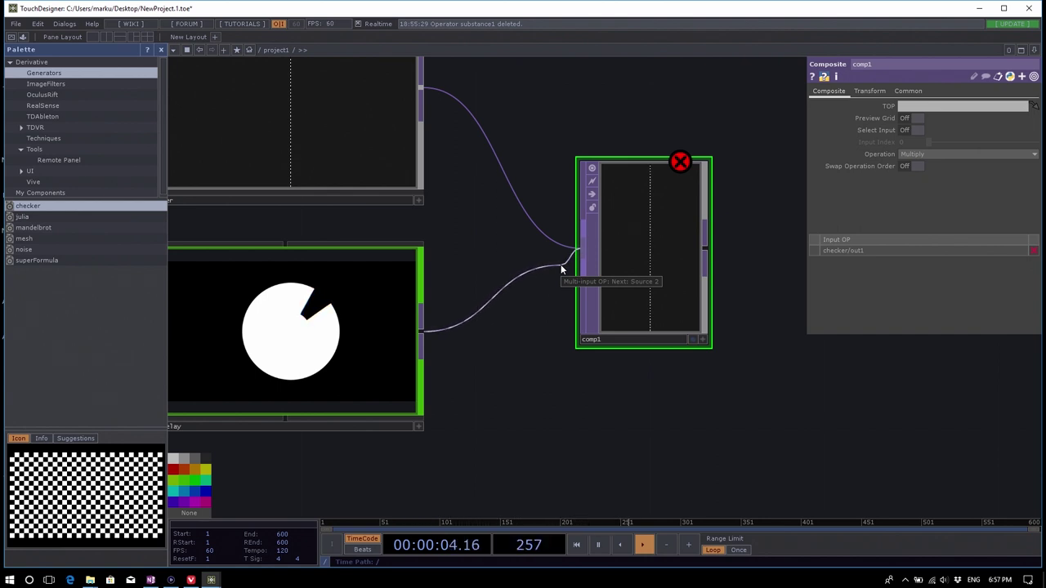
left_click(562, 268)
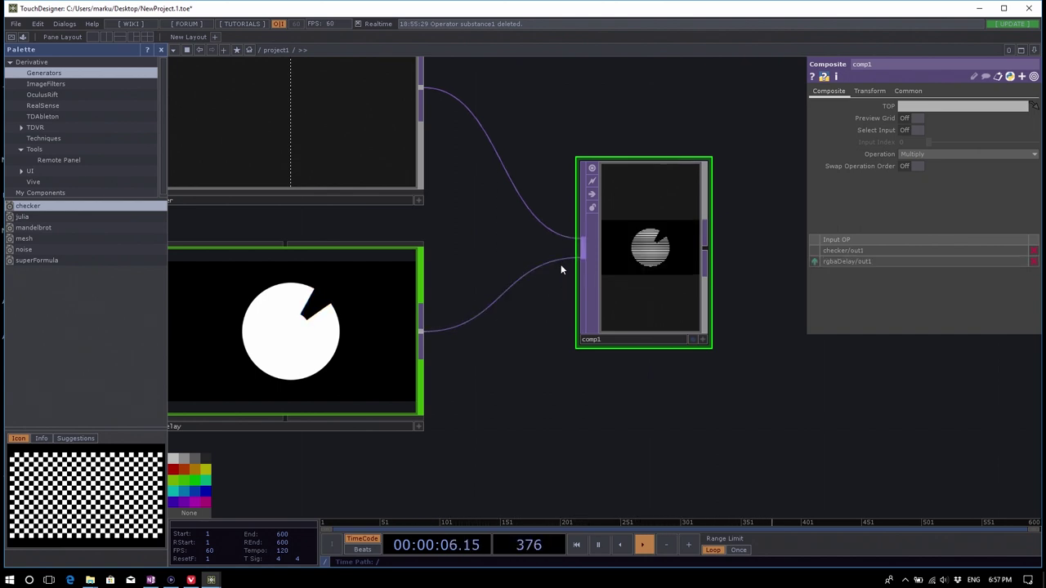
scroll(563, 237, "down", 5)
key("Tab")
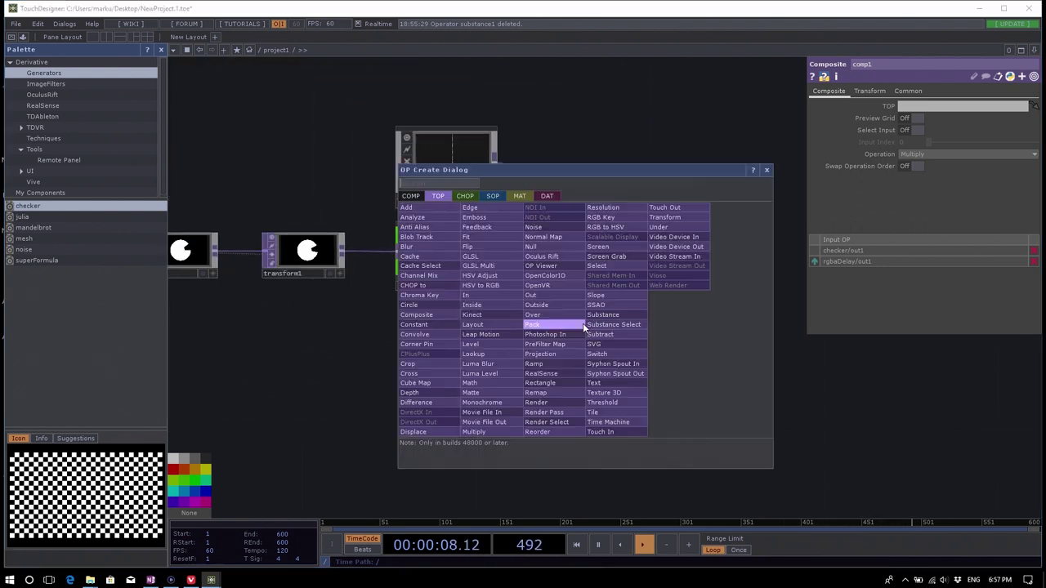
left_click(465, 196)
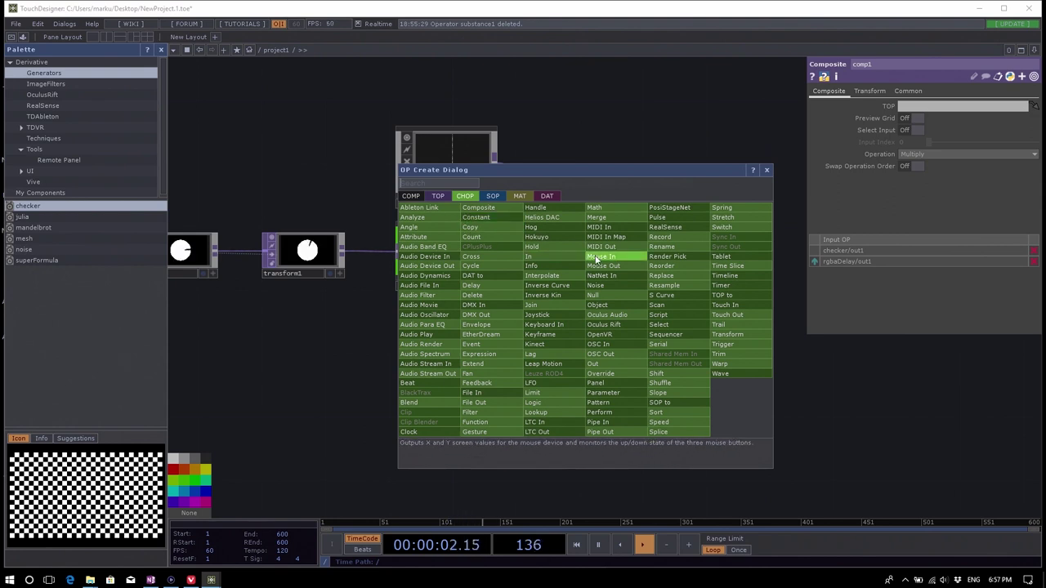
type("mat")
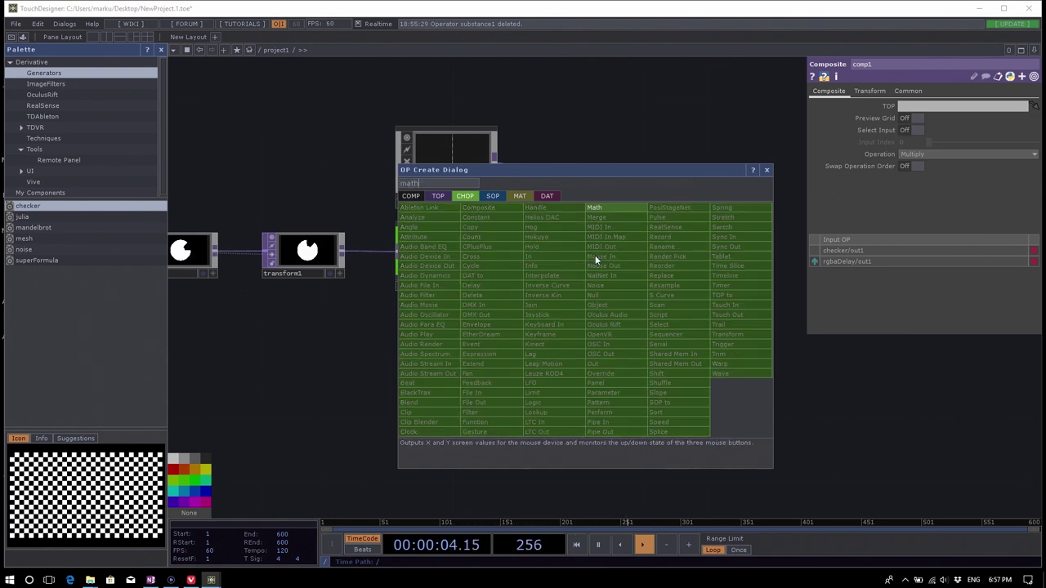
type("h")
left_click(594, 207)
left_click(581, 321)
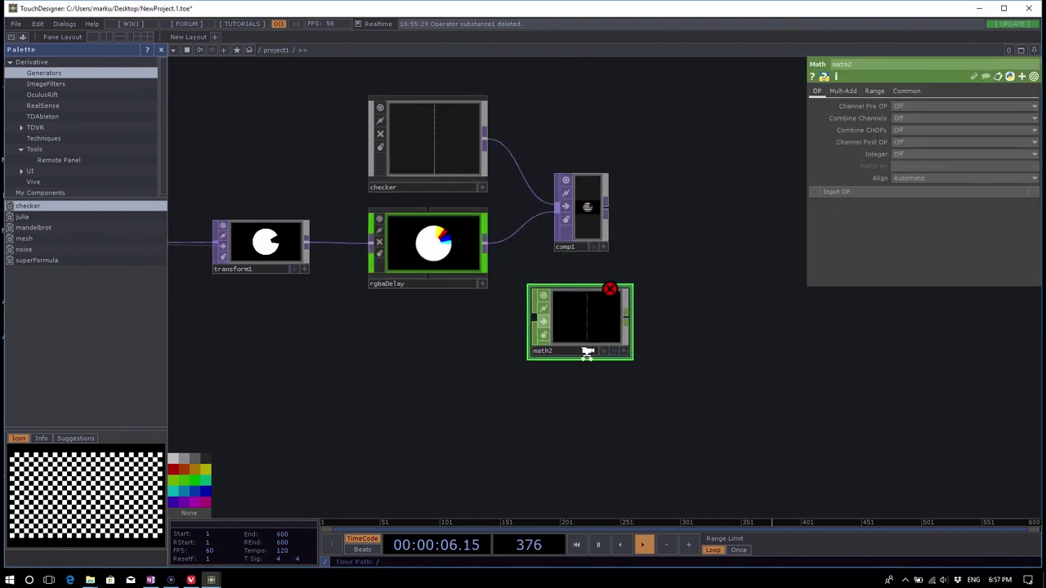
scroll(587, 353, "up", 3)
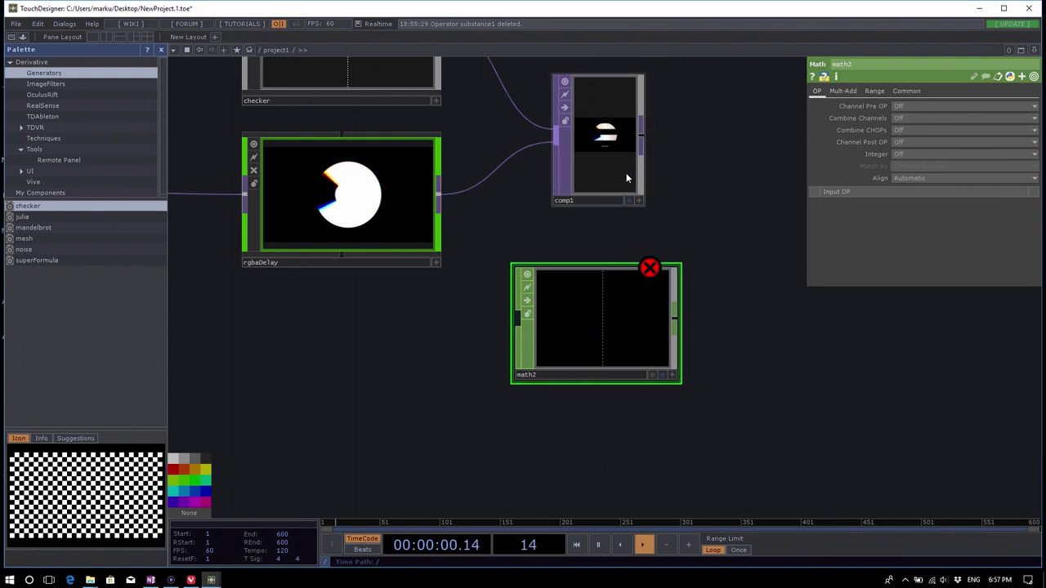
left_click_drag(572, 286, 598, 274)
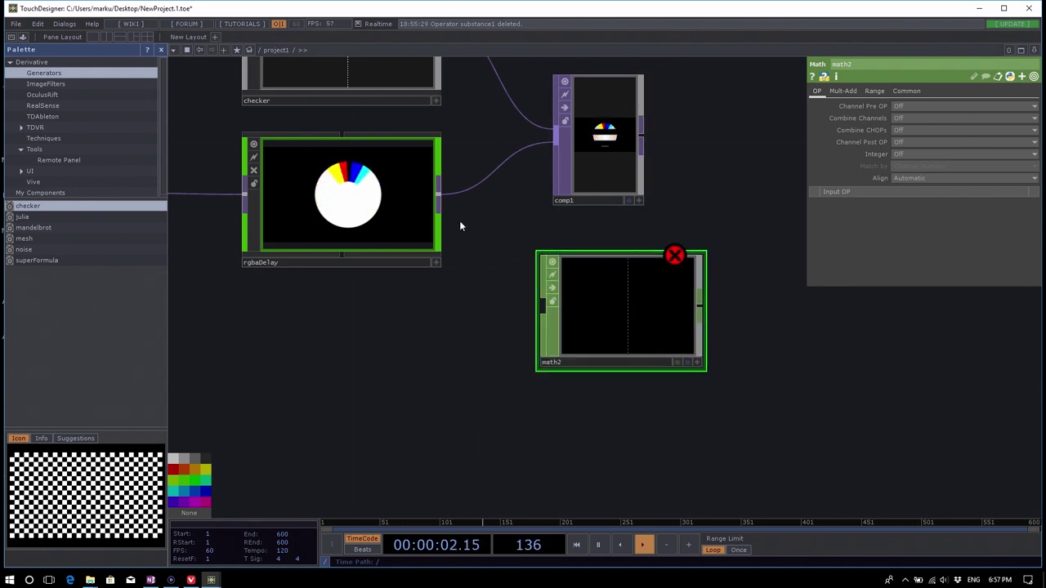
left_click_drag(440, 194, 482, 327)
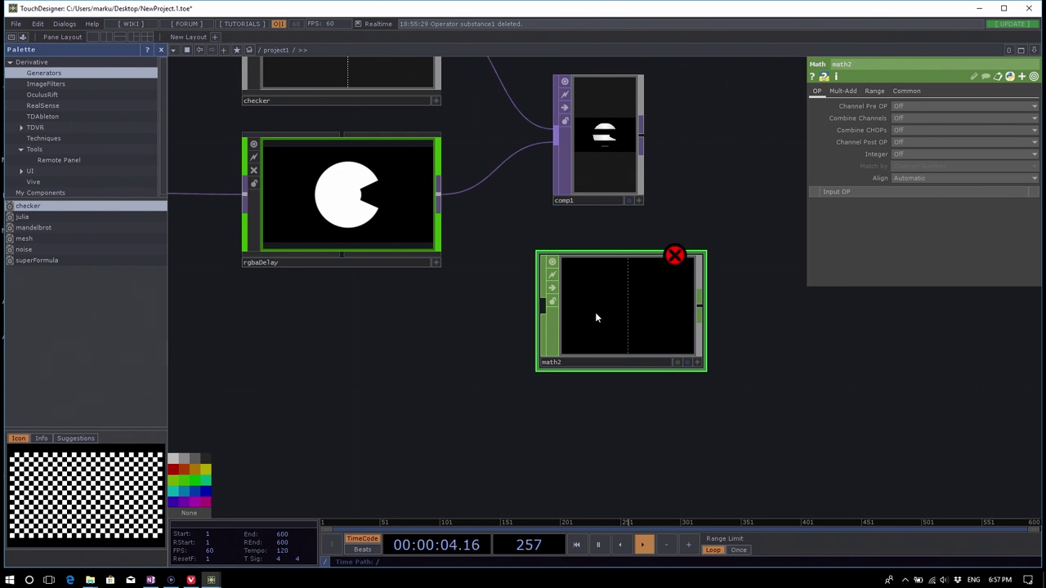
key("Delete")
Select comp1 and bring up its list of Operation blend modes.
scroll(547, 357, "up", 3)
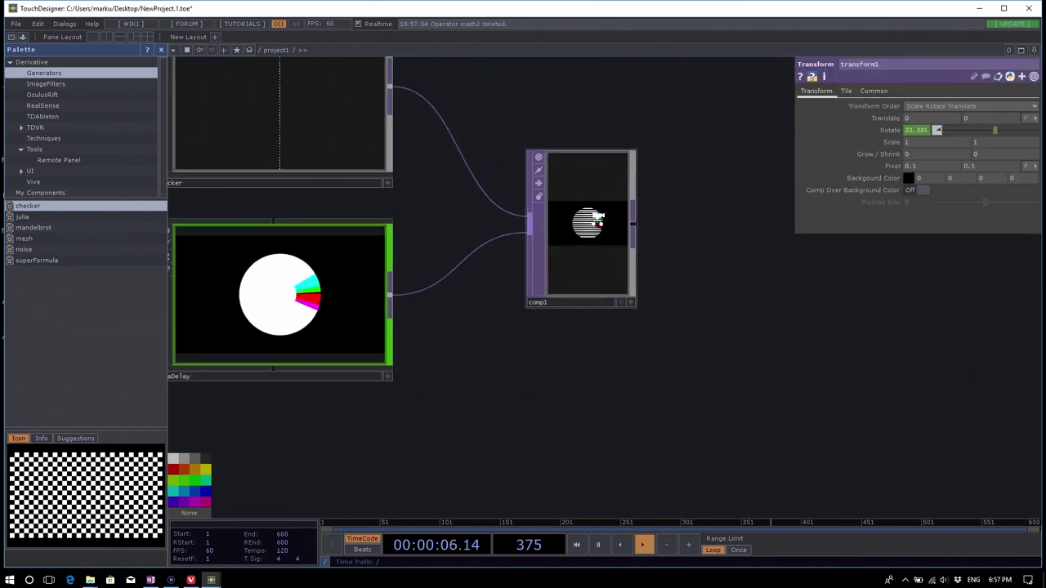
scroll(597, 215, "up", 3)
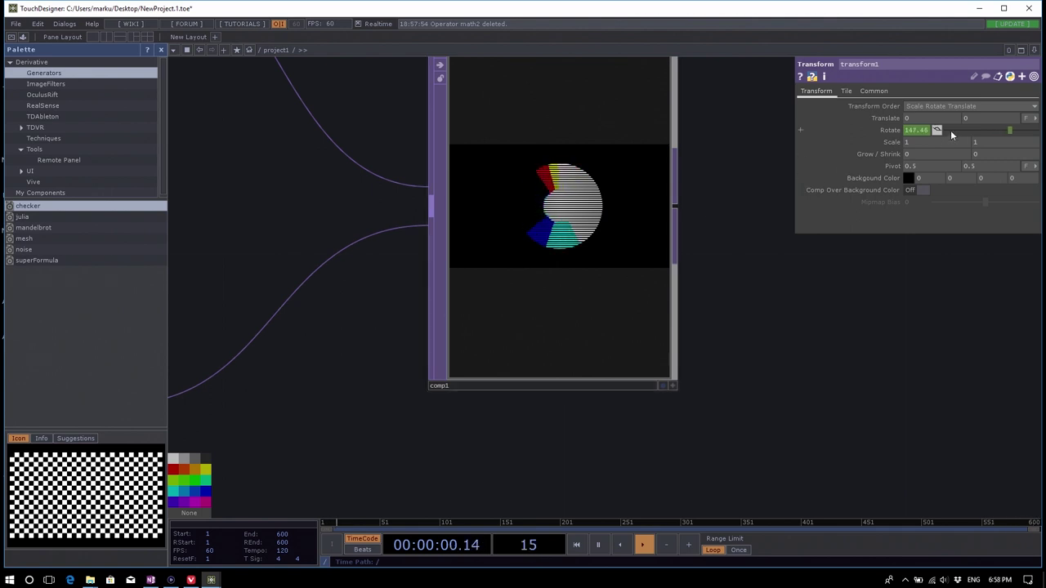
left_click(566, 225)
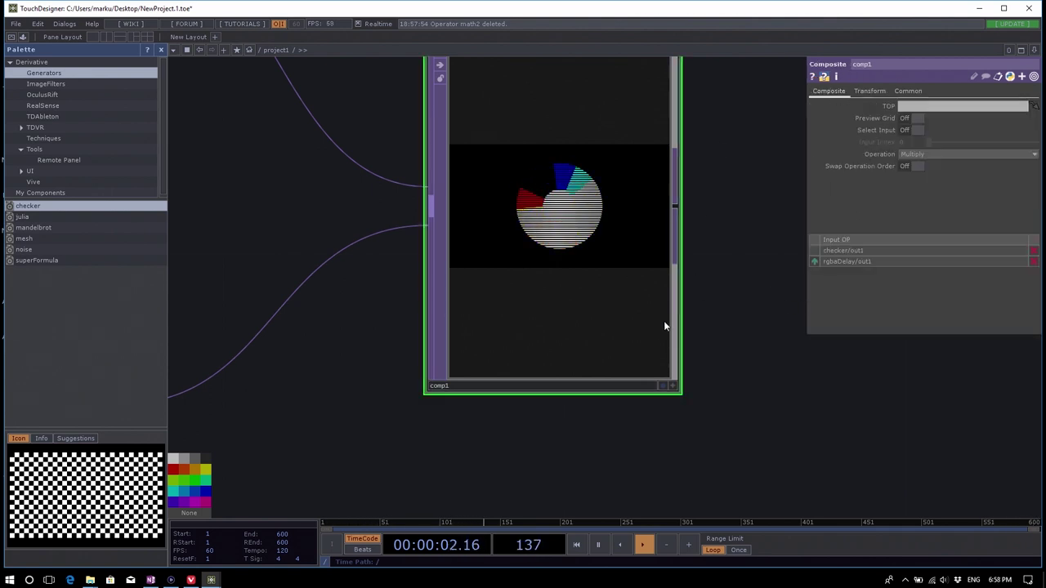
scroll(664, 325, "down", 2)
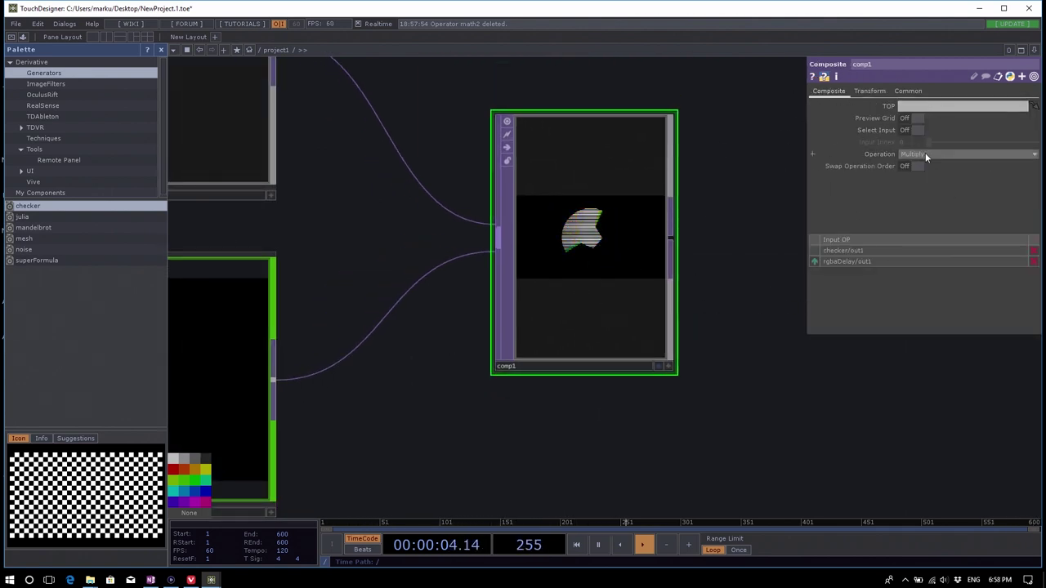
left_click(925, 154)
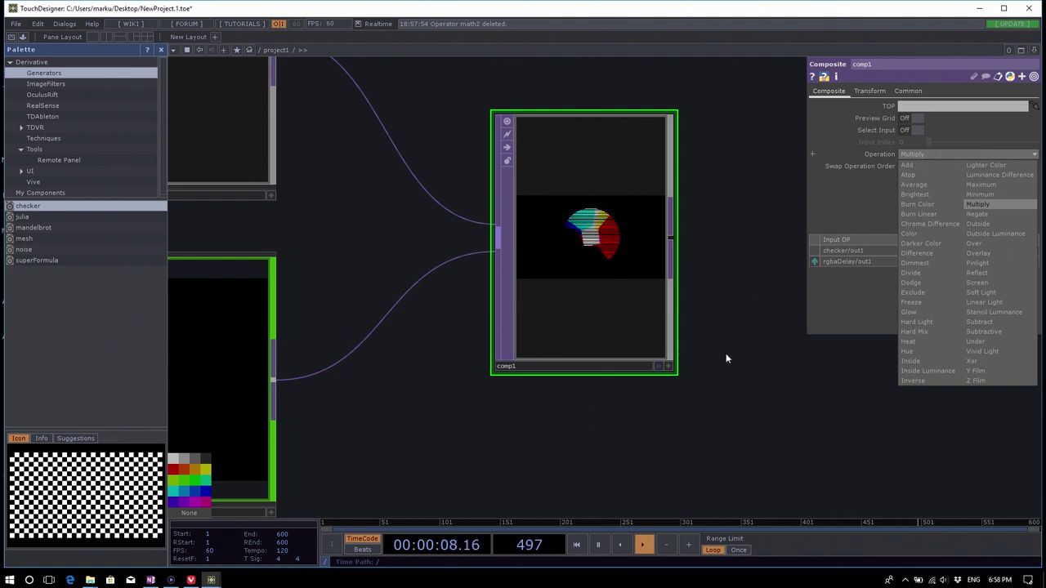
Compare against the SightAdjuster reference window, then return to NewProject.1.toe.
mouse_move(211, 580)
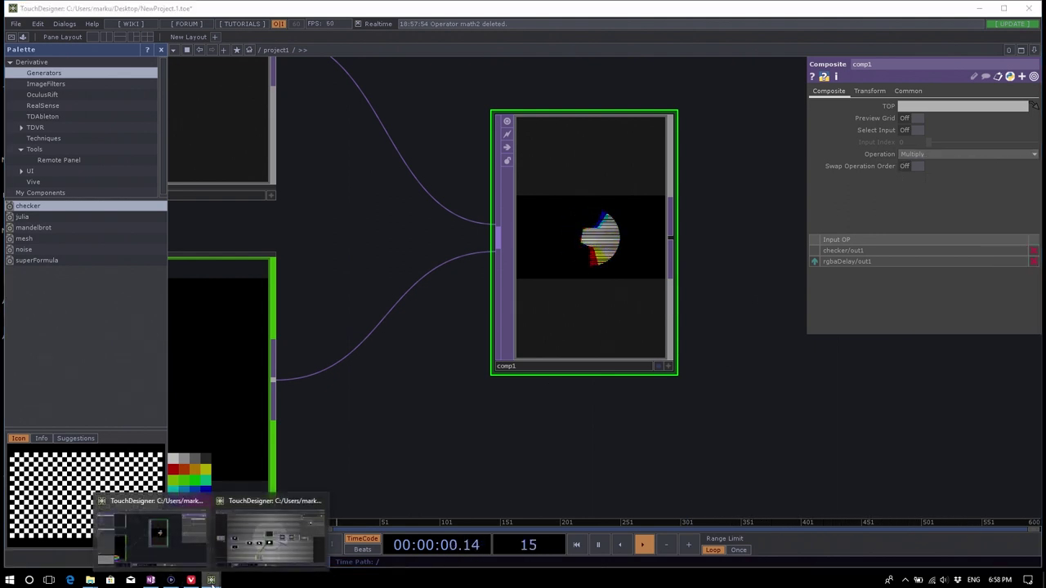
left_click(278, 545)
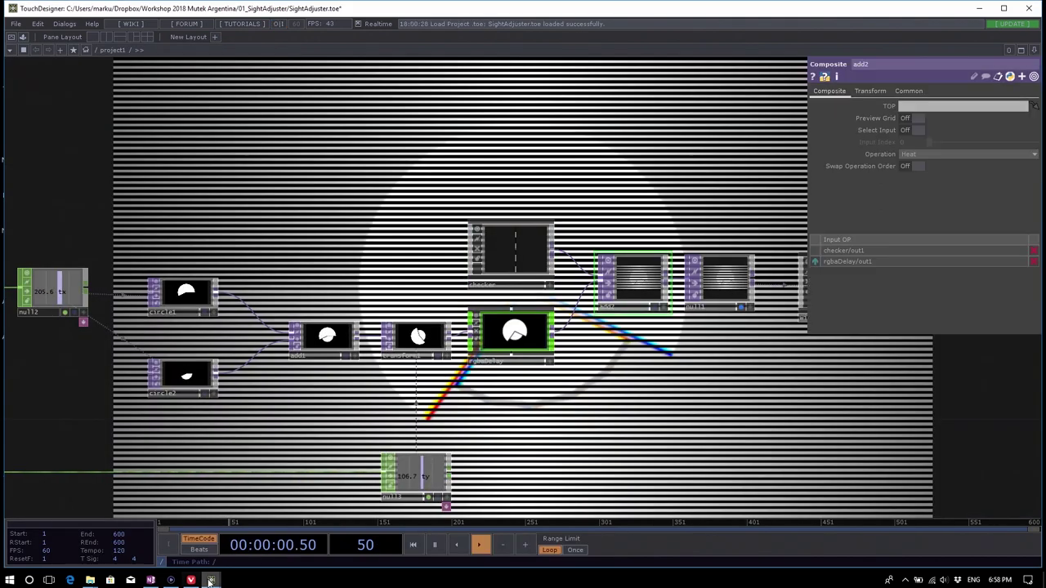
mouse_move(210, 580)
left_click(155, 536)
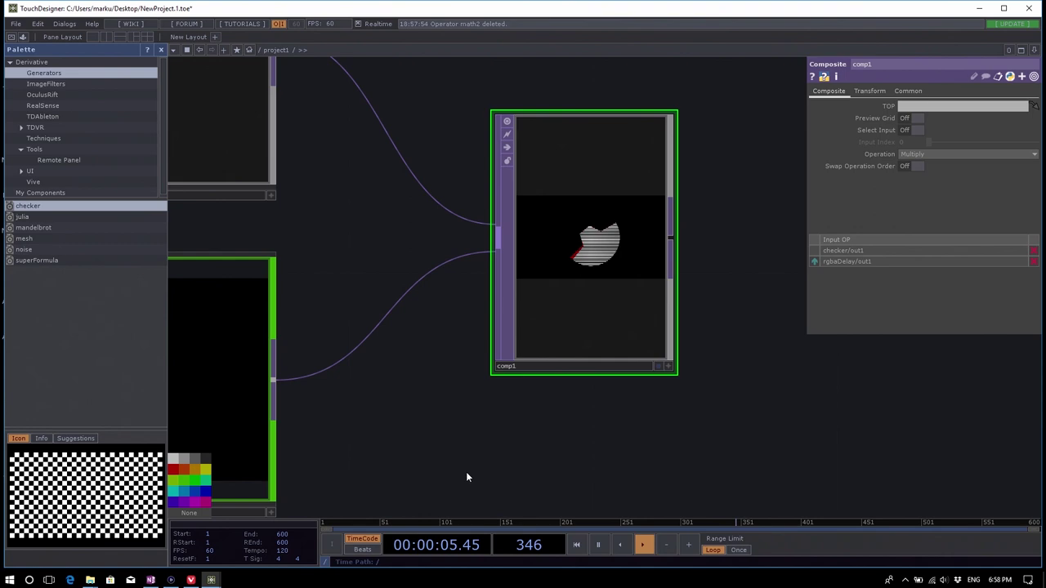
Set comp1's Operation to Heat.
left_click(966, 154)
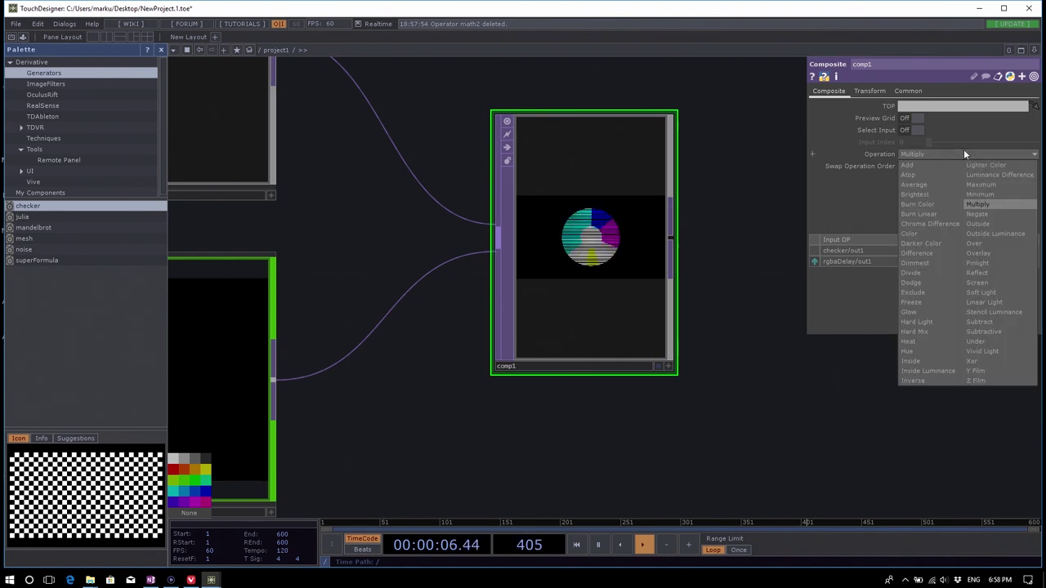
left_click(936, 344)
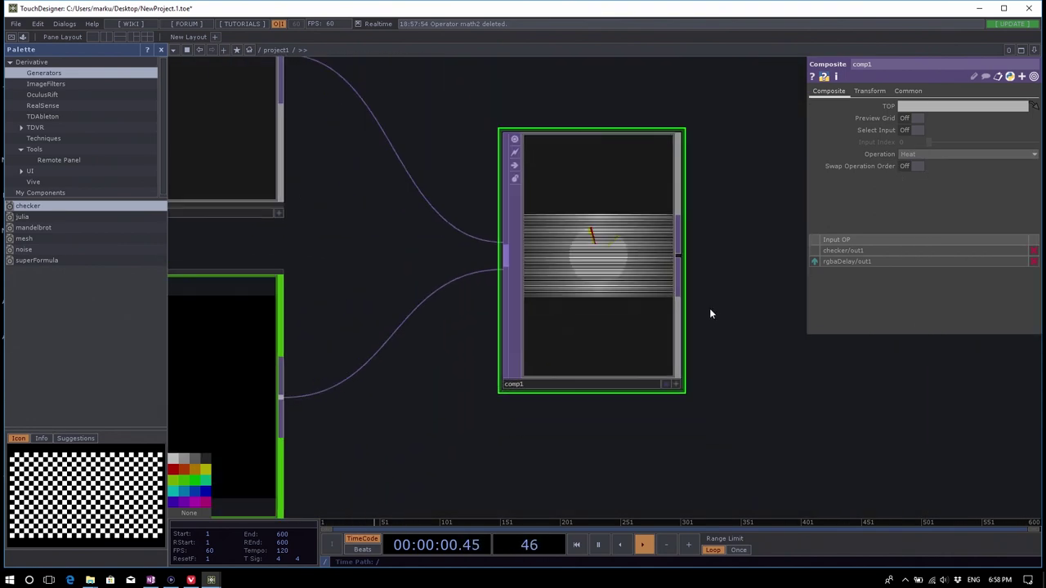
left_click_drag(711, 313, 739, 349)
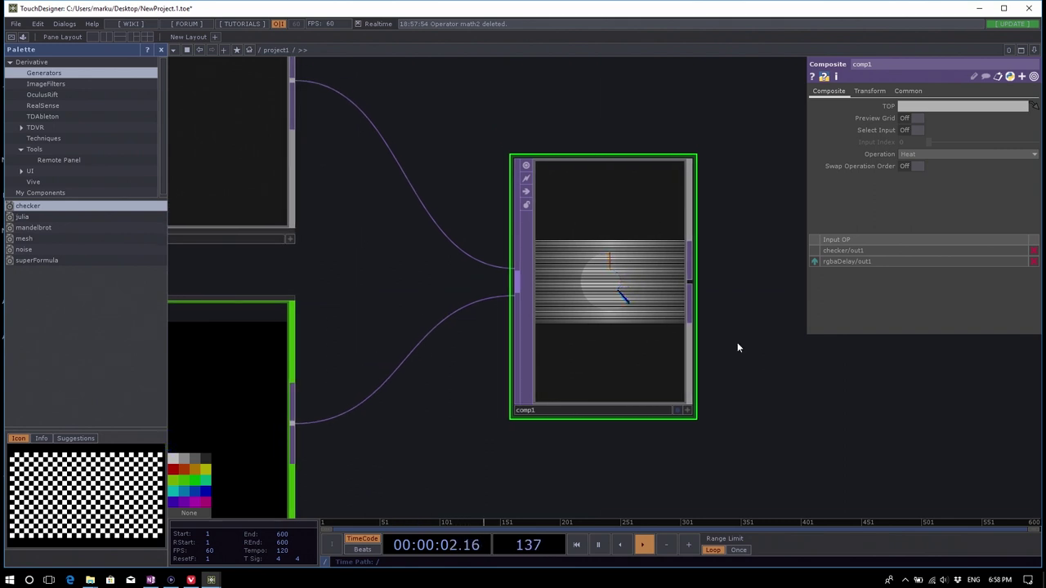
left_click_drag(820, 423, 749, 423)
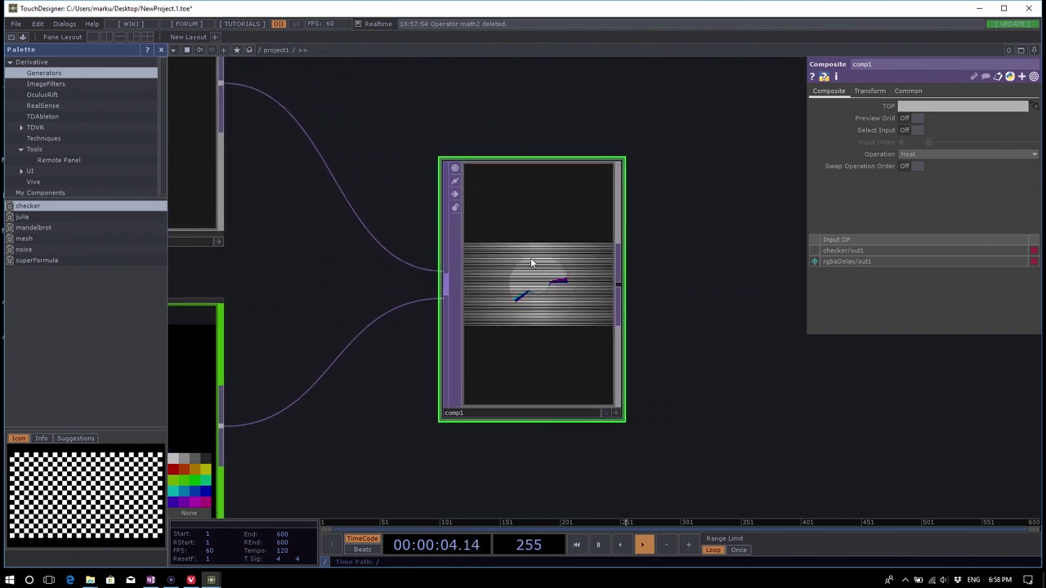
scroll(736, 392, "up", 3)
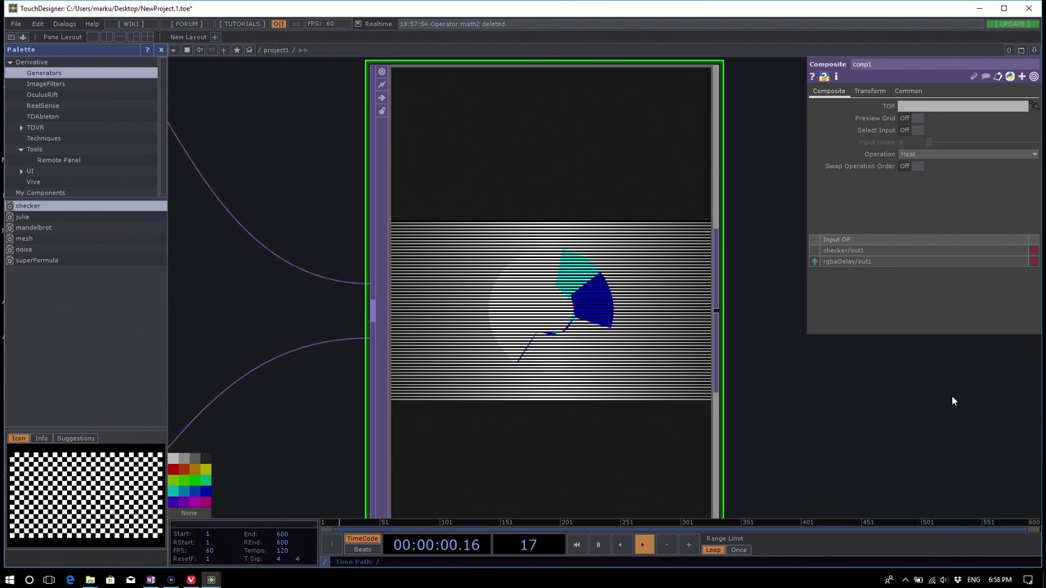
Bring up comp1's Transform page.
scroll(870, 399, "down", 4)
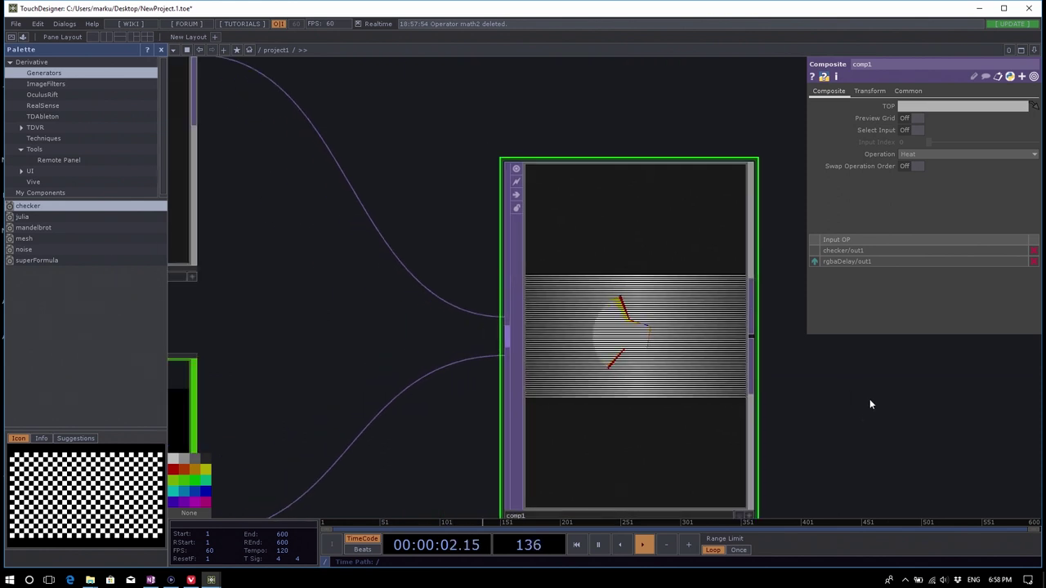
scroll(886, 374, "down", 2)
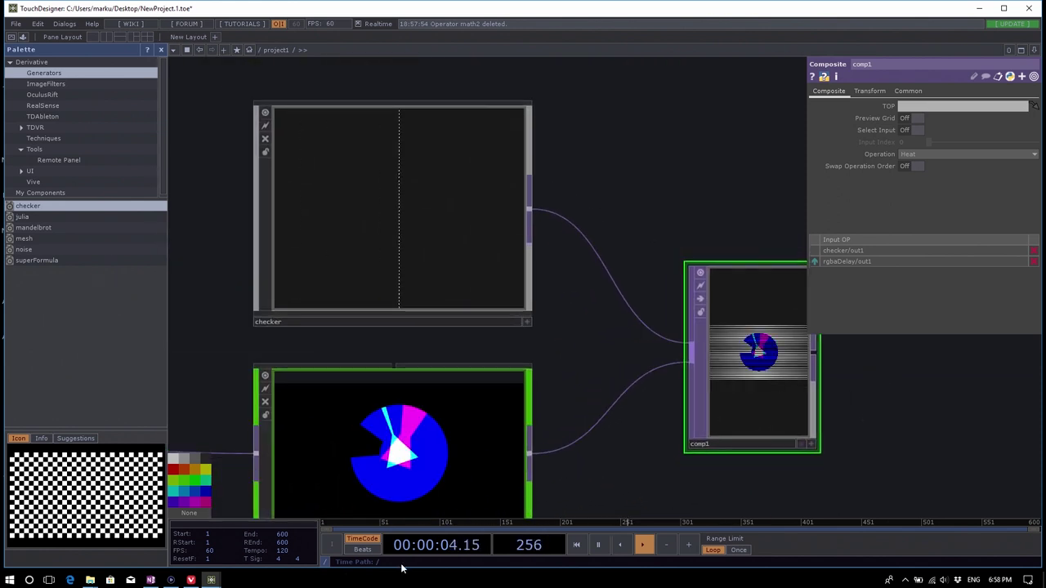
scroll(859, 380, "up", 3)
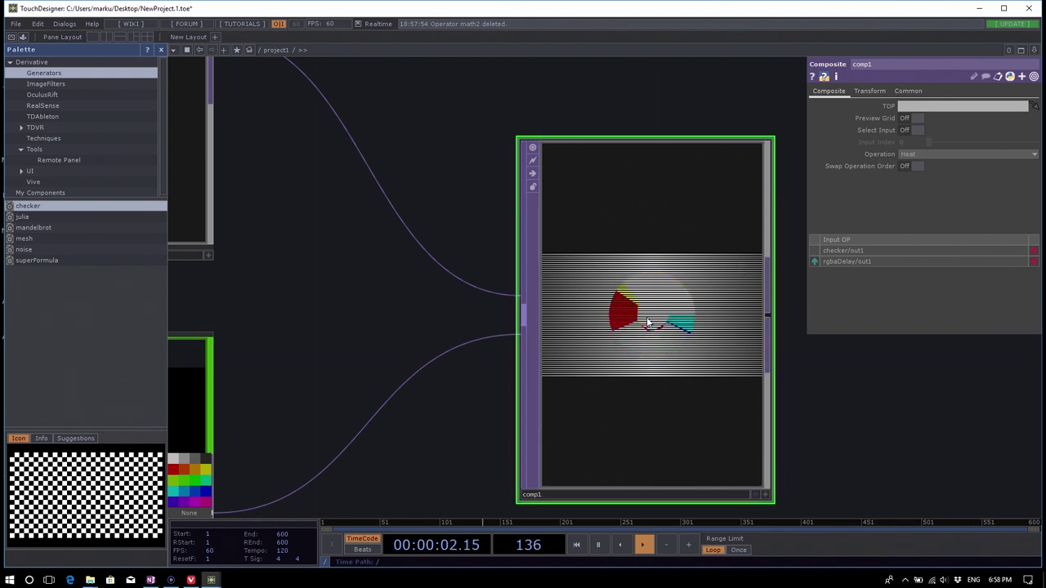
scroll(645, 330, "up", 3)
scroll(687, 358, "down", 1)
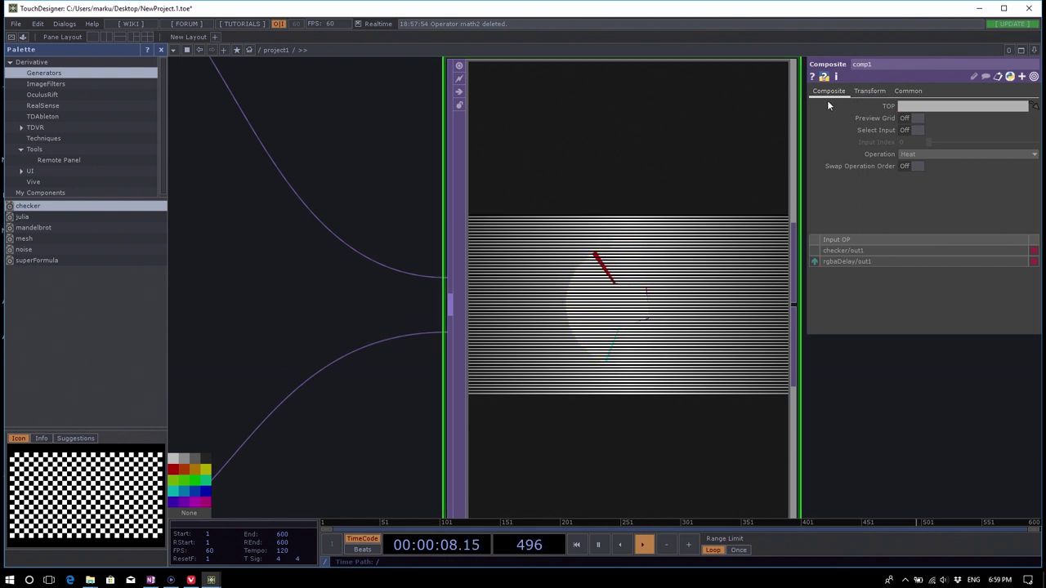
left_click(870, 93)
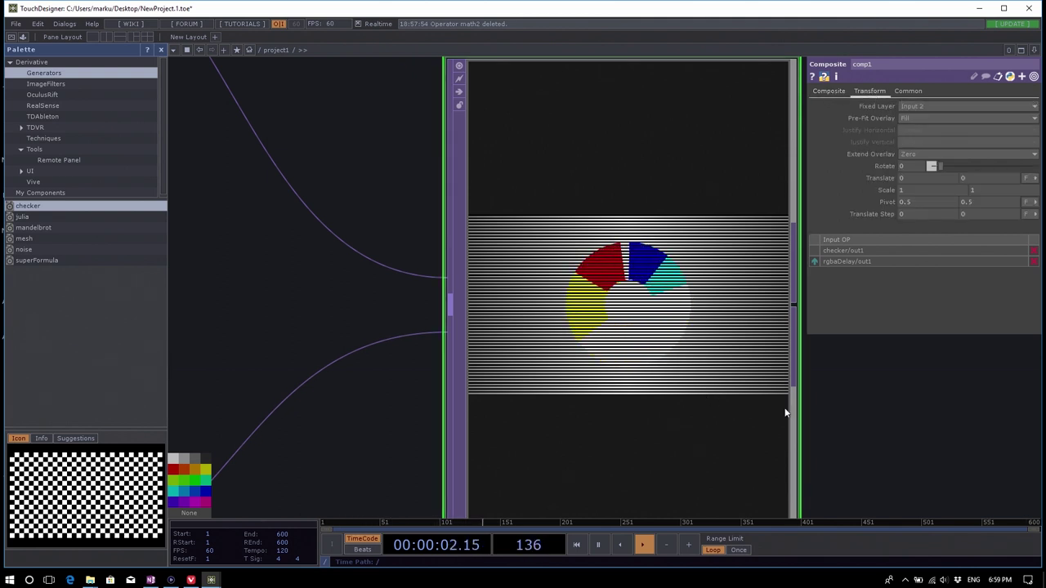
left_click_drag(855, 422, 775, 446)
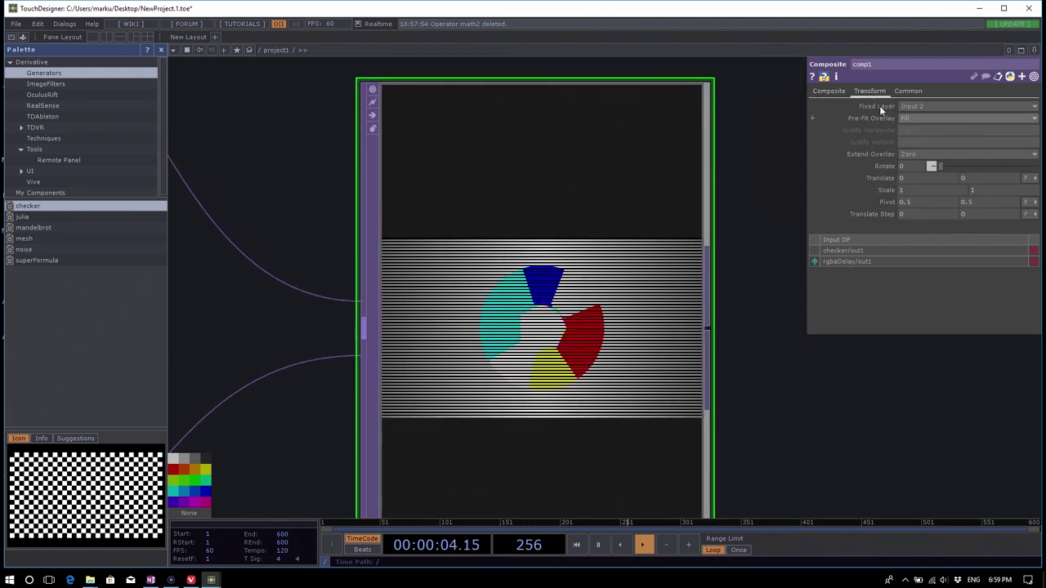
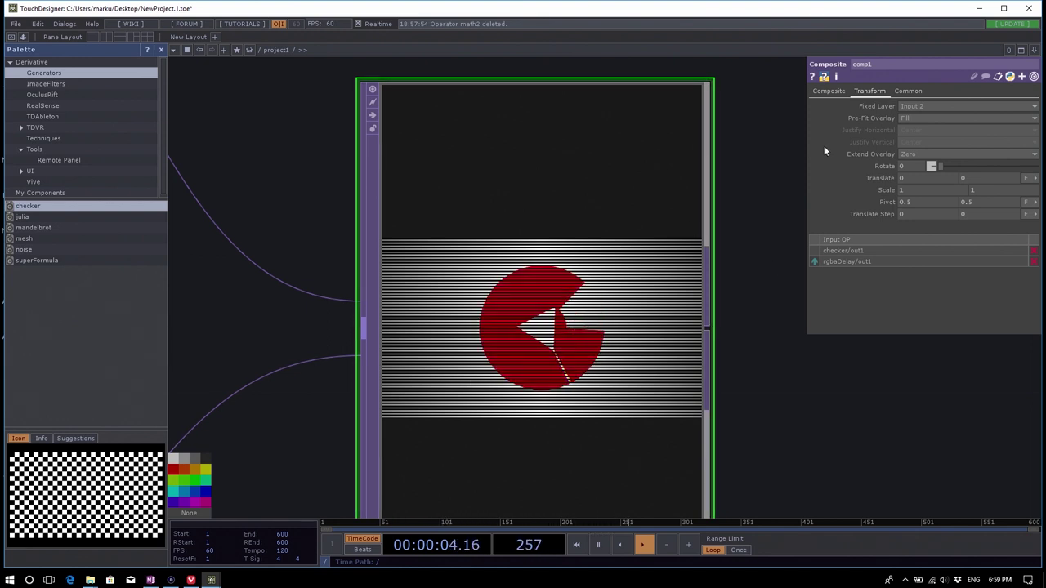
Try Native Resolution for comp1's Pre-Fit Overlay, then settle on Fit Horizontal.
left_click(929, 119)
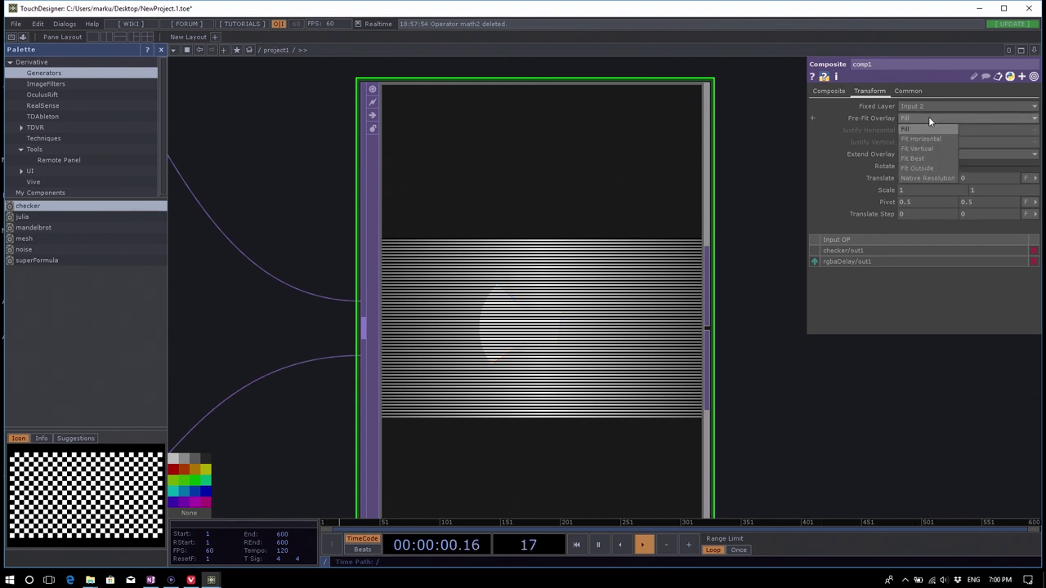
left_click(929, 177)
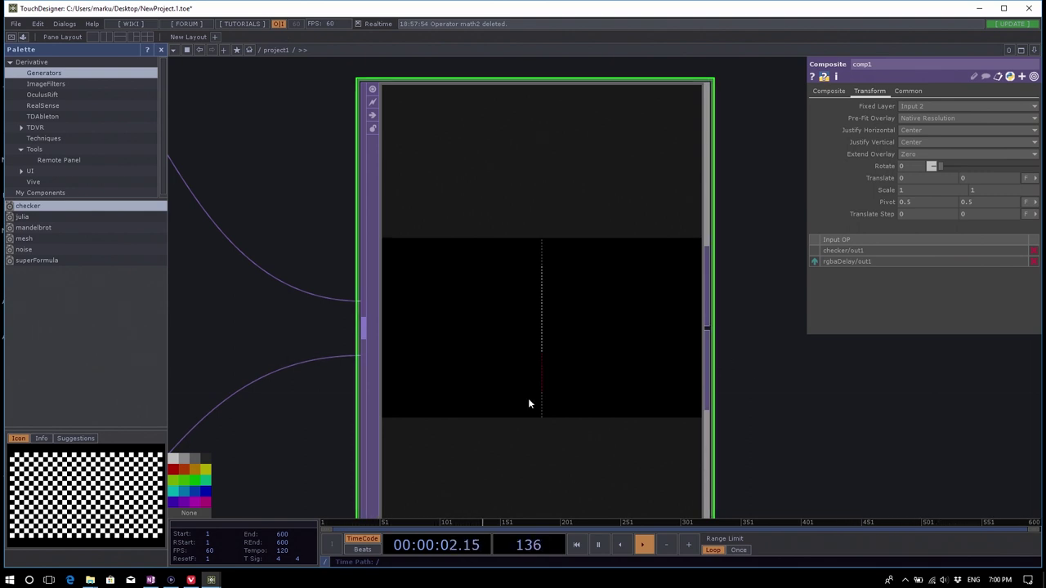
scroll(528, 398, "up", 4)
scroll(601, 279, "down", 4)
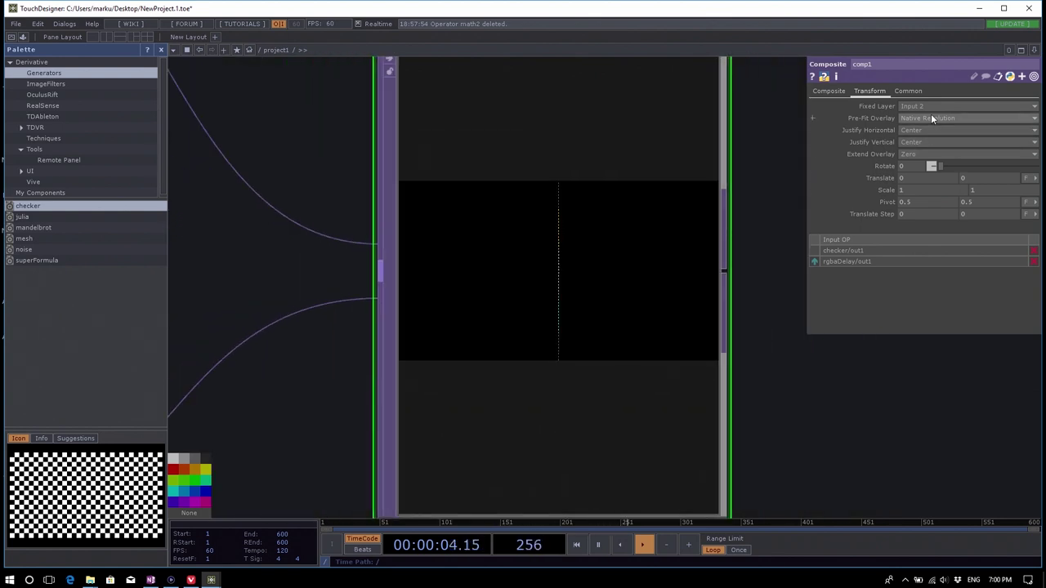
left_click(930, 118)
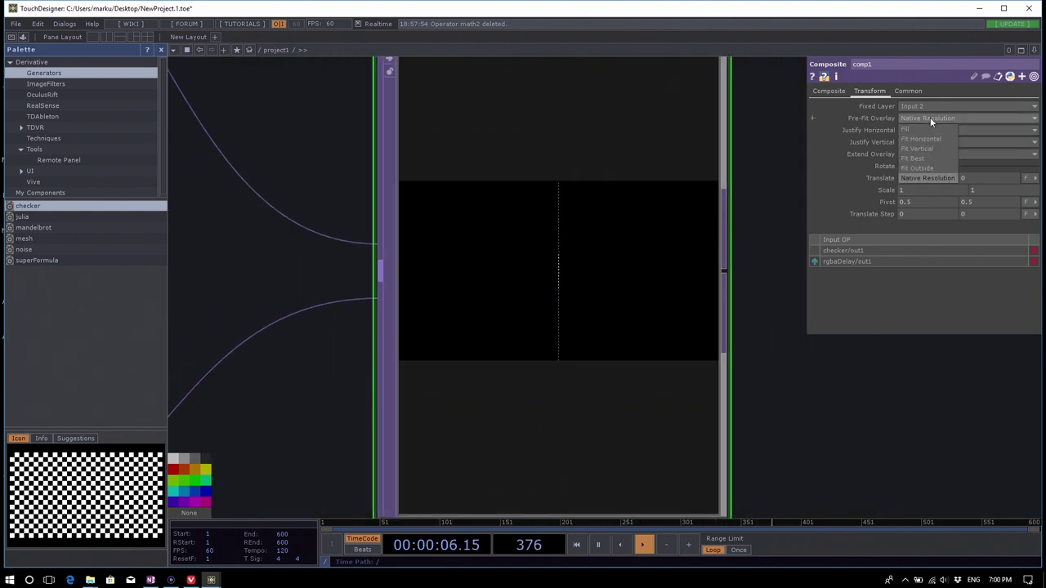
left_click(943, 141)
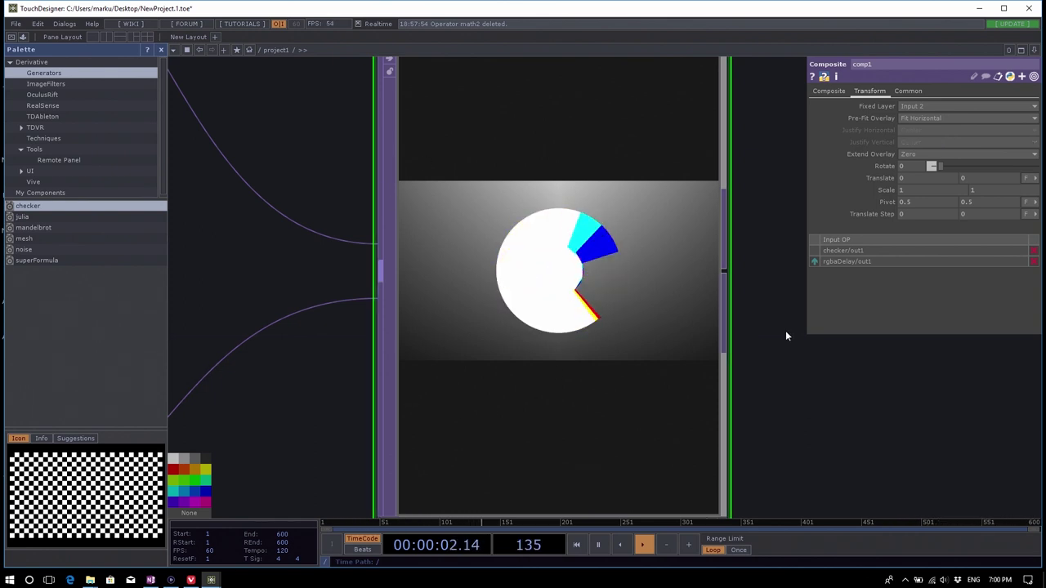
scroll(745, 343, "up", 2)
scroll(752, 347, "down", 1)
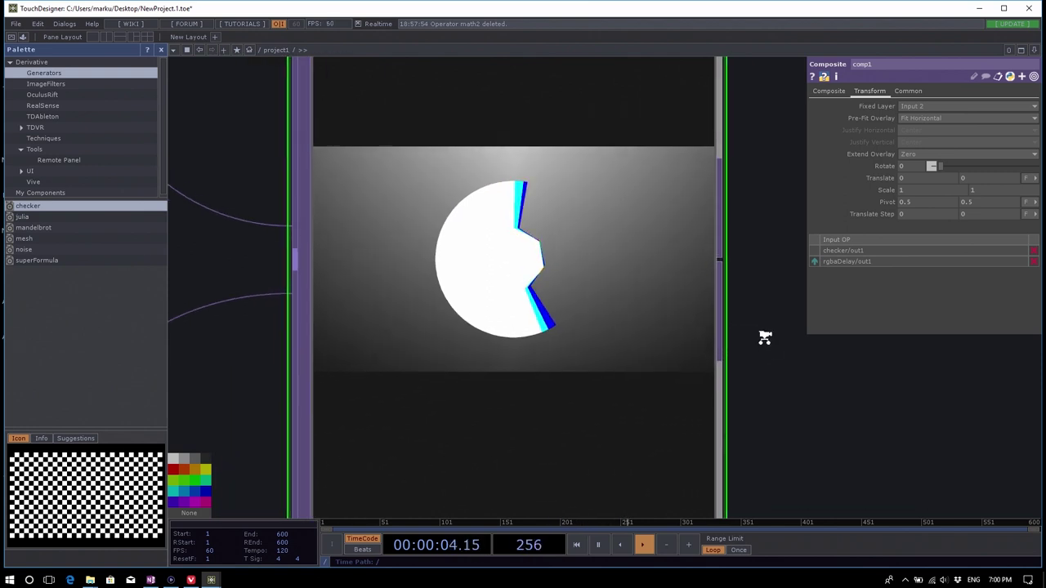
scroll(756, 343, "up", 2)
scroll(764, 350, "down", 4)
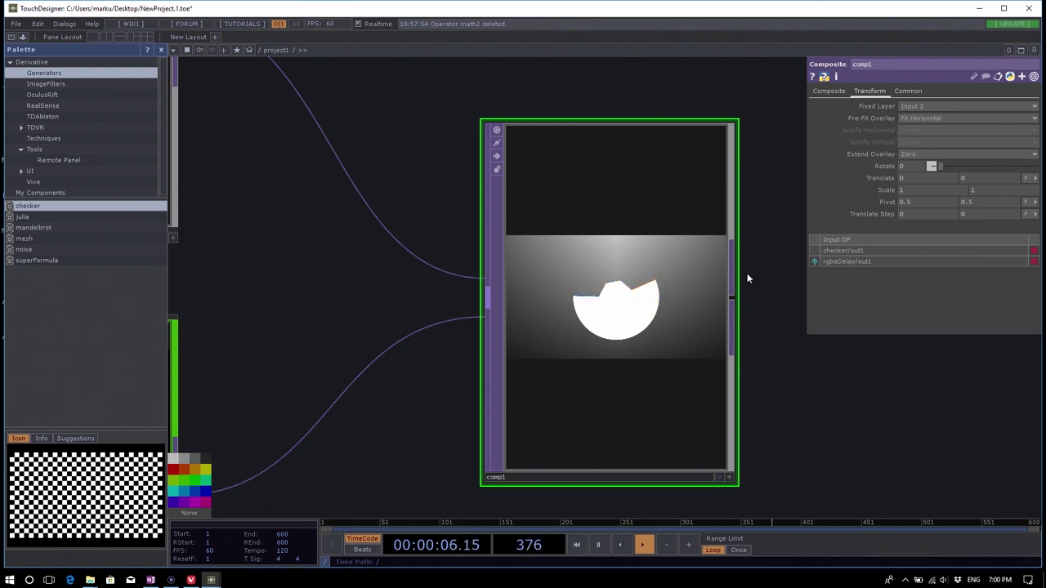
Cycle comp1's Pre-Fit Overlay through Fit Vertical, Fit Best and Fit Outside, ending on Fill.
left_click(932, 118)
left_click(927, 149)
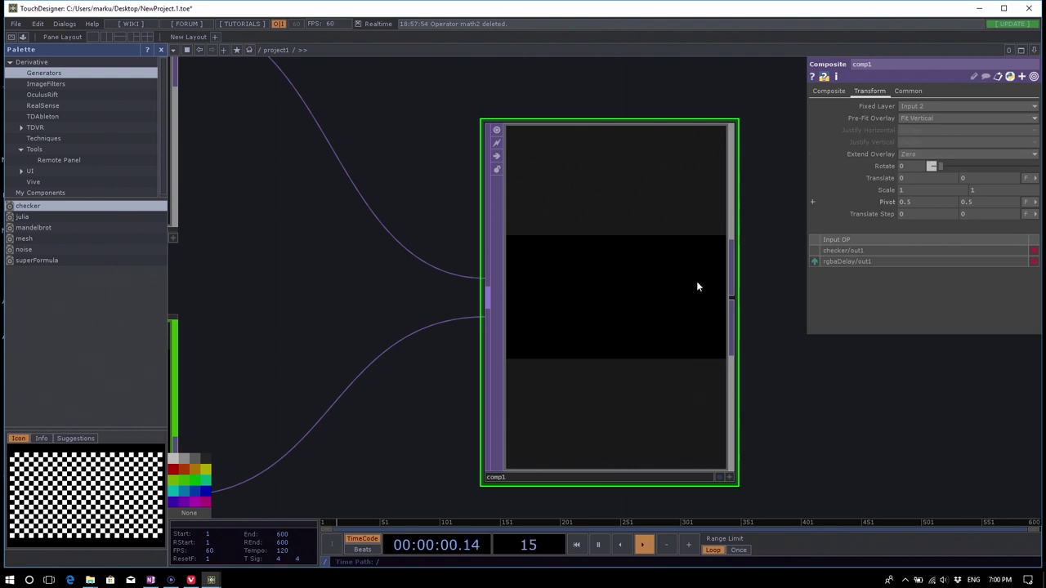
scroll(678, 303, "up", 5)
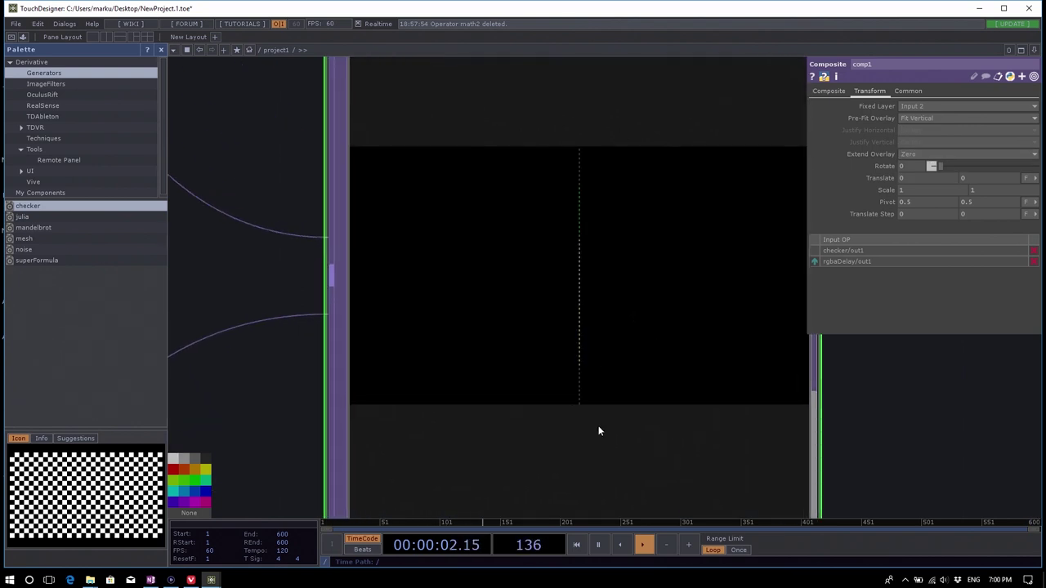
left_click(920, 118)
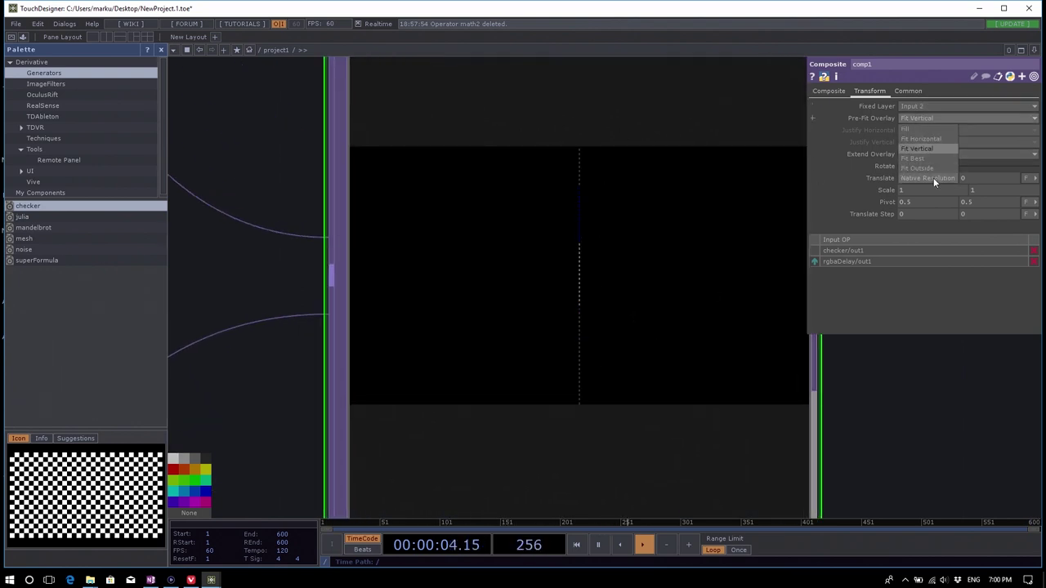
left_click(930, 161)
left_click(935, 120)
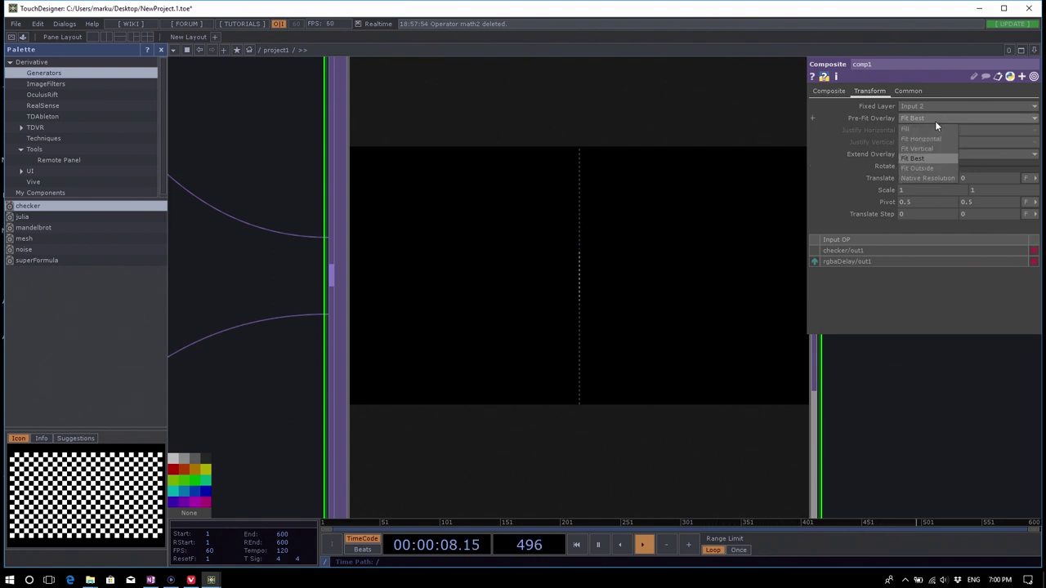
left_click(928, 169)
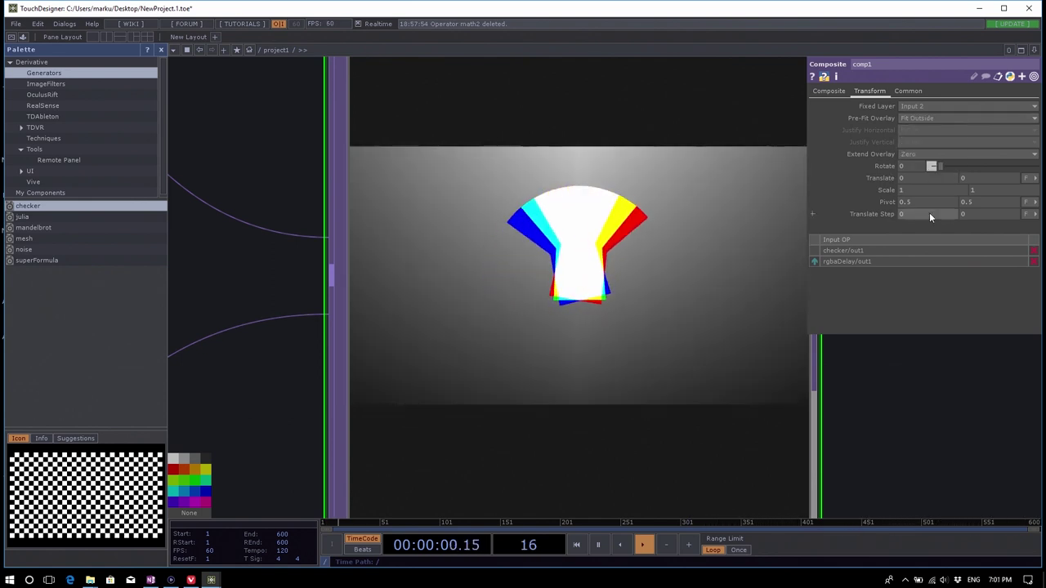
left_click(953, 118)
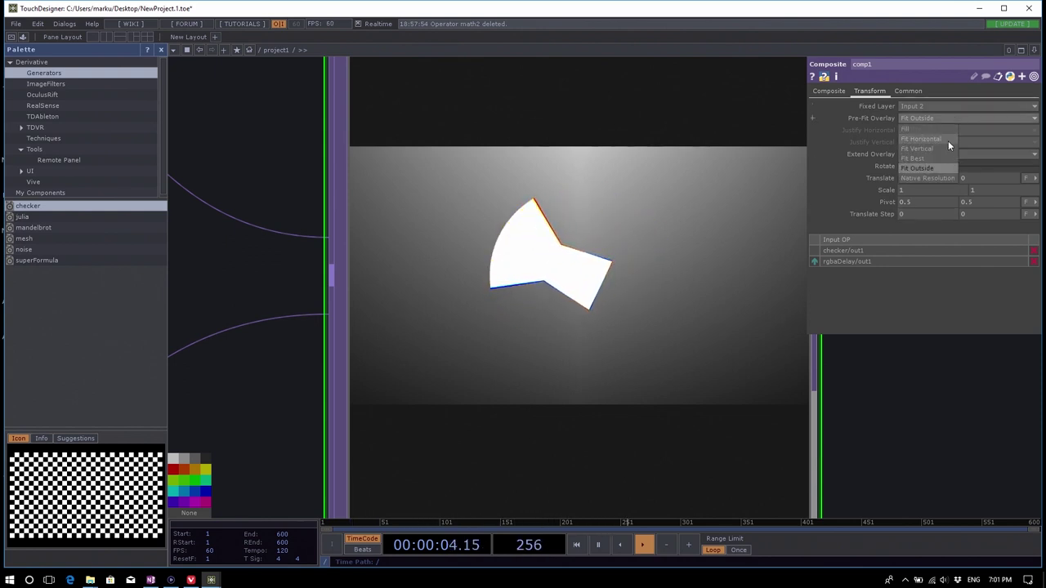
left_click(931, 128)
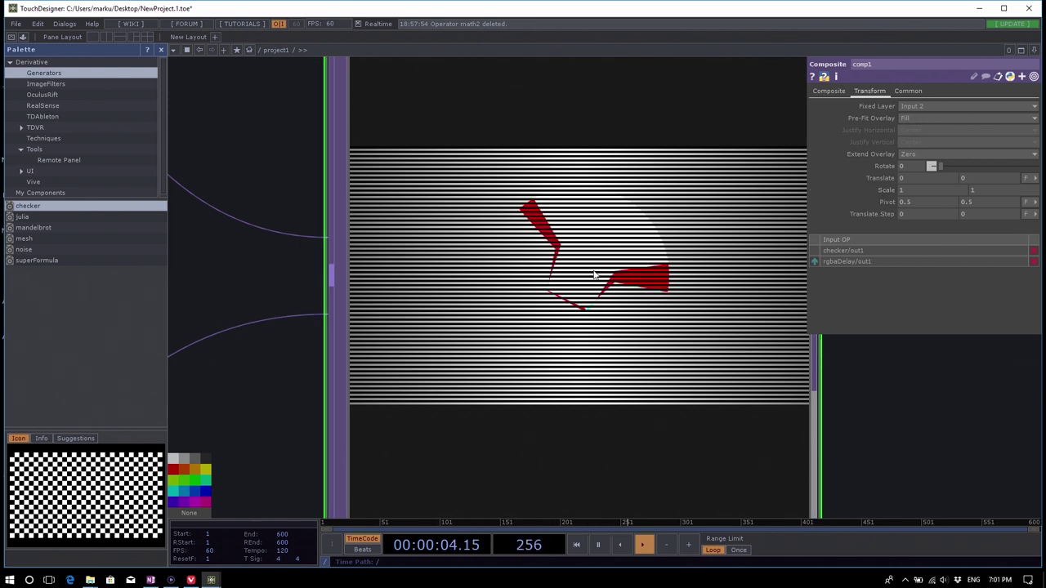
scroll(594, 274, "down", 3)
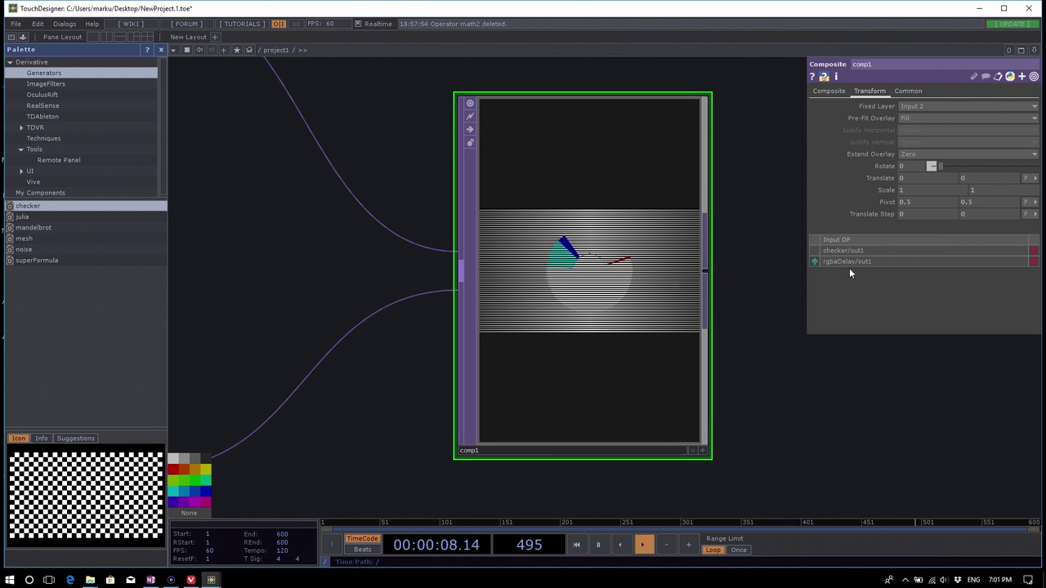
Swap comp1's two inputs back and forth, leaving rgbaDelay/out1 ahead of checker/out1.
left_click(814, 261)
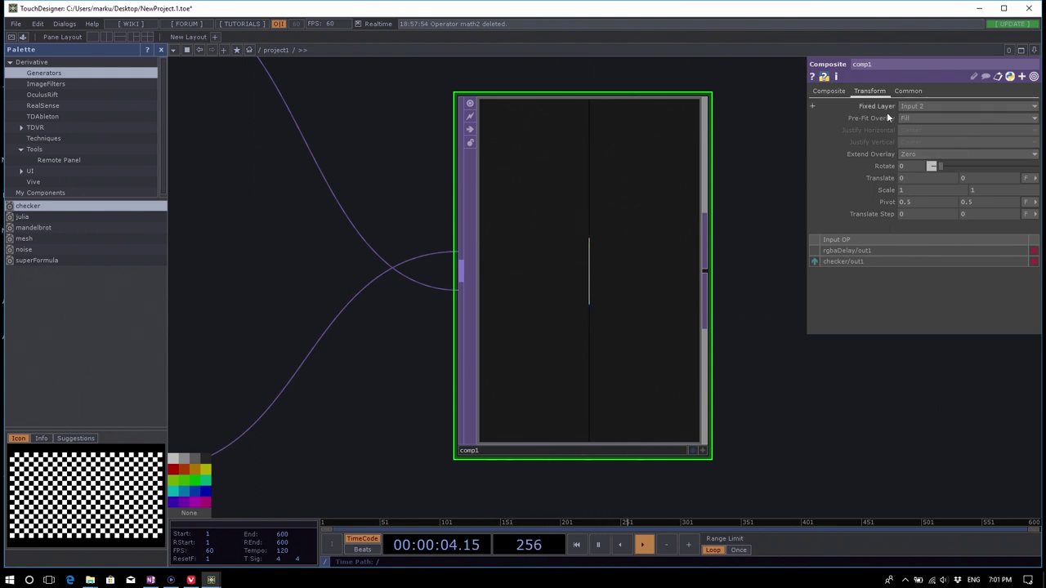
left_click(814, 262)
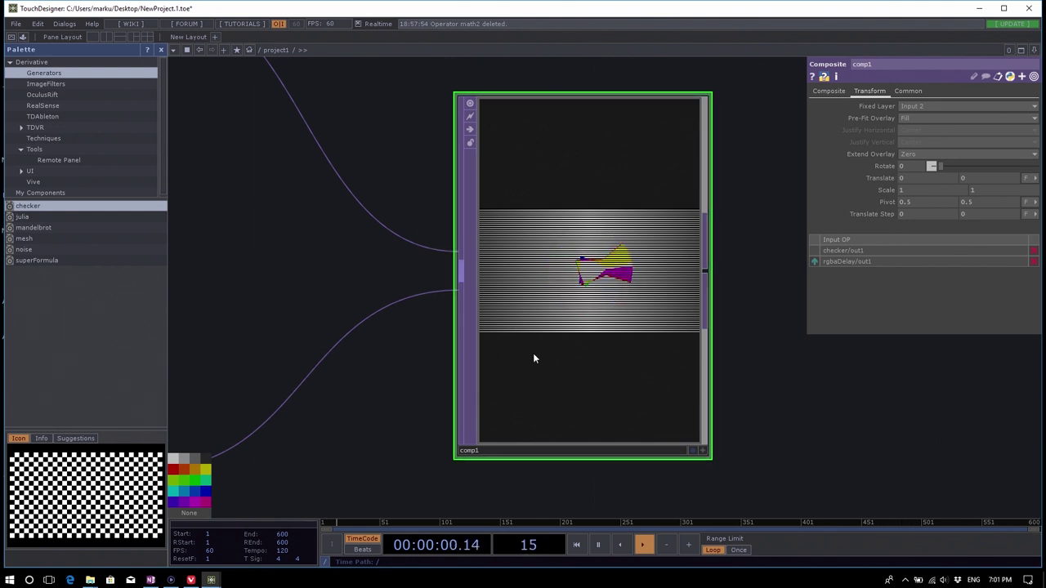
left_click(814, 262)
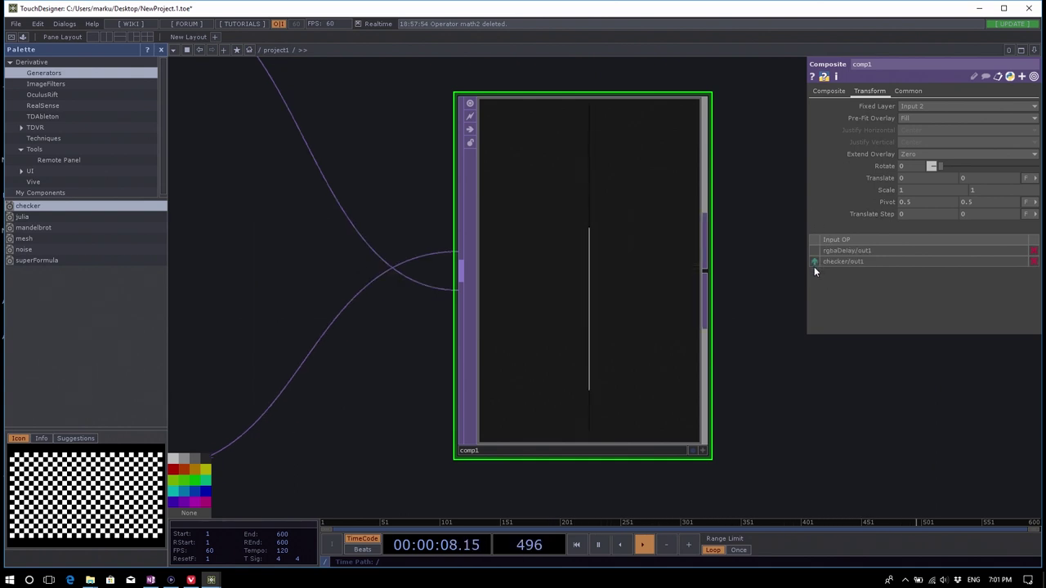
left_click(814, 265)
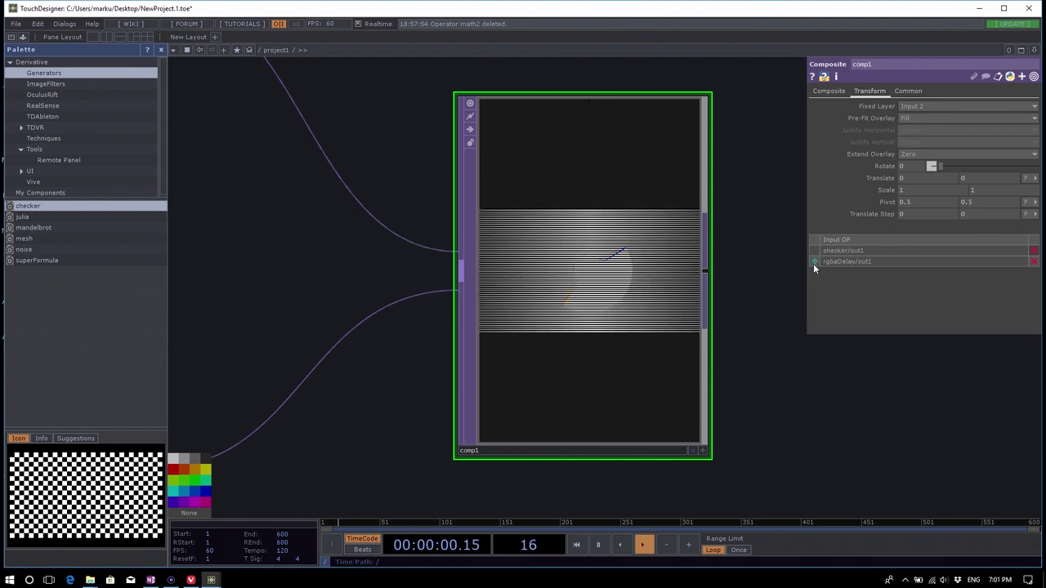
left_click(814, 263)
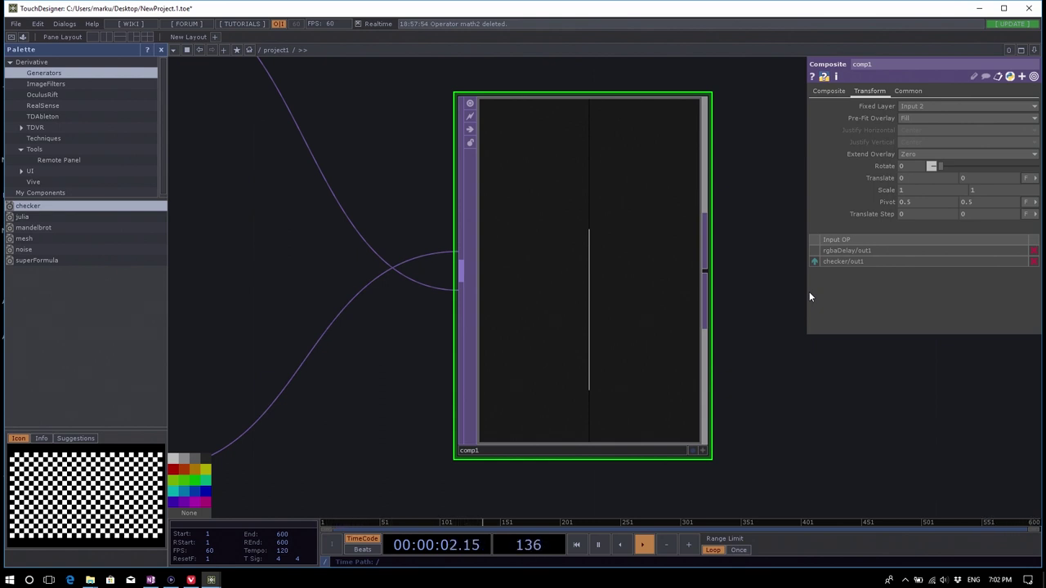
scroll(771, 300, "down", 5)
scroll(723, 335, "up", 3)
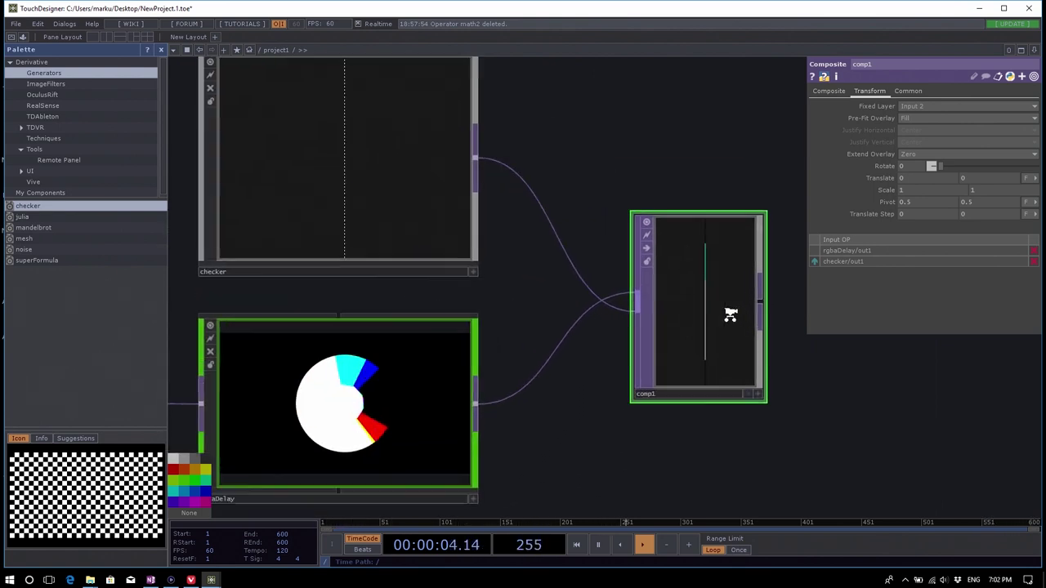
scroll(727, 310, "down", 2)
scroll(730, 333, "up", 3)
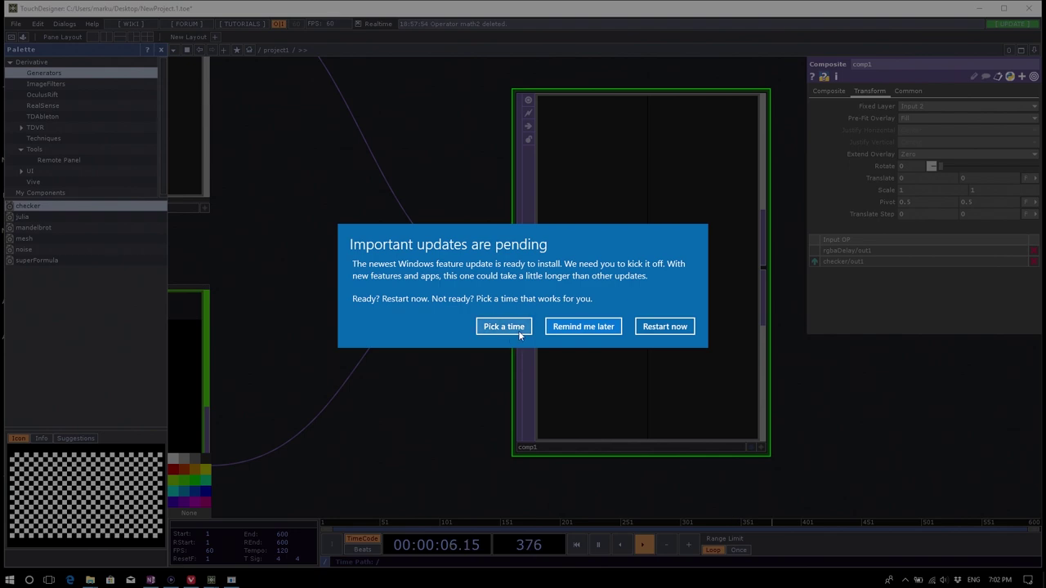
Postpone the Windows update prompt with Remind me later, then open and close the notification center.
left_click(583, 327)
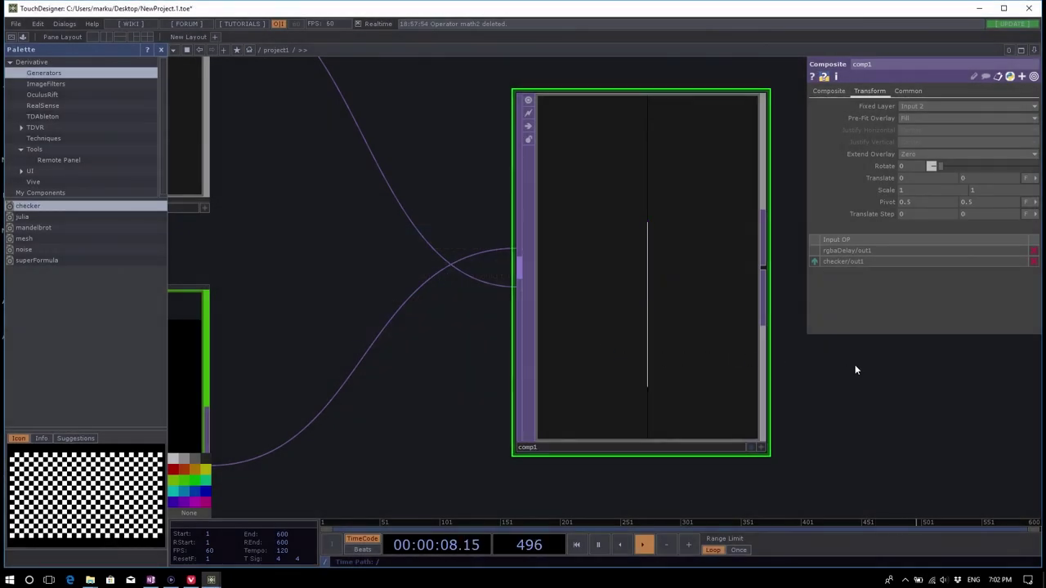
left_click(416, 296)
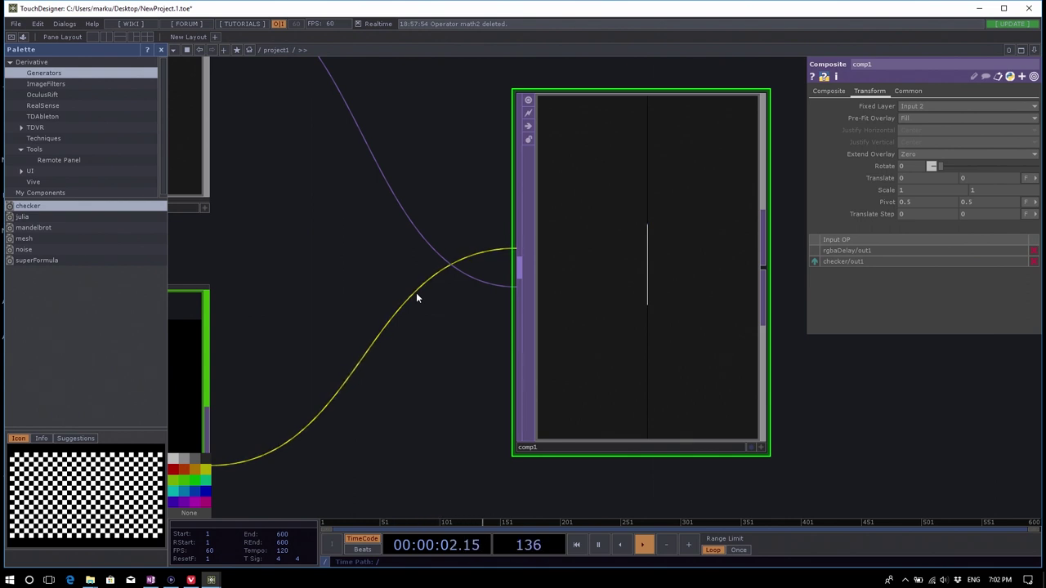
left_click(680, 271)
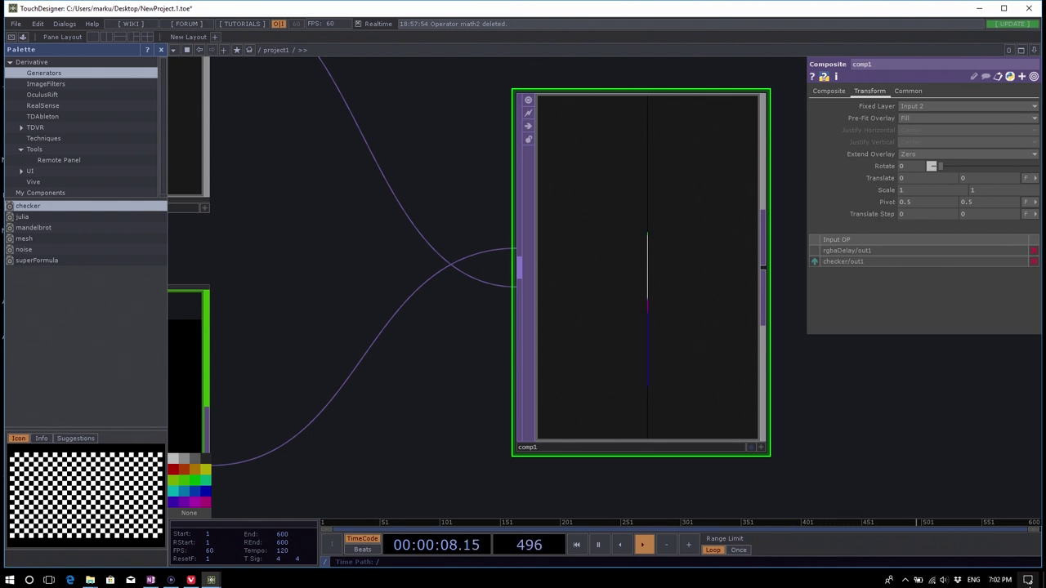
left_click(1028, 581)
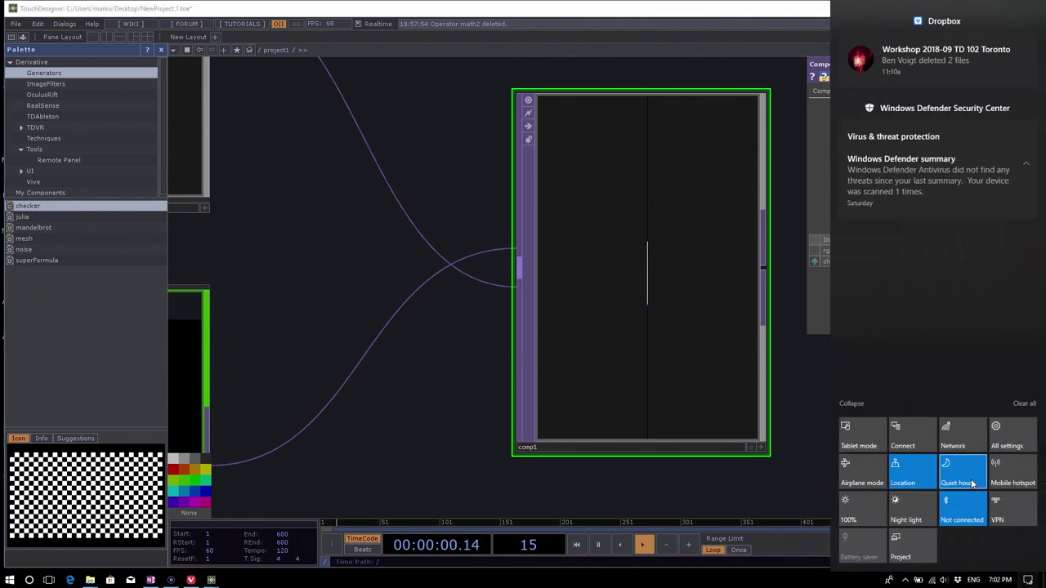
left_click(707, 497)
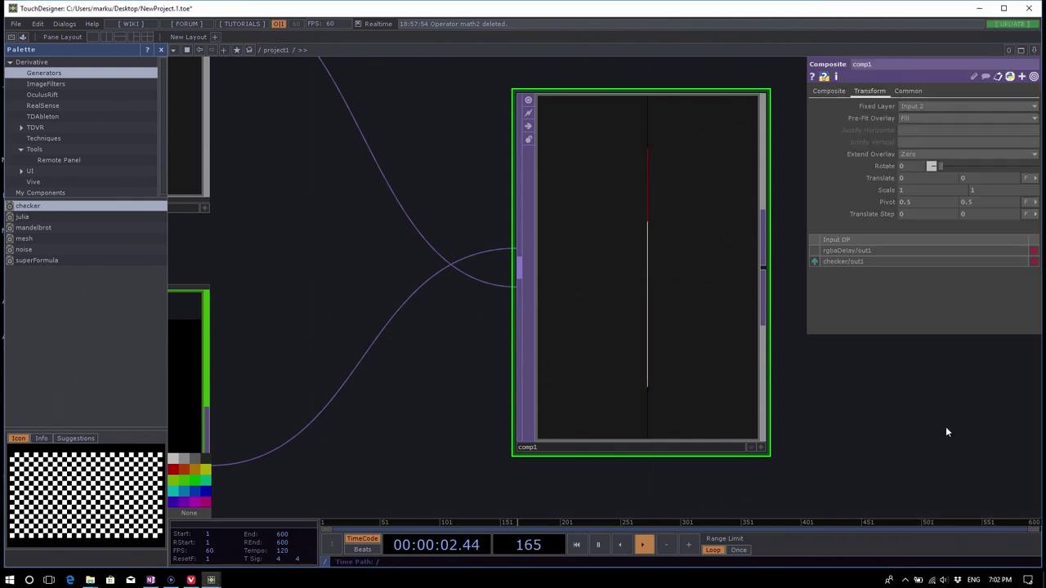
Set comp1's Fixed Layer to Input 2, then change it to Input 1.
left_click(952, 104)
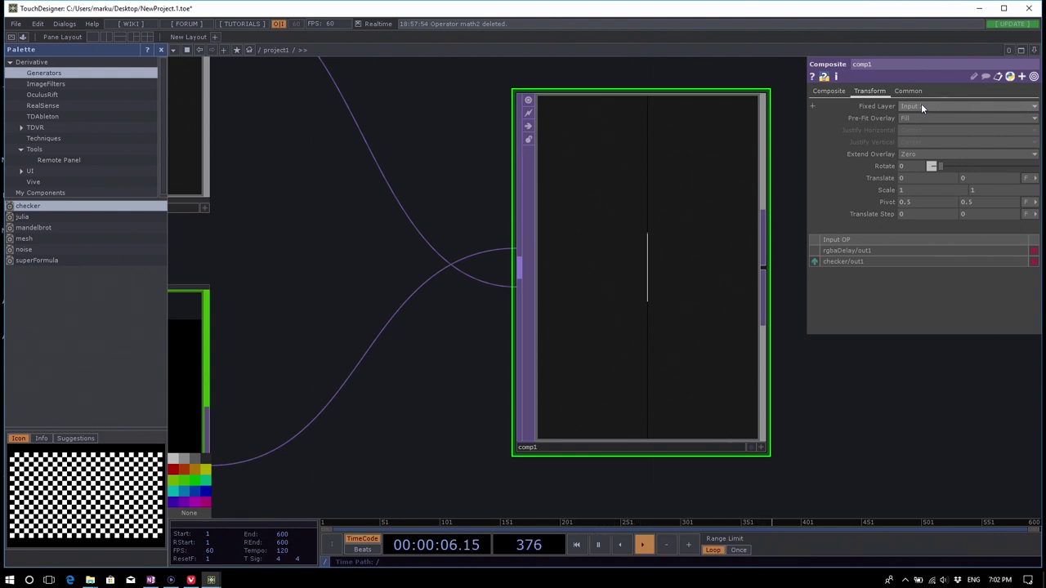
left_click(921, 103)
left_click(942, 134)
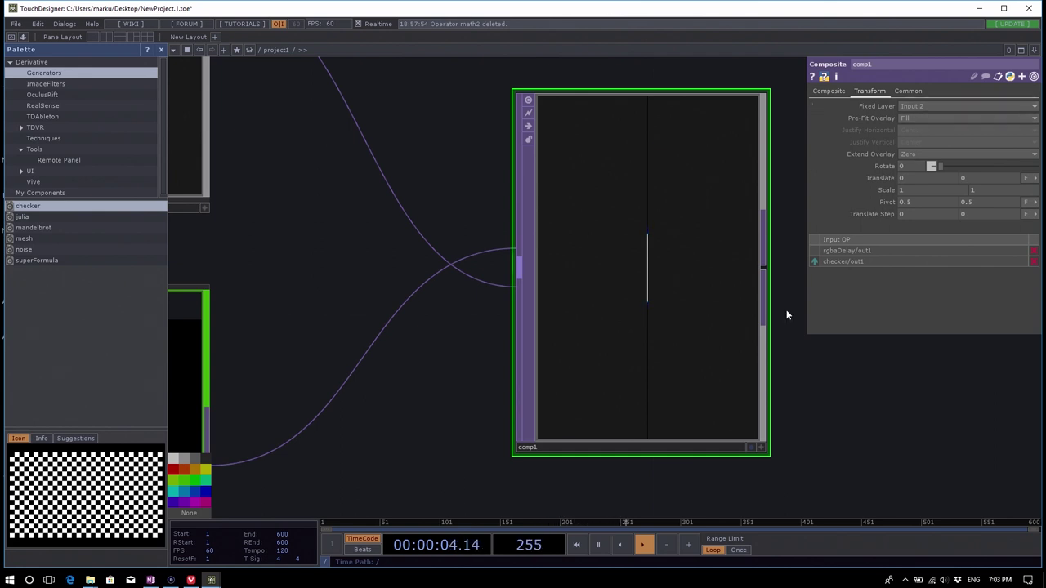
scroll(787, 315, "down", 3)
scroll(717, 367, "up", 1)
scroll(678, 343, "down", 3)
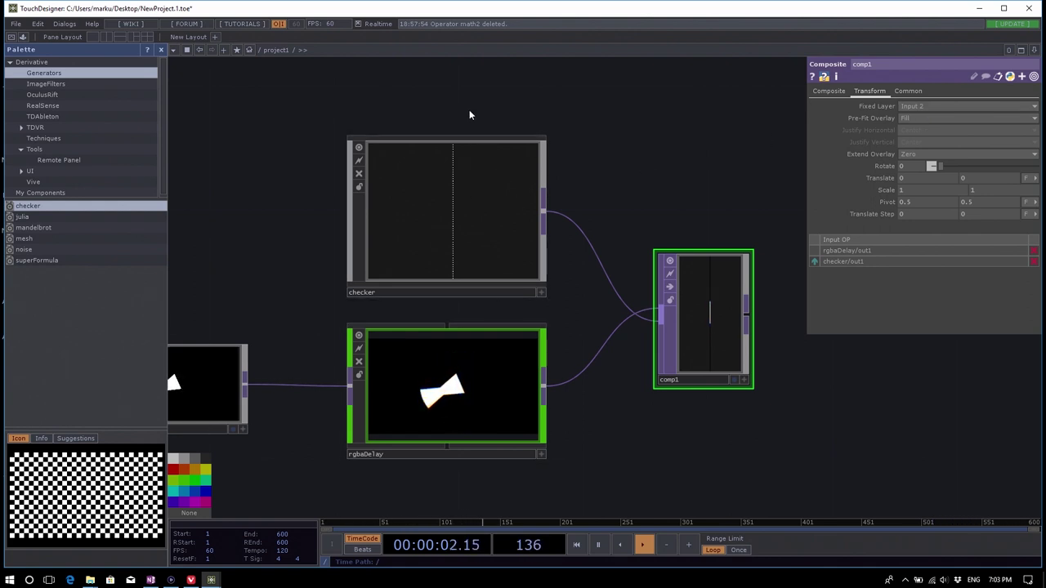
left_click(920, 107)
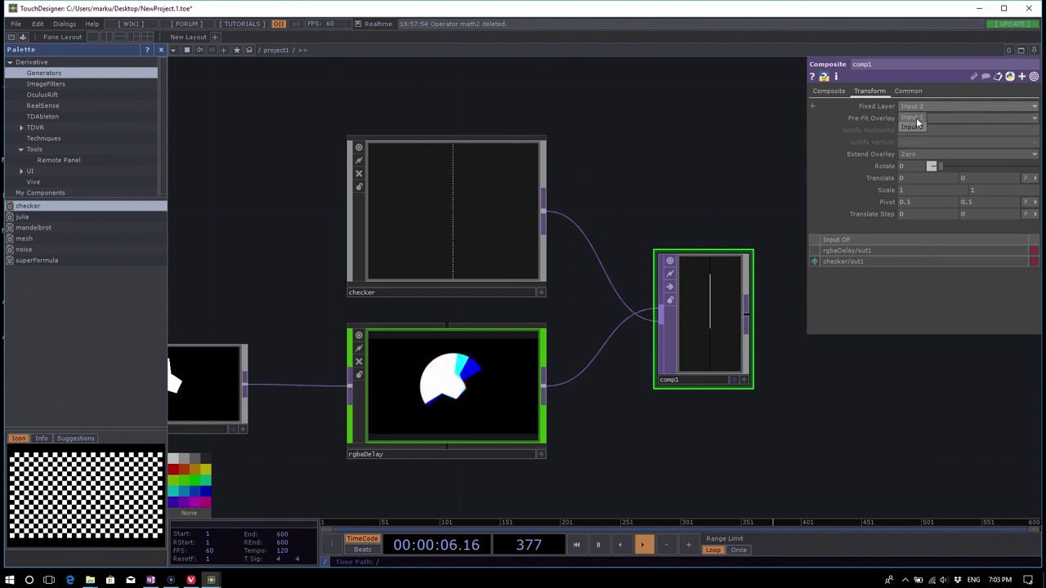
left_click(914, 118)
scroll(760, 359, "up", 5)
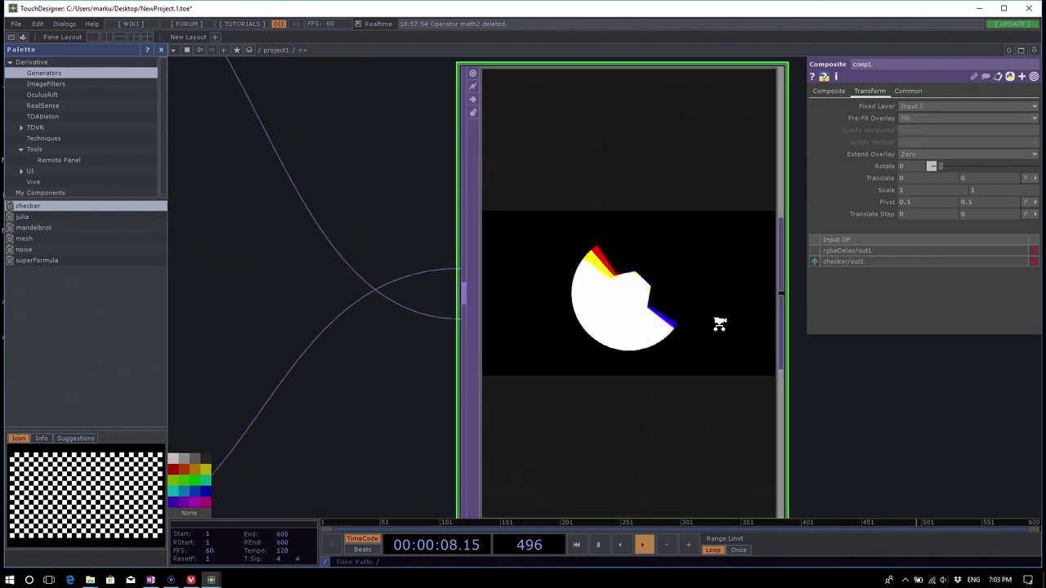
scroll(720, 325, "up", 1)
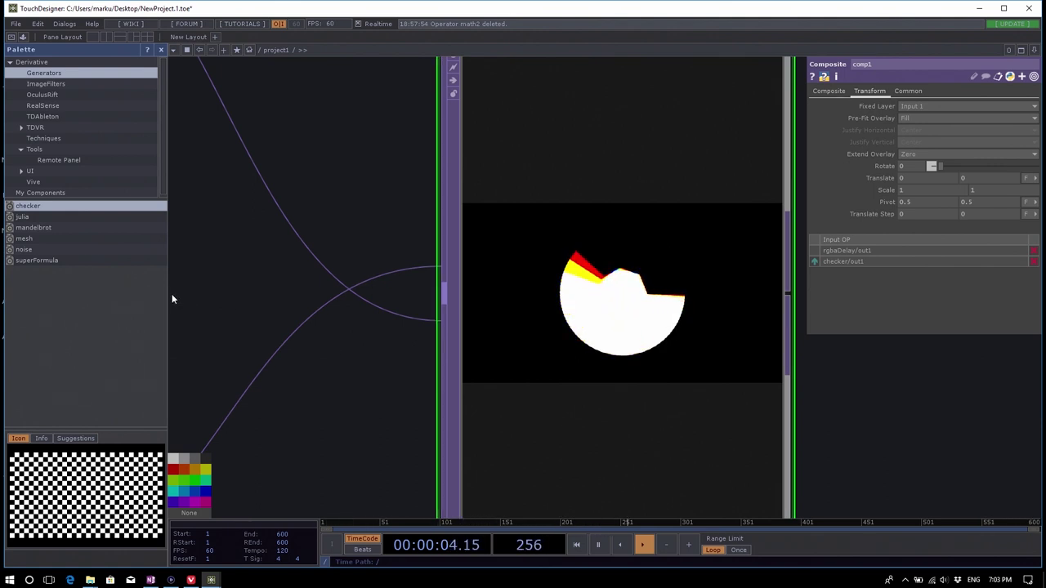
On comp1's Composite page, toggle Swap Operation Order to compare, leaving it On.
left_click(828, 90)
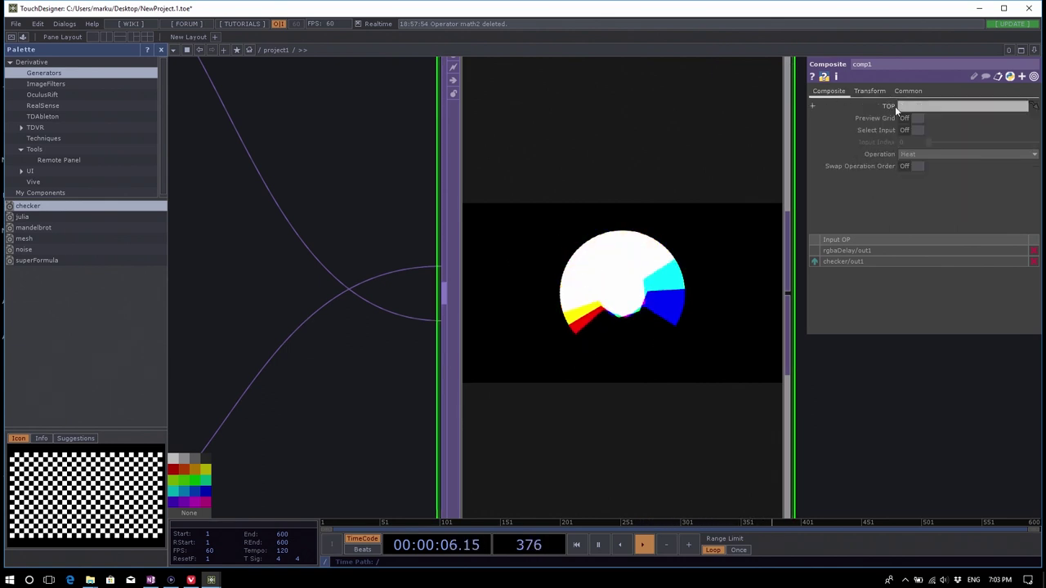
left_click(915, 166)
left_click(915, 167)
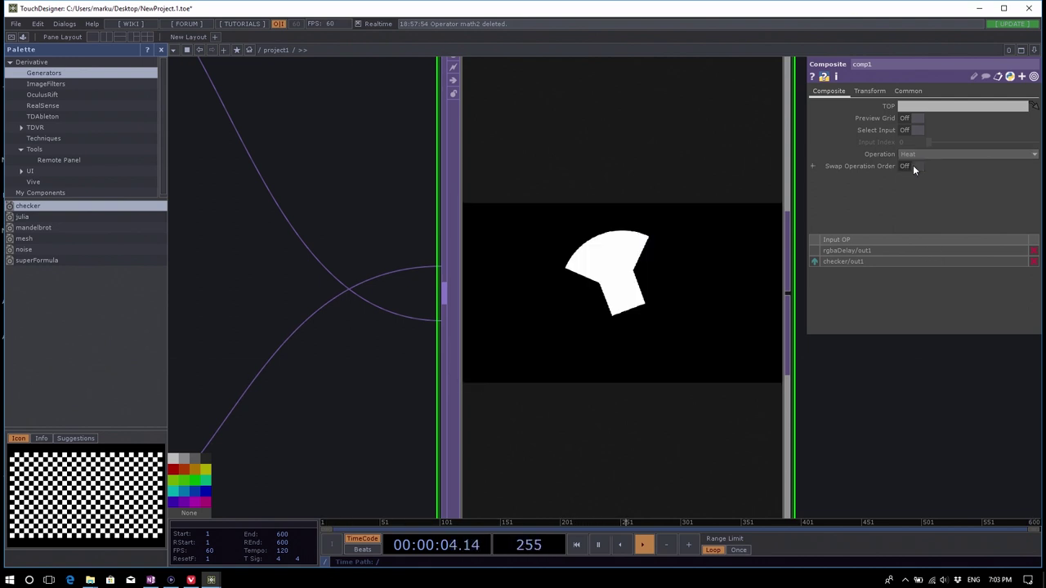
left_click(915, 167)
left_click(914, 167)
left_click(915, 167)
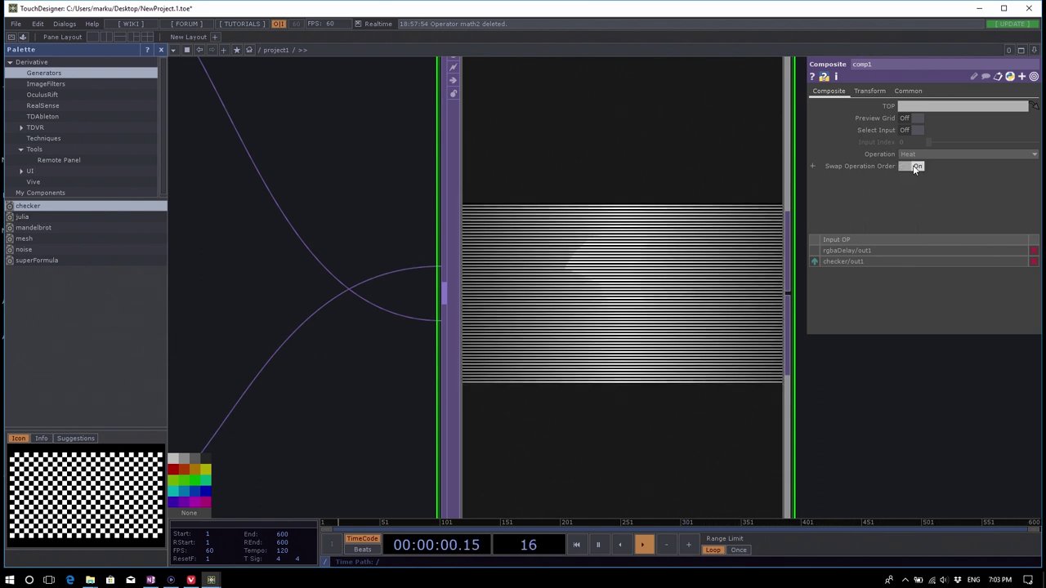
left_click(914, 167)
left_click(914, 166)
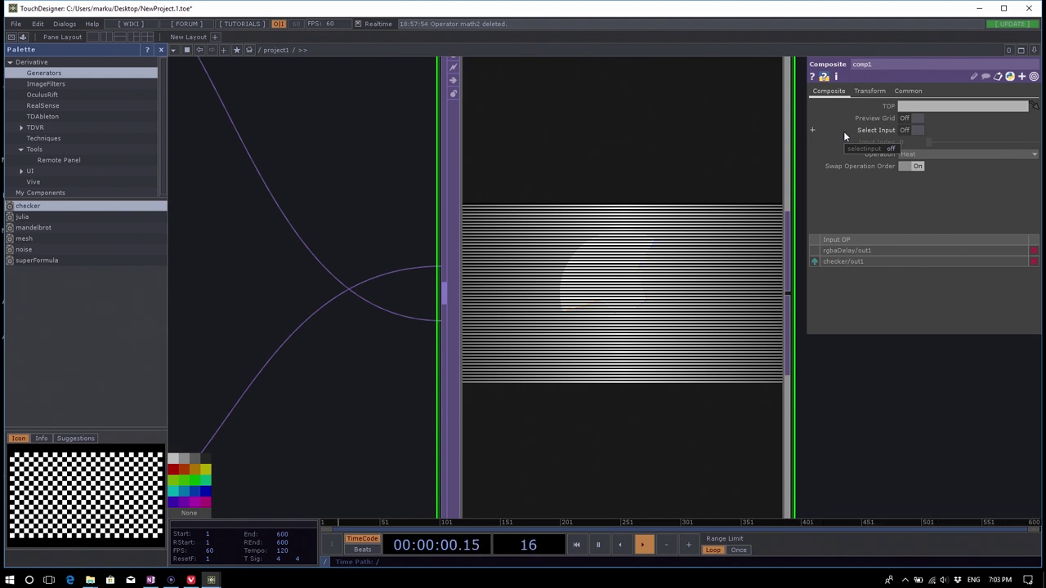
scroll(408, 126, "down", 5)
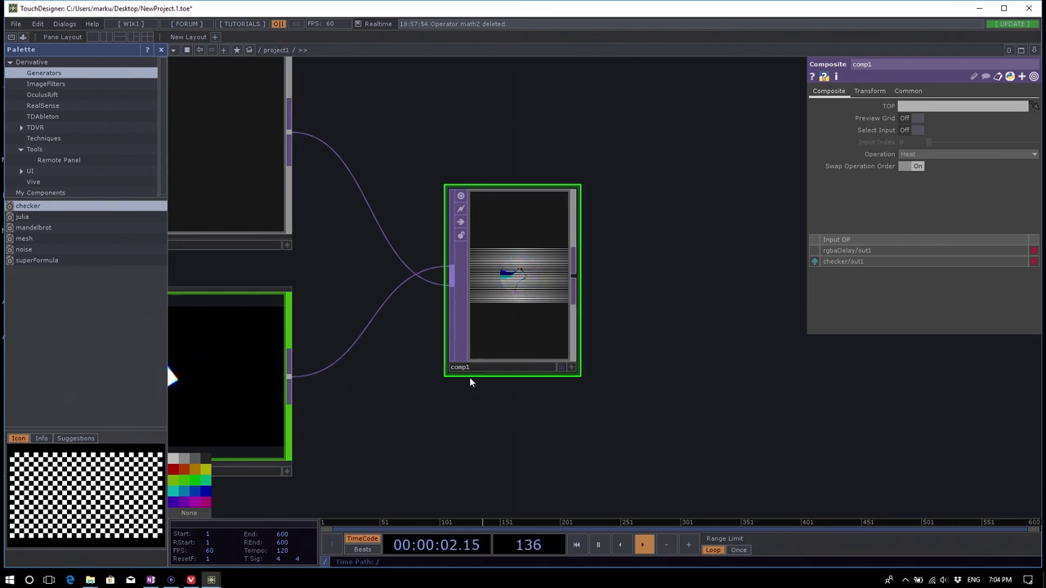
Drag comp1 further right of its input nodes and zoom out to see the whole network.
left_click_drag(524, 290, 673, 311)
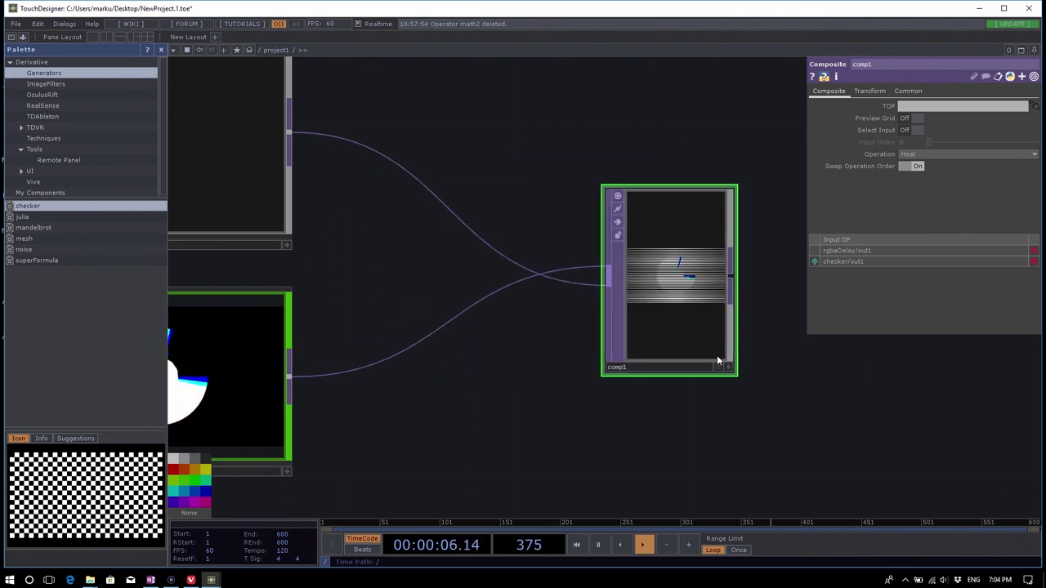
scroll(728, 371, "down", 2)
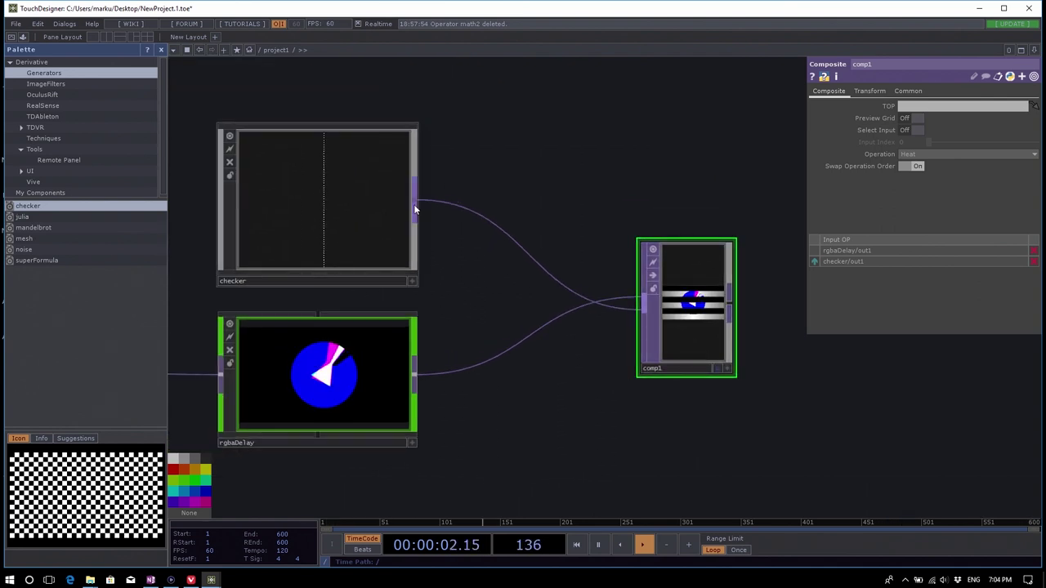
Insert a Level TOP, level1, between rgbaDelay and comp1 and lower its Post Opacity.
right_click(415, 377)
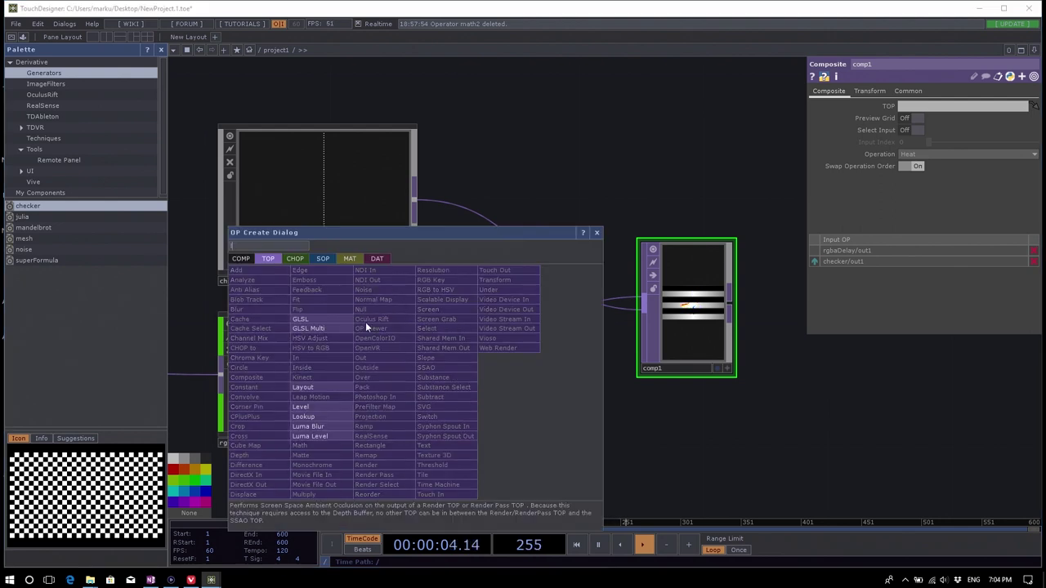
left_click(325, 416)
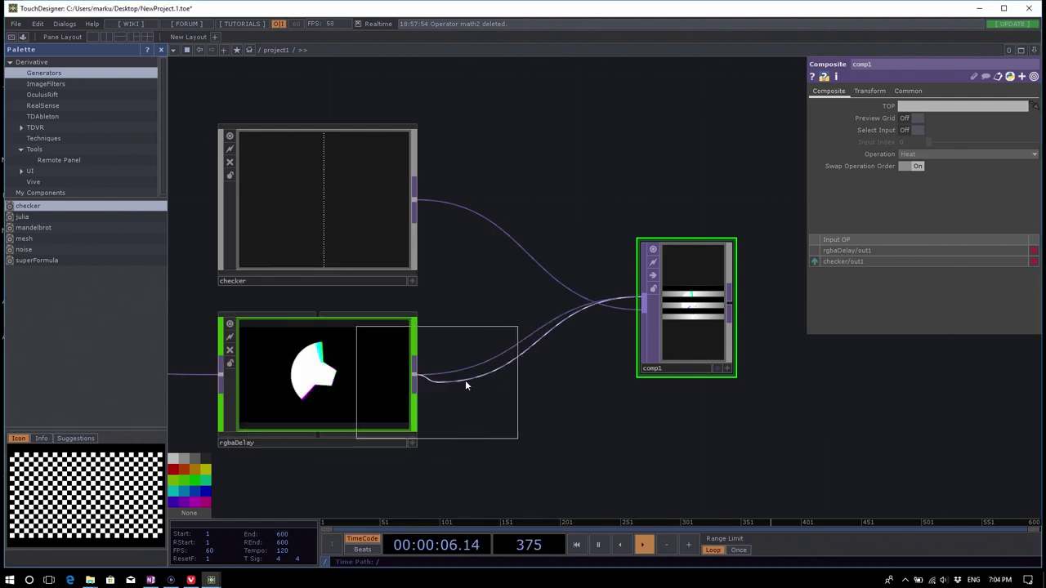
left_click(532, 382)
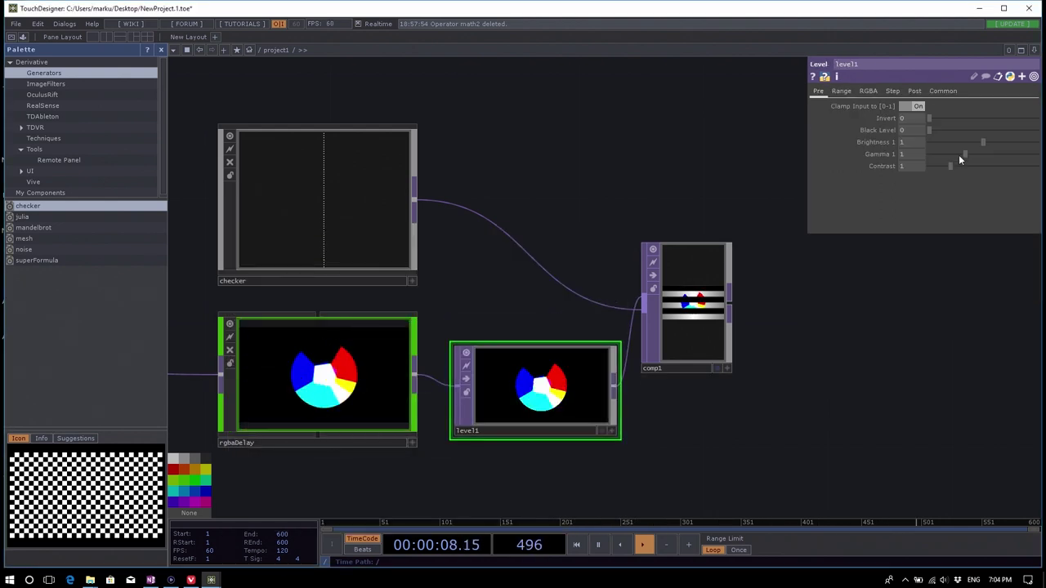
left_click(914, 91)
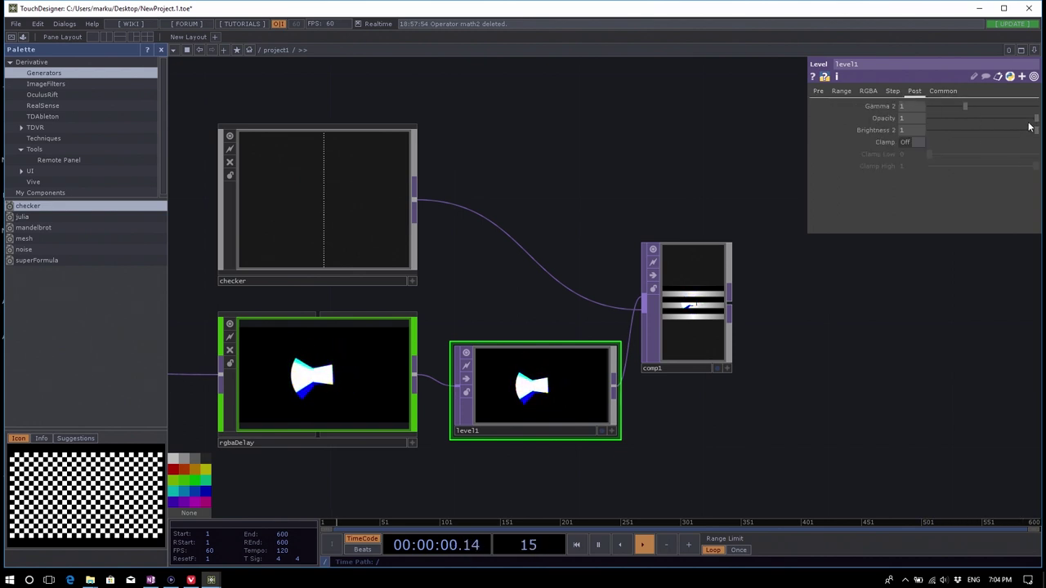
mouse_move(1036, 118)
left_mouse_down()
mouse_move(1015, 117)
mouse_move(1031, 118)
left_mouse_up()
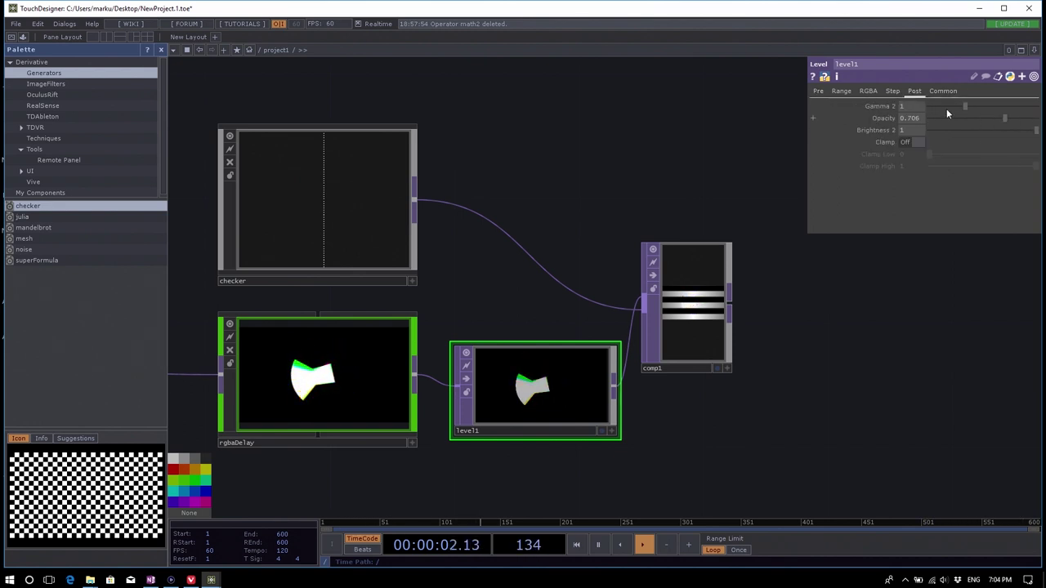
Delete level1 so rgbaDelay feeds comp1 directly, and reposition comp1.
left_click_drag(804, 325, 714, 269)
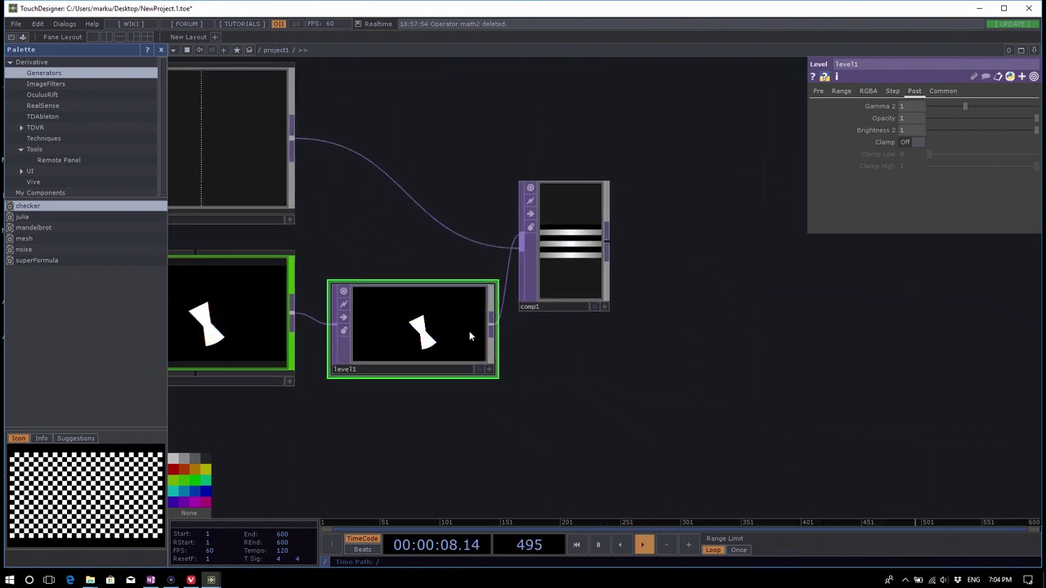
key("Delete")
left_click_drag(588, 246, 587, 182)
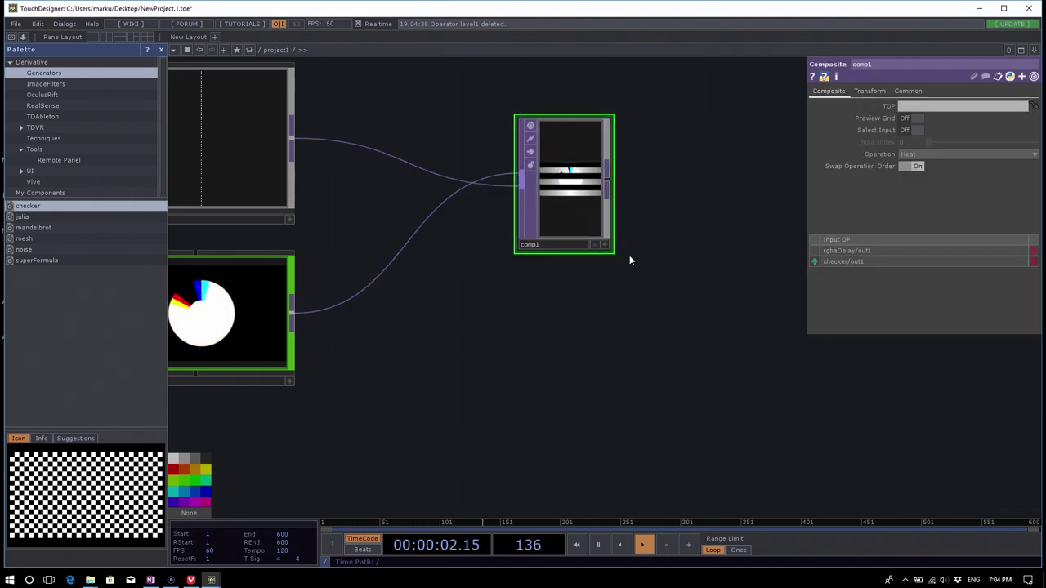
Paste a copy of comp1 as comp2 below it and reshape comp1 into a wide node.
key("ctrl+v")
left_click_drag(607, 367, 584, 318)
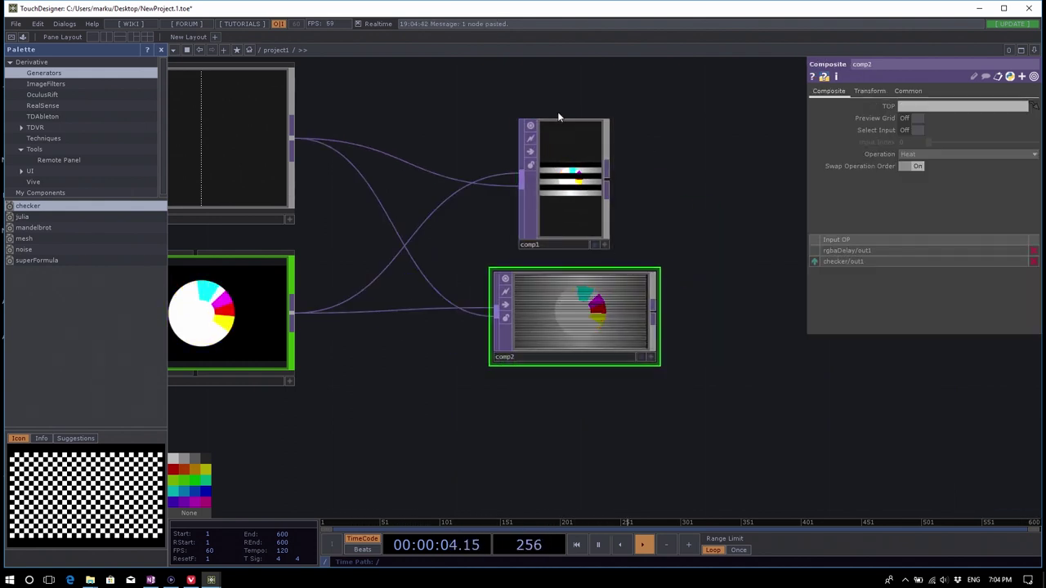
left_click_drag(558, 117, 653, 157)
left_click_drag(621, 217, 597, 205)
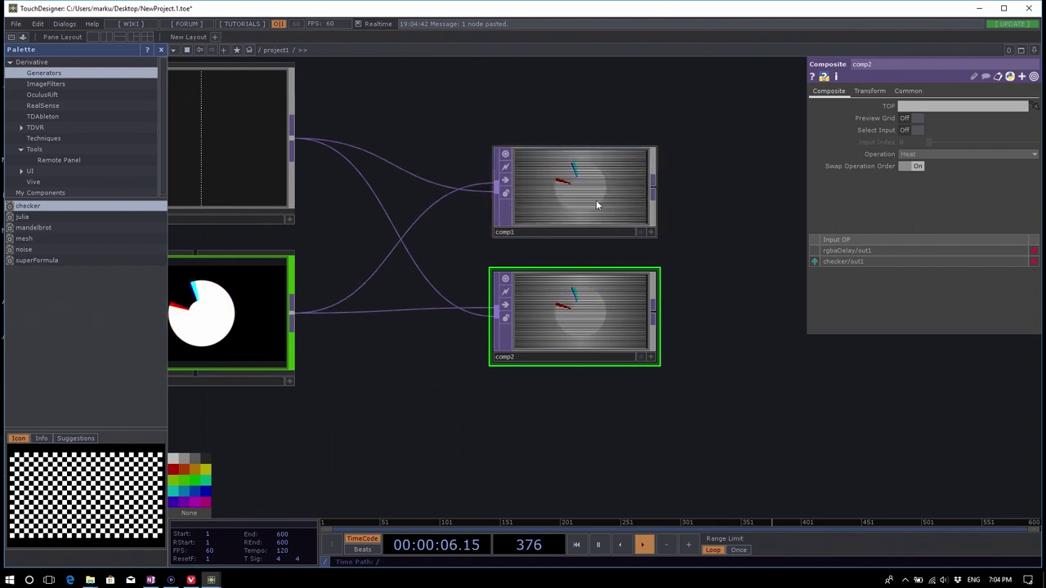
Set comp2's blend Operation to Difference.
left_click(596, 205)
left_click(618, 327)
left_click(965, 154)
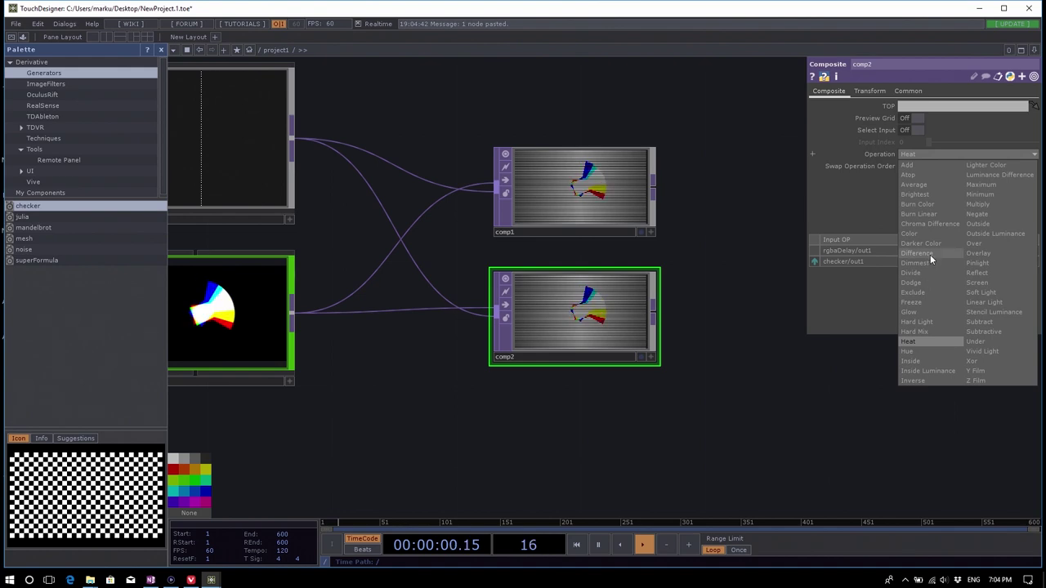
left_click(930, 254)
key("h")
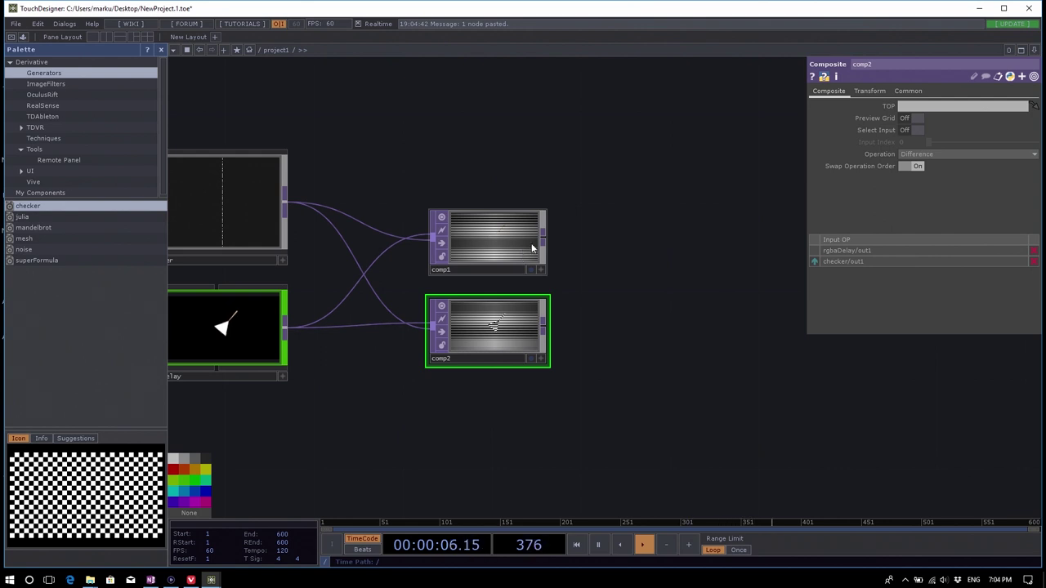
Add a Cross TOP, cross1, after comp1 and wire comp2 into its second input.
right_click(545, 241)
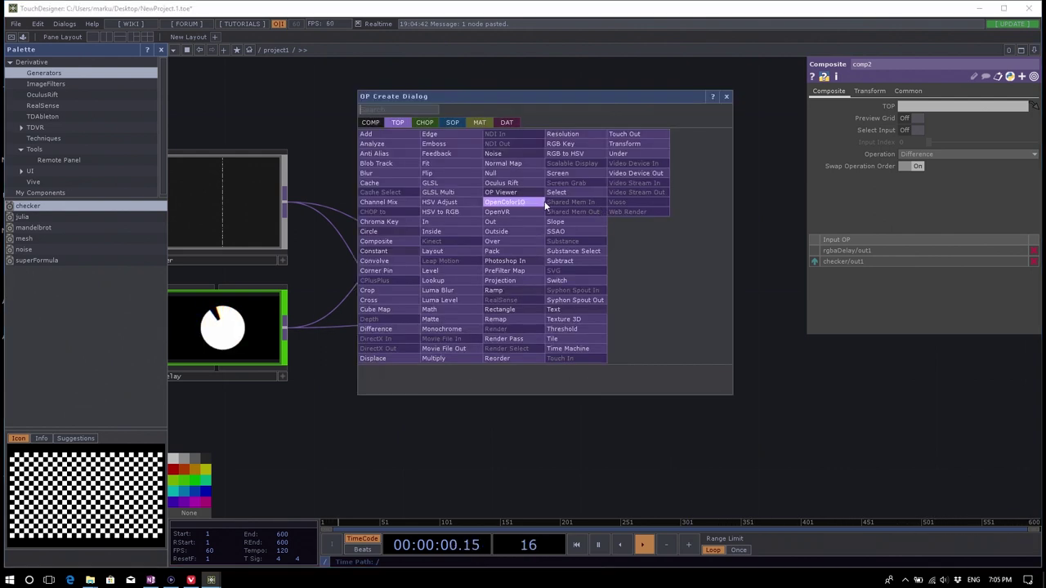
type("cro")
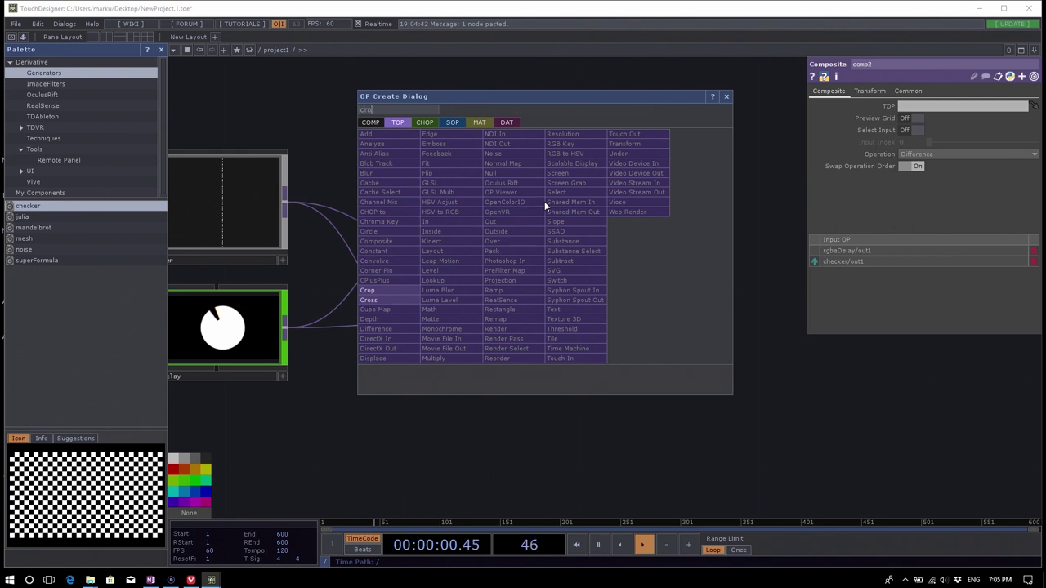
left_click(404, 307)
left_click(652, 302)
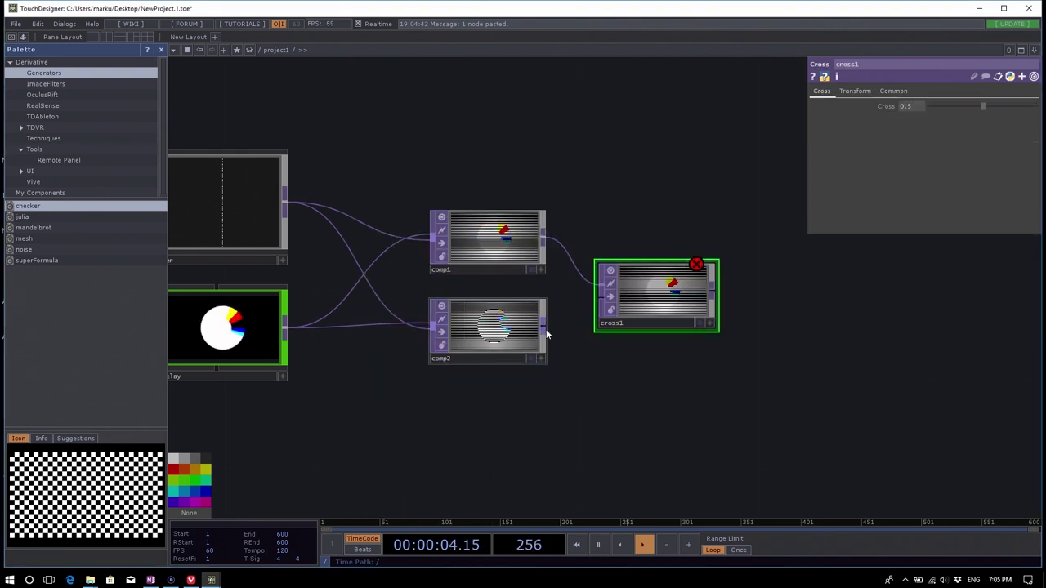
left_click_drag(545, 330, 601, 304)
Set cross1's Cross value to 0.
scroll(689, 327, "up", 3)
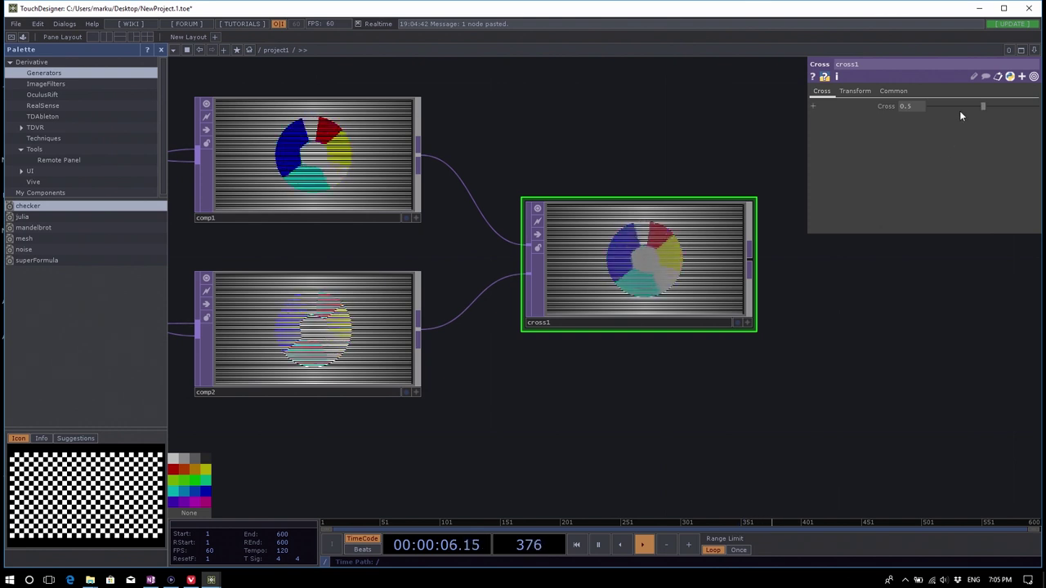
left_click_drag(960, 112, 930, 108)
left_click_drag(532, 362, 471, 289)
mouse_move(548, 343)
left_mouse_down()
mouse_move(559, 369)
mouse_move(537, 339)
left_mouse_up()
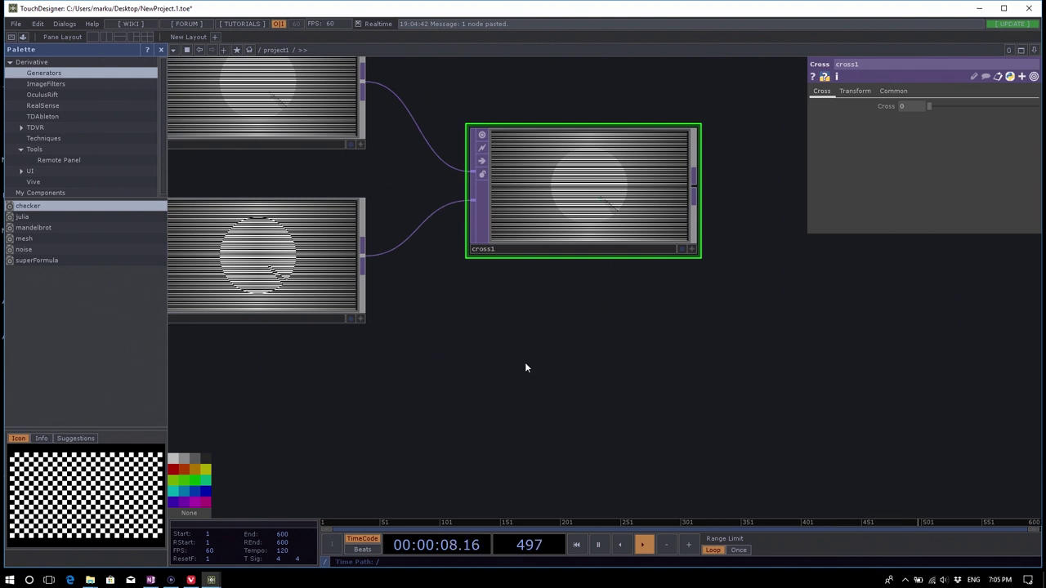
key("Tab")
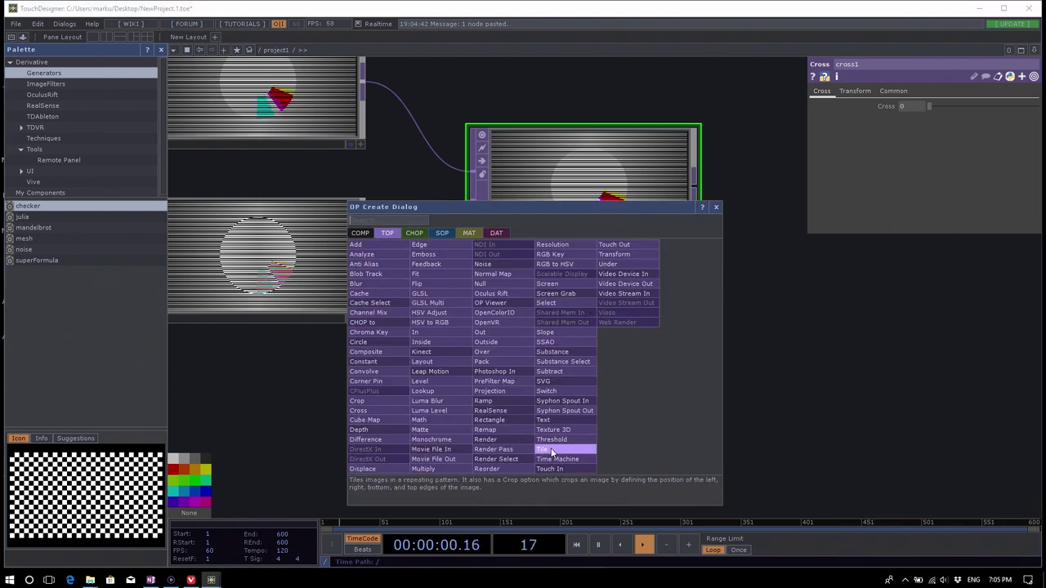
Add a Switch TOP below cross1 and wire comp1 and comp2 into it as inputs.
left_click(568, 391)
left_click(577, 335)
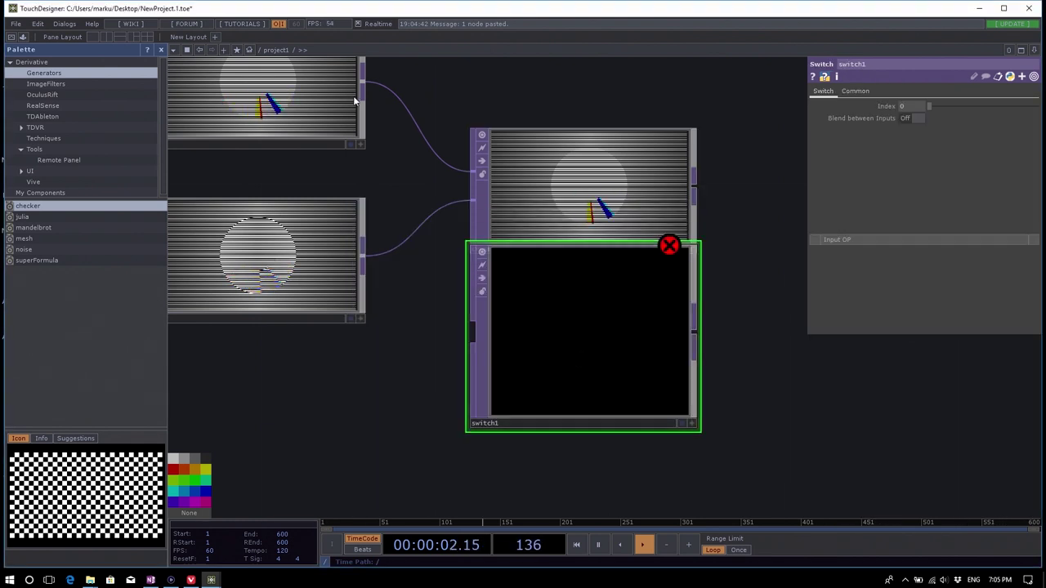
left_click(362, 82)
left_click(474, 374)
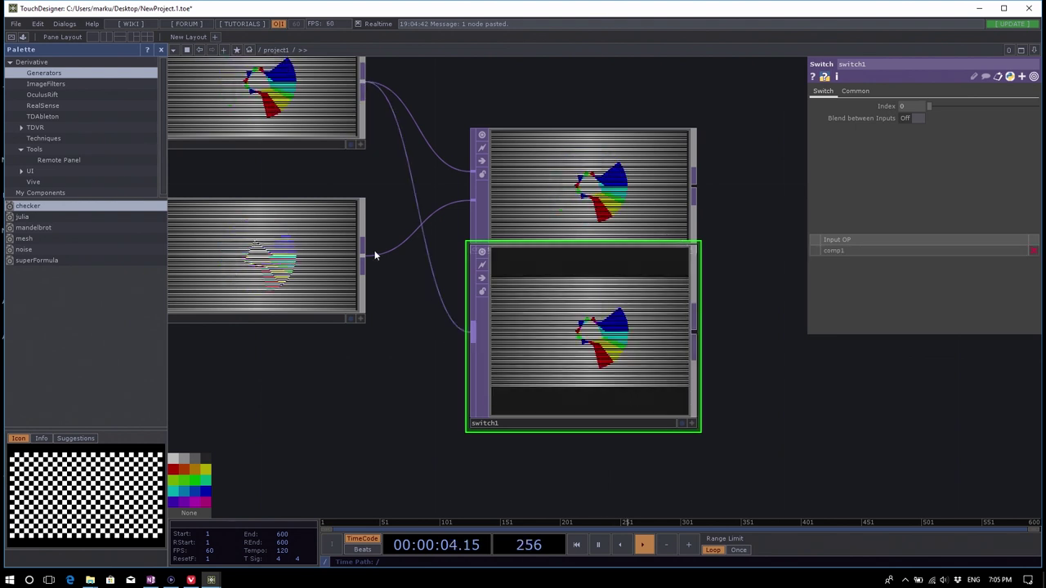
left_click(365, 260)
left_click(470, 335)
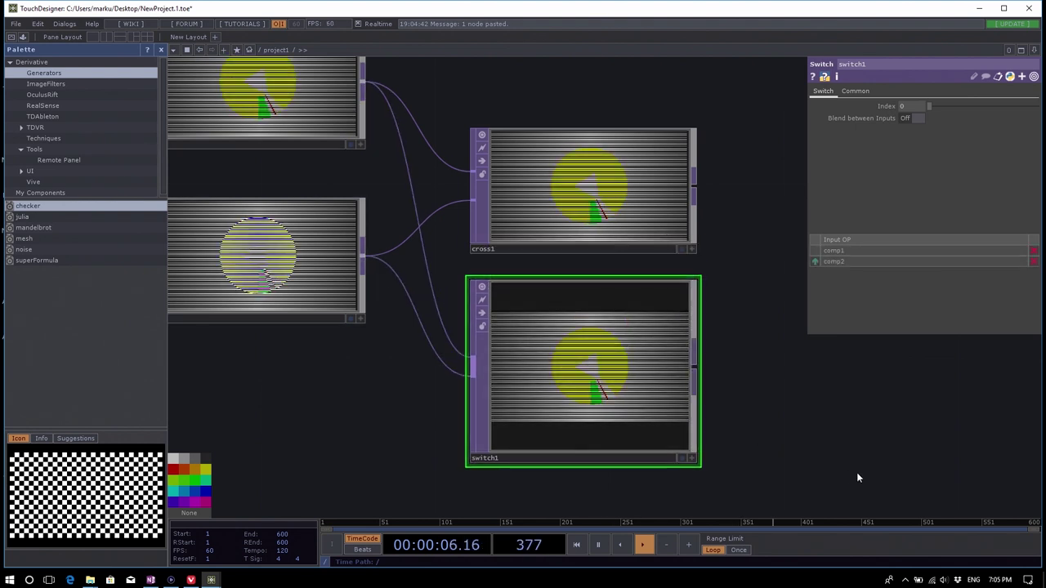
Sweep switch1's Index to blend partway between comp1 and comp2.
left_click_drag(857, 472, 827, 428)
mouse_move(929, 107)
left_mouse_down()
mouse_move(945, 103)
mouse_move(913, 104)
left_mouse_up()
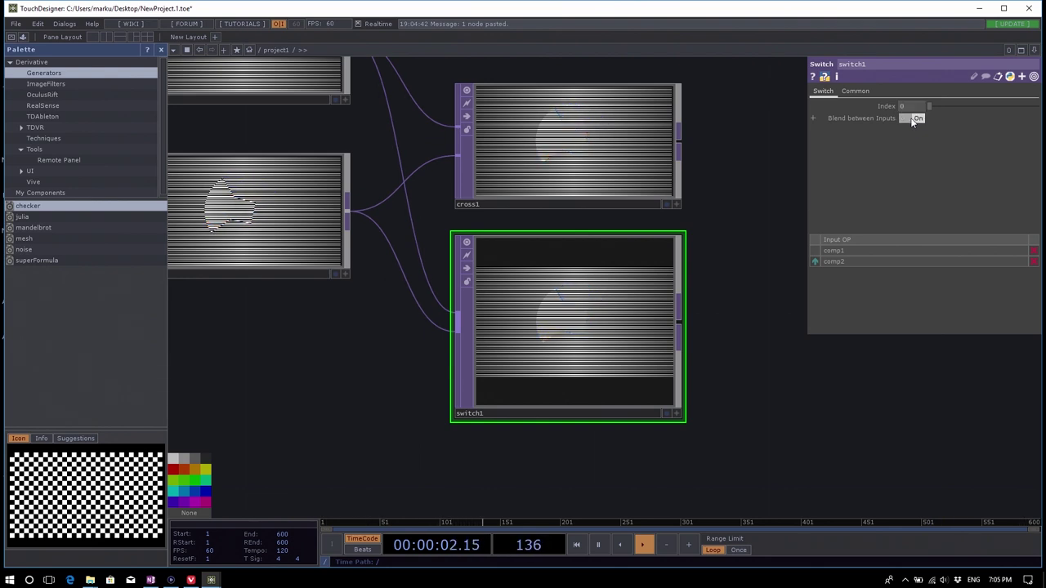
scroll(605, 337, "up", 2)
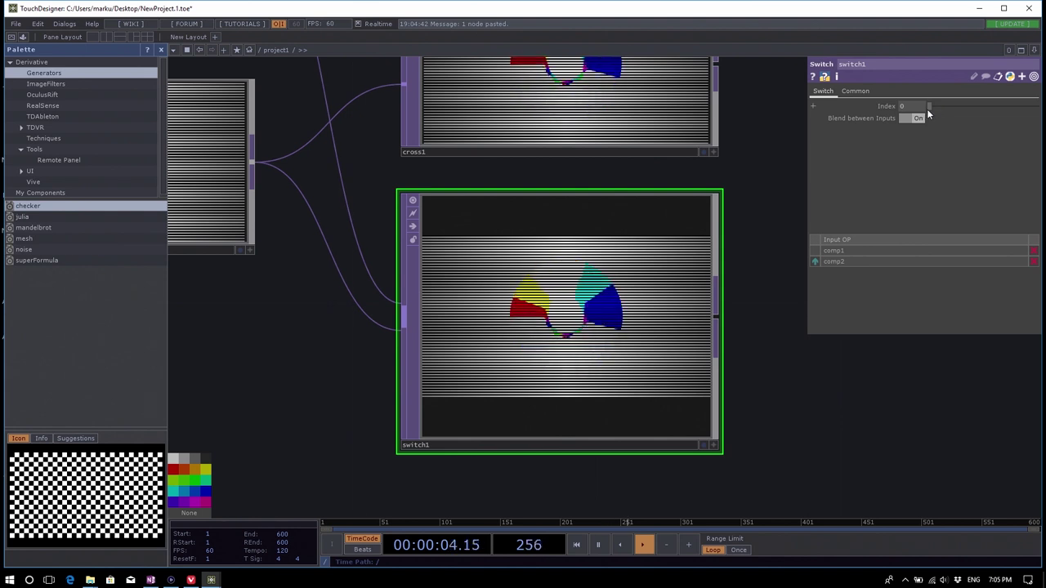
left_click_drag(927, 113, 897, 112)
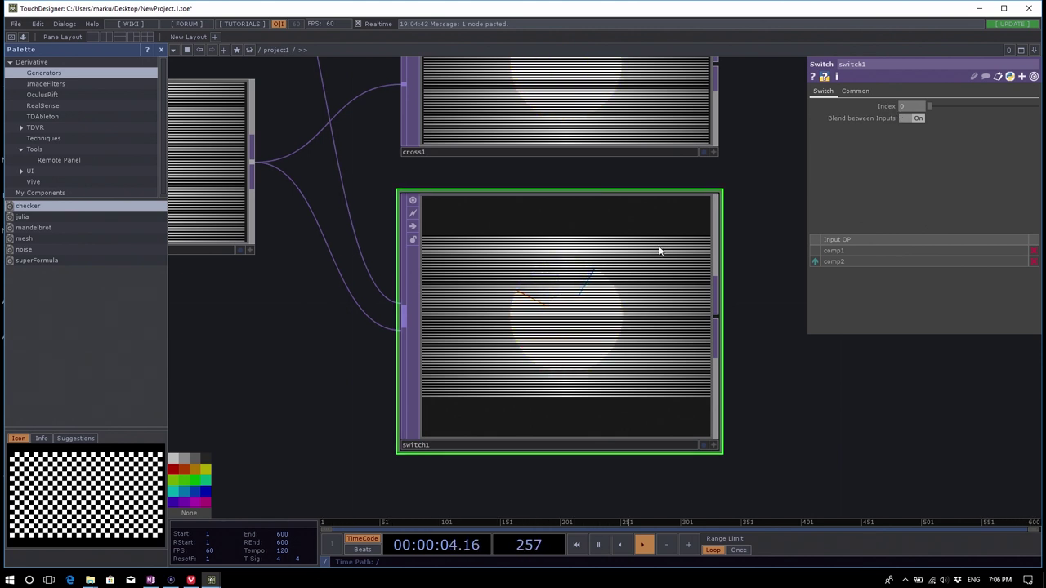
scroll(661, 251, "down", 10)
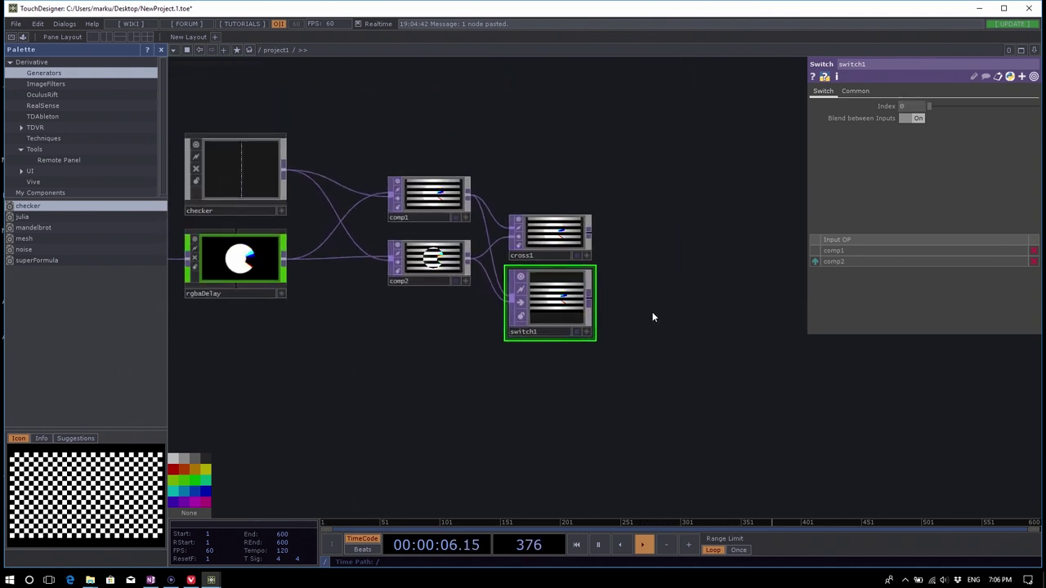
Move cross1 up above switch1, then nudge switch1 up closer to it.
left_click_drag(550, 233, 562, 176)
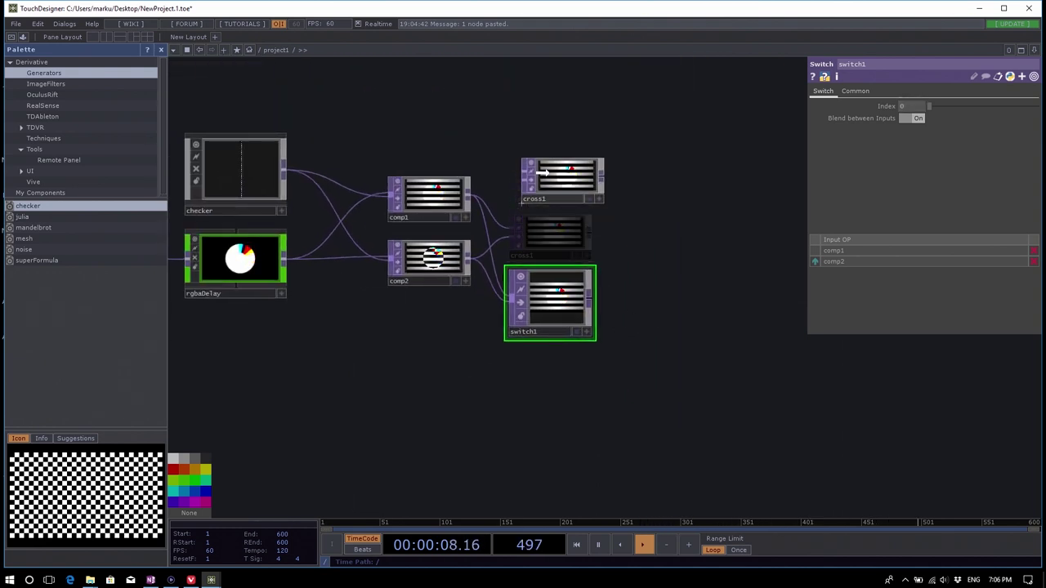
left_click(552, 305)
left_click_drag(551, 304, 557, 279)
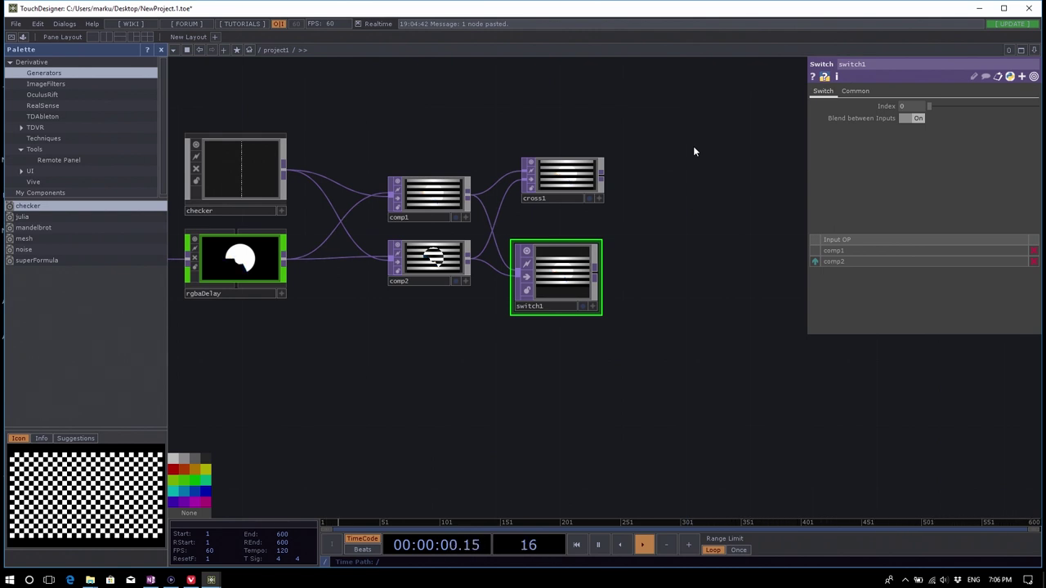
Create a Select TOP in empty space and paste a duplicate of it.
key("Tab")
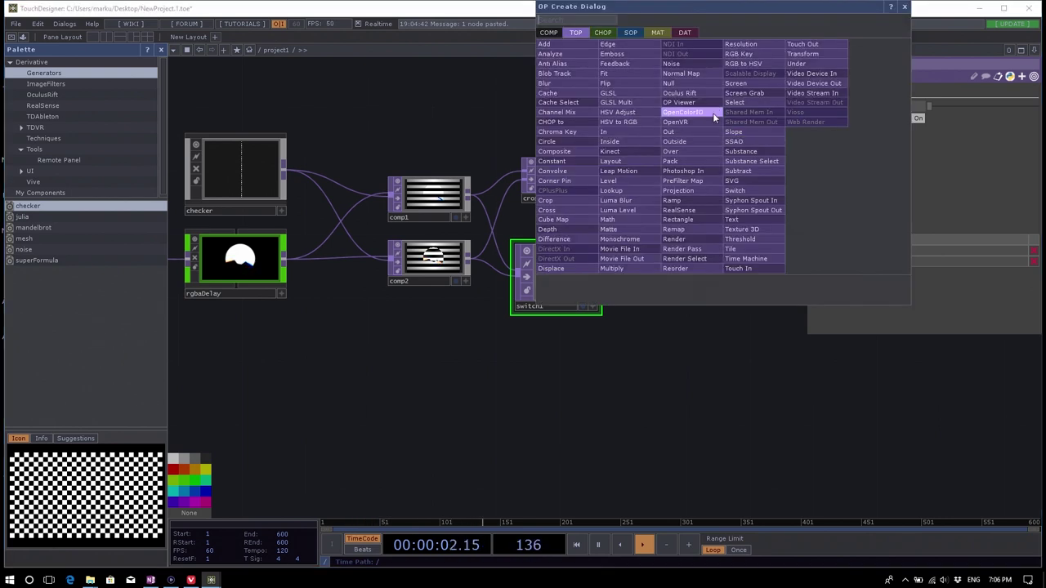
type("s")
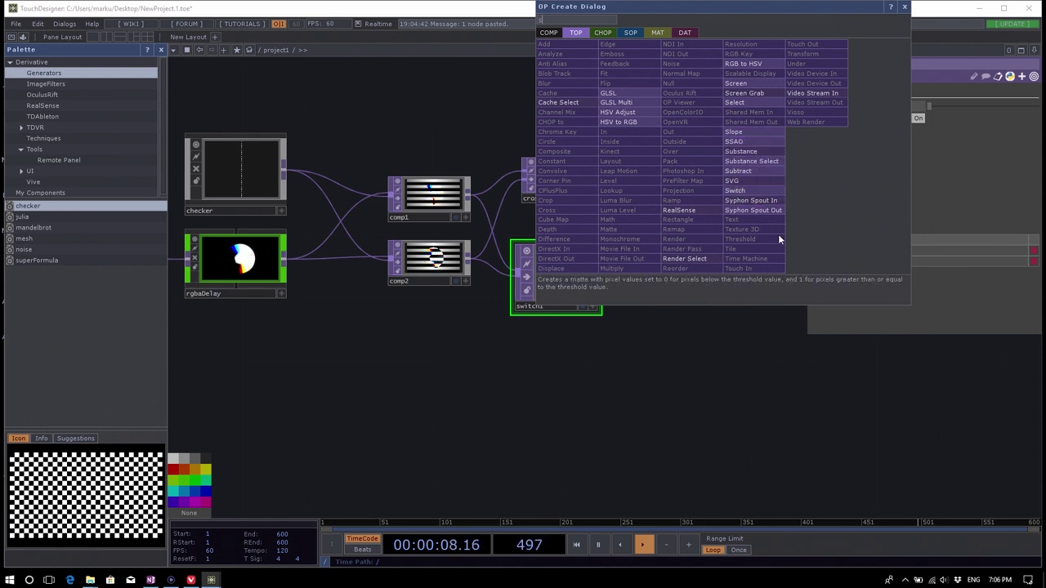
left_click(755, 101)
left_click(725, 139)
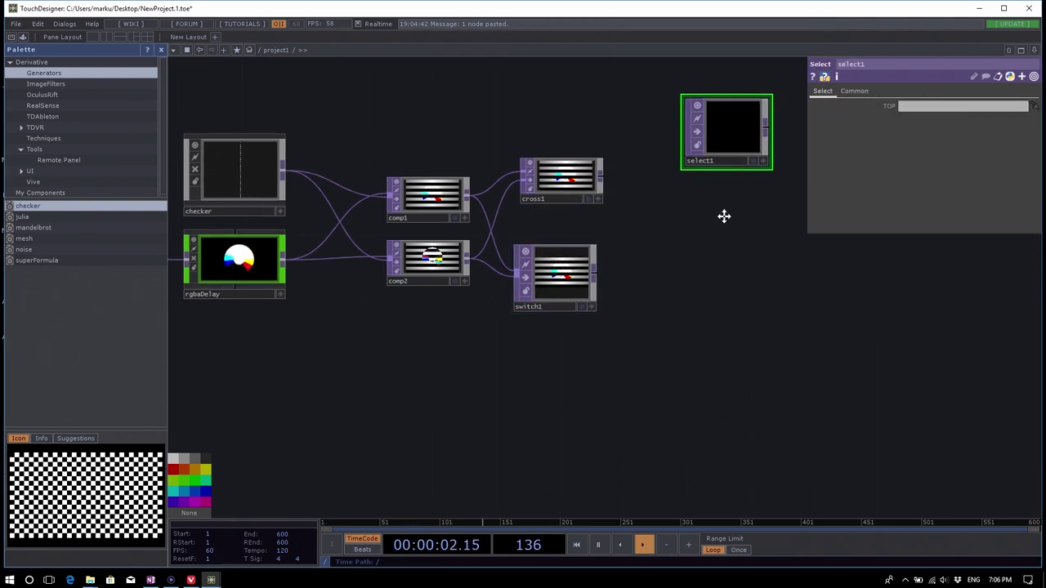
key("ctrl+c")
key("ctrl+v")
Rename the two Select nodes to selectA and selectB.
left_click(716, 169)
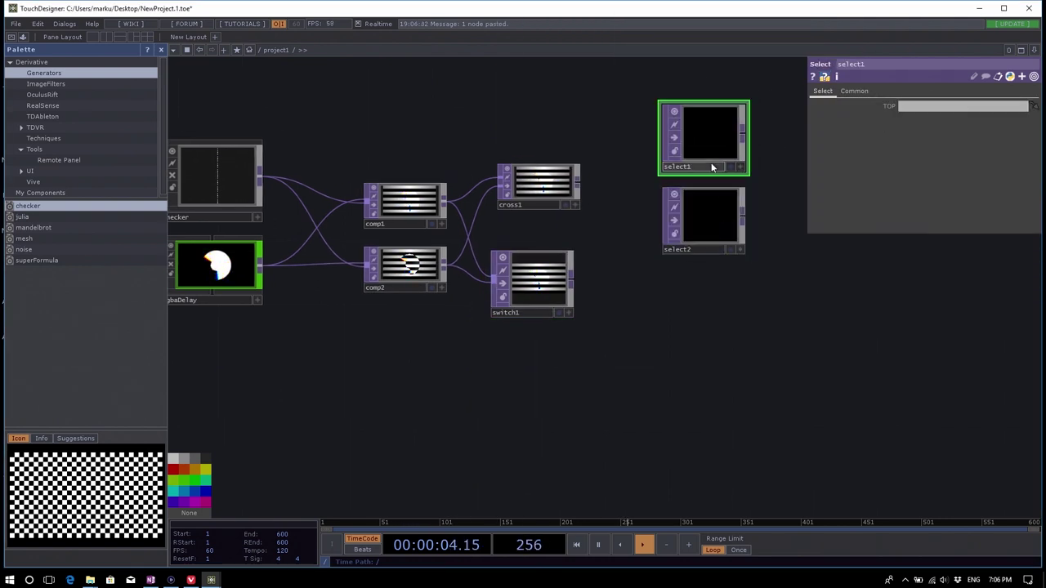
type("A")
left_click(701, 251)
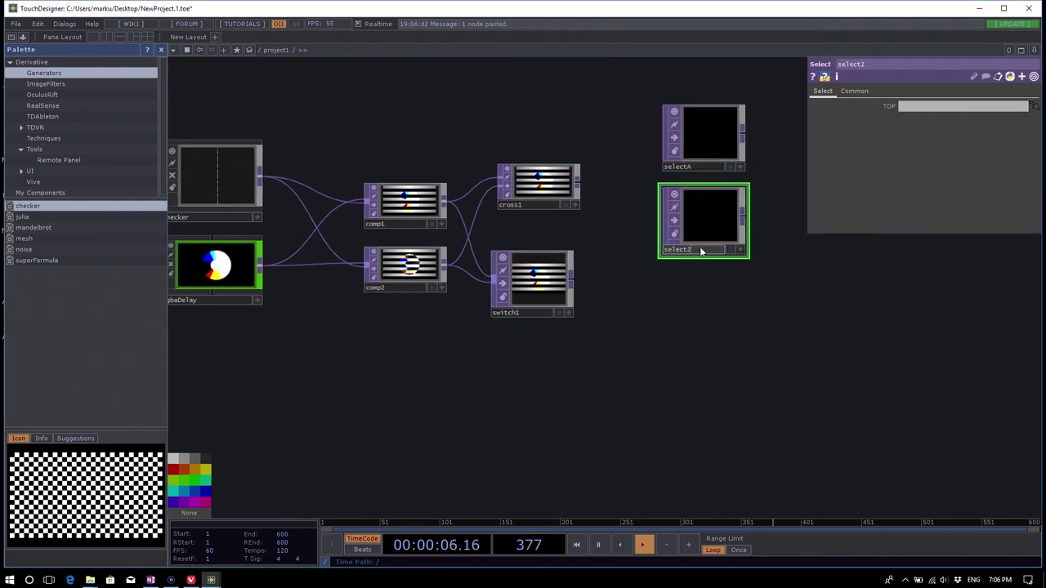
key("BackSpace")
type("B")
key("Return")
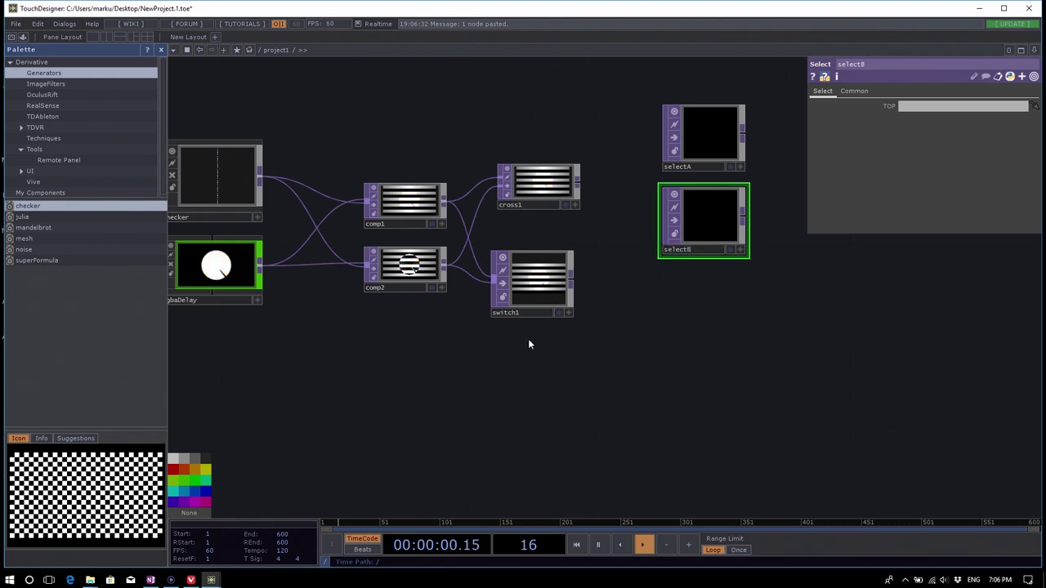
Point selectA at comp2 after trying cross1 and switch1, then select both Select nodes.
left_click_drag(539, 184, 703, 134)
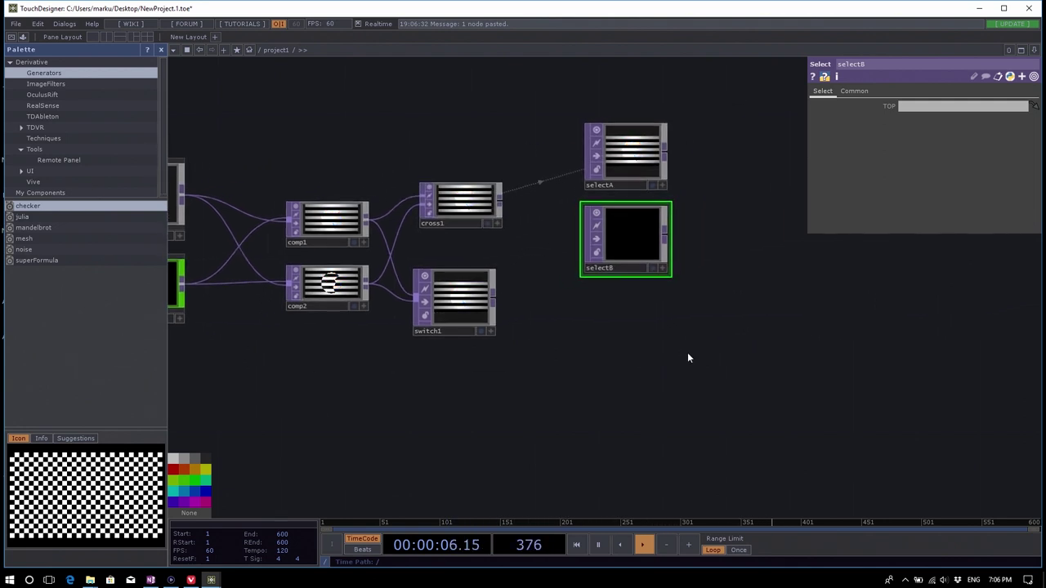
left_click_drag(451, 317, 609, 160)
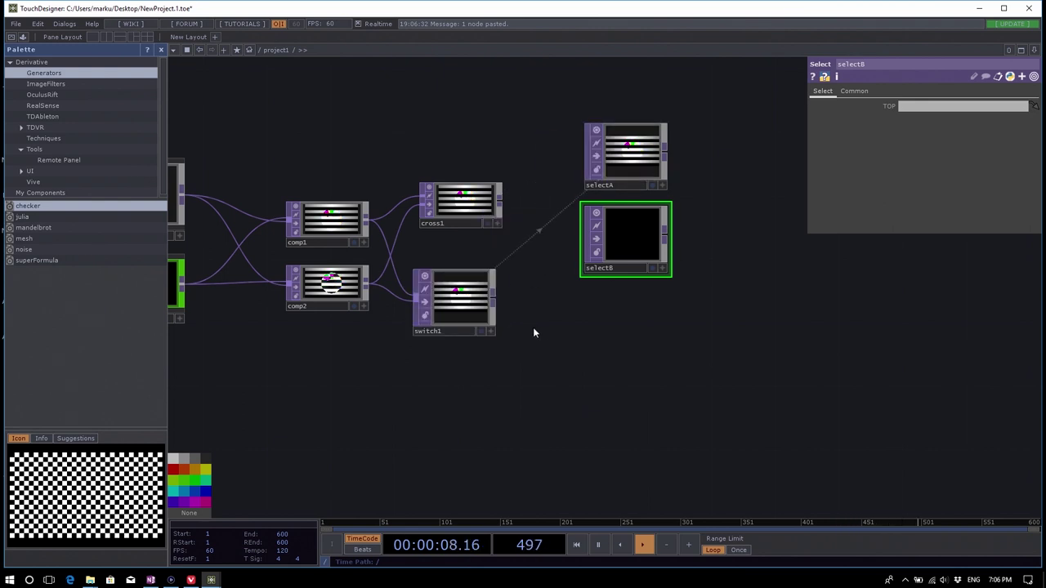
left_click_drag(324, 283, 607, 135)
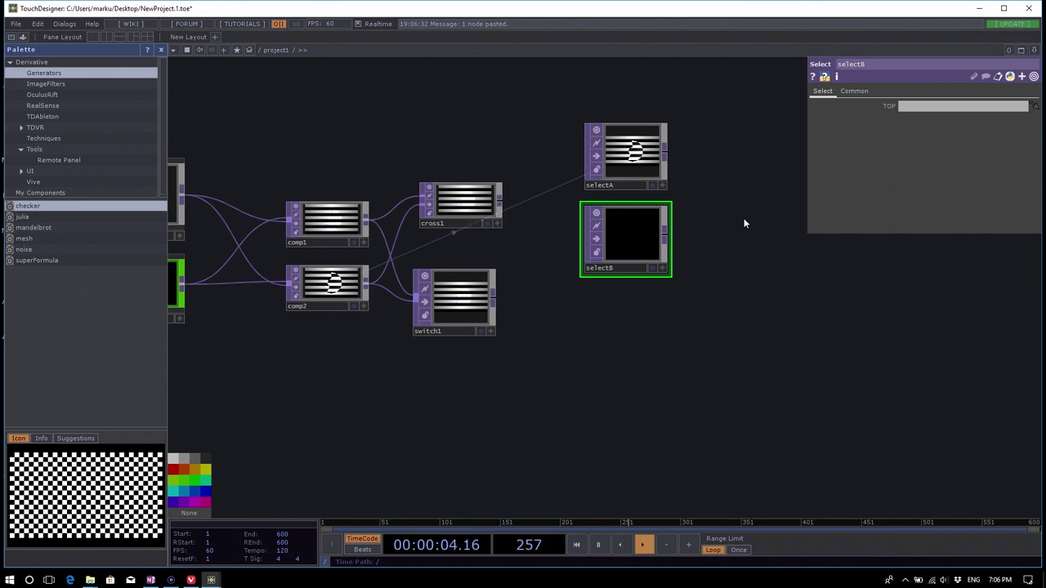
left_click_drag(707, 136, 650, 268)
Delete selectA, selectB, cross1 and switch1, then frame the whole network.
key("Delete")
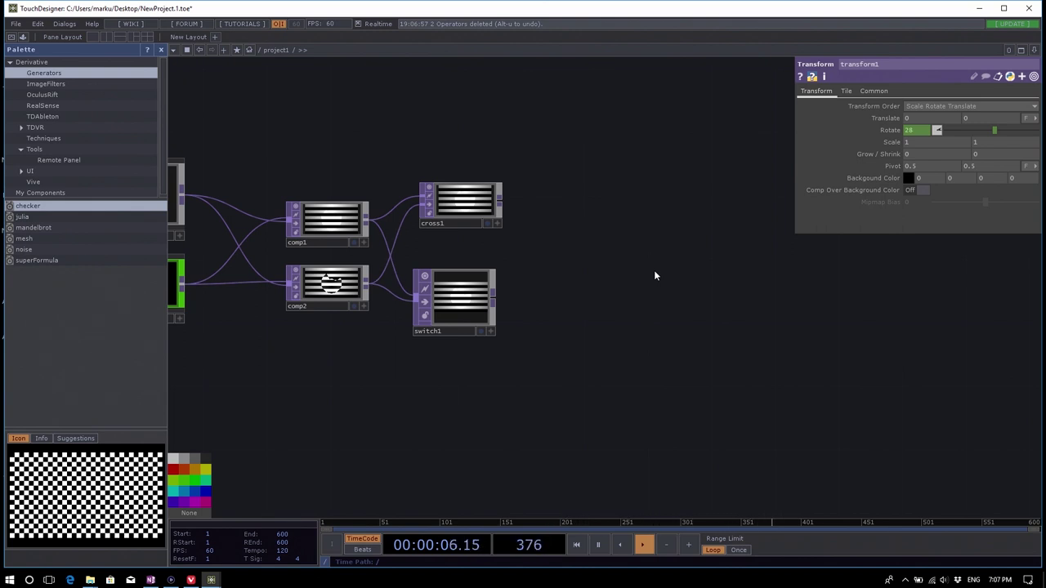
left_click_drag(640, 166, 472, 346)
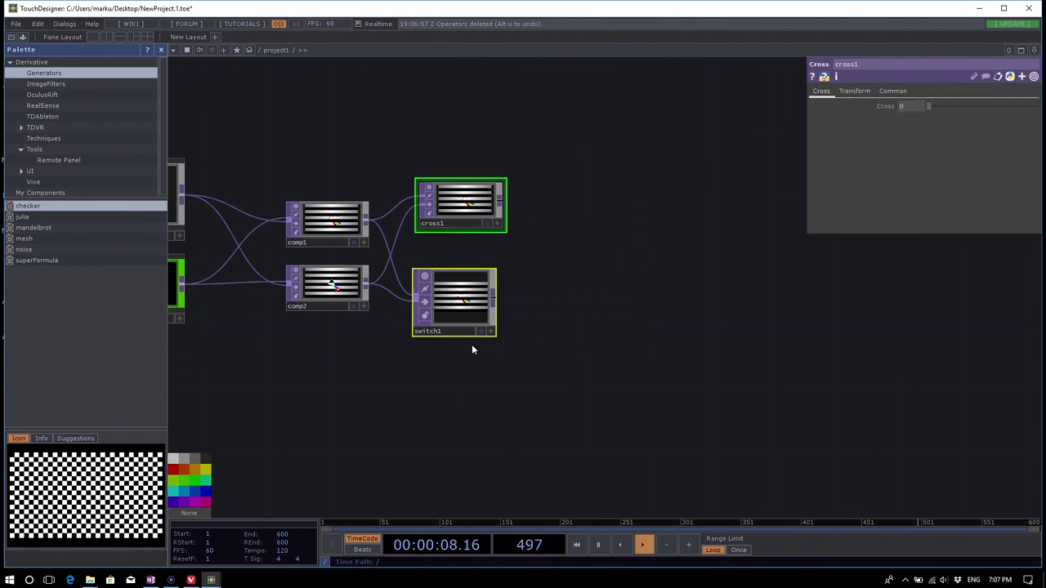
key("Delete")
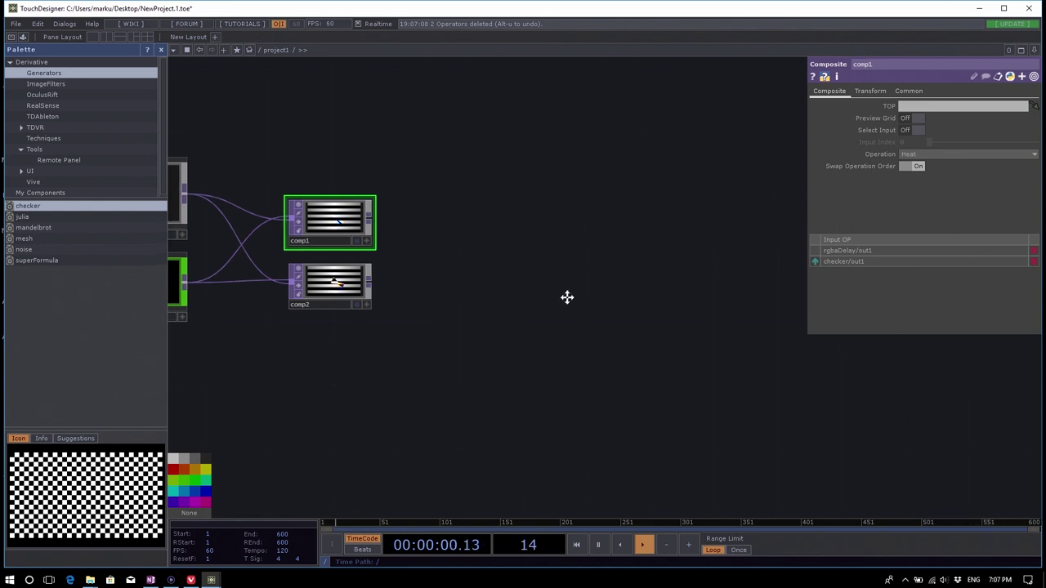
key("h")
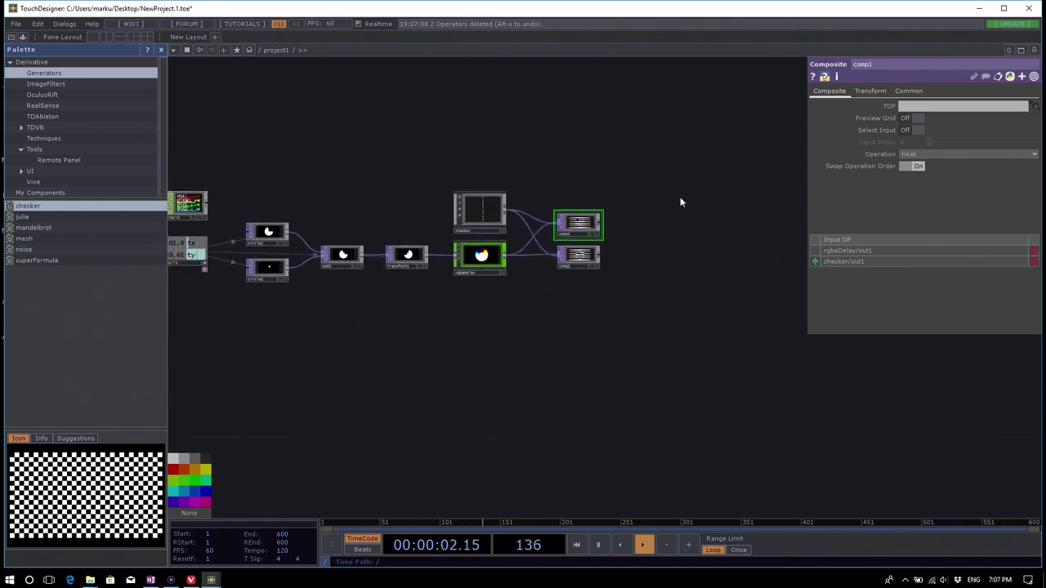
left_click(480, 214)
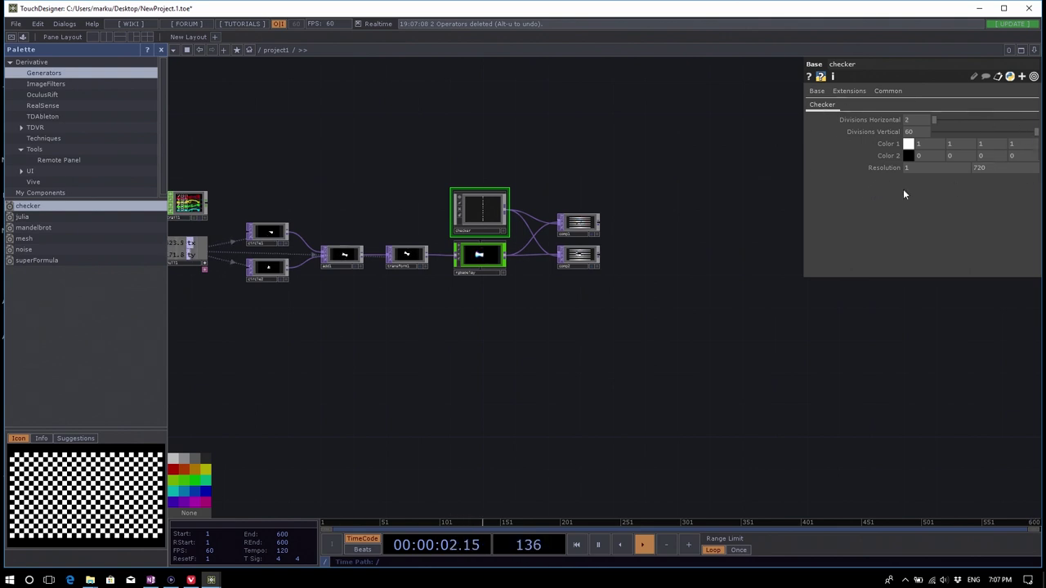
scroll(484, 211, "up", 10)
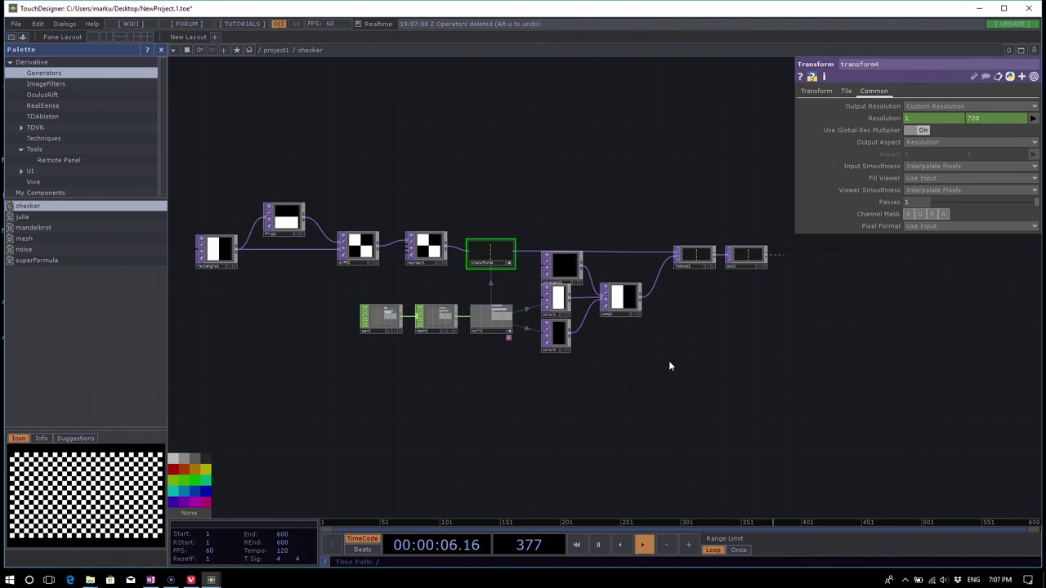
scroll(669, 366, "down", 10)
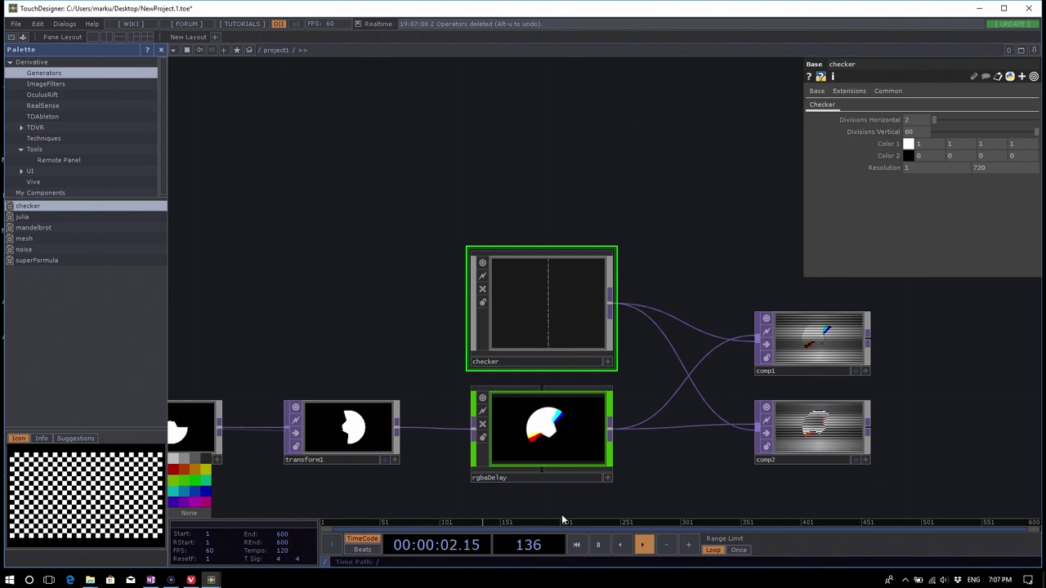
Lower rgbaDelay's Red, Green and Blue Delay to 1, 2 and 3.
left_click(562, 433)
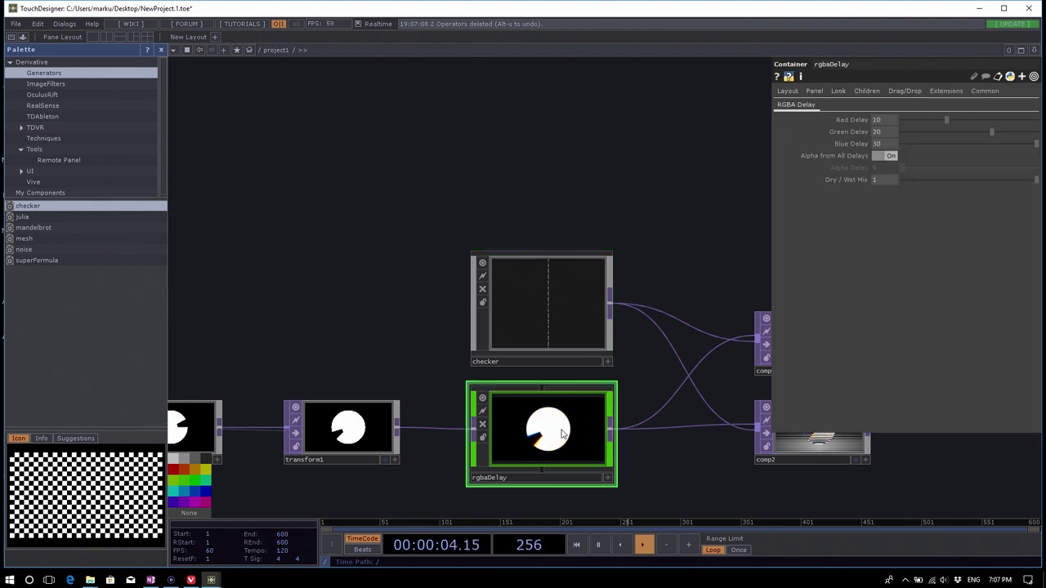
left_click_drag(683, 279, 669, 224)
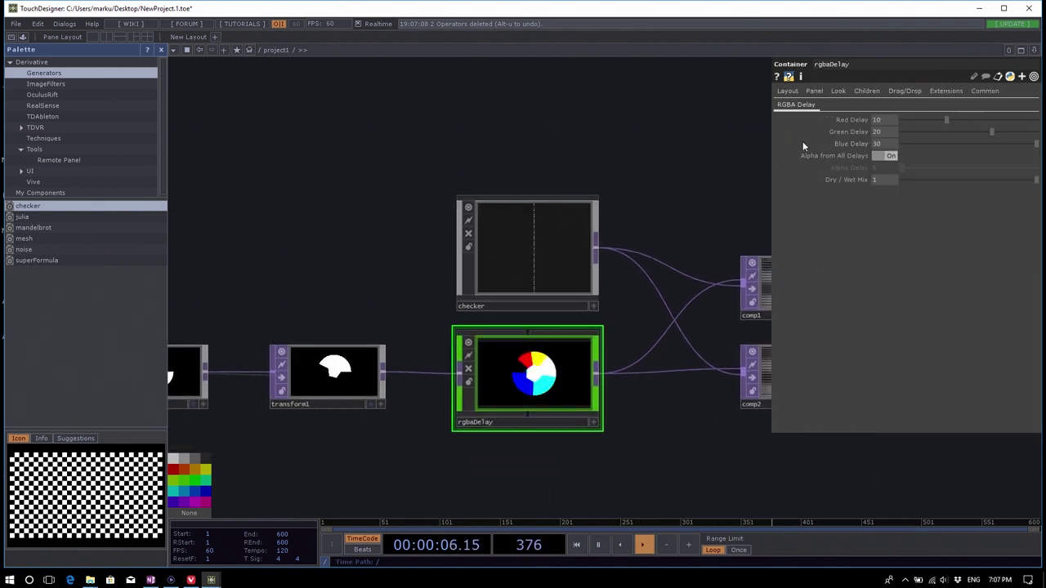
left_click_drag(946, 119, 906, 121)
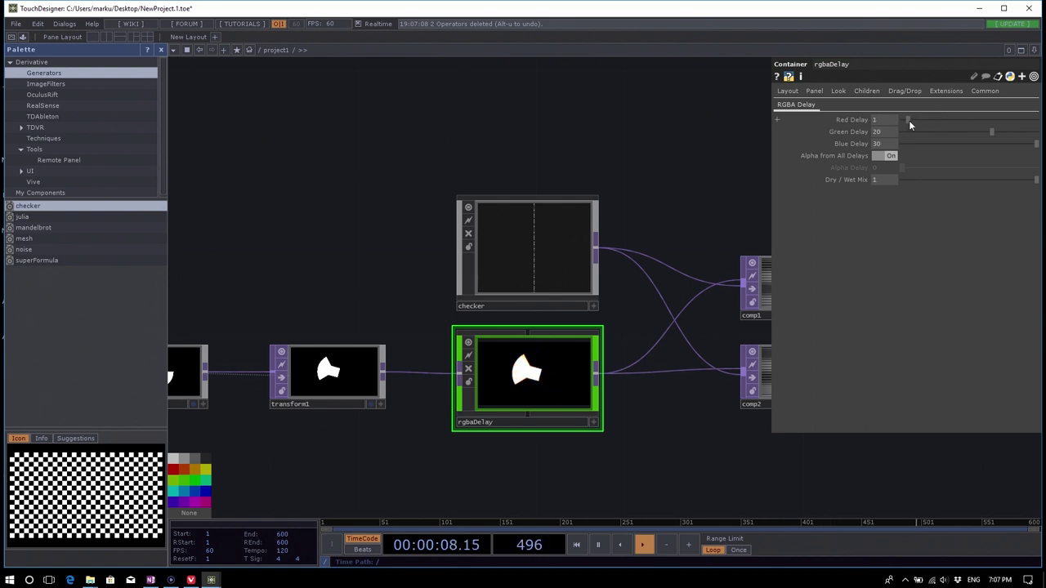
left_click_drag(991, 131, 871, 143)
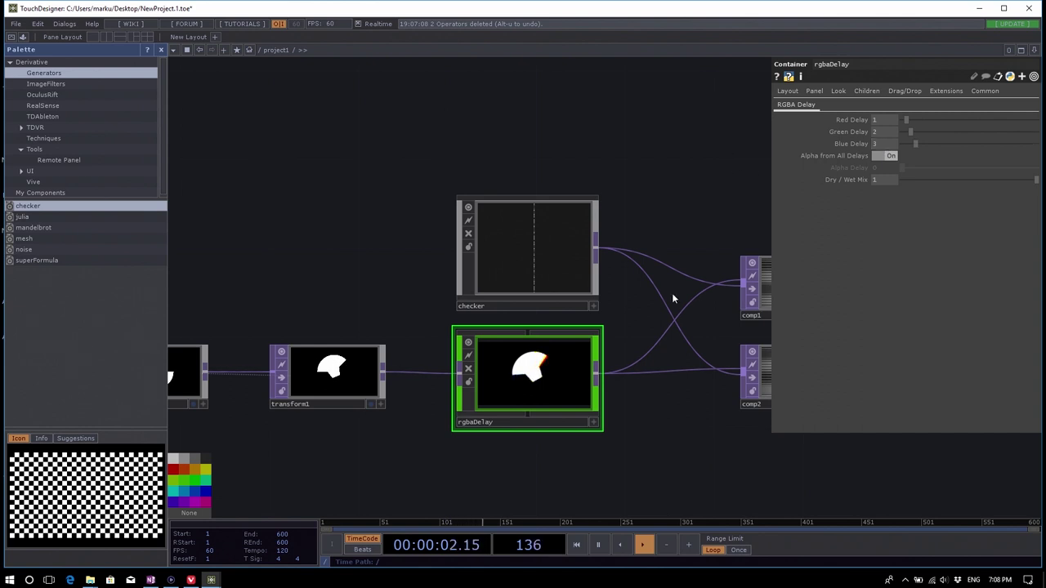
scroll(558, 365, "up", 2)
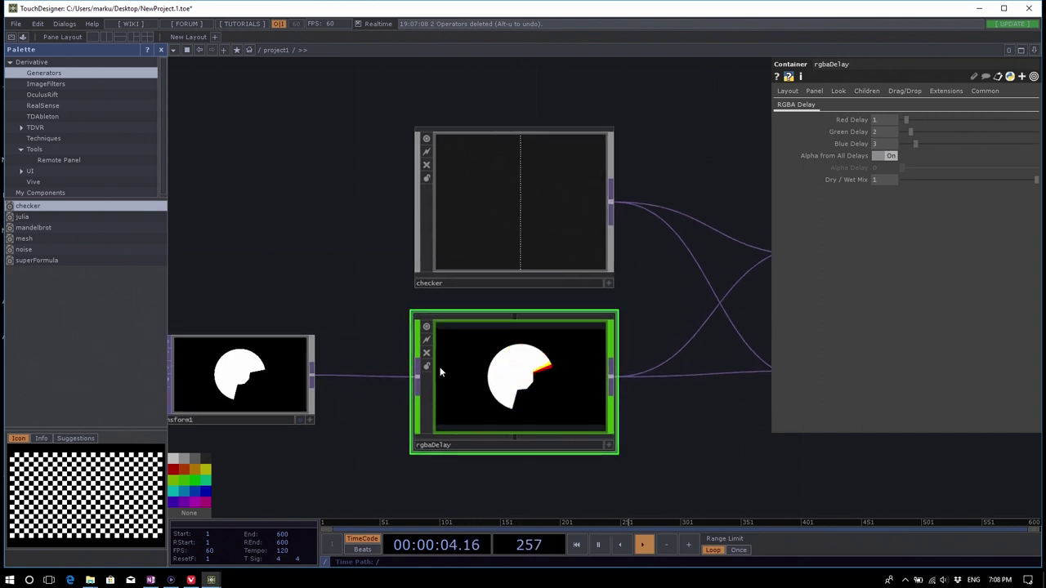
scroll(542, 482, "up", 3)
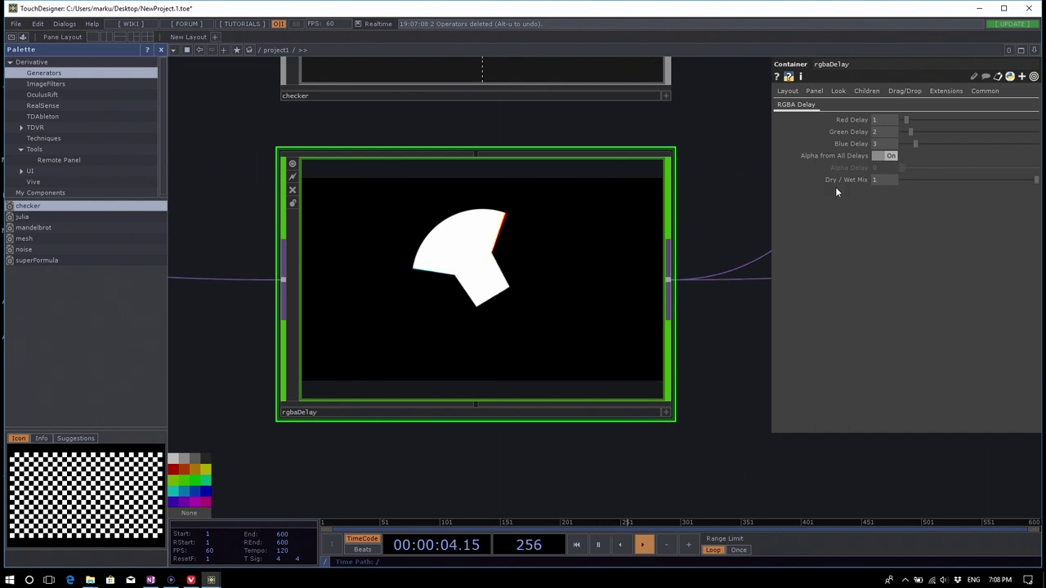
right_click(578, 229)
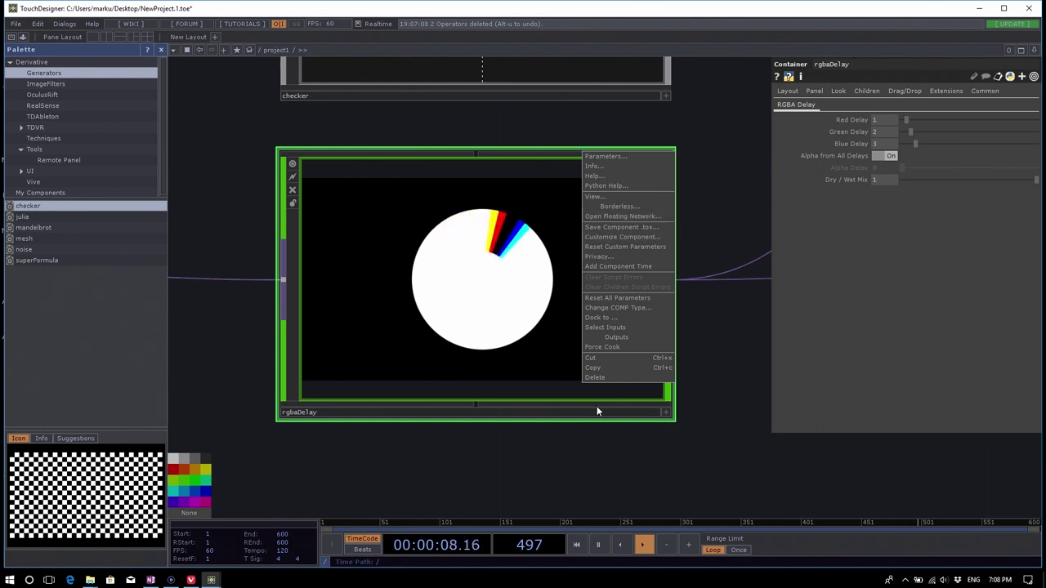
left_click(685, 451)
right_click(552, 268)
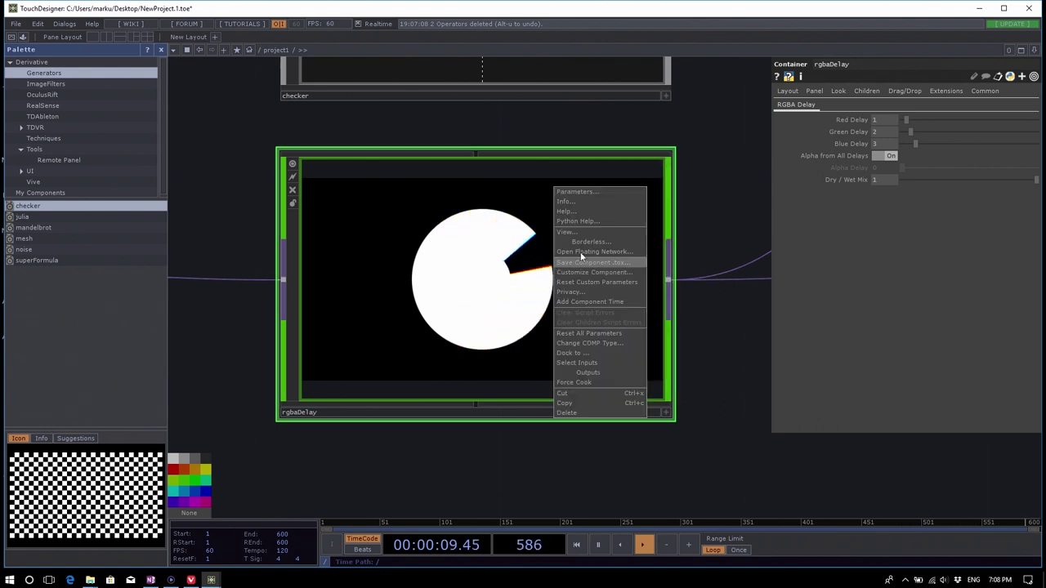
left_click(625, 271)
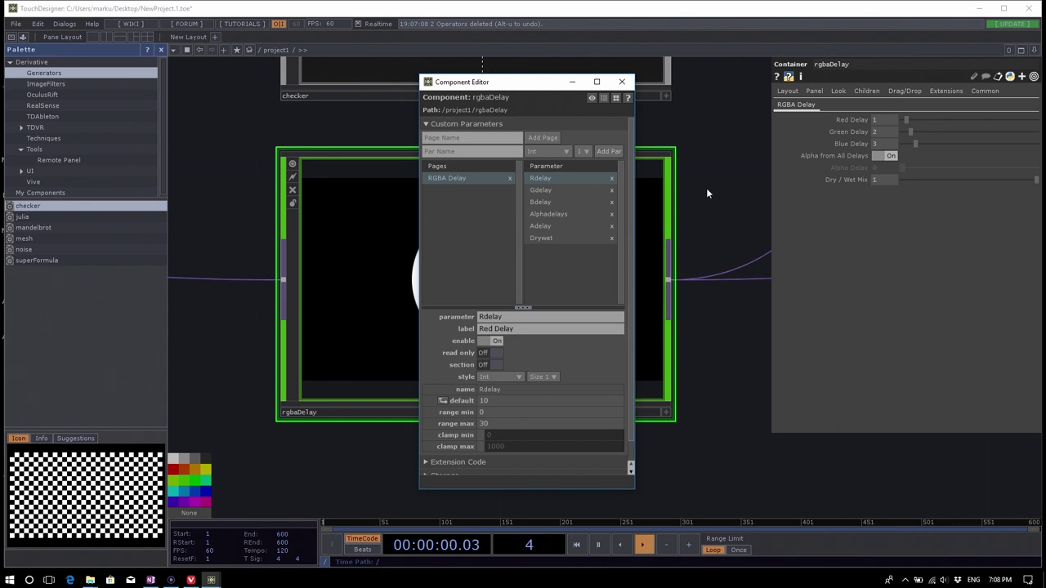
left_click(622, 82)
scroll(572, 344, "down", 3)
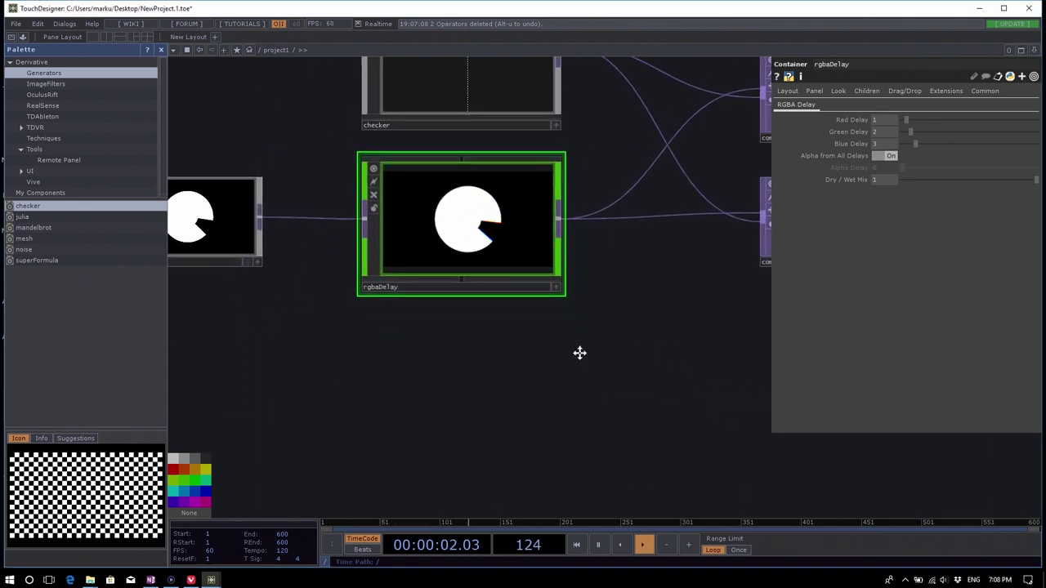
key("Tab")
left_click(459, 228)
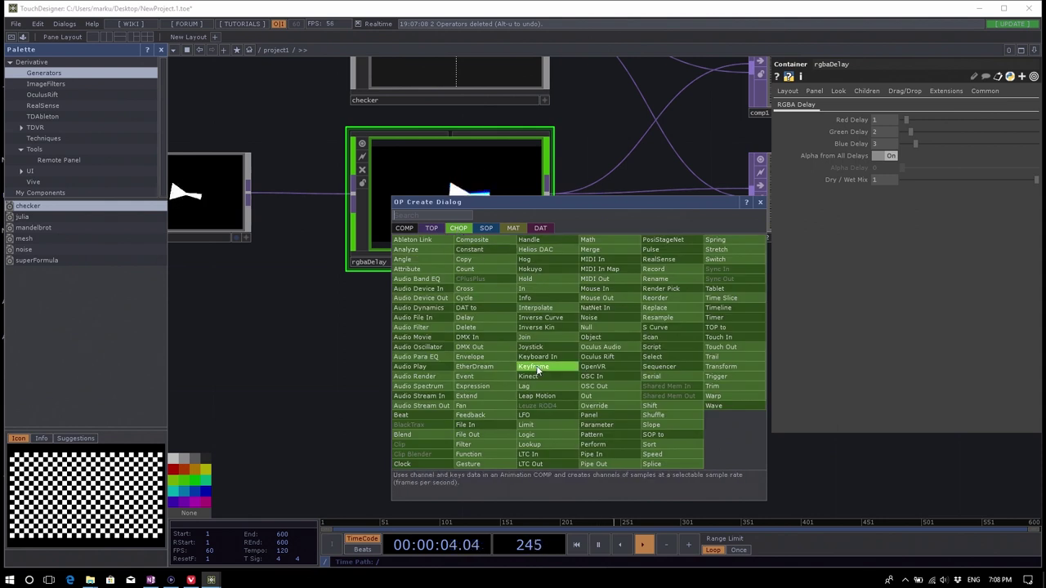
type("par")
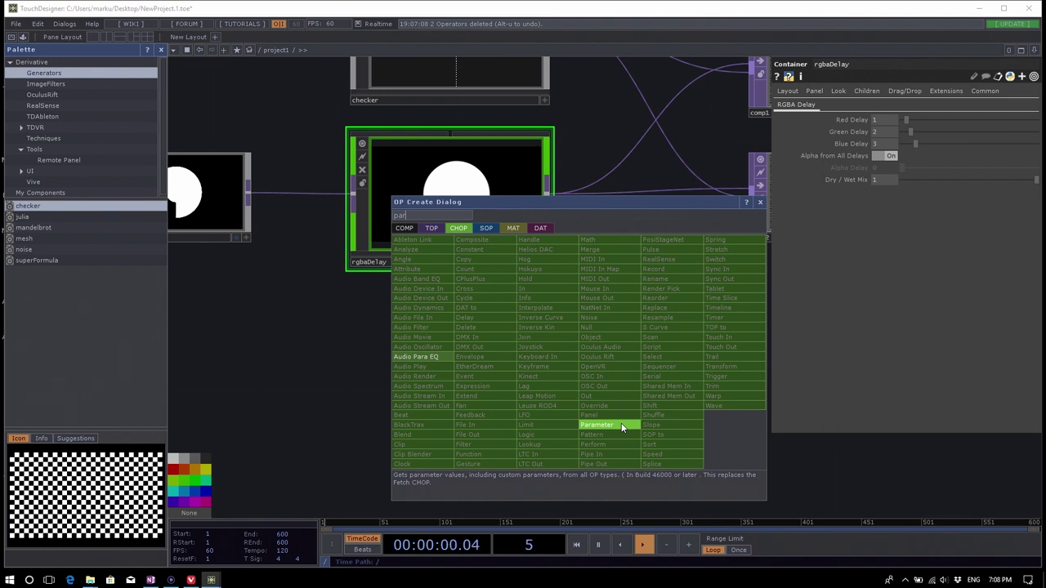
left_click(642, 116)
scroll(531, 352, "down", 3)
left_click_drag(571, 379, 434, 372)
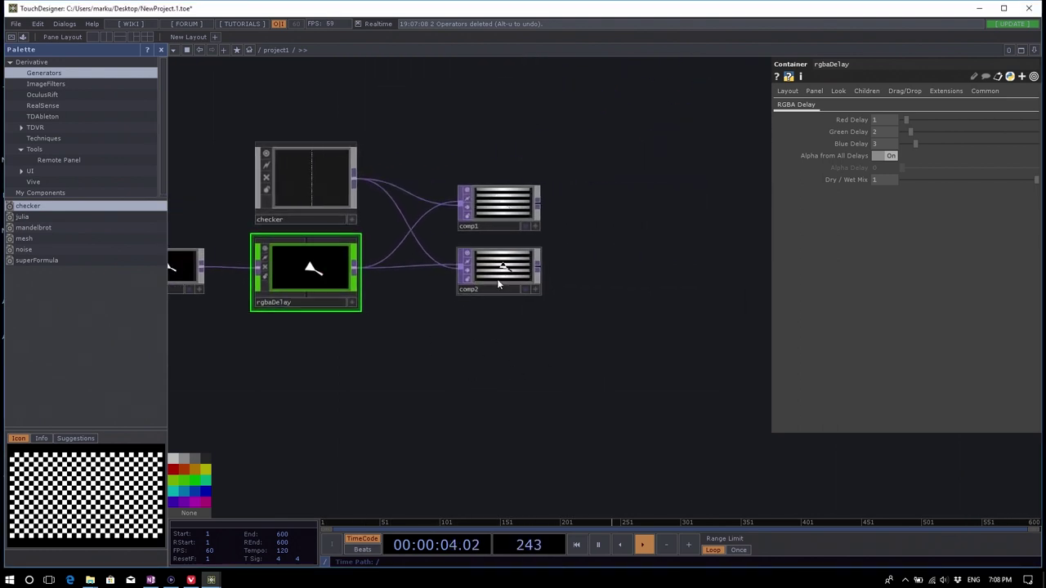
left_click(497, 279)
Delete comp2 and move comp1 slightly lower in the network.
key("Delete")
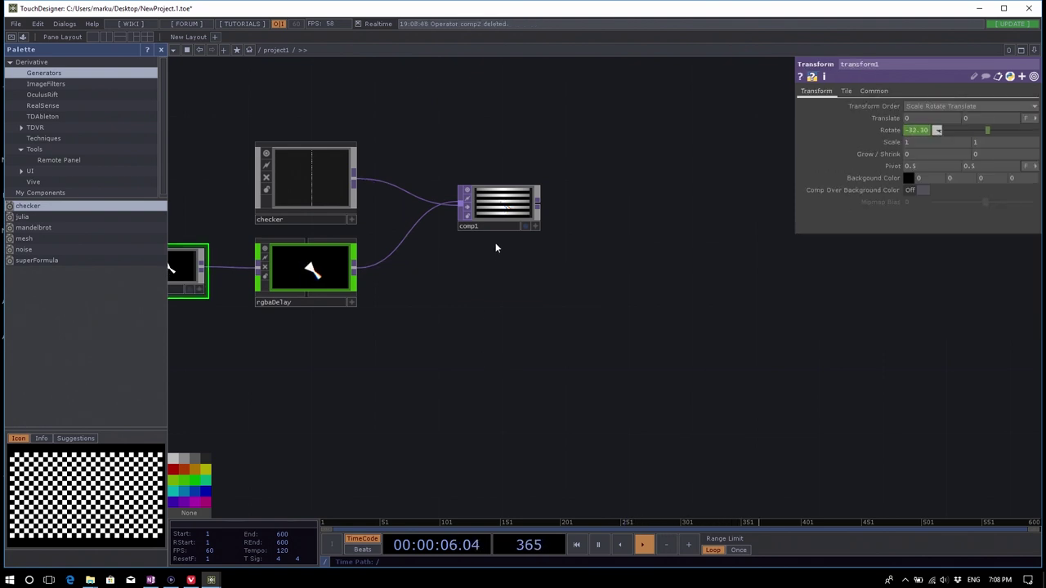
left_click_drag(499, 224, 499, 268)
scroll(502, 254, "up", 5)
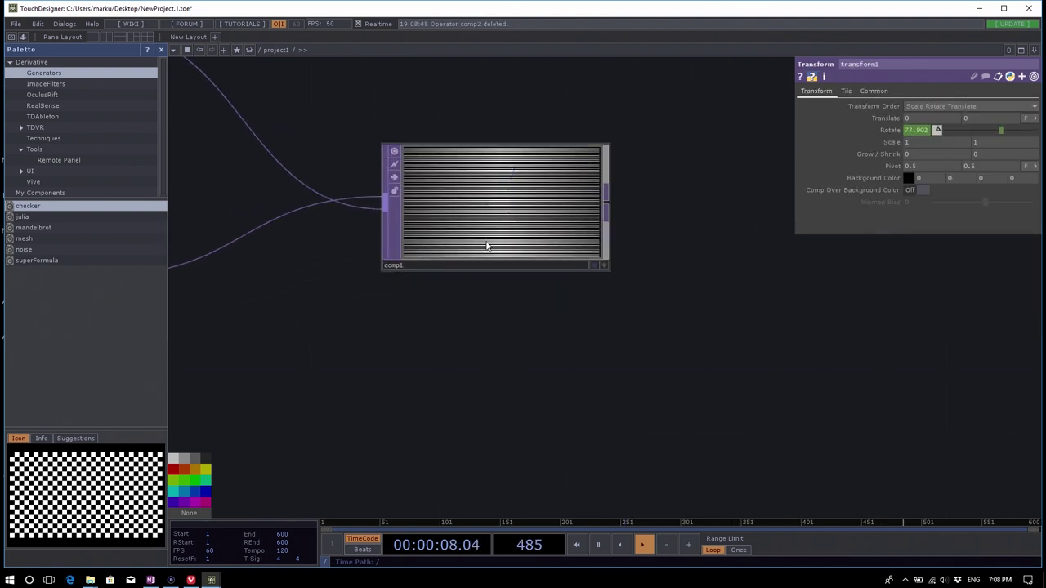
scroll(486, 245, "down", 5)
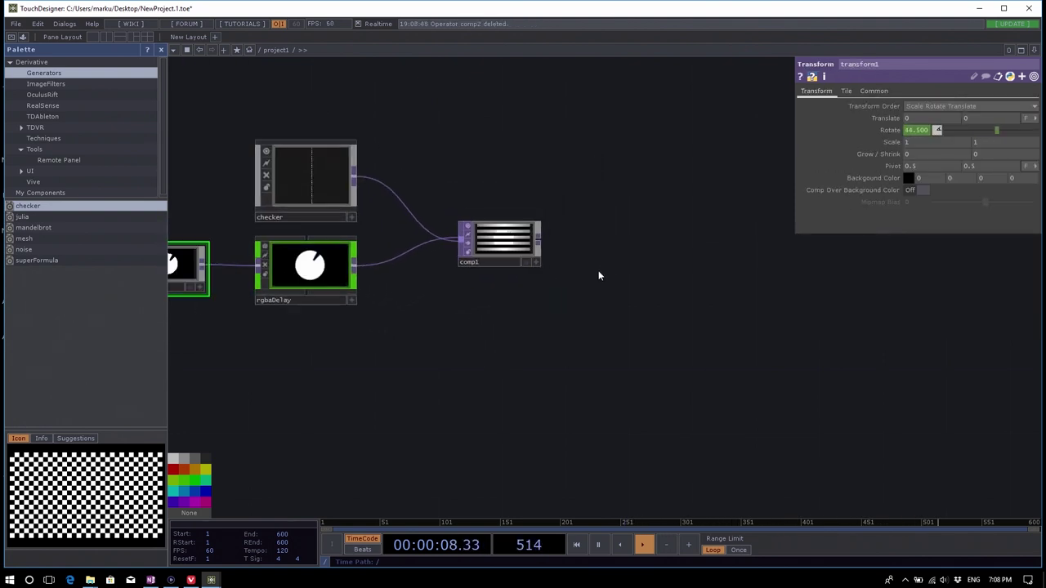
Add a Null TOP, null2, after comp1's output, placed to its right.
right_click(540, 240)
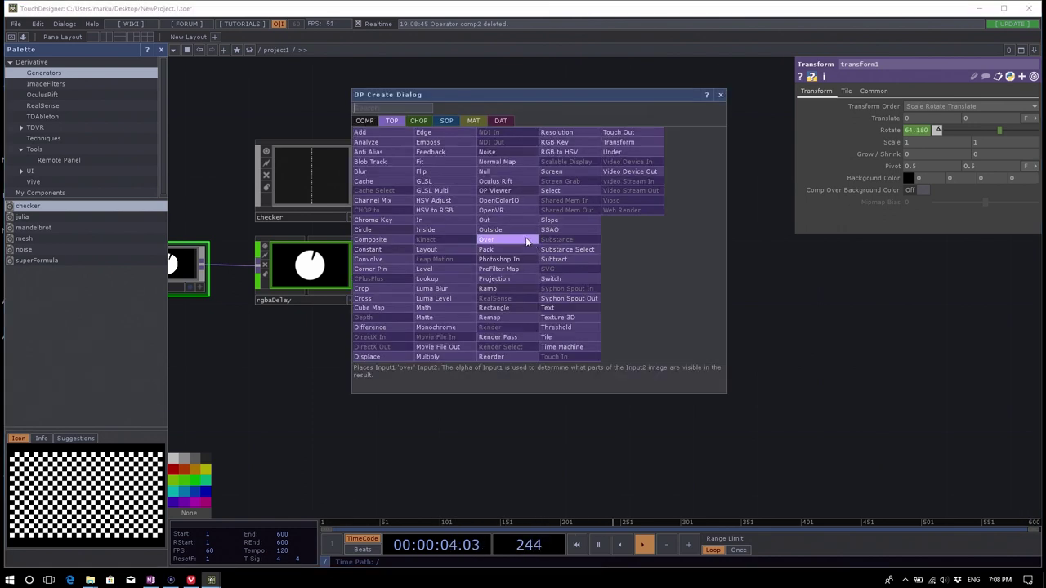
left_click(509, 169)
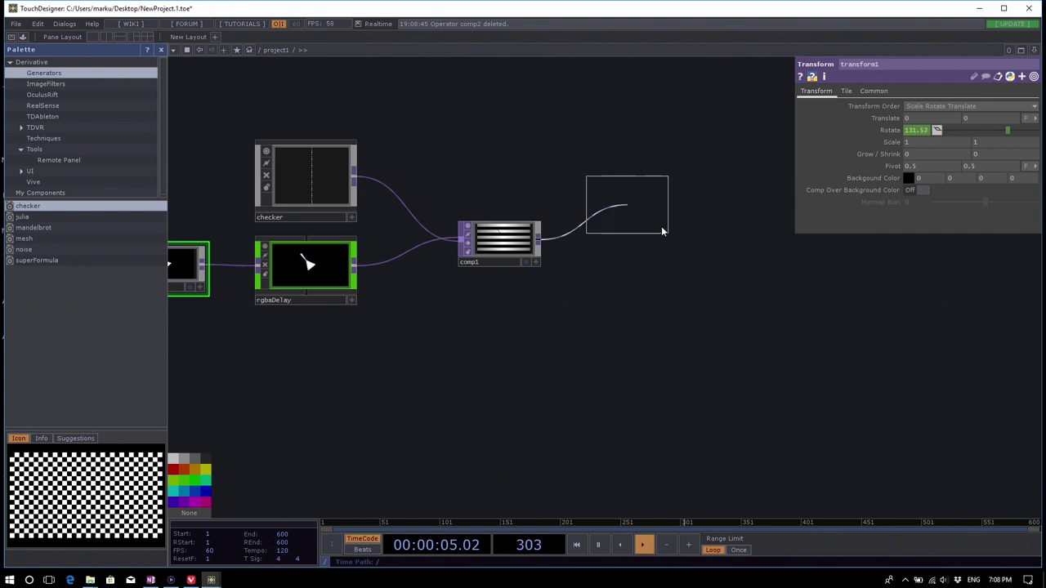
left_click(621, 239)
left_click_drag(779, 303, 747, 324)
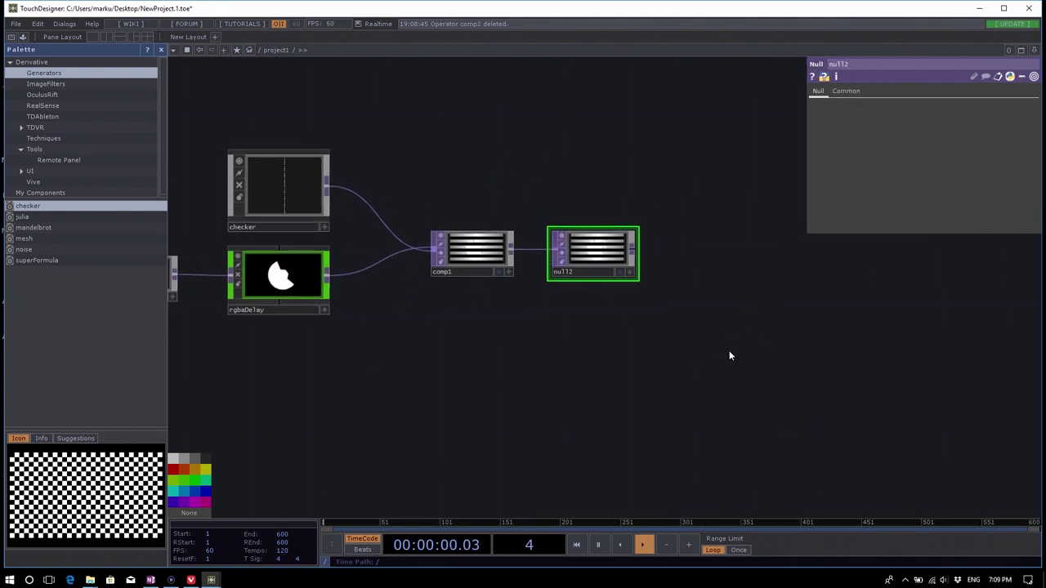
scroll(661, 351, "right", 3)
scroll(626, 265, "up", 4)
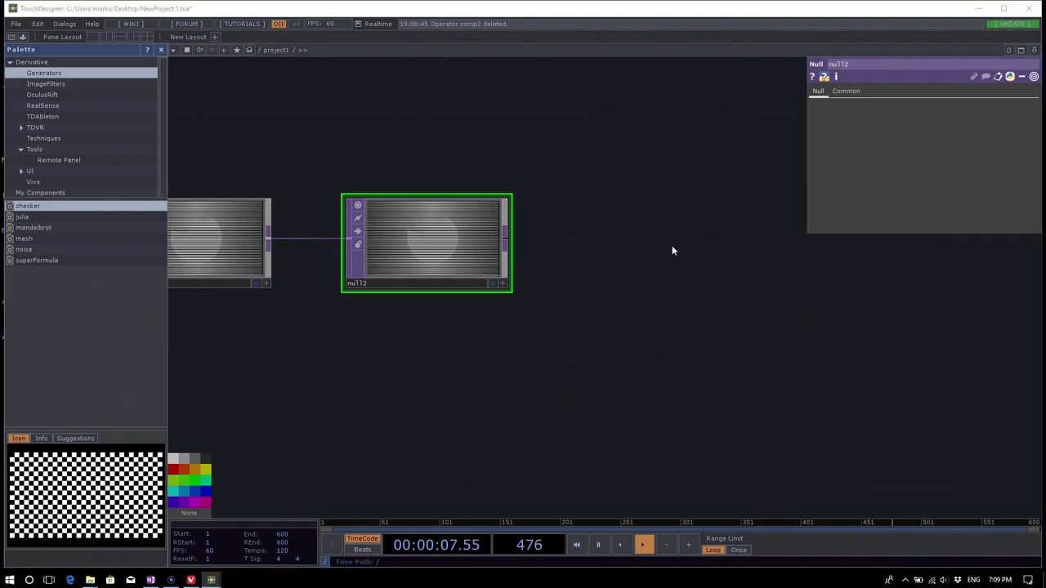
Add a Window COMP, window1, and set its Operator to null2.
key("Tab")
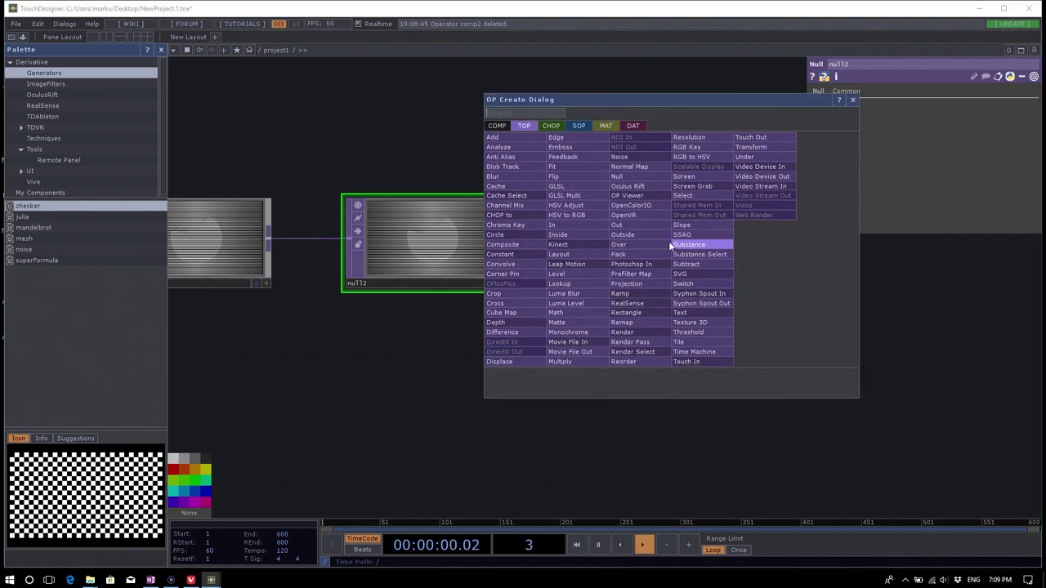
key("Left")
key("Tab")
key("Tab")
key("Tab")
key("Tab")
key("Tab")
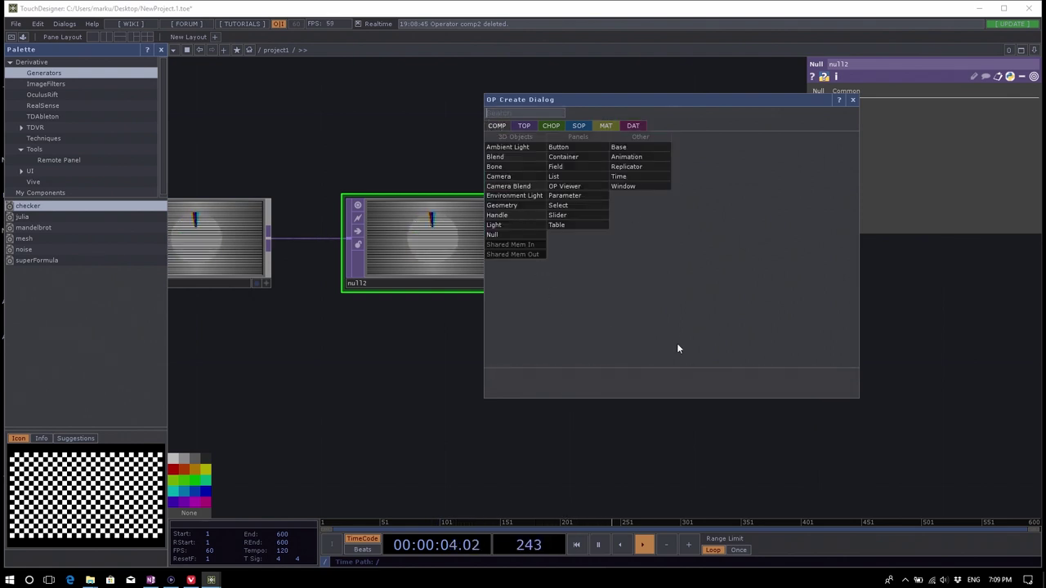
left_click(651, 186)
left_click(705, 239)
left_click_drag(703, 394, 588, 382)
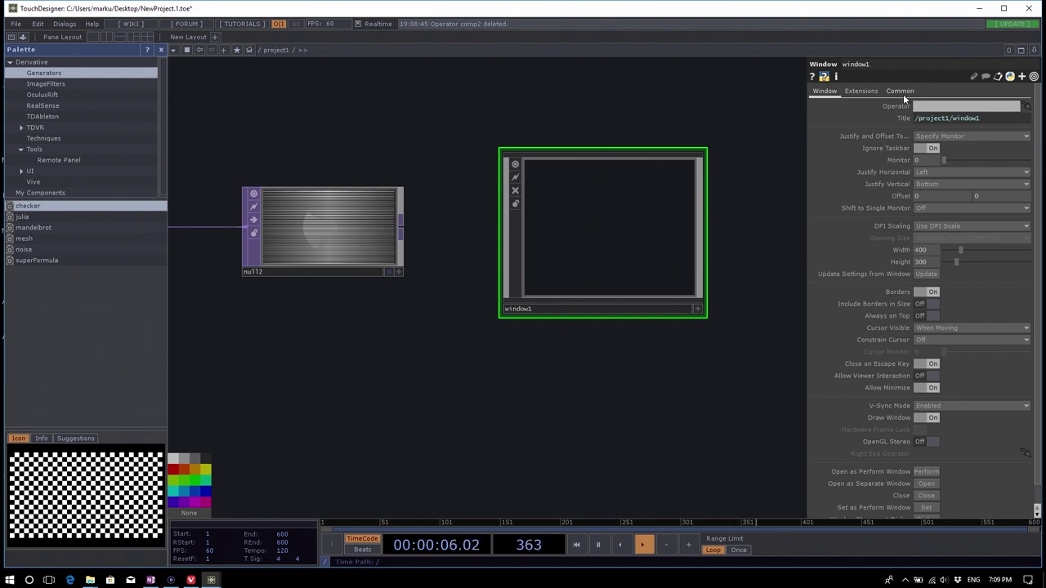
left_click_drag(349, 235, 931, 107)
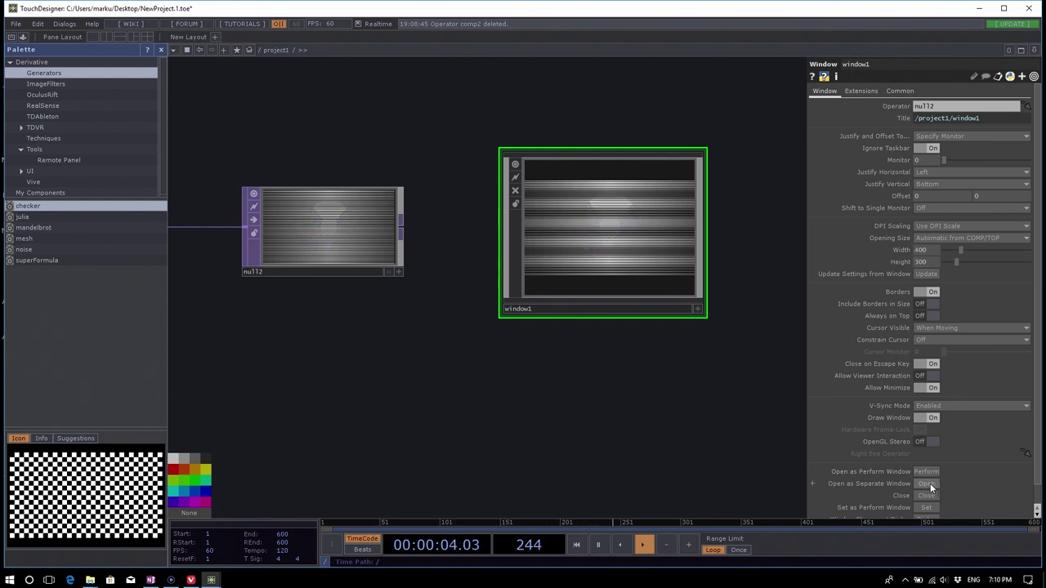
scroll(572, 370, "down", 3)
scroll(389, 383, "up", 2)
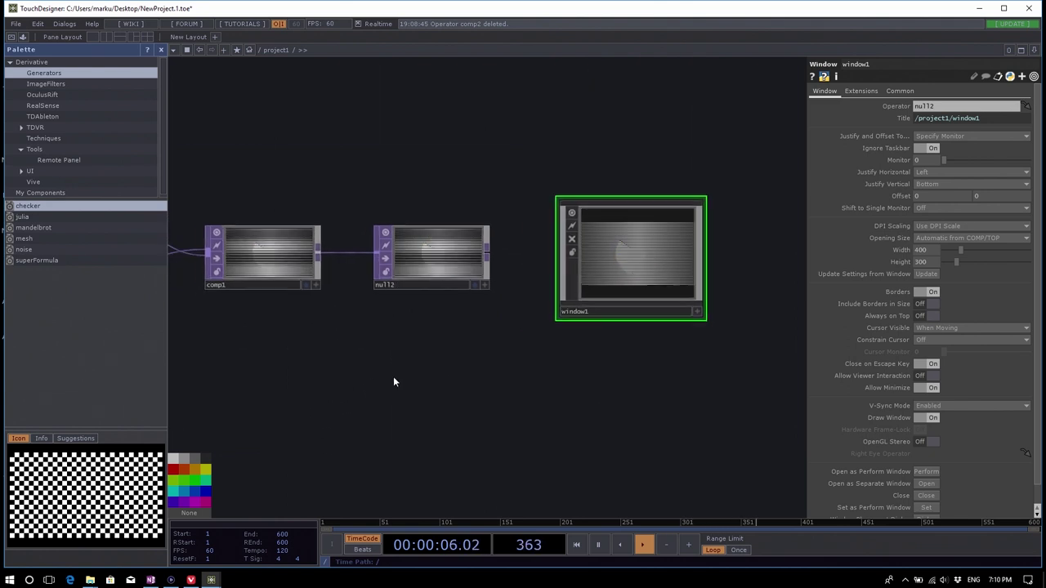
Rearrange the network, moving null2 and window1 further right of comp1.
left_click_drag(276, 277, 310, 266)
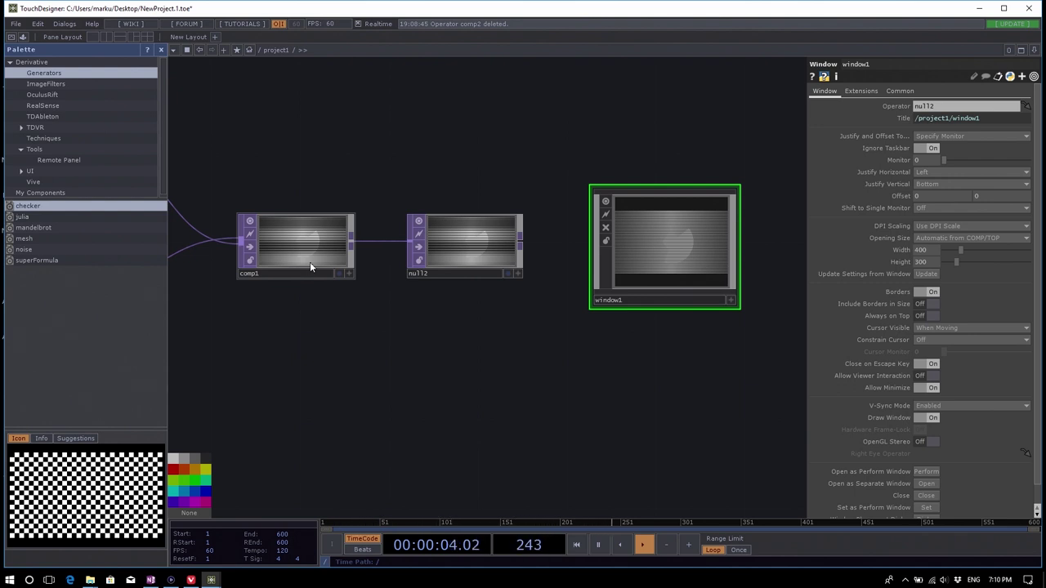
scroll(307, 222, "down", 3)
left_click_drag(401, 161, 528, 301)
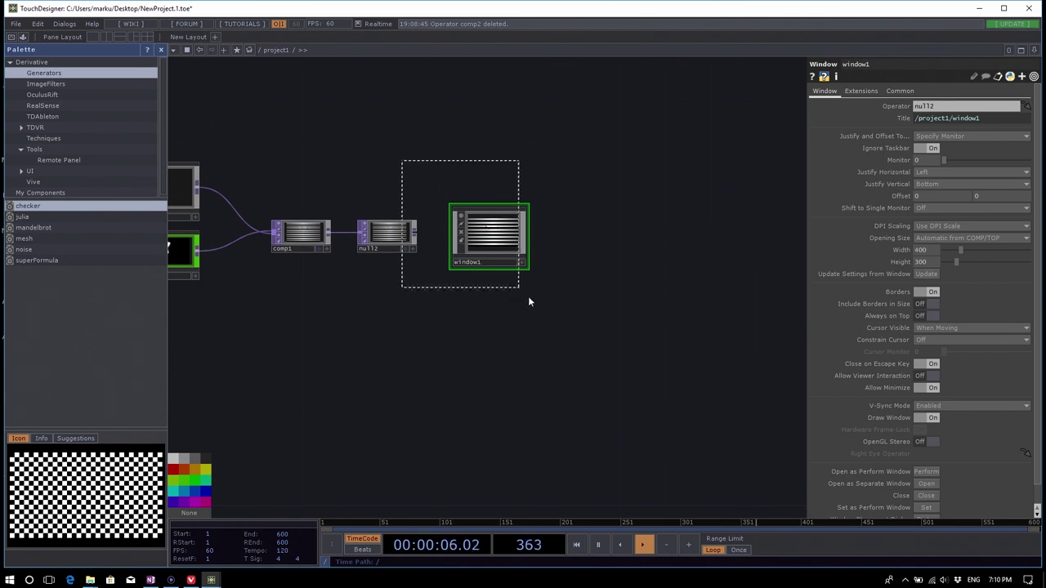
left_click_drag(489, 236, 598, 235)
left_click_drag(387, 235, 495, 234)
scroll(368, 241, "up", 3)
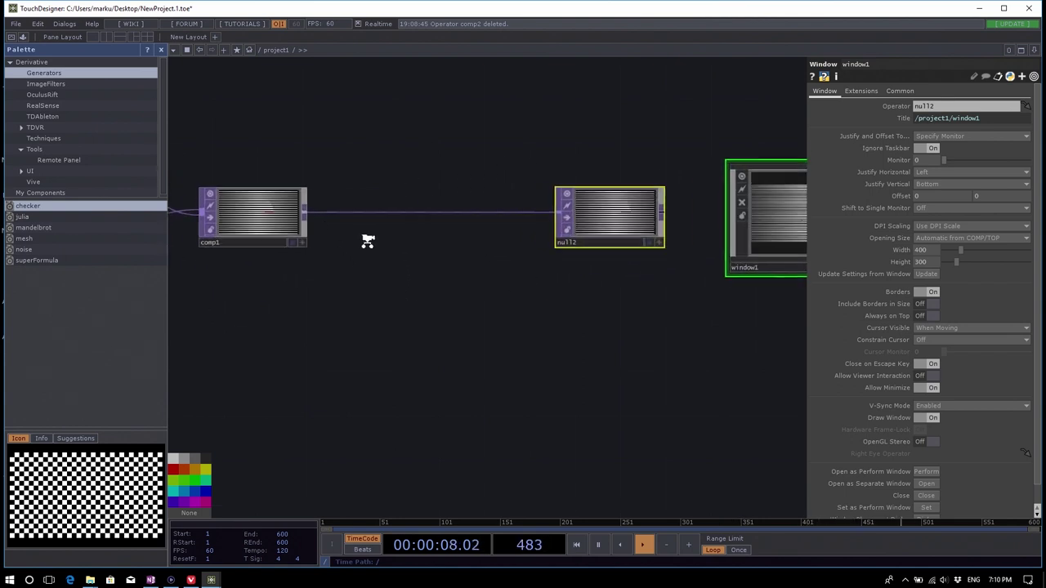
scroll(368, 241, "up", 1)
right_click(300, 212)
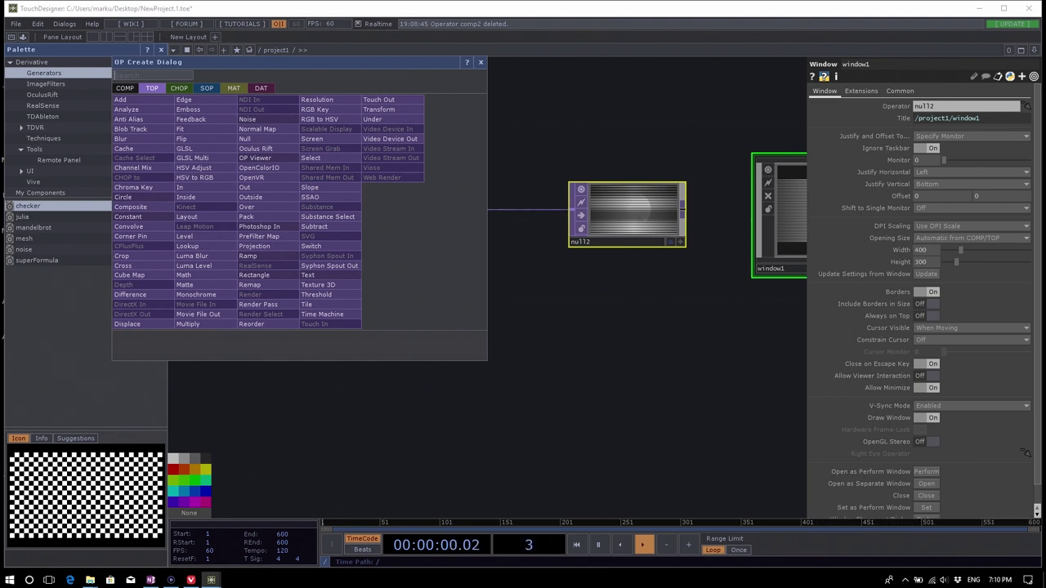
left_click(583, 334)
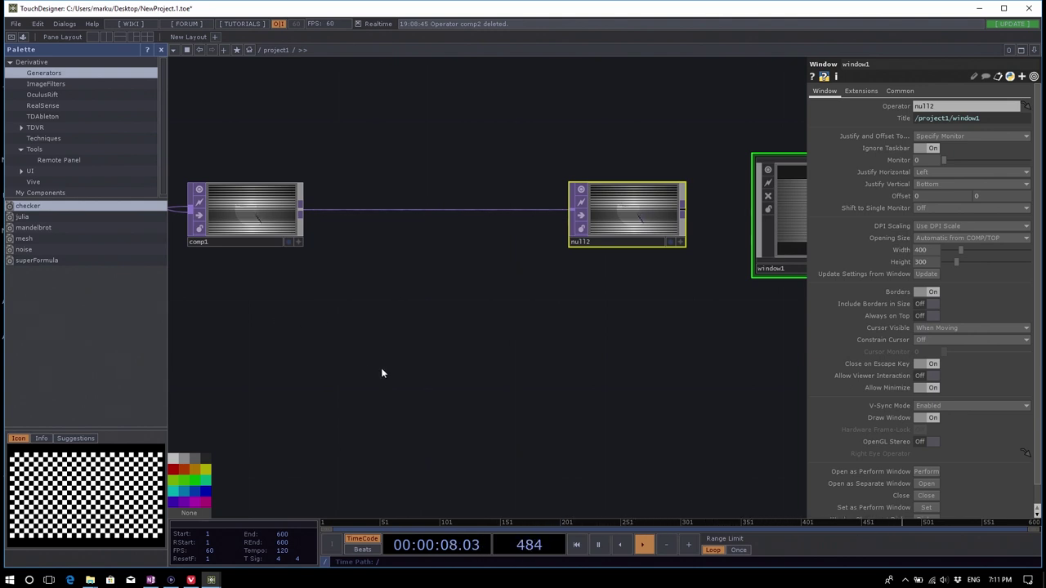
left_click(390, 335)
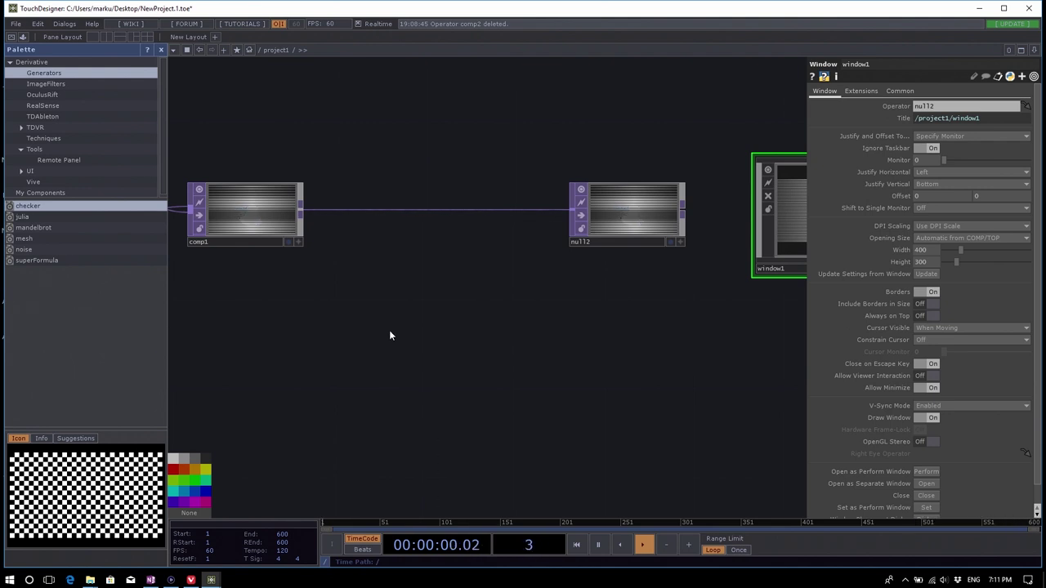
scroll(559, 389, "down", 2)
scroll(559, 388, "up", 3)
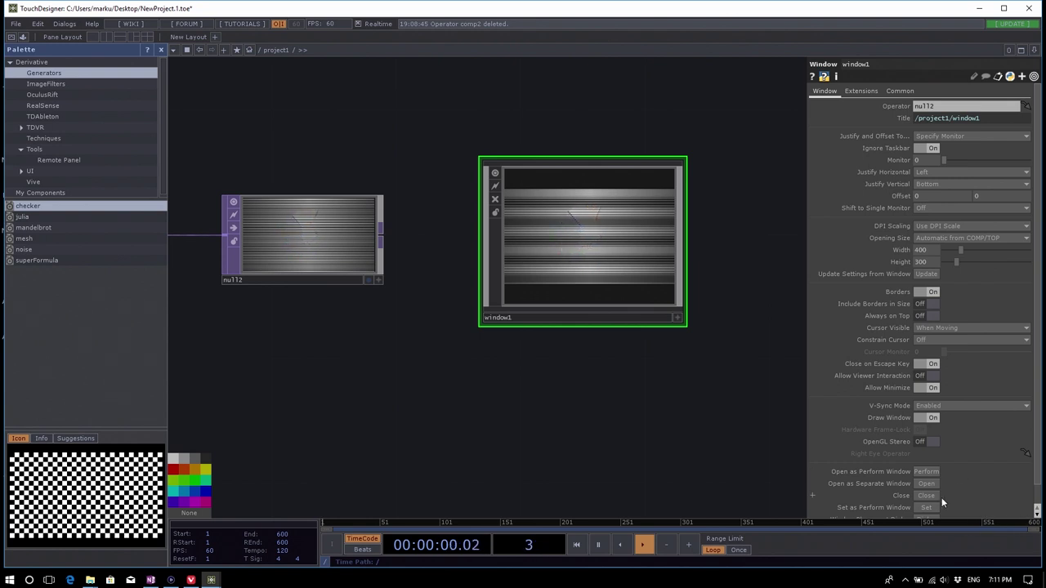
scroll(967, 463, "down", 1)
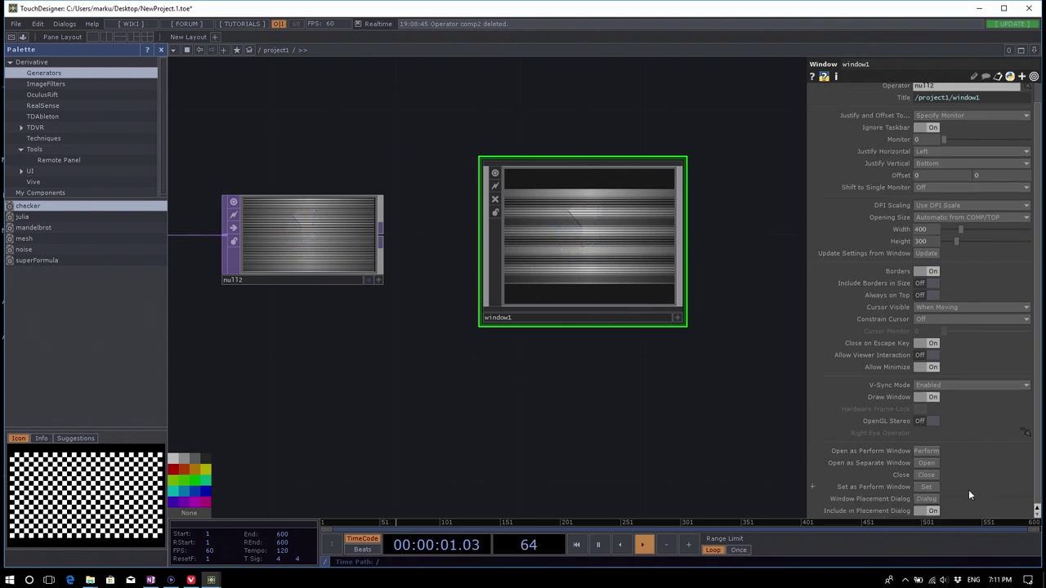
left_click(928, 465)
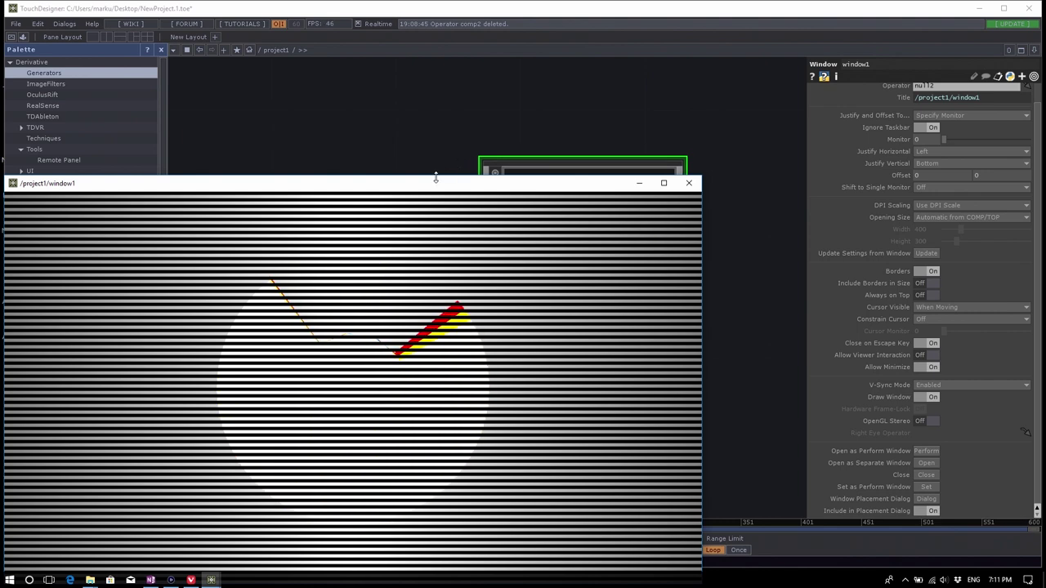
left_click_drag(436, 178, 469, 114)
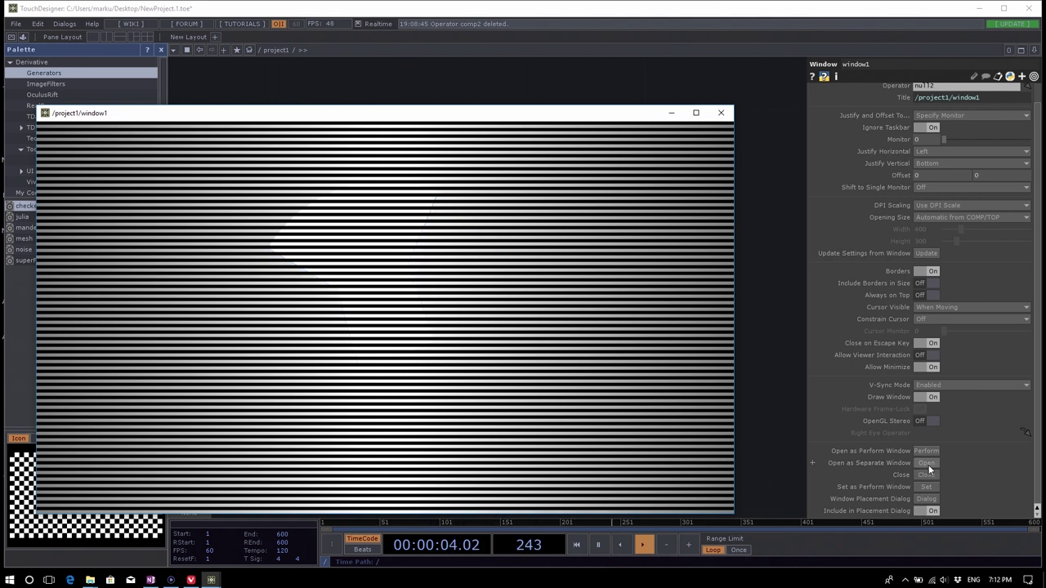
scroll(981, 464, "up", 1)
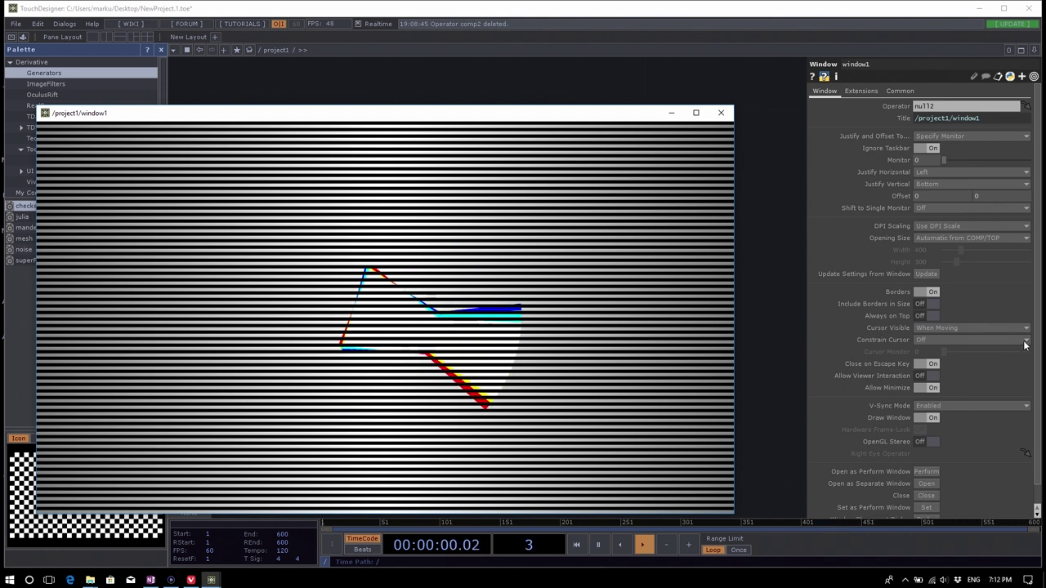
scroll(960, 425, "down", 1)
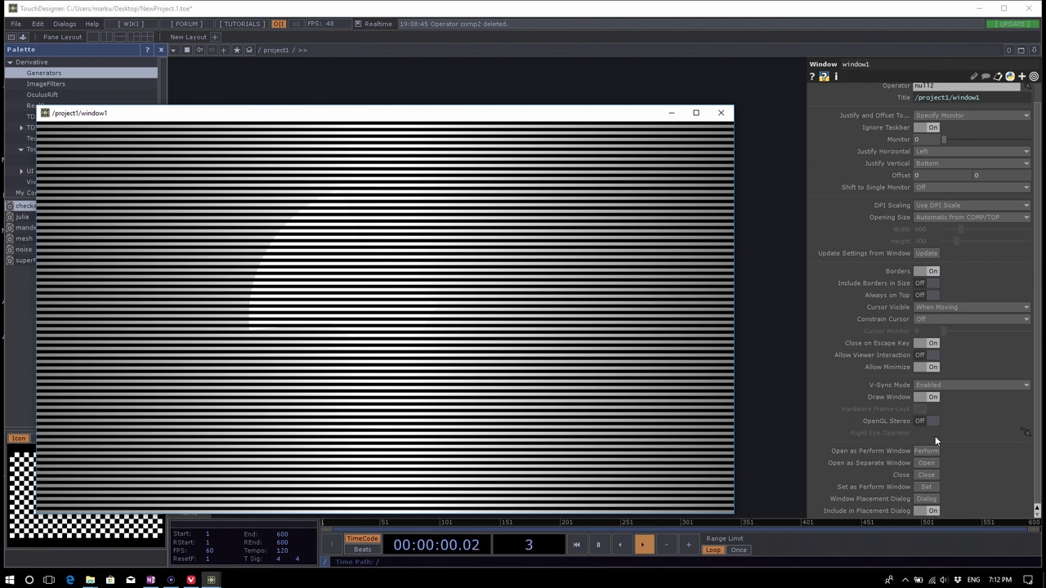
left_click(723, 115)
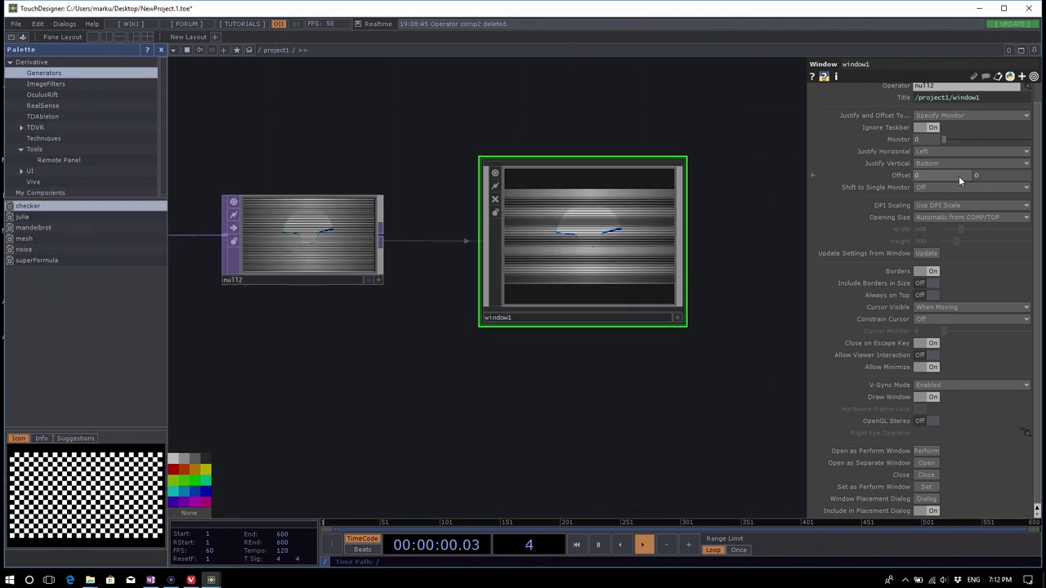
Set window1's Opening Size to Fill and open it as a separate full-screen window.
scroll(958, 176, "up", 1)
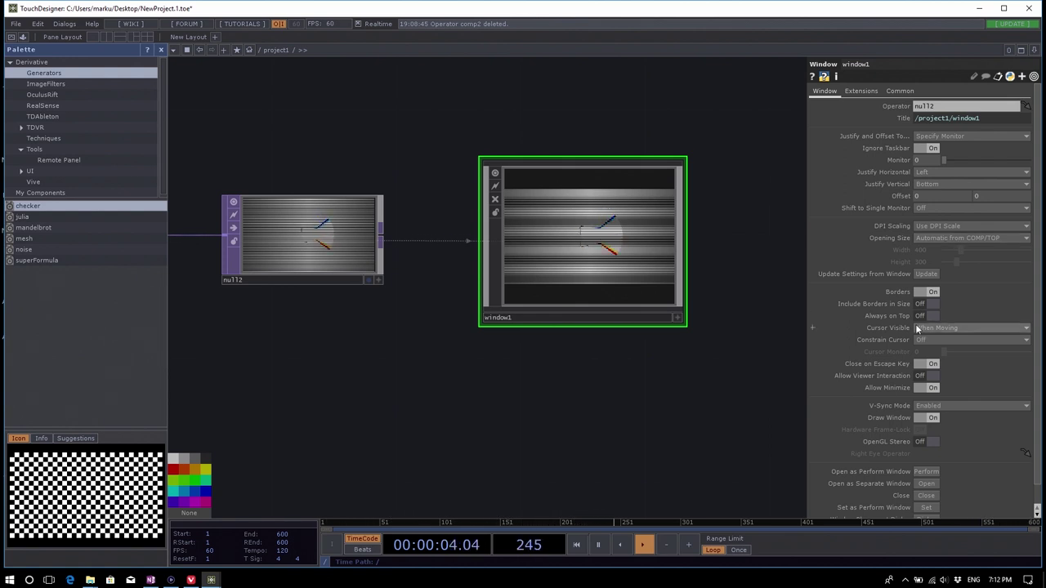
left_click(964, 238)
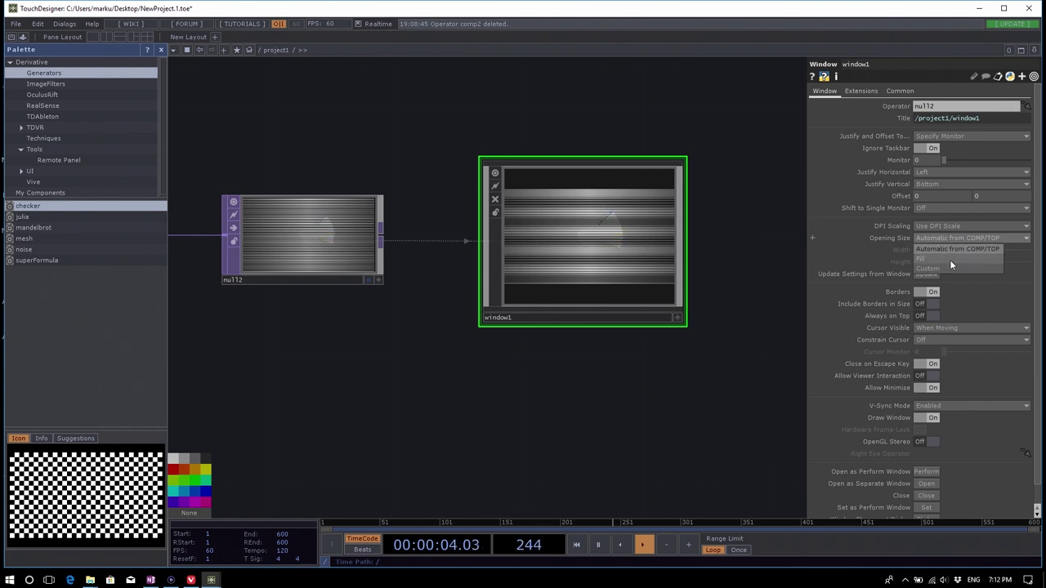
left_click(950, 261)
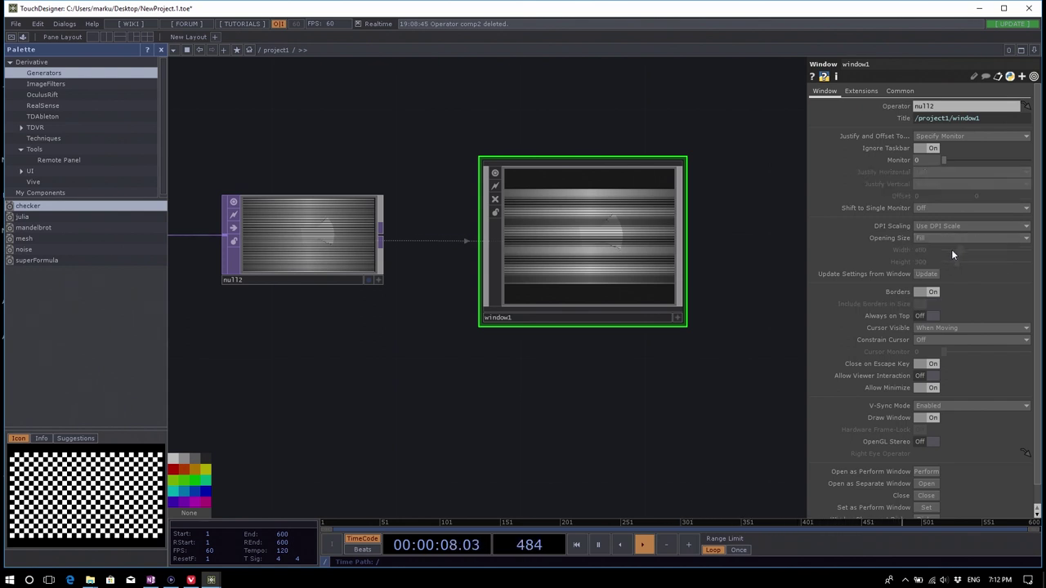
left_click(956, 239)
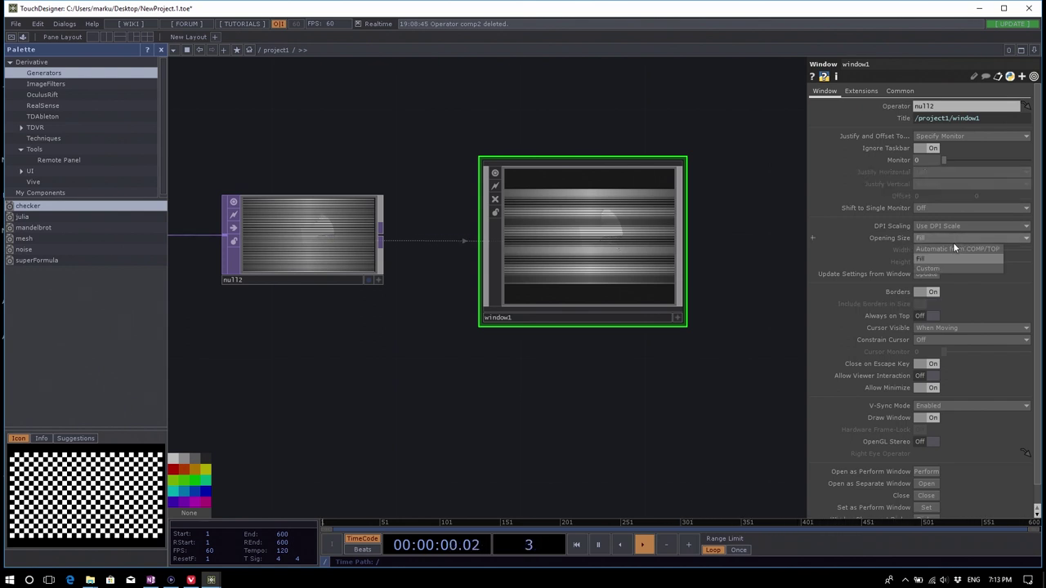
left_click(953, 242)
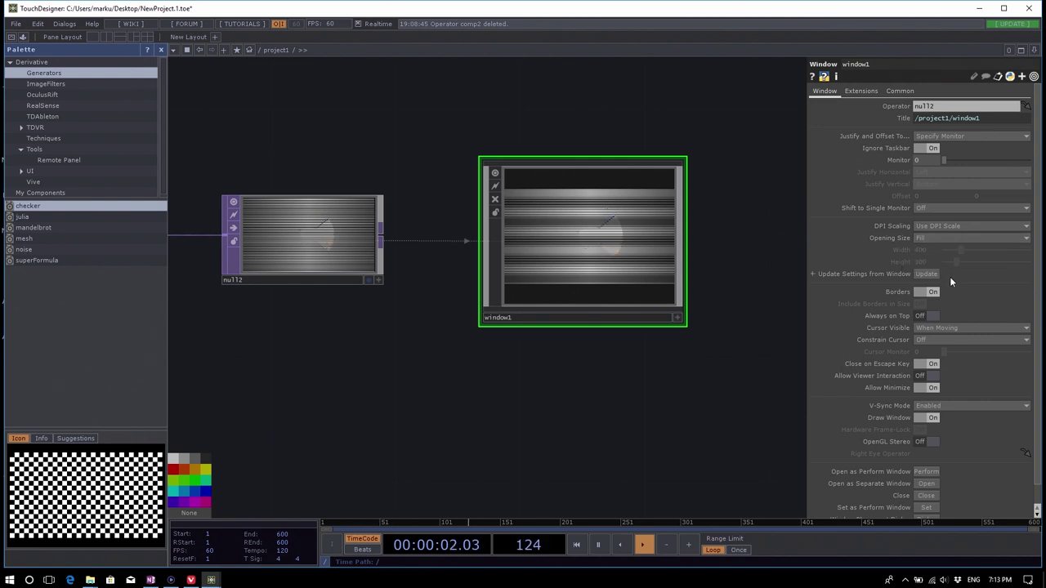
scroll(953, 285, "down", 1)
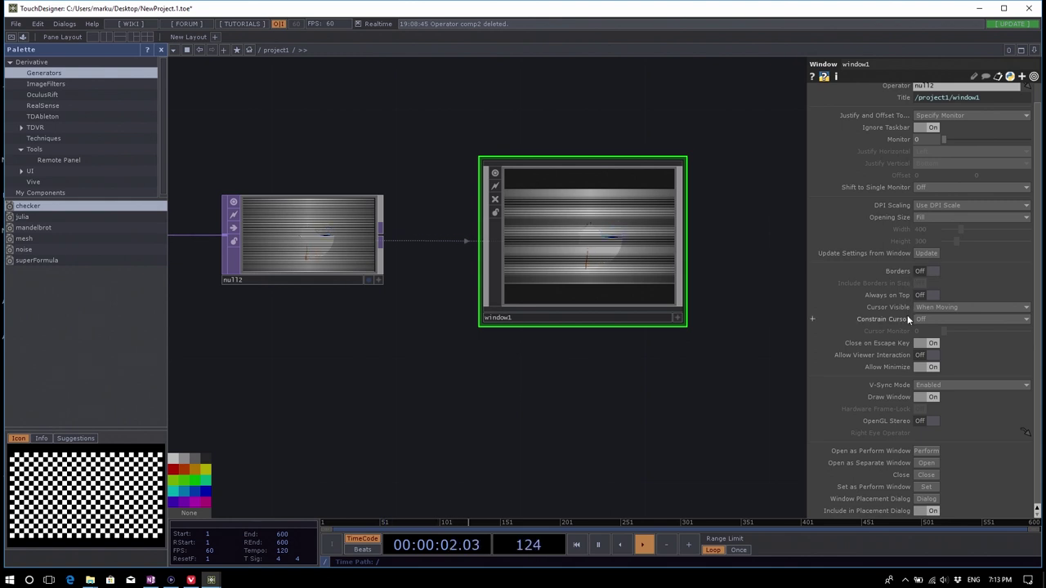
left_click(927, 463)
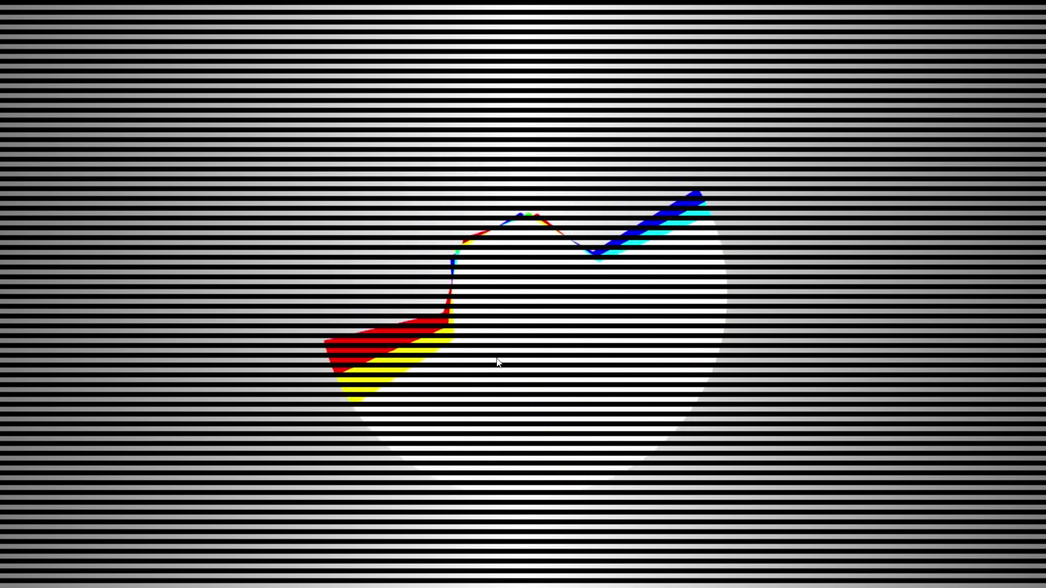
Close window1's full-screen output with Escape.
key("Escape")
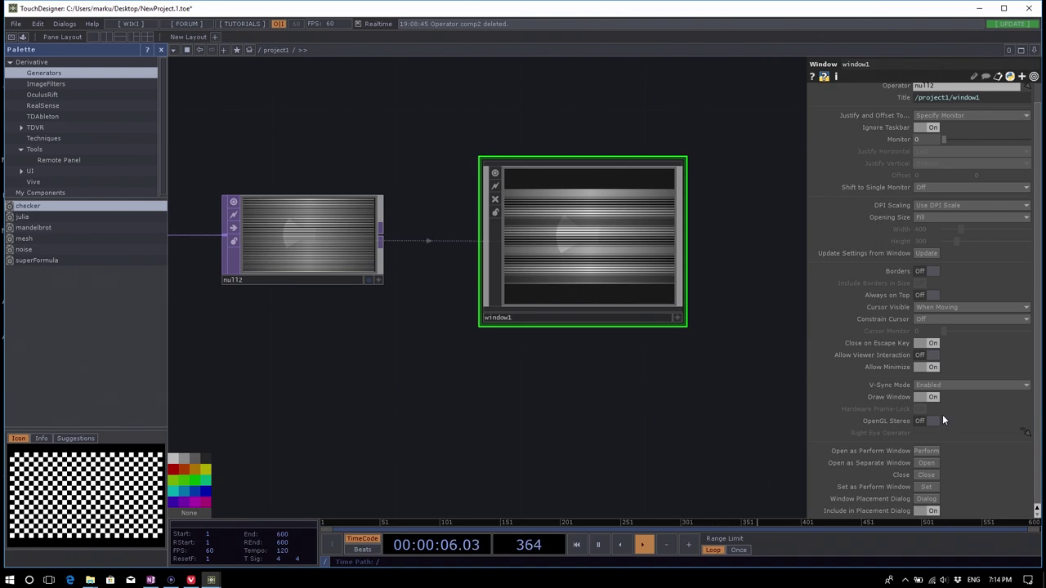
key("ctrl+alt+Delete")
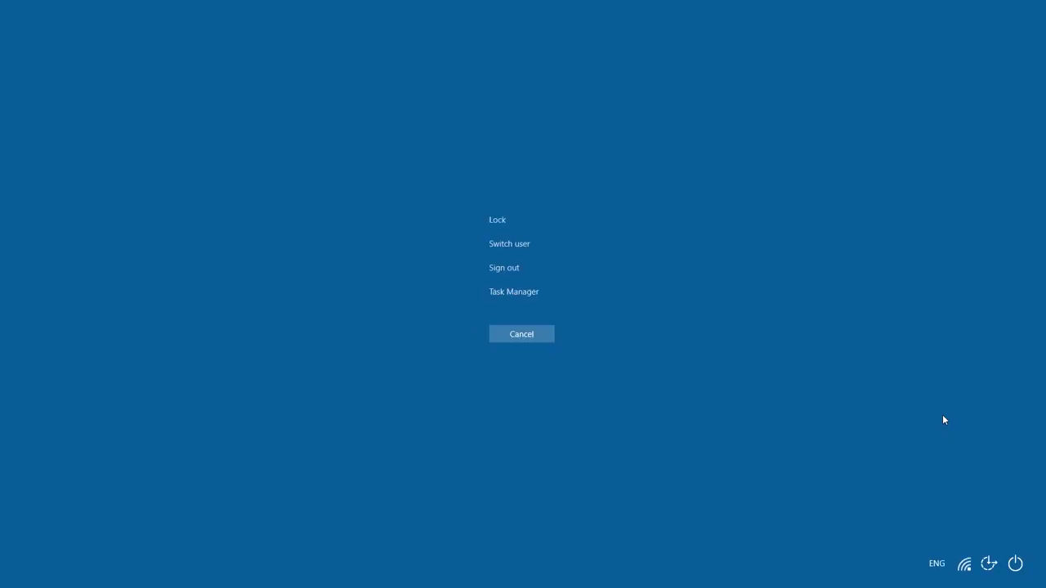
left_click(493, 333)
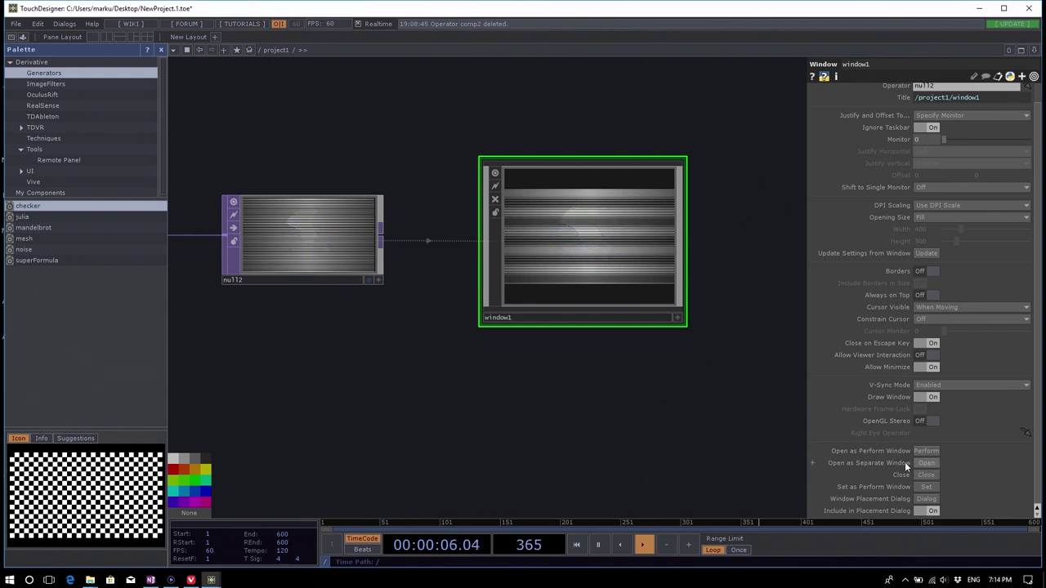
Reopen window1's full-screen output, then switch back to the TouchDesigner editor with Alt+Tab.
left_click(925, 463)
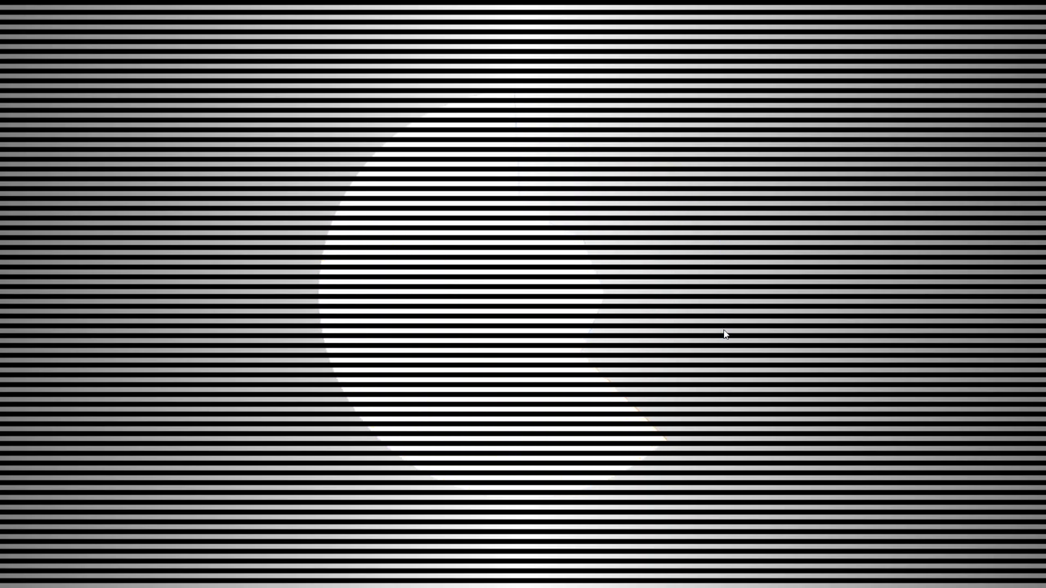
key("alt+Tab")
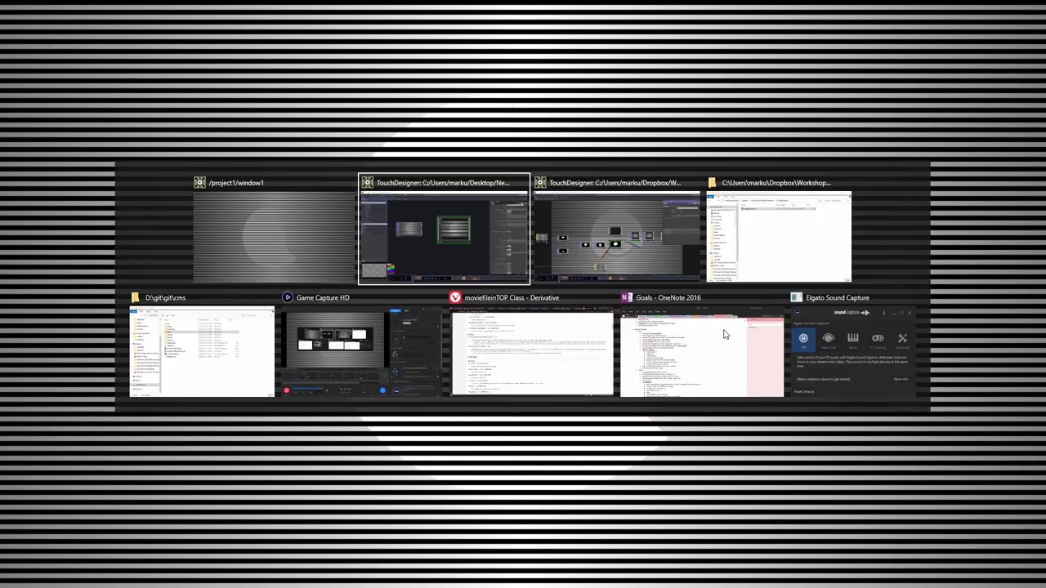
left_click(432, 213)
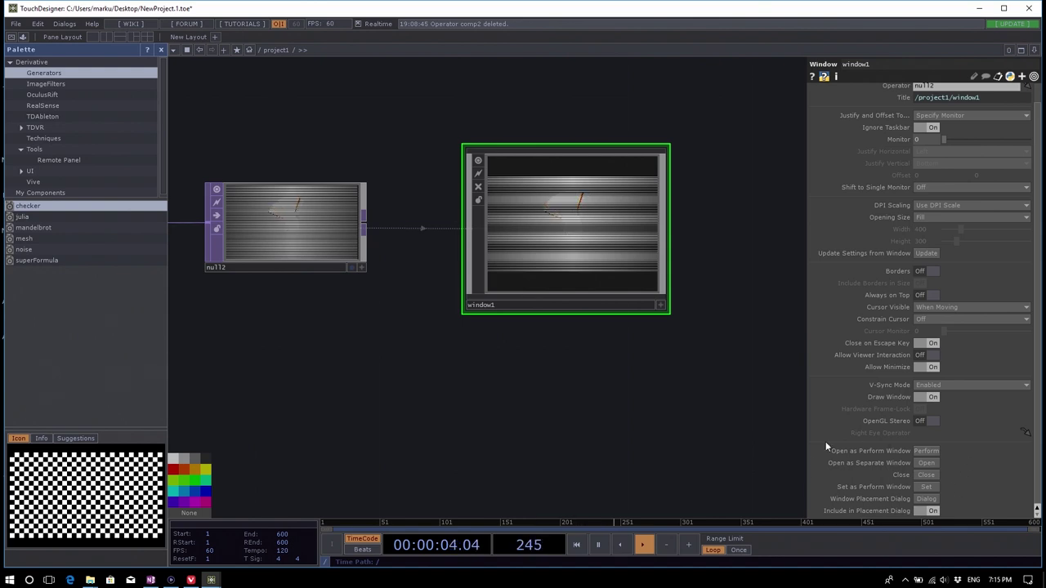
Show window1's output full-screen in perform mode, then bring it forward and close it with Escape.
left_click(929, 450)
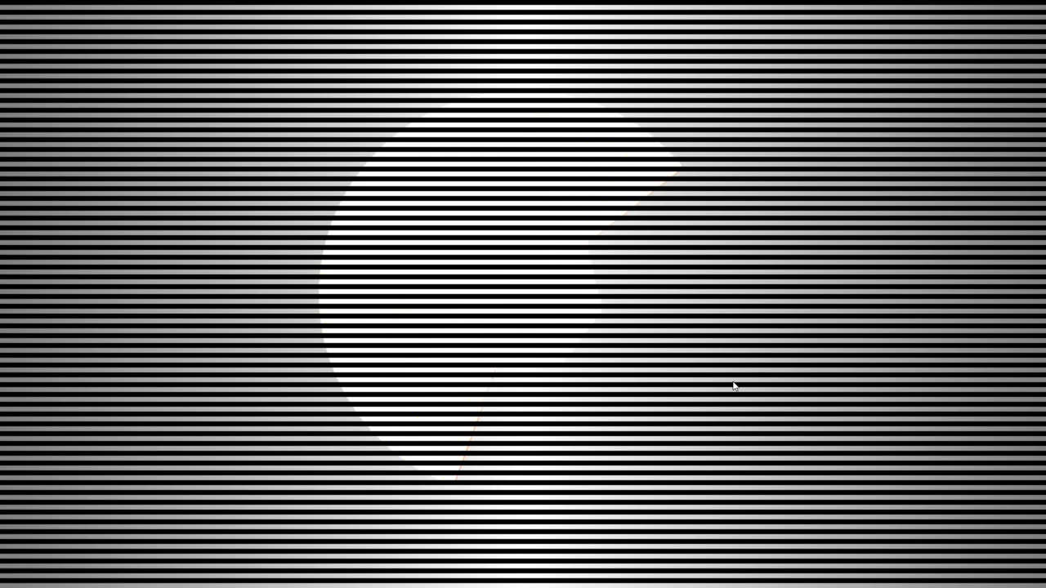
key("alt+Tab")
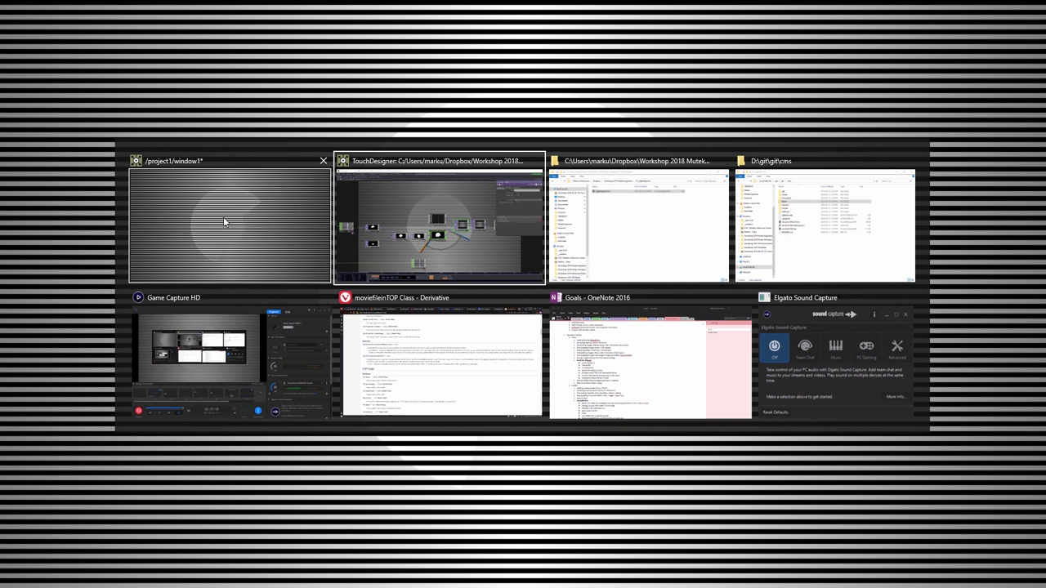
left_click(173, 208)
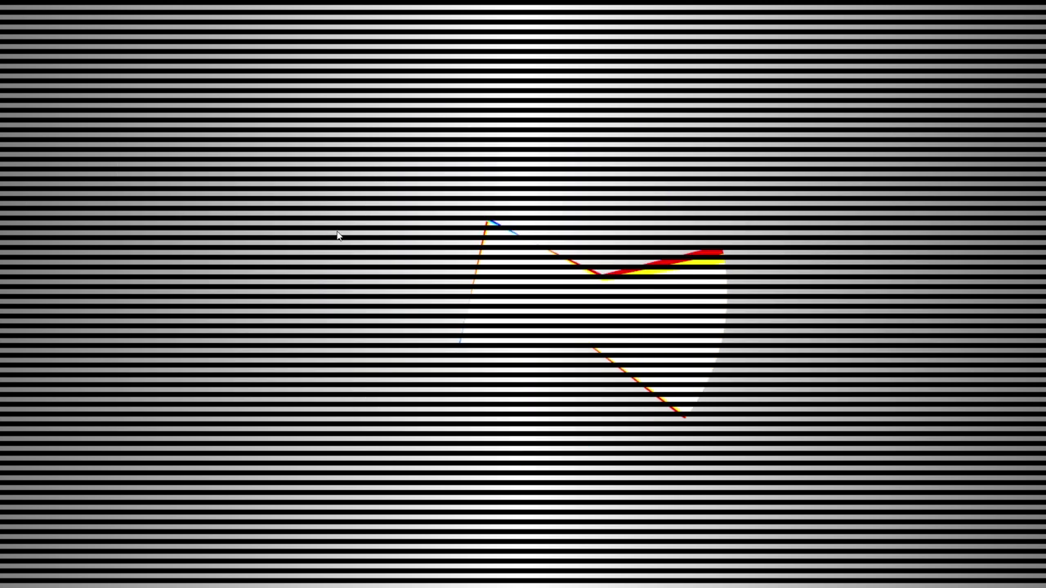
key("Escape")
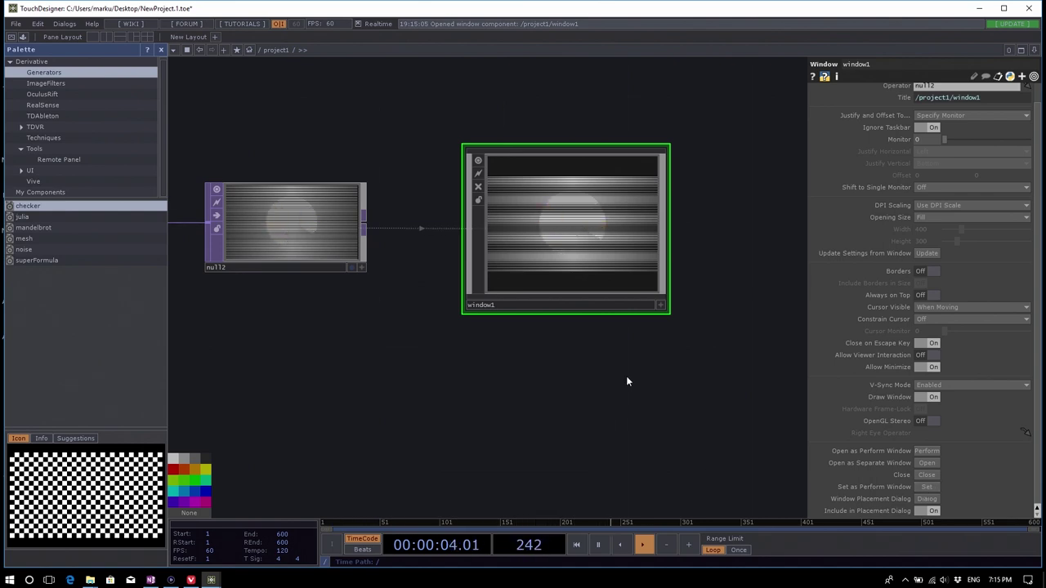
Toggle the full-screen output on again with F1, close it, and zoom the network out.
key("F1")
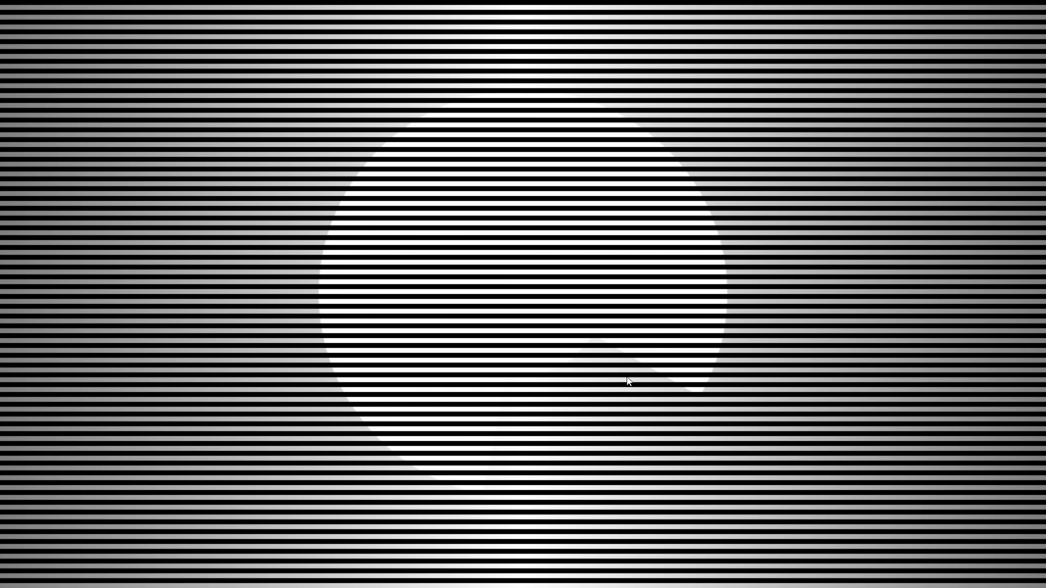
key("Escape")
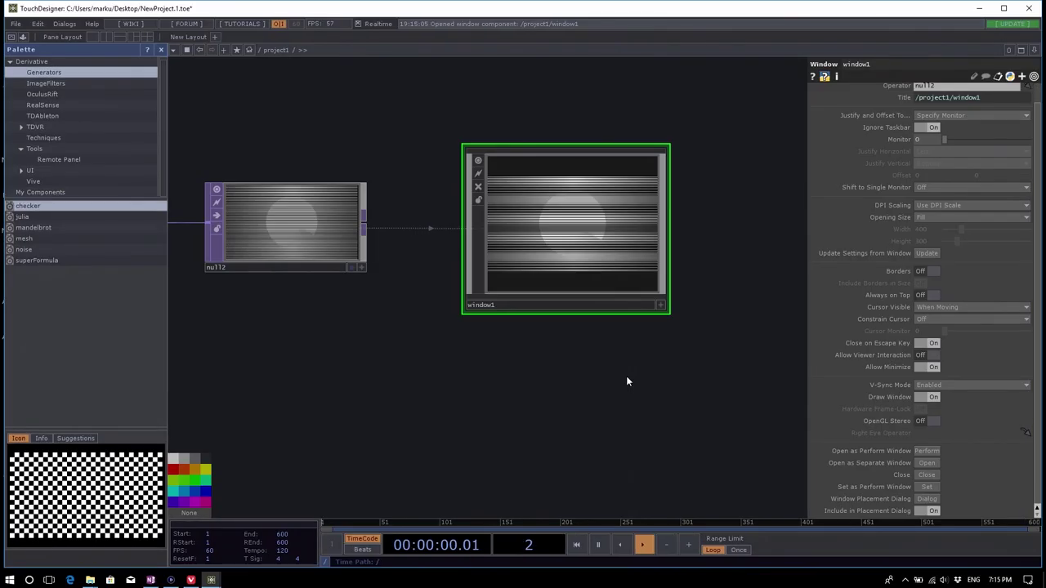
scroll(624, 378, "down", 2)
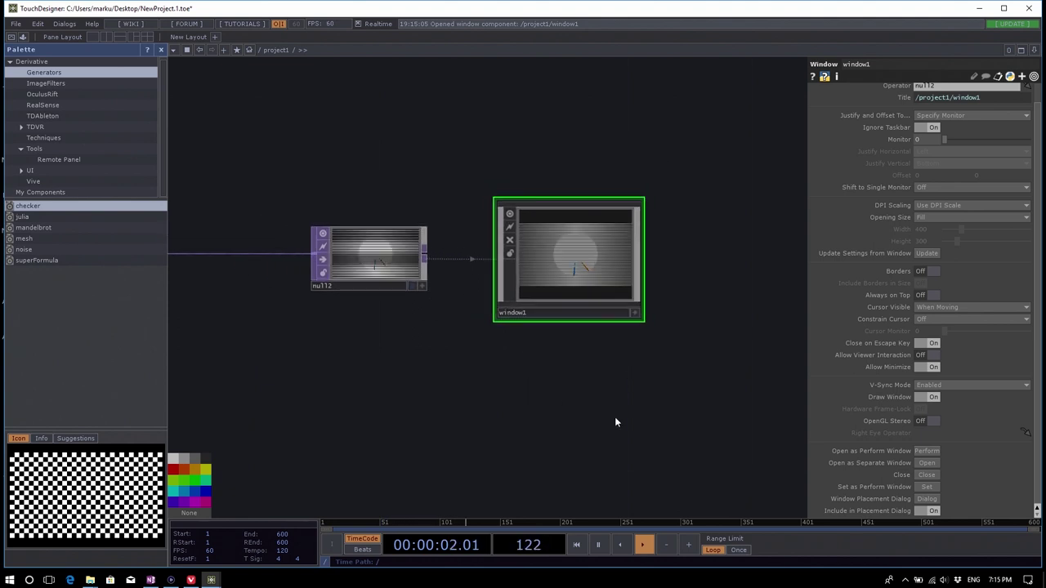